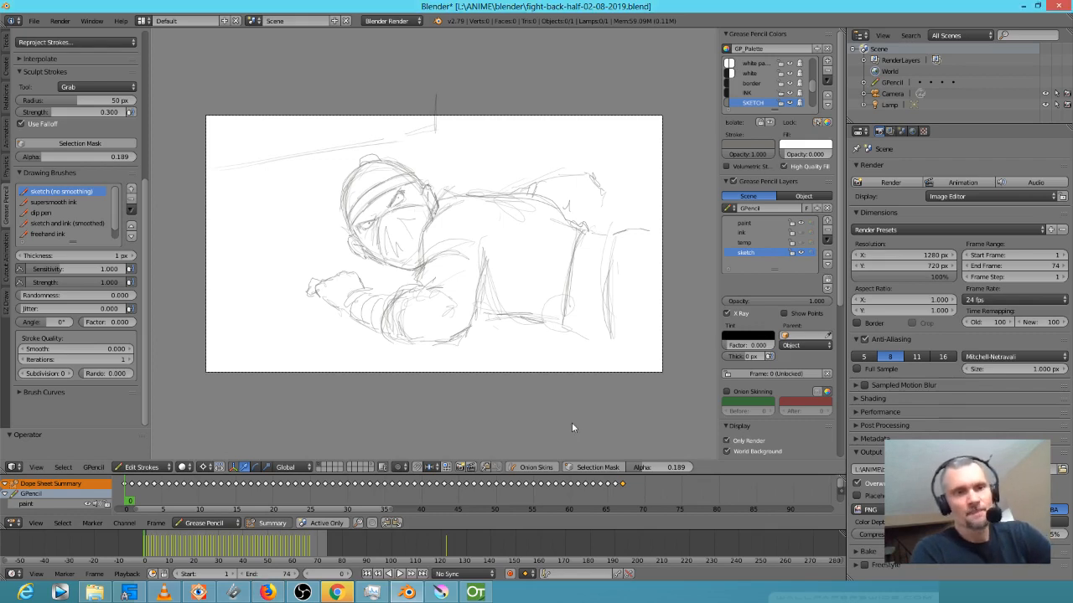
Narrow the properties editor and adjust the sidebar width to give the frame 0 sketch a larger drawing view
scroll(568, 413, up, 1)
scroll(573, 406, down, 1)
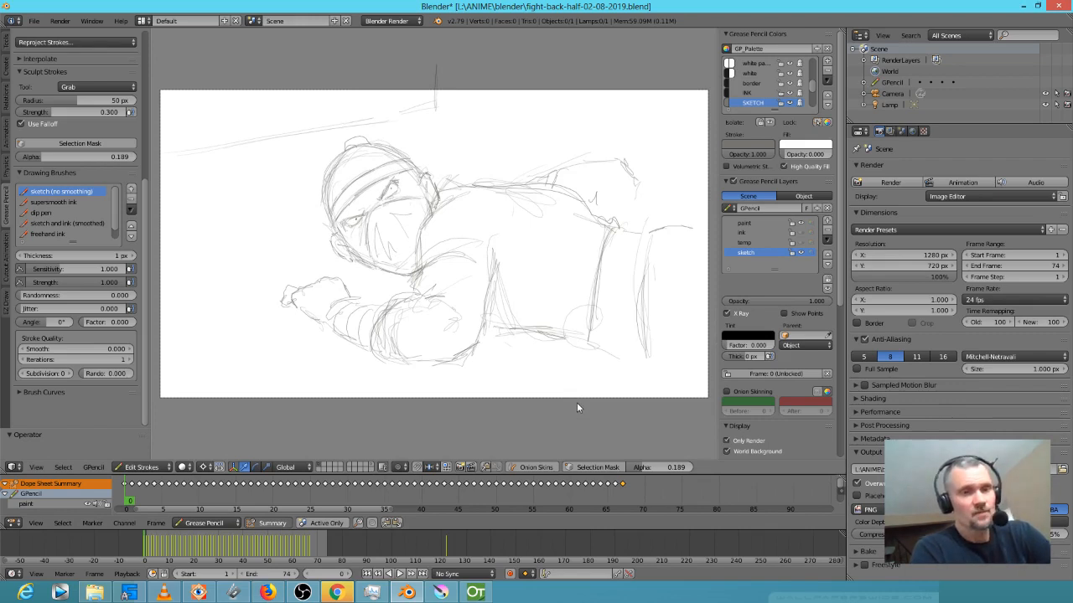
scroll(582, 404, up, 1)
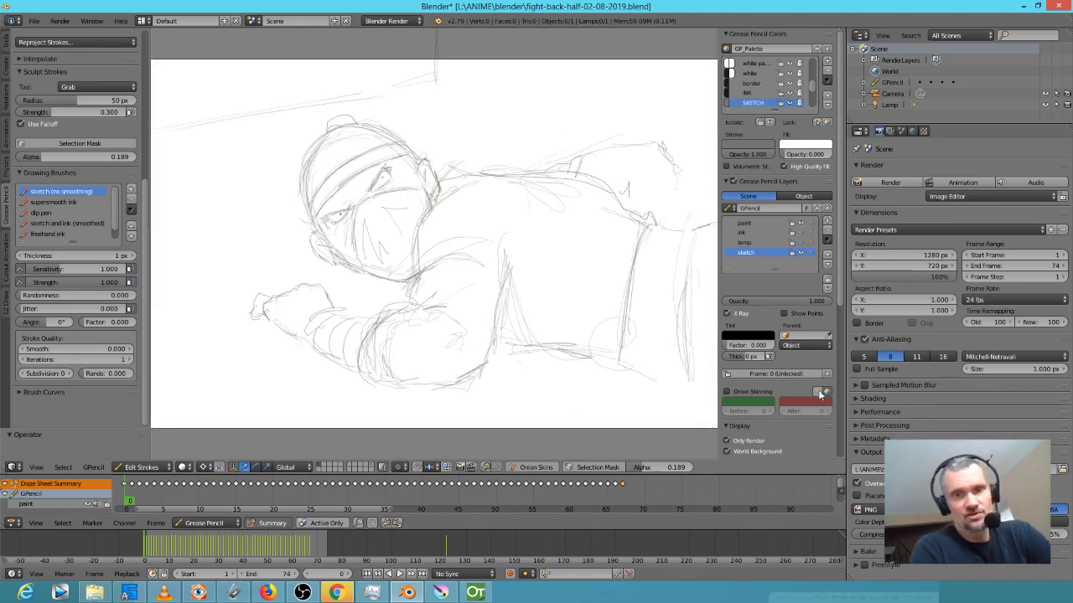
drag(844, 395, 885, 395)
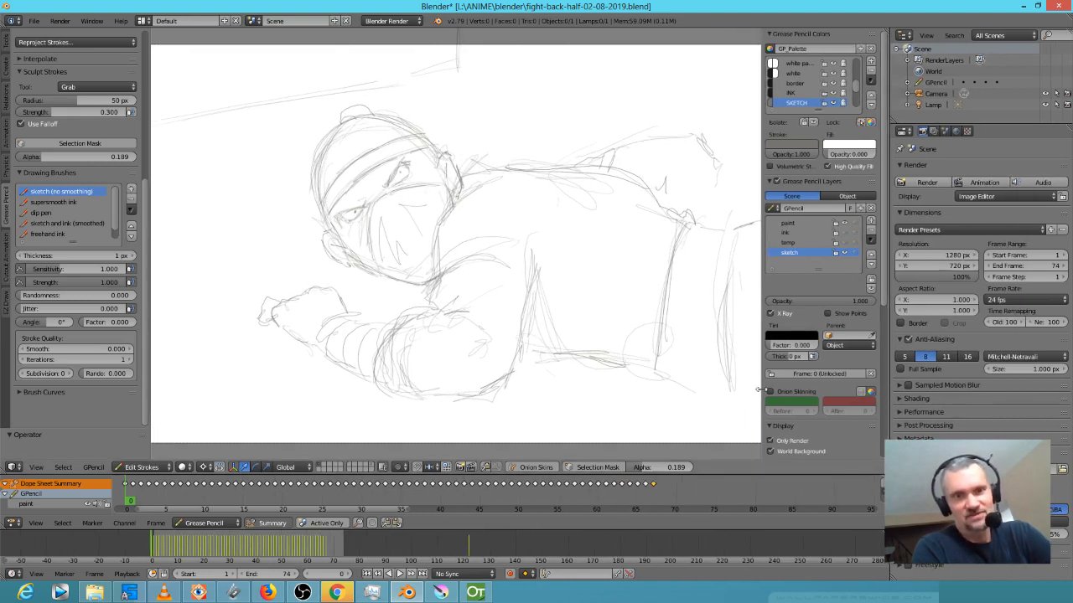
drag(758, 389, 742, 387)
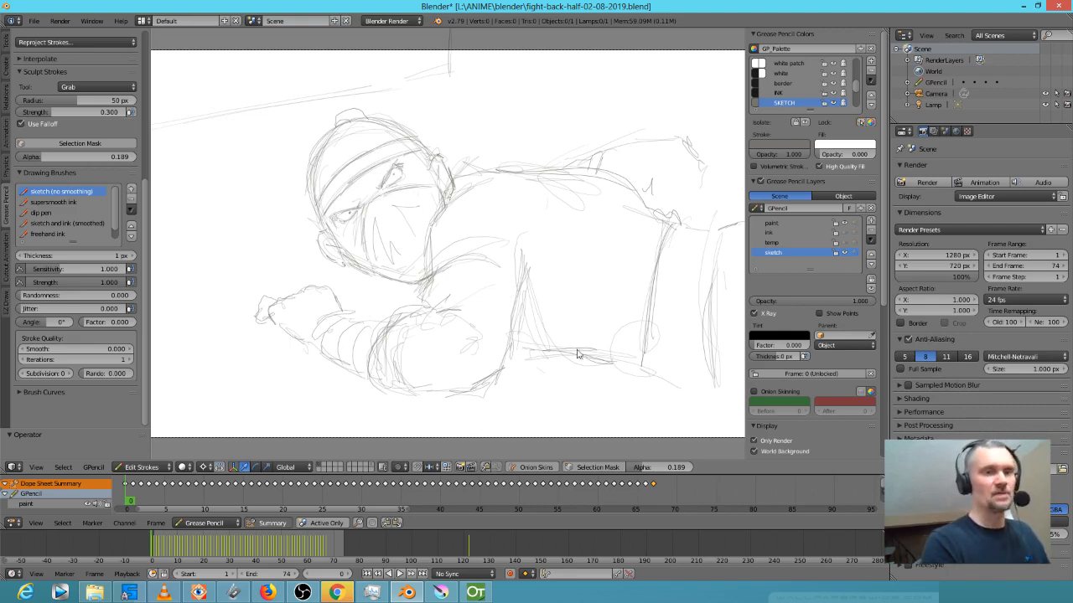
Redraw the masked ninja's near shoulder curve on frame 0 with the sketch brush and erase the stray lines inside the torso
mouse_move(477, 280)
mouse_down()
mouse_move(491, 276)
mouse_move(494, 257)
mouse_move(484, 270)
mouse_move(489, 262)
mouse_move(431, 273)
mouse_move(522, 280)
mouse_move(467, 263)
mouse_move(531, 285)
mouse_move(450, 249)
mouse_move(439, 264)
mouse_move(491, 246)
mouse_up()
right_click(484, 267)
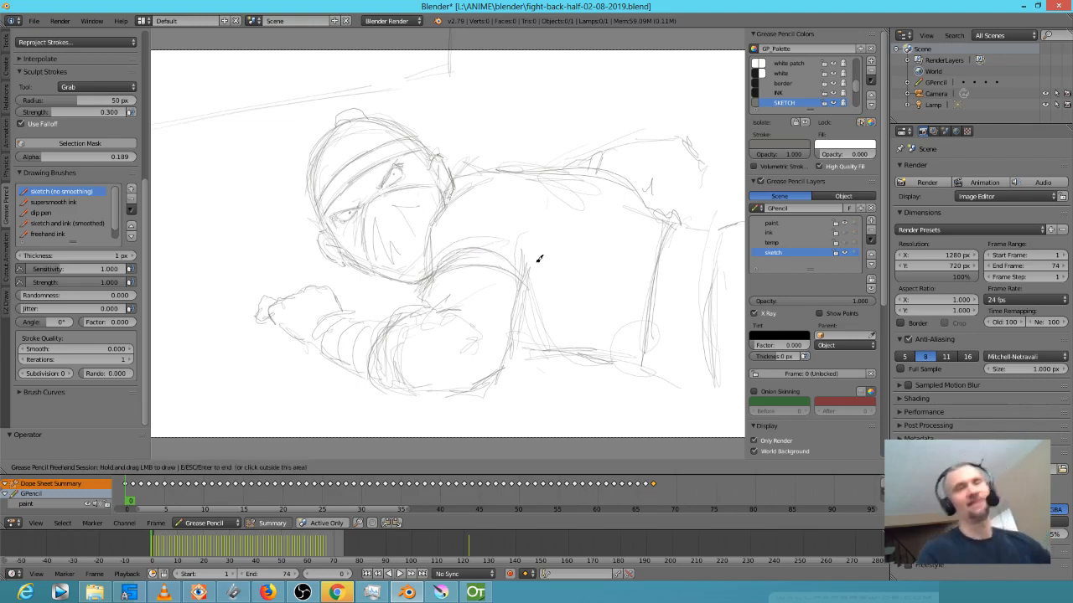
mouse_move(516, 211)
mouse_down()
mouse_move(457, 233)
mouse_move(505, 227)
mouse_move(539, 258)
mouse_move(505, 228)
mouse_move(602, 219)
mouse_move(563, 287)
mouse_move(546, 287)
mouse_move(549, 310)
mouse_move(611, 354)
mouse_move(538, 335)
mouse_move(624, 329)
mouse_up()
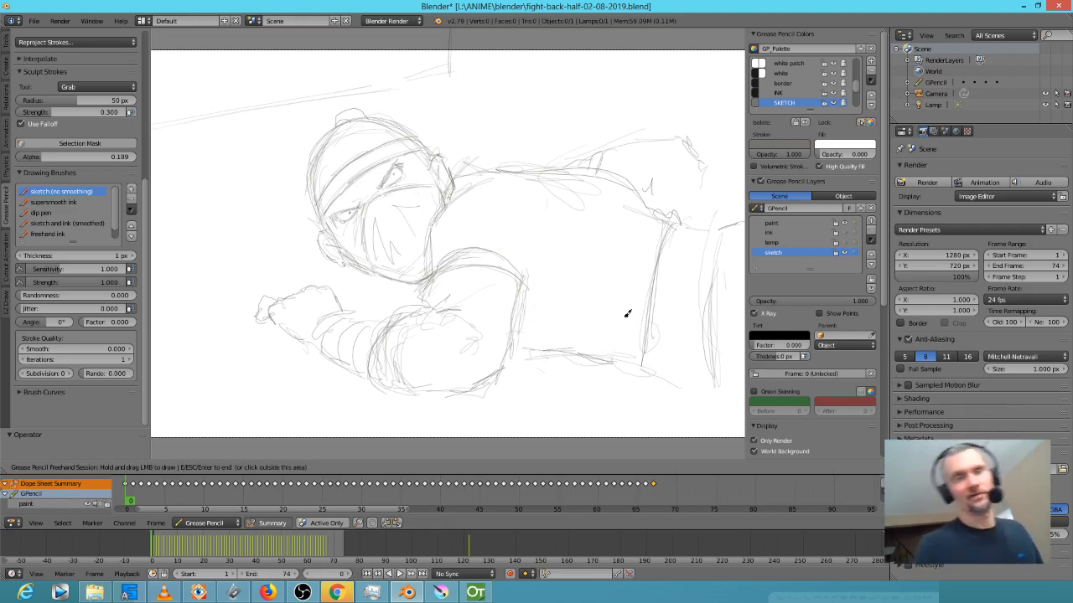
drag(542, 258, 531, 270)
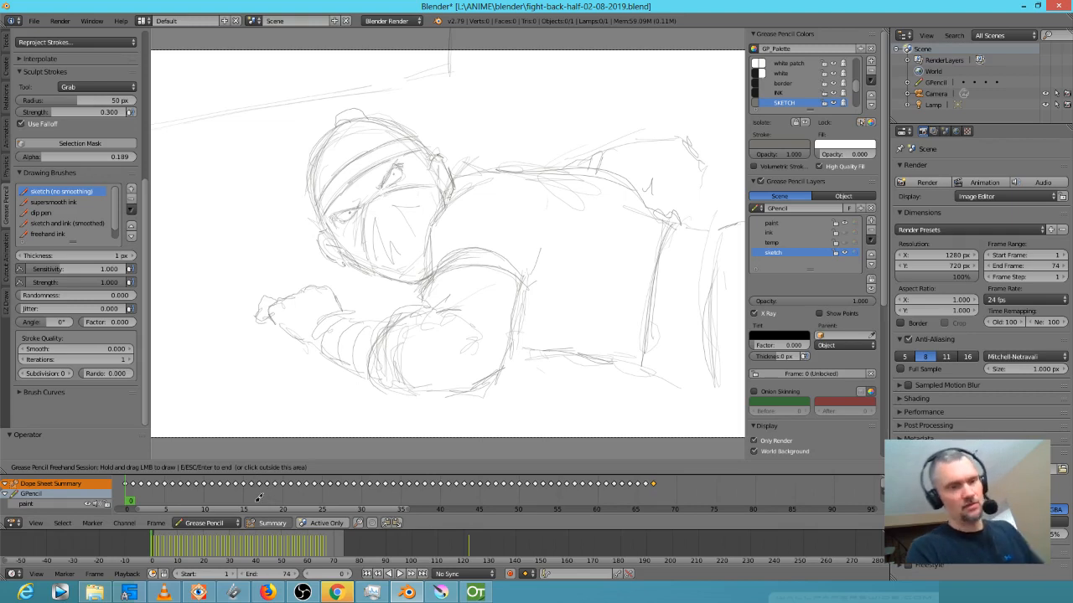
click(168, 501)
drag(130, 503, 128, 502)
Play and step through the storyboard sketches from frame 0 to frame 8 to review the opening shots
scroll(456, 398, down, 1)
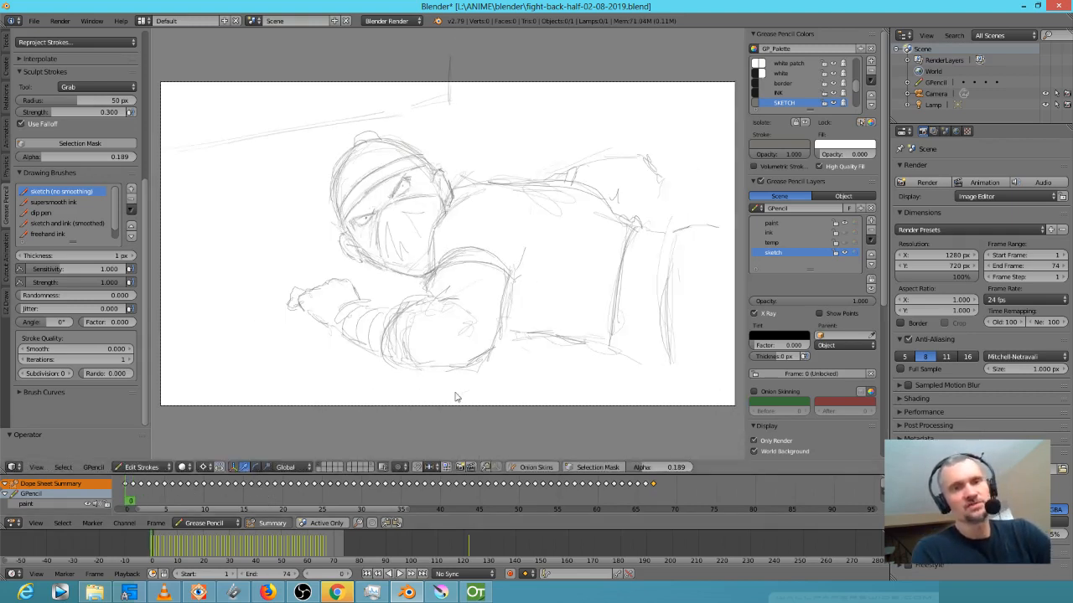
key(alt+a)
click(141, 508)
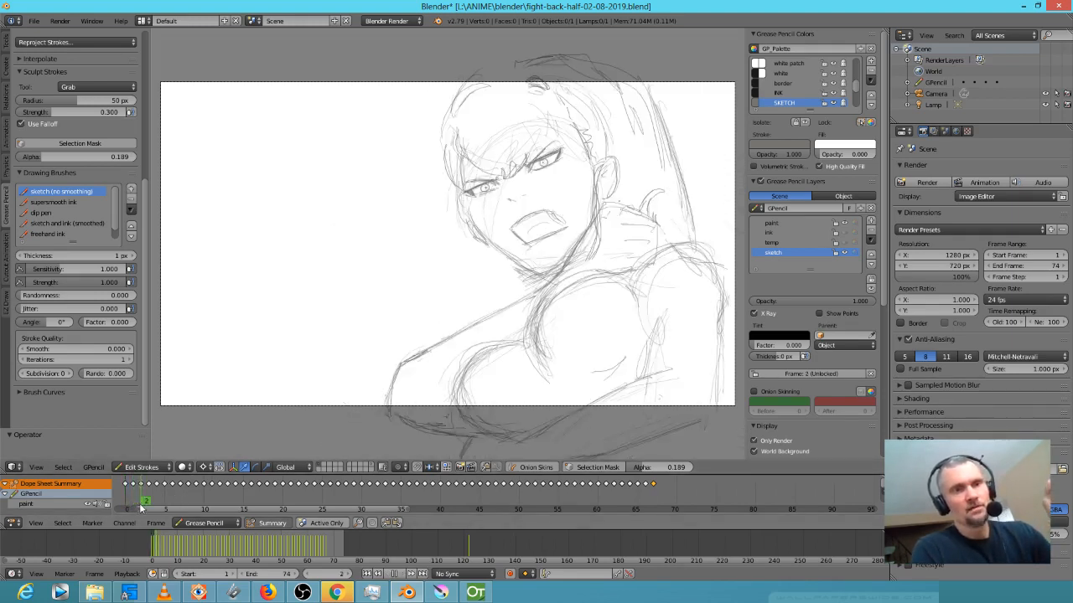
click(148, 509)
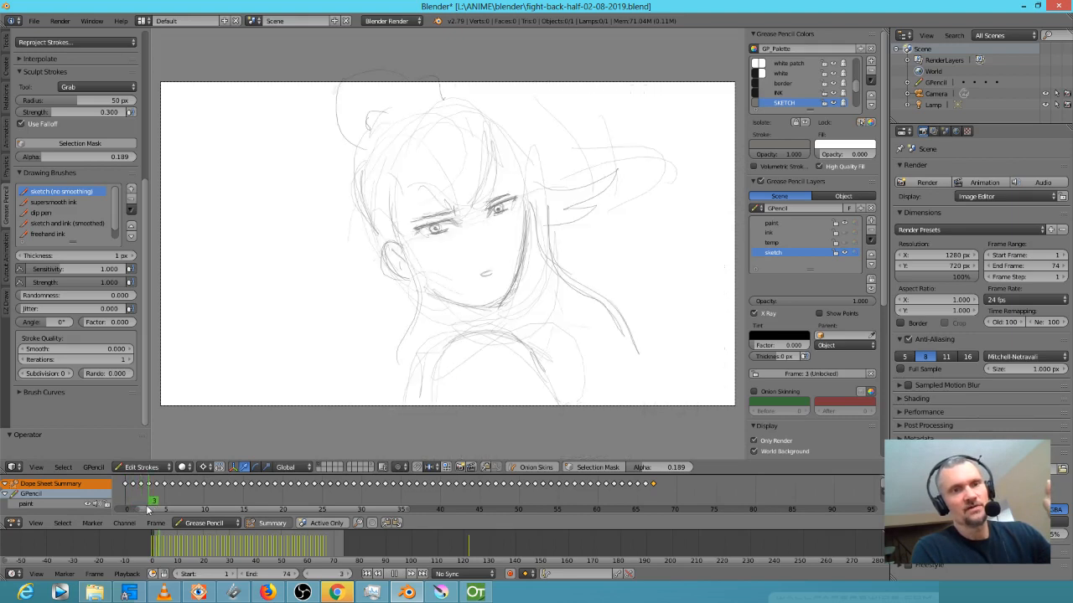
key(Right)
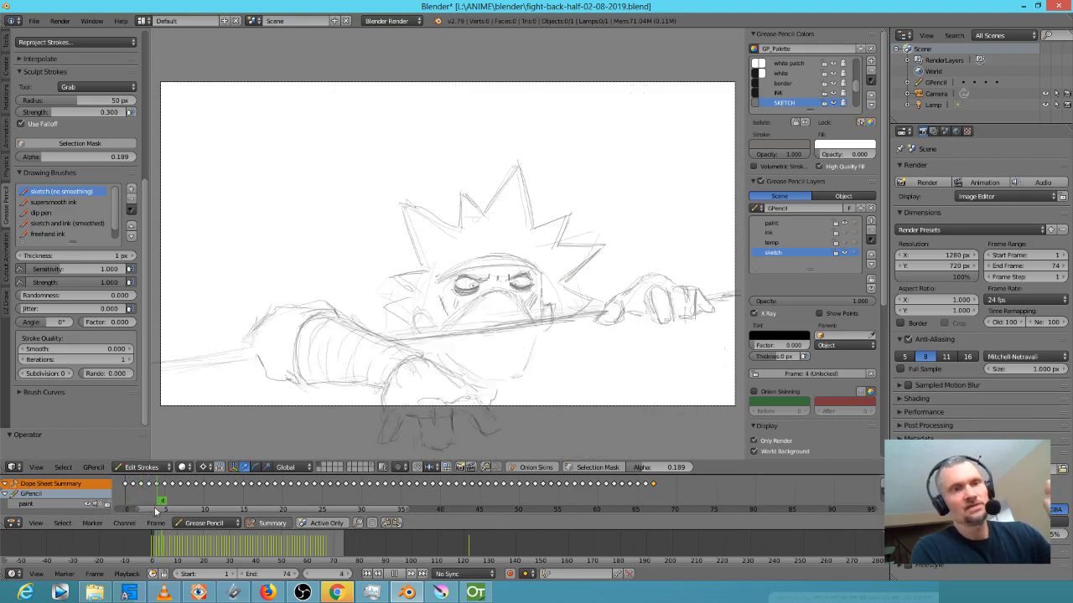
key(Right)
key(Right)
key(Right)
key(Right)
key(Left)
key(Left)
key(Right)
key(Right)
key(Right)
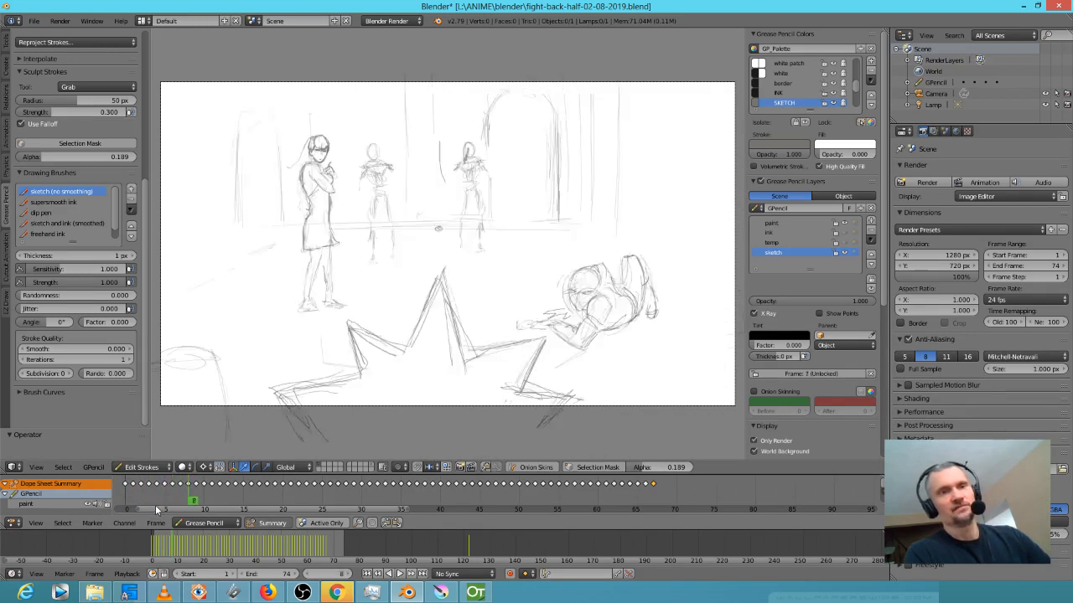
Flip back and forth through the frames leading up to frame 8 to compare the wide hall sketches
key(Left)
key(Left)
key(Right)
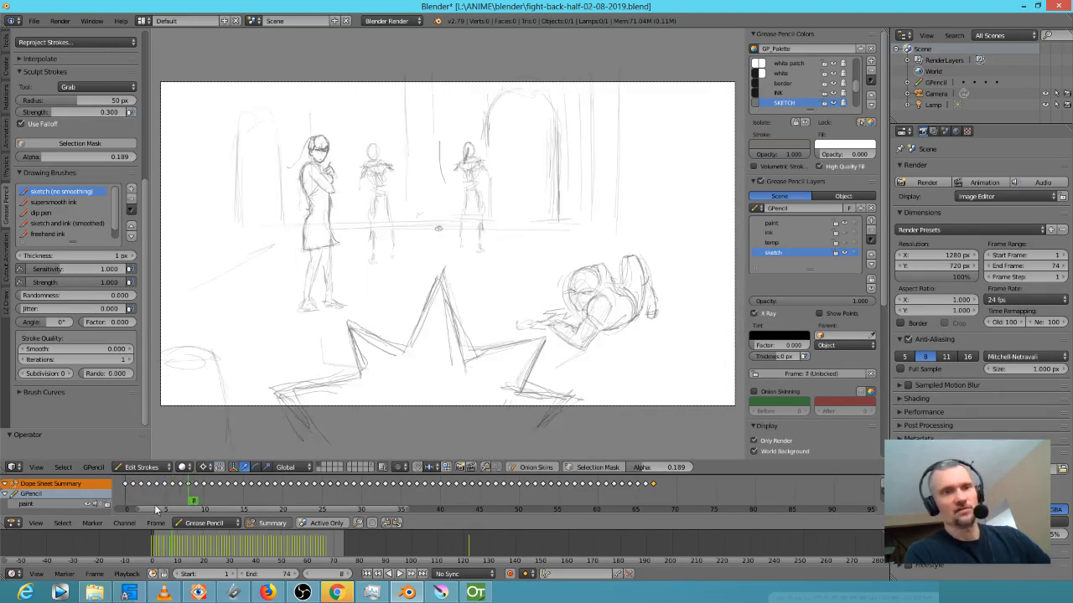
key(Left)
key(Left)
key(Right)
key(Left)
key(Right)
key(Left)
key(Right)
key(Right)
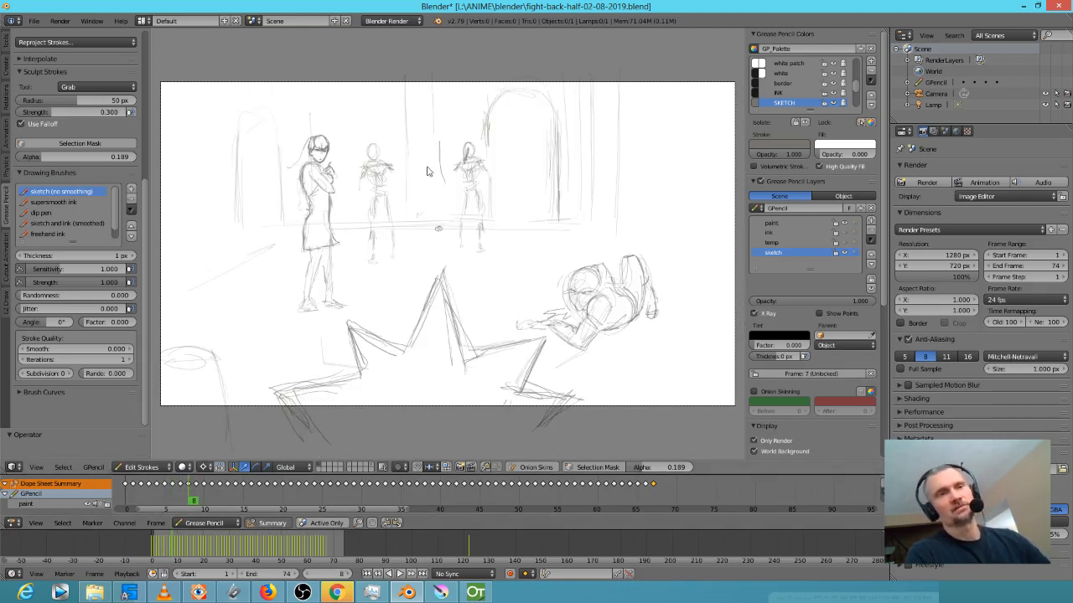
Examine frames 9 to 11, flipping between the side-view attack and the masked ninja's close-up
key(Right)
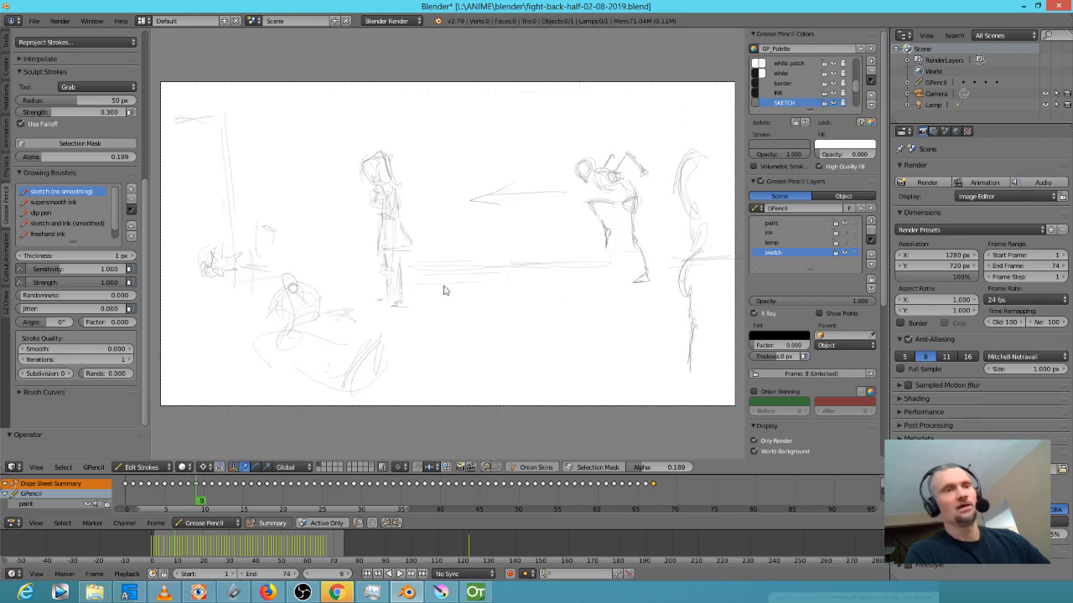
key(Left)
key(Right)
key(Right)
key(Right)
key(Left)
key(Left)
key(Right)
key(Left)
key(Right)
key(Right)
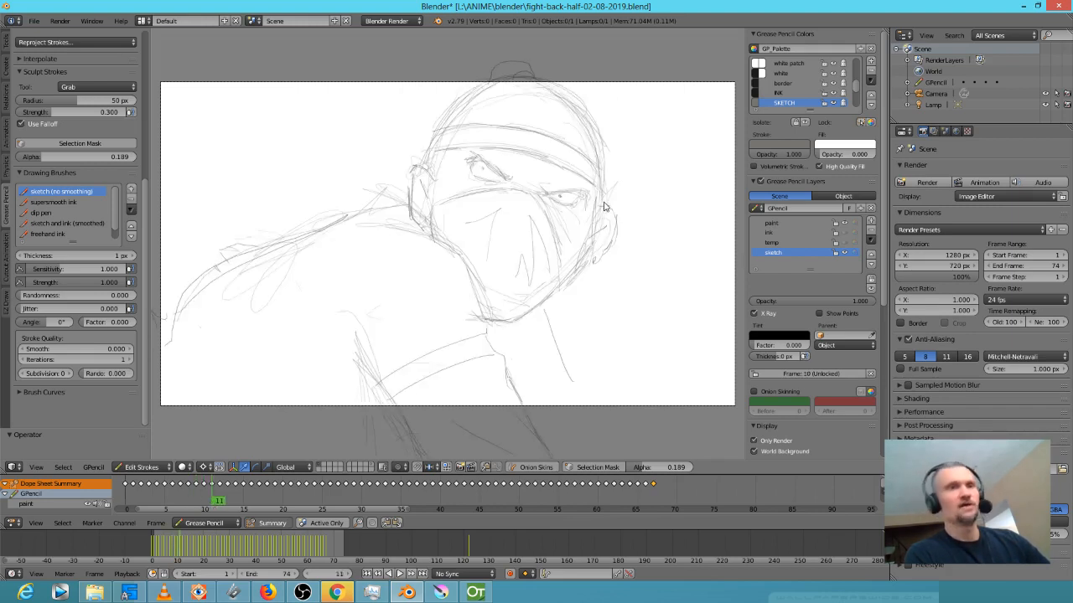
Compare the masked ninja's poses on frames 11 and 12, continuing through the grab sketches to frame 15
key(Right)
key(Left)
key(Right)
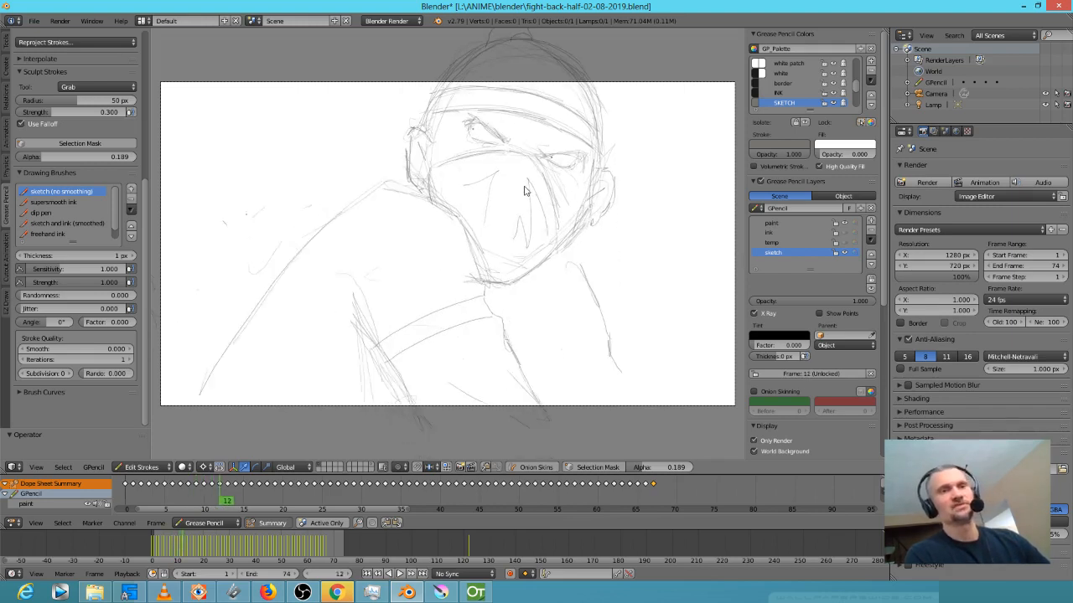
key(Left)
key(Right)
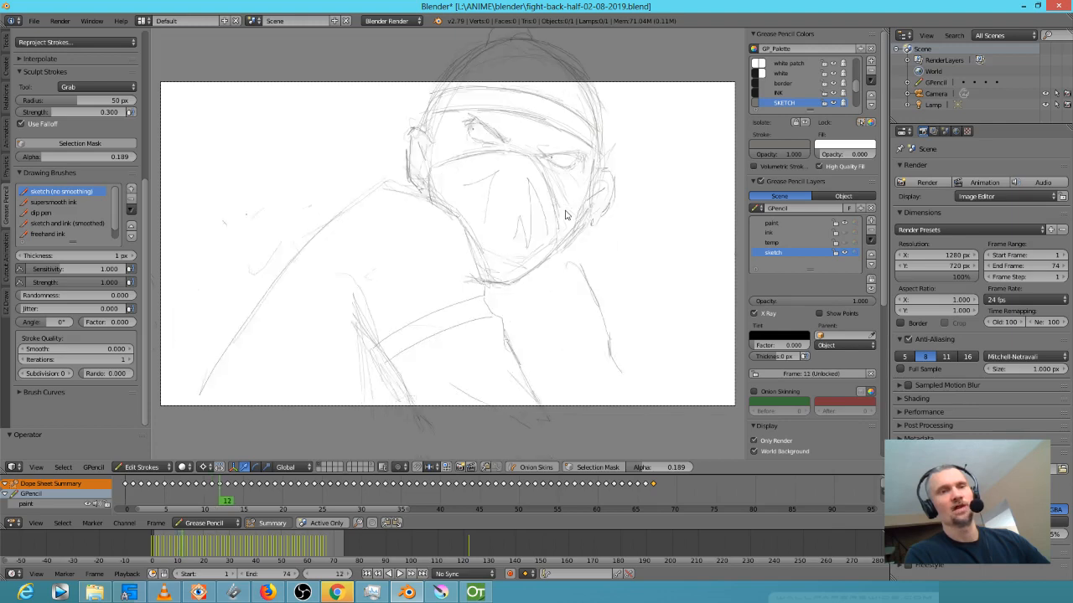
key(Right)
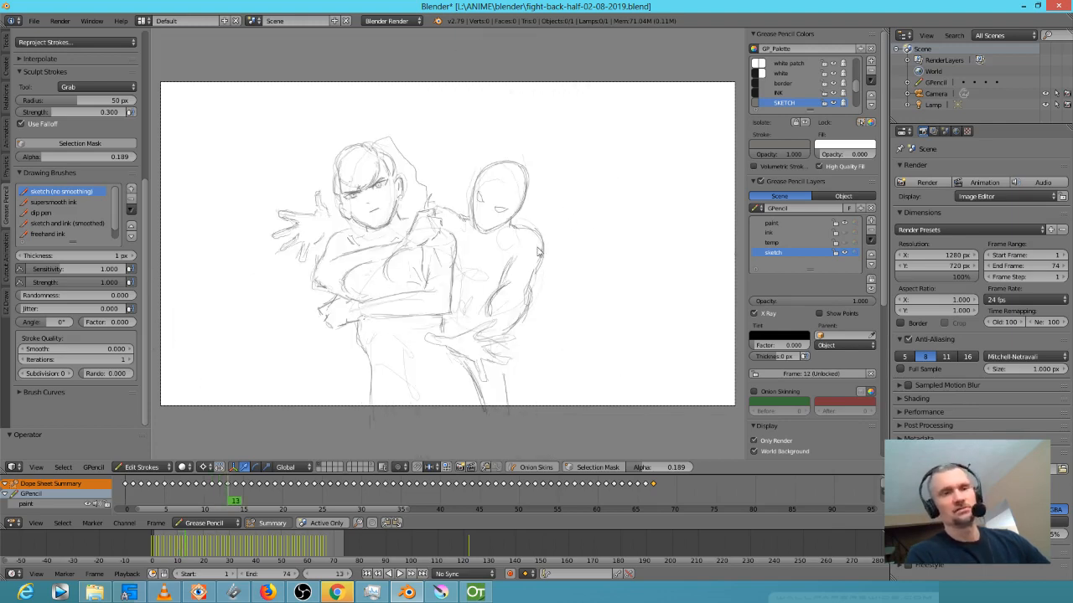
key(Right)
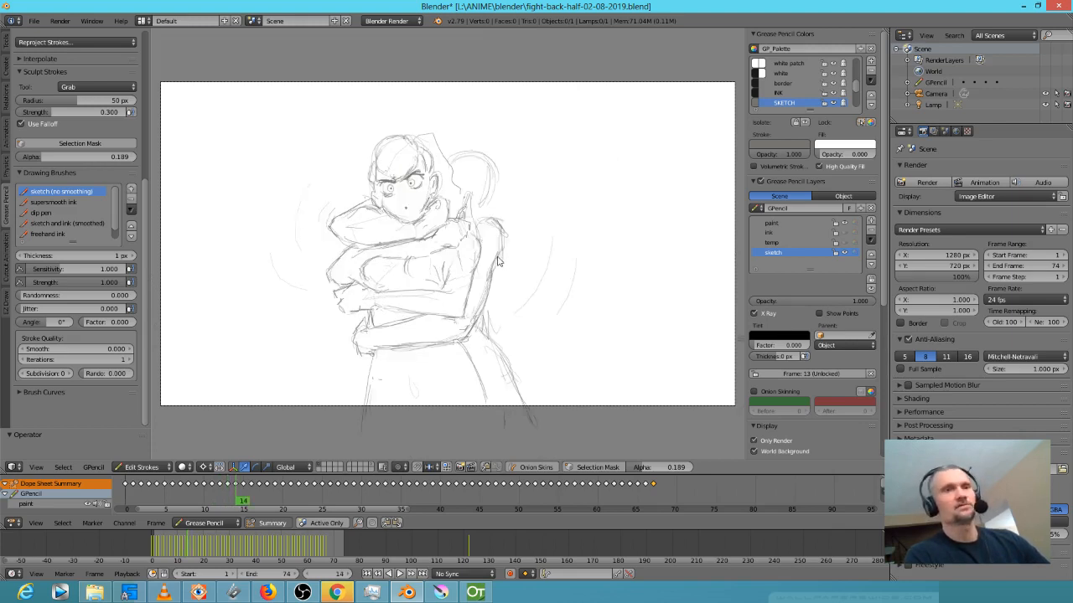
key(Right)
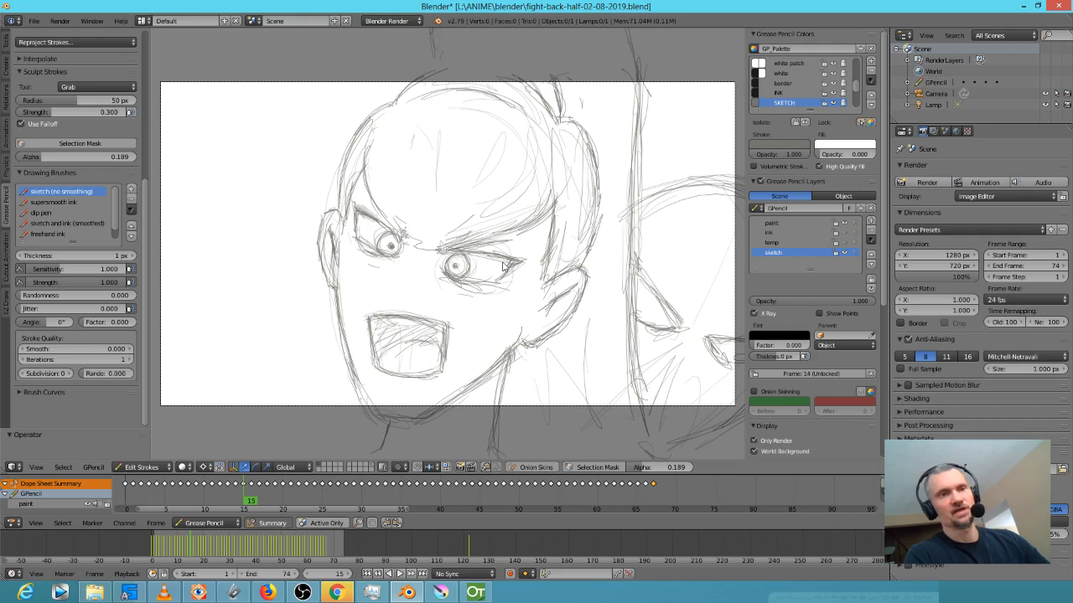
Step through frames 16 to 21 to review the group confrontation sketches
key(Right)
key(Right)
key(Right)
key(Left)
key(Right)
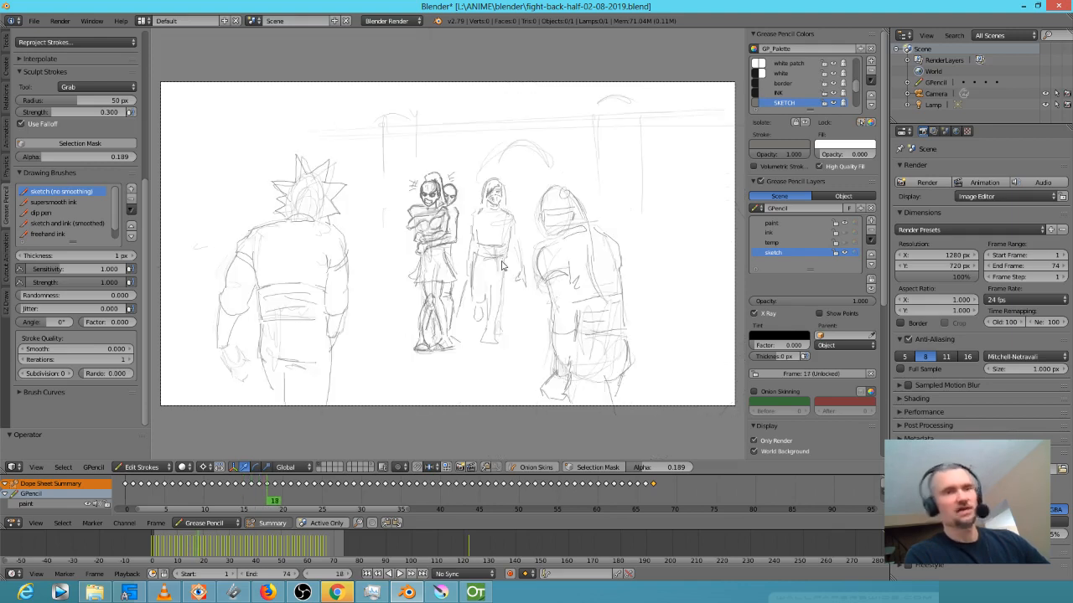
key(Right)
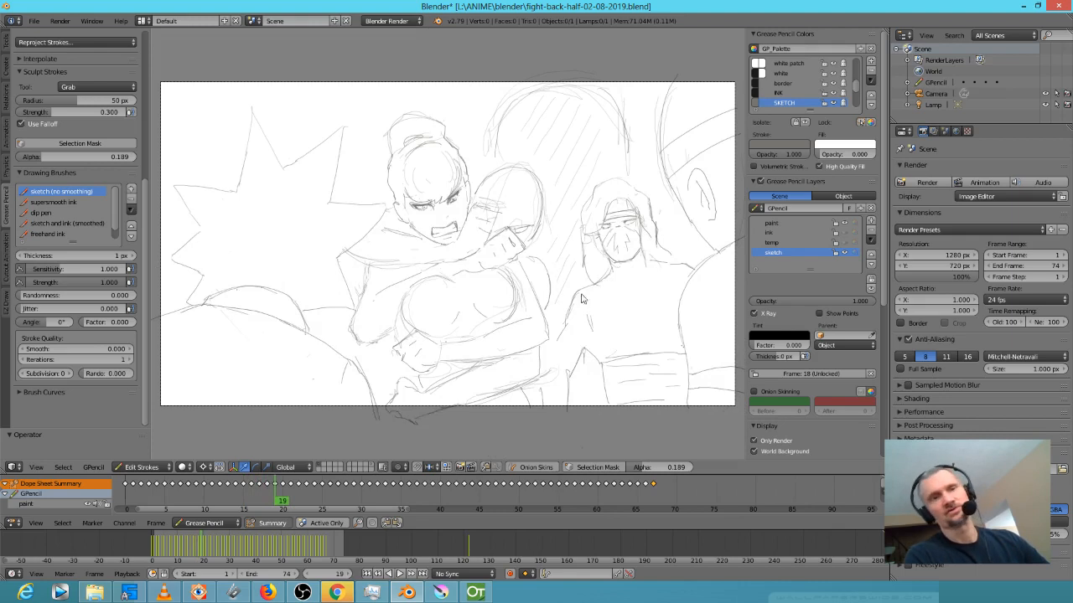
key(Right)
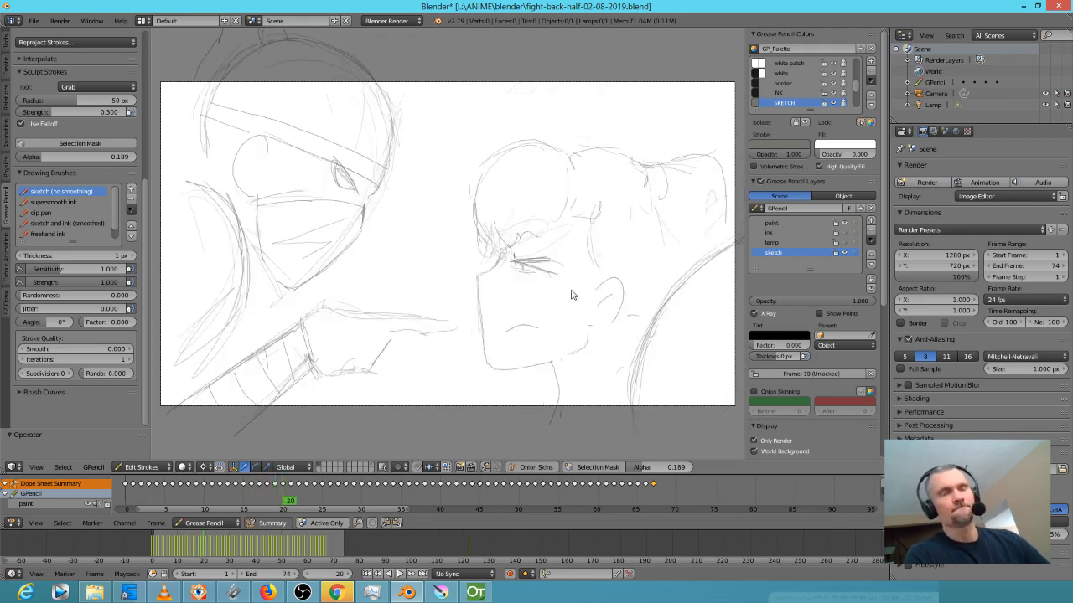
key(Right)
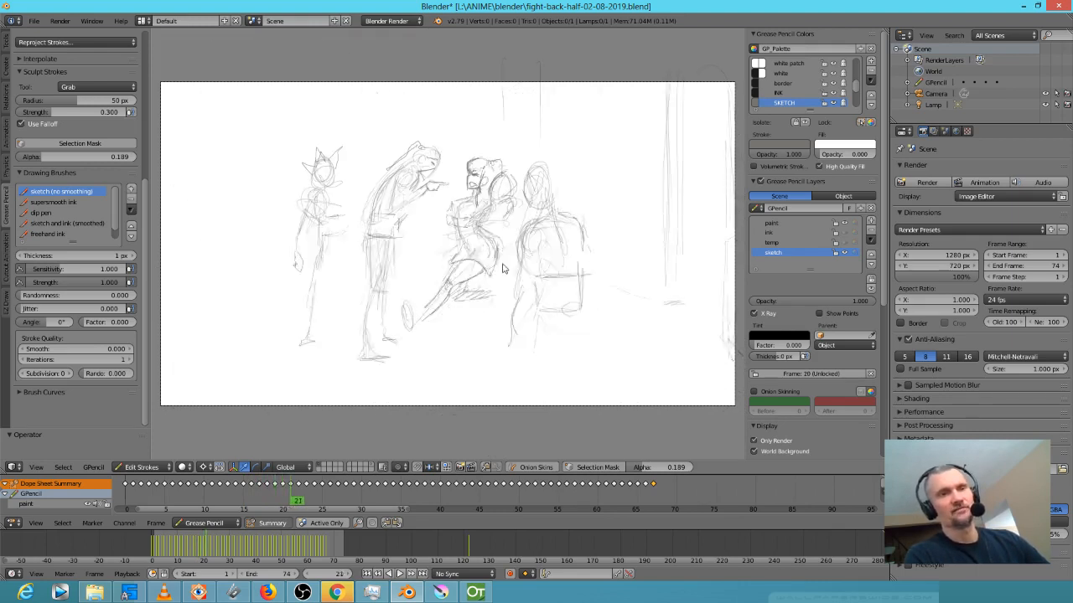
Flip between frames 21 and 22 to check the held woman's leg movement, continuing to frame 23
key(Left)
key(Right)
key(Right)
key(Left)
key(Right)
key(Left)
key(Right)
key(Left)
key(Right)
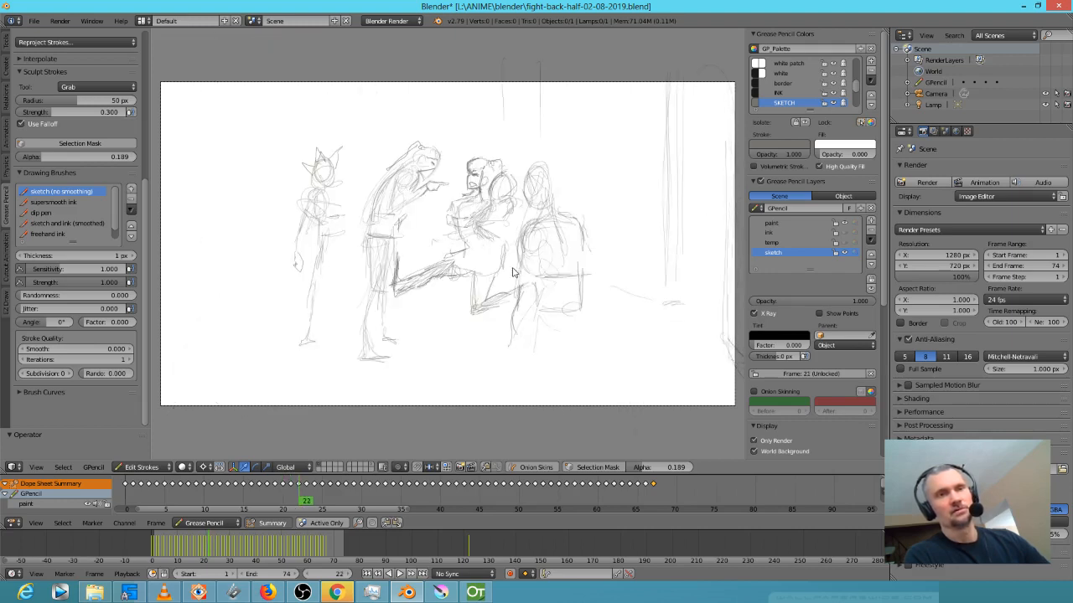
key(Left)
key(Right)
key(Right)
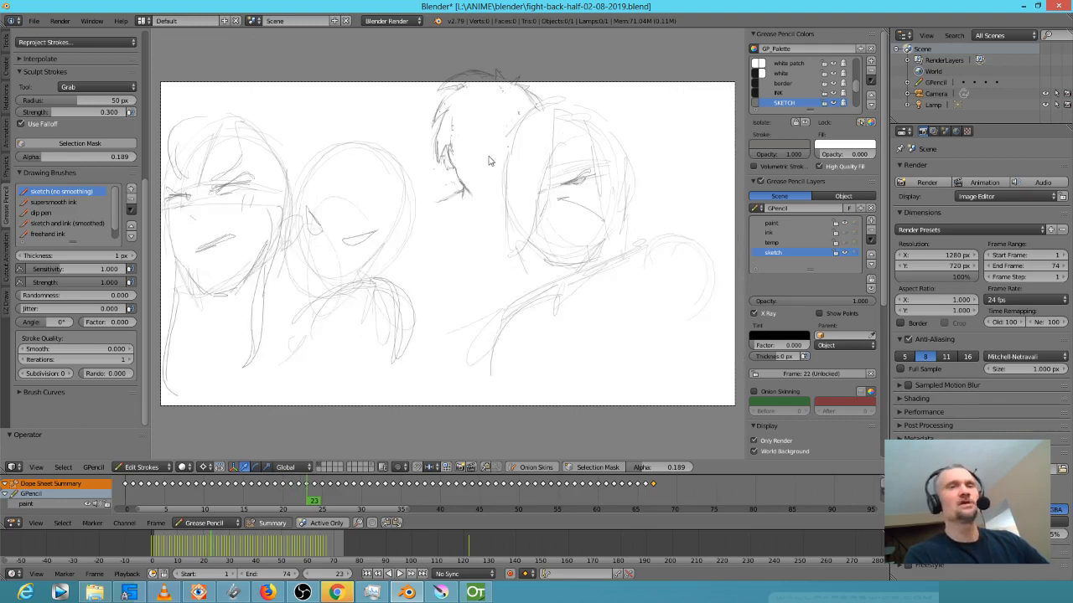
Review the close-up head sketches from frame 22 through frame 28
key(Left)
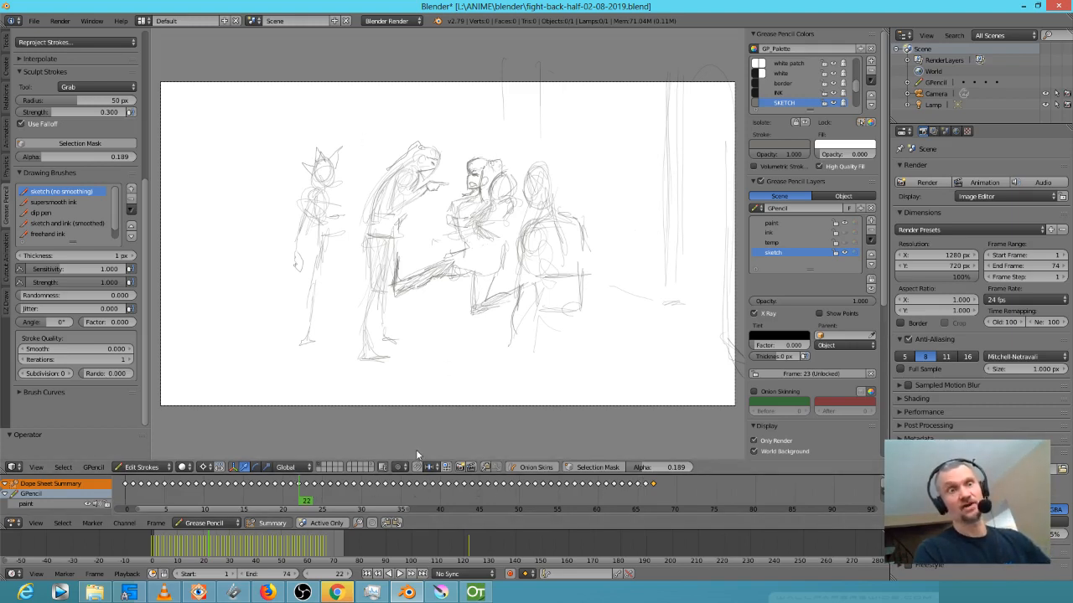
click(319, 492)
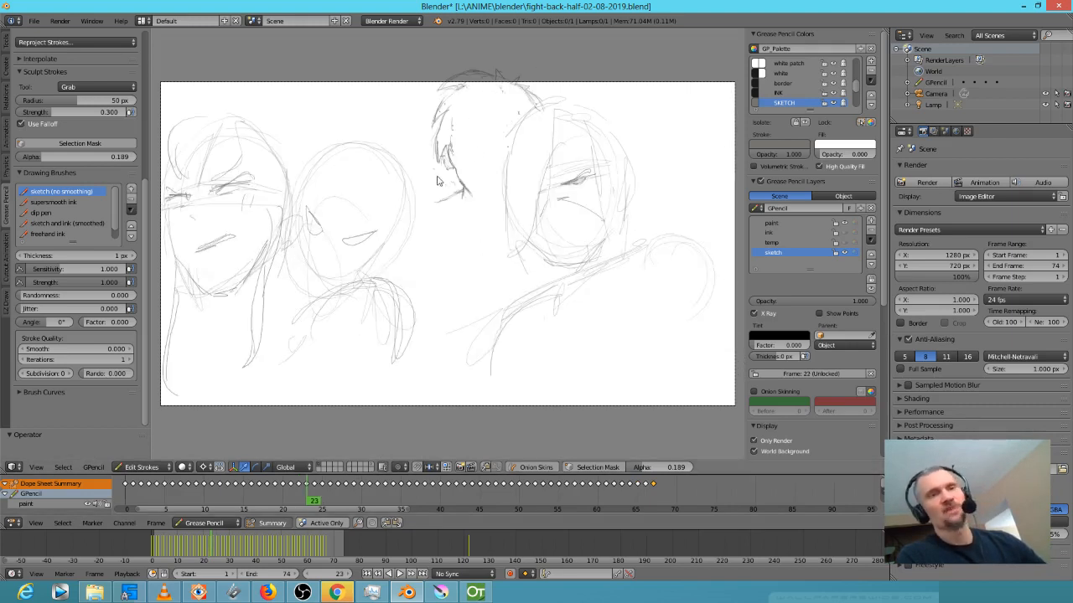
key(Right)
key(Right)
key(Left)
key(Right)
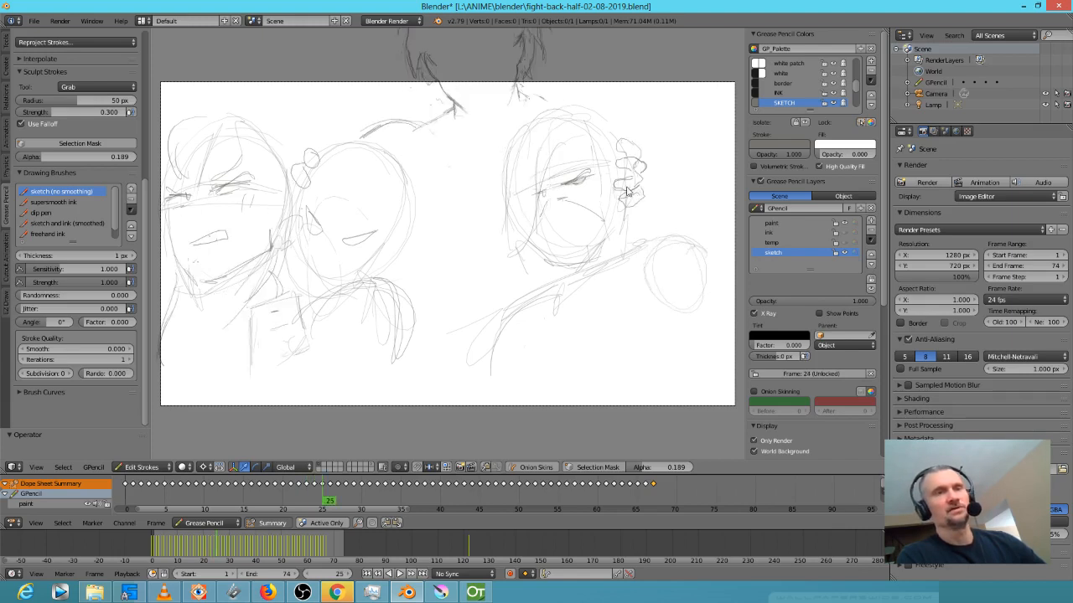
key(Right)
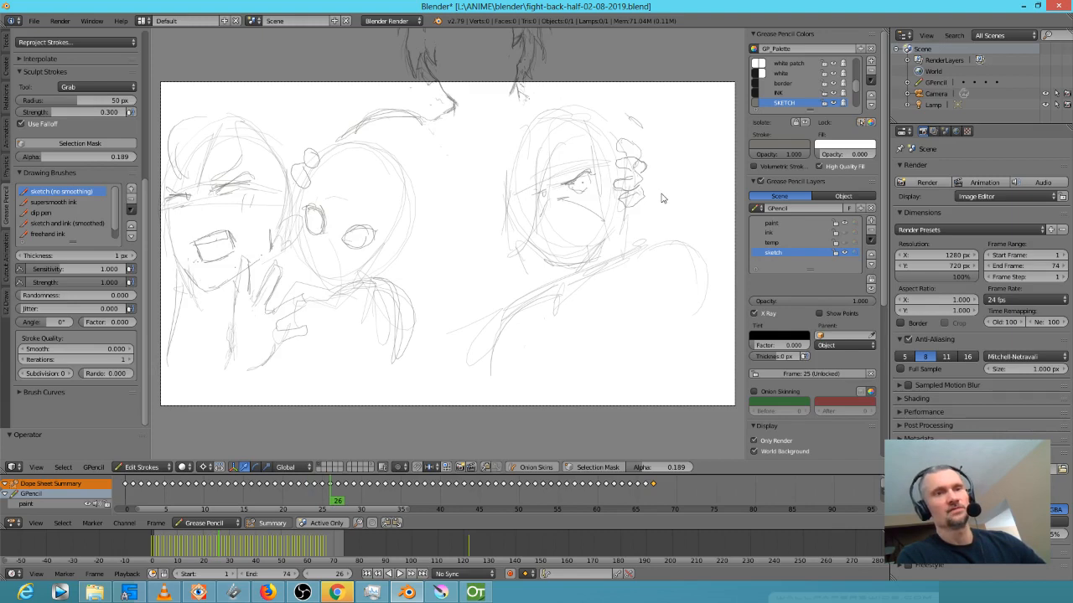
key(Right)
key(Right)
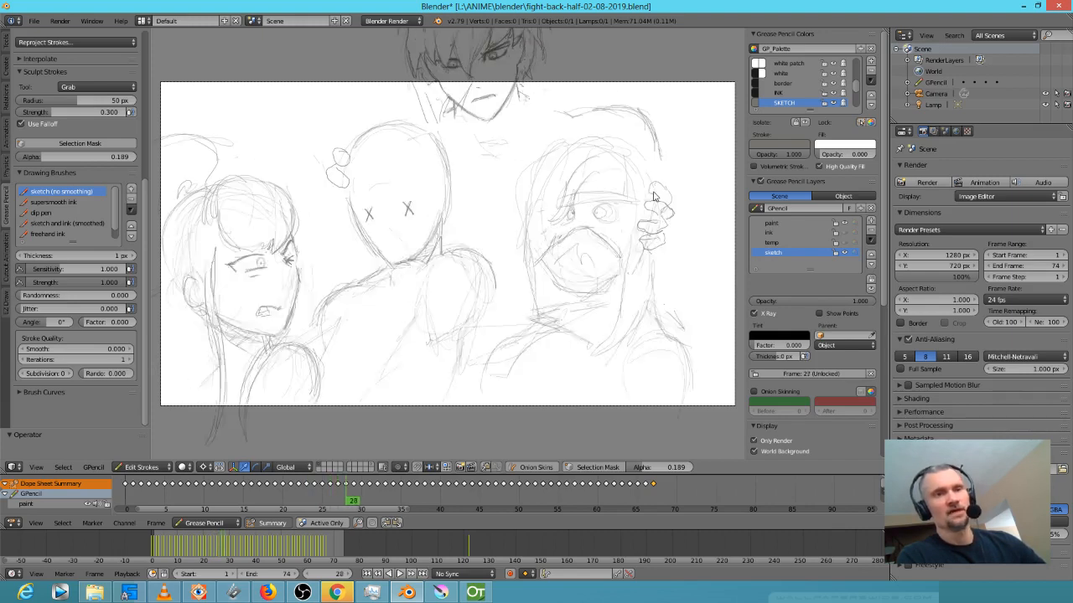
Step back and forth through frames 27 to 30 to compare the head-collision close-ups with the wide group shot
key(Right)
key(Right)
key(Left)
key(Left)
key(Left)
key(Left)
key(Left)
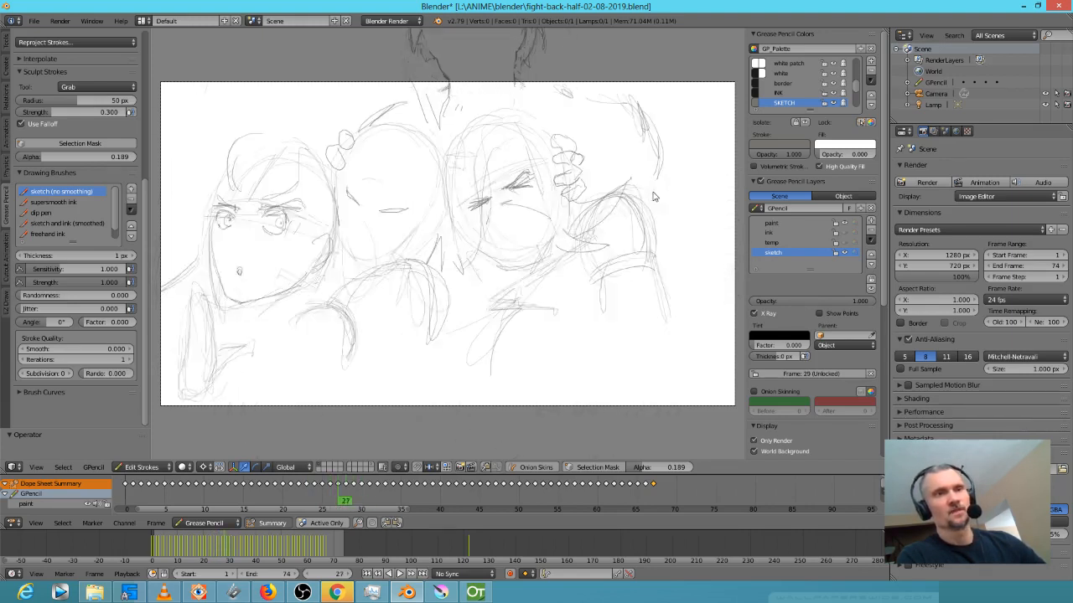
key(Right)
key(Right)
key(Left)
key(Left)
key(Right)
key(Right)
key(Right)
key(Right)
key(Right)
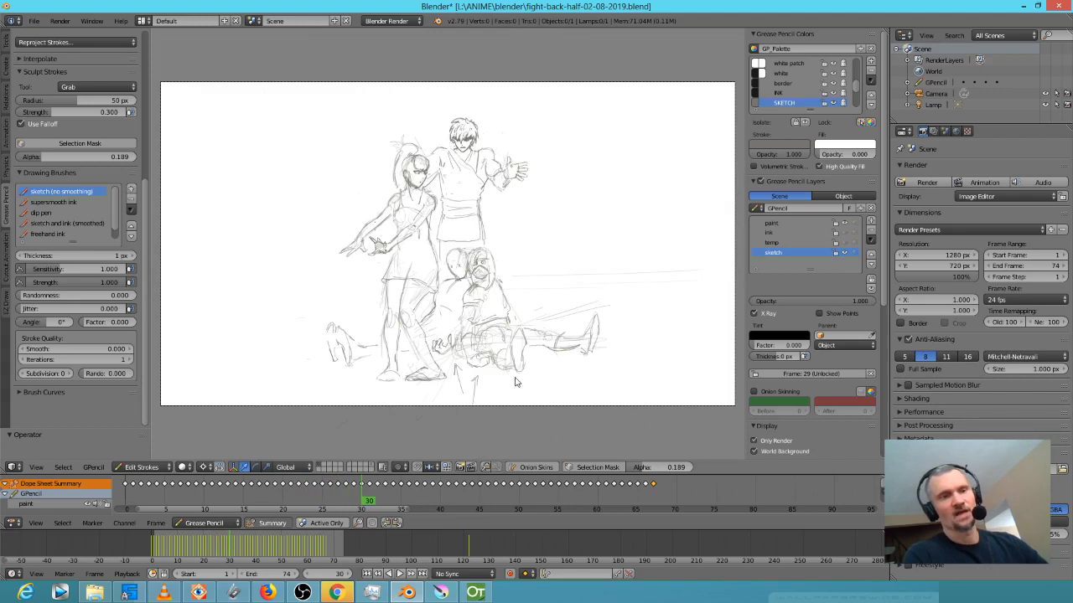
key(Left)
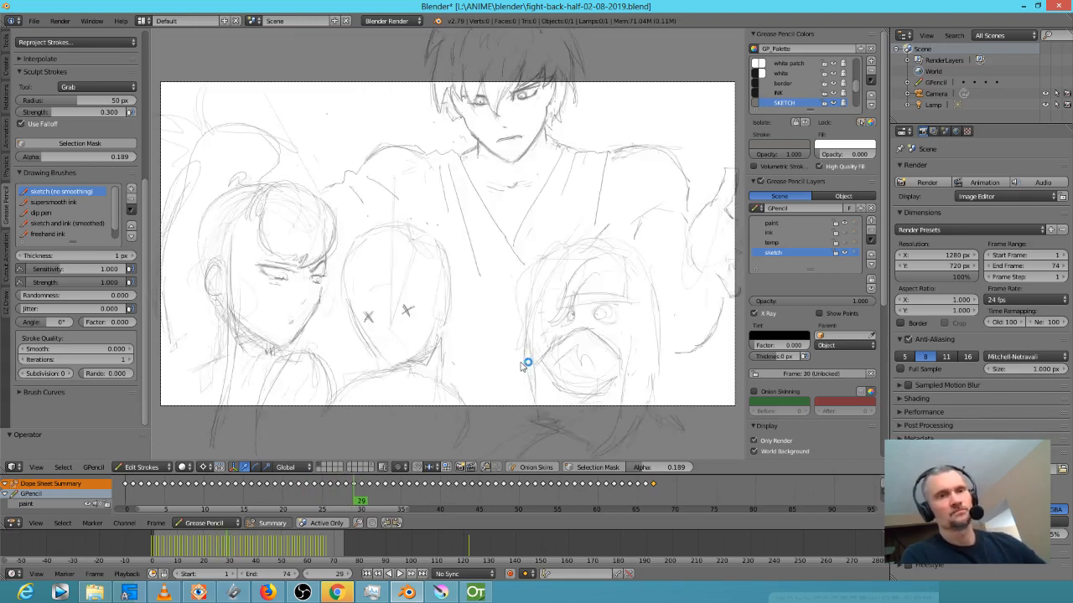
Step forward from frame 29 to frame 33 to review the group shot and the woman's relief and cocky reaction sketches
key(Right)
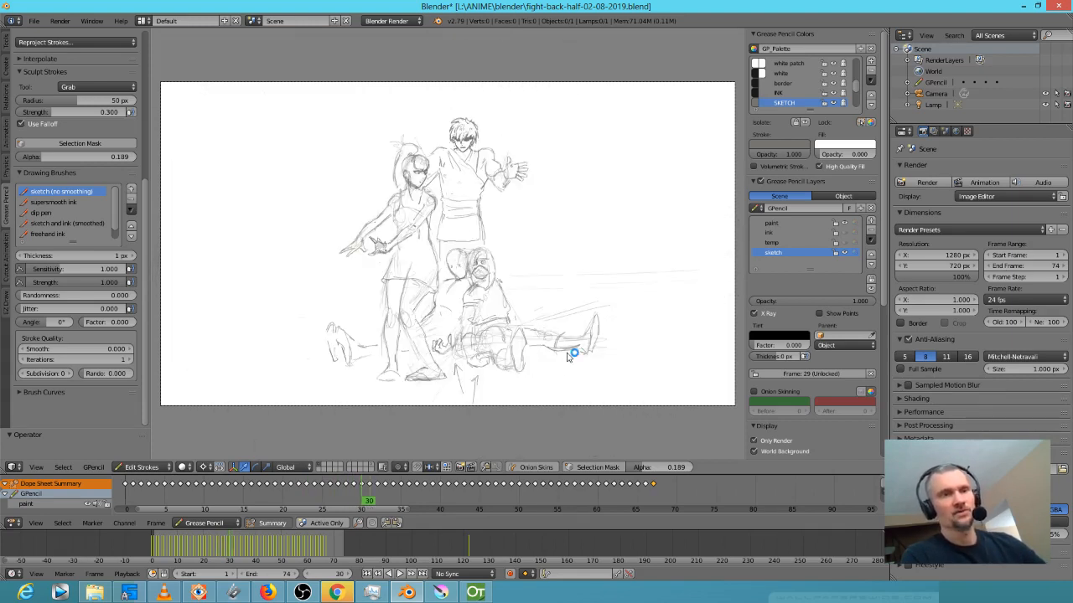
key(Right)
key(Right)
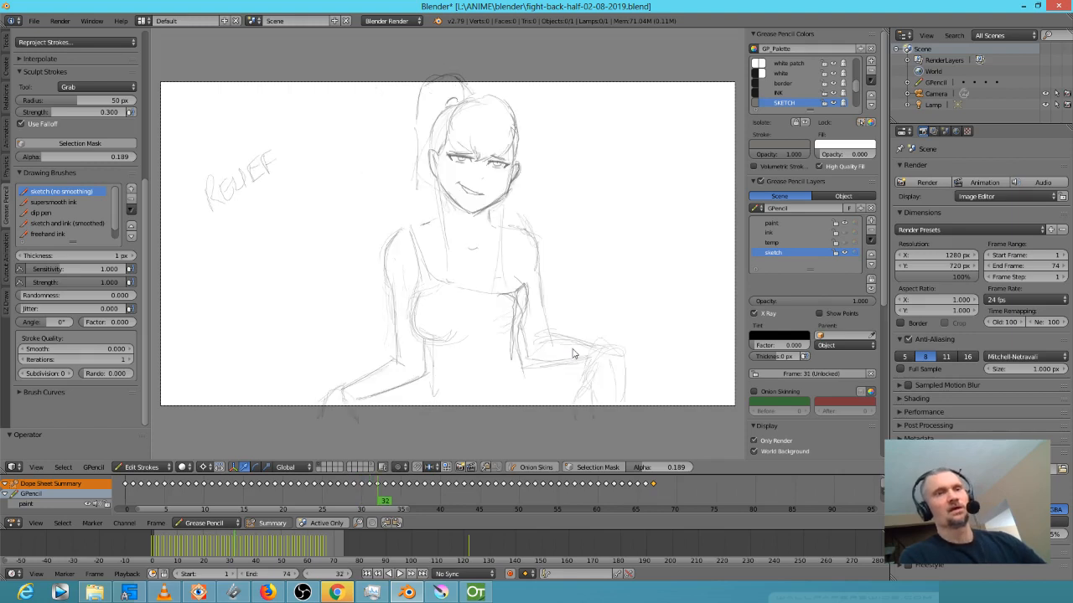
key(Right)
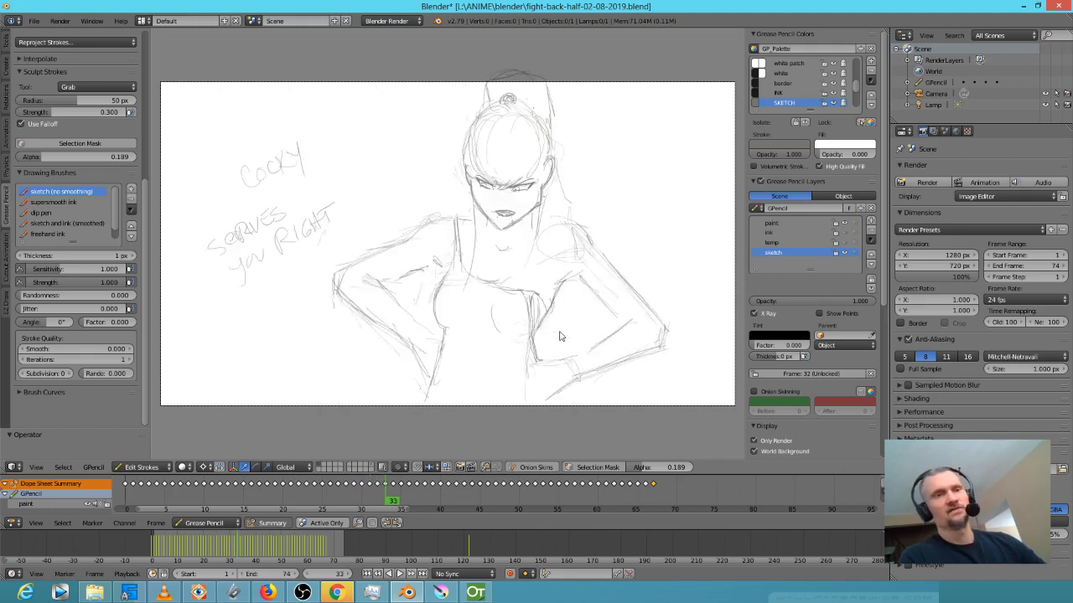
Flip between frames 33 and 34 to compare the hands-on-hips pose with the following sketch
key(Right)
key(Left)
key(Right)
key(Left)
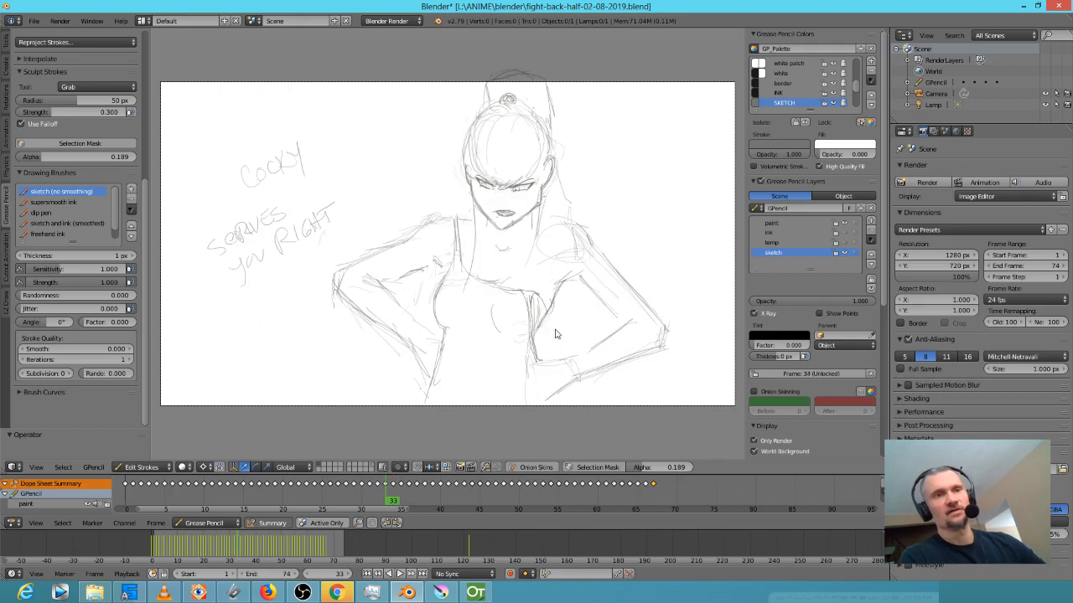
key(Right)
key(Left)
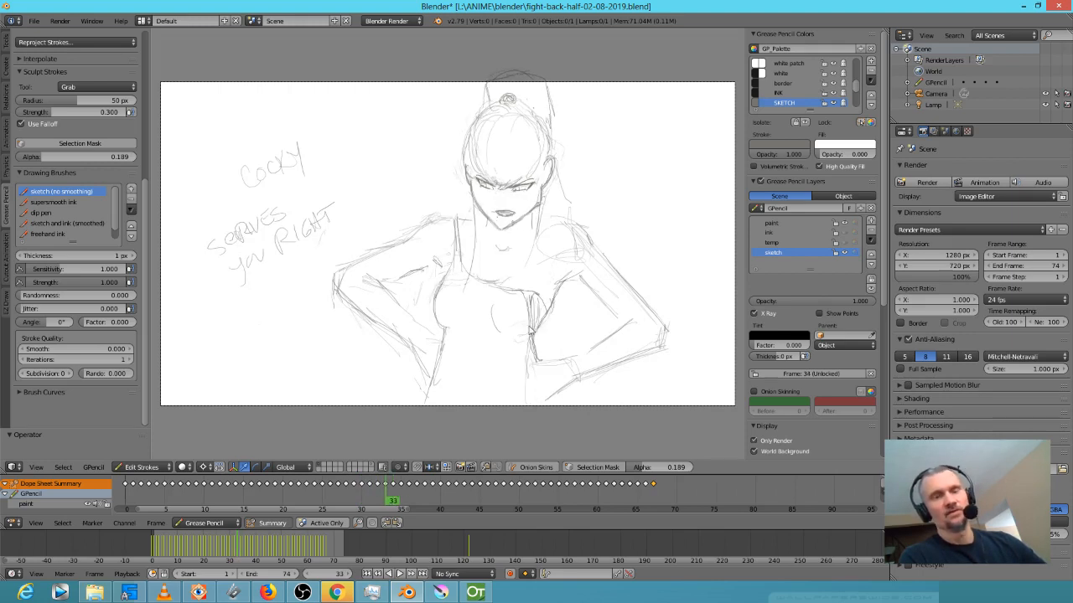
Step forward through frames 34 to 38 to review the woman's gesturing poses leading into the young man's close-up
key(Right)
key(Right)
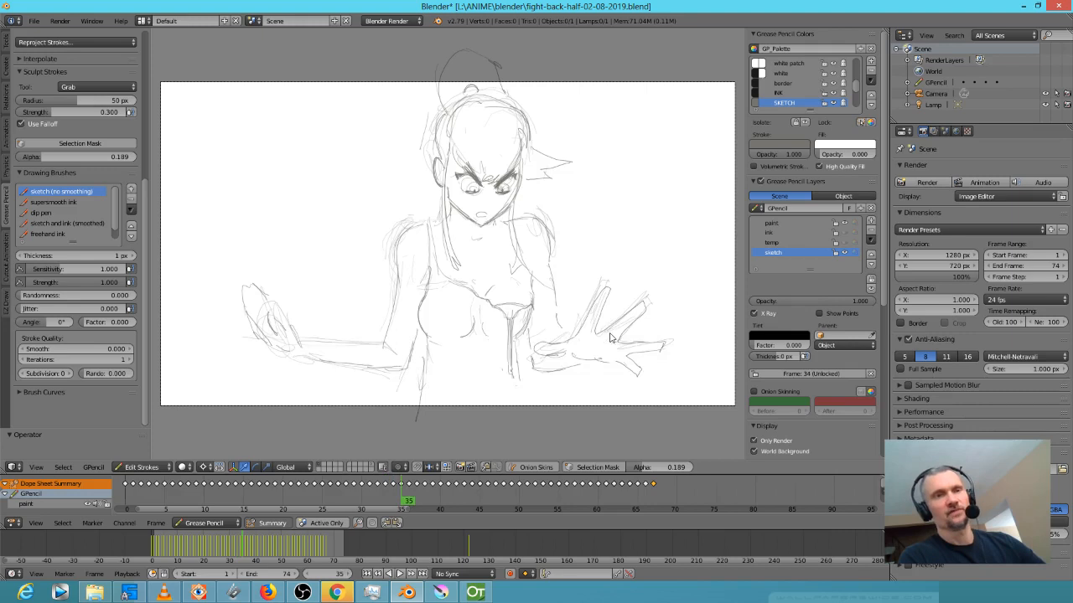
key(Right)
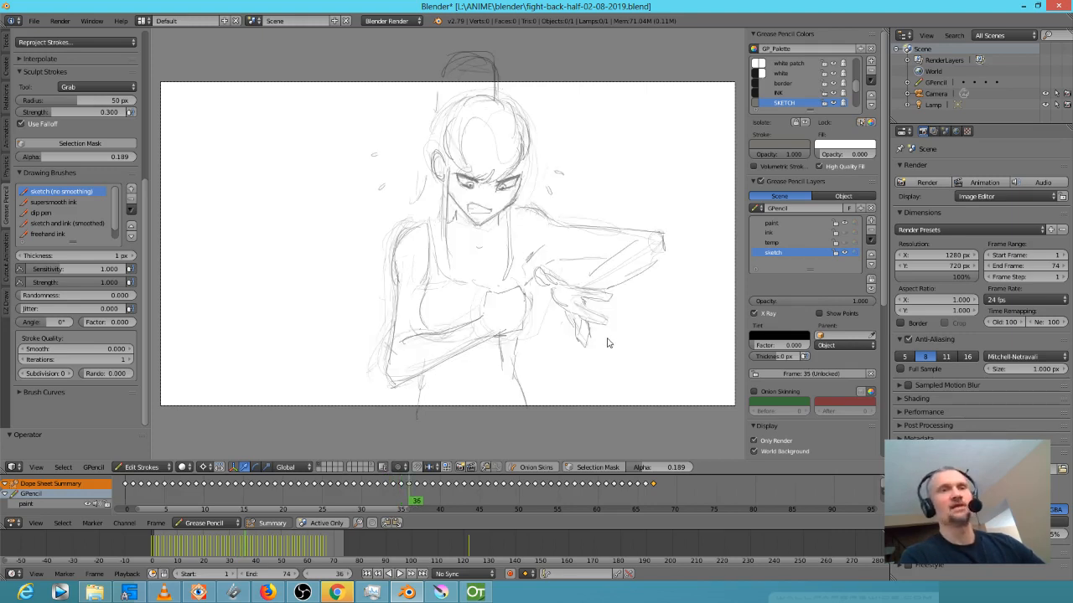
key(Right)
key(Right)
Flip between frames 37 and 38 to compare the woman's shouting pose with the young man's close-up
key(Left)
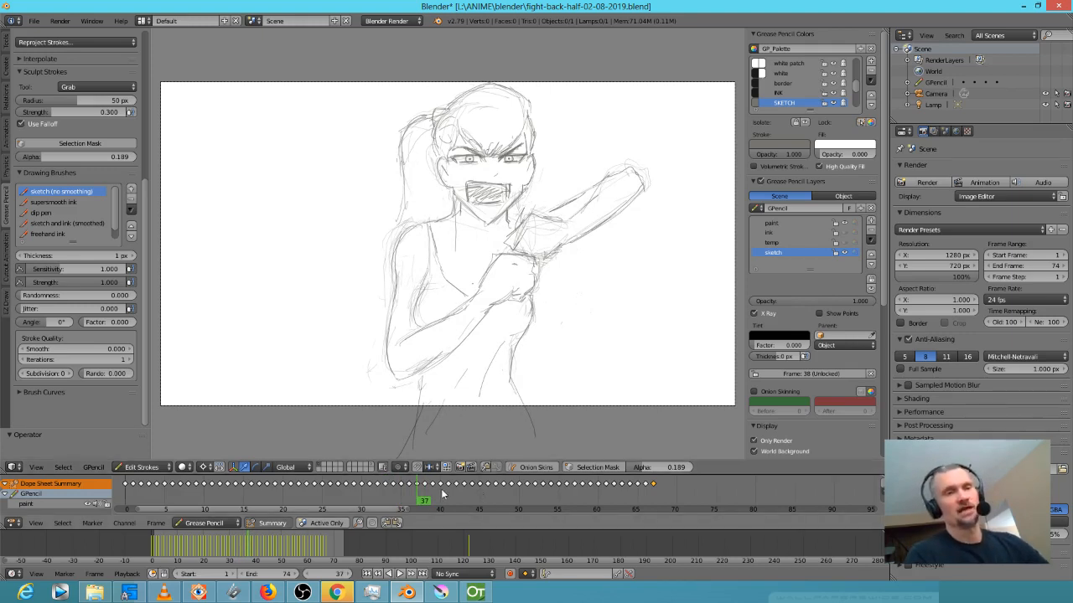
key(Right)
key(Left)
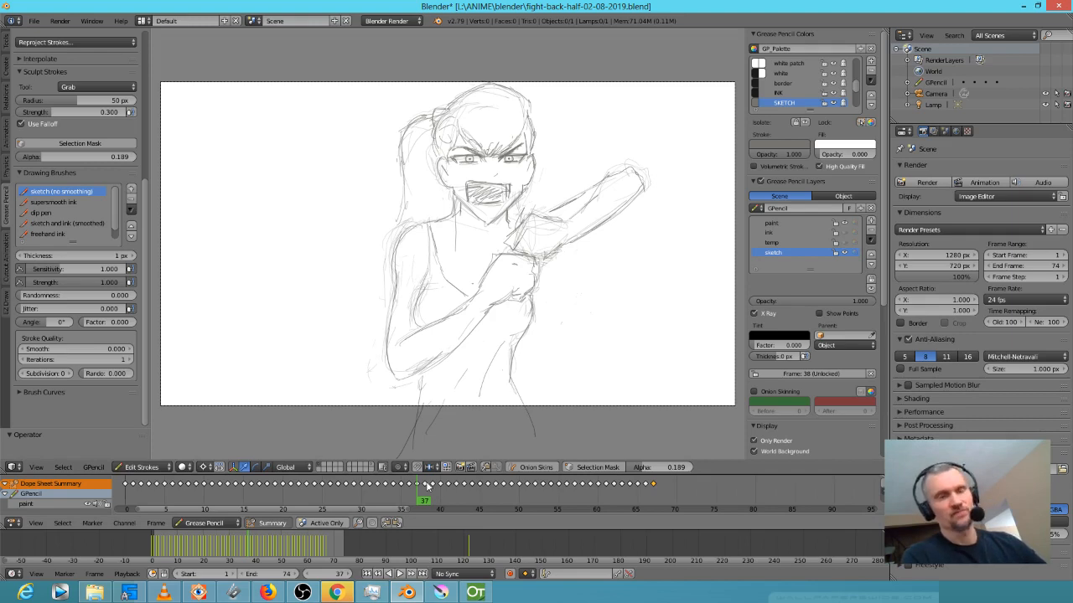
key(Right)
key(Left)
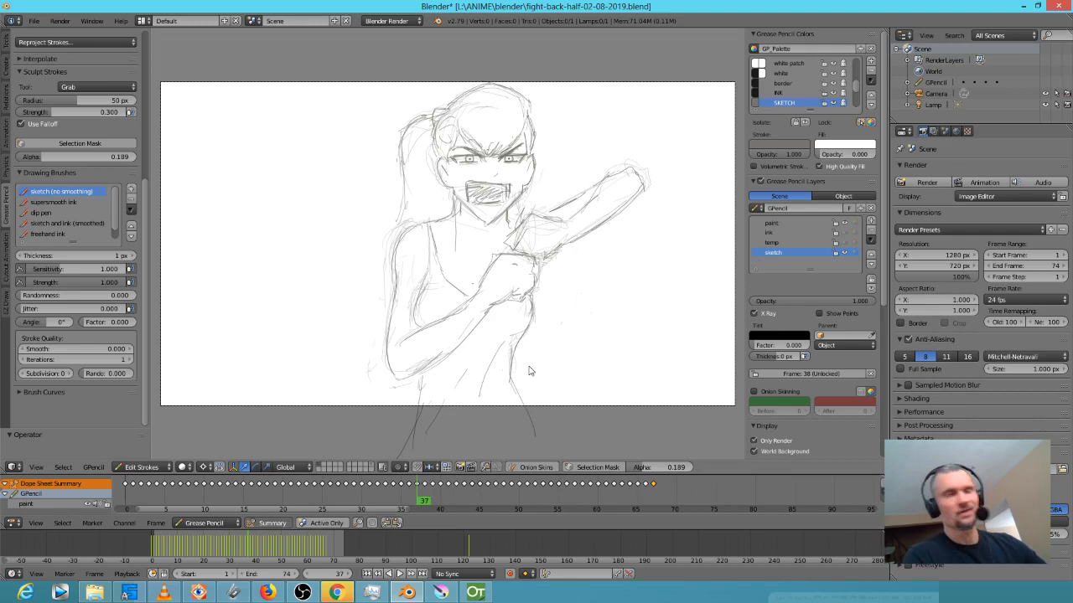
key(Right)
key(Left)
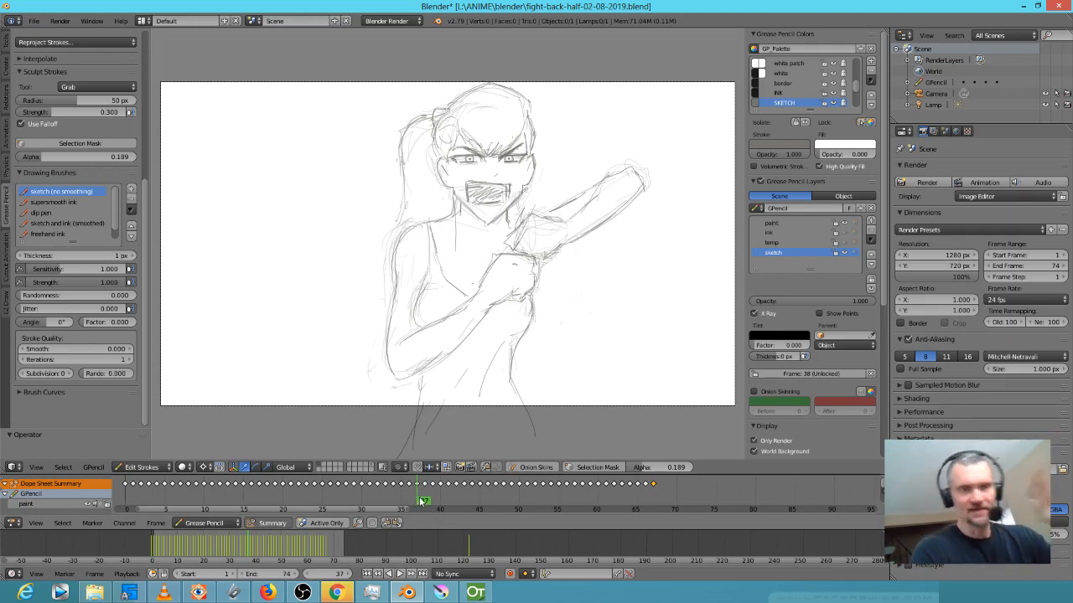
Move the playhead between frames 36 and 37 to check the woman's transition into the raised-arm shouting pose
drag(423, 498, 414, 497)
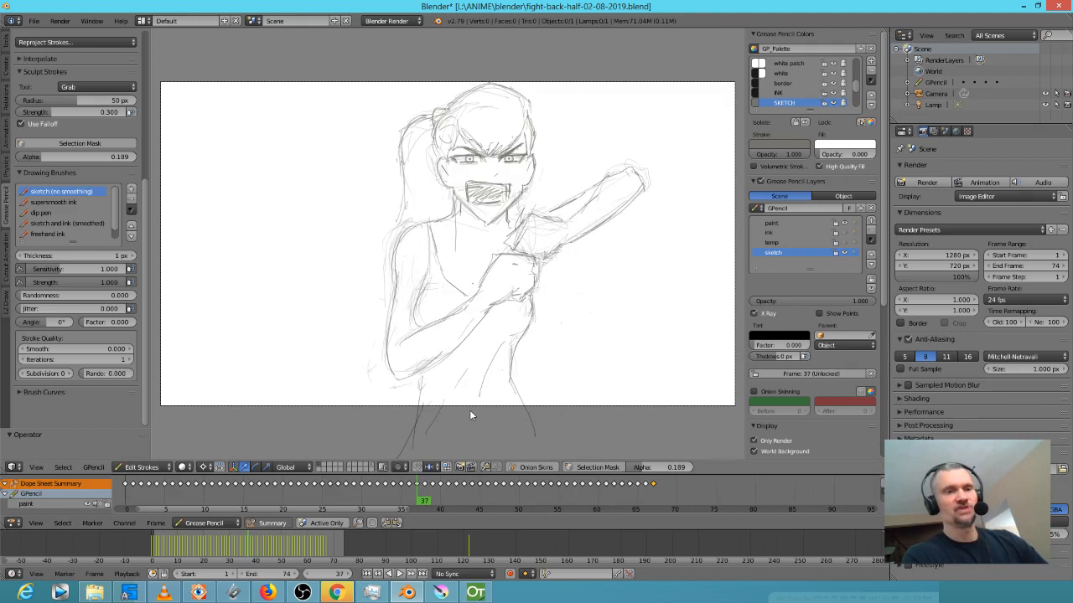
key(Left)
key(Right)
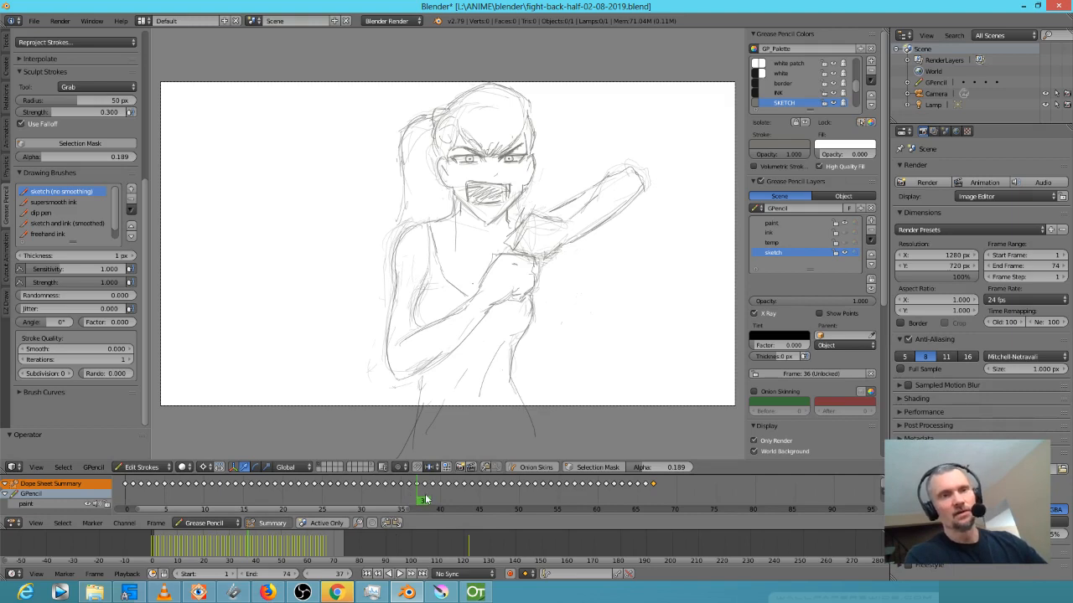
mouse_move(425, 499)
mouse_down()
mouse_move(411, 500)
mouse_move(427, 493)
mouse_up()
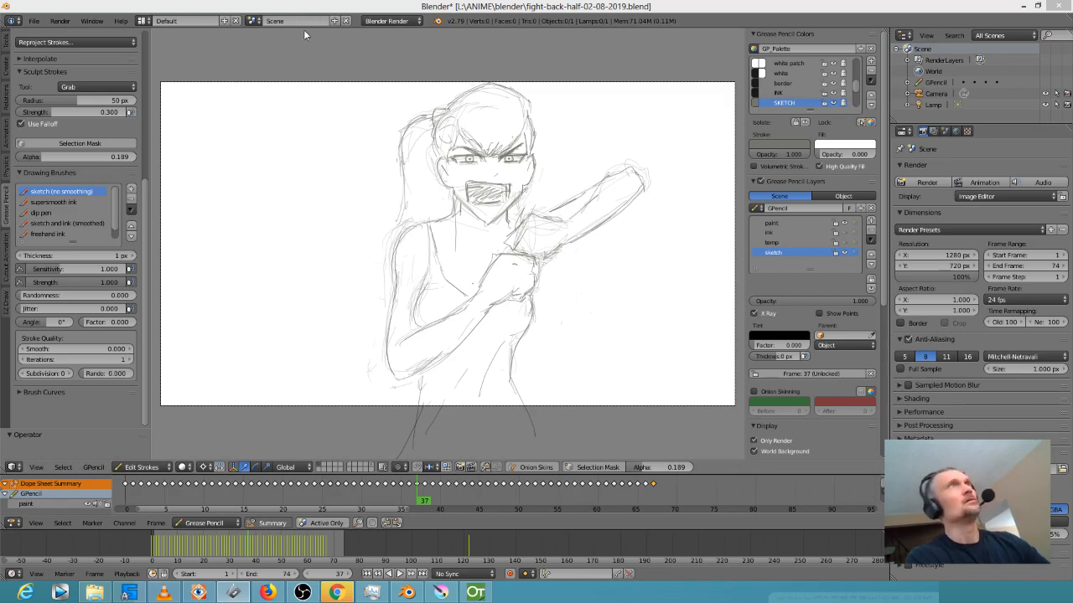
Review the young man's close-up expressions on frames 38 and 39, continuing to the wide group shot on frame 40
key(Right)
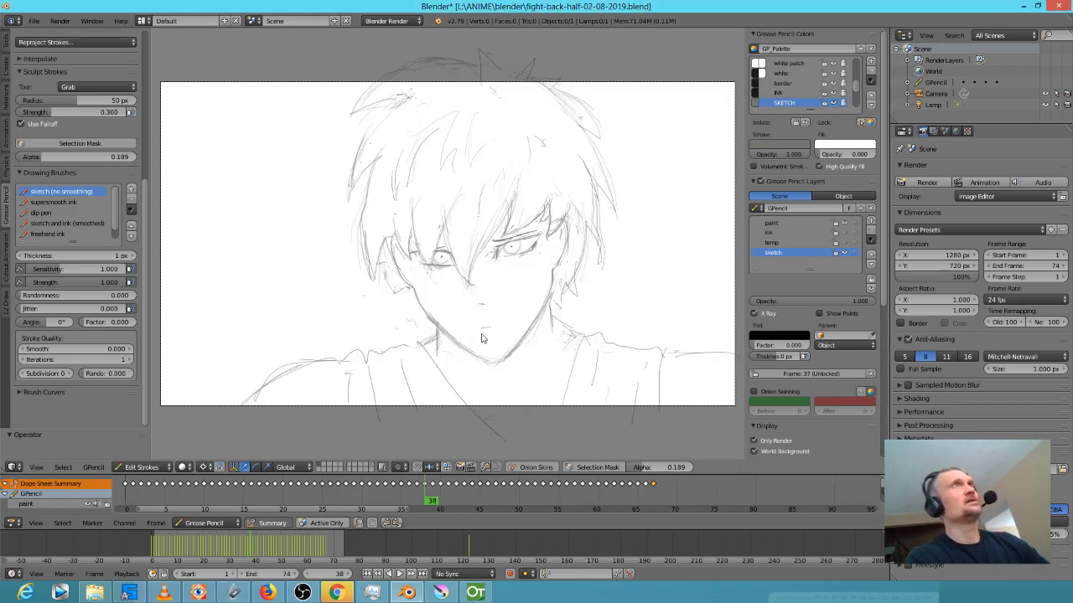
key(Right)
key(Left)
key(Right)
key(Right)
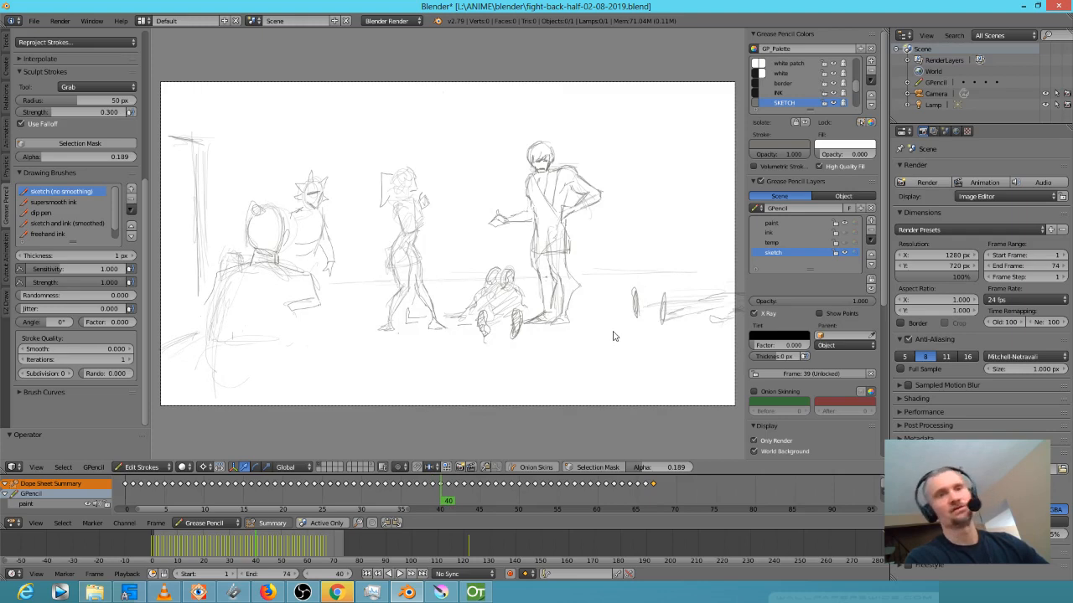
Step back and forth through frames 40 to 42 to check the spiky-haired figure's movement toward the standing man
key(Right)
key(Right)
key(Left)
key(Right)
key(Left)
key(Left)
key(Right)
key(Right)
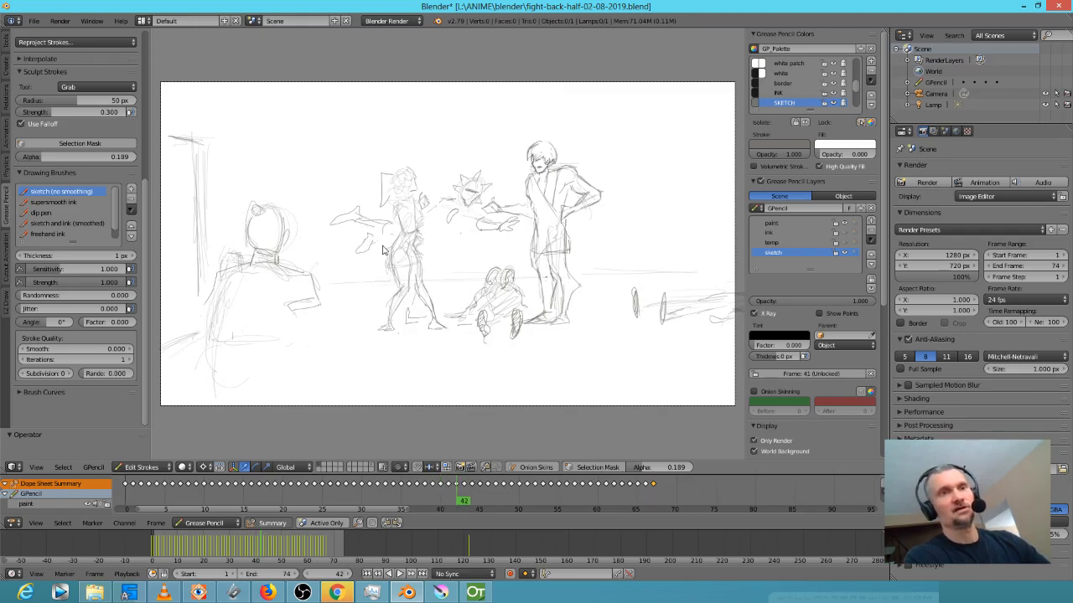
Step forward from frame 42 to frame 48 to review the spiky-haired figure's fall and the masked man's close-up
key(Right)
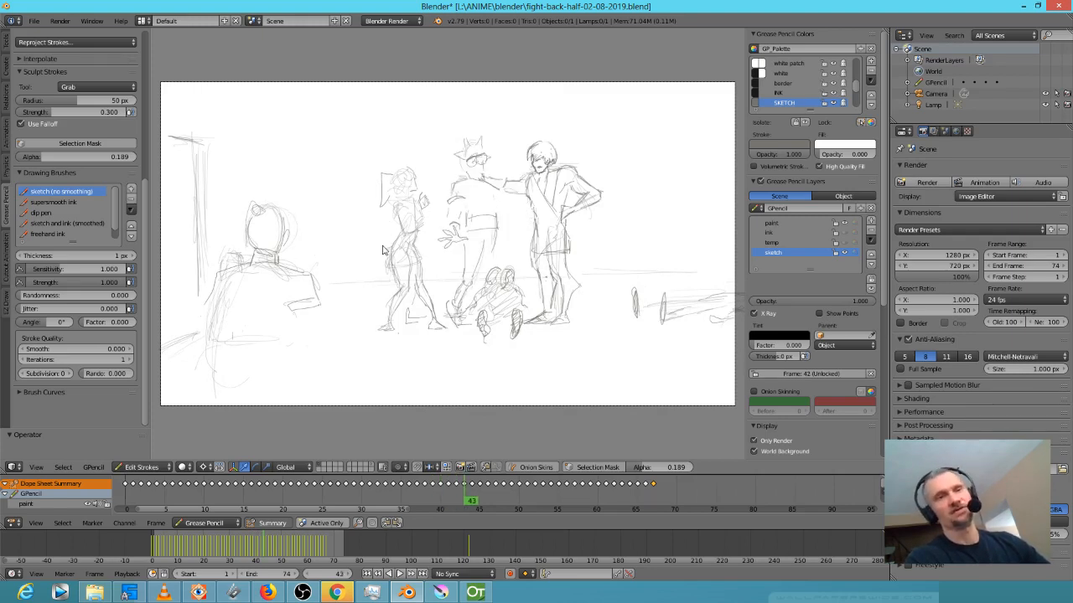
key(Right)
key(Right)
key(Right)
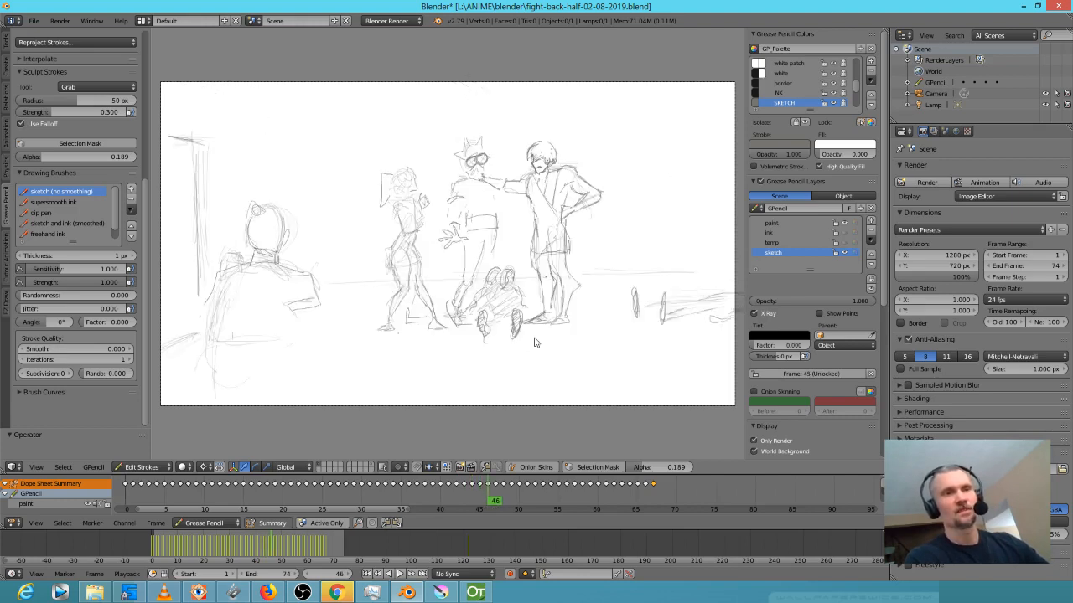
key(Right)
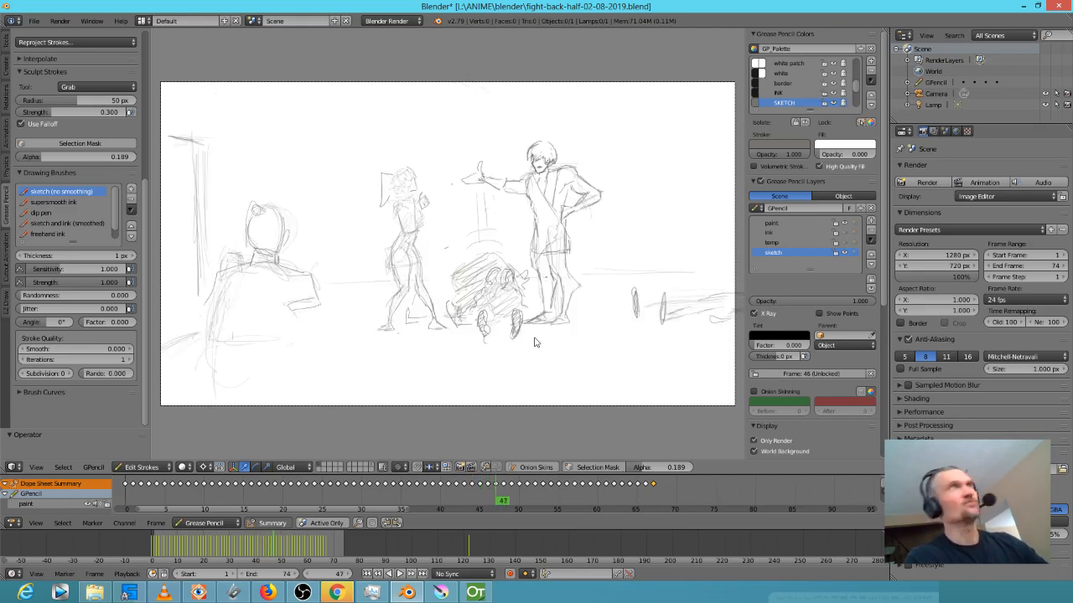
key(Right)
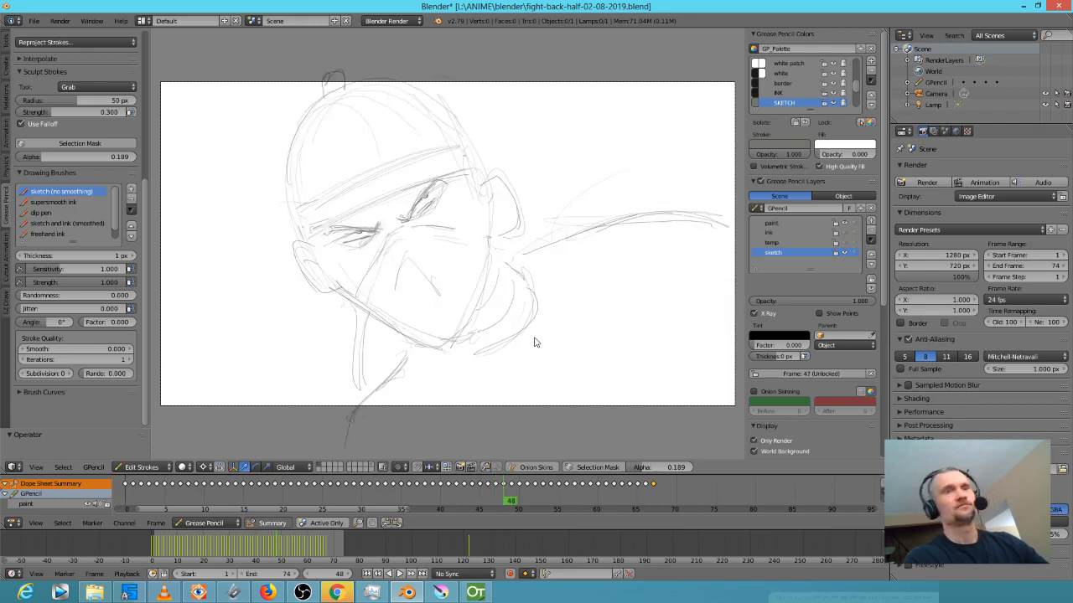
Return to frame 47 and sketch a forearm and hand reaching down to the ground for the foreground figure
key(Left)
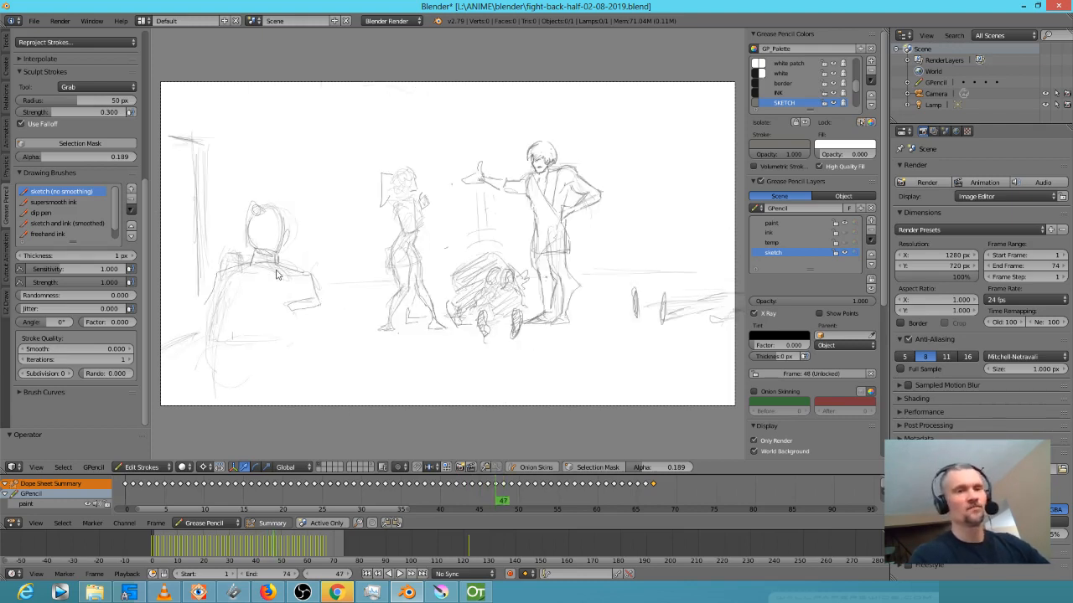
mouse_move(300, 308)
mouse_down()
mouse_move(317, 345)
mouse_move(321, 303)
mouse_move(348, 347)
mouse_move(340, 334)
mouse_move(314, 351)
mouse_move(296, 307)
mouse_up()
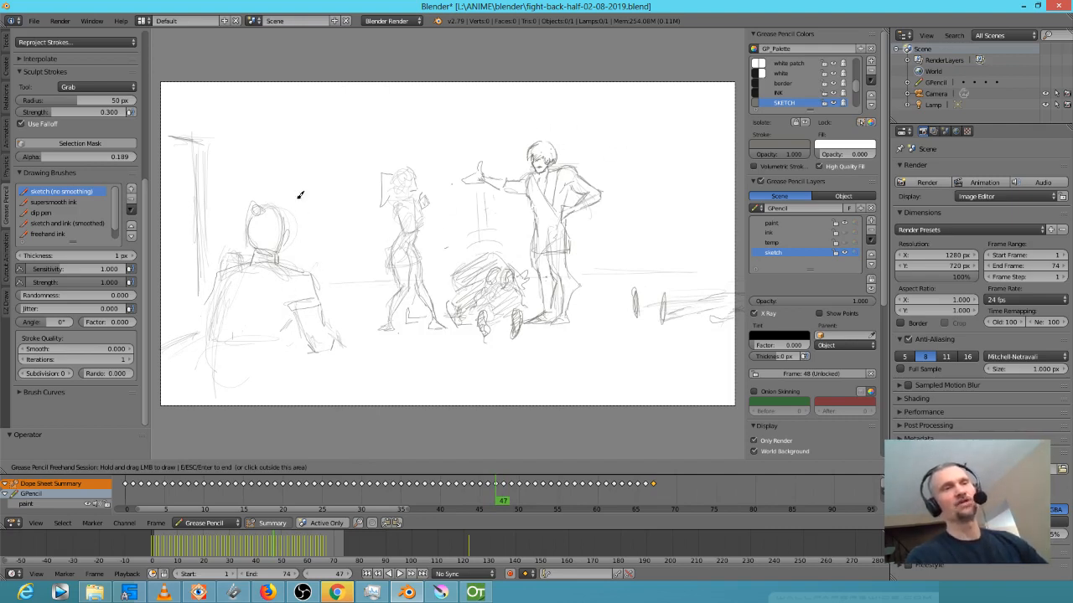
drag(258, 203, 258, 300)
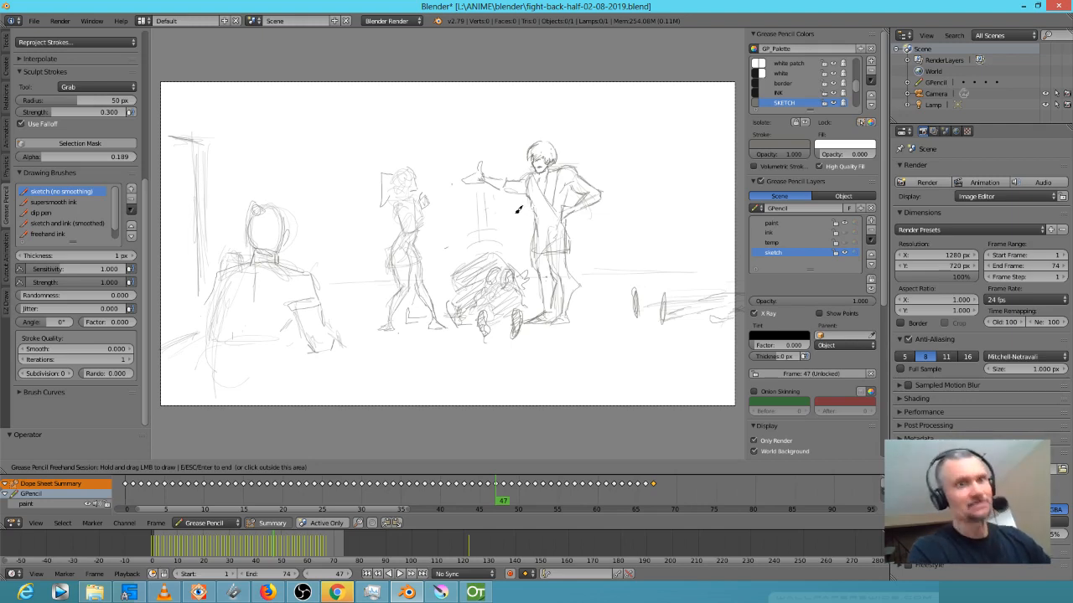
Step back and forth through frames 48 to 50 to compare the masked man's close-up with the young man's glance
key(Right)
key(Right)
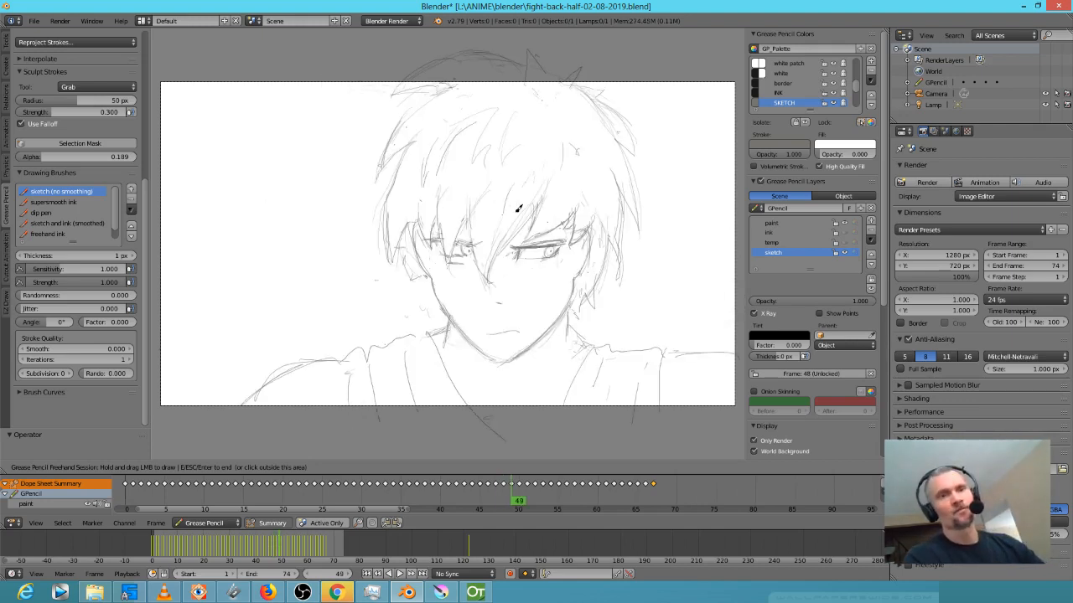
key(Left)
key(Right)
key(Right)
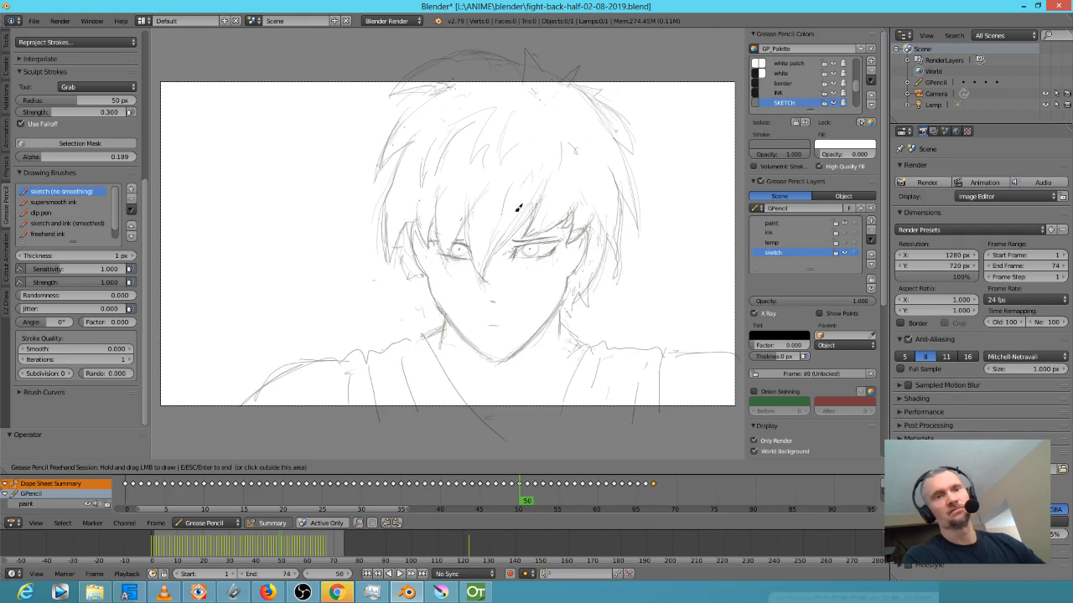
key(Left)
key(Left)
key(Right)
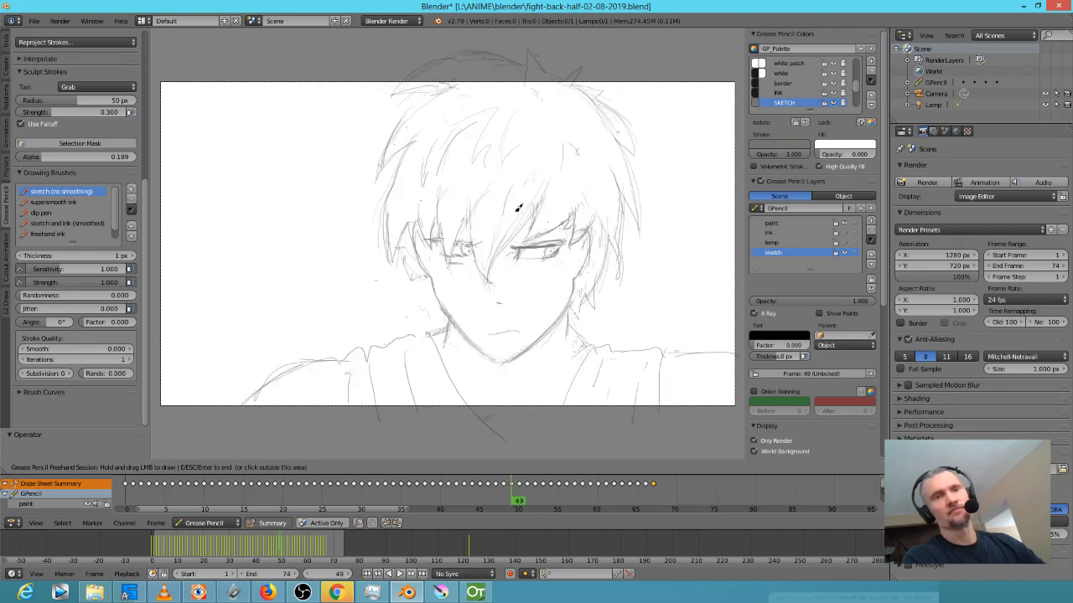
key(Left)
key(Right)
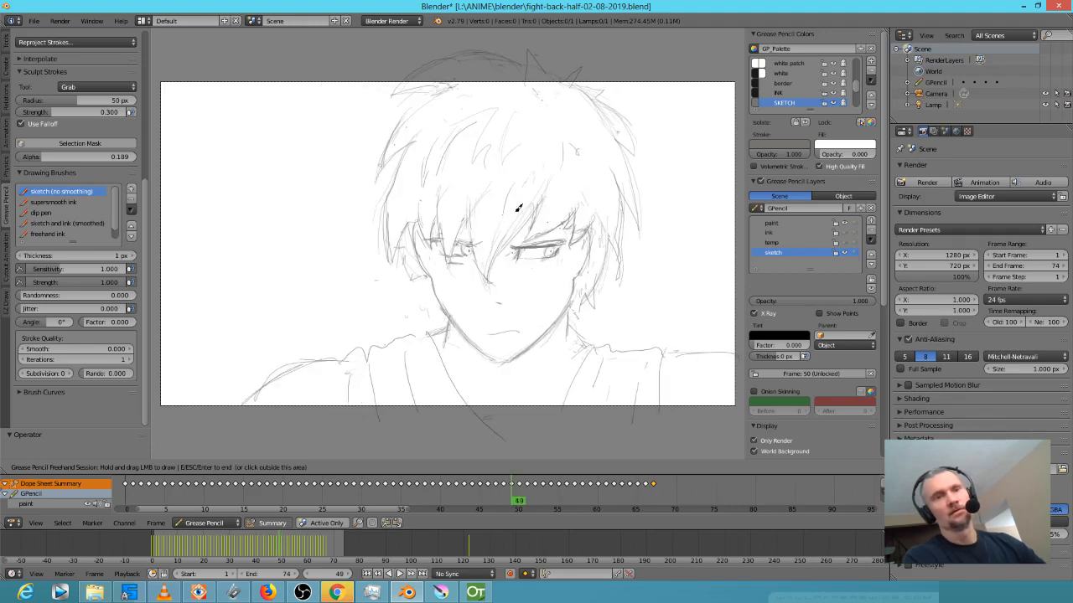
Recheck the close-up exchange on frames 48 to 51, continuing to the woman's extended-arm pose on frame 52
key(Left)
key(Right)
key(Right)
key(Left)
key(Left)
key(Right)
key(Right)
key(Right)
key(Left)
key(Left)
key(Right)
key(Right)
key(Right)
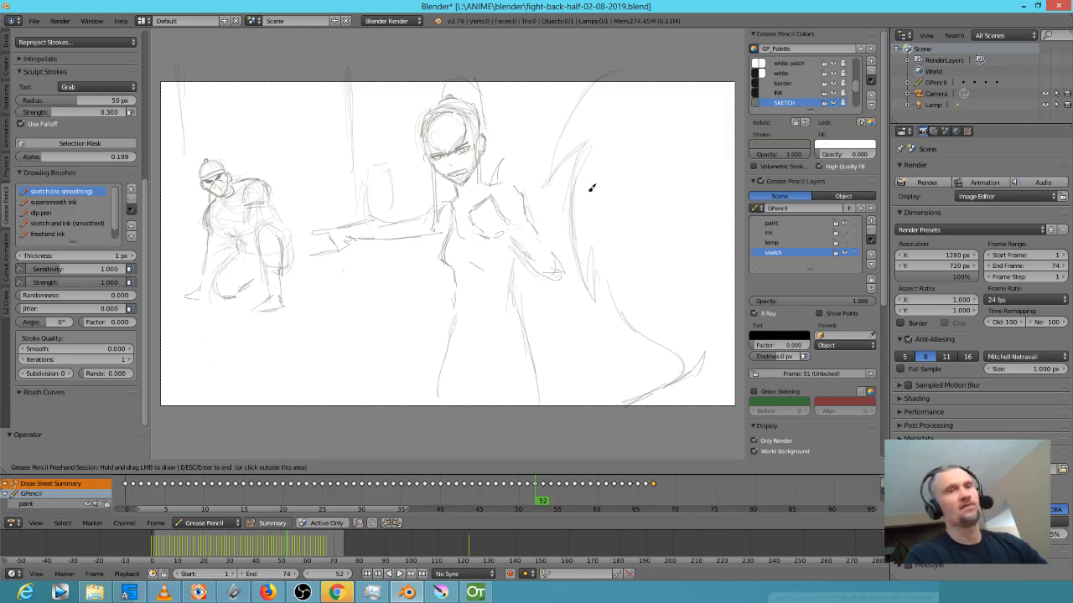
Step back and forth through frames 51 to 54 to compare the woman's fist-and-palm gesture, the young man's smirk and her close-up
key(Right)
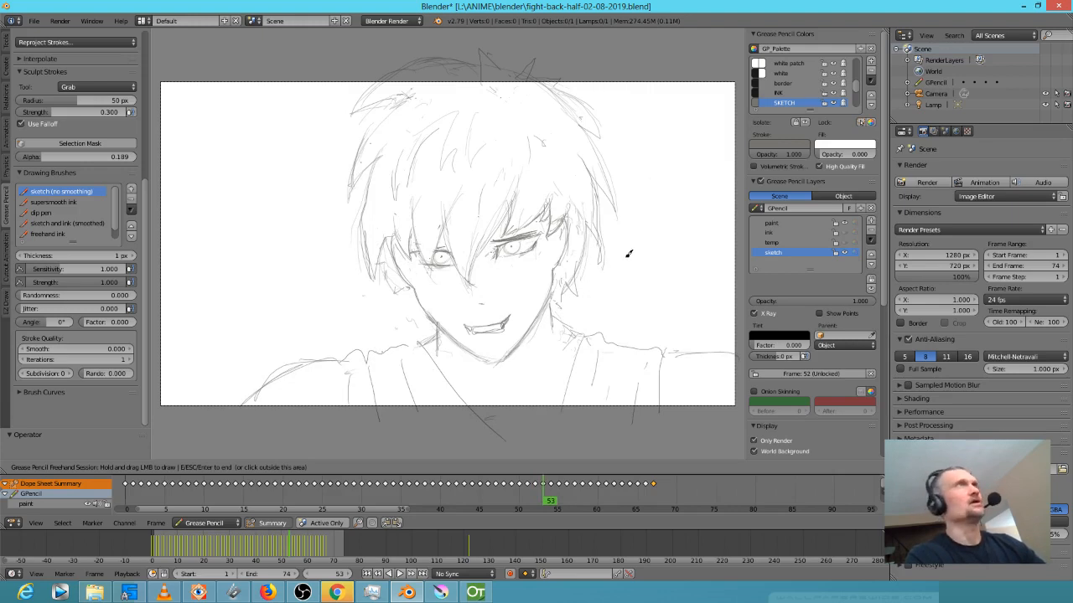
key(Right)
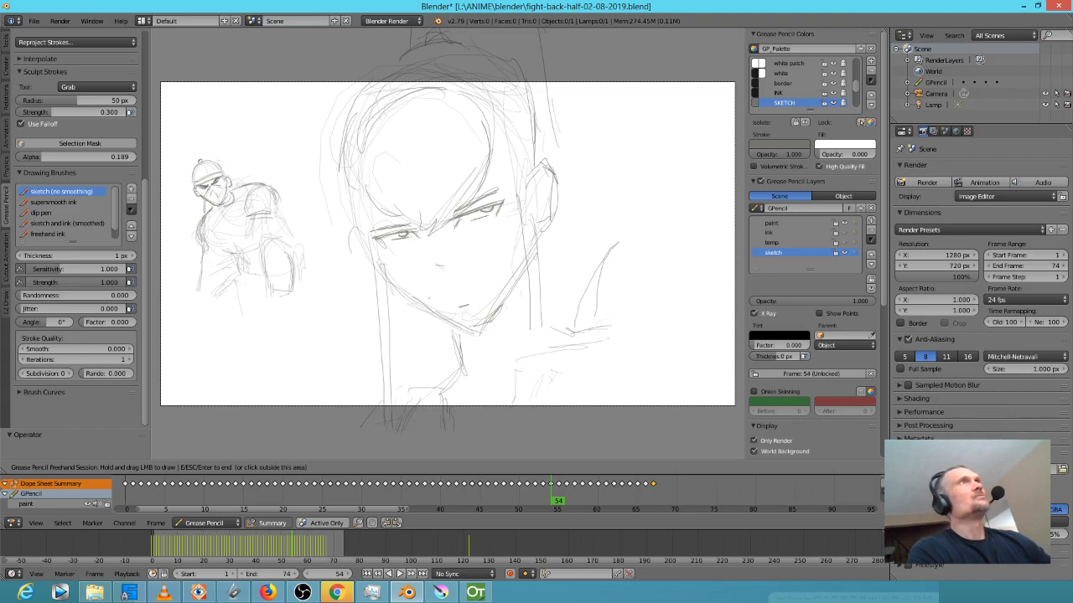
key(Left)
key(Left)
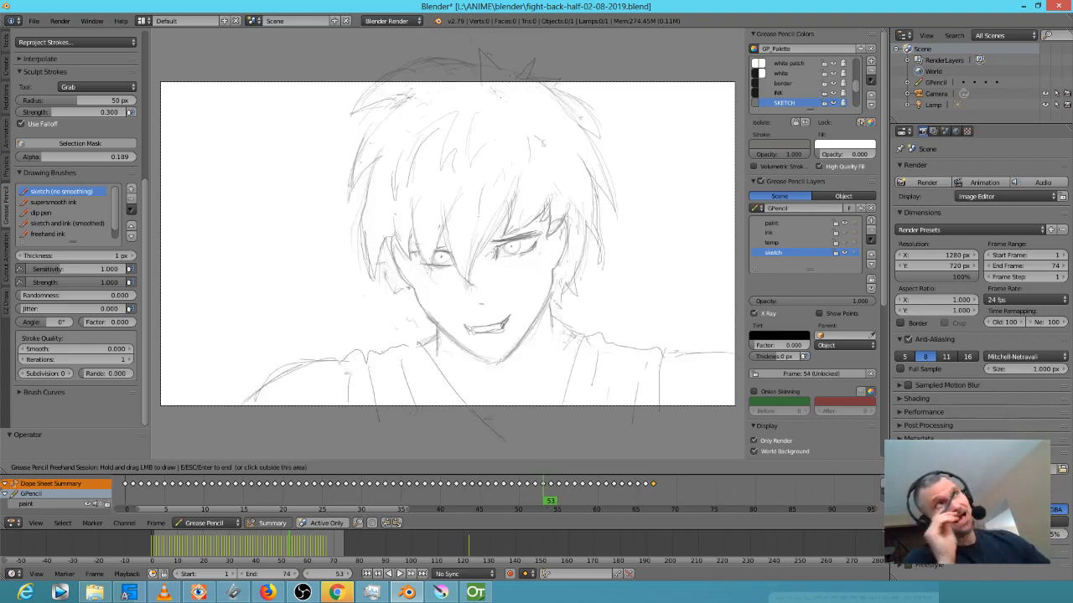
key(Left)
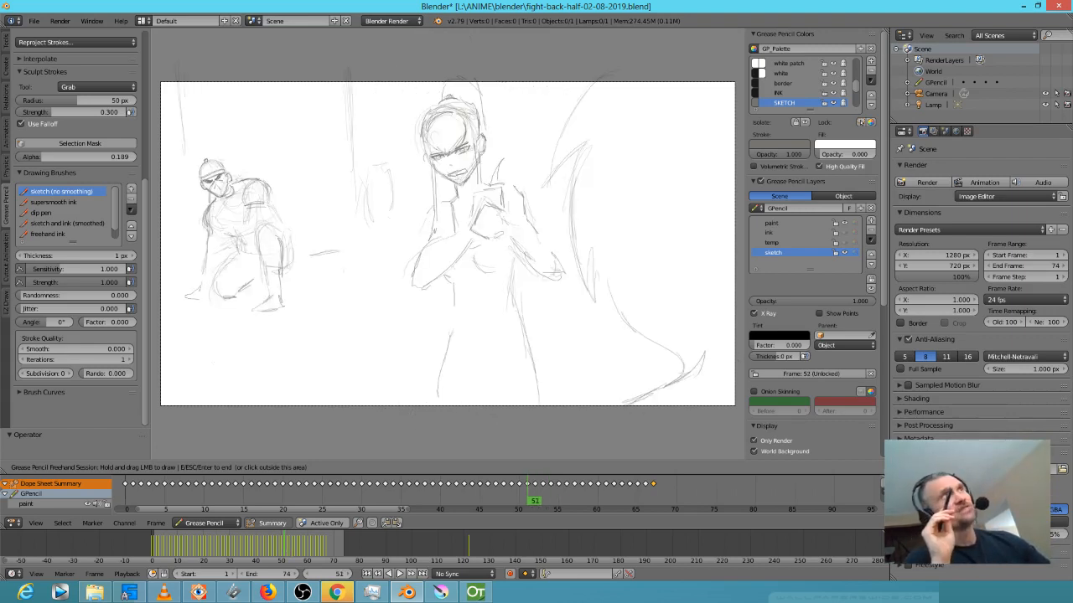
key(Right)
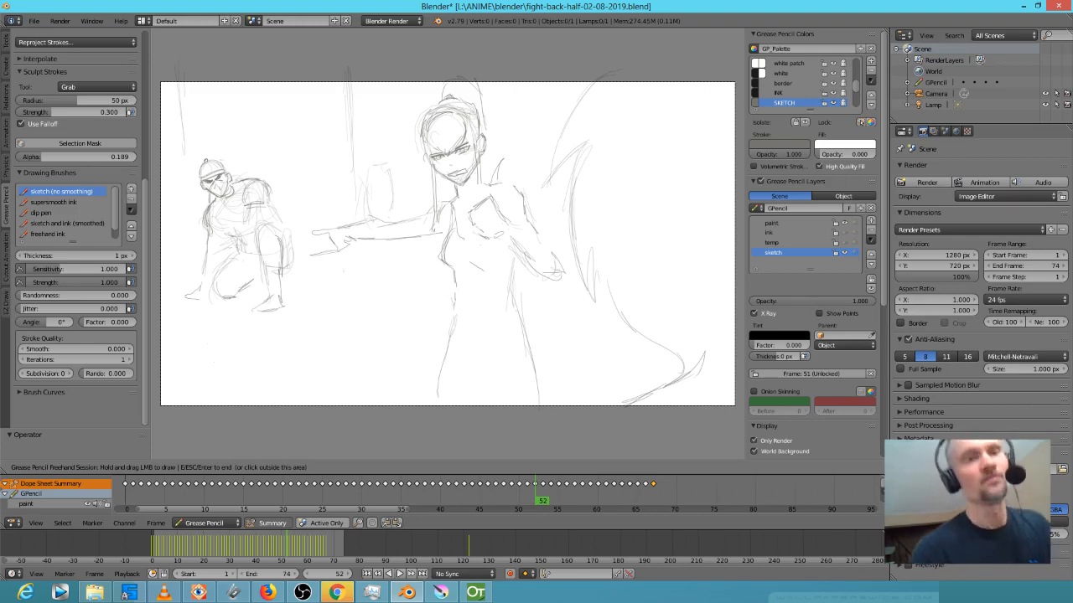
key(Right)
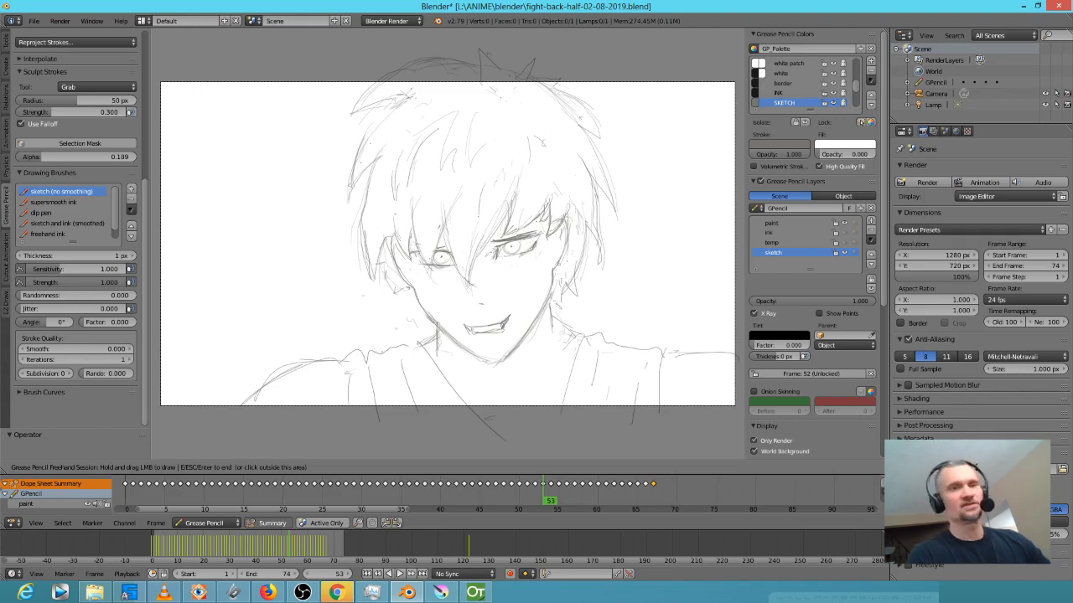
Step back and forth through frames 54 to 57 to compare the woman's close-up expressions with the pointing-hand shot
key(Right)
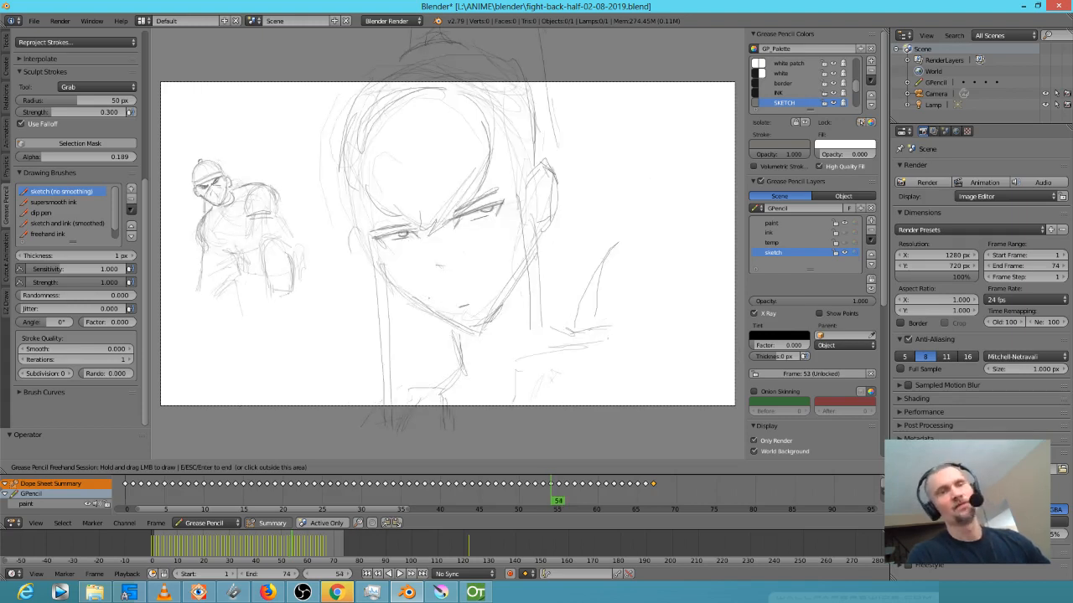
key(Right)
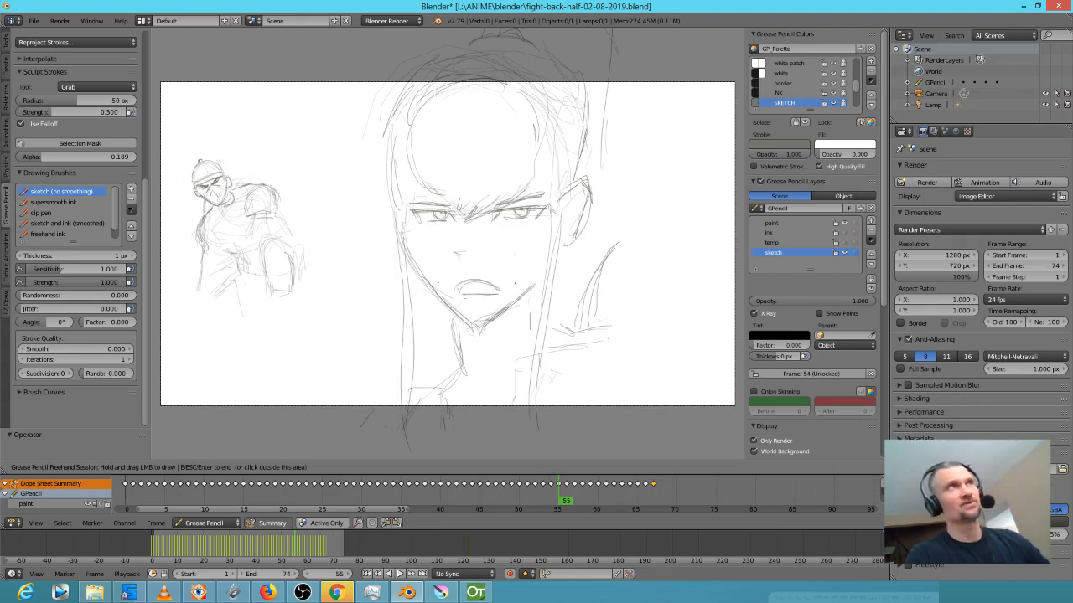
key(Right)
key(Right)
key(Left)
key(Left)
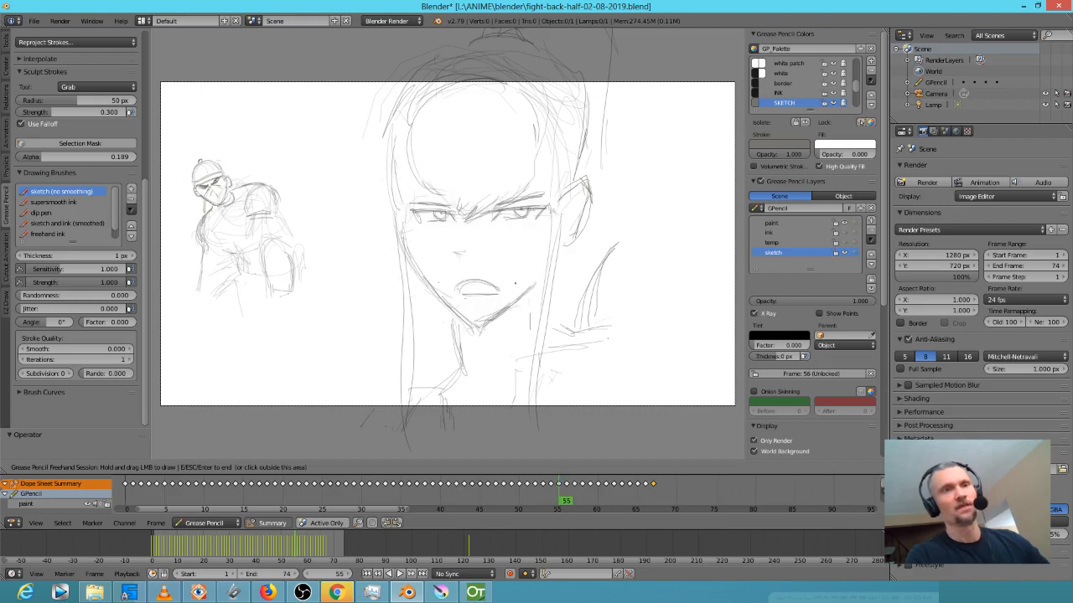
key(Right)
key(Right)
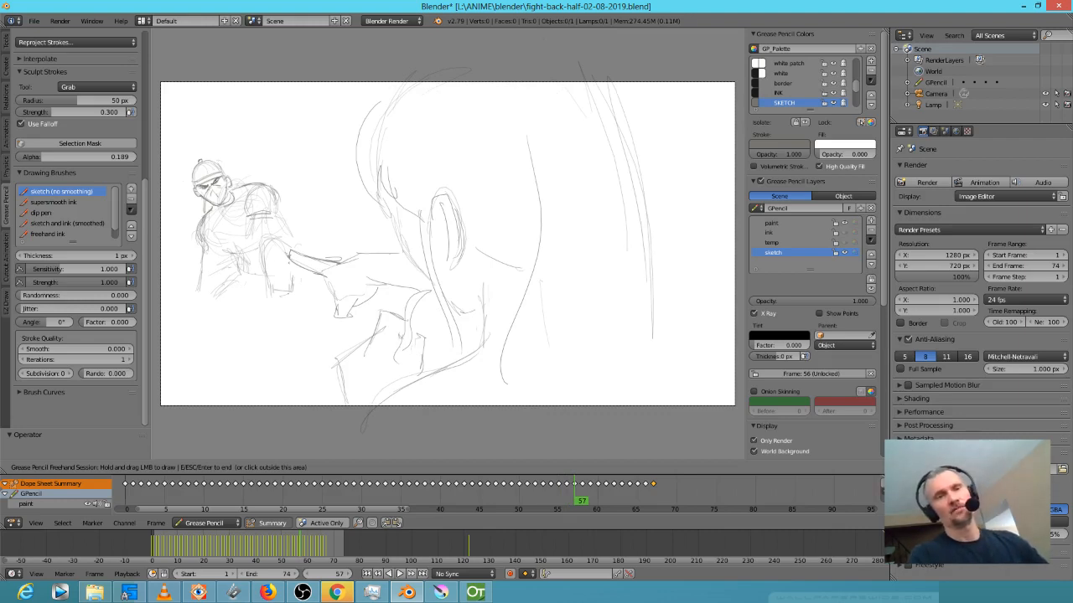
Review frames 57 to 59, comparing the over-the-shoulder shot, the wide-eyed close-up and the woman's standing pose
key(Right)
key(Left)
key(Right)
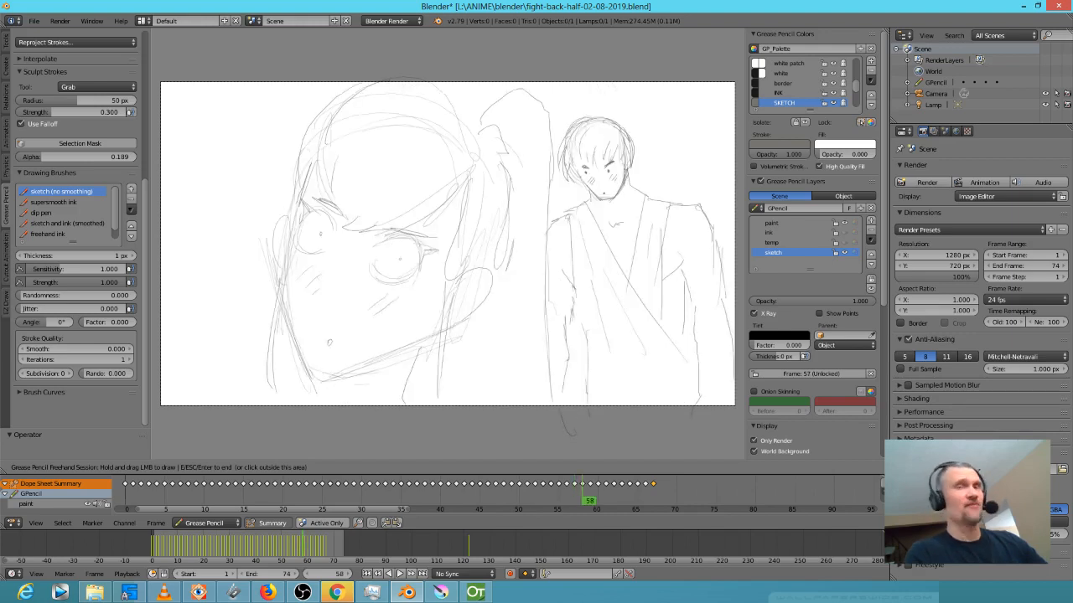
key(Right)
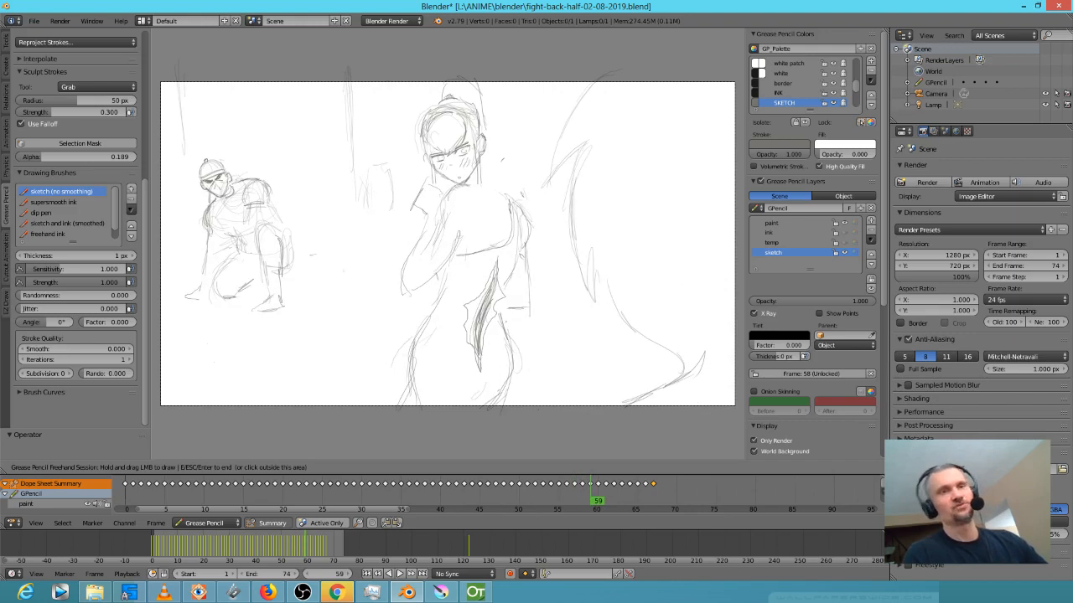
Step back and forth through frames 58 to 62 to check the woman's arm swing into the fist-and-palm pose
key(Right)
key(Right)
key(Right)
key(Left)
key(Left)
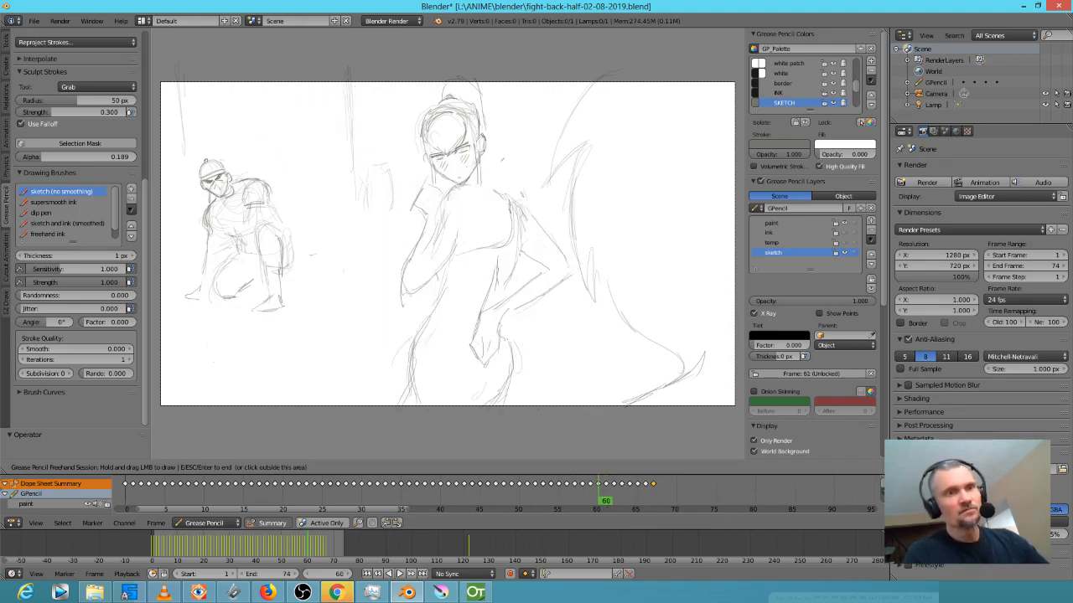
key(Right)
key(Right)
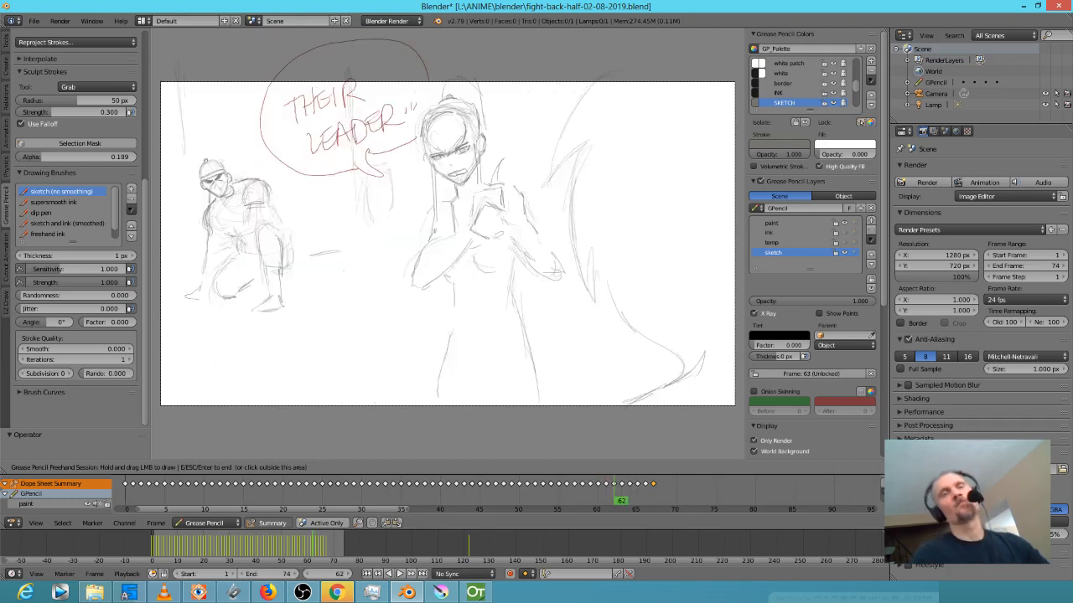
key(Left)
key(Left)
key(Left)
key(Left)
key(Right)
key(Right)
key(Right)
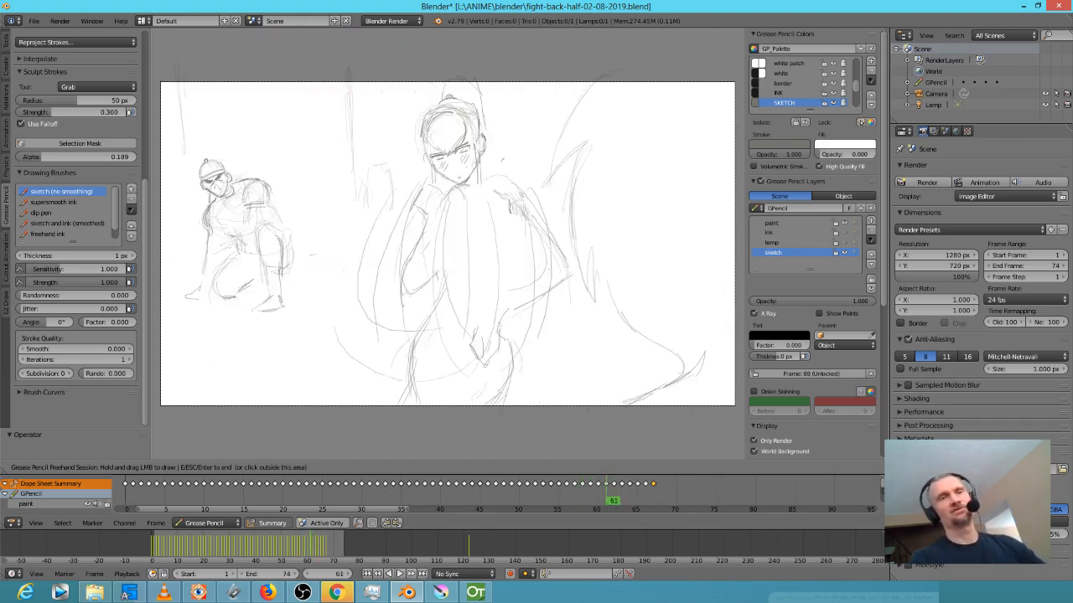
key(Right)
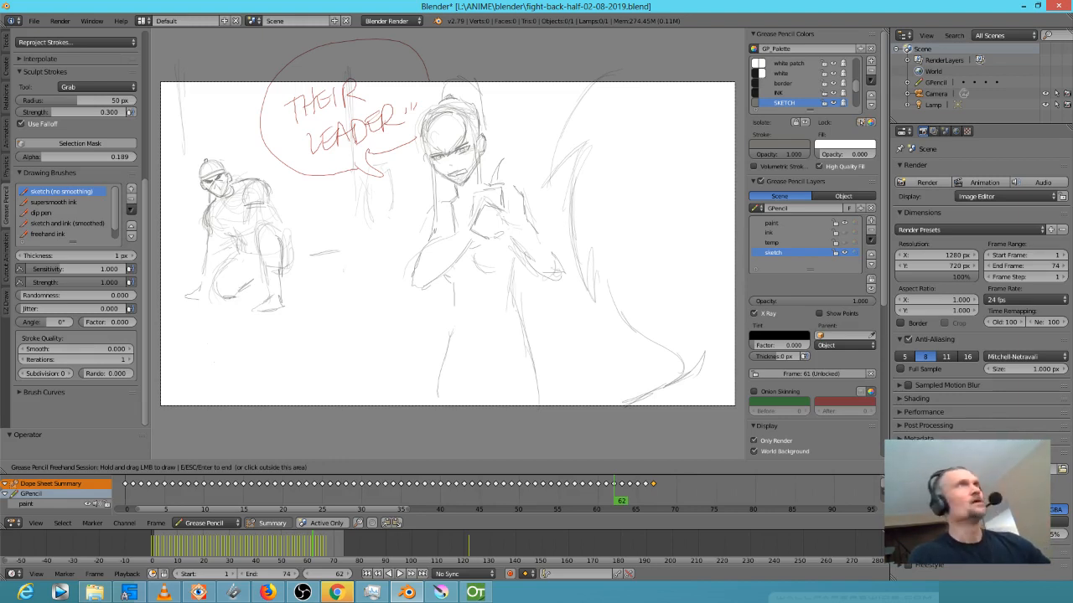
Read the speech-bubble exchange between the young man and the woman on frames 63 to 67
key(Right)
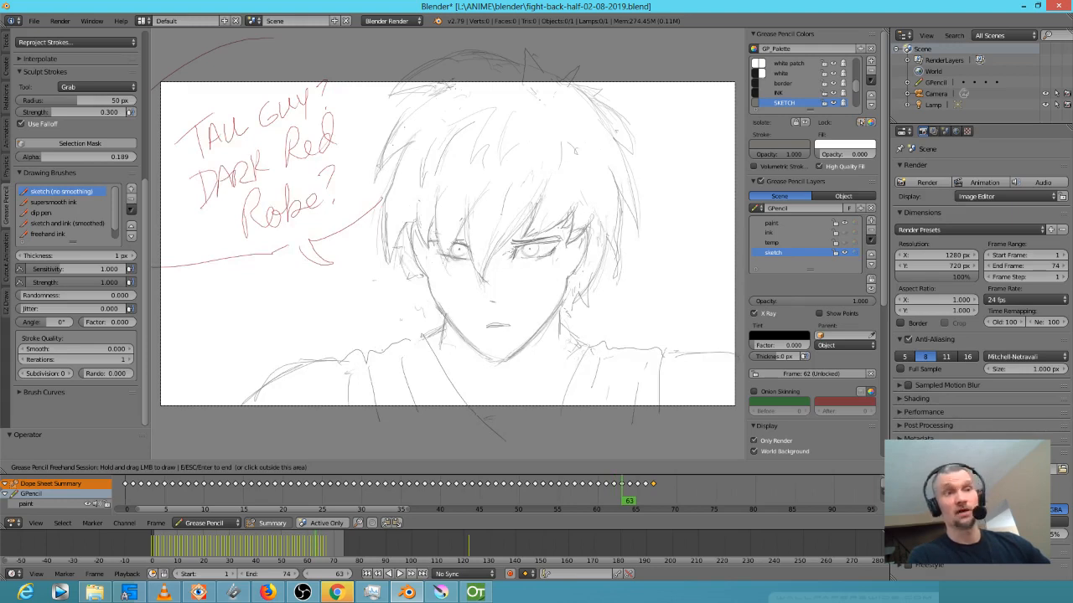
key(Right)
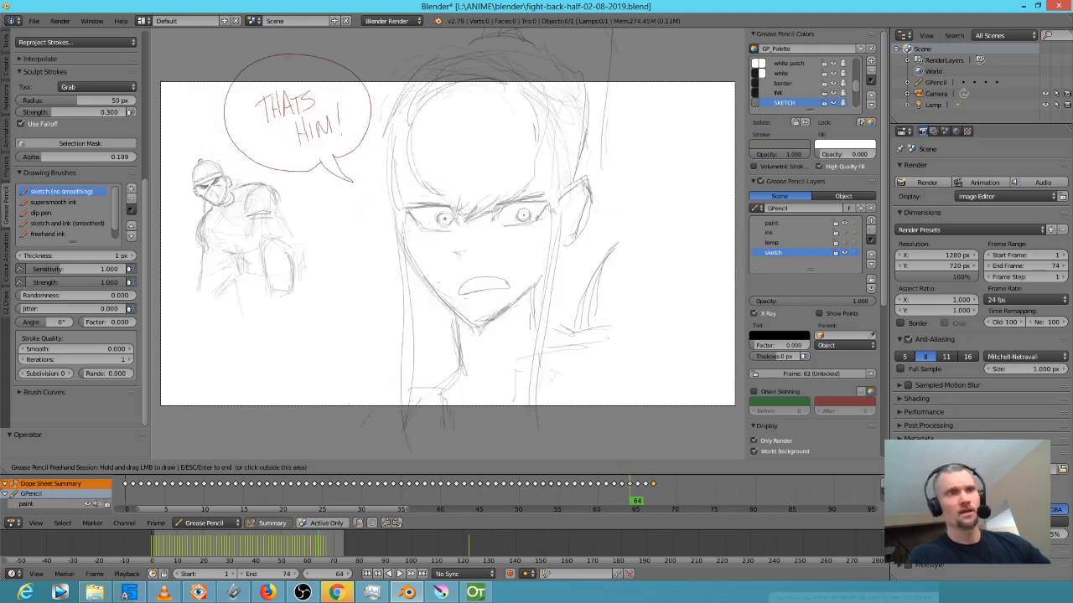
key(Right)
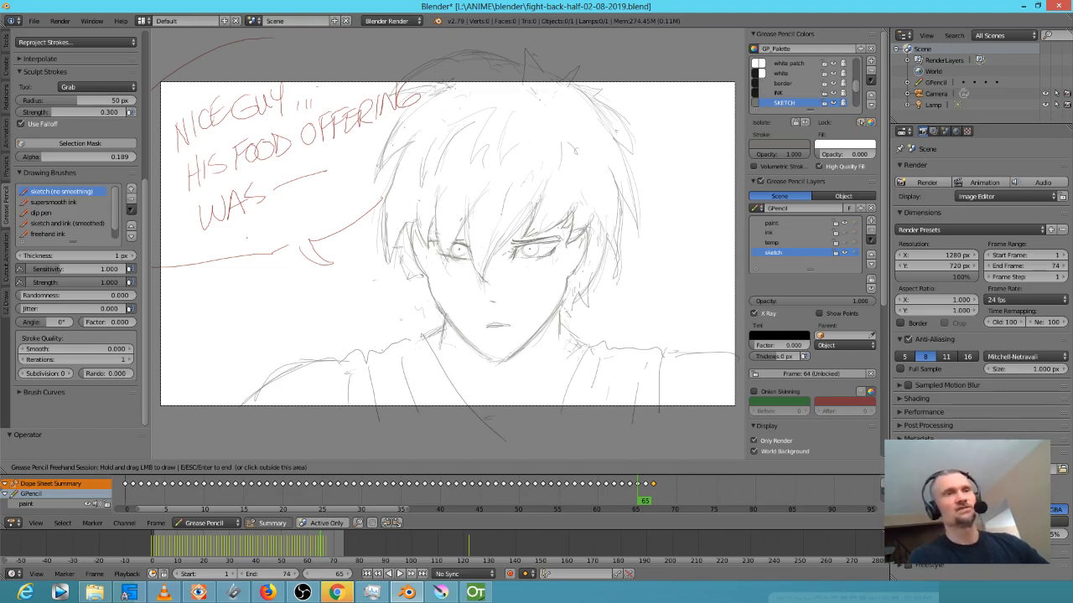
key(Right)
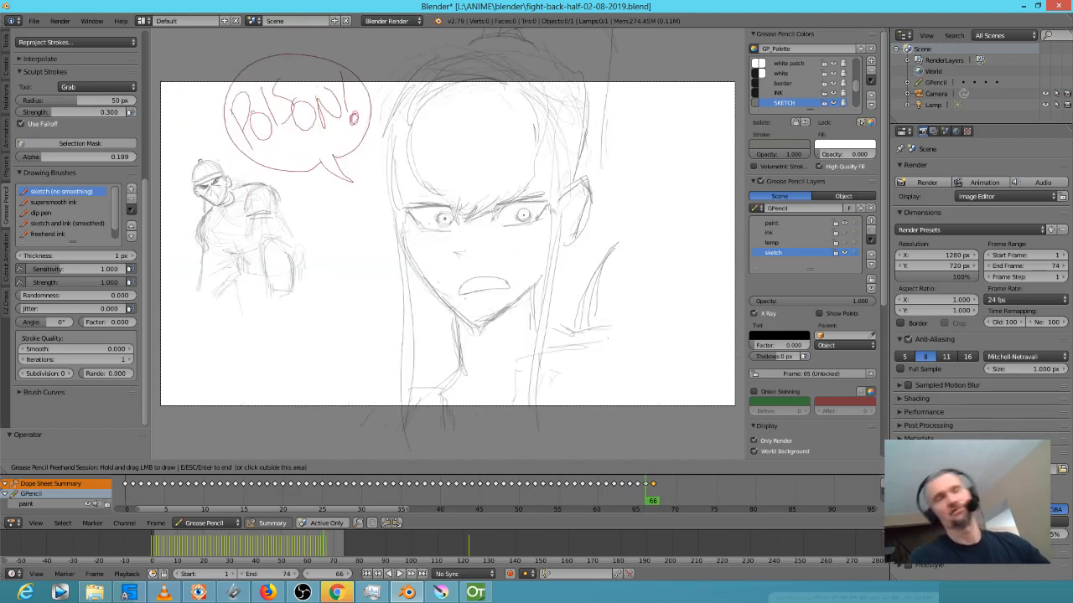
key(Right)
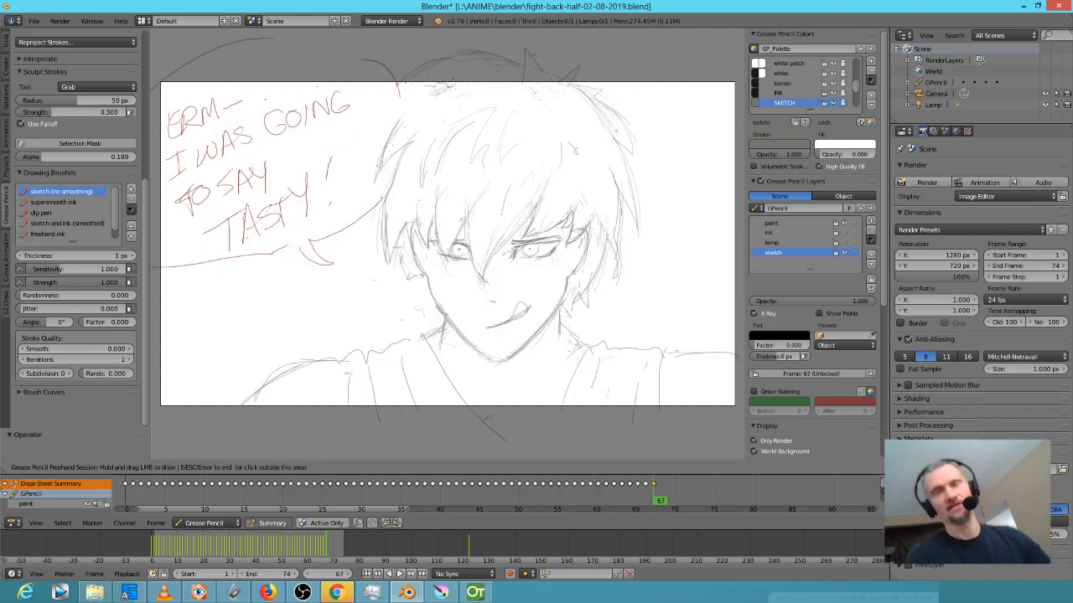
Recheck the arm swing and dialogue sequence back and forth between frames 61 and 67, ending on frame 68
key(Right)
key(Left)
key(Left)
key(Left)
key(Left)
key(Left)
key(Left)
key(Right)
key(Right)
key(Right)
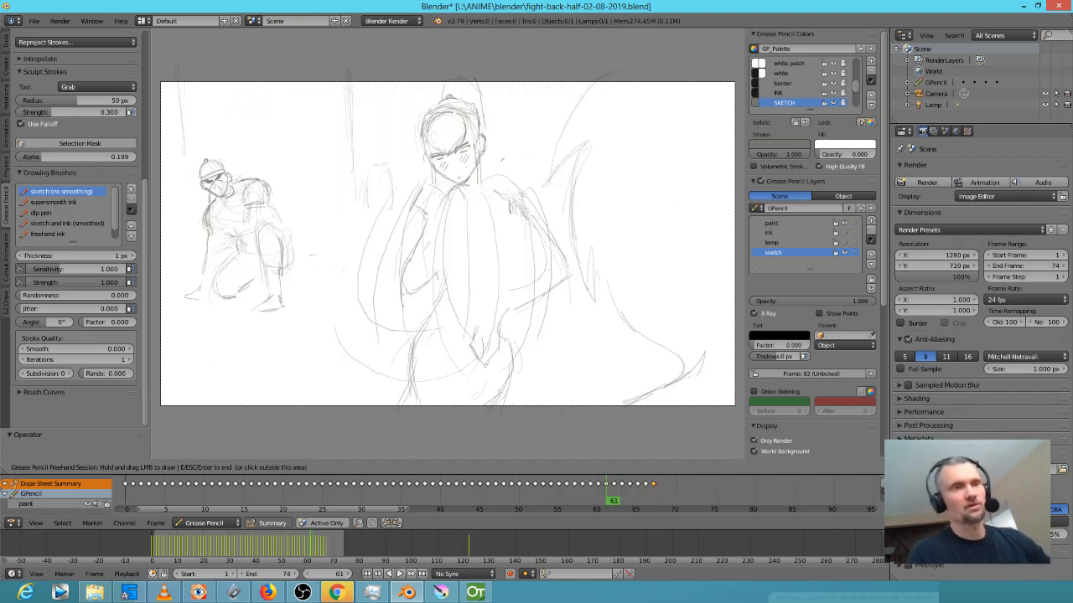
key(Right)
key(Right)
key(Left)
key(Right)
key(Right)
key(Left)
key(Left)
key(Right)
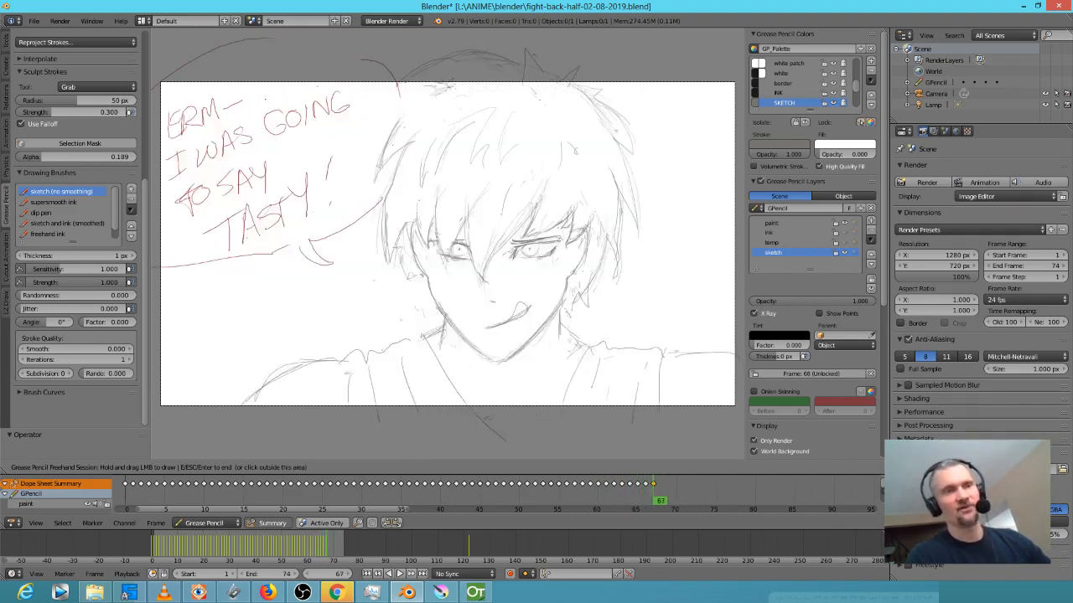
key(Right)
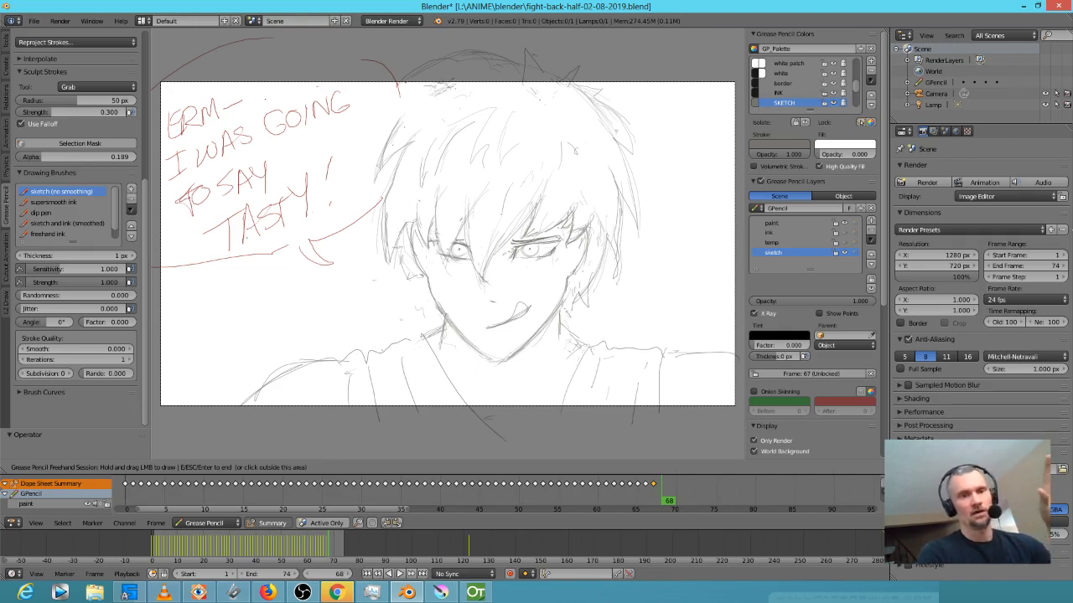
Switch to OpenToonz and select the empty third frame of column Col2, after level A's two drawings
click(471, 594)
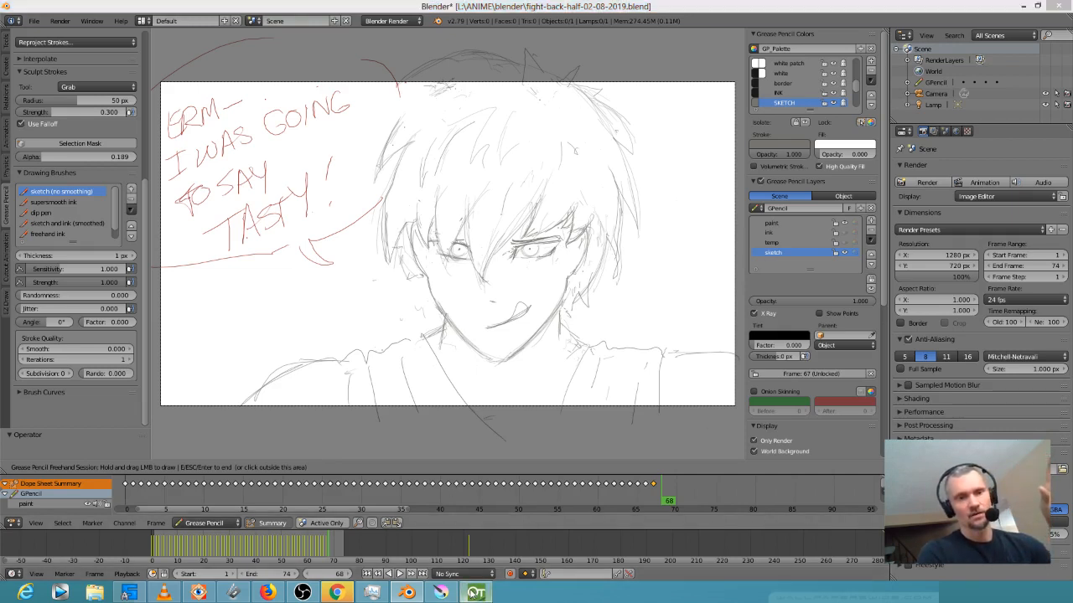
scroll(1039, 197, right, 1)
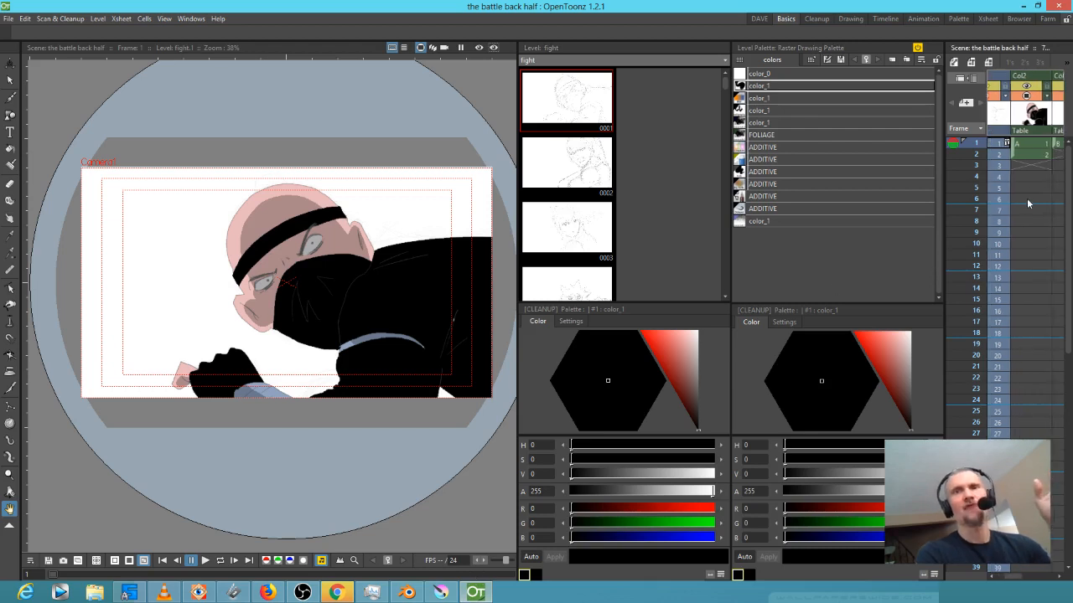
click(1027, 156)
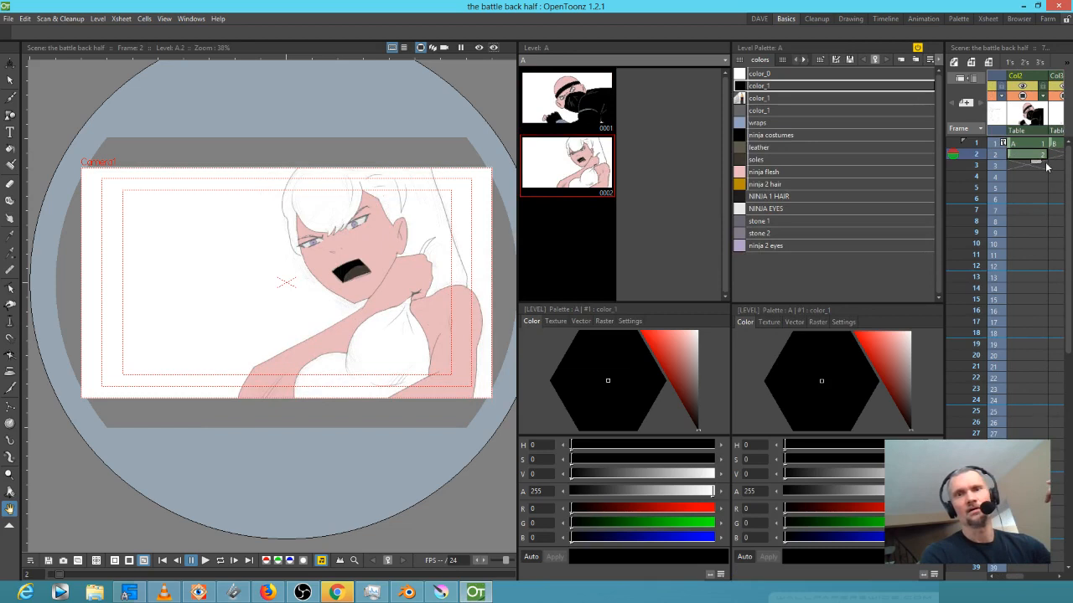
click(1027, 166)
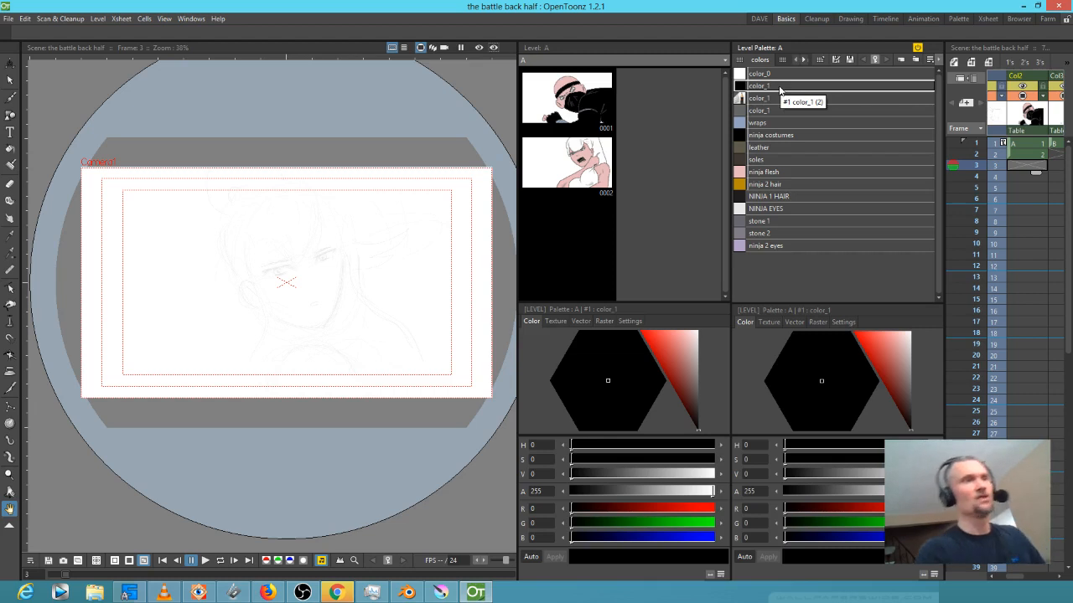
Try drawing freely placed arcs with the Geometric tool on frame 3 of level A, and undo them
click(10, 114)
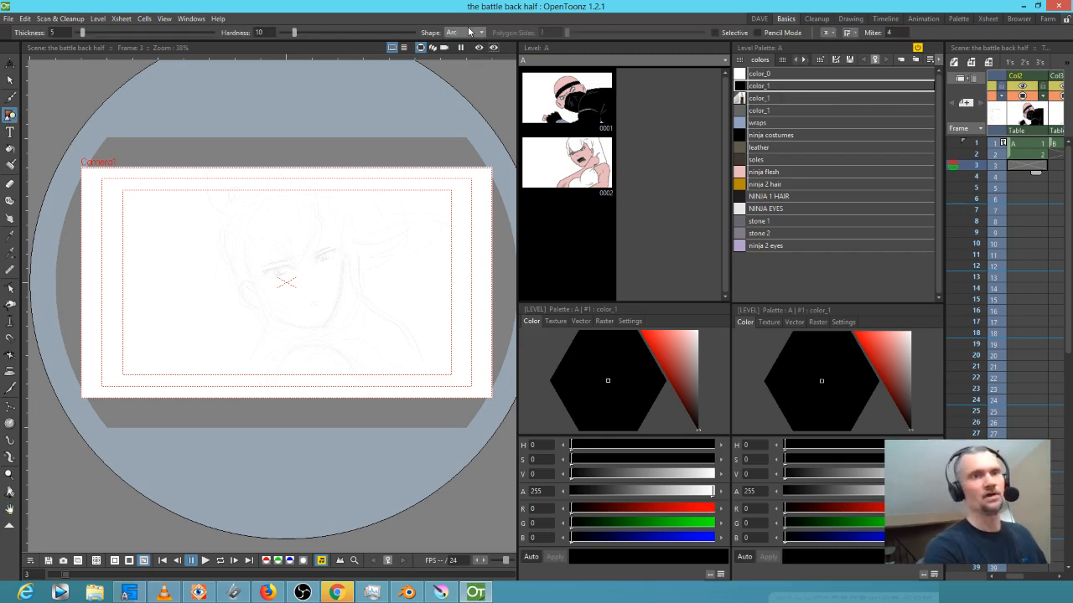
mouse_move(419, 209)
mouse_down()
mouse_move(377, 270)
mouse_move(273, 327)
mouse_up()
drag(353, 359, 354, 359)
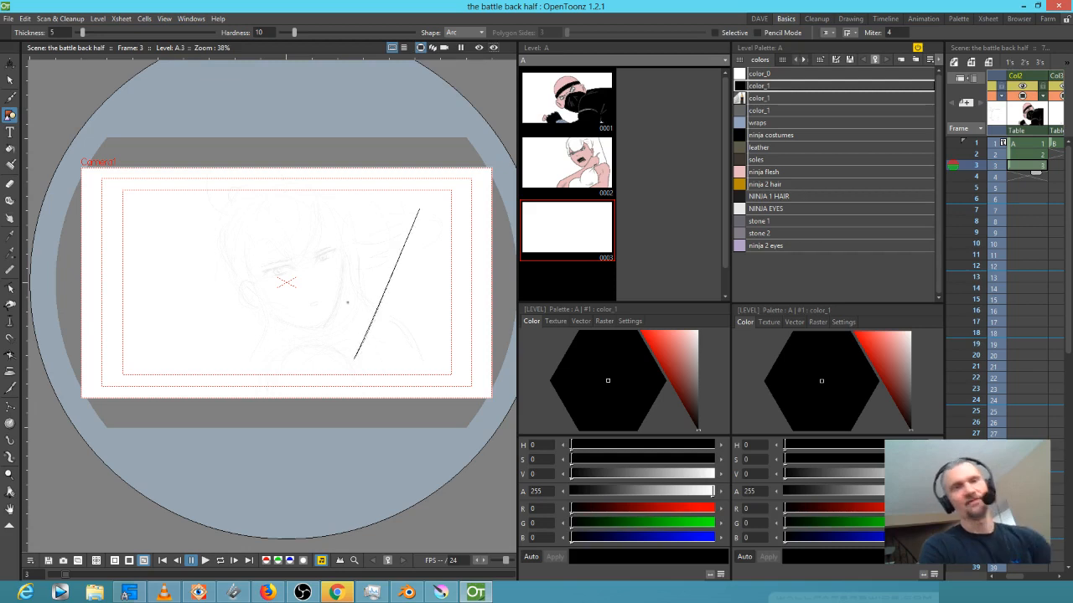
click(316, 267)
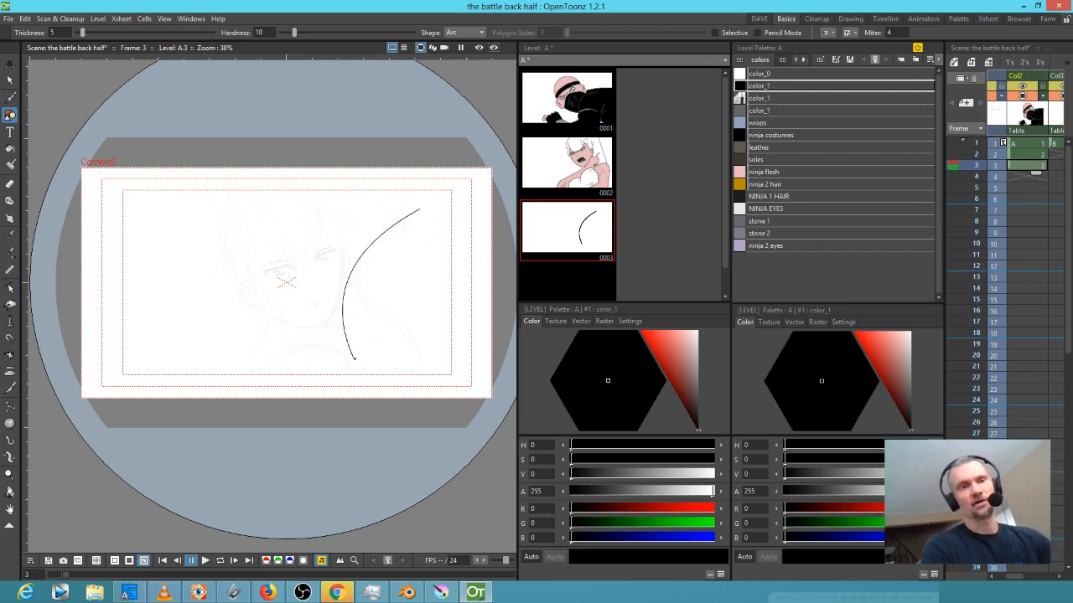
drag(415, 289, 352, 359)
click(405, 365)
key(ctrl+z)
key(ctrl+z)
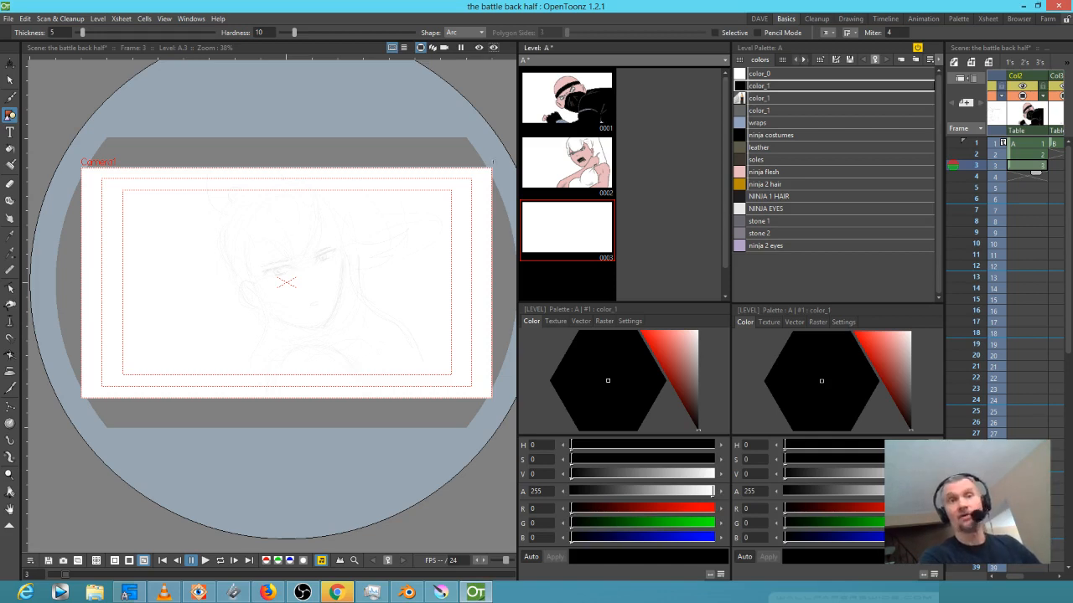
Try tracing the top and side of the faint head sketch on frame 3 with two connected arcs, and undo both
scroll(317, 214, up, 2)
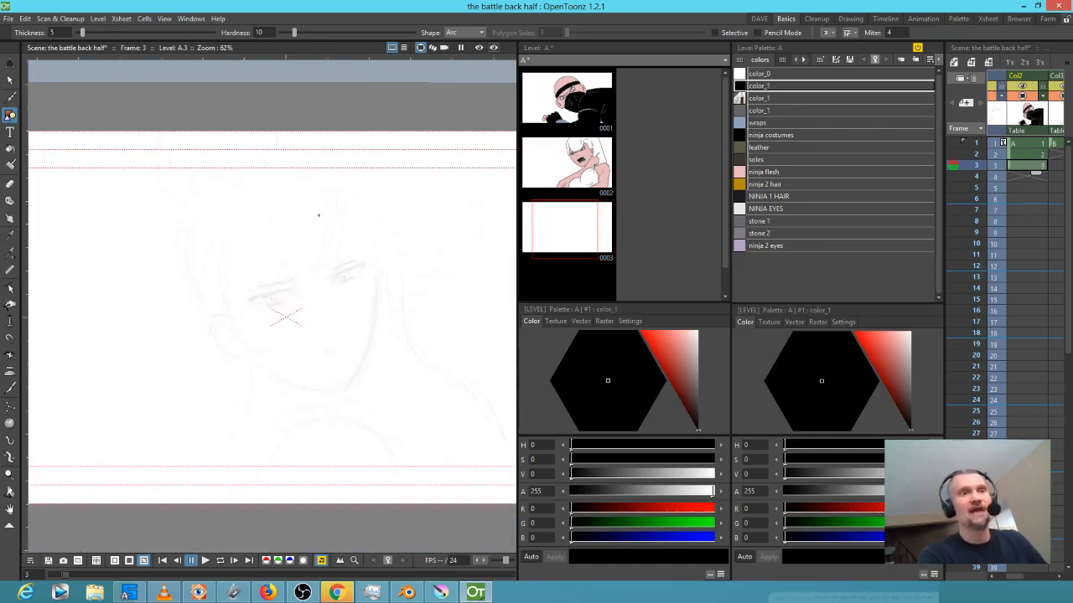
drag(387, 192, 216, 269)
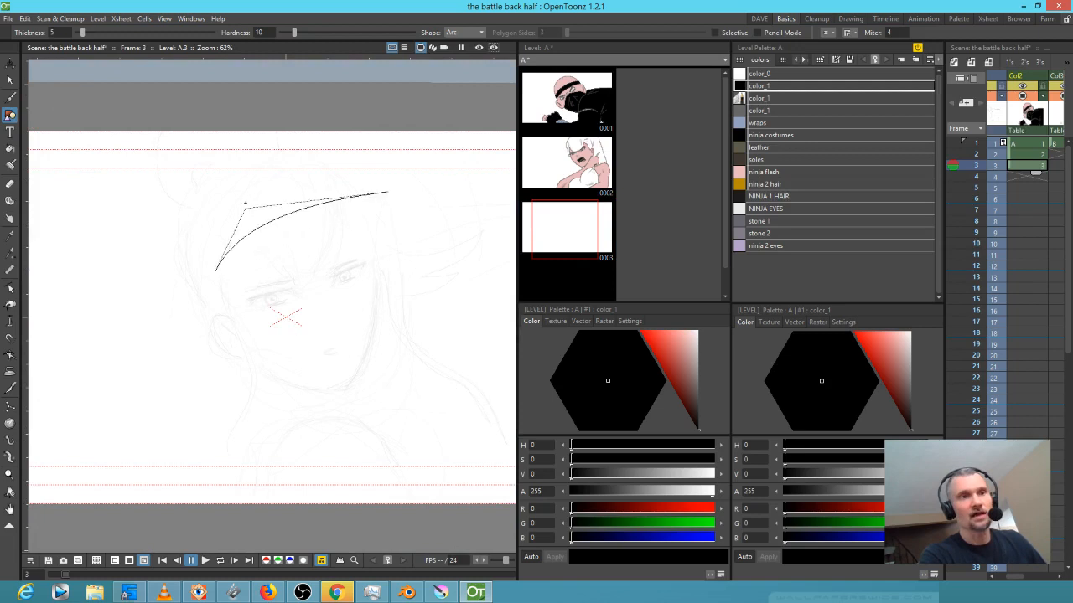
click(261, 145)
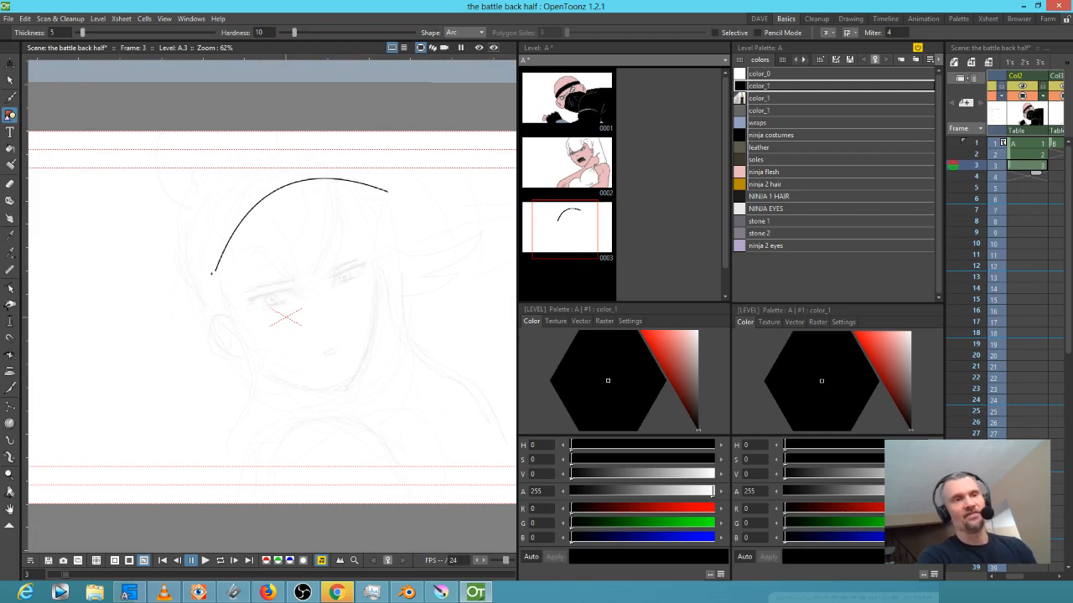
drag(215, 268, 260, 390)
click(206, 336)
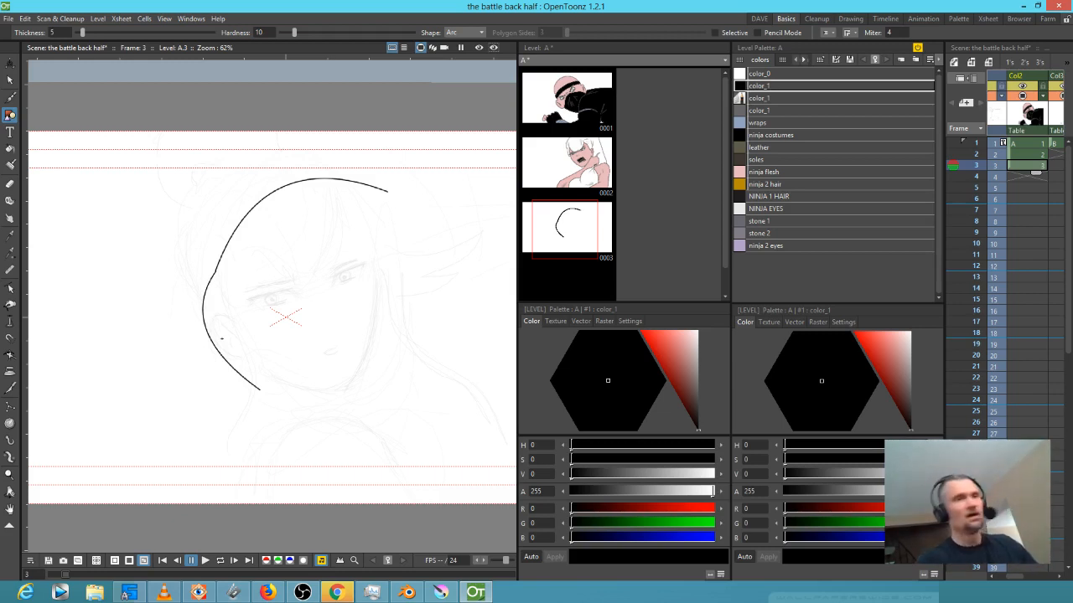
key(ctrl+z)
key(ctrl+z)
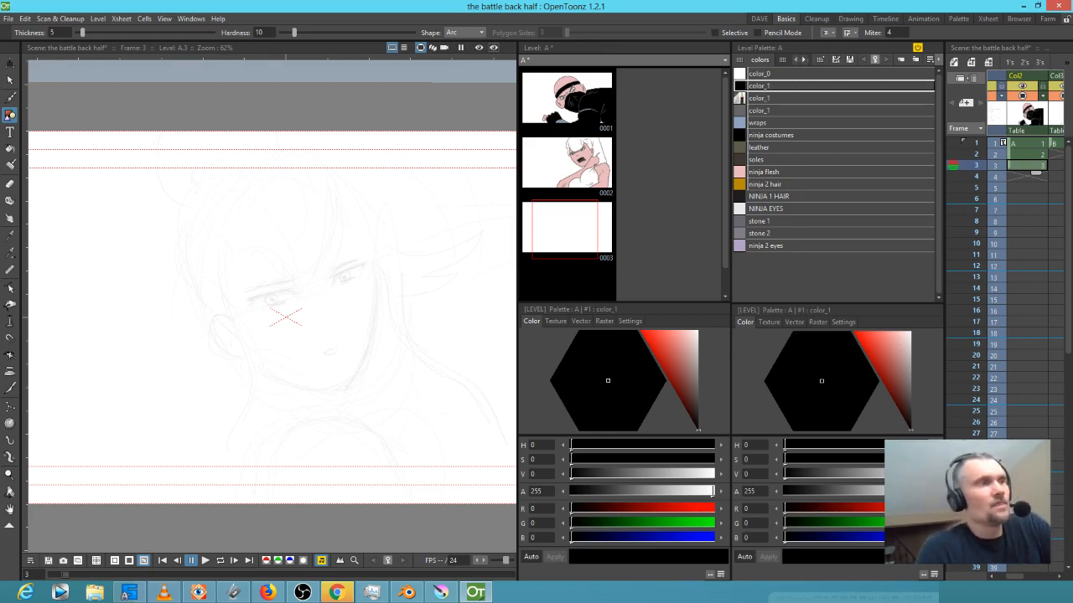
Switch to Blender to look at the frame 68 sketch, return to OpenToonz and display the scene in 3D view
click(407, 593)
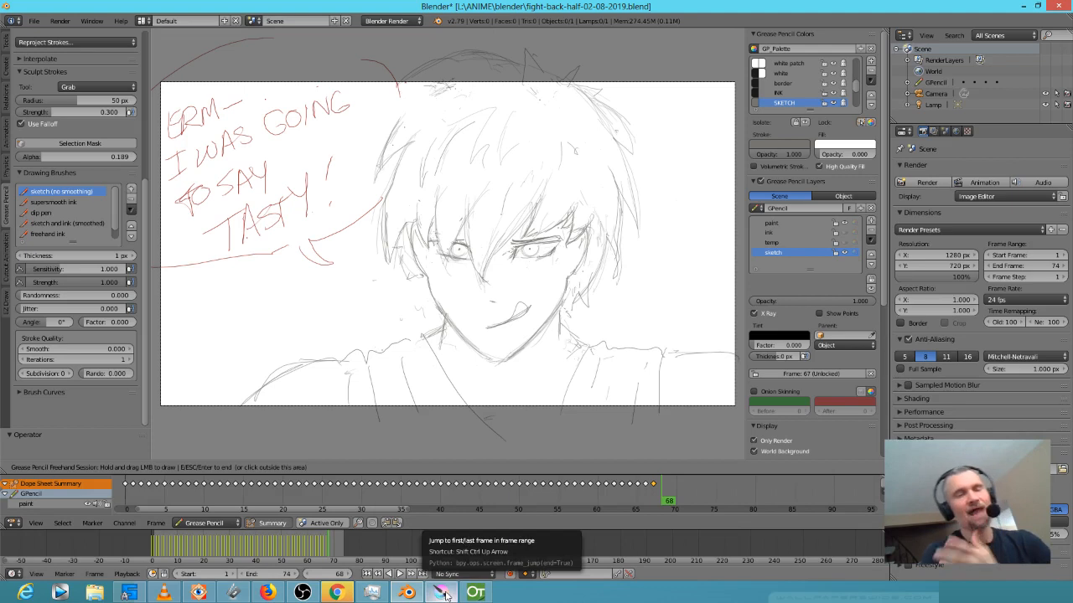
mouse_move(477, 594)
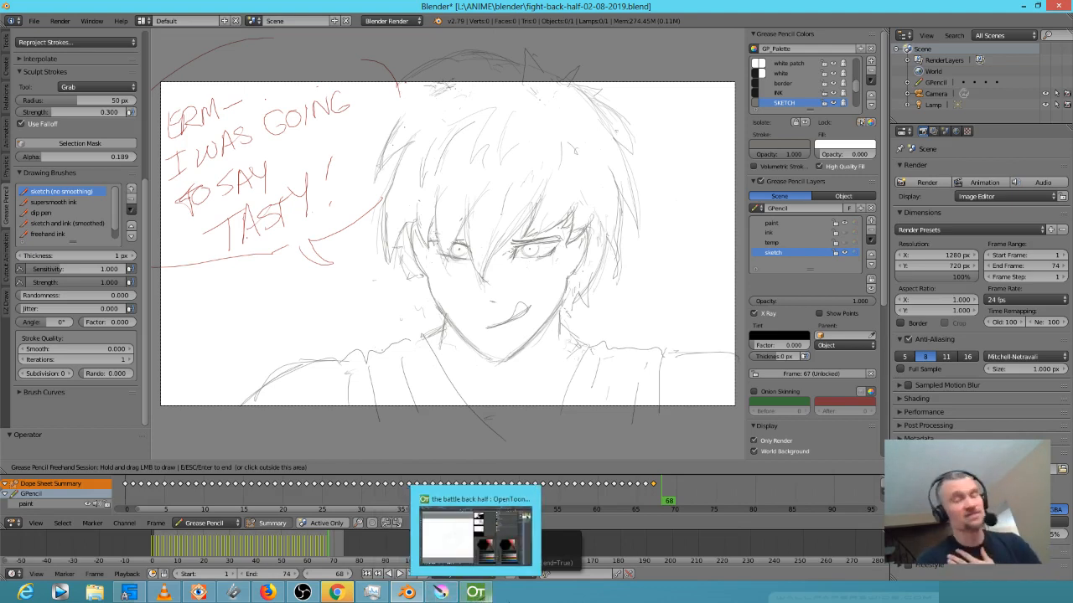
click(476, 593)
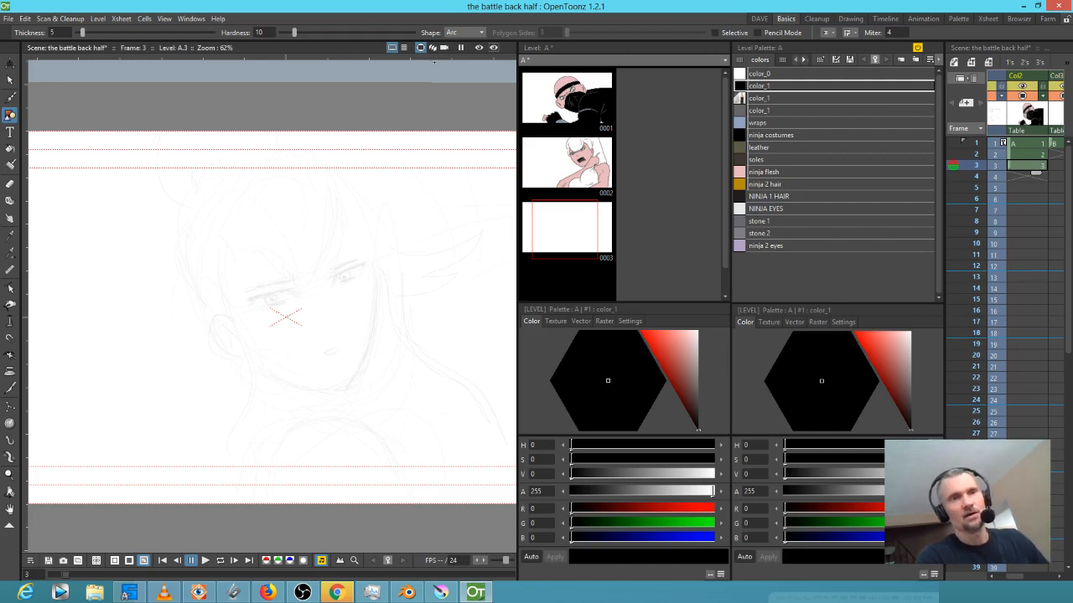
click(431, 47)
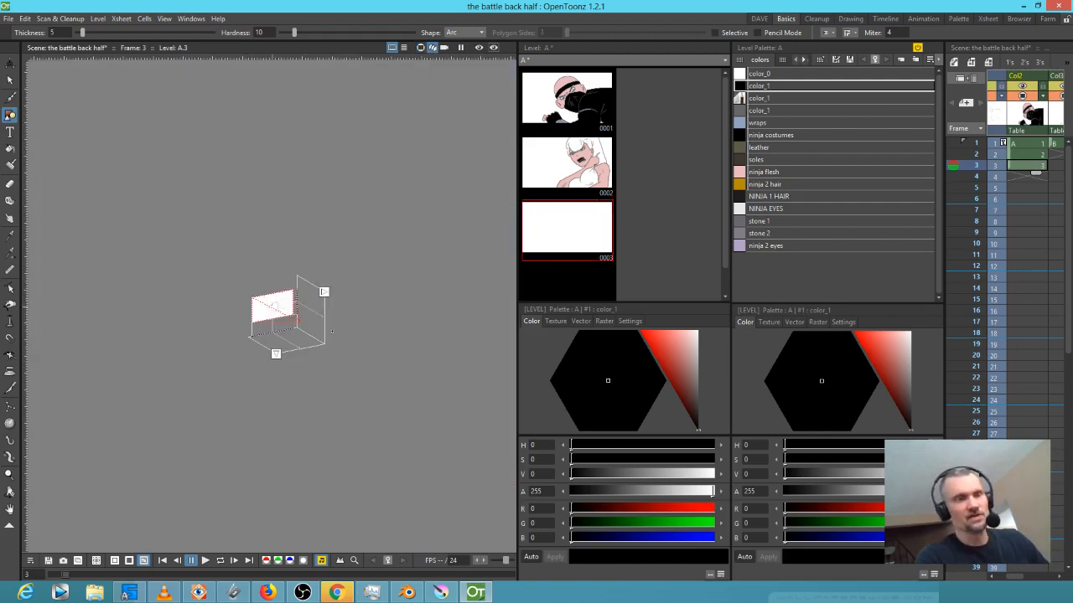
Examine the faint head sketch on its plane in the 3D view up close, and return to the camera stand view
scroll(333, 331, up, 5)
drag(332, 331, 422, 325)
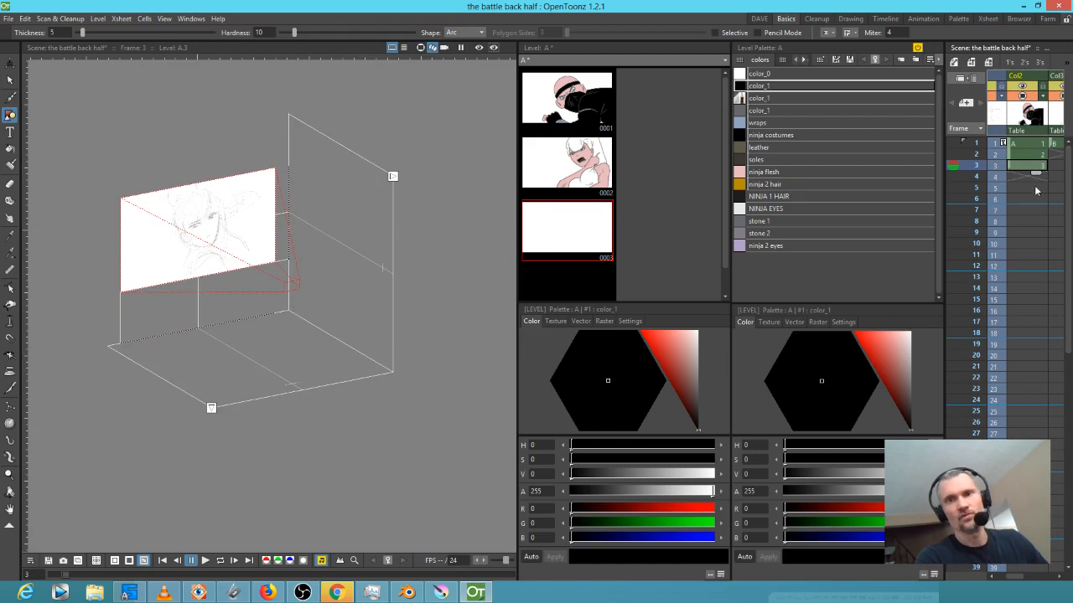
click(420, 48)
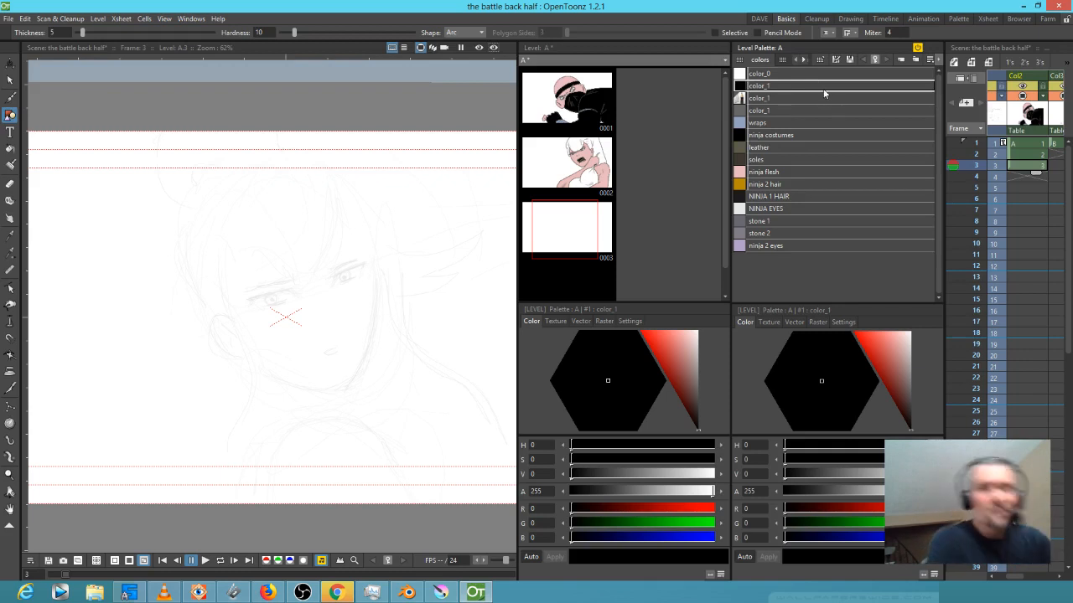
Switch to Blender, end the freehand drawing session, select the head strokes of the frame 68 sketch and try rotating them
click(408, 592)
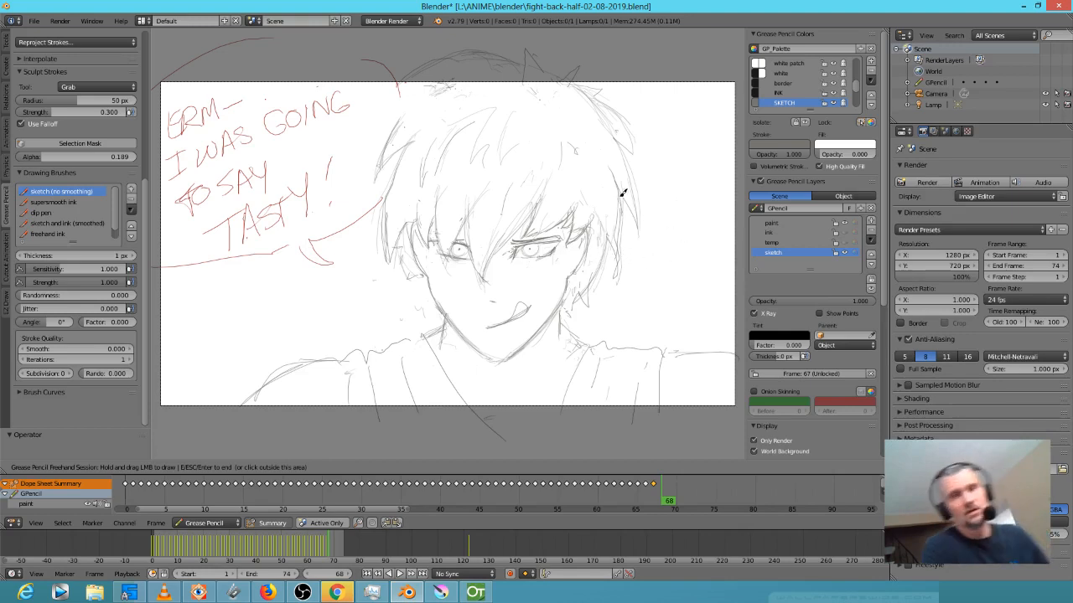
key(Escape)
mouse_move(654, 116)
mouse_down()
mouse_move(642, 90)
mouse_move(498, 37)
mouse_move(360, 219)
mouse_move(553, 377)
mouse_move(671, 156)
mouse_move(653, 117)
mouse_up()
click(508, 386)
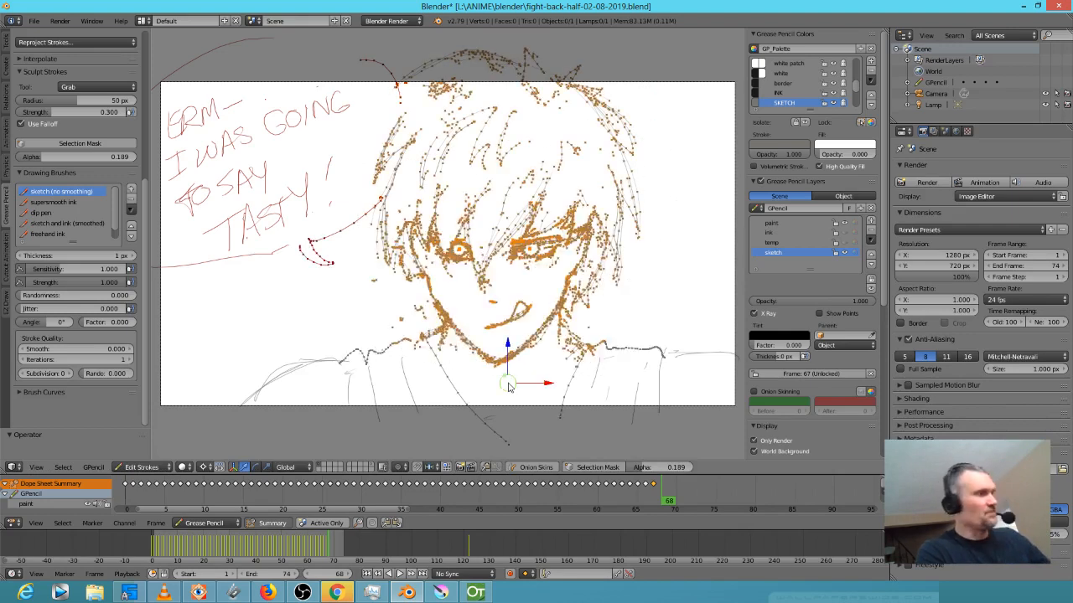
key(r)
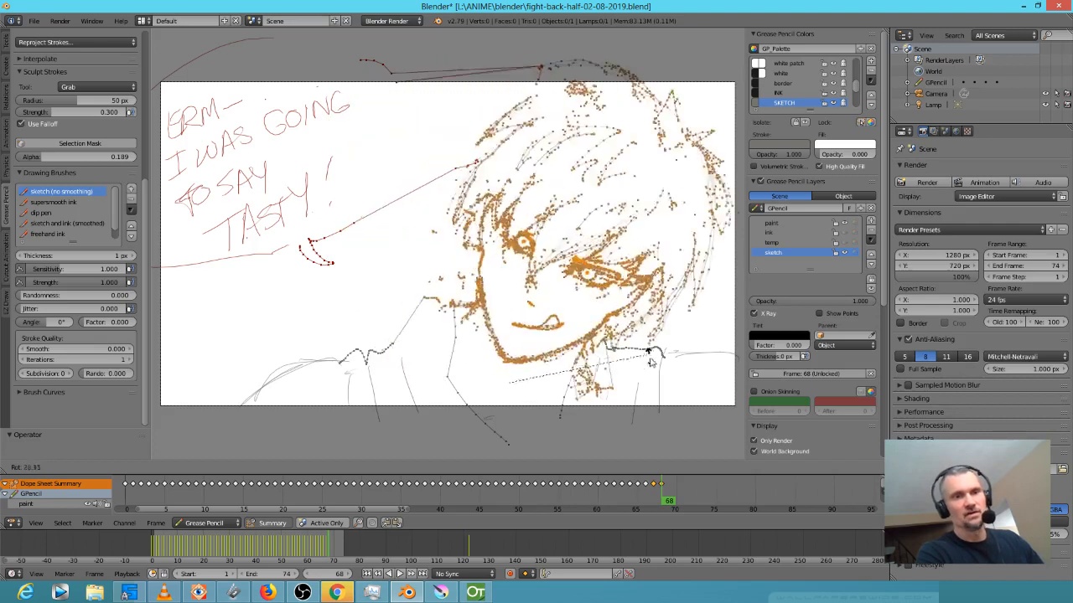
right_click(633, 247)
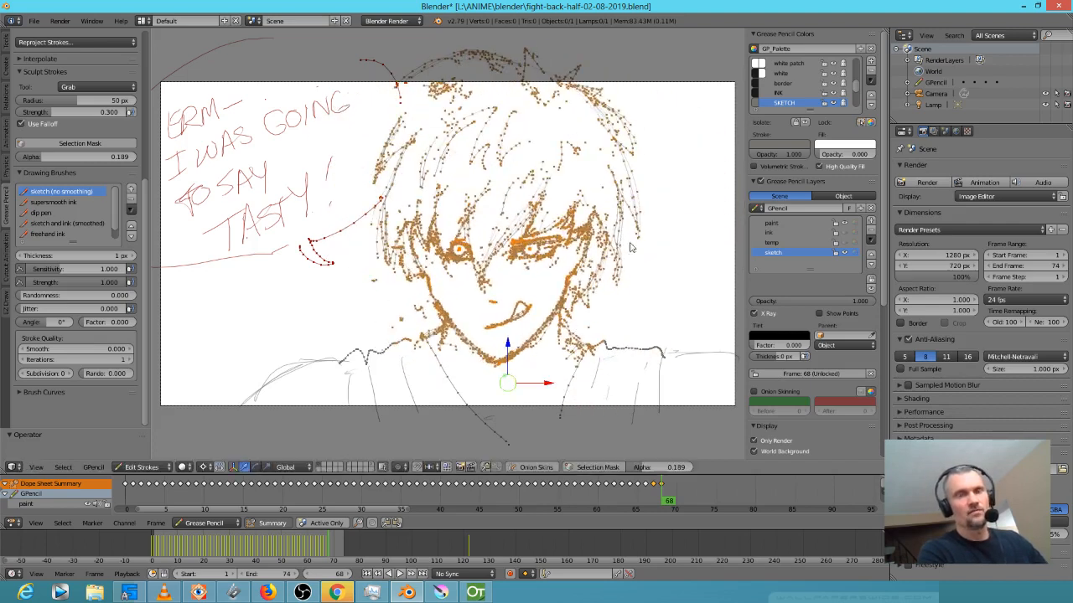
Enable proportional editing with smooth falloff, try rotating the head strokes with a changed influence size, and deselect all strokes
click(403, 470)
click(419, 431)
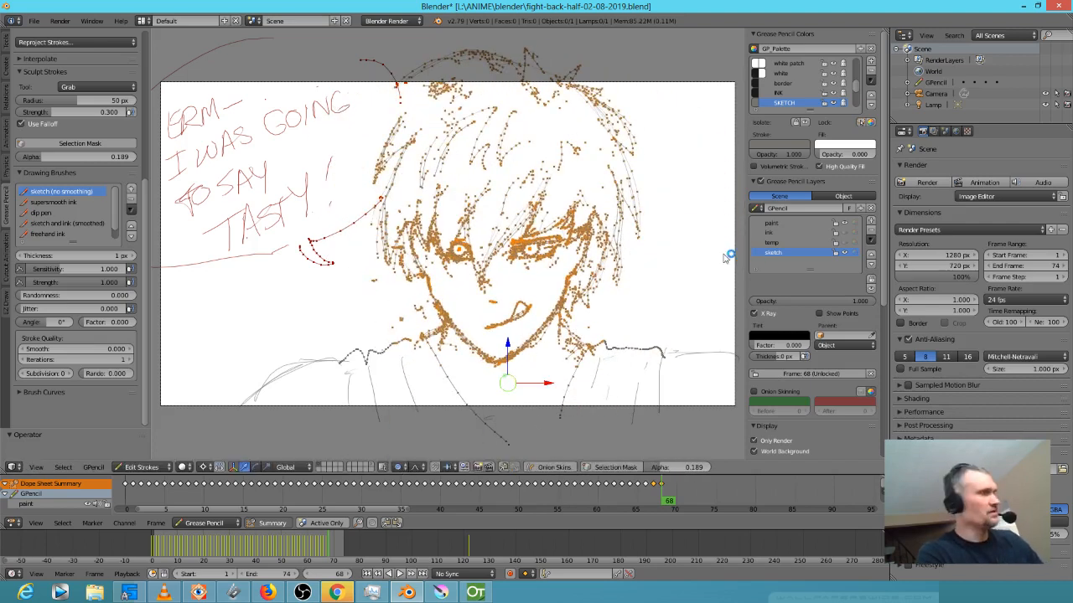
key(r)
scroll(704, 226, down, 8)
scroll(701, 246, up, 15)
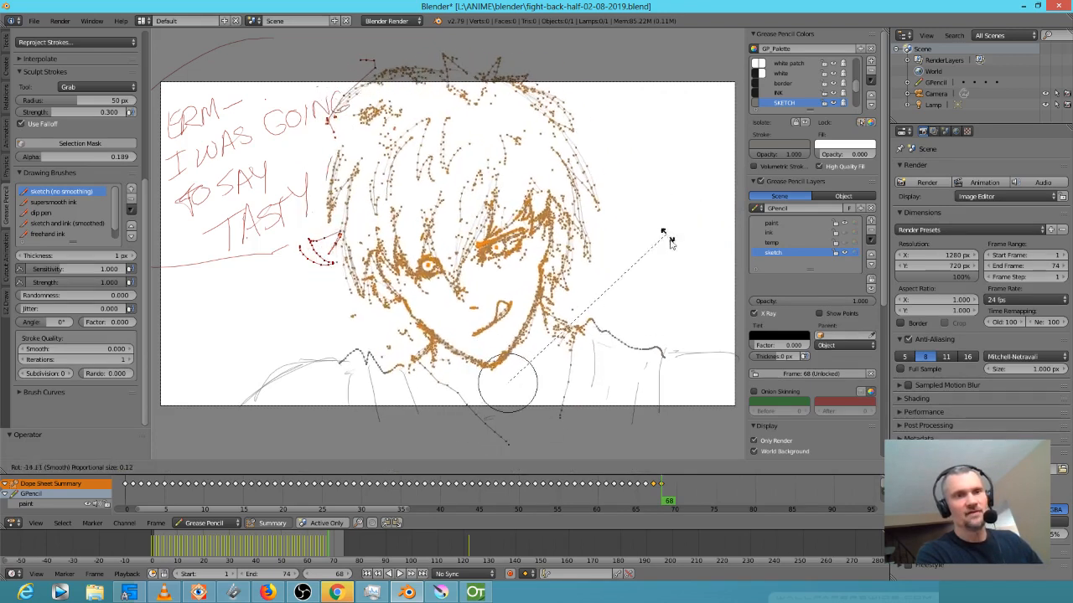
click(657, 296)
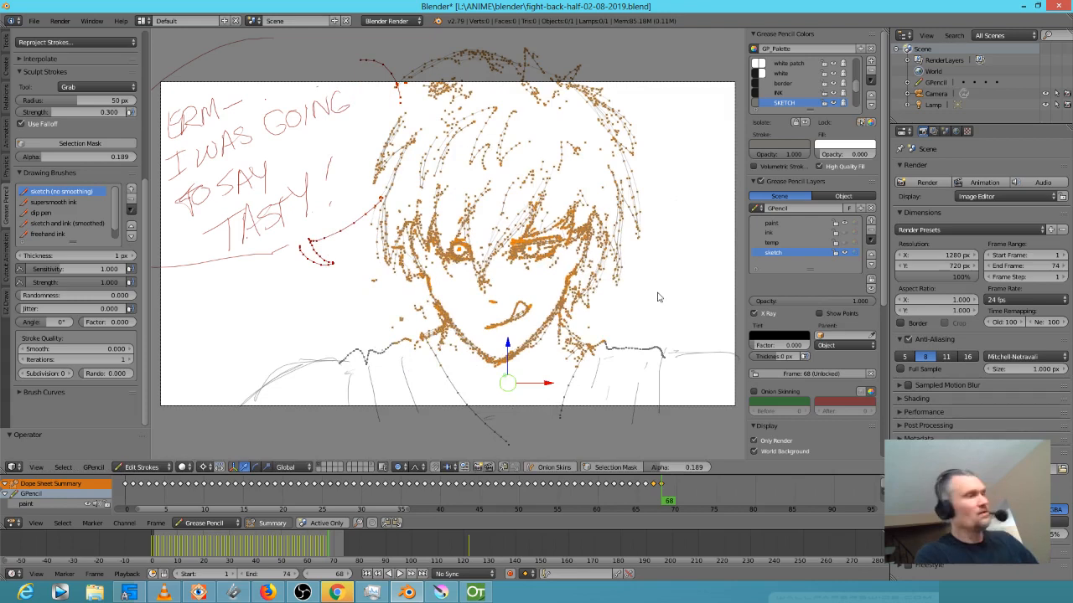
key(a)
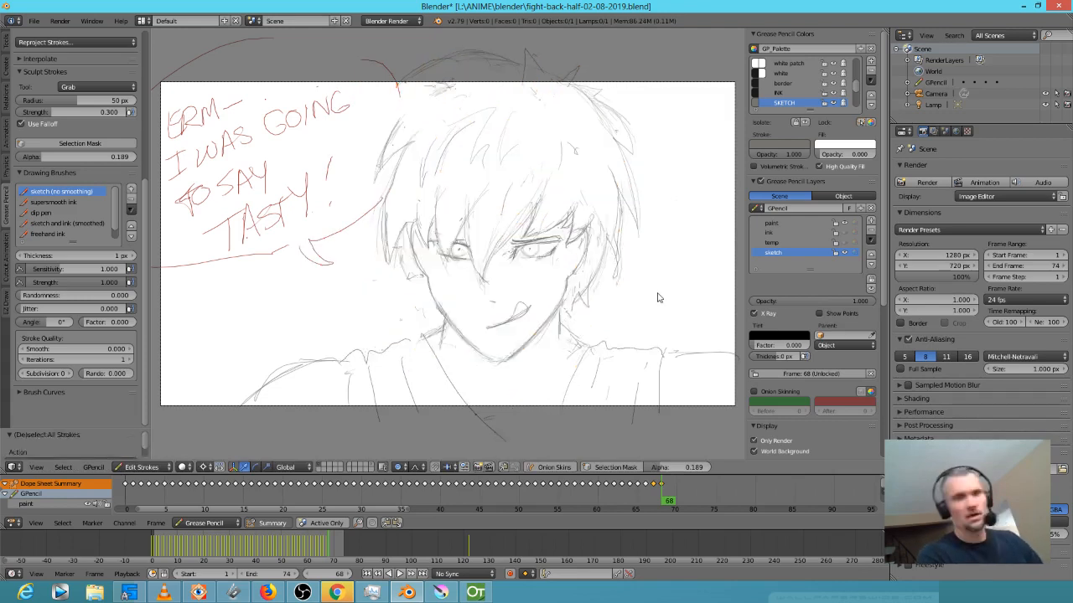
Scrub the timeline around frame 68 to review the last storyboard frames, ending on frame 68
mouse_move(668, 511)
mouse_down()
mouse_move(597, 501)
mouse_move(675, 502)
mouse_up()
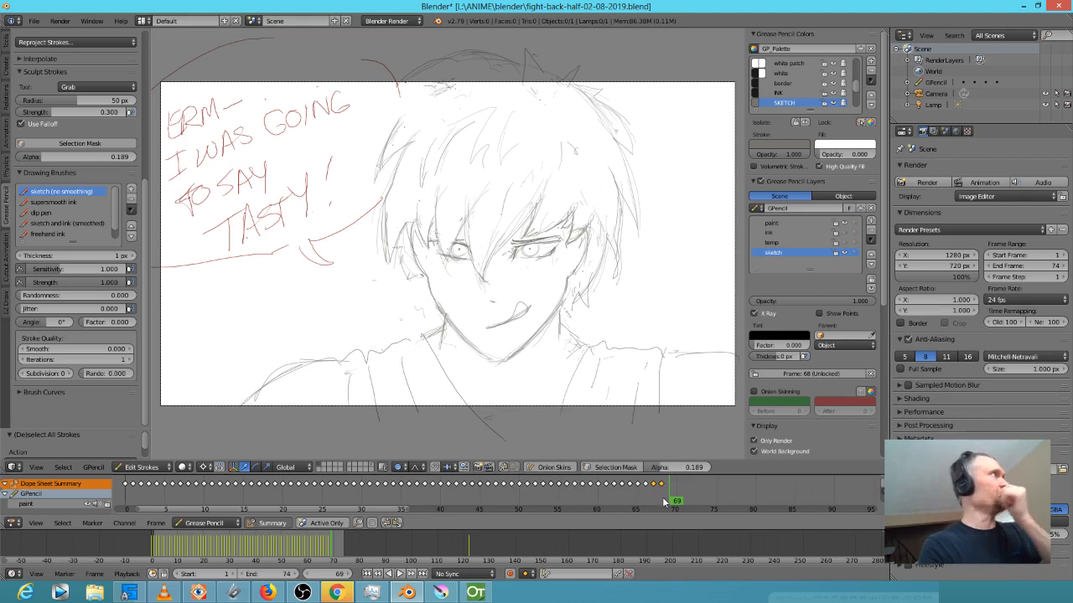
mouse_move(675, 500)
mouse_down()
mouse_move(634, 500)
mouse_move(672, 499)
mouse_move(659, 494)
mouse_up()
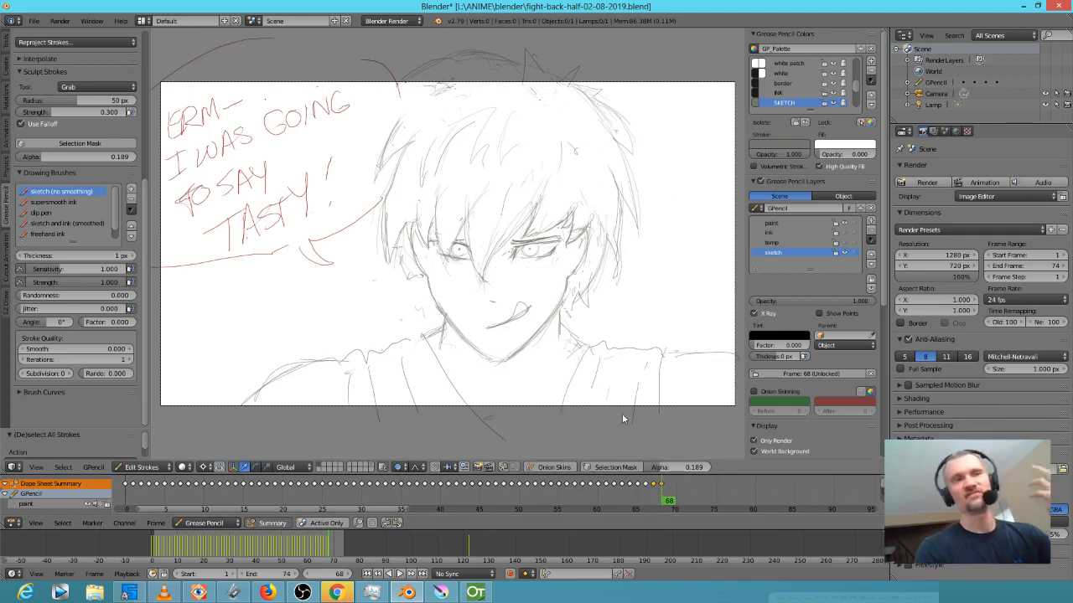
click(645, 501)
drag(645, 501, 657, 504)
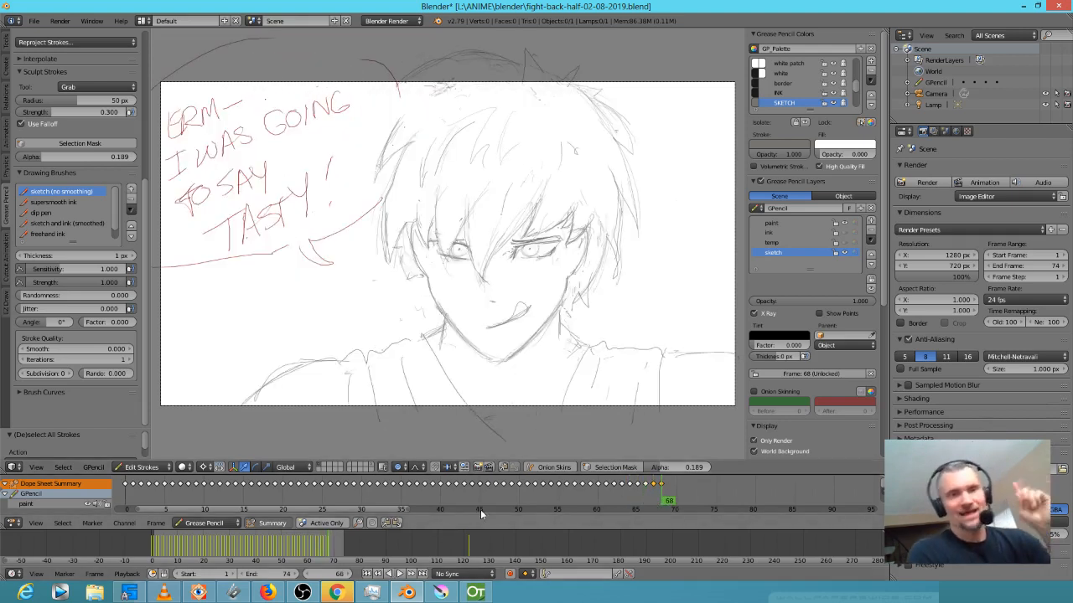
mouse_move(648, 500)
mouse_down()
mouse_move(356, 502)
mouse_move(376, 488)
mouse_move(499, 511)
mouse_move(512, 484)
mouse_move(660, 509)
mouse_up()
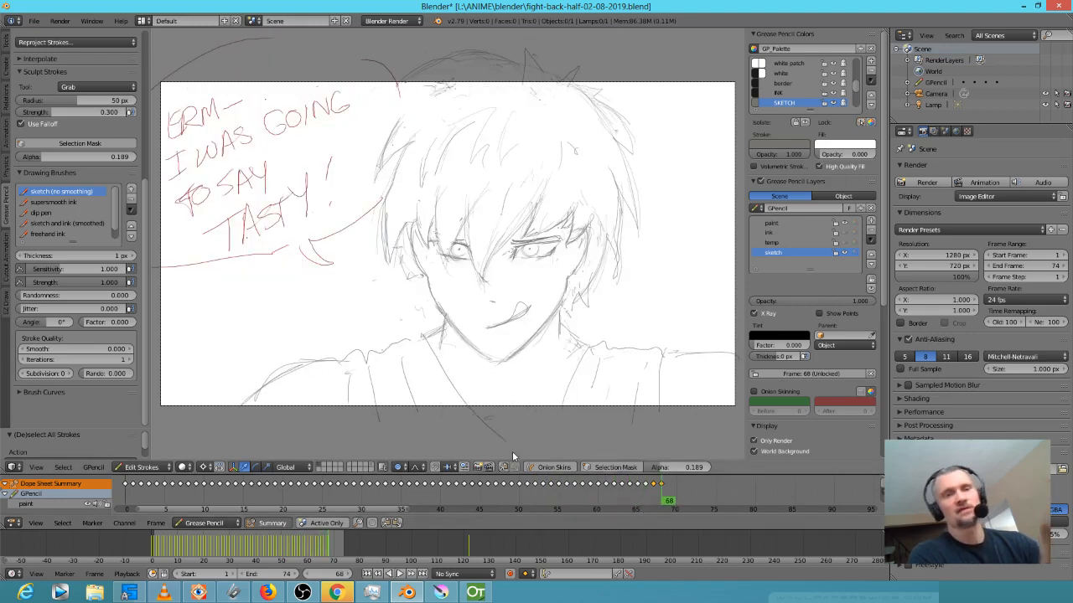
Switch to OpenToonz, glance at the ninja painting in Krita, and display the first drawing of level A in OpenToonz
click(473, 596)
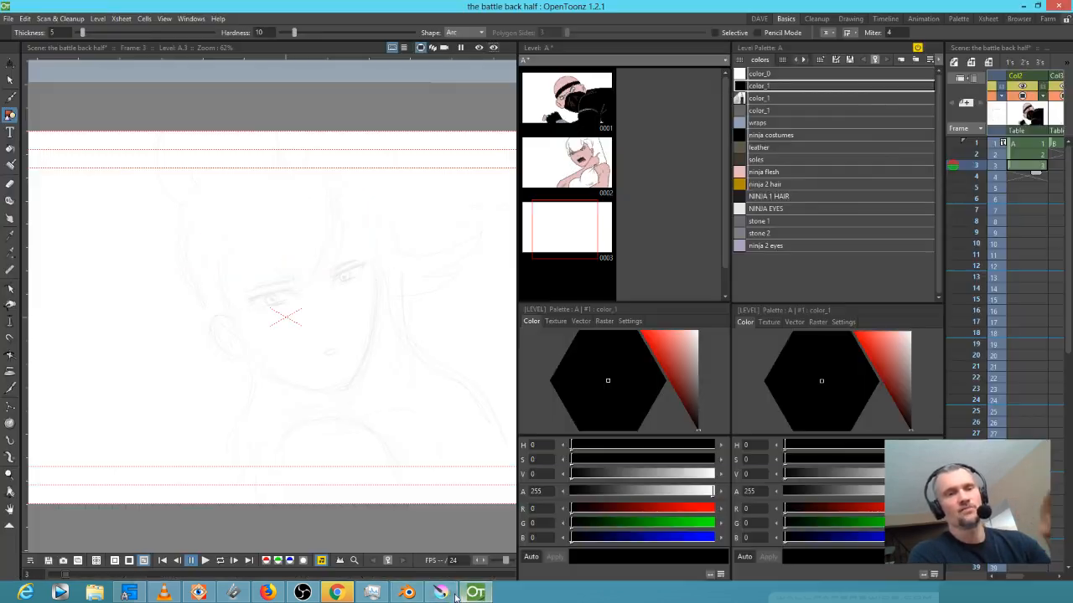
click(445, 595)
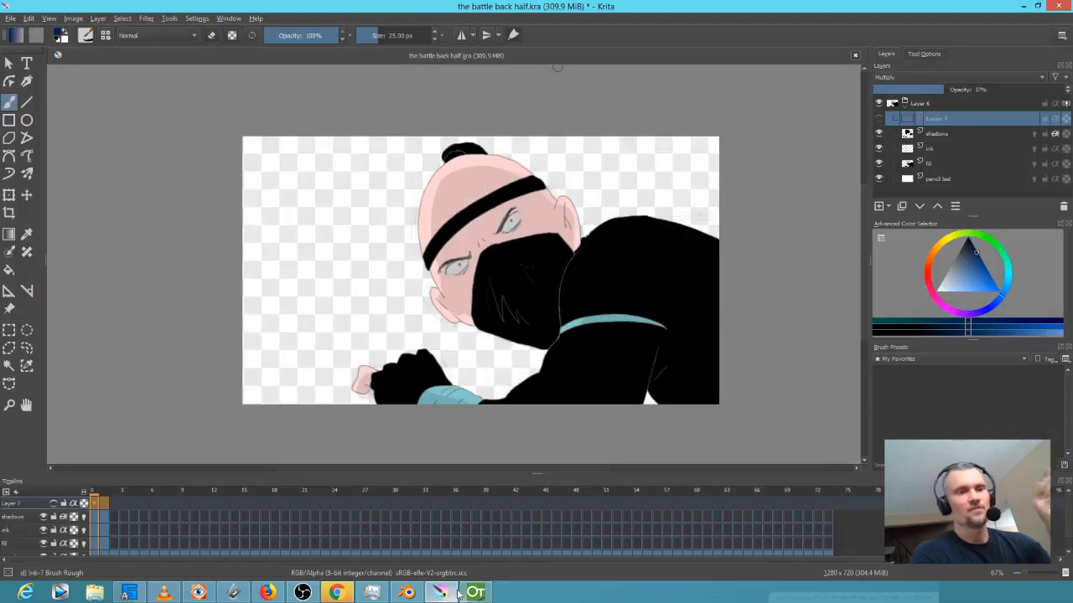
click(474, 594)
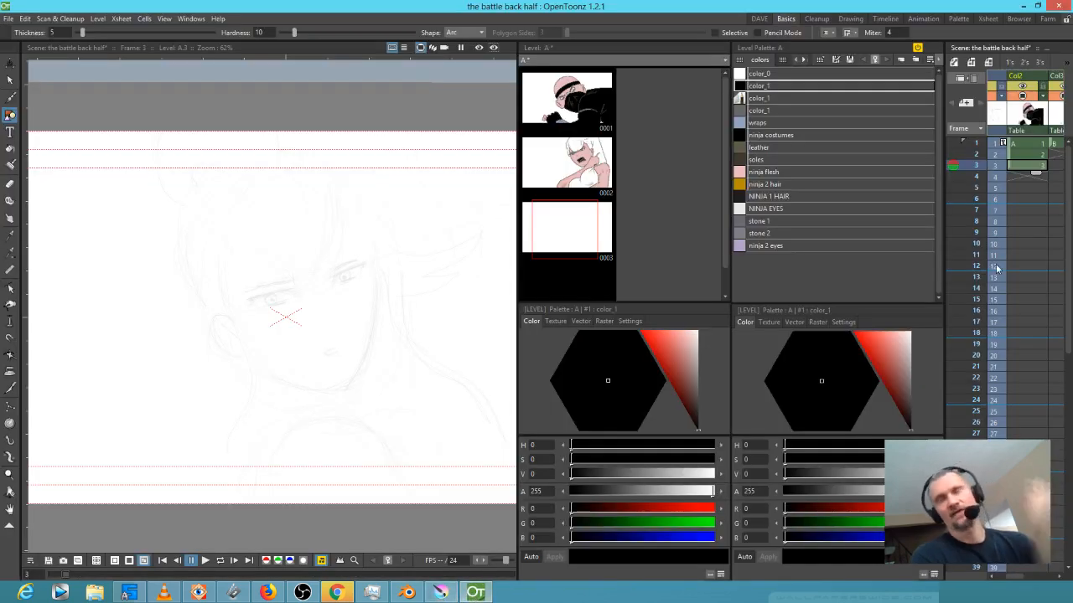
click(1034, 146)
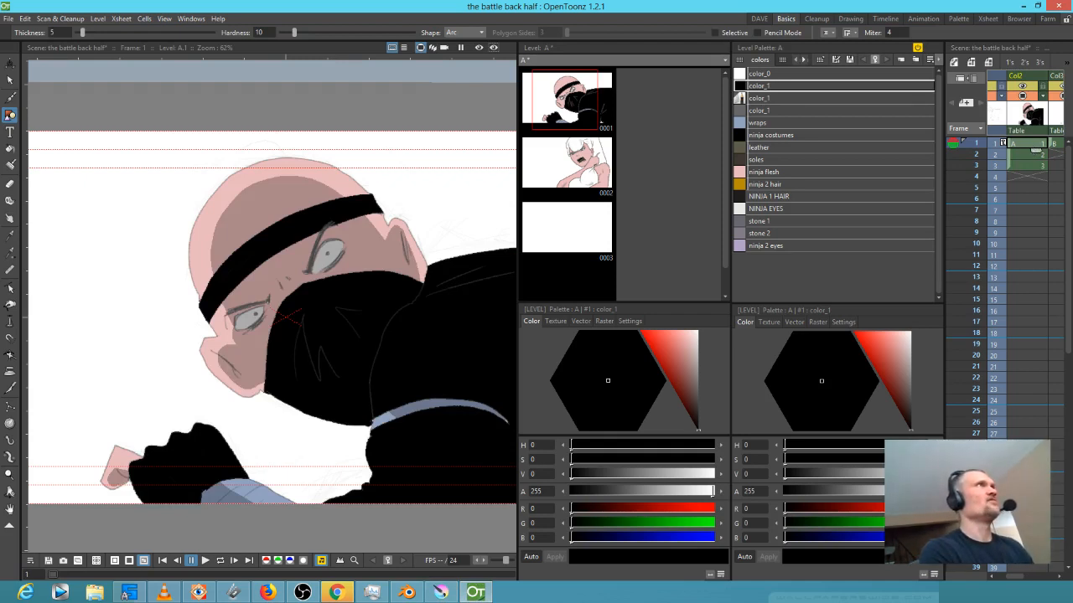
Switch to Krita, view painted frames 1 and 0, and enlarge the timeline area
key(alt+Tab)
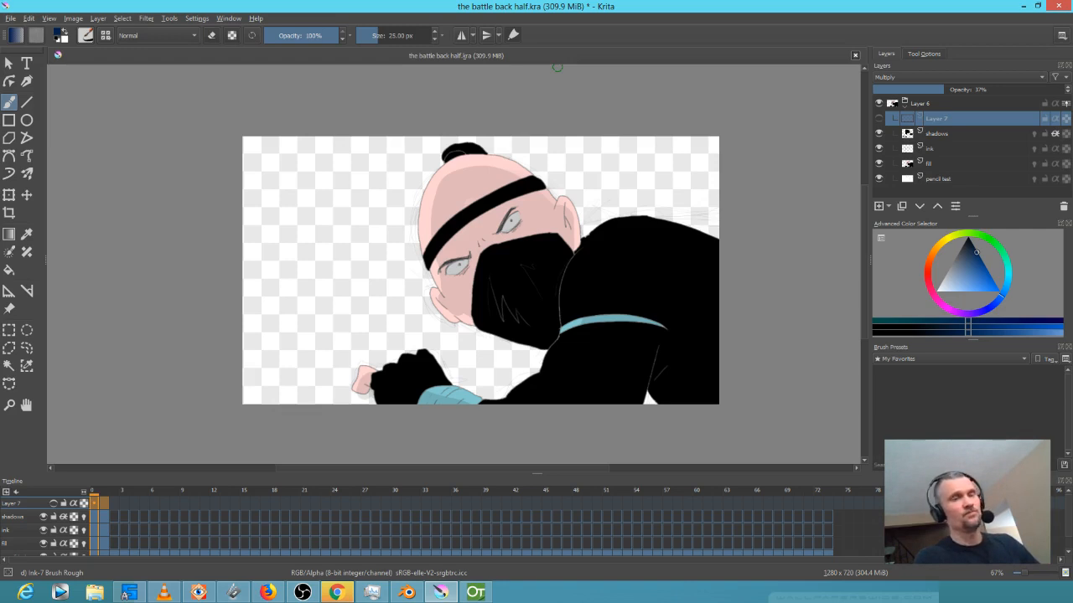
mouse_move(429, 595)
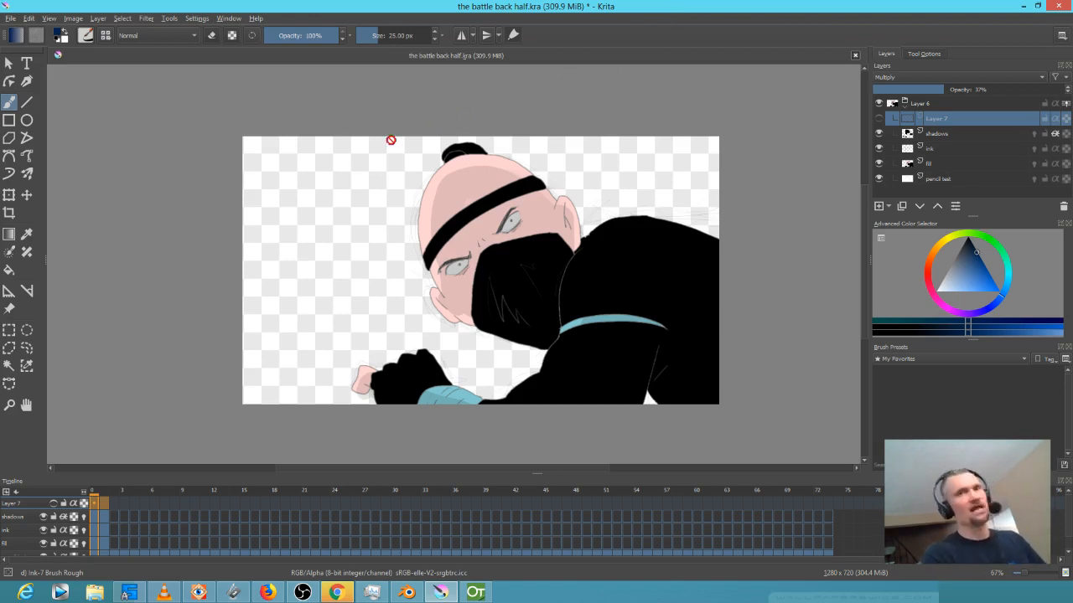
click(102, 502)
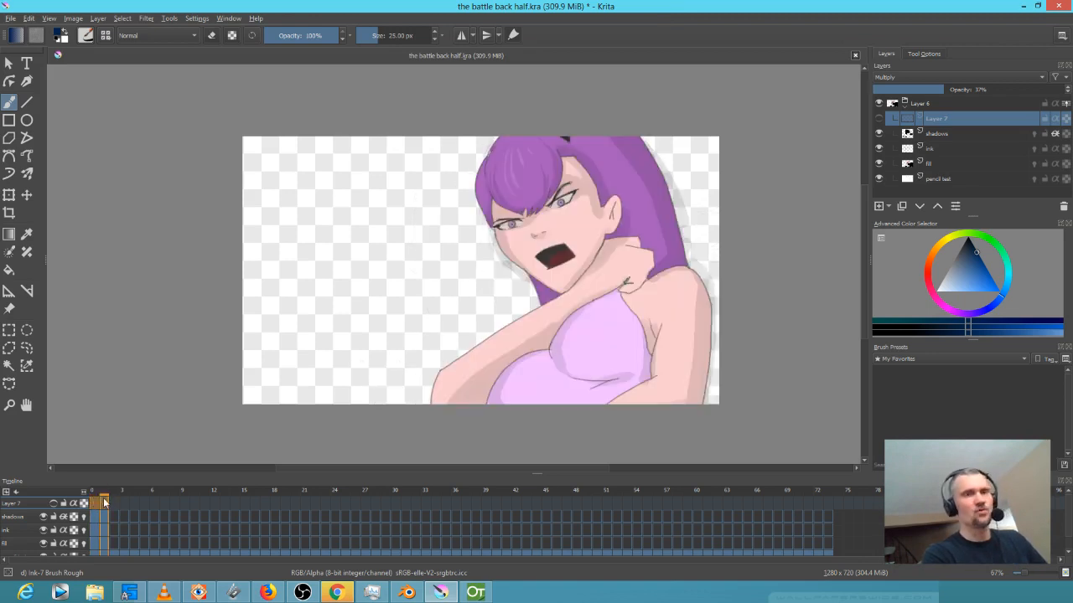
click(94, 503)
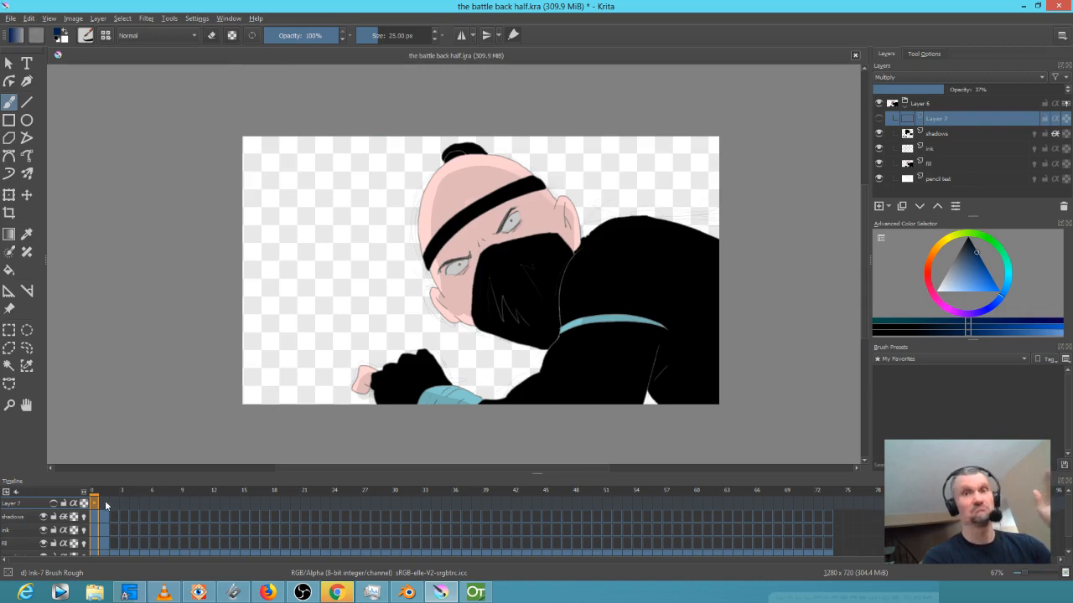
drag(540, 470, 541, 451)
Switch to OpenToonz and examine the ninja's face and shading on frame 1 of level A up close
key(alt+Tab)
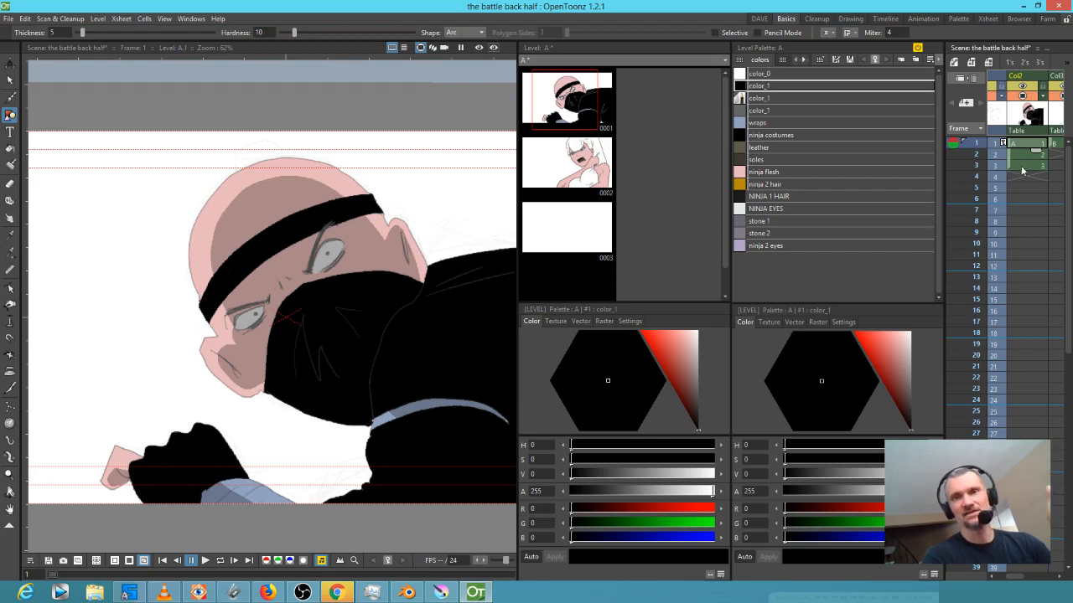
scroll(406, 224, up, 4)
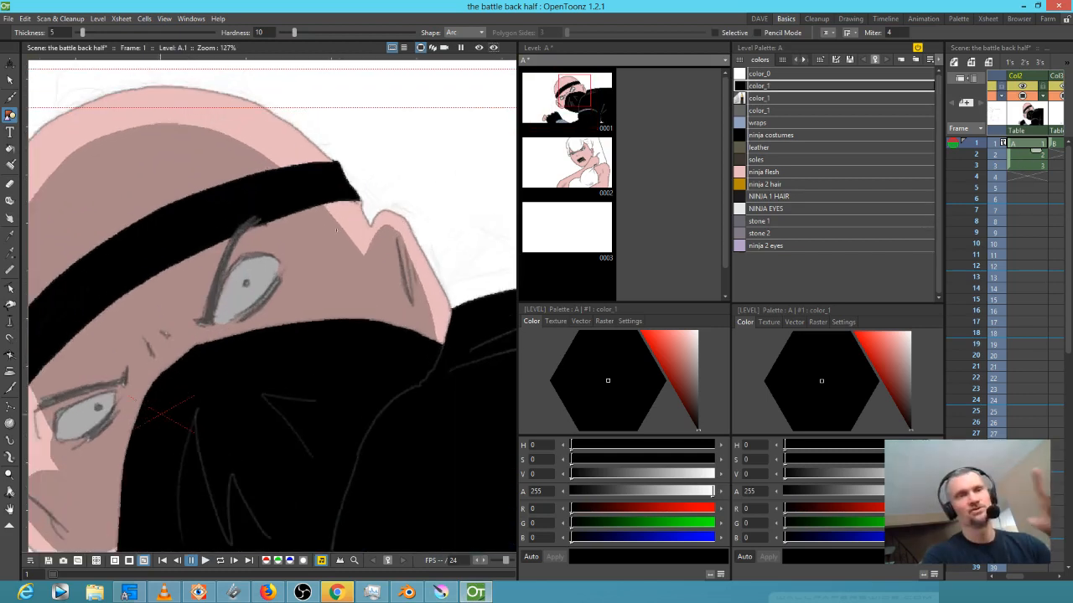
scroll(373, 222, down, 4)
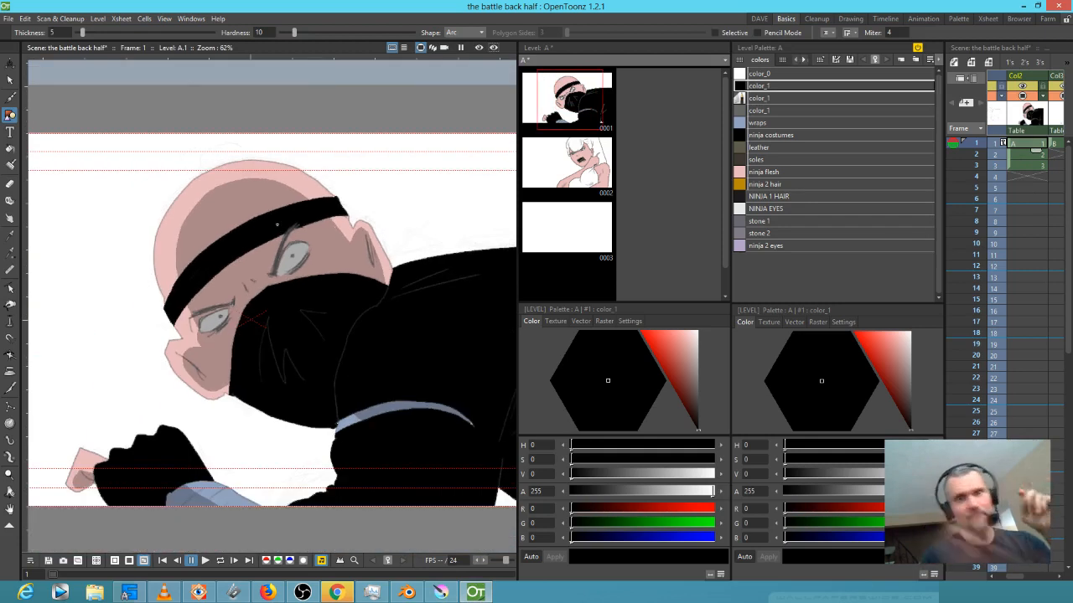
Switch to Krita, set the shadows layer's opacity to 21%, and check painted frames 1 and 0
click(441, 593)
click(948, 132)
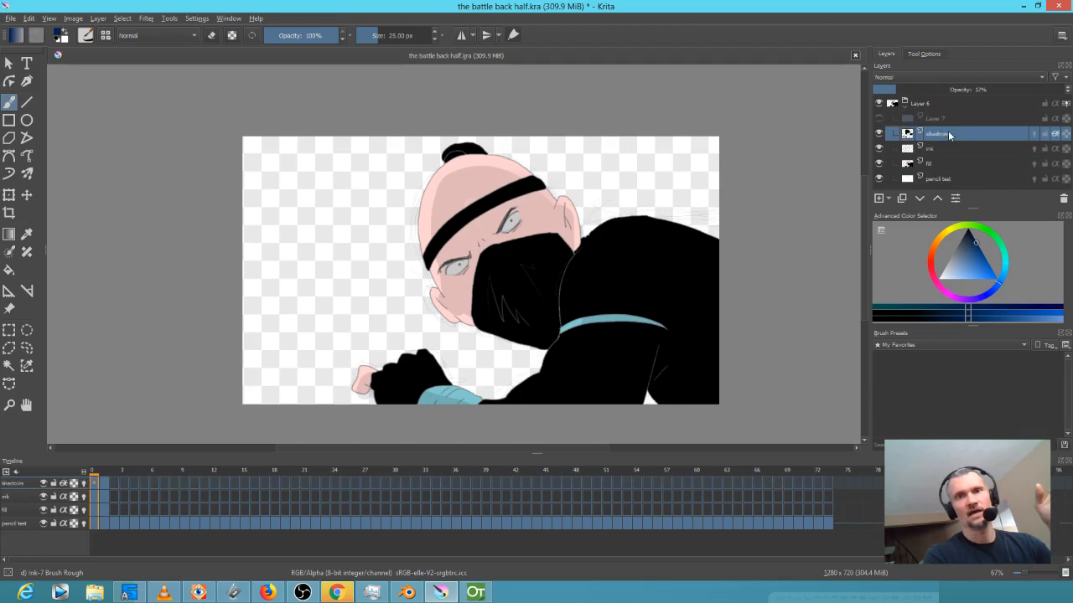
drag(921, 90, 915, 93)
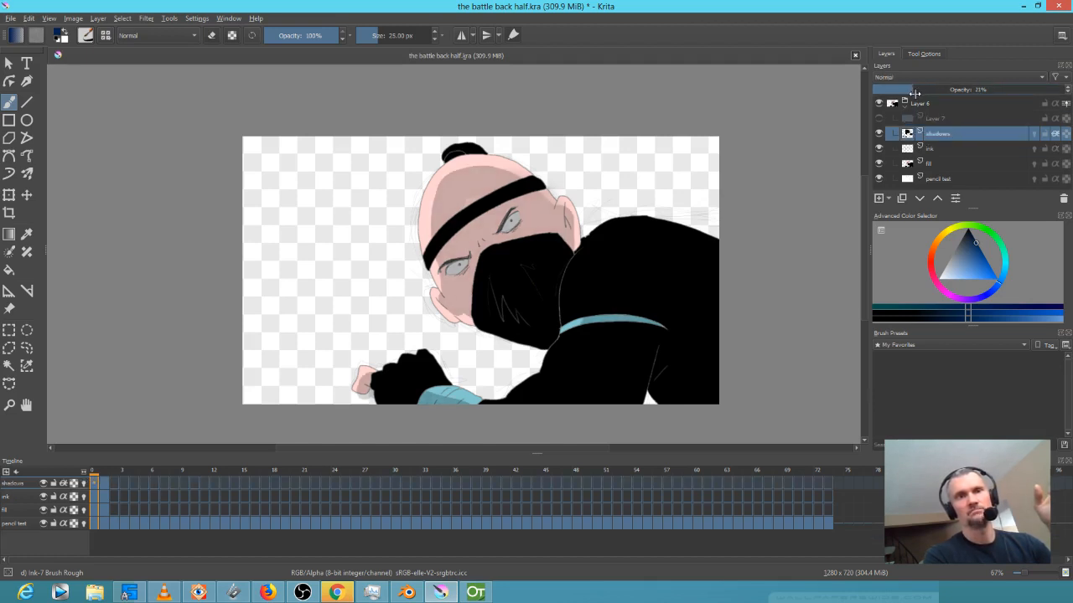
click(106, 478)
click(94, 477)
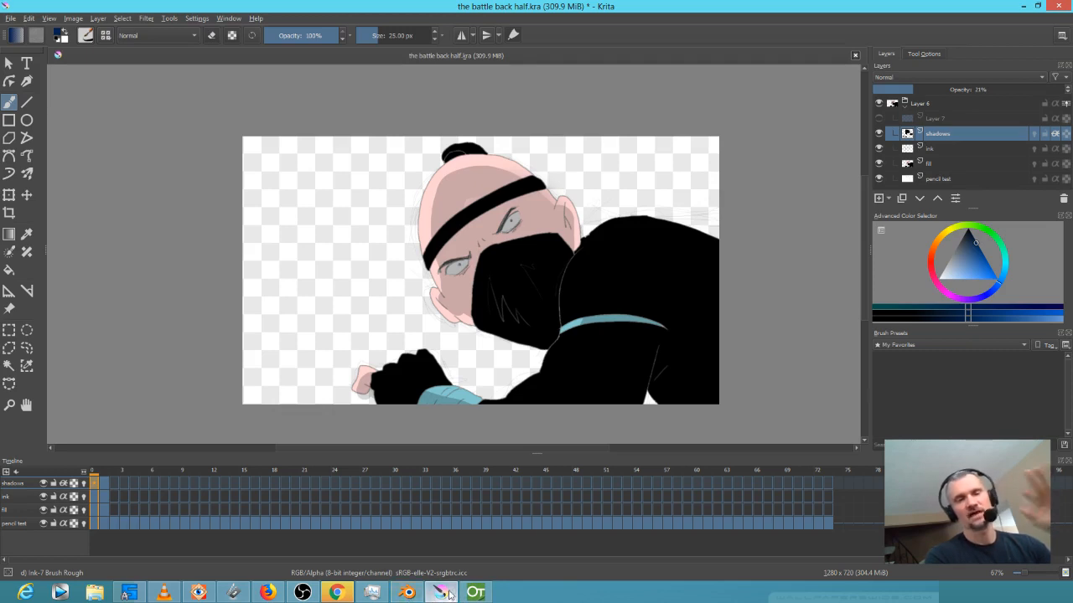
Compare the line quality around the ninja's eyes up close in OpenToonz and Krita, ending in OpenToonz at 100% zoom
click(473, 595)
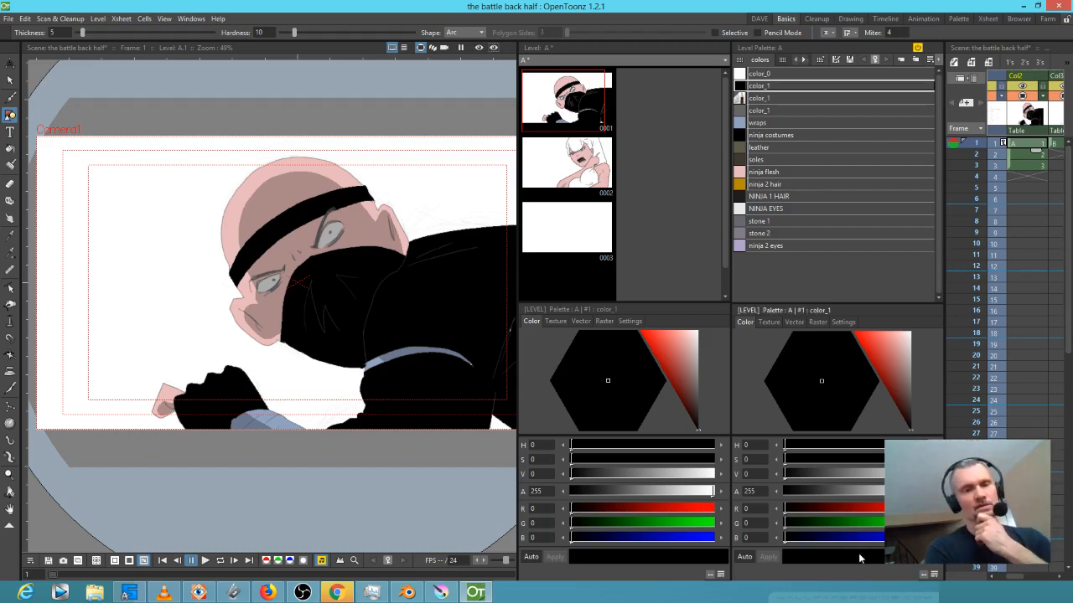
scroll(335, 277, up, 5)
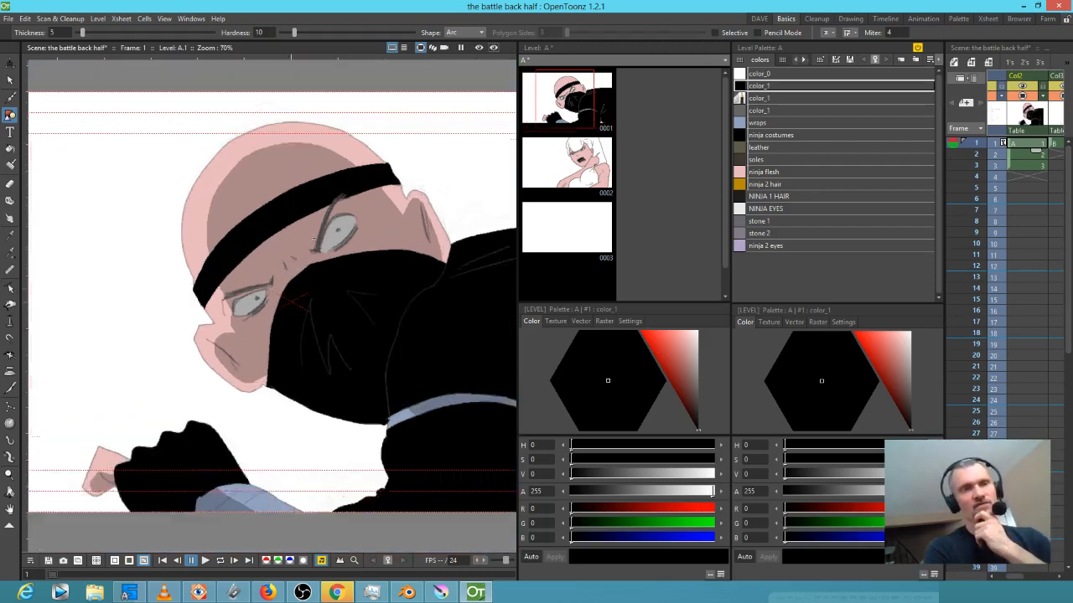
click(440, 593)
scroll(594, 247, up, 6)
scroll(541, 240, down, 2)
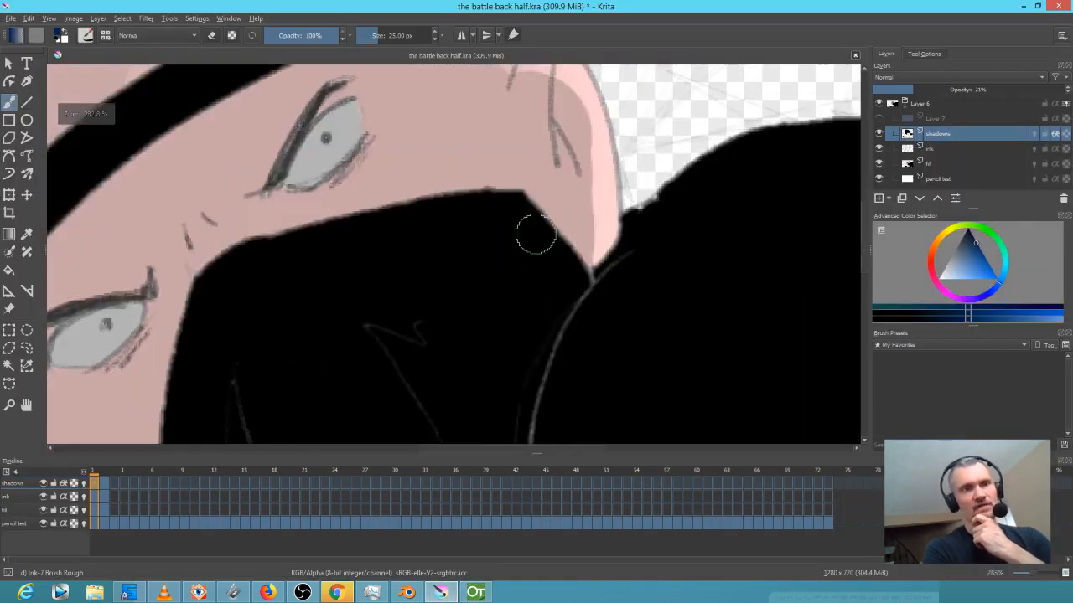
scroll(472, 256, up, 4)
scroll(436, 232, down, 3)
scroll(430, 239, up, 2)
drag(548, 235, 610, 335)
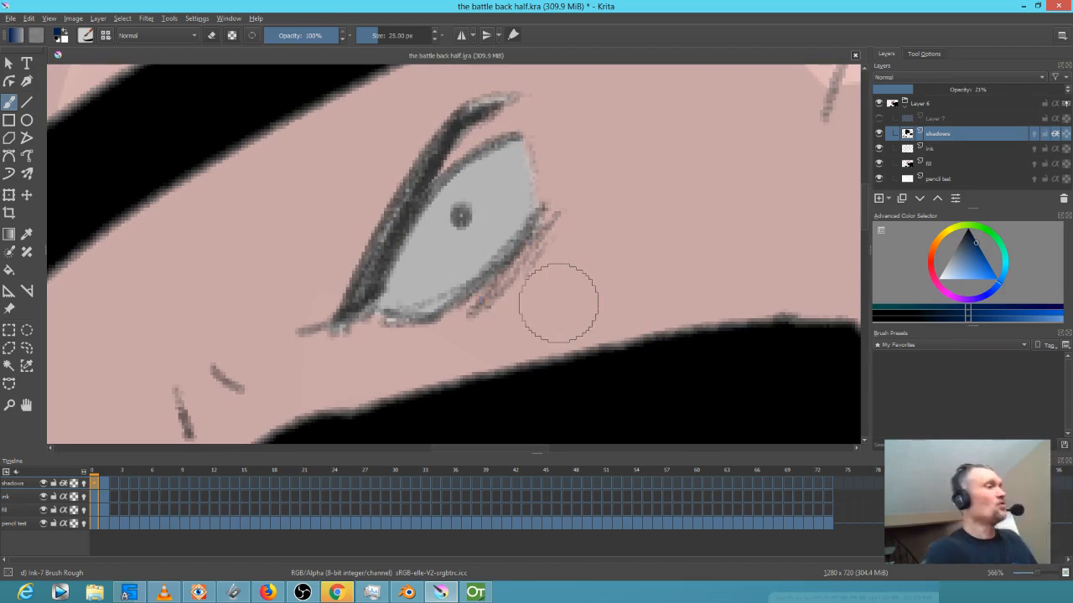
key(1)
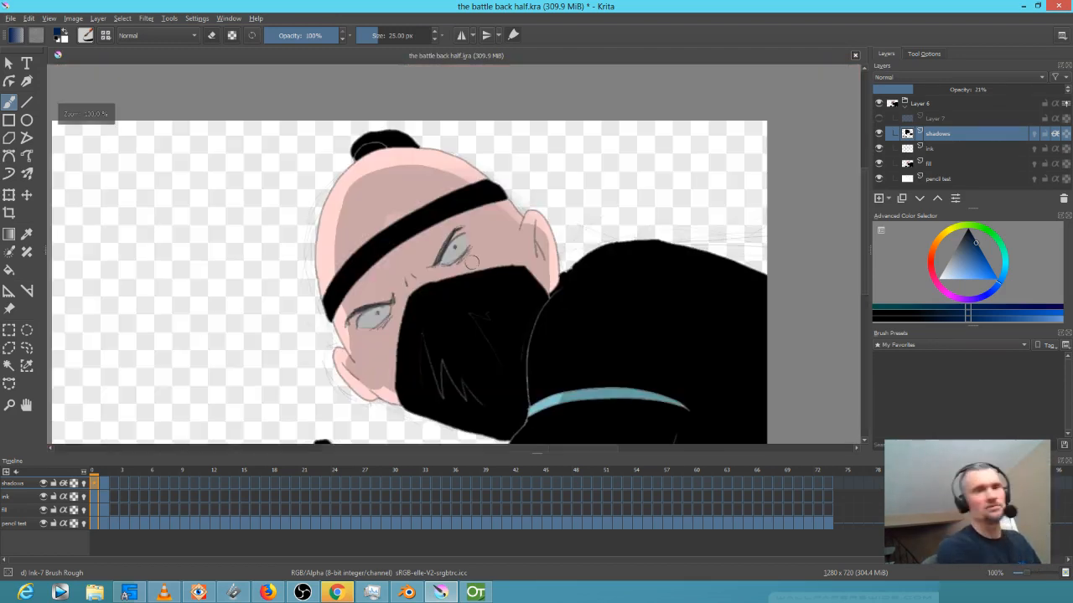
click(475, 593)
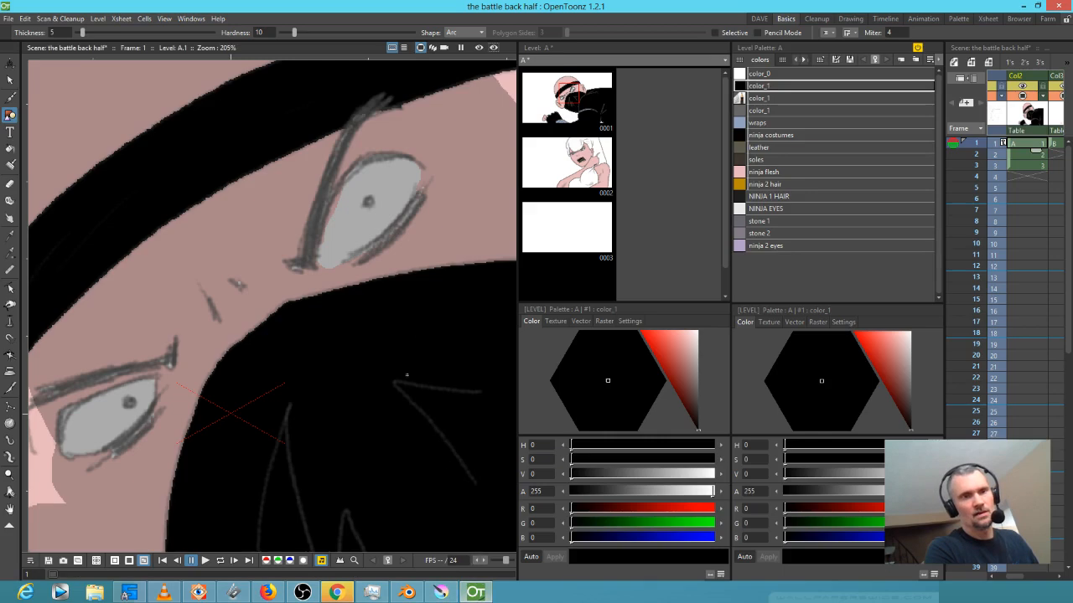
key(alt+0)
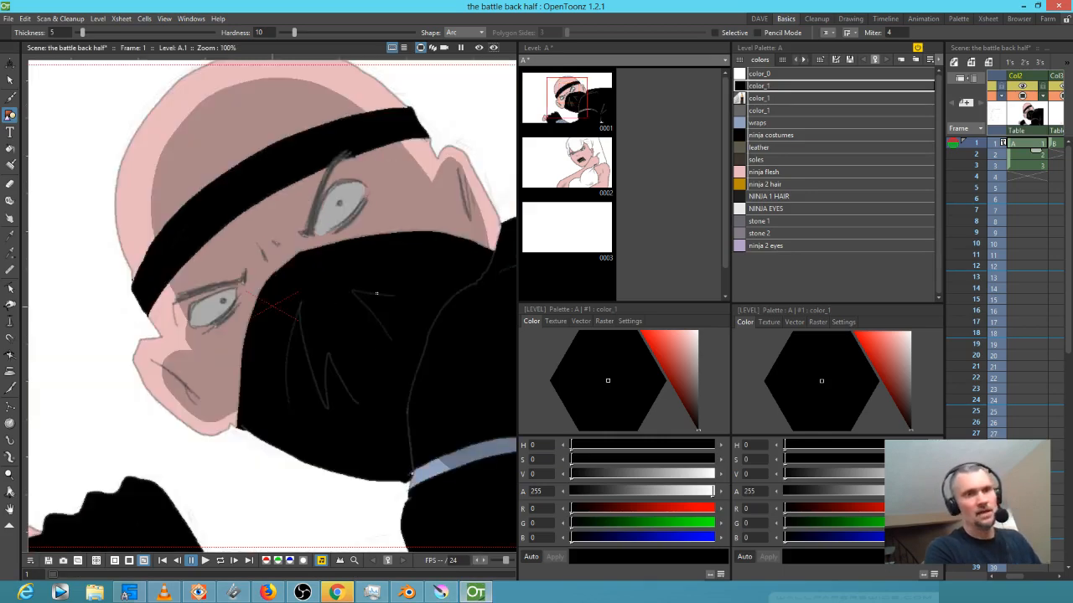
Compare the ninja's face on the first painted frame at several zoom levels in OpenToonz and Krita
scroll(410, 285, down, 1)
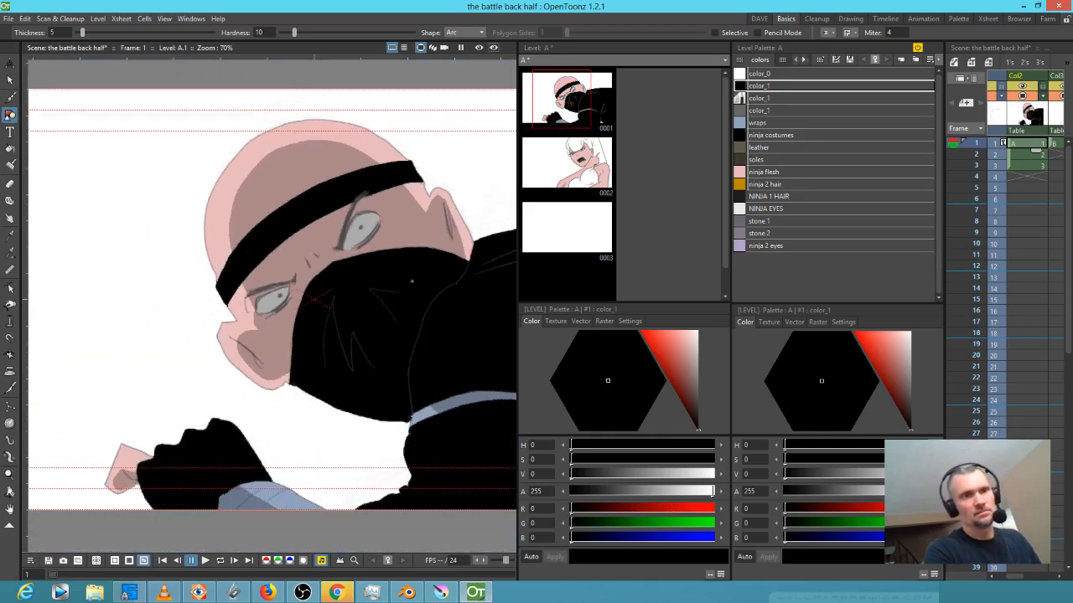
scroll(412, 281, up, 1)
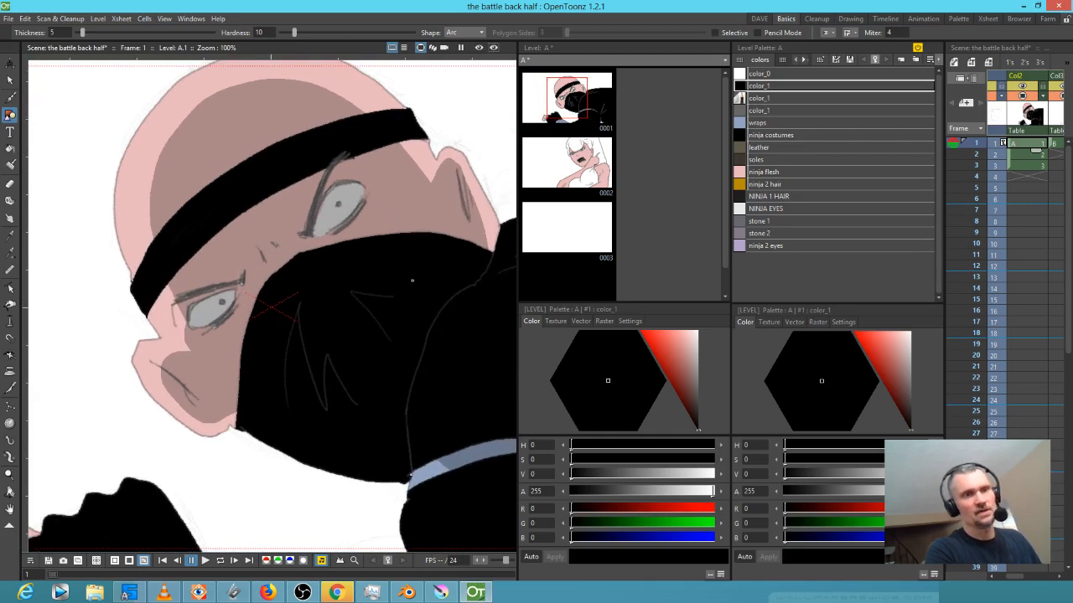
key(alt+Tab)
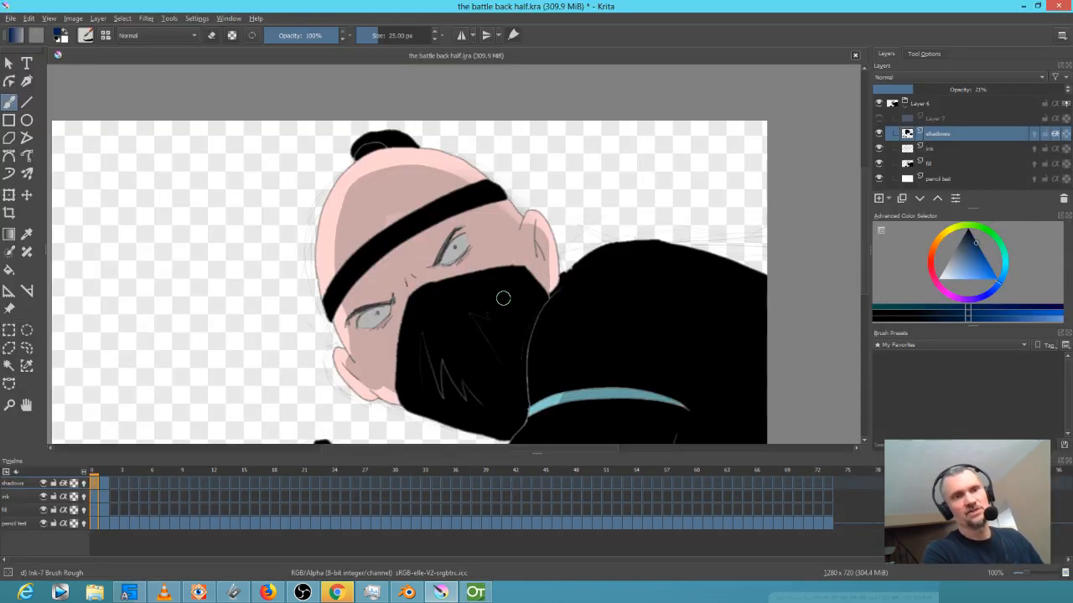
scroll(496, 291, up, 3)
scroll(496, 290, down, 2)
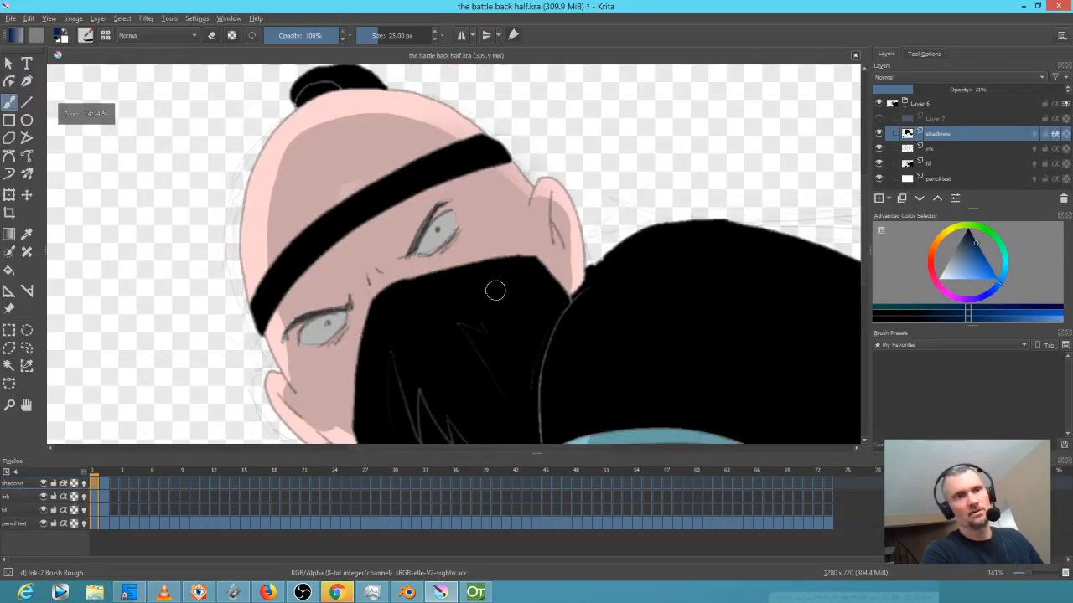
key(alt+Tab)
key(alt+Tab)
scroll(486, 290, down, 1)
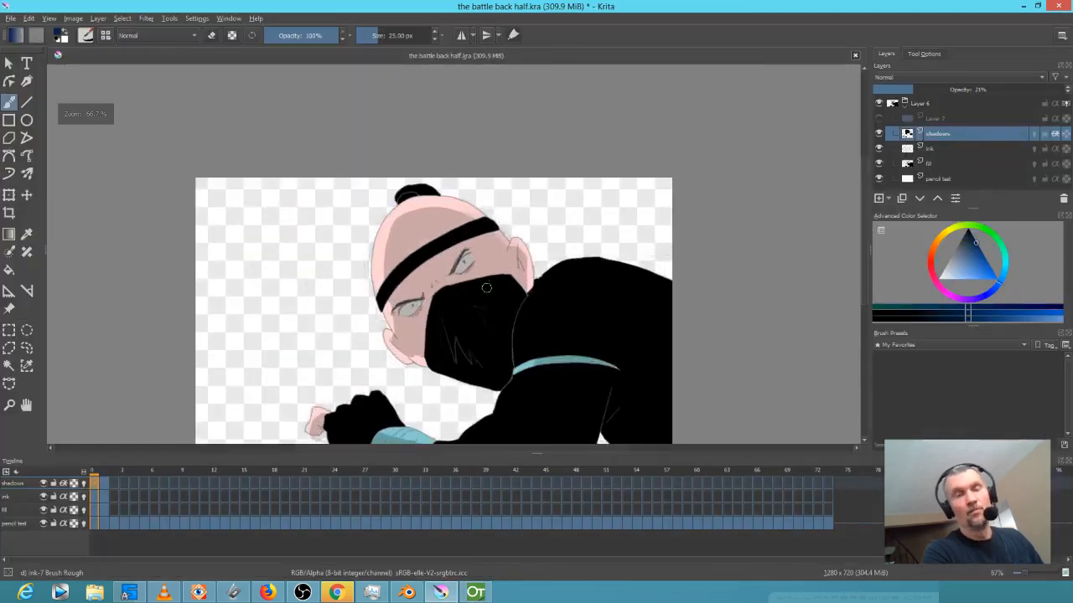
scroll(486, 291, up, 3)
Switch to OpenToonz, widen the viewer area, and frame more of the ninja drawing at 62% zoom
key(alt+Tab)
scroll(443, 264, down, 2)
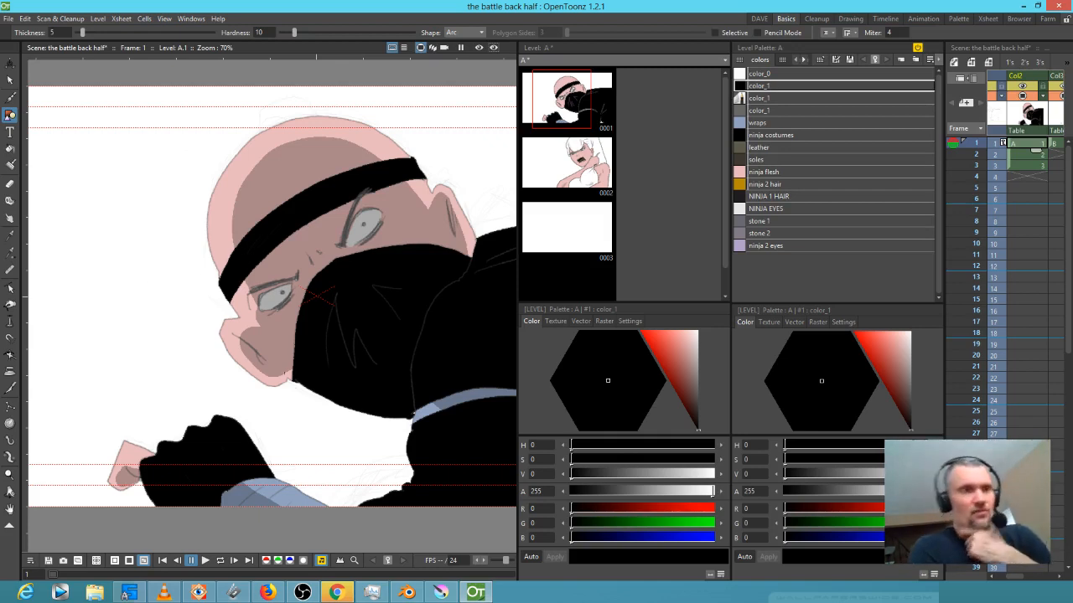
scroll(293, 356, down, 1)
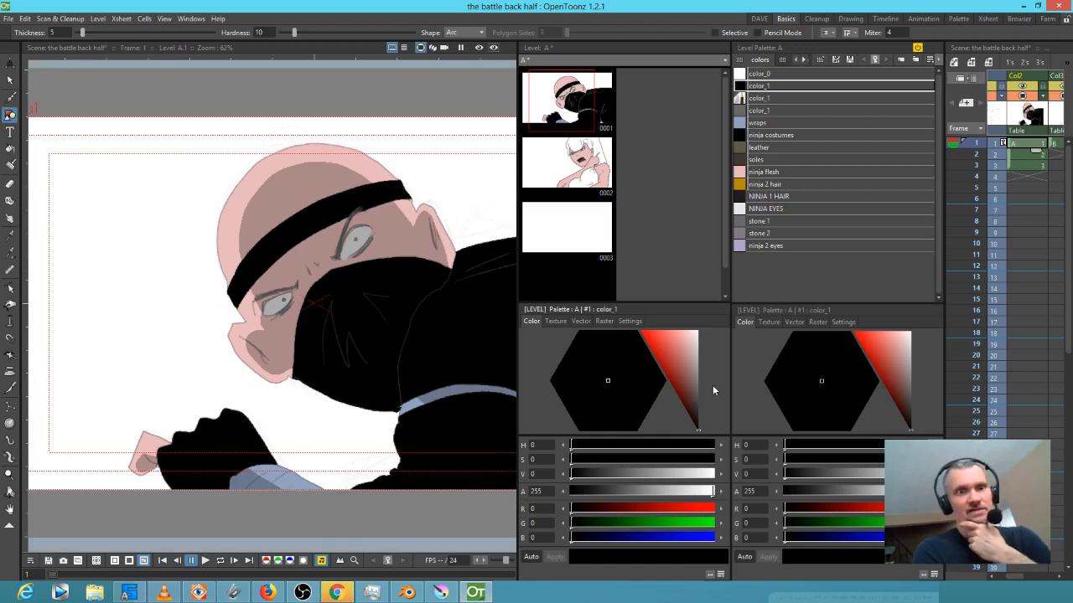
drag(520, 383, 711, 419)
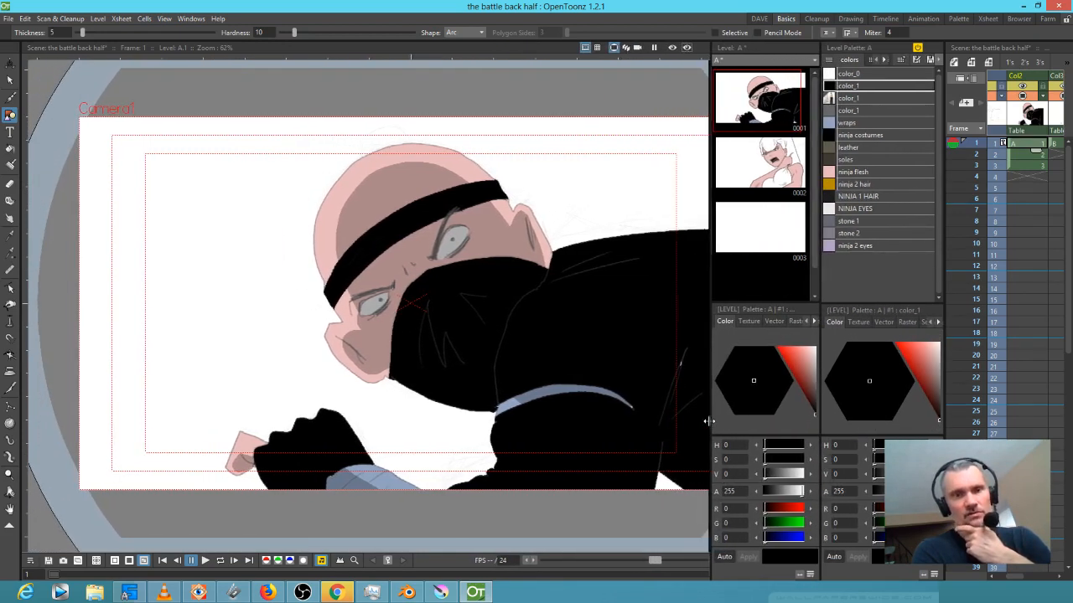
drag(552, 426, 529, 418)
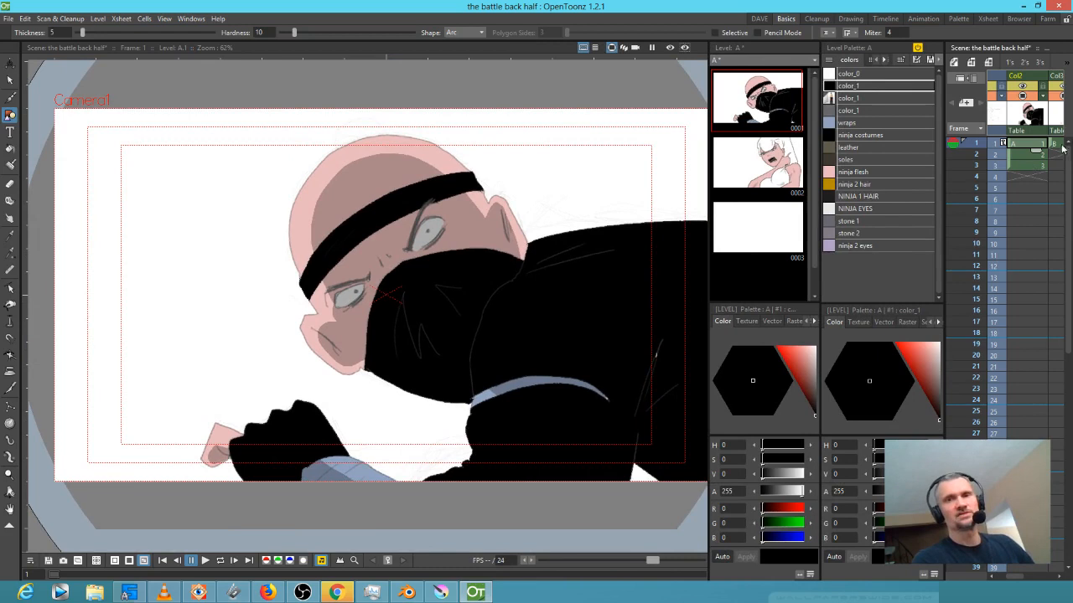
Switch to Krita and go through the pencil test, fill, ink and shadows layers in the timeline, ending on shadows
click(440, 593)
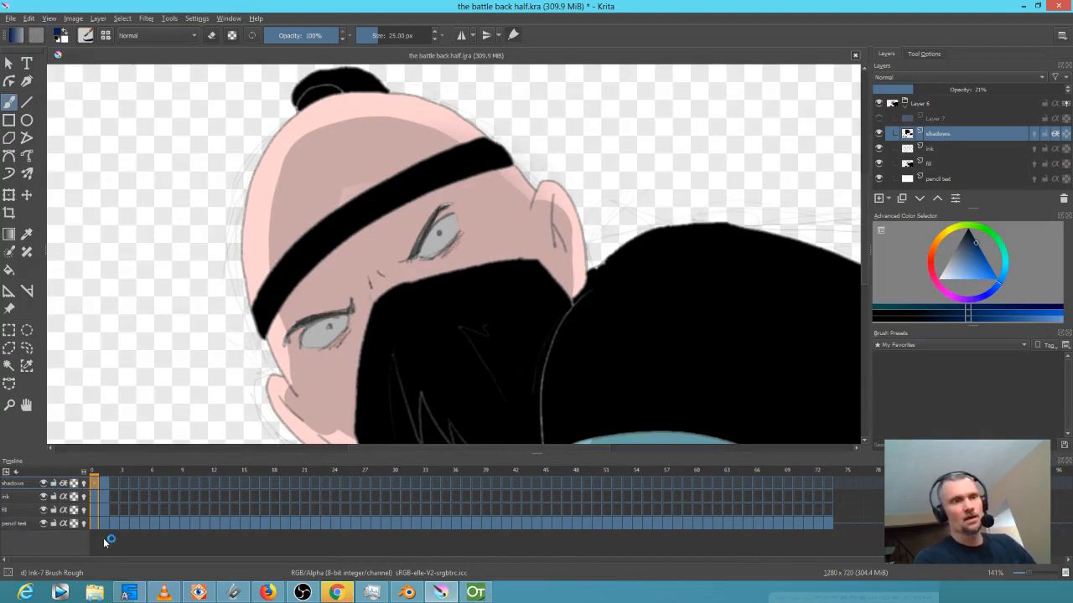
click(25, 525)
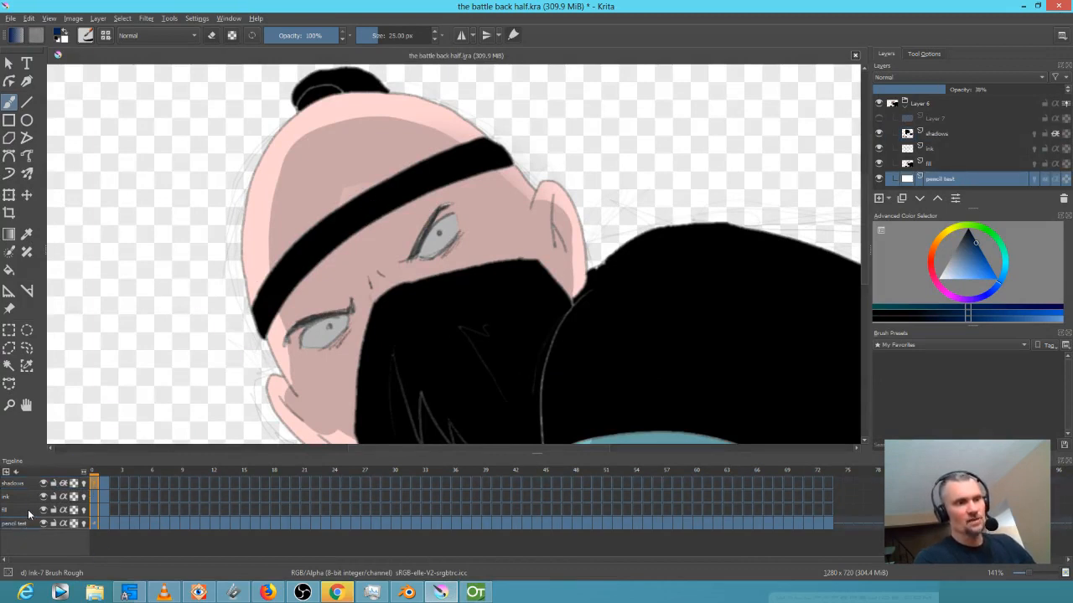
click(28, 510)
click(37, 497)
click(34, 486)
click(28, 498)
click(23, 510)
click(25, 498)
click(26, 489)
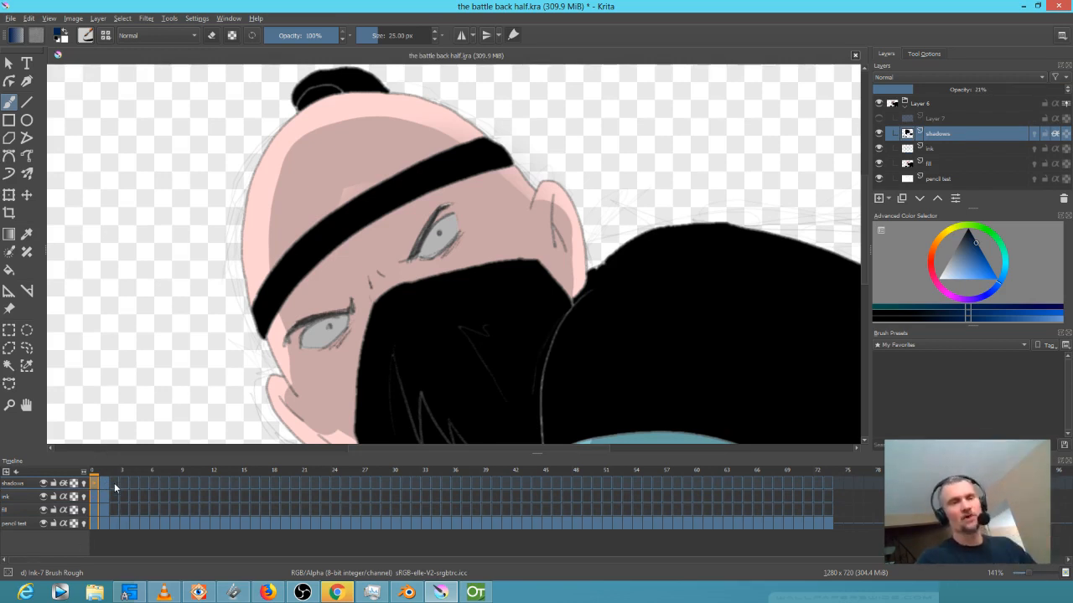
Show the unpainted sketch on frame 2, go through its ink and fill layers, and check the brush blending modes with ink selected
mouse_move(114, 483)
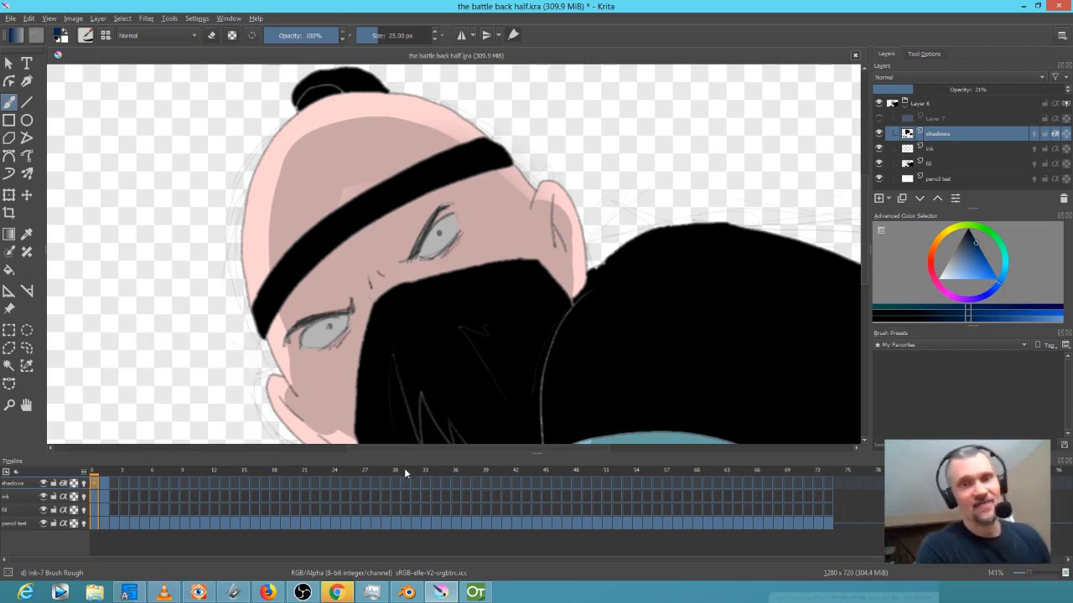
click(106, 496)
click(116, 496)
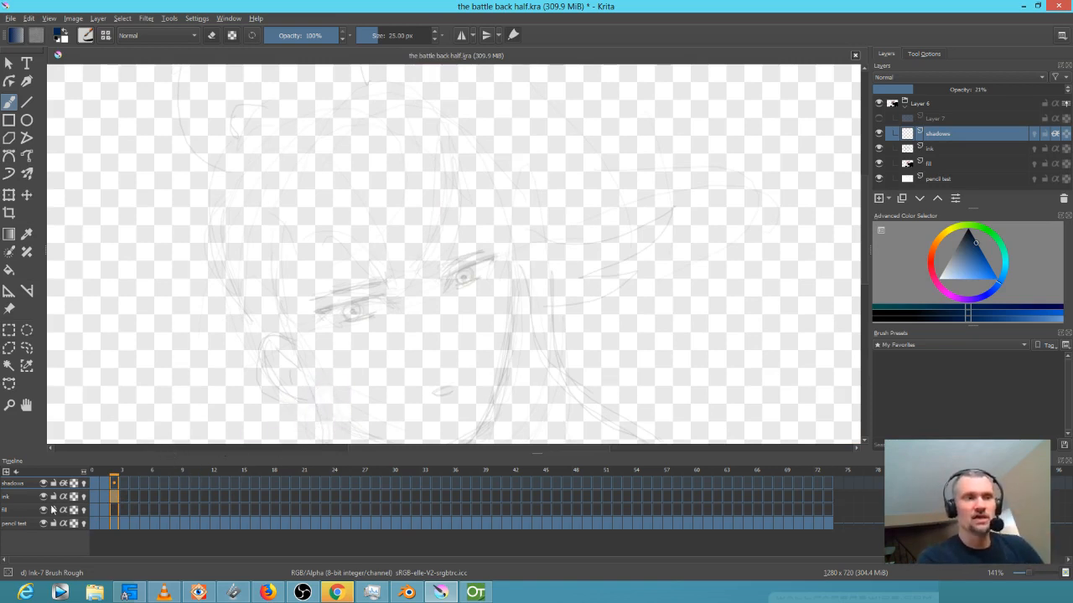
click(29, 498)
click(23, 510)
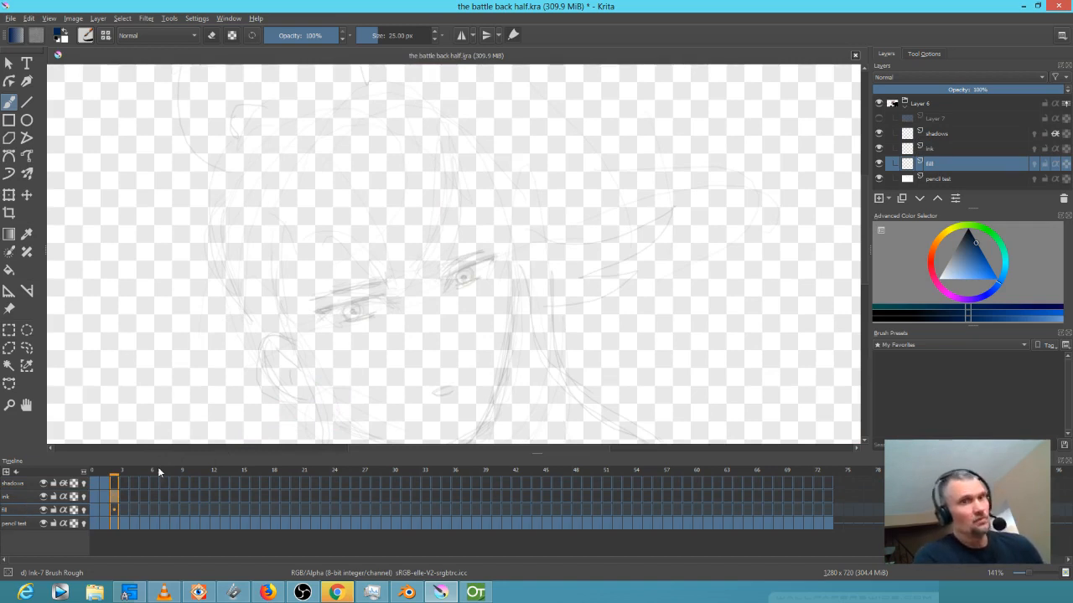
click(938, 148)
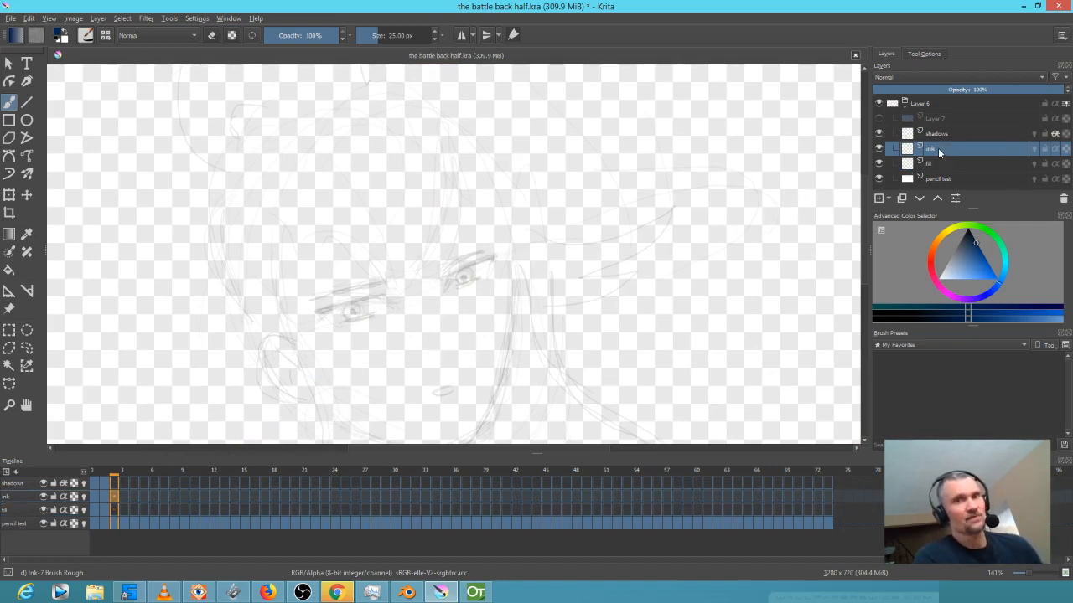
mouse_move(938, 149)
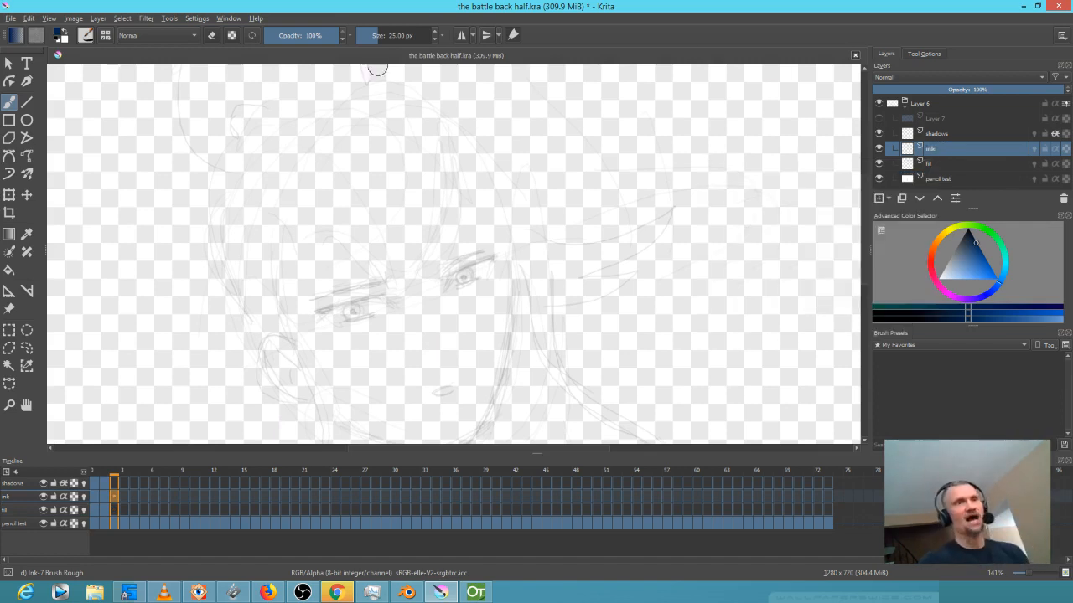
click(169, 36)
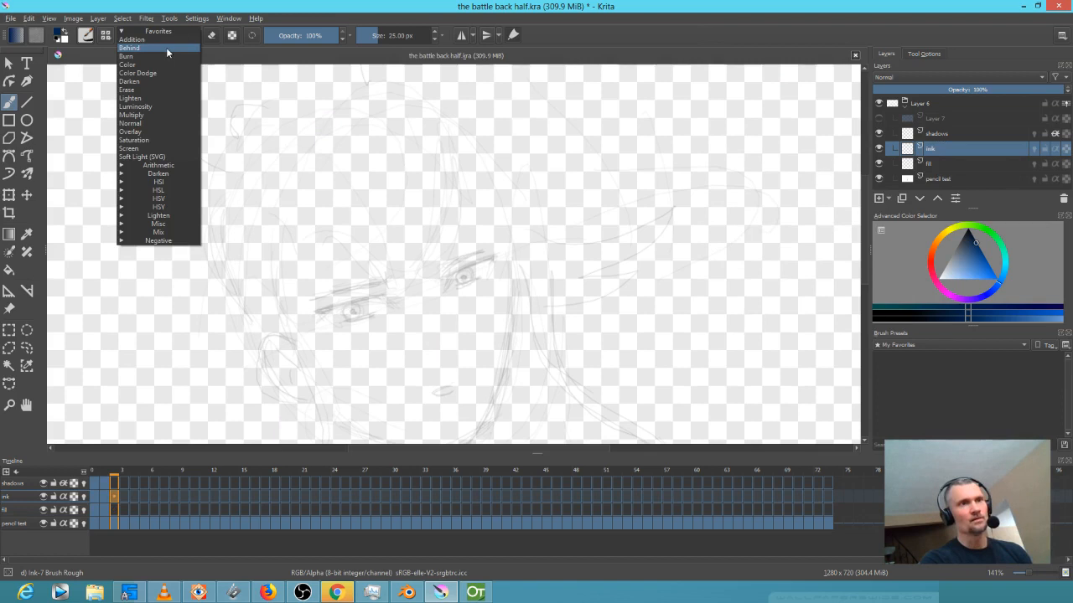
click(662, 36)
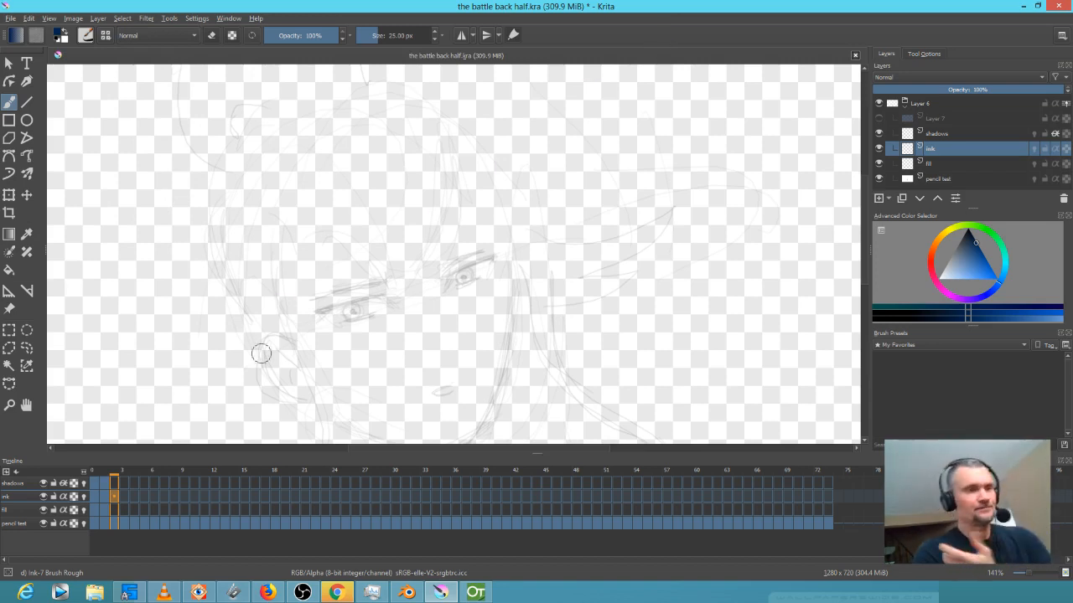
Compare painted frames 1 and 0 up close and zoomed out, ending on frame 0 with the fill layer selected
mouse_move(124, 478)
mouse_down()
mouse_move(106, 471)
mouse_move(191, 469)
mouse_move(105, 468)
mouse_up()
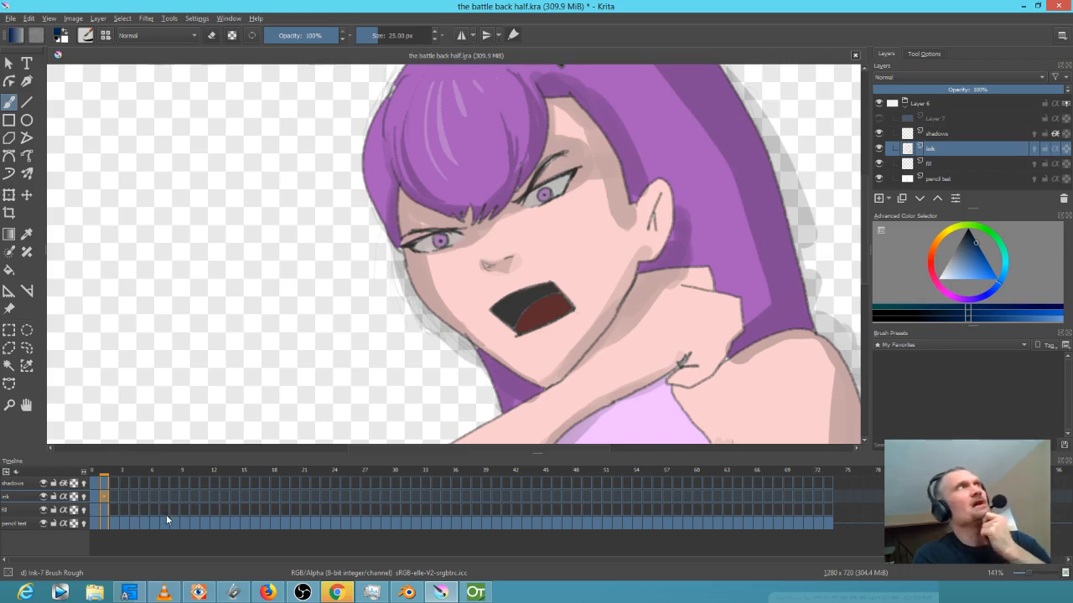
mouse_move(167, 520)
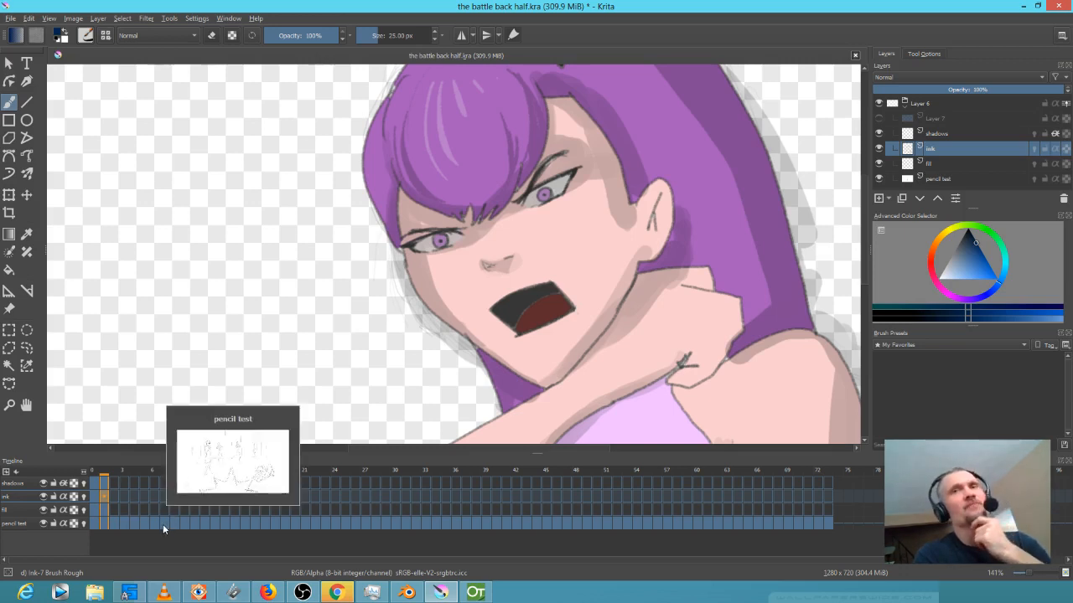
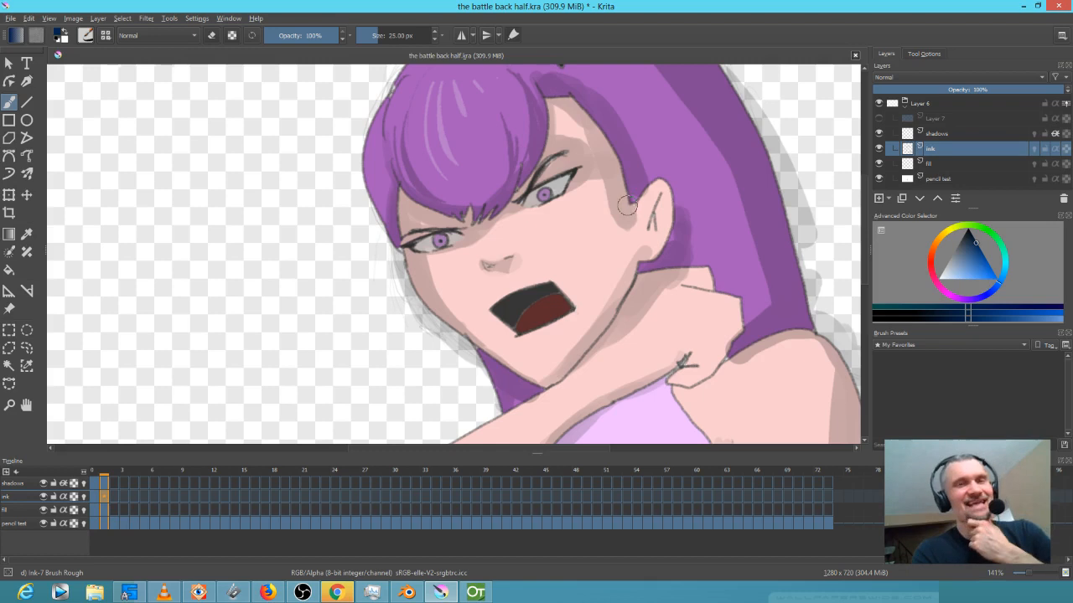
click(95, 472)
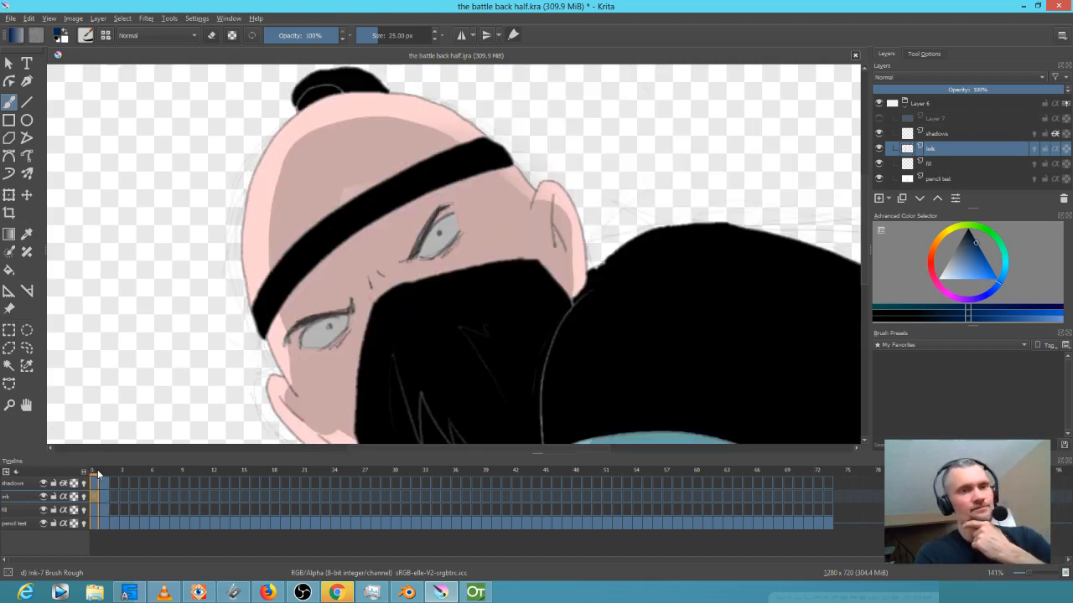
click(104, 475)
scroll(403, 380, down, 3)
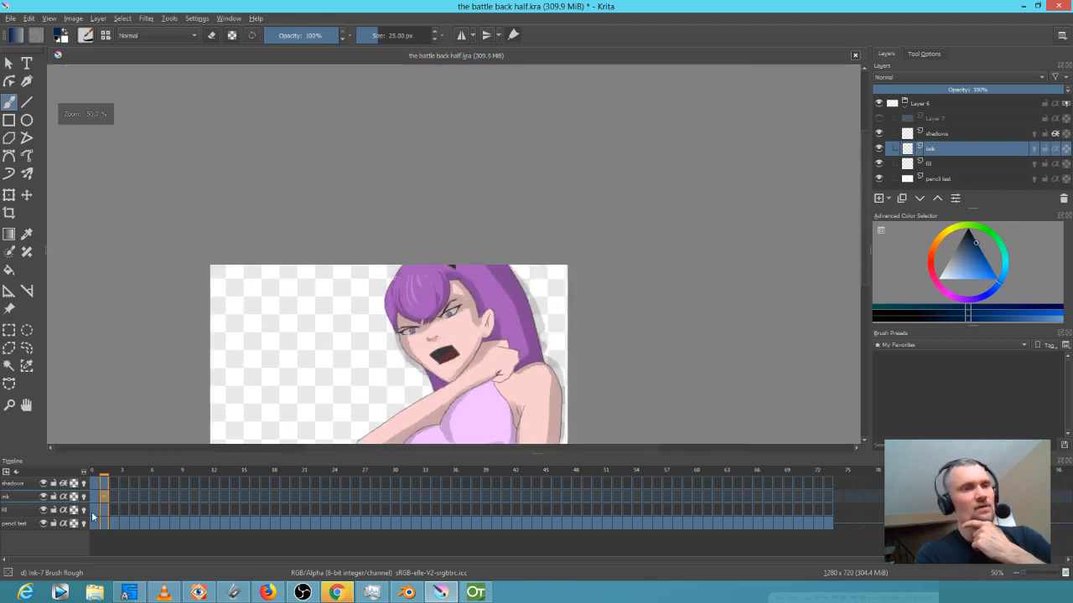
key(Left)
scroll(459, 361, up, 3)
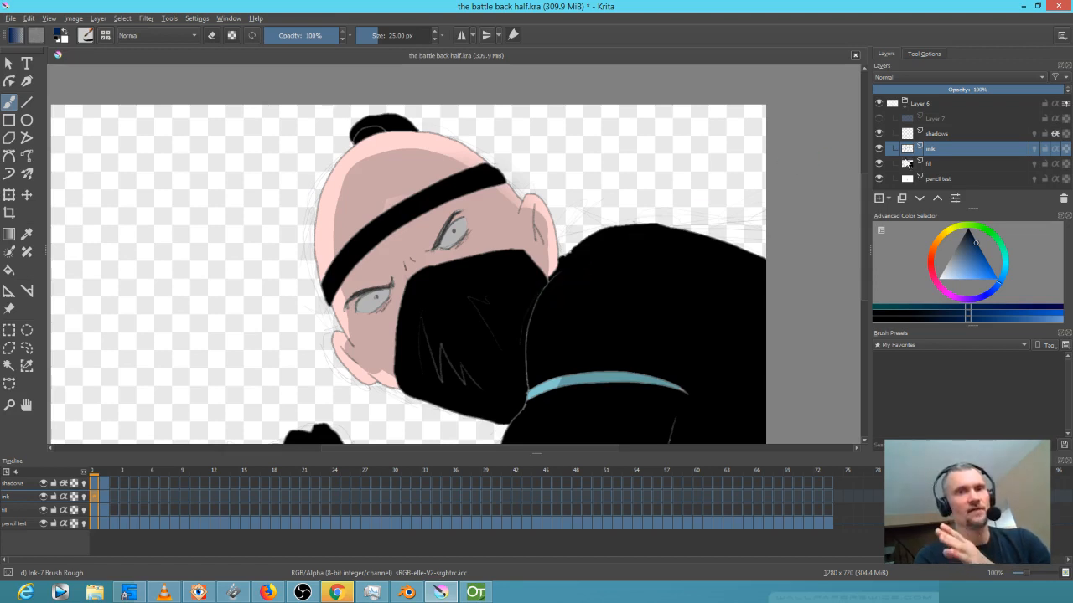
click(950, 165)
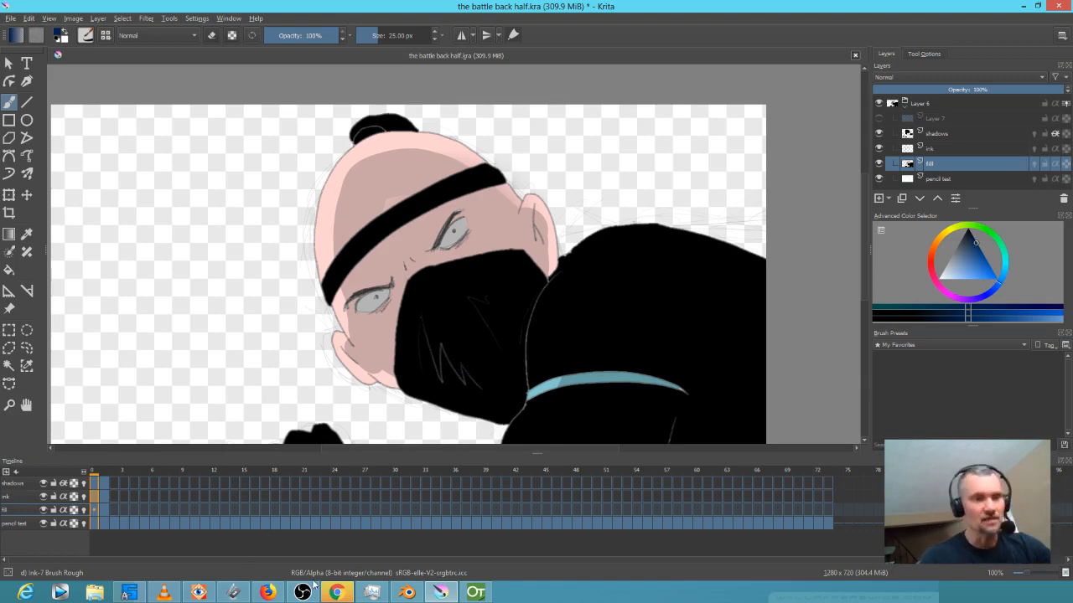
Switch to OpenToonz and recolour the ninja's line style #2 in palette A to grey, RGB 102, 102, 102
click(475, 593)
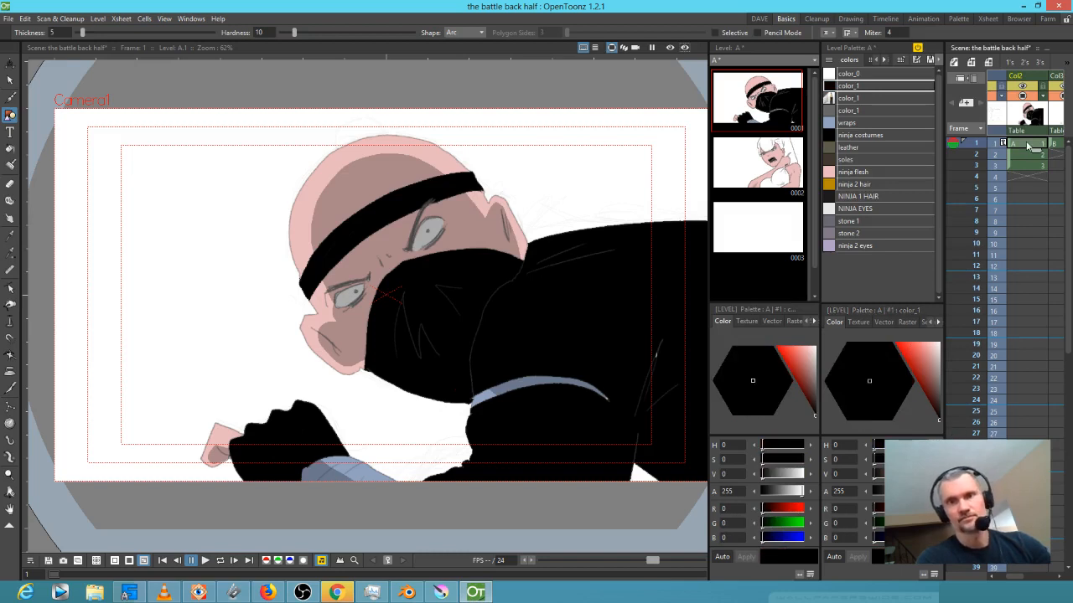
click(850, 100)
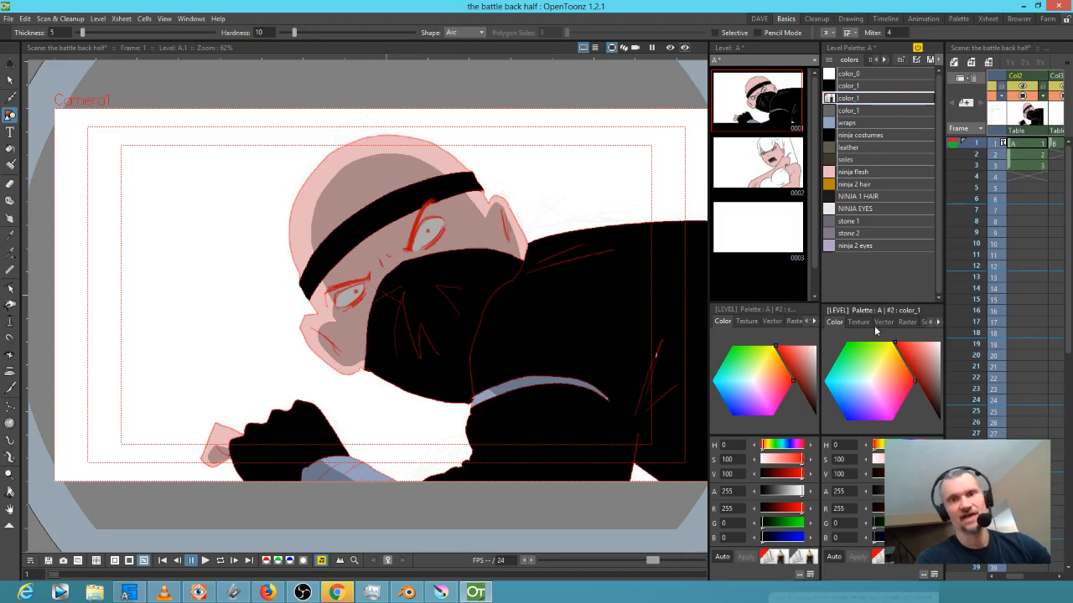
drag(915, 359, 976, 400)
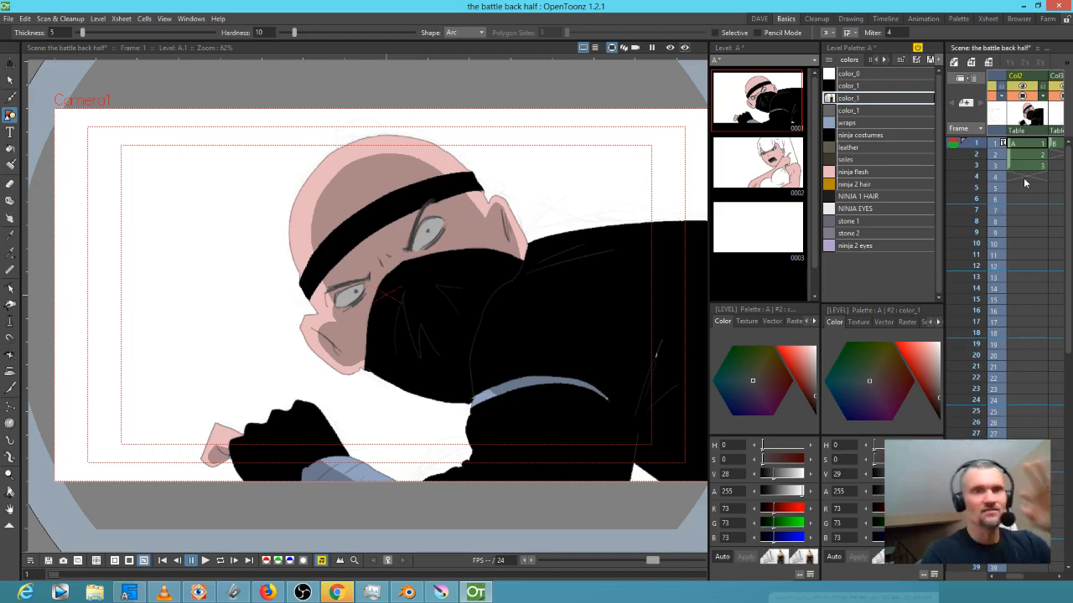
mouse_move(937, 403)
mouse_down()
mouse_move(940, 375)
mouse_move(948, 393)
mouse_up()
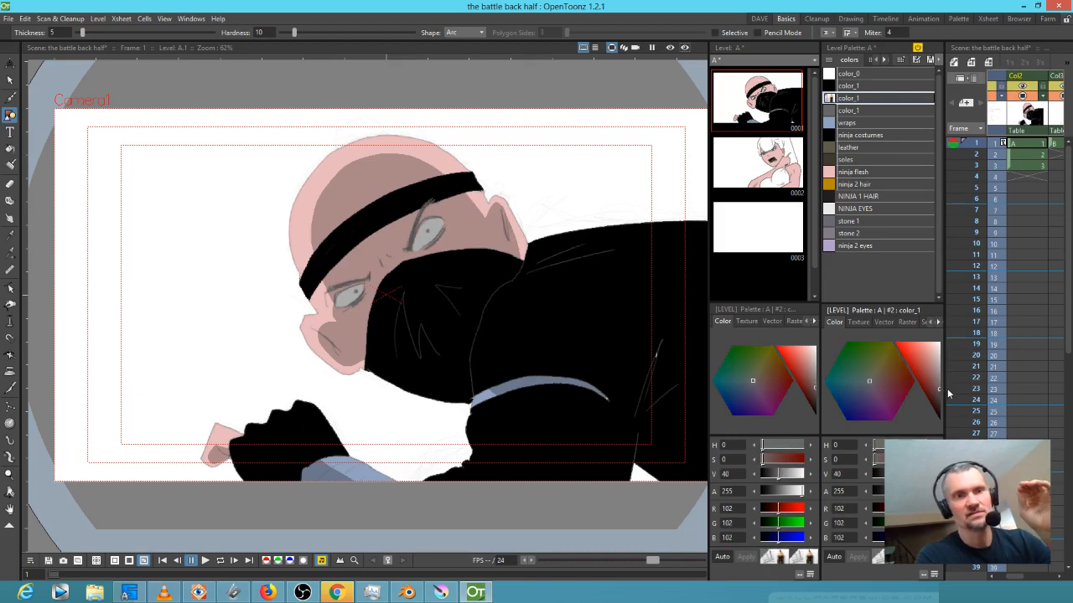
Switch to Krita and check which filter categories are available for the fill layer on frame 0
click(440, 592)
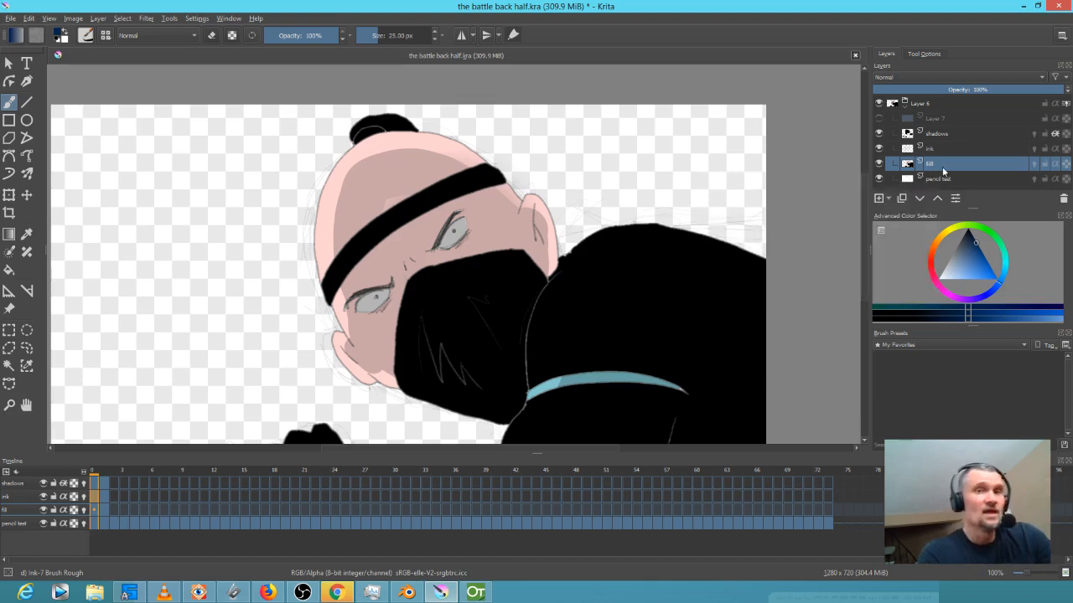
mouse_move(946, 168)
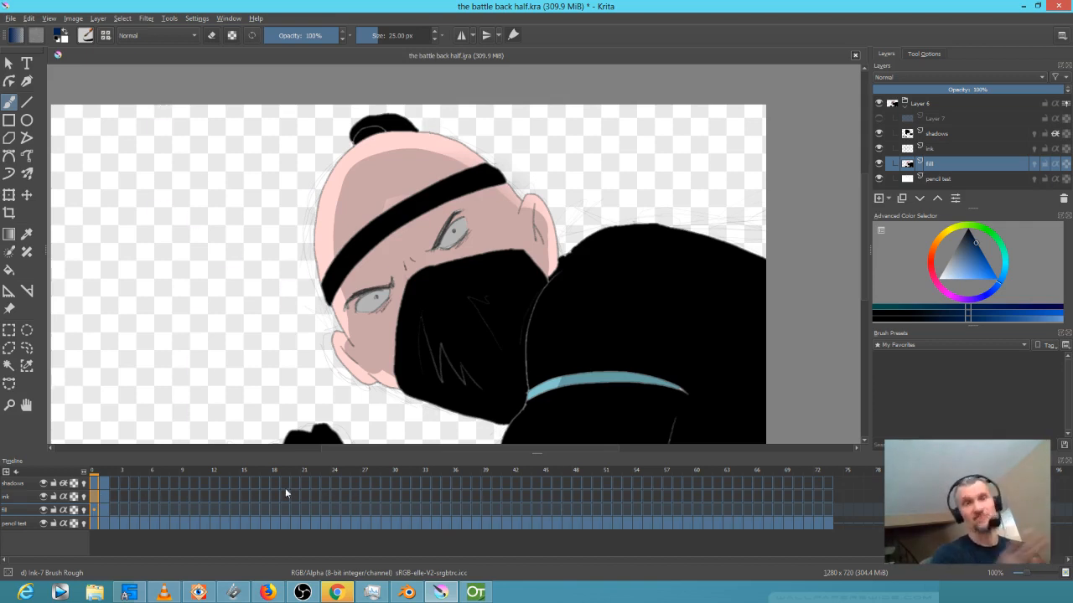
mouse_move(285, 492)
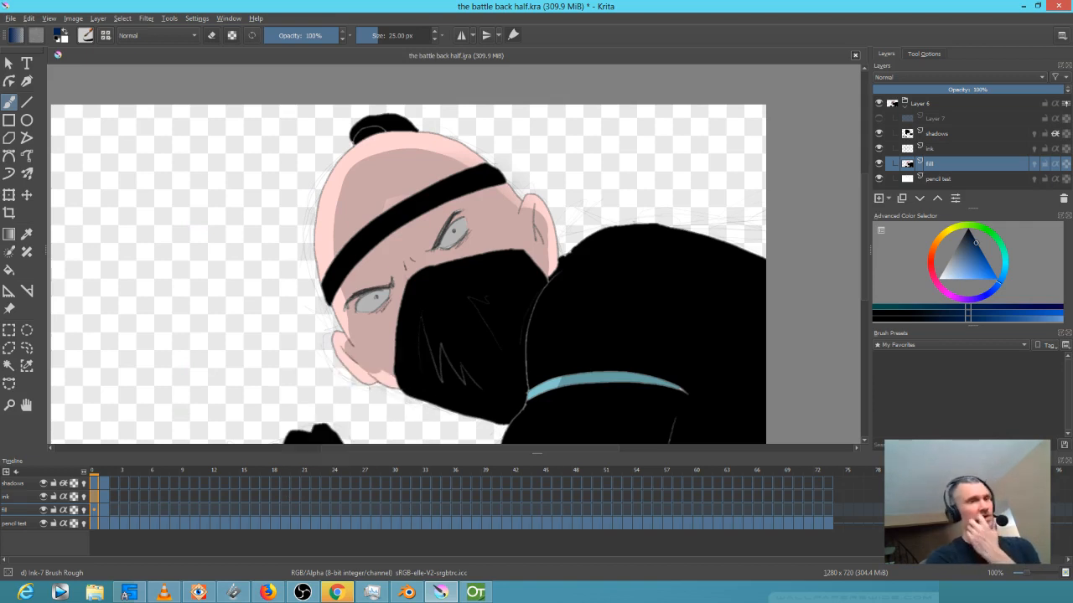
click(150, 20)
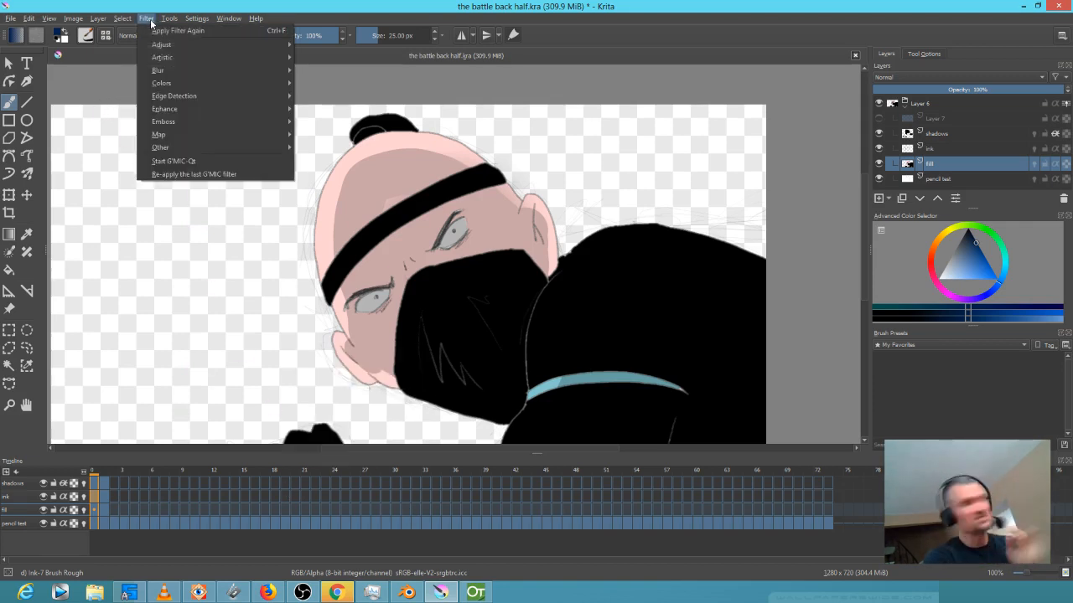
click(155, 23)
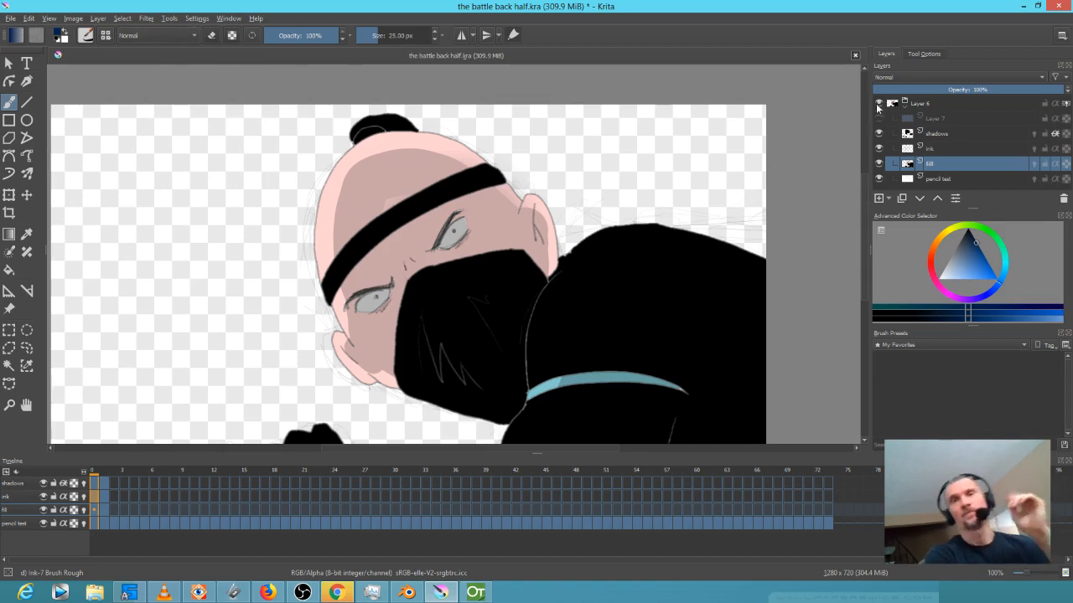
Check which masks can be added to the fill layer on frame 0
right_click(936, 164)
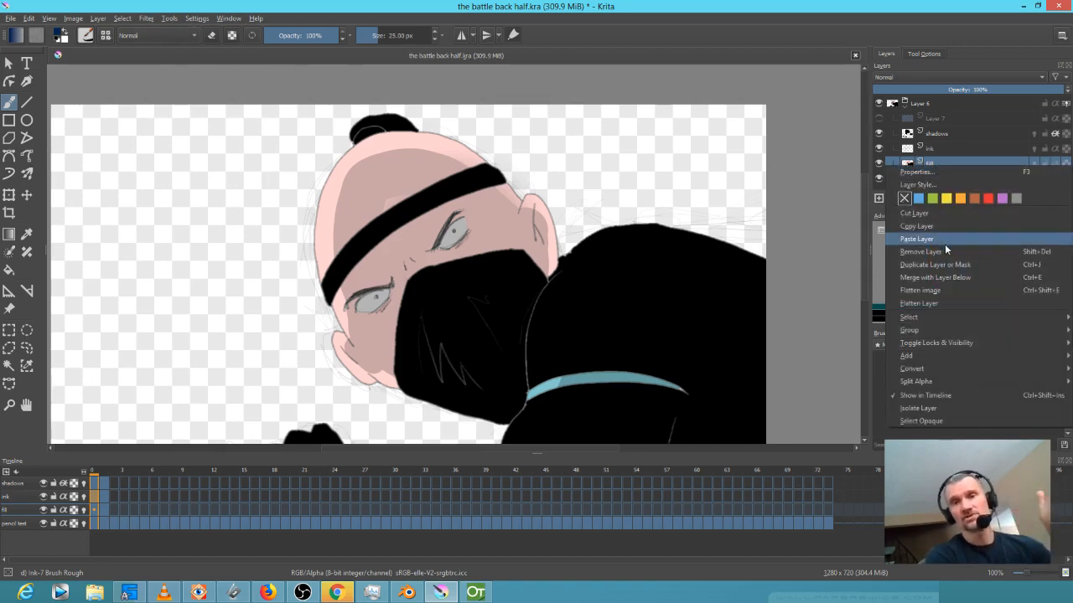
mouse_move(926, 355)
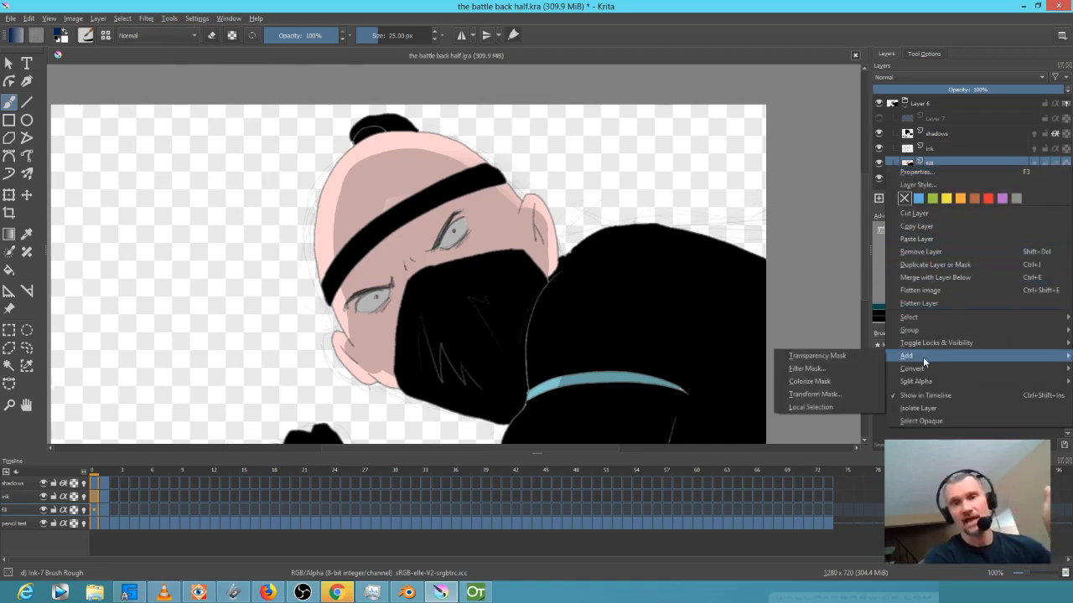
click(831, 369)
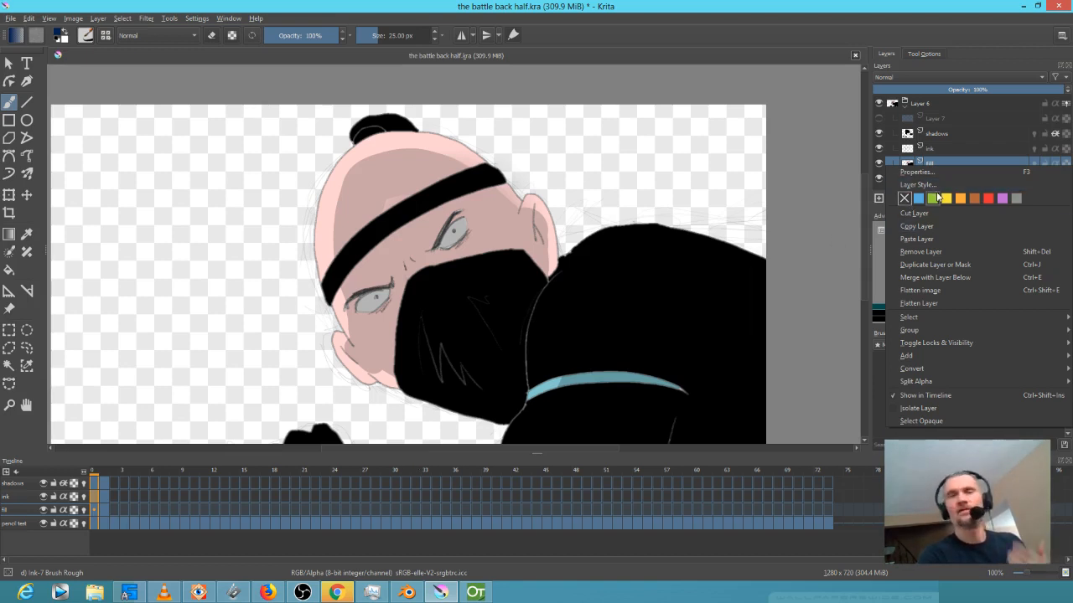
Compare painted frames 0 and 1, and inspect the purple-haired woman on frame 1 up close and zoomed out to 50%
click(103, 477)
click(97, 475)
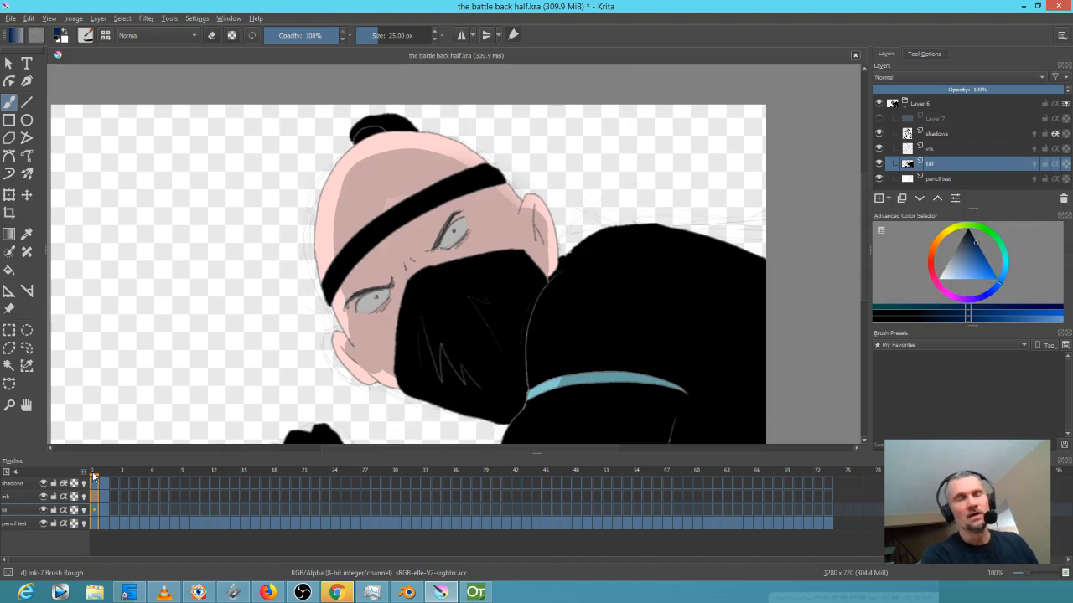
click(103, 476)
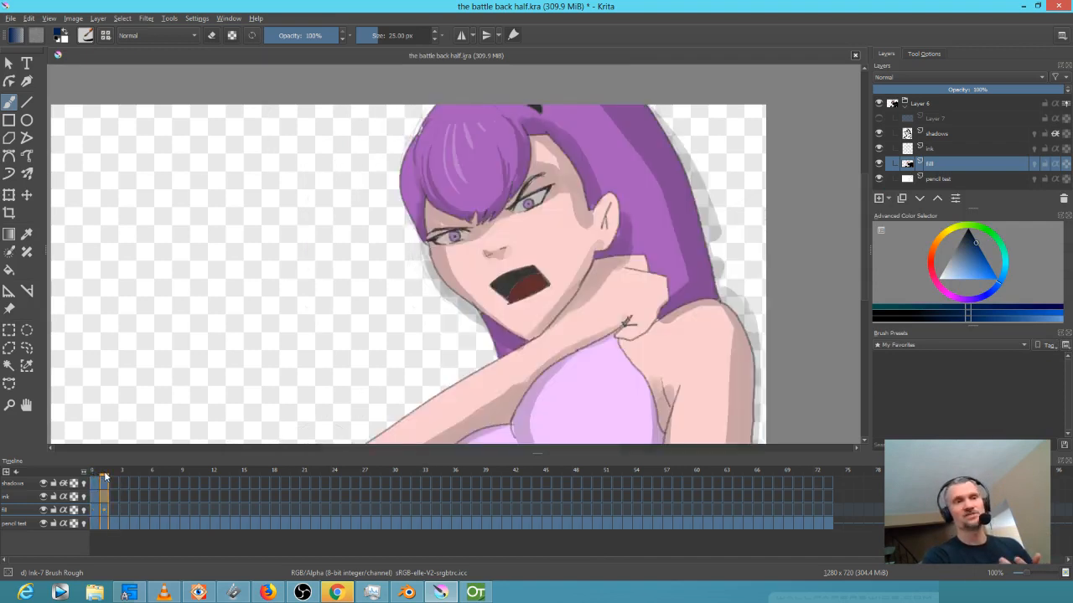
scroll(469, 331, down, 4)
scroll(470, 331, up, 5)
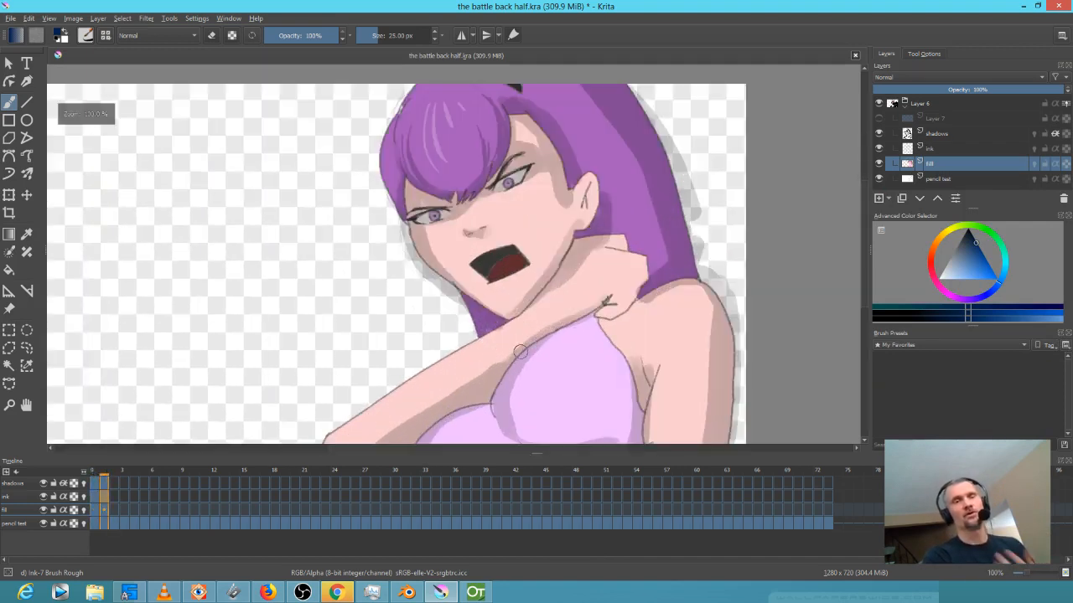
scroll(469, 331, down, 3)
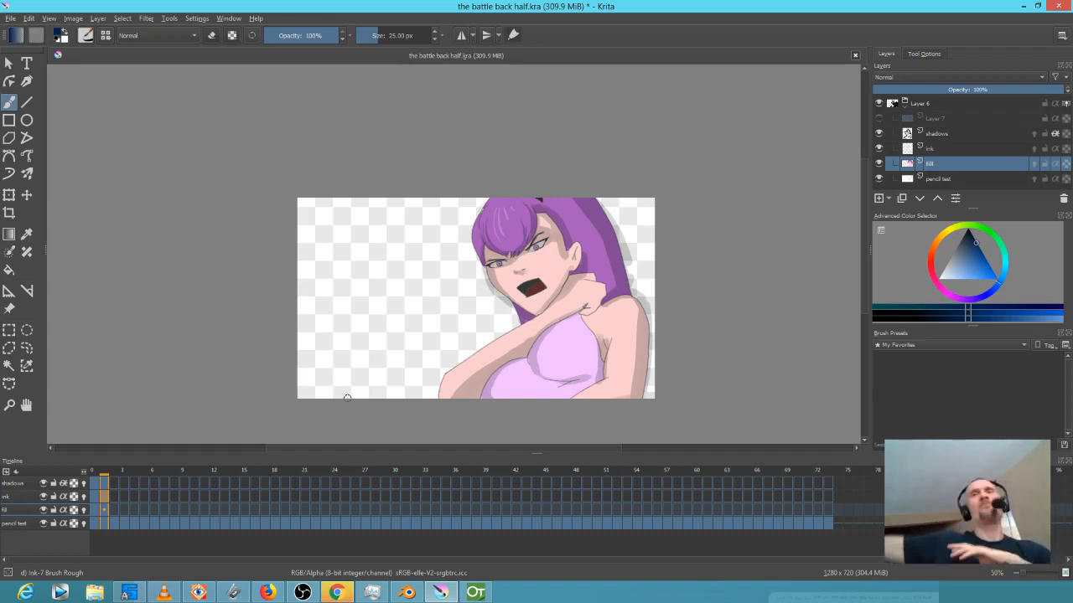
Switch to OpenToonz to look over the named styles in palette A, and return to Krita
click(475, 593)
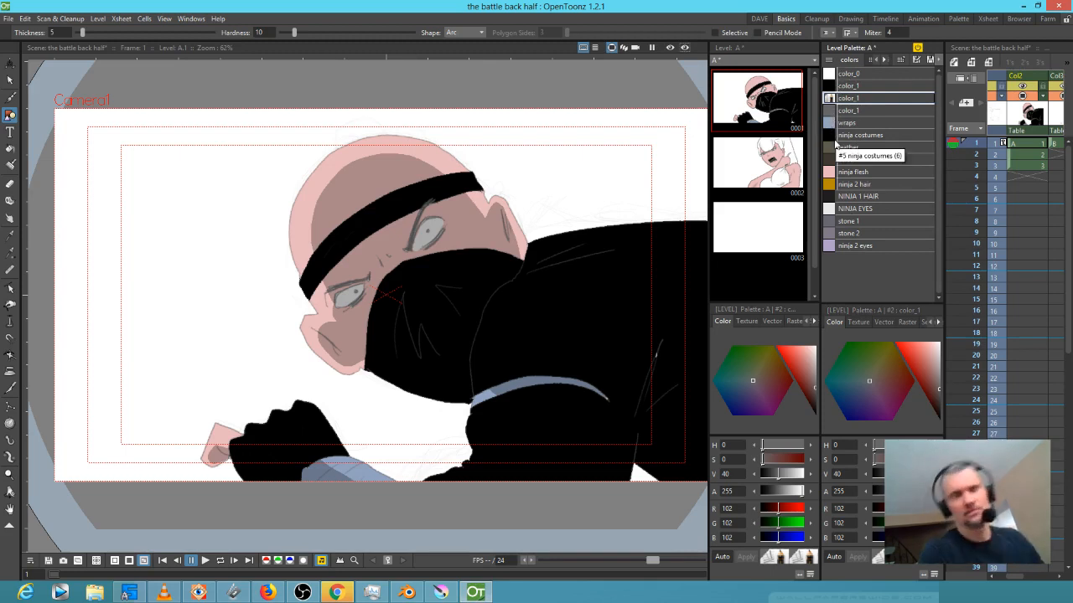
key(alt+Tab)
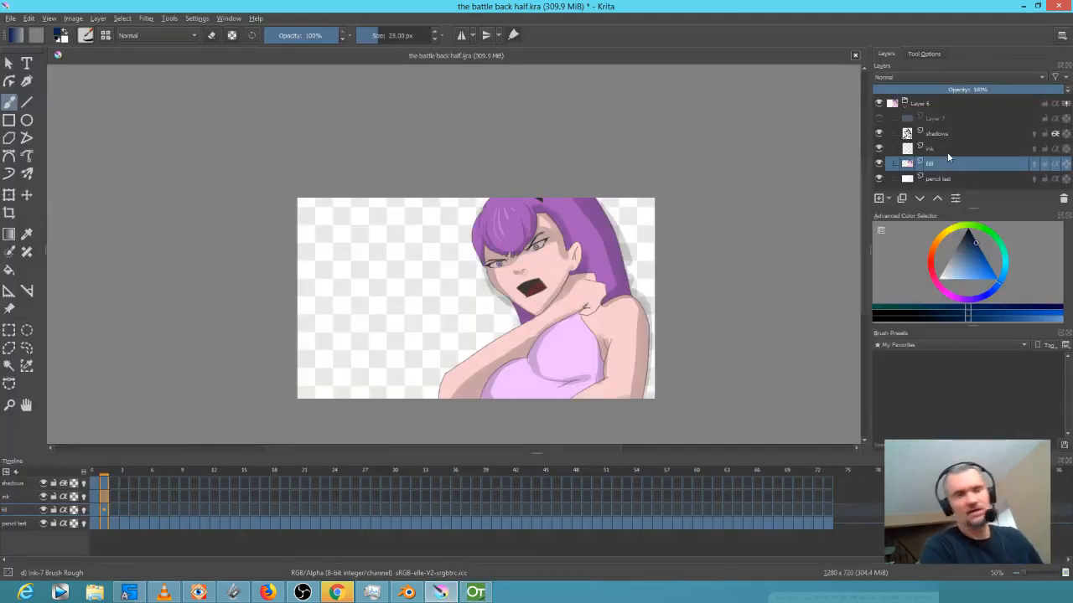
mouse_move(948, 157)
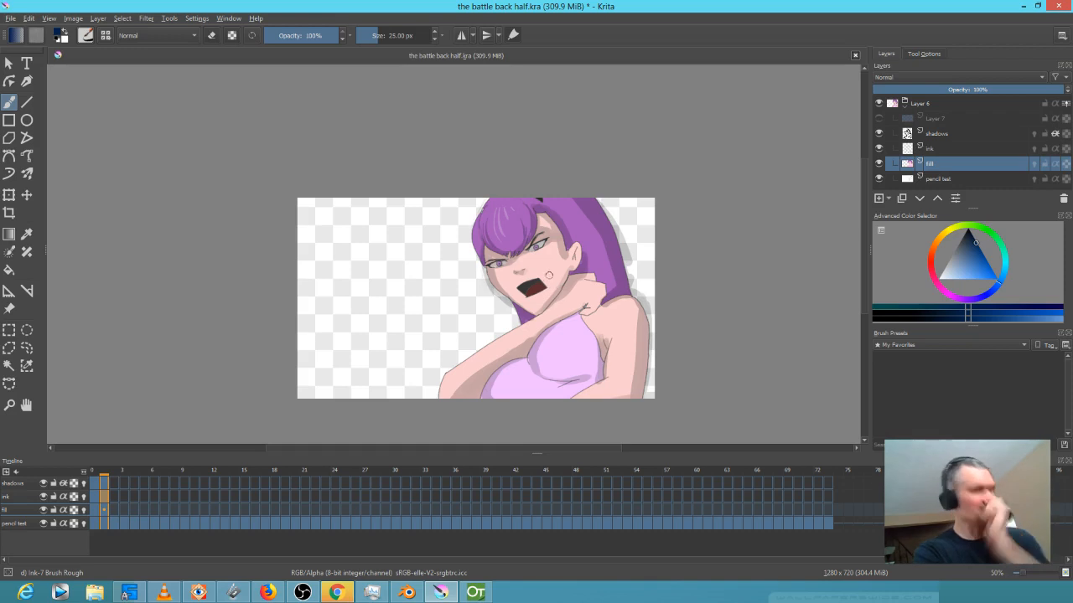
Flip between the woman on frame 1 and the ninja on frame 0, ending on frame 0
click(113, 479)
click(104, 481)
click(98, 480)
click(104, 481)
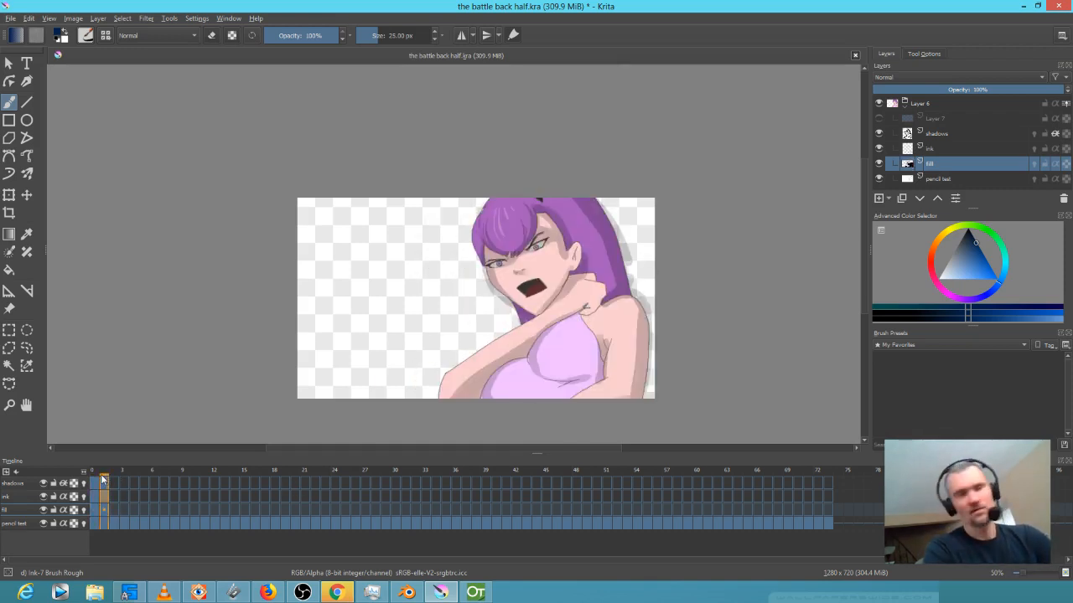
click(98, 480)
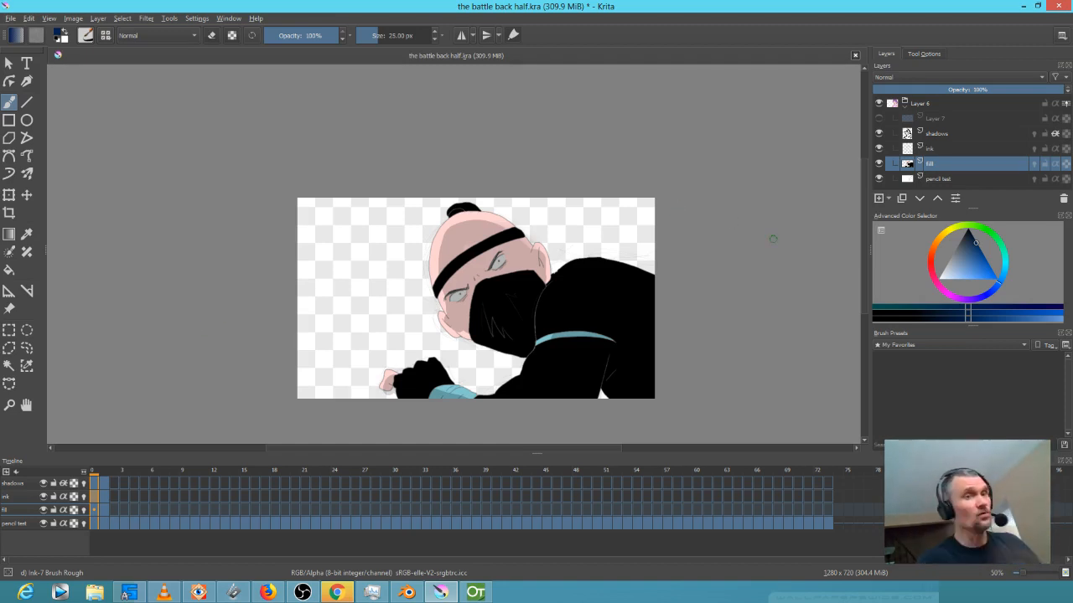
Show Layer 7 over the ninja on frame 0 and try the Luminosity blending mode on it
click(930, 120)
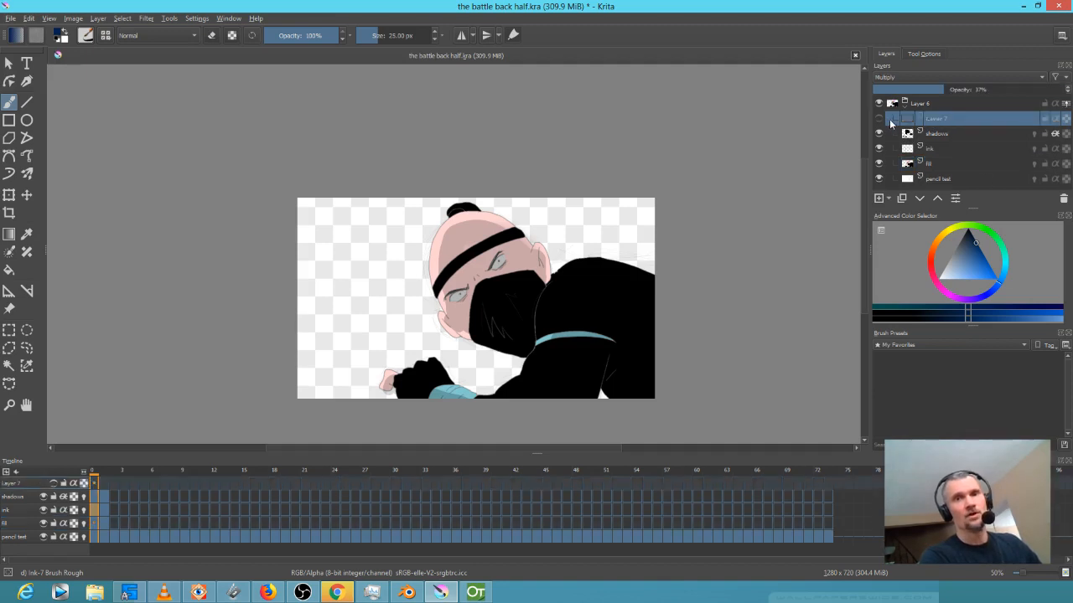
click(878, 119)
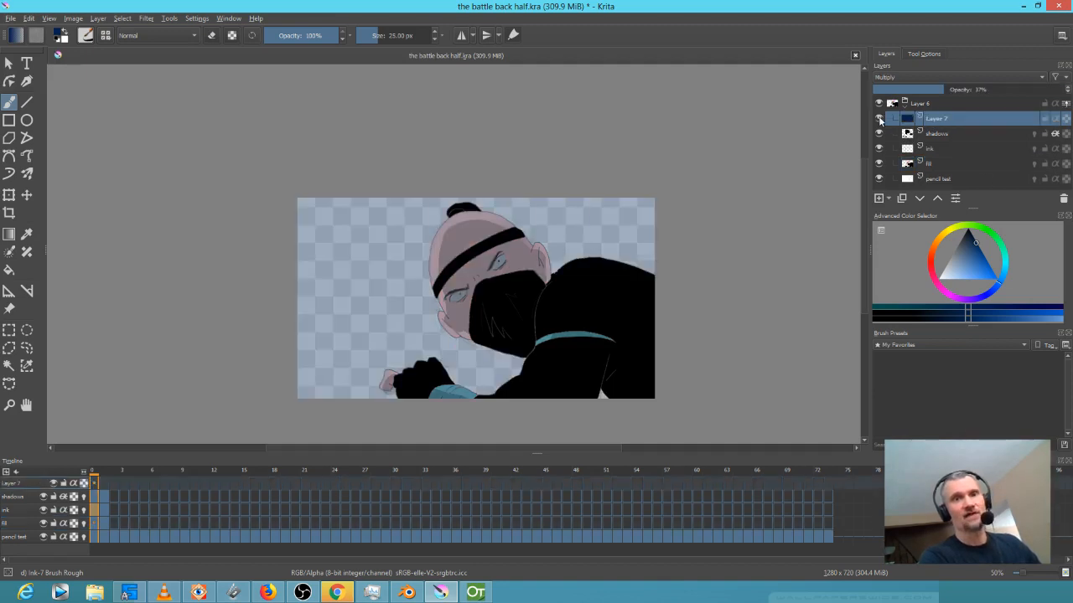
click(921, 77)
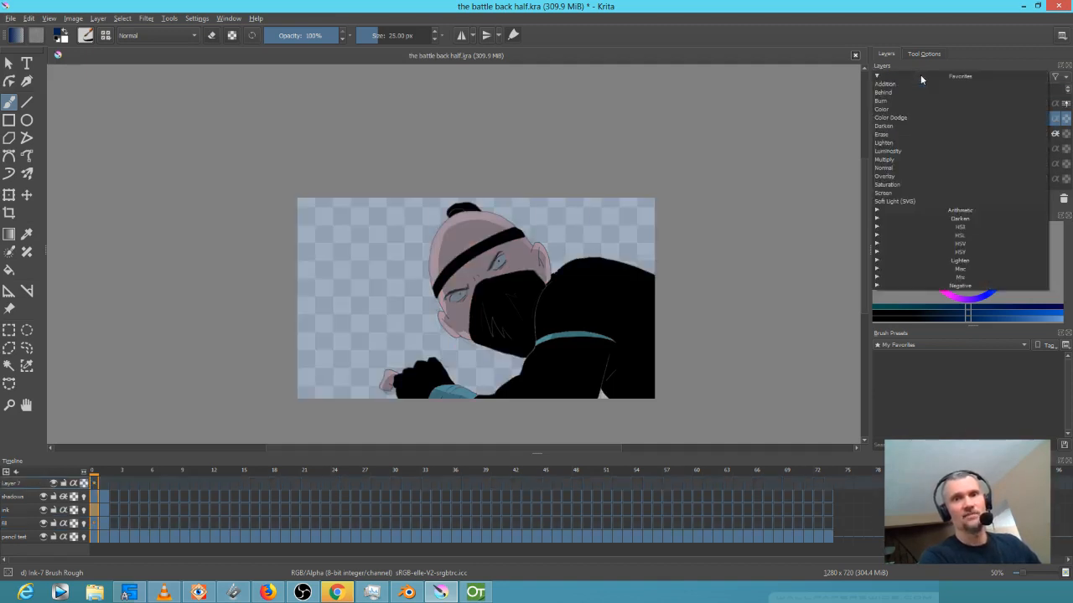
click(931, 151)
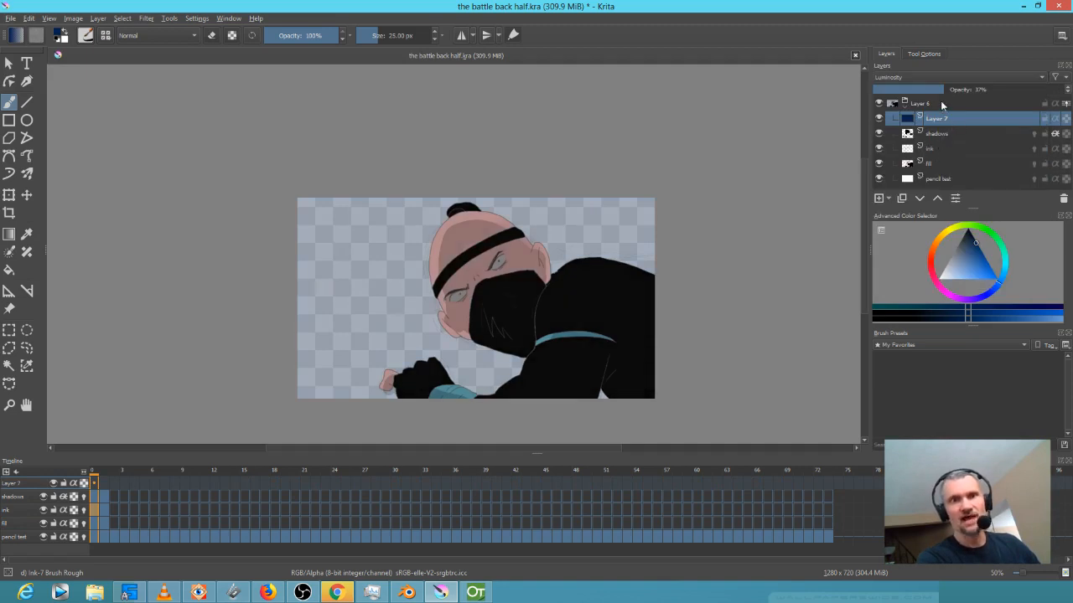
Set Layer 7's blending mode to Overlay and its opacity to 19%
click(917, 77)
click(912, 177)
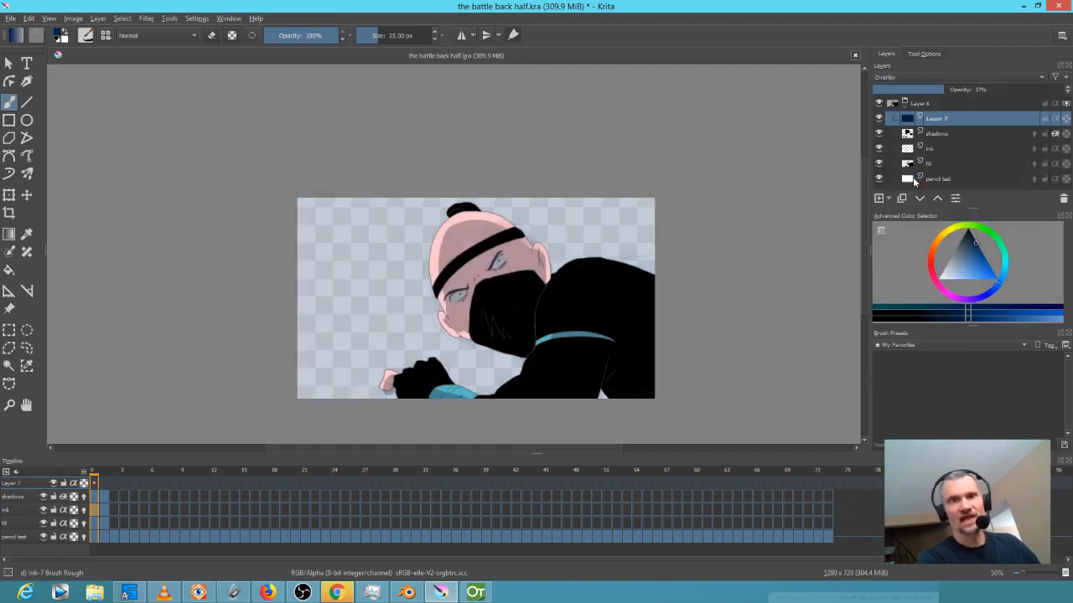
drag(964, 87, 909, 88)
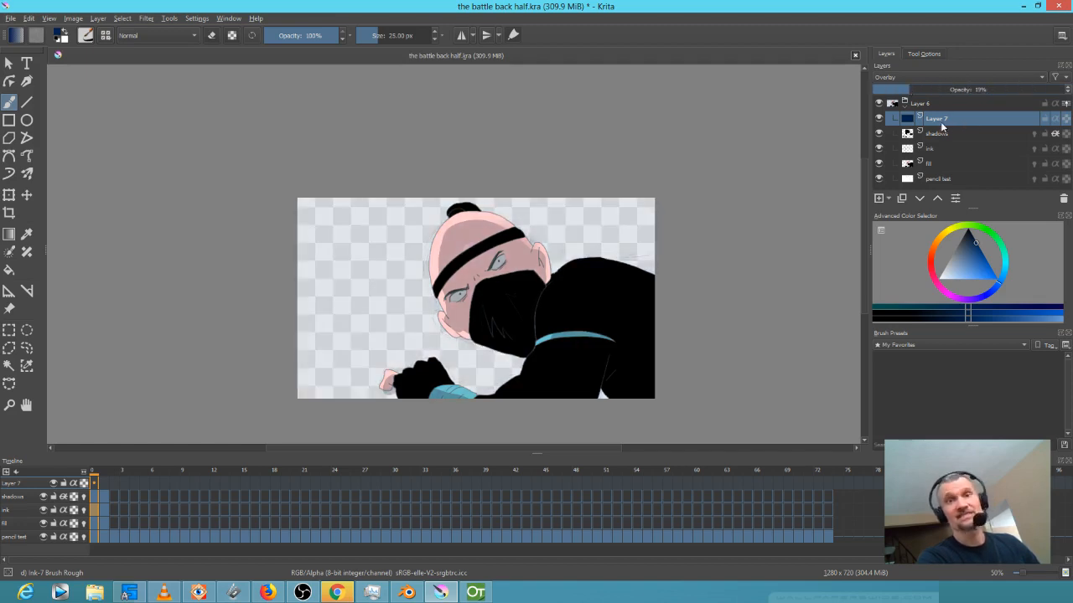
mouse_move(932, 131)
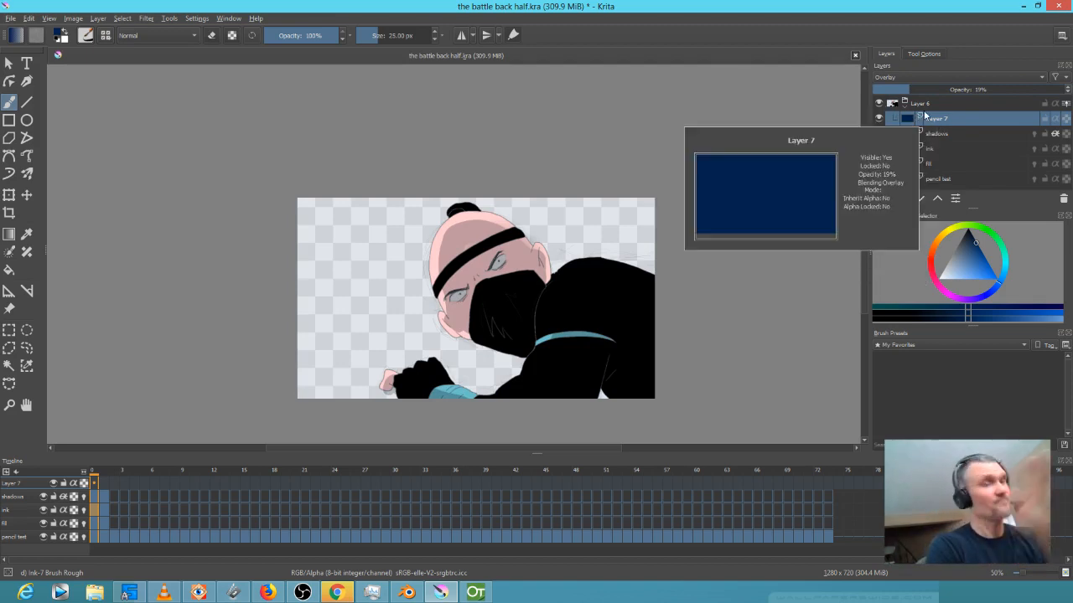
mouse_move(98, 484)
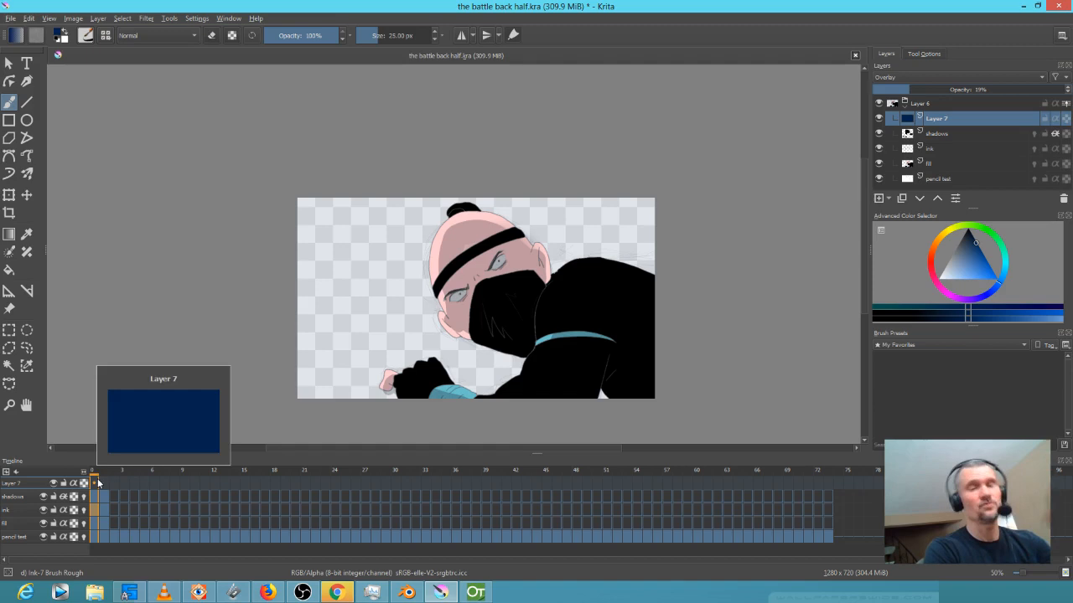
Switch to OpenToonz and look at the scene's Stage Schematic and FX Schematic
click(475, 592)
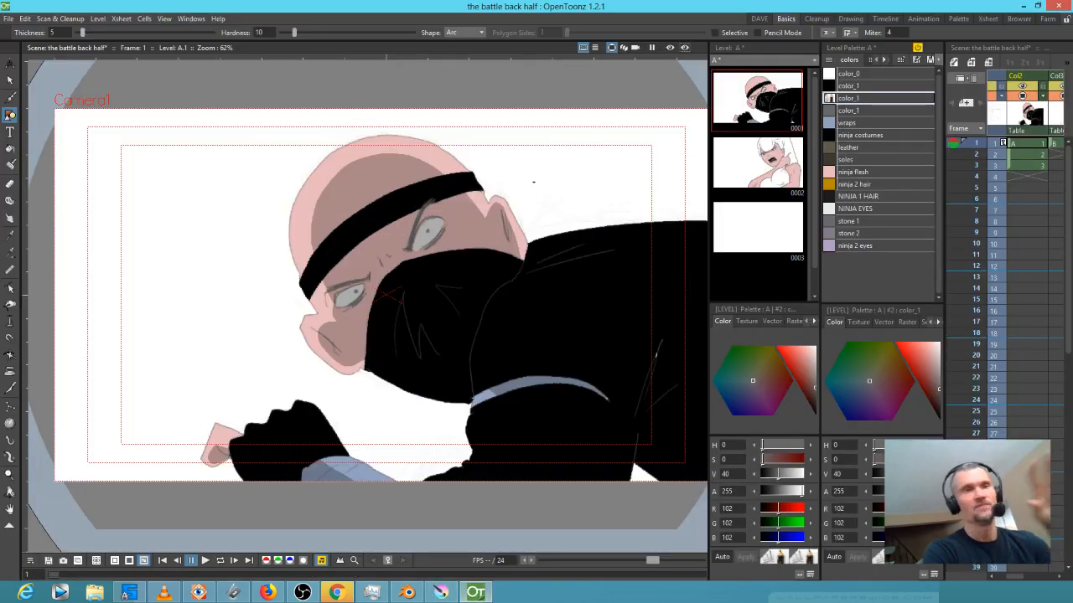
key(s)
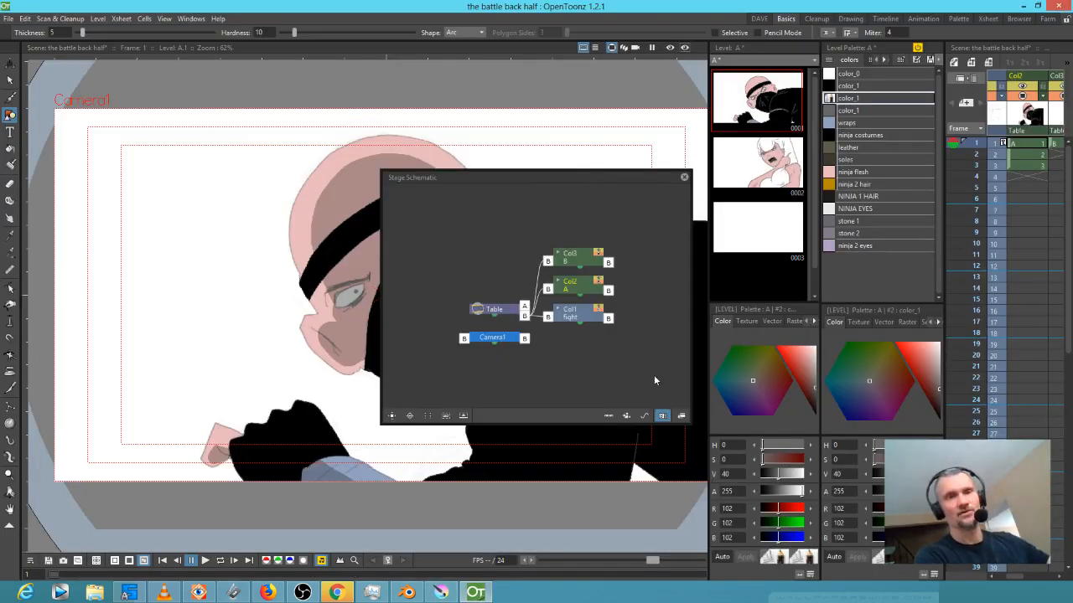
click(680, 416)
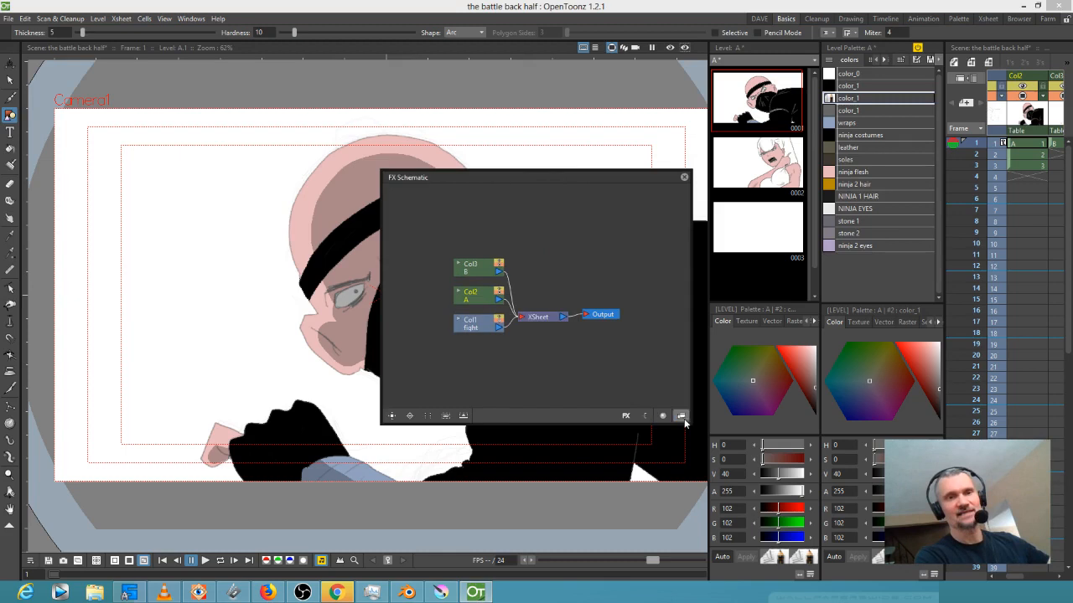
click(683, 177)
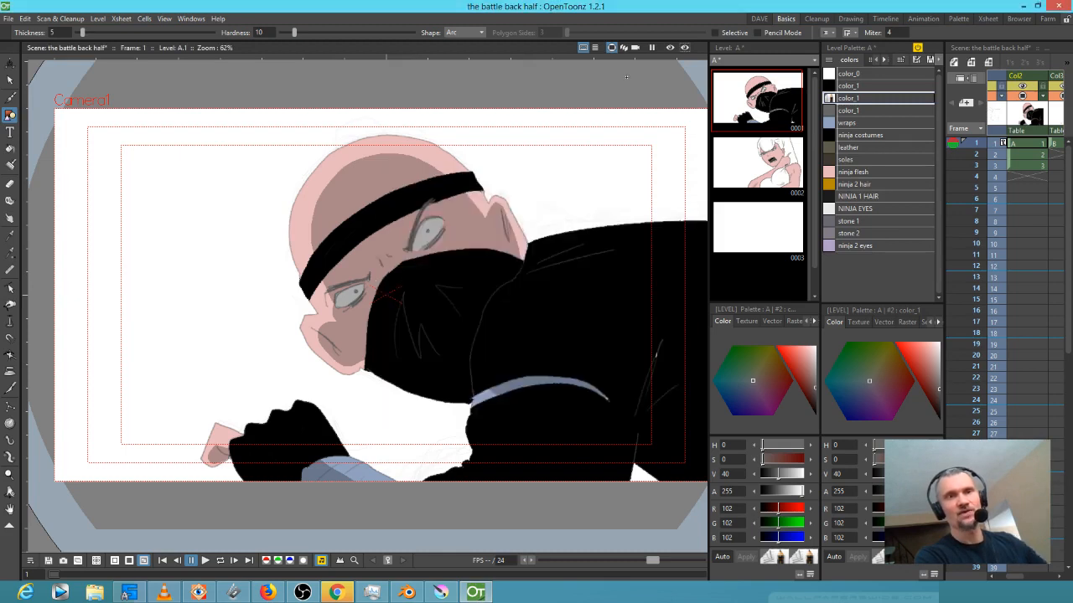
click(669, 48)
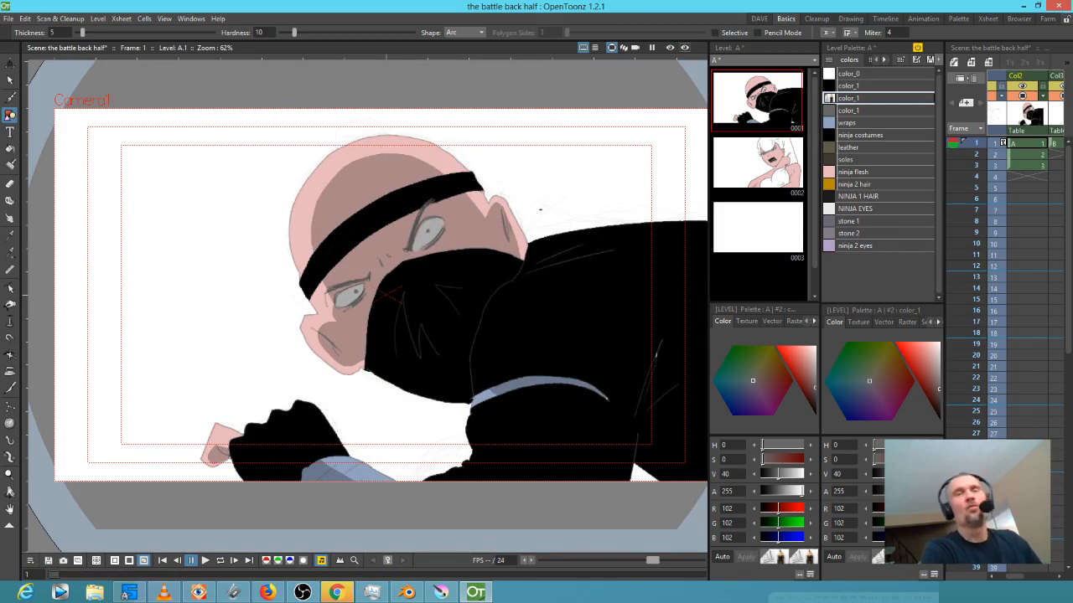
Open an additional ComboViewer window and move it off the main screen
click(192, 19)
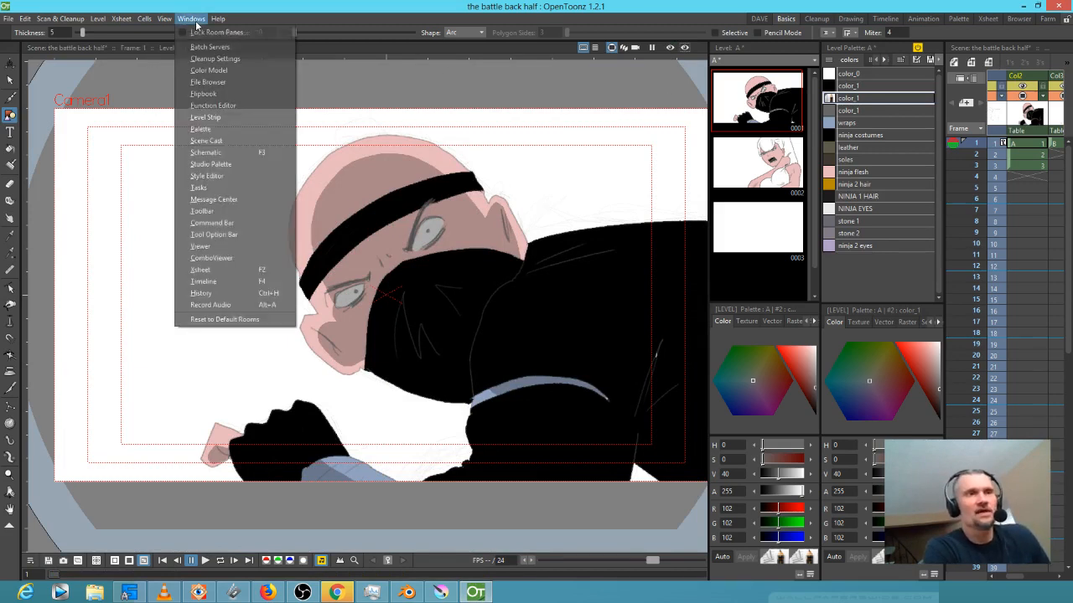
click(211, 258)
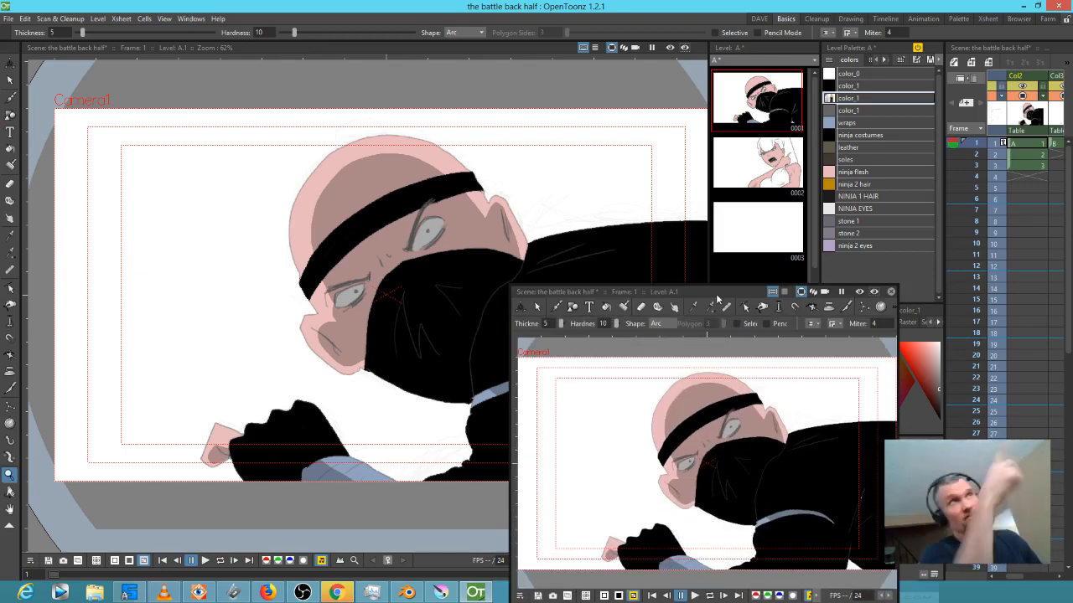
click(859, 294)
drag(728, 294, 599, 0)
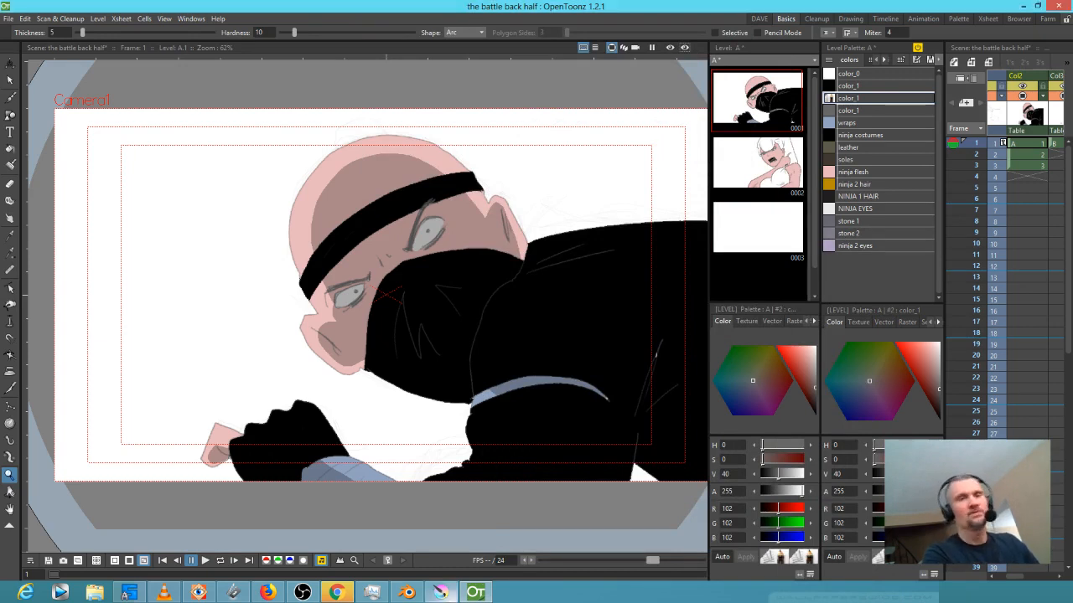
Switch to Krita and set Layer 7's opacity to 26%
click(440, 592)
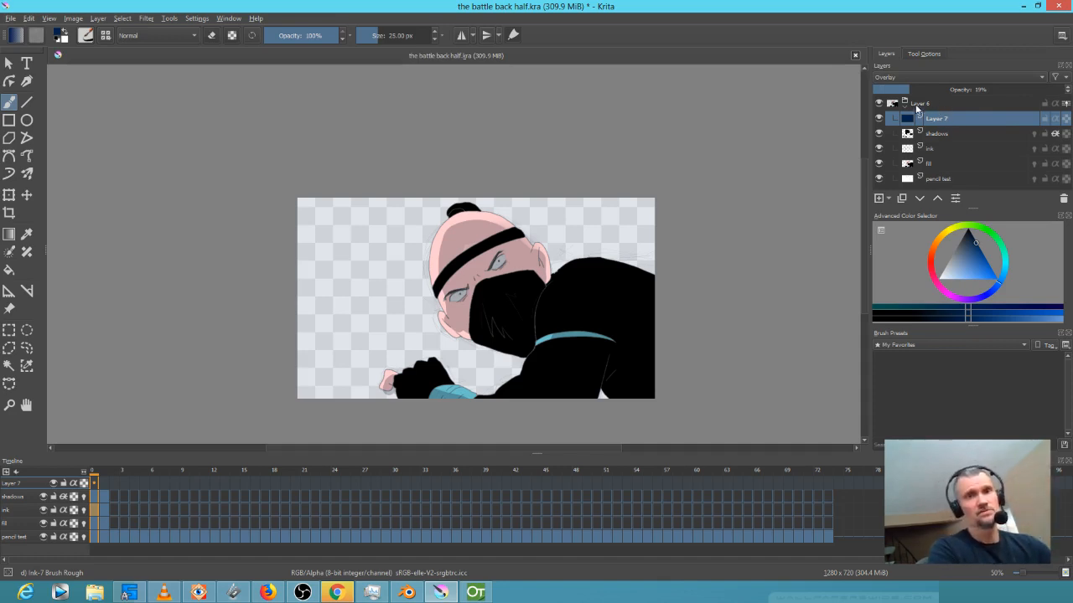
drag(910, 90, 923, 89)
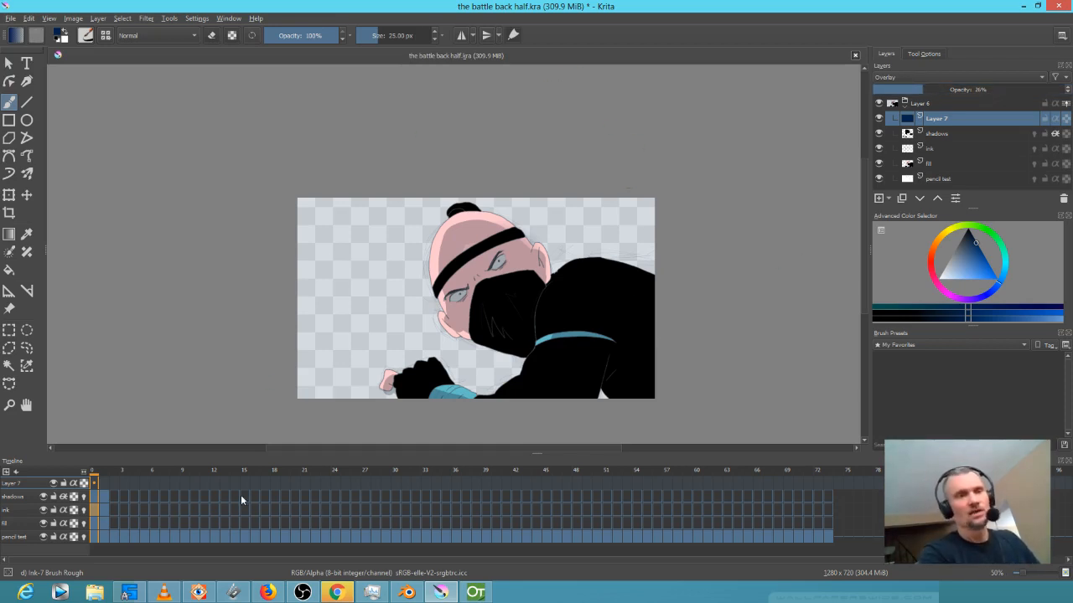
Check Krita's memory use in Task Manager, and compare the ninja frame in OpenToonz and Krita
click(373, 593)
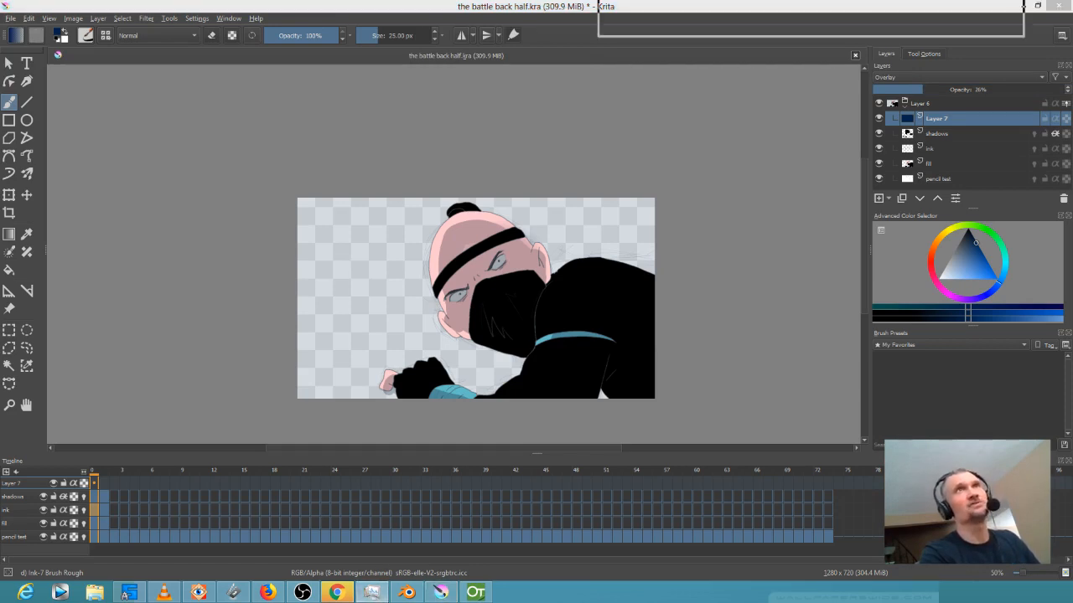
click(381, 317)
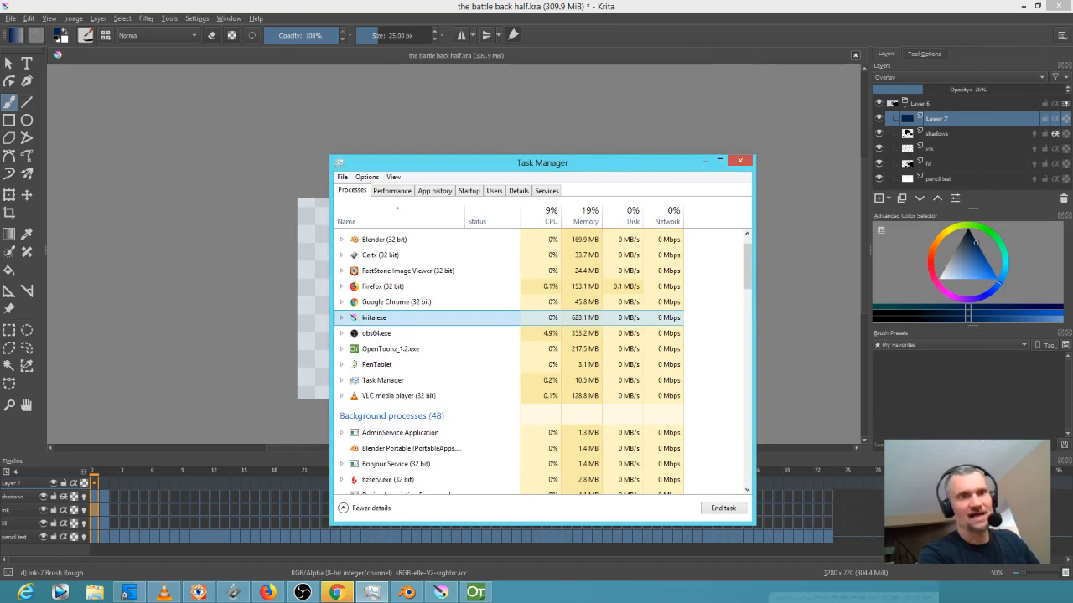
key(alt+Tab)
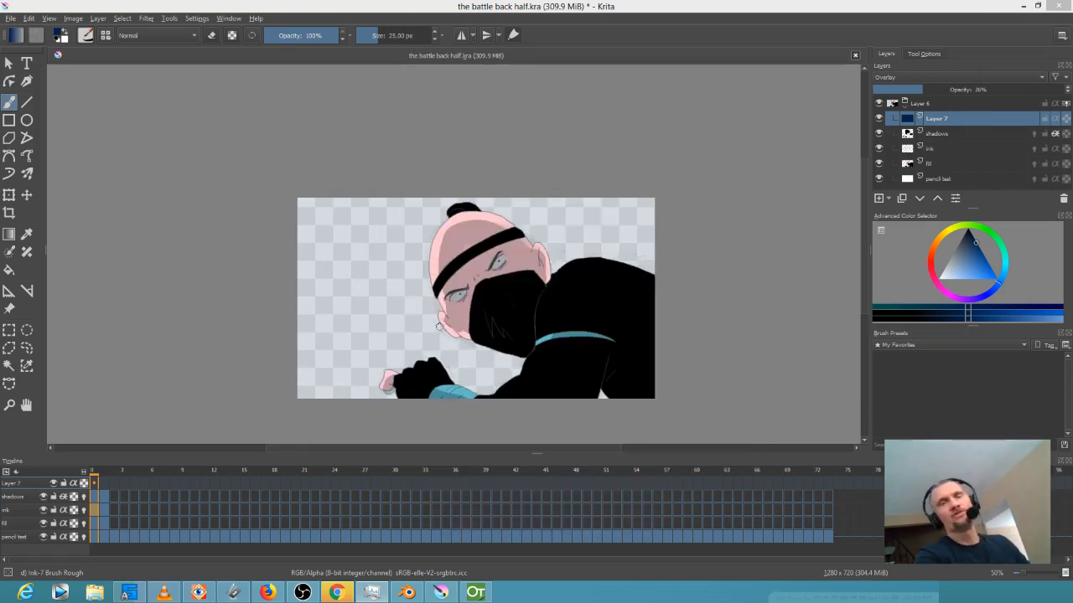
click(475, 593)
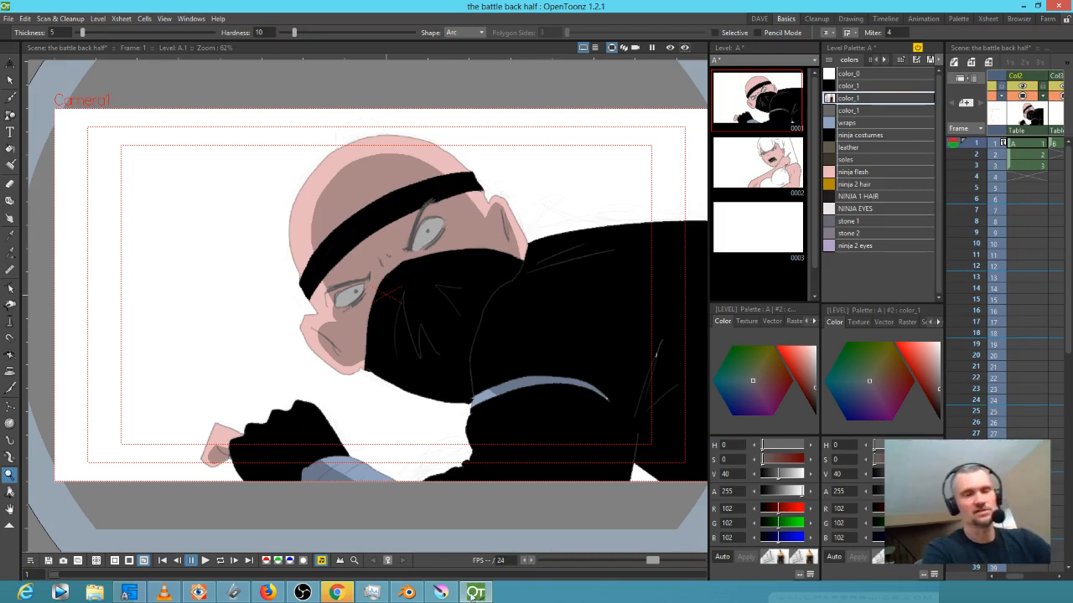
click(442, 592)
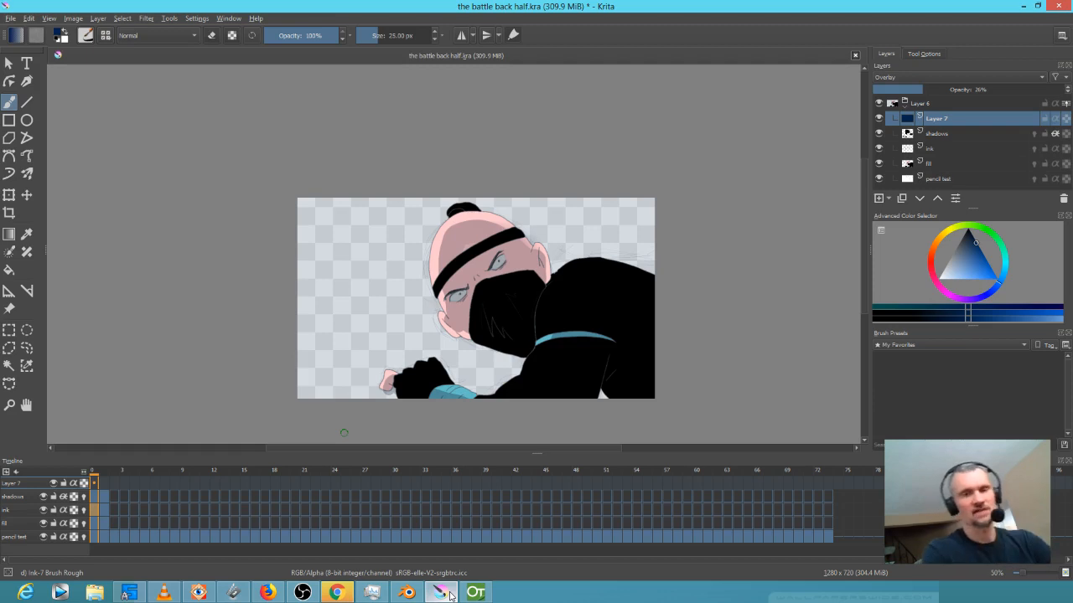
Hide Layer 7 and select the ink layer at frame 2 of the pencil test
drag(99, 477, 153, 485)
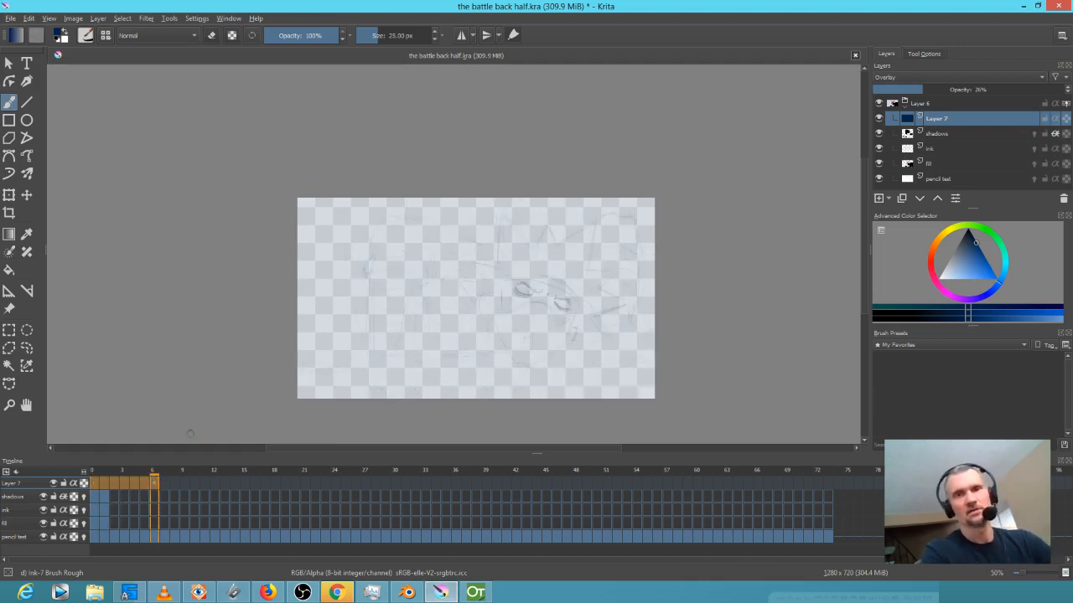
click(878, 118)
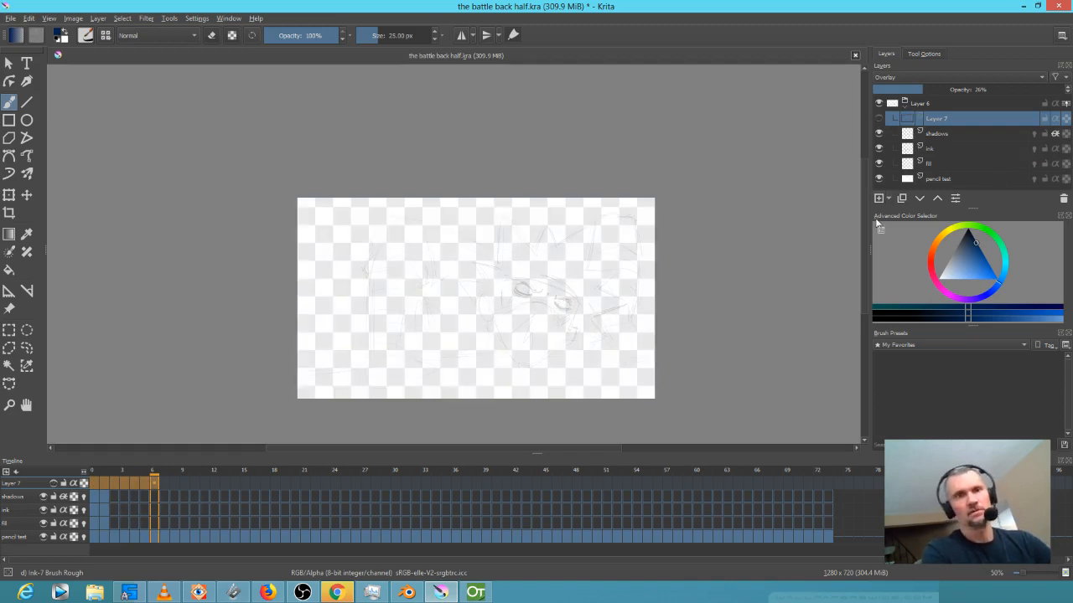
click(109, 492)
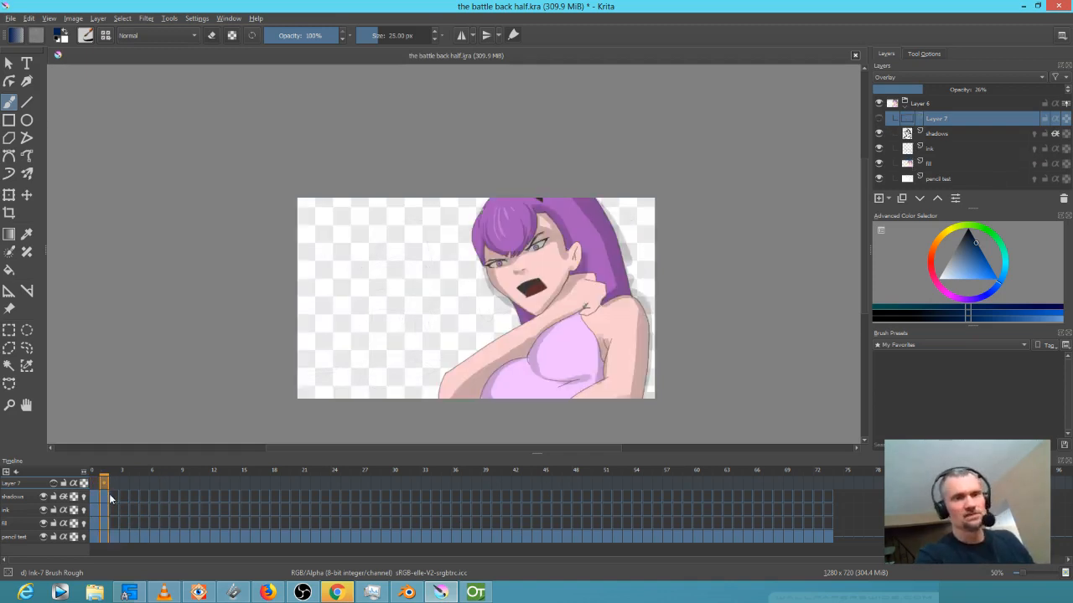
click(19, 511)
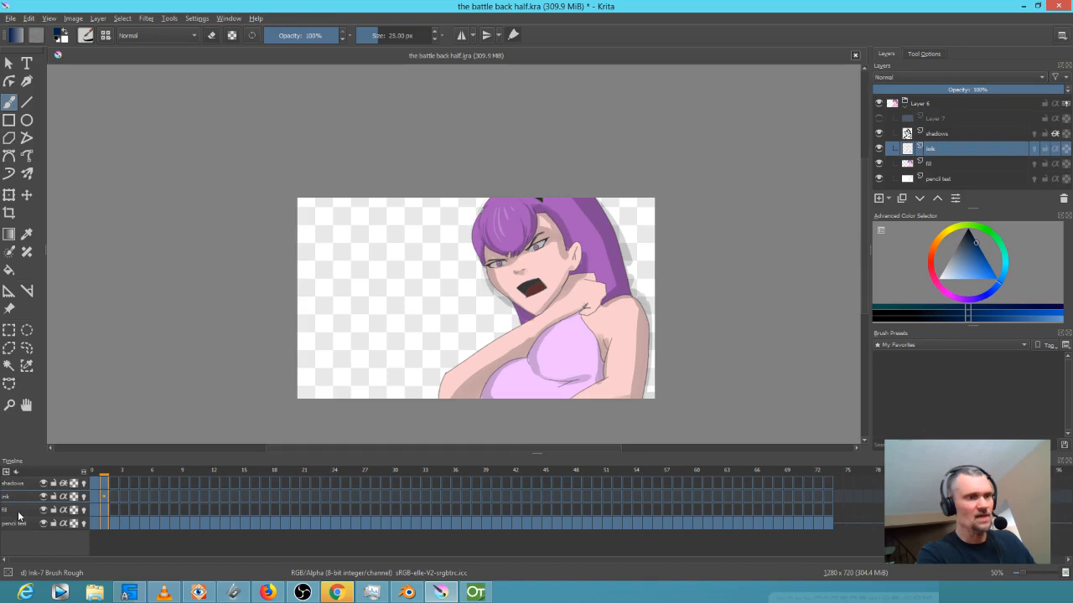
click(114, 494)
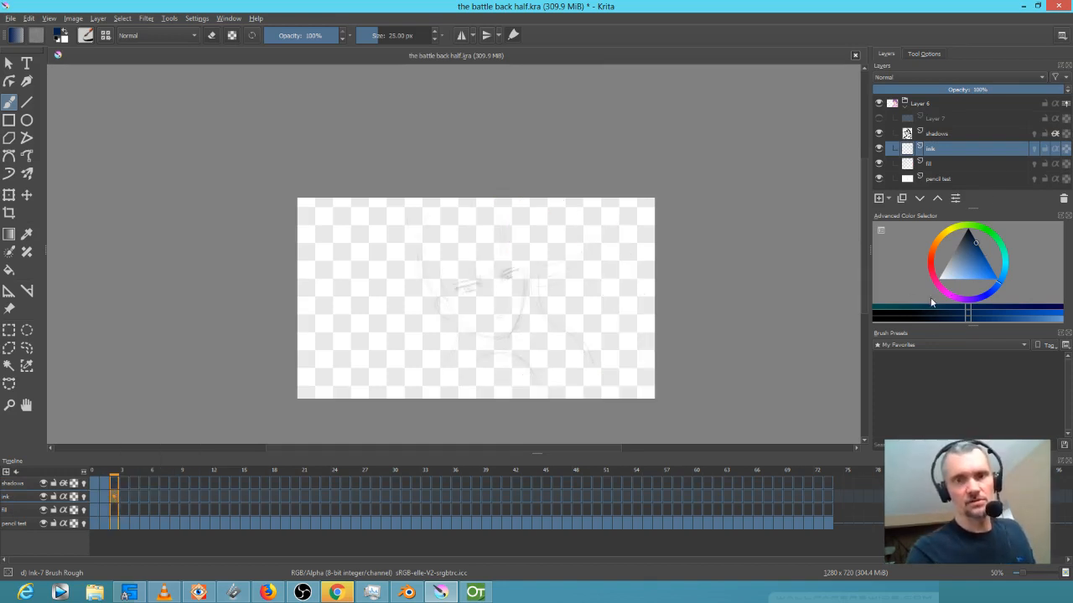
Browse the brush presets under the FX tag and the artist's own custom tag
click(920, 342)
click(919, 343)
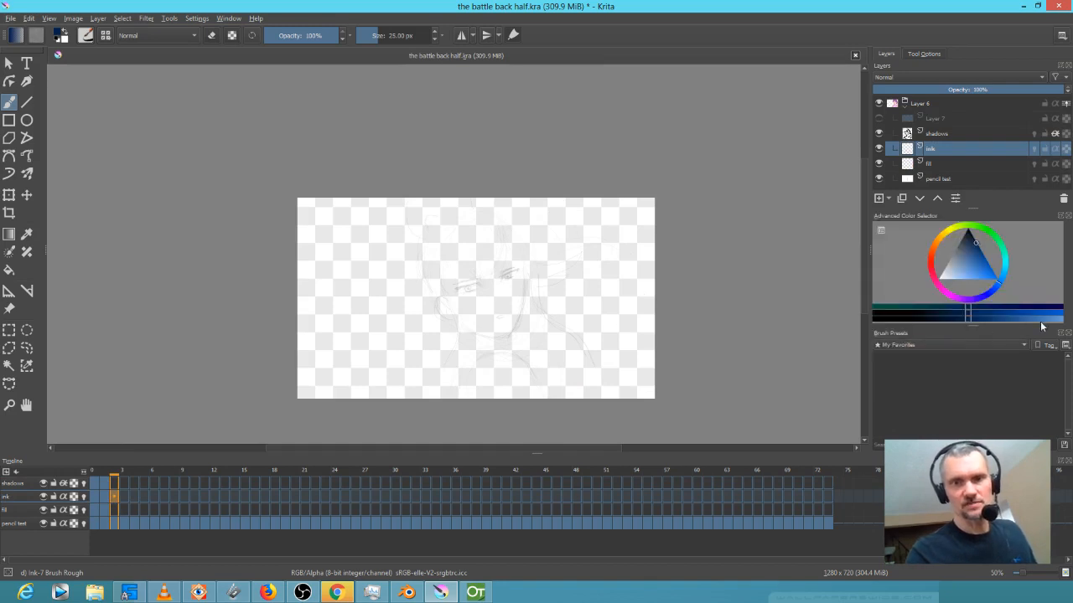
click(935, 344)
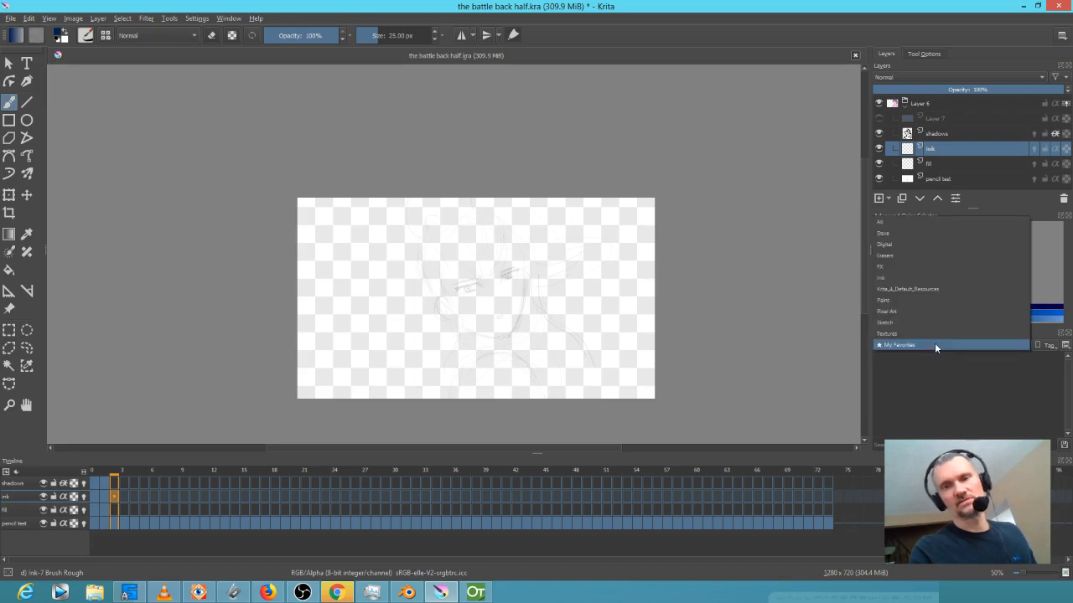
click(936, 344)
click(932, 345)
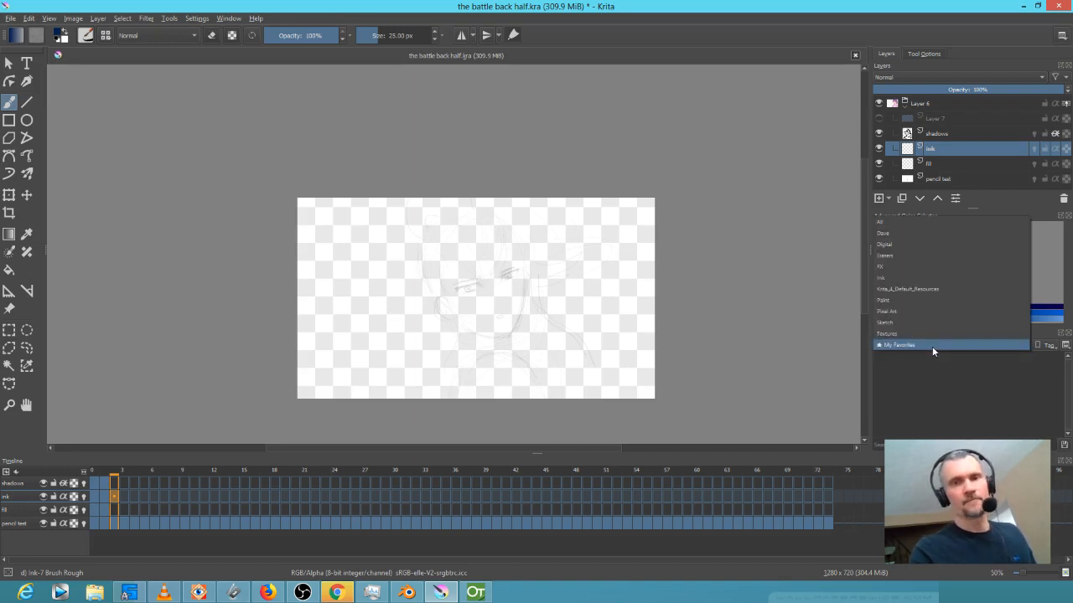
click(937, 267)
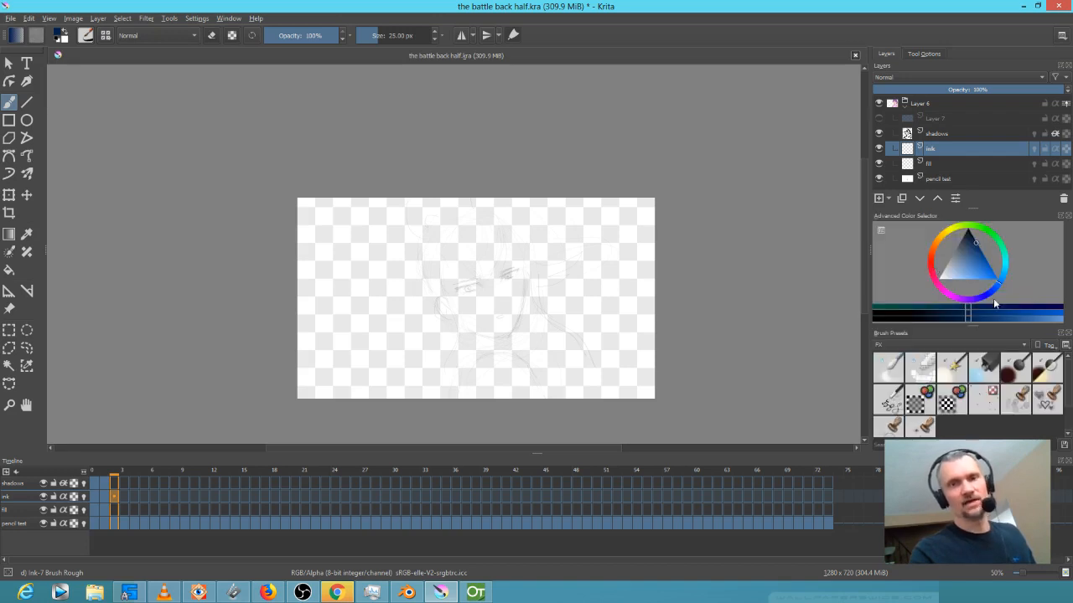
click(939, 346)
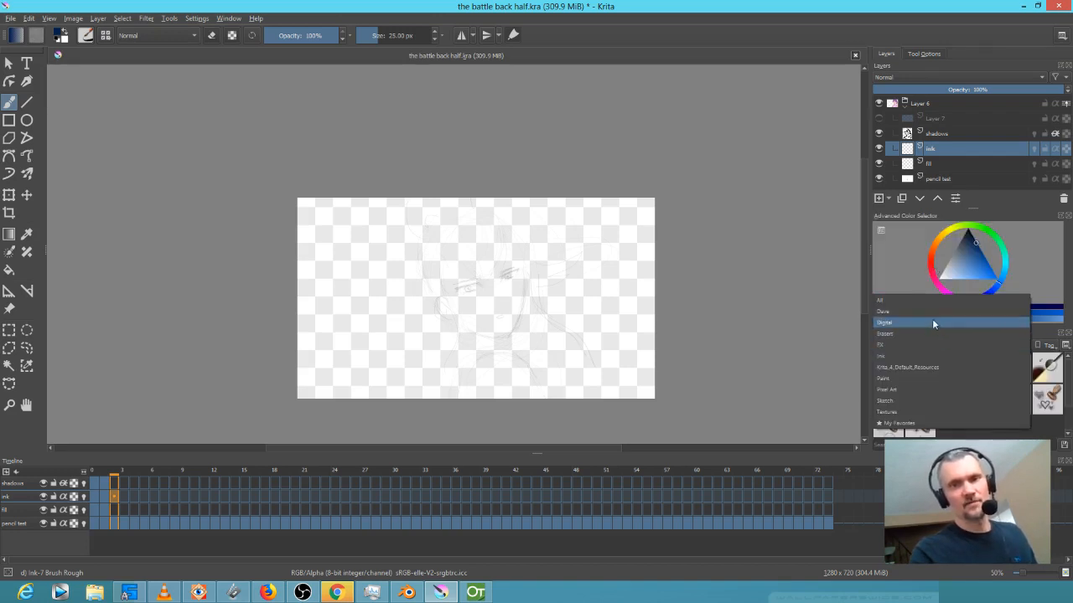
click(933, 312)
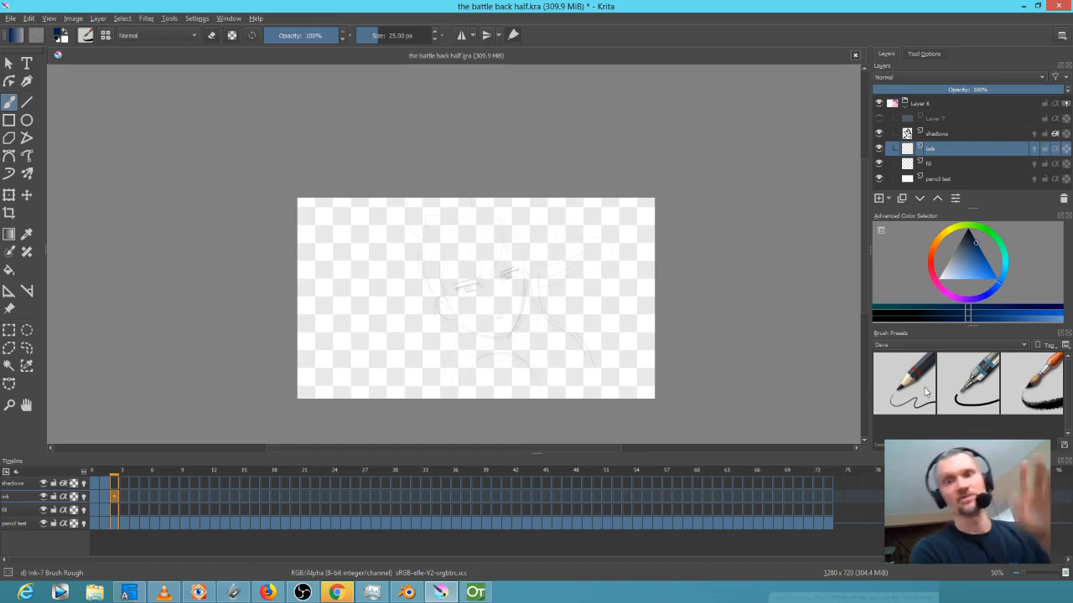
Look through the range of brush presets under the Krita_4_Default_Resources tag
click(905, 345)
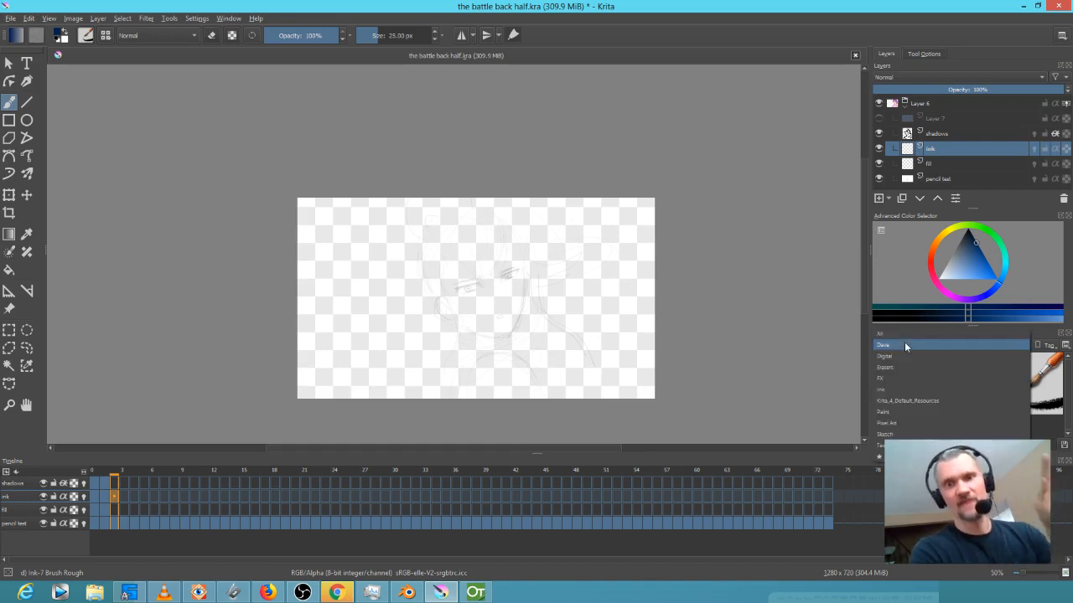
click(903, 400)
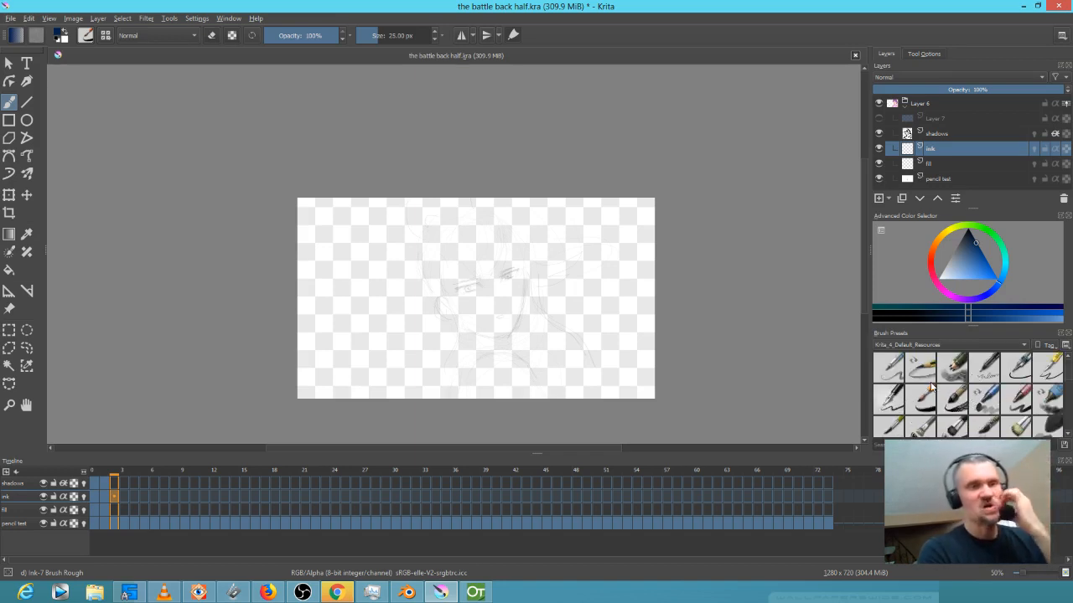
mouse_move(931, 386)
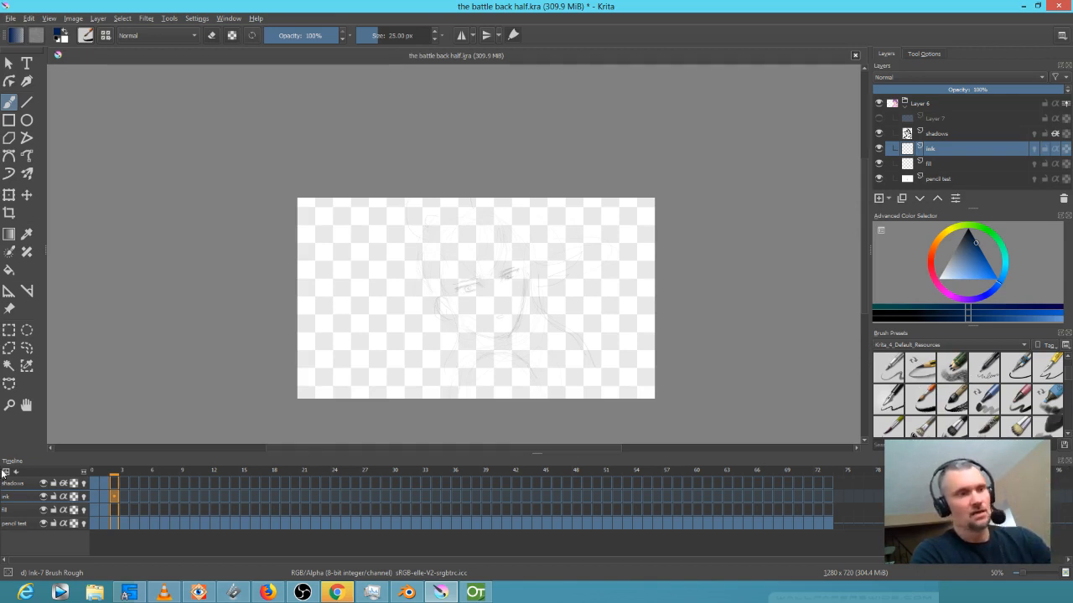
drag(168, 459, 178, 519)
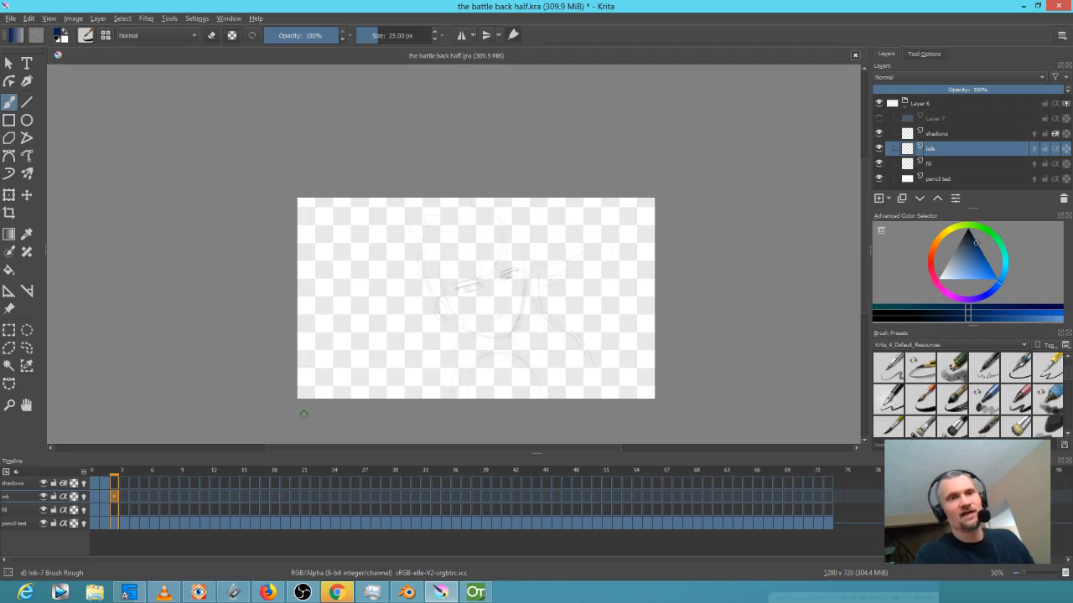
scroll(393, 300, up, 2)
scroll(473, 293, down, 1)
drag(530, 291, 472, 242)
scroll(474, 254, up, 1)
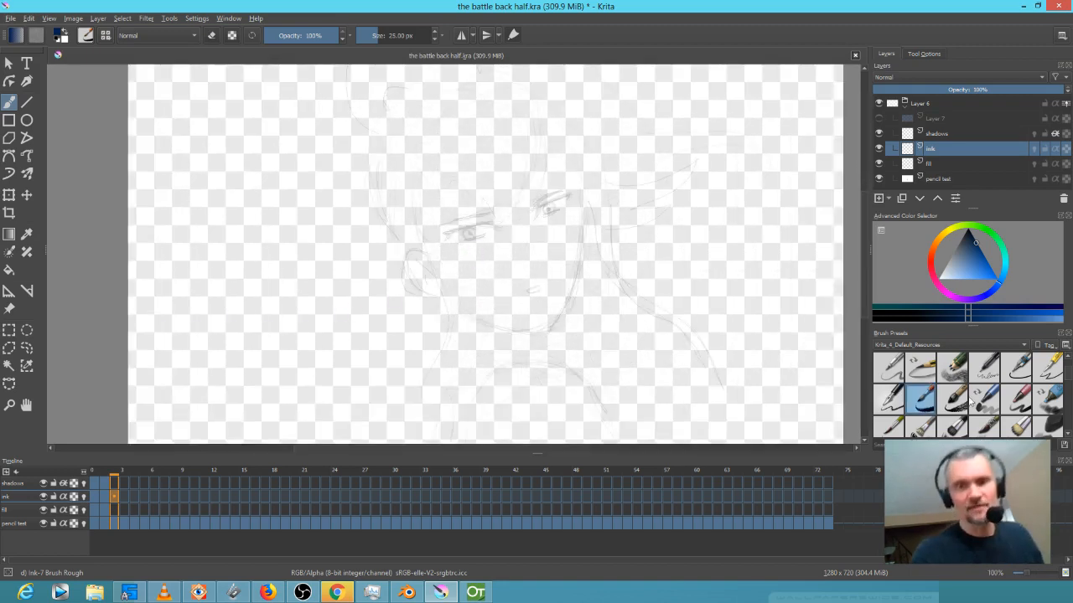
scroll(1069, 384, down, 1)
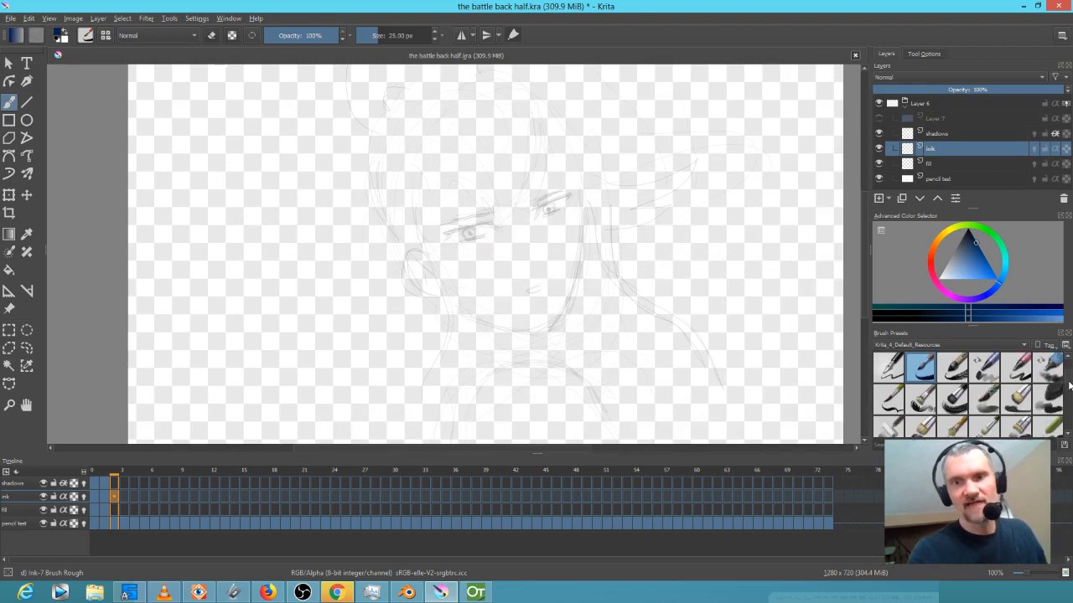
scroll(1069, 383, up, 1)
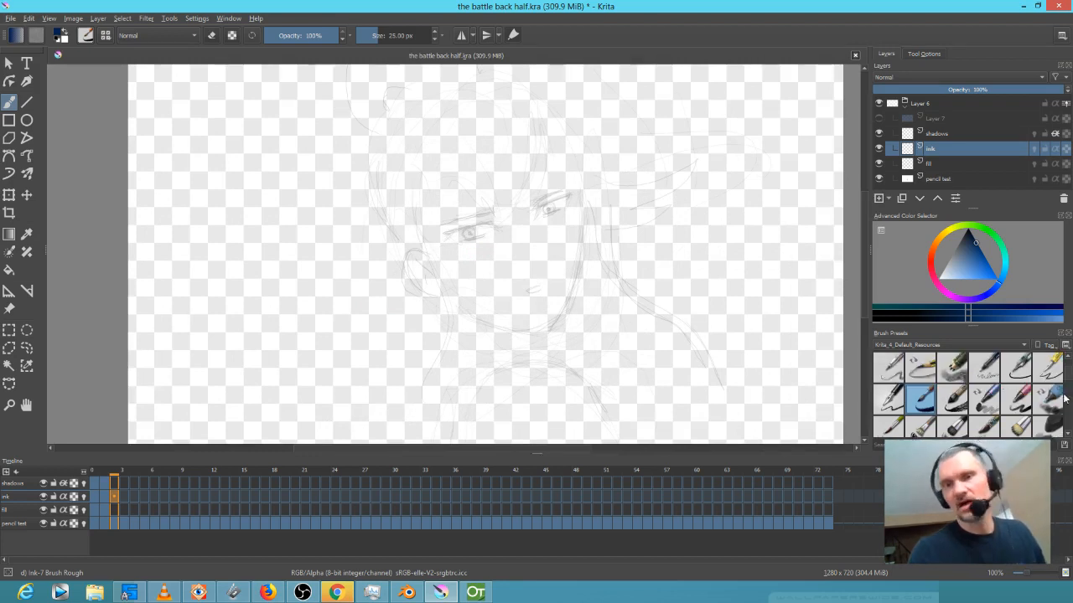
scroll(1068, 386, down, 3)
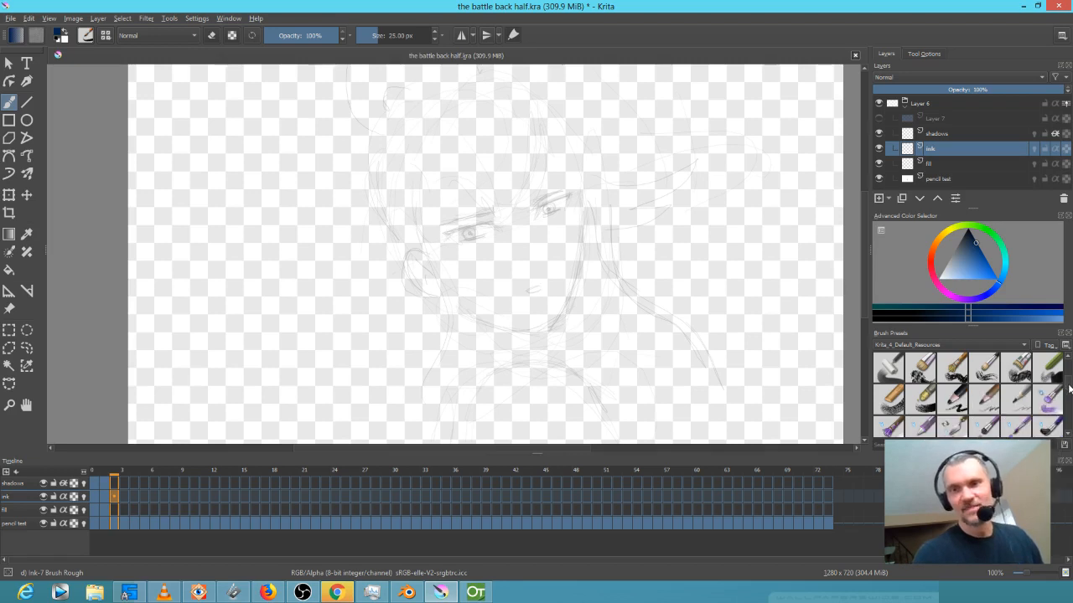
scroll(1070, 391, down, 1)
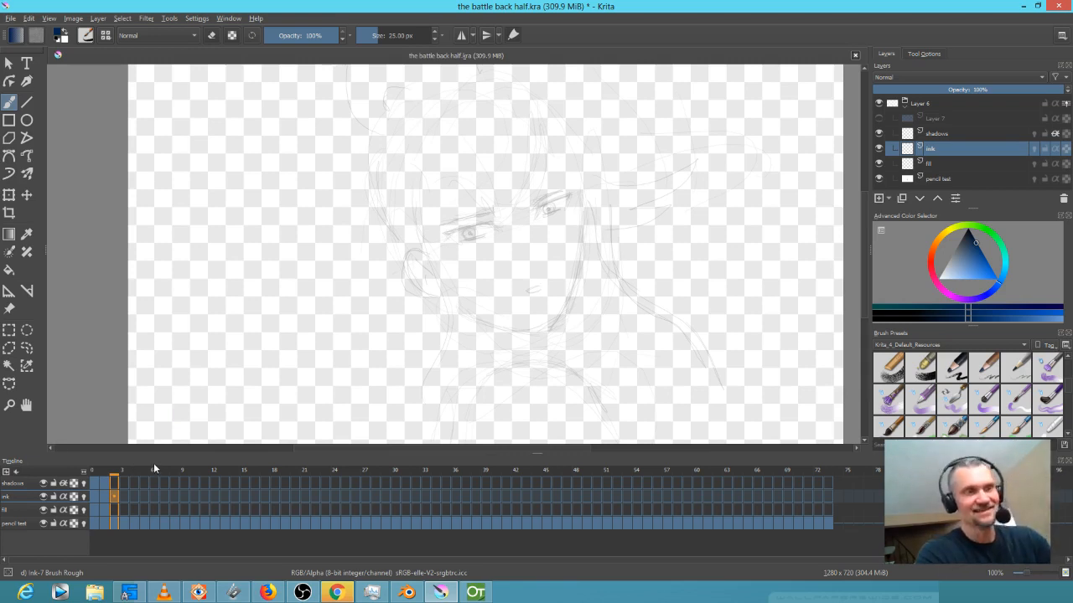
drag(153, 463, 154, 530)
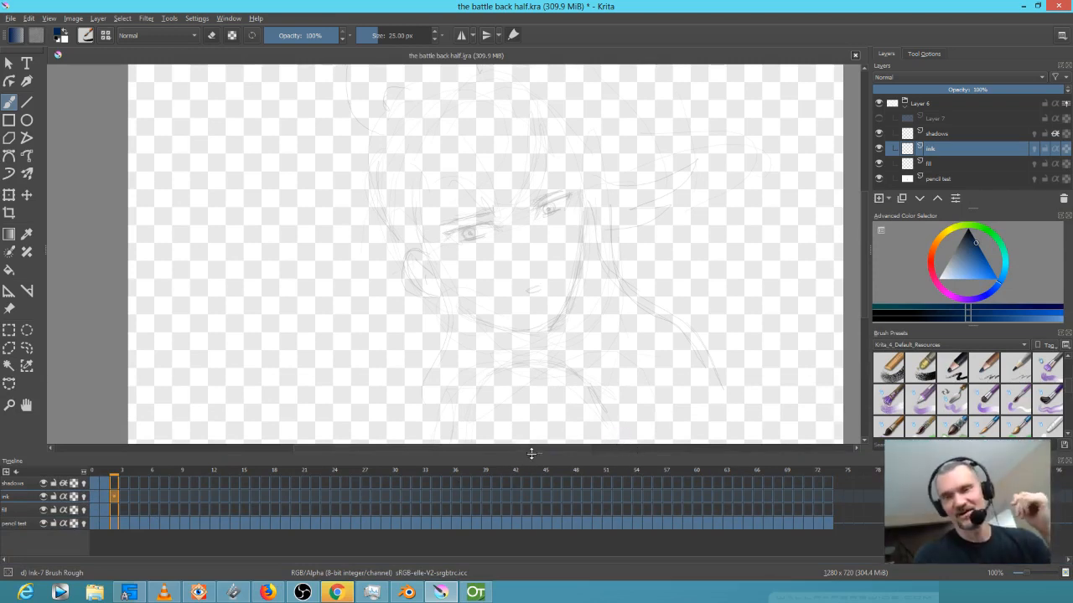
Choose the Pencil-2 brush from the custom preset tag and test it with a wavy stroke beside the sketched face
click(937, 346)
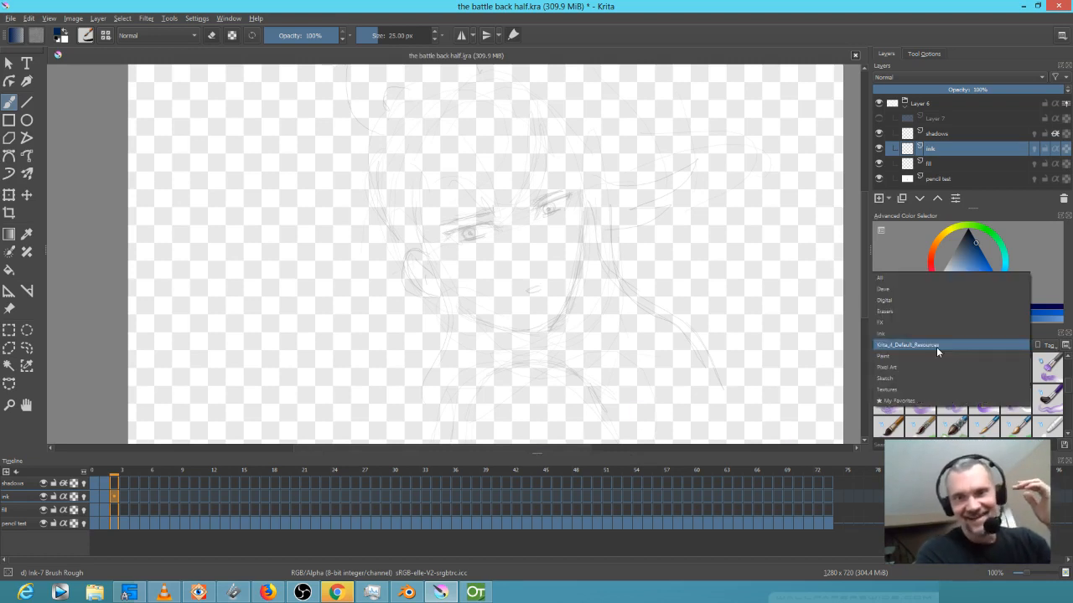
click(946, 288)
click(905, 387)
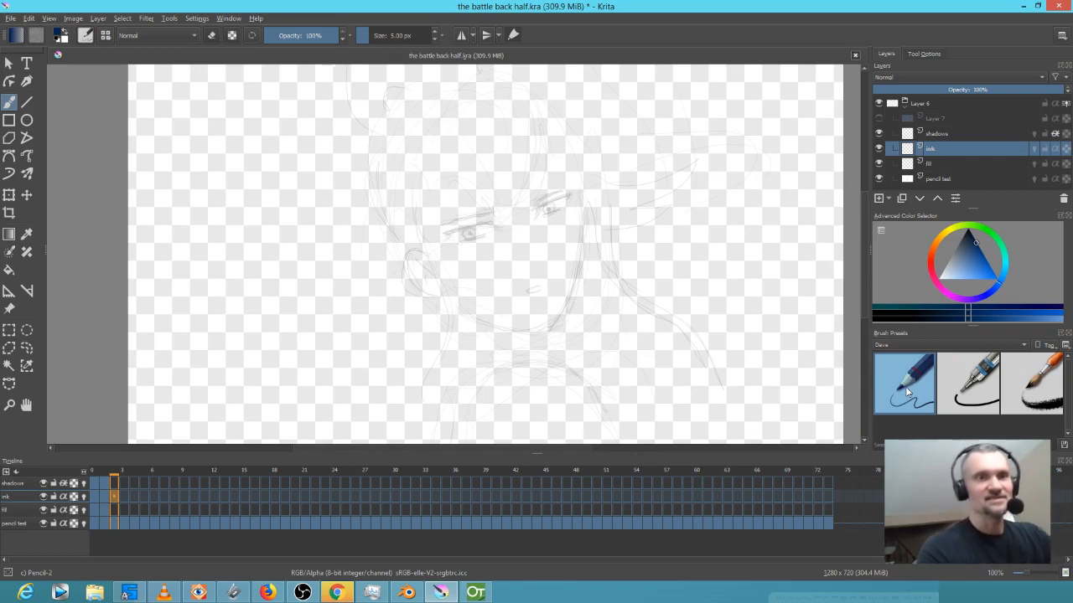
drag(671, 306, 742, 339)
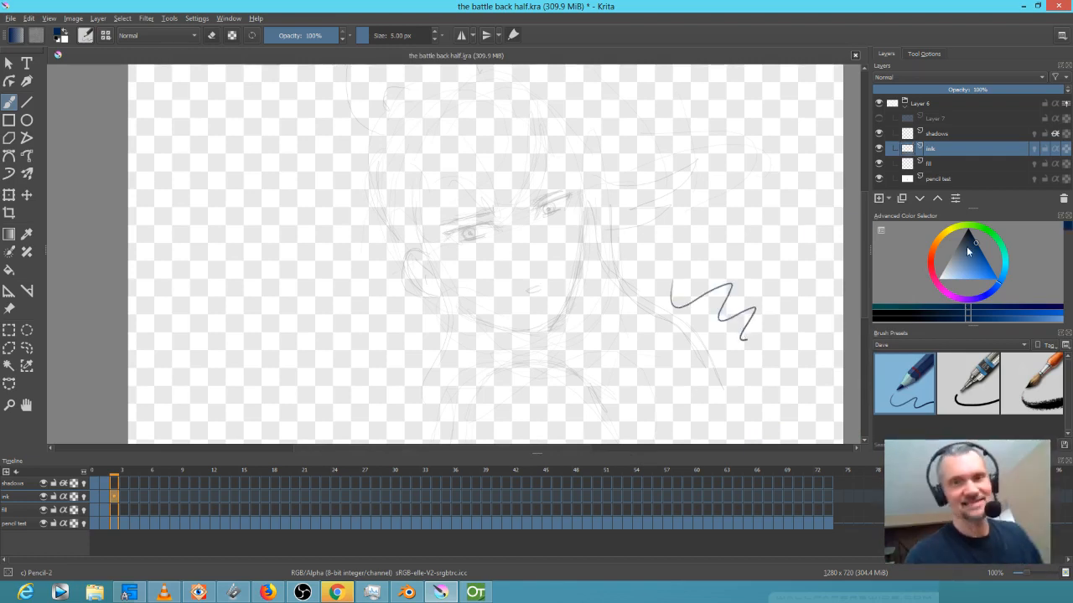
Set the brush colour to dark grey and undo the wavy test stroke
click(970, 244)
mouse_move(972, 242)
mouse_down()
mouse_move(981, 235)
mouse_move(960, 238)
mouse_up()
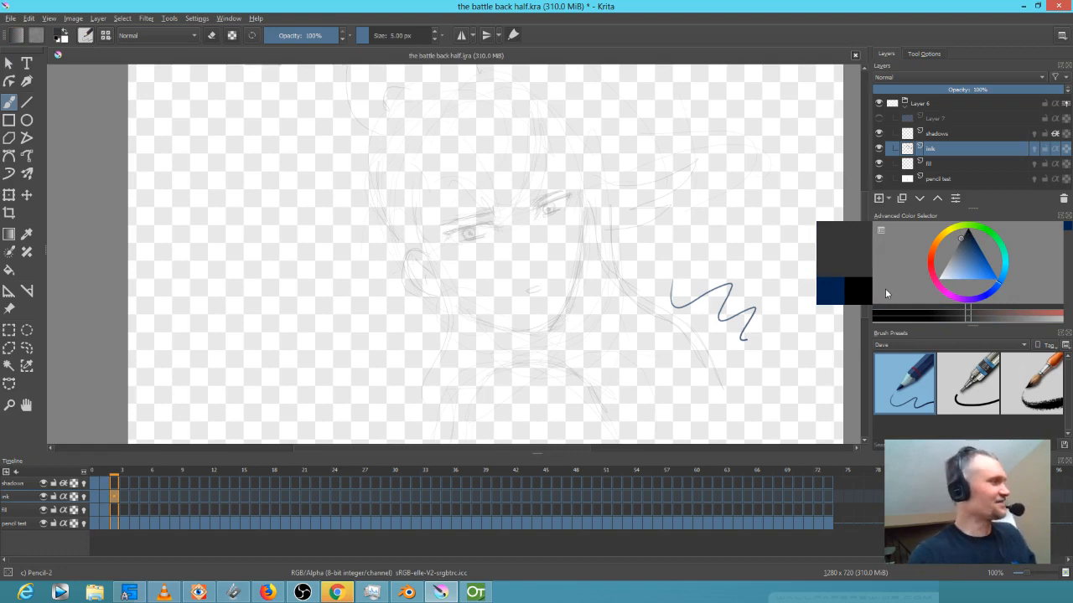
key(ctrl+z)
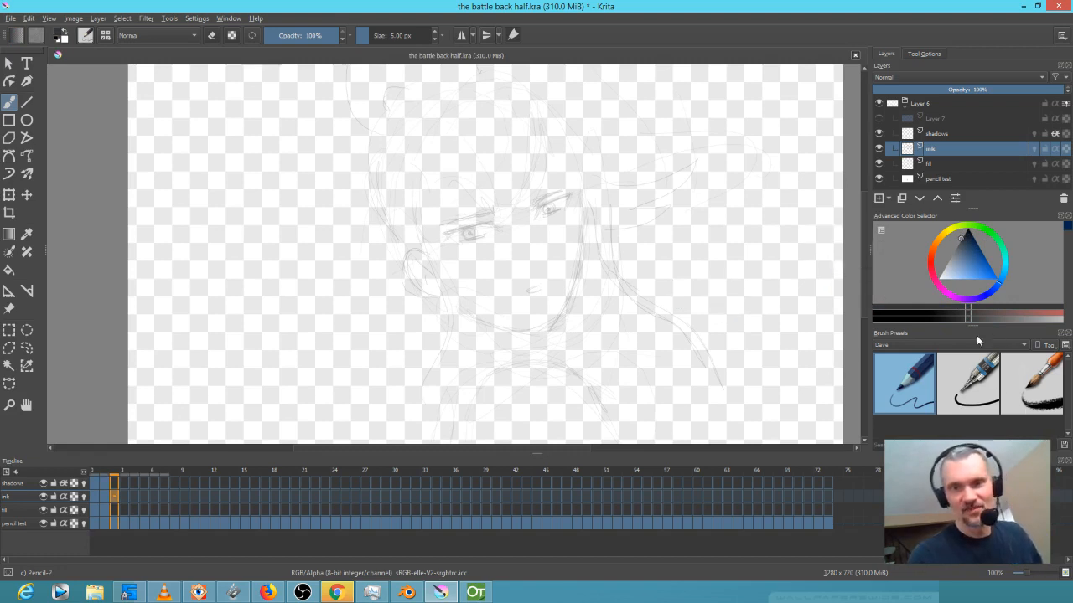
Show the My Favorites brush presets and select the Pencil-3 Large 4B brush
click(942, 344)
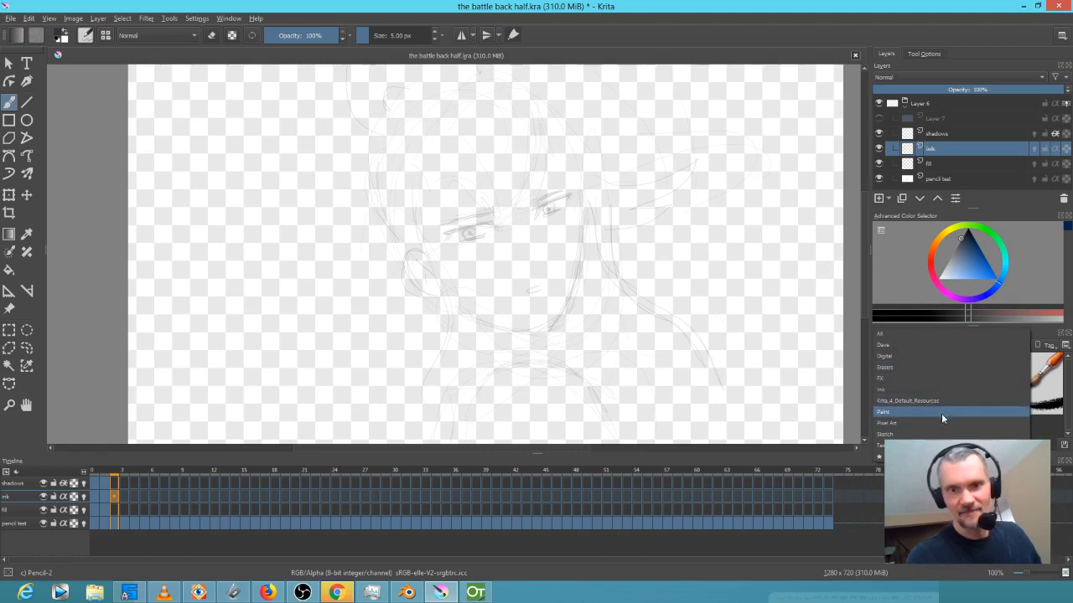
click(932, 446)
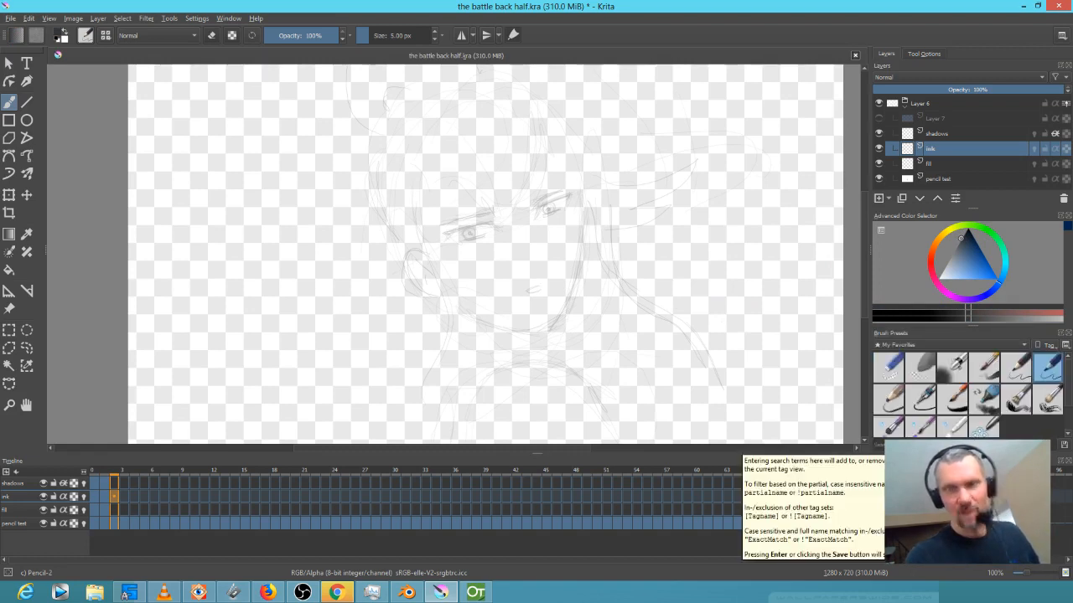
click(912, 346)
click(912, 346)
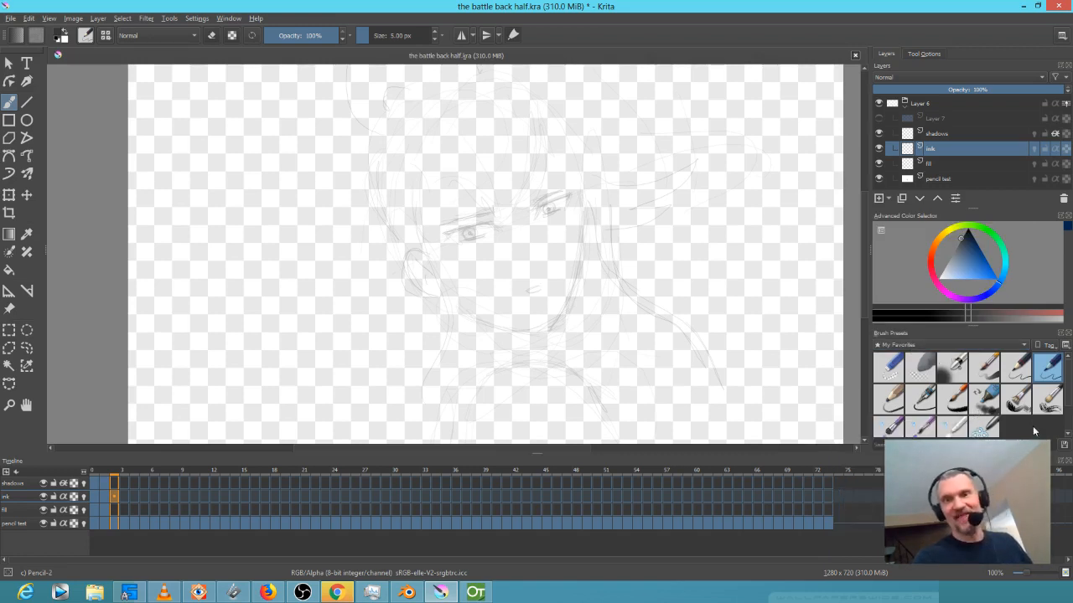
click(890, 402)
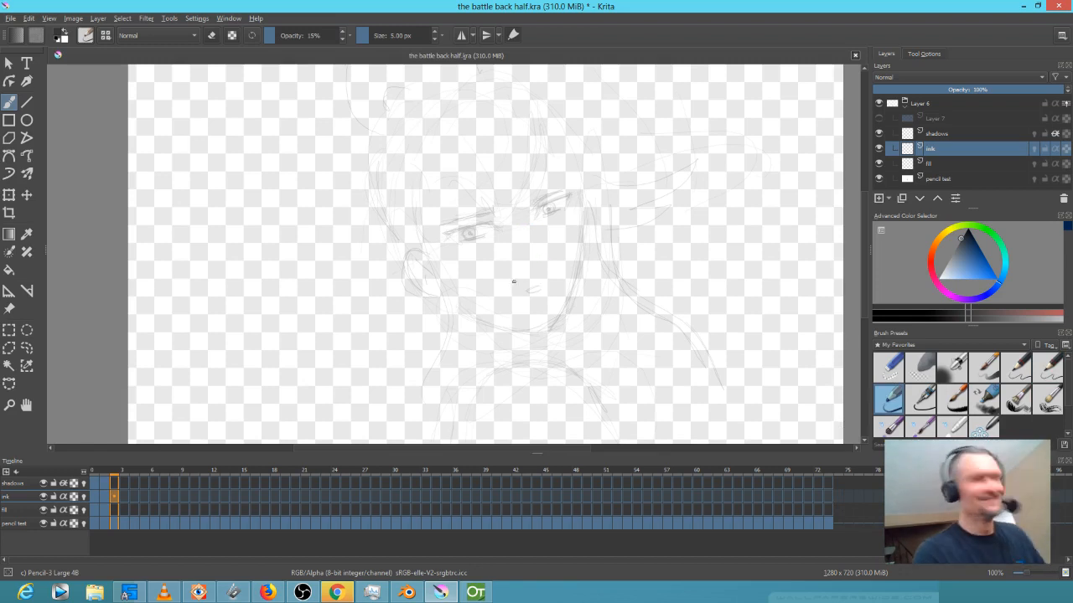
Draw both eyes with lids, irises and pupils, plus thick dark eyebrows, over the pencil sketch on the ink layer
scroll(511, 283, up, 3)
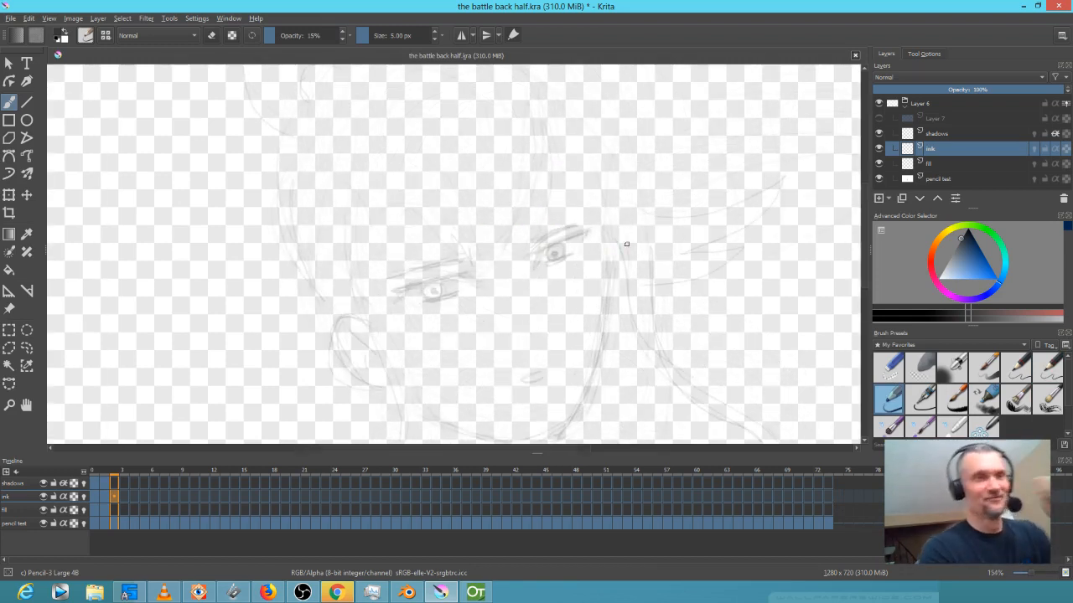
drag(111, 470, 111, 475)
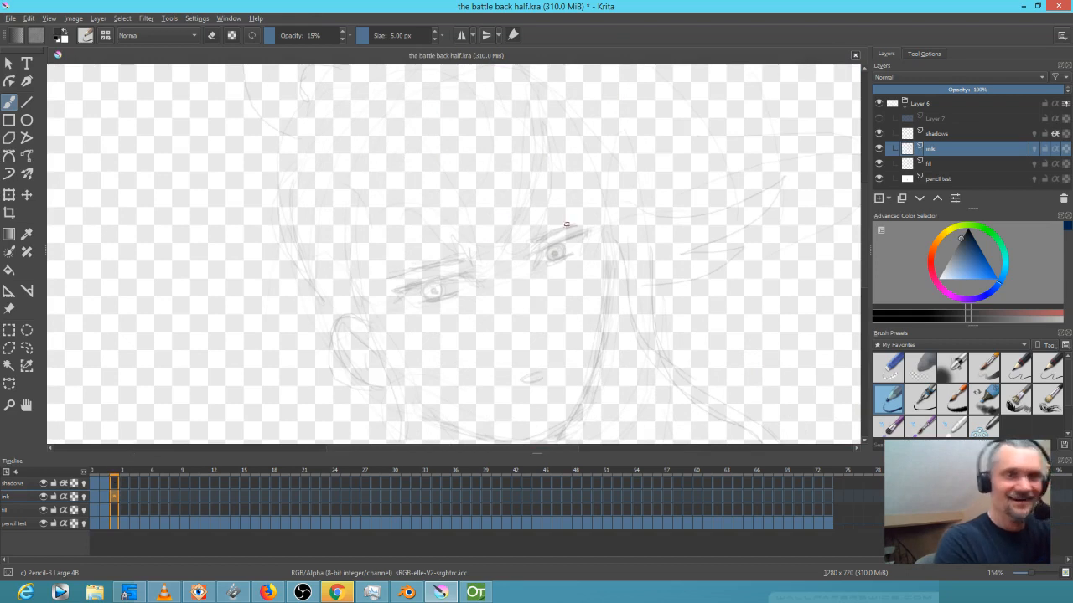
mouse_move(525, 257)
mouse_down()
mouse_move(594, 231)
mouse_move(533, 265)
mouse_up()
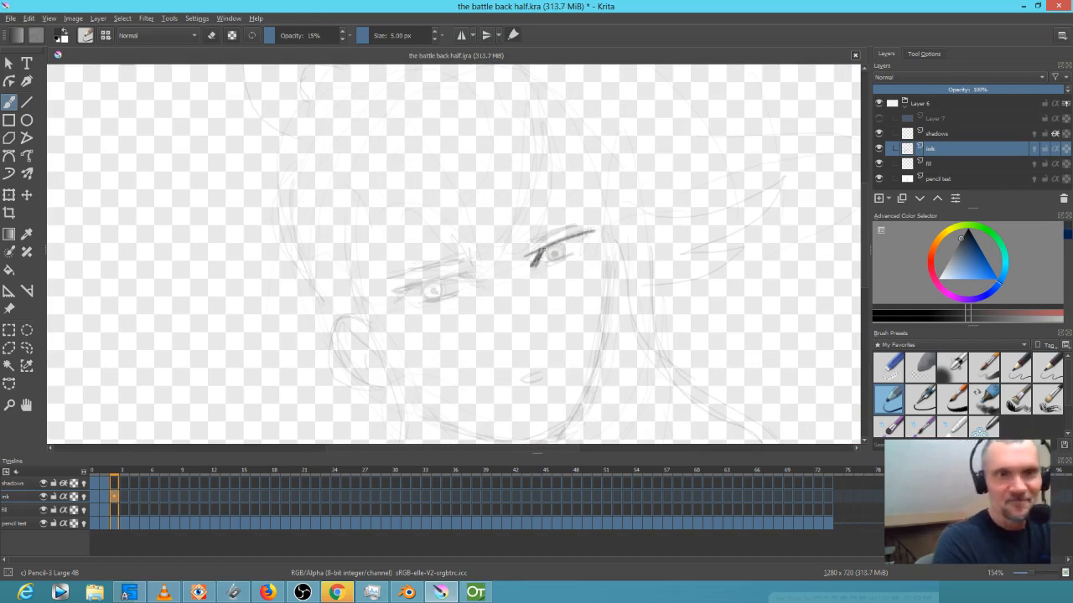
mouse_move(528, 256)
mouse_down()
mouse_move(595, 231)
mouse_move(580, 250)
mouse_up()
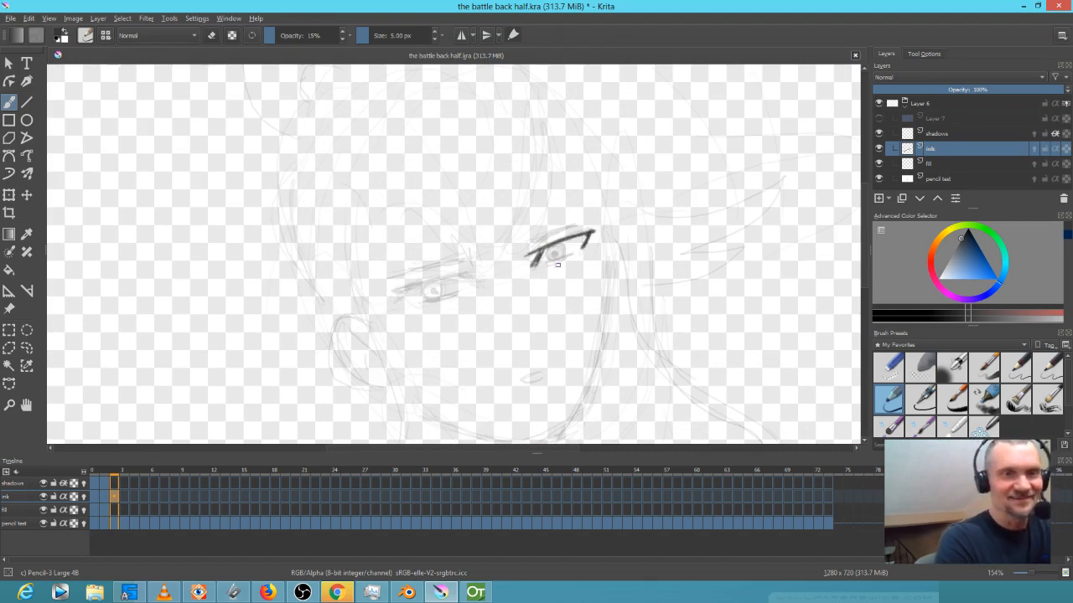
mouse_move(466, 285)
mouse_down()
mouse_move(394, 292)
mouse_move(464, 293)
mouse_up()
mouse_move(545, 261)
mouse_down()
mouse_move(553, 243)
mouse_move(557, 259)
mouse_up()
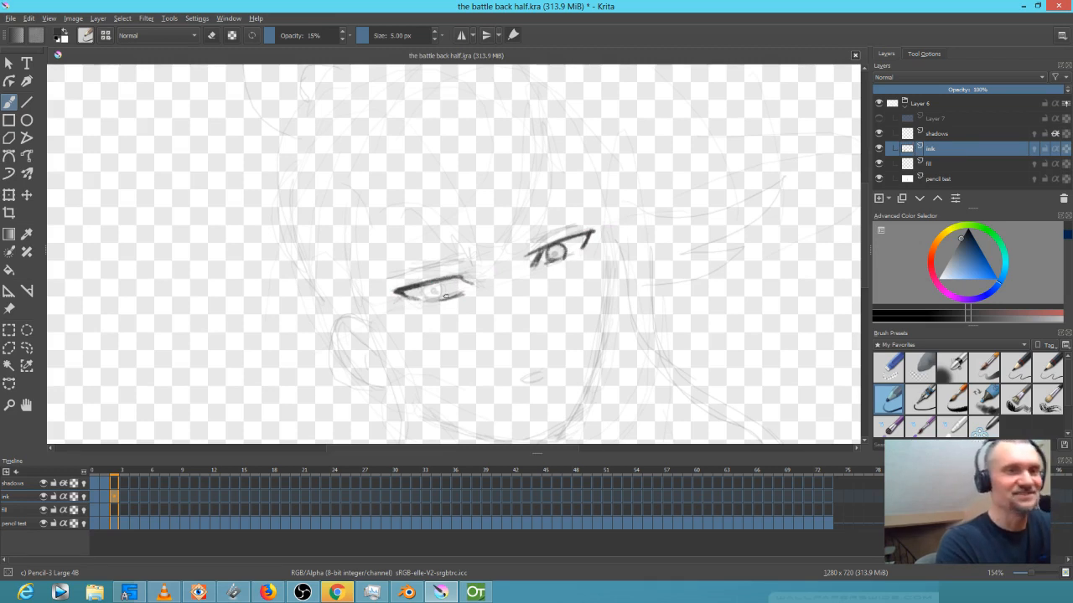
mouse_move(433, 299)
mouse_down()
mouse_move(437, 285)
mouse_move(423, 300)
mouse_move(430, 287)
mouse_up()
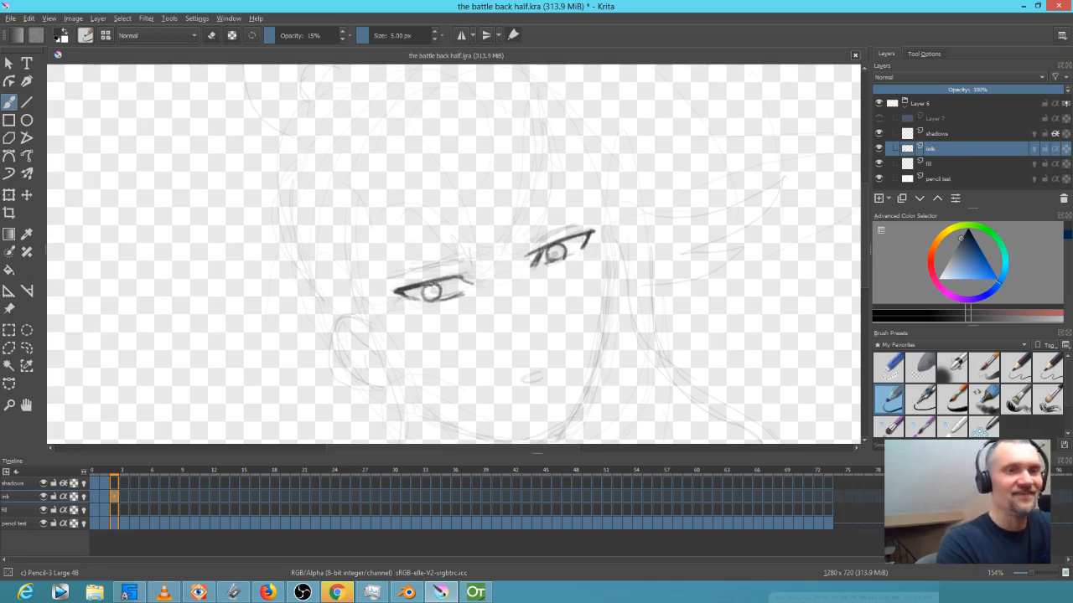
drag(556, 252, 558, 252)
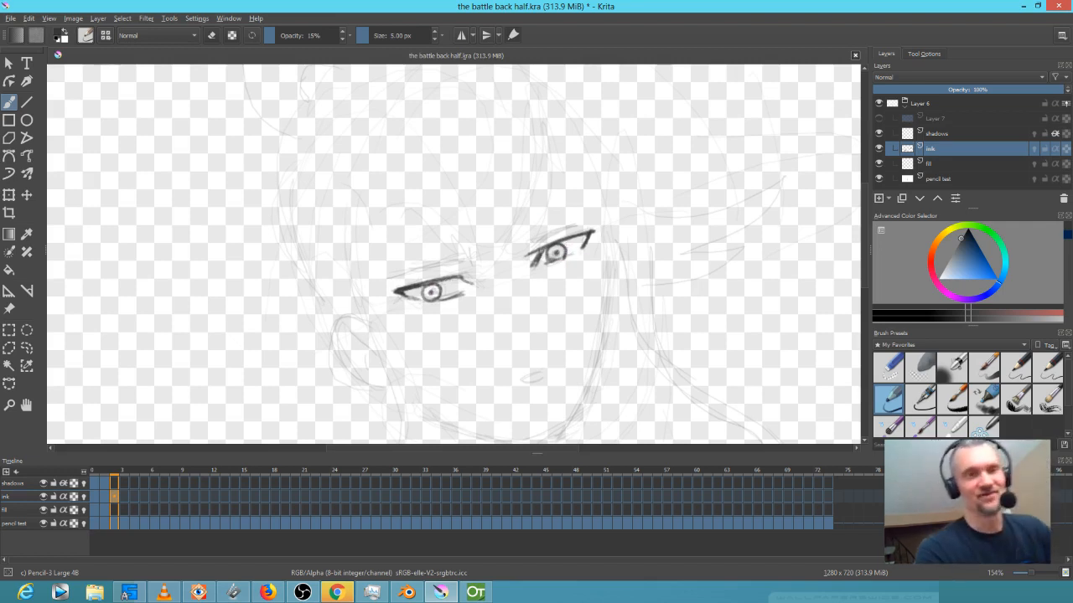
mouse_move(525, 251)
mouse_down()
mouse_move(586, 220)
mouse_move(536, 241)
mouse_up()
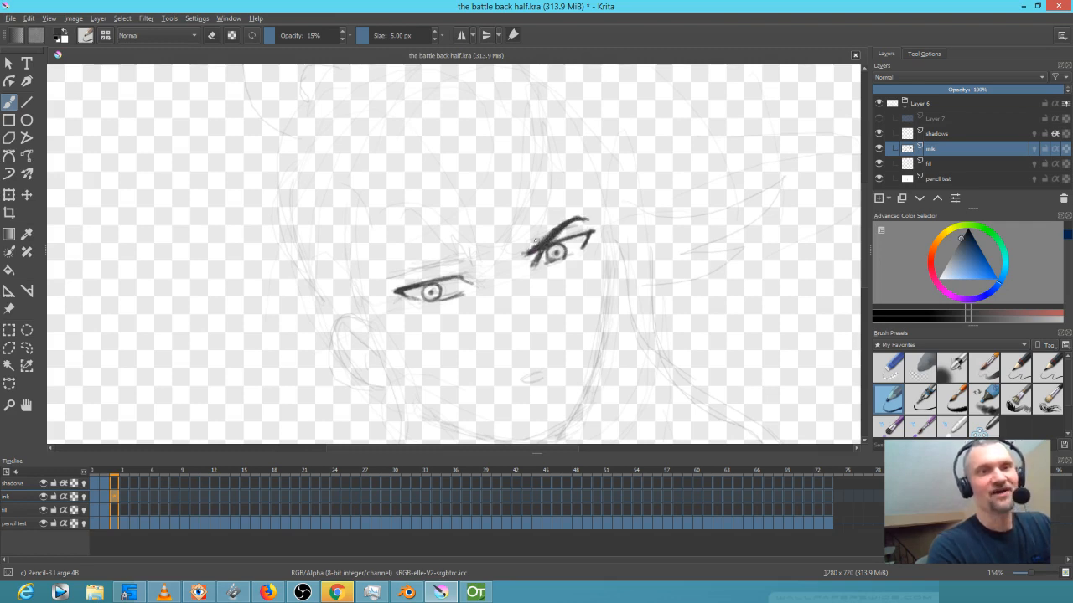
mouse_move(471, 272)
mouse_down()
mouse_move(385, 275)
mouse_move(479, 270)
mouse_move(392, 272)
mouse_up()
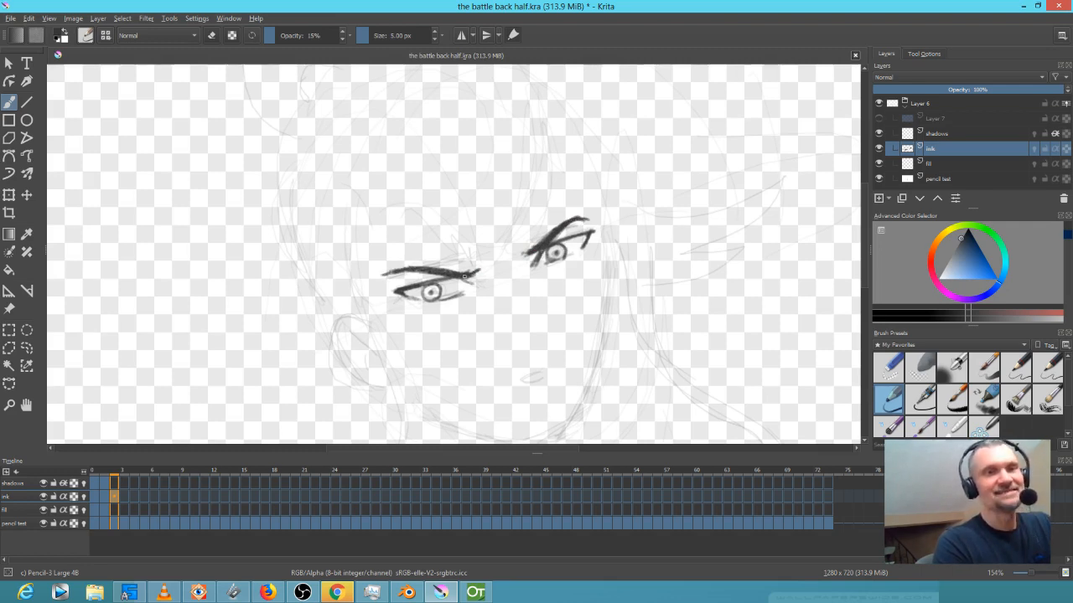
Trace the face outline down the cheek to the chin and along the jaw, and outline the ear with its inner fold
scroll(627, 170, down, 2)
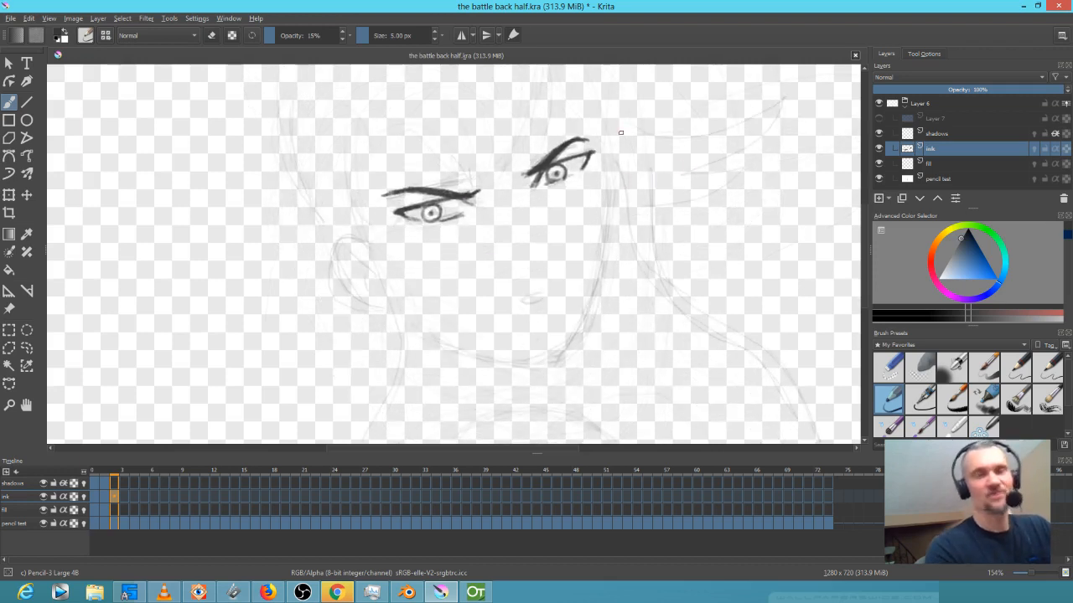
mouse_move(605, 154)
mouse_down()
mouse_move(604, 266)
mouse_move(558, 364)
mouse_up()
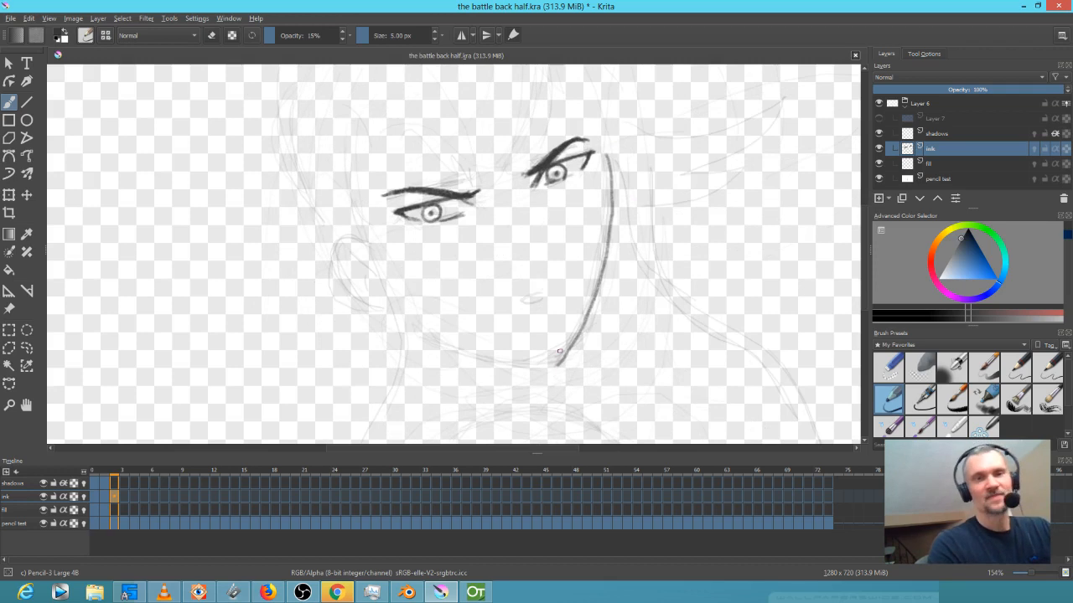
mouse_move(417, 315)
mouse_down()
mouse_move(439, 343)
mouse_move(494, 367)
mouse_move(563, 366)
mouse_up()
key(ctrl+z)
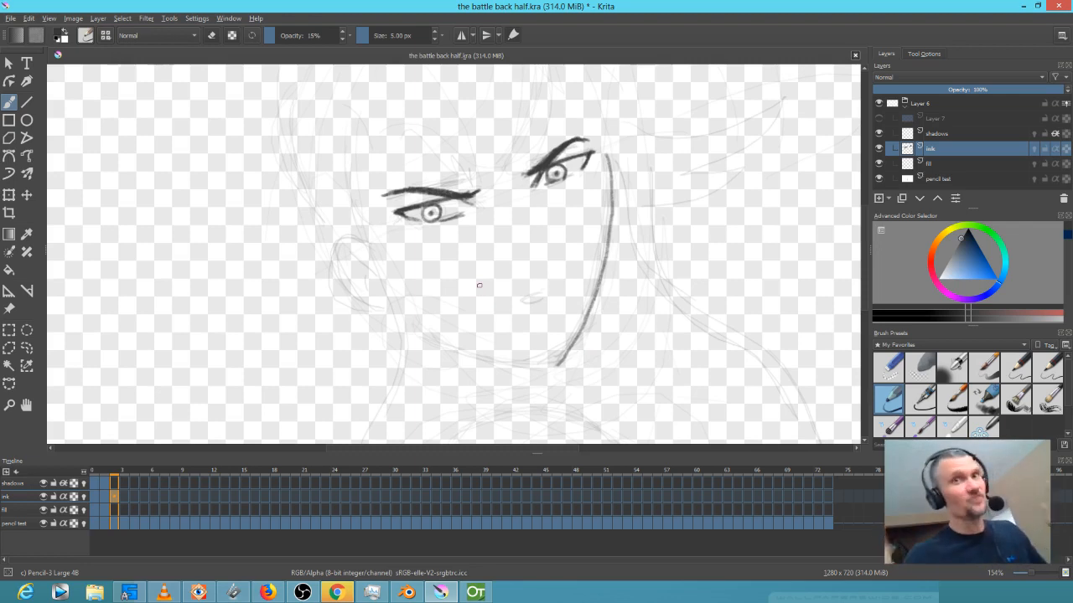
mouse_move(403, 303)
mouse_down()
mouse_move(422, 323)
mouse_move(536, 366)
mouse_up()
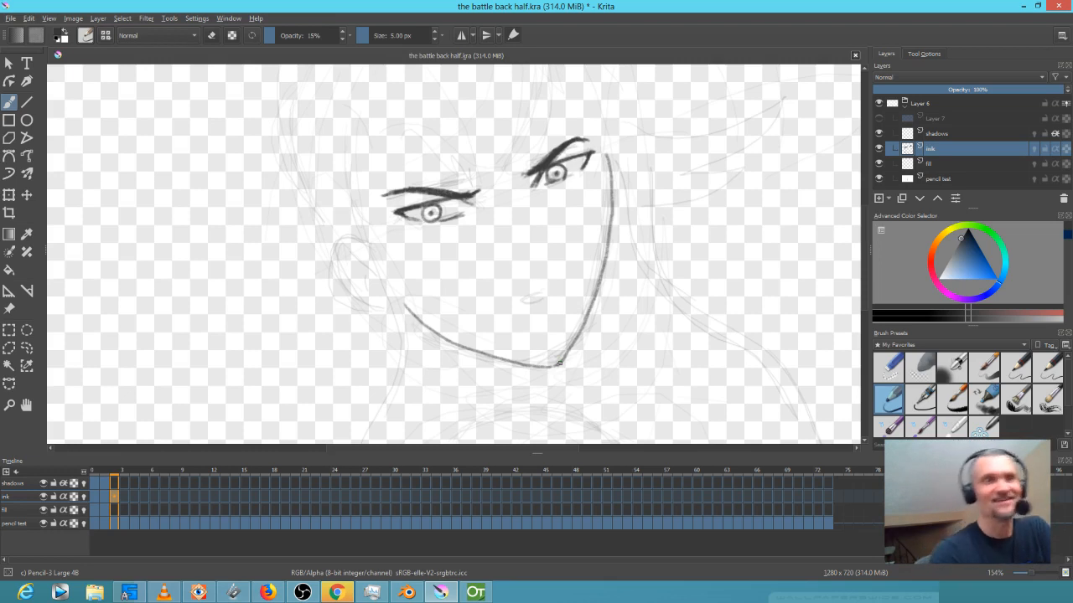
mouse_move(368, 239)
mouse_down()
mouse_move(337, 244)
mouse_move(349, 281)
mouse_move(397, 298)
mouse_up()
drag(350, 249, 376, 270)
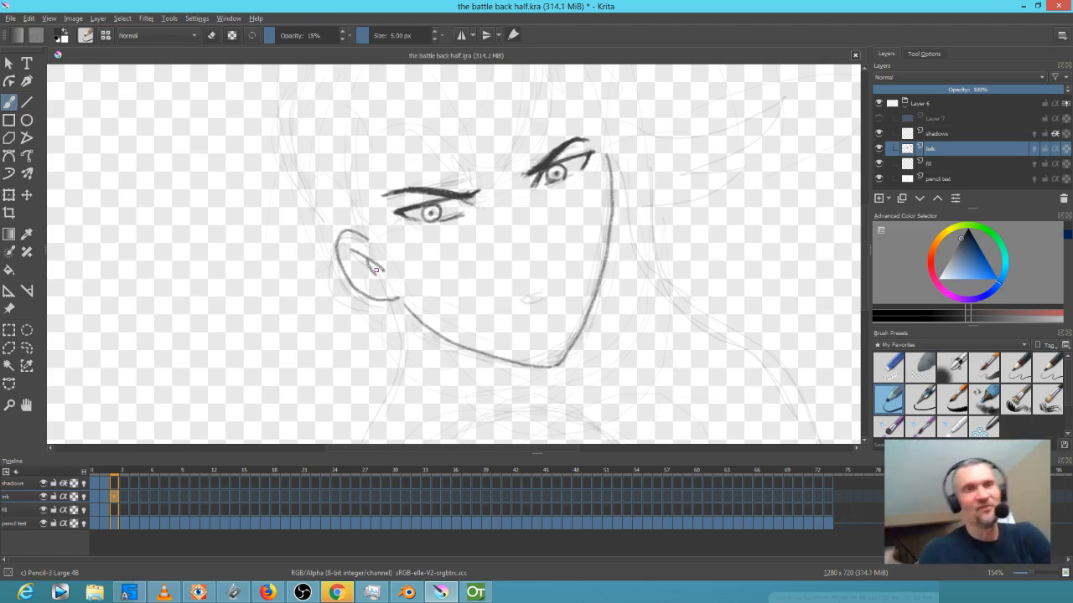
Draw the neck line from the ear down to the canvas edge and the large curved shape beneath the chin
drag(626, 312, 606, 239)
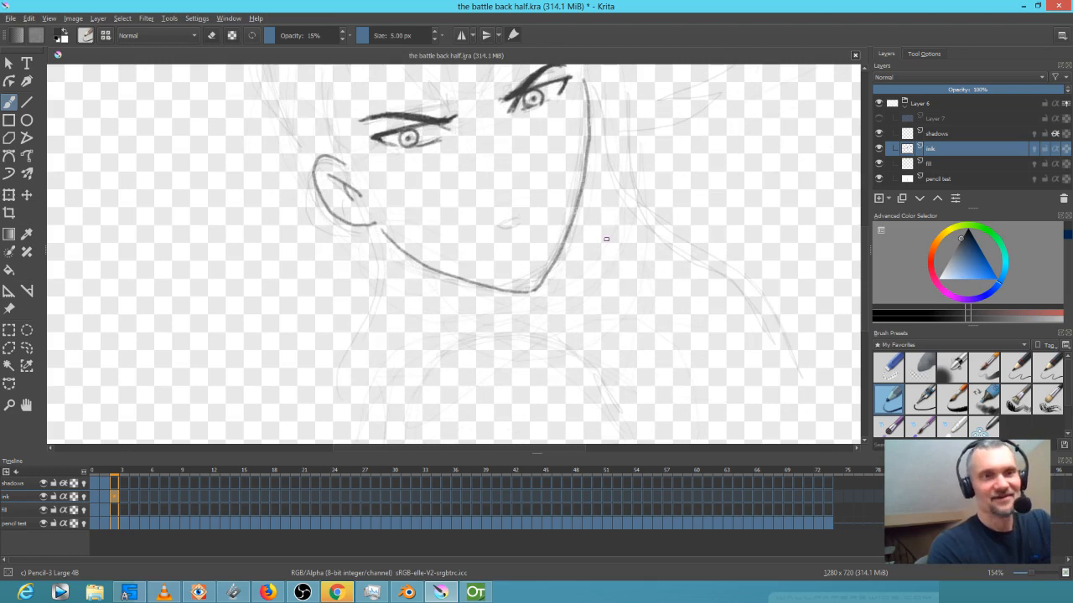
drag(375, 226, 407, 343)
drag(597, 320, 632, 251)
drag(444, 273, 395, 411)
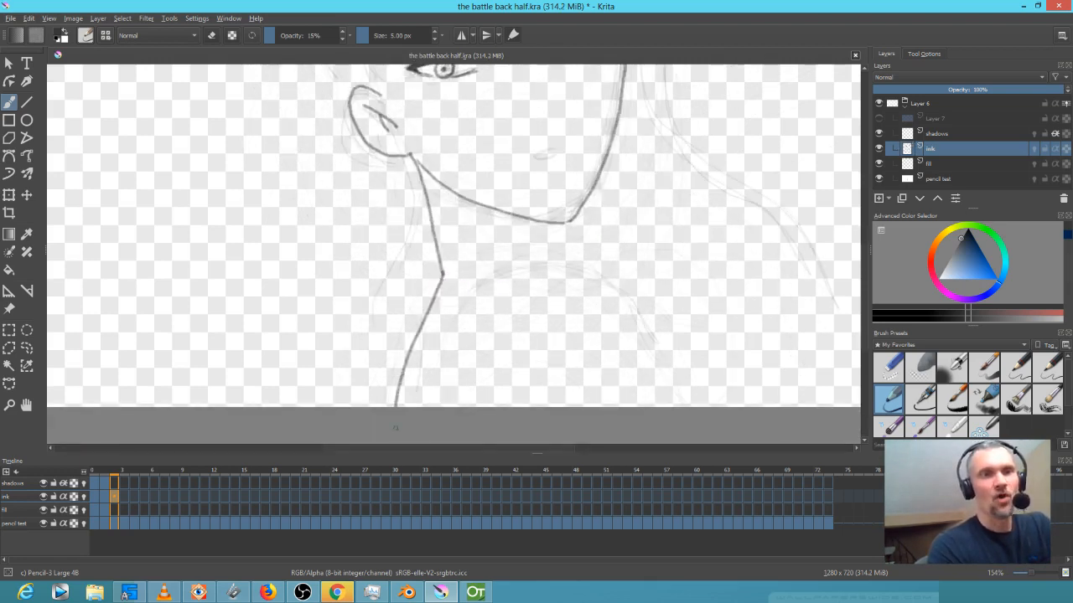
mouse_move(466, 296)
mouse_down()
mouse_move(552, 258)
mouse_move(657, 308)
mouse_move(689, 407)
mouse_up()
drag(468, 387, 484, 408)
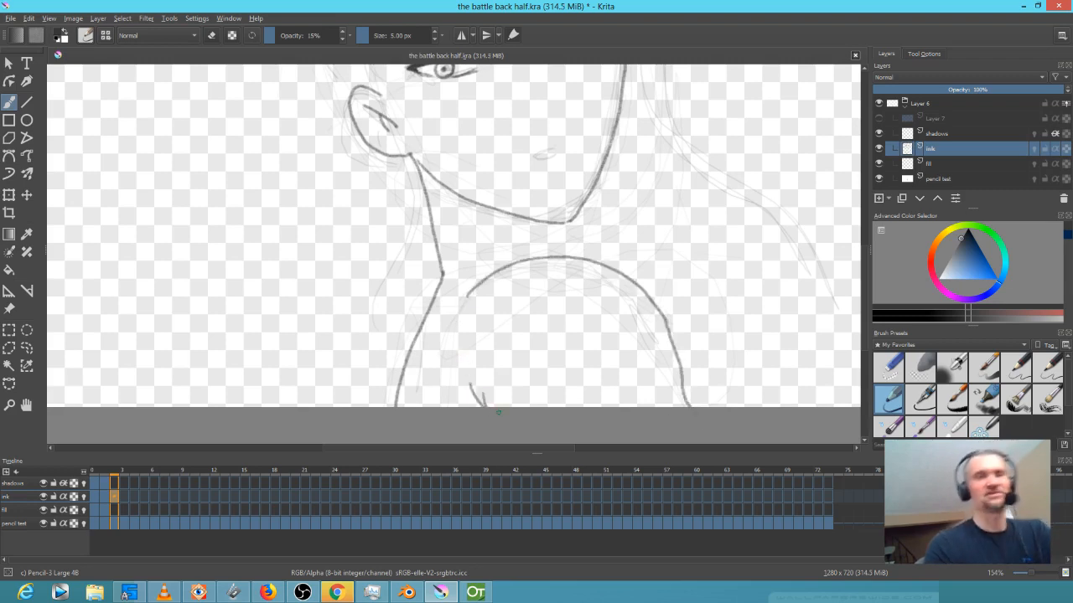
Draw the curved hairline across the forehead with short jagged strokes between the brows, and erase the overshoot at its upper tip
drag(658, 266, 533, 358)
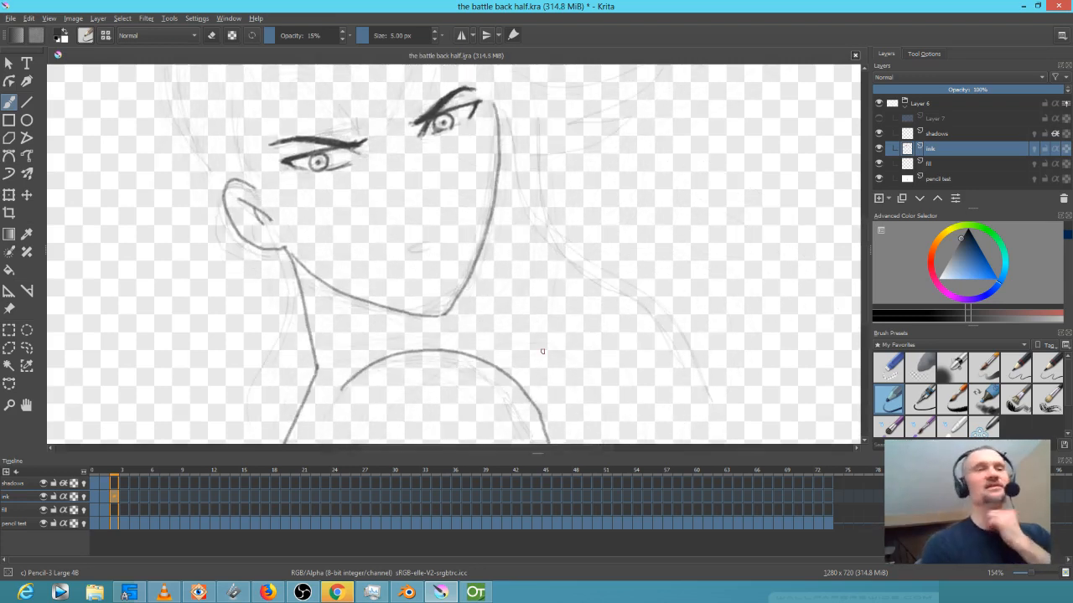
drag(473, 230, 538, 291)
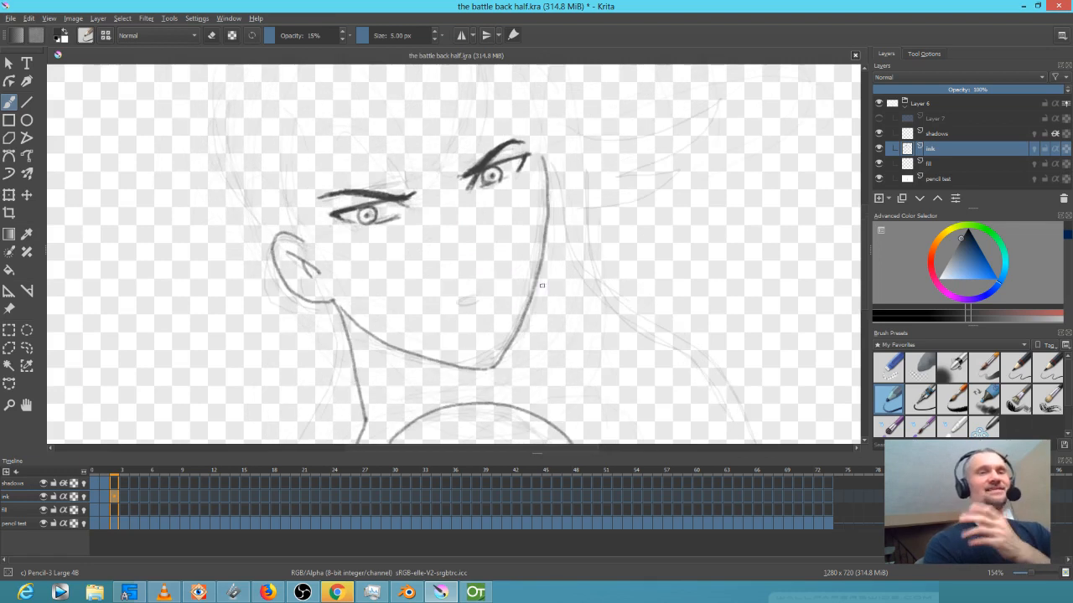
scroll(554, 255, down, 3)
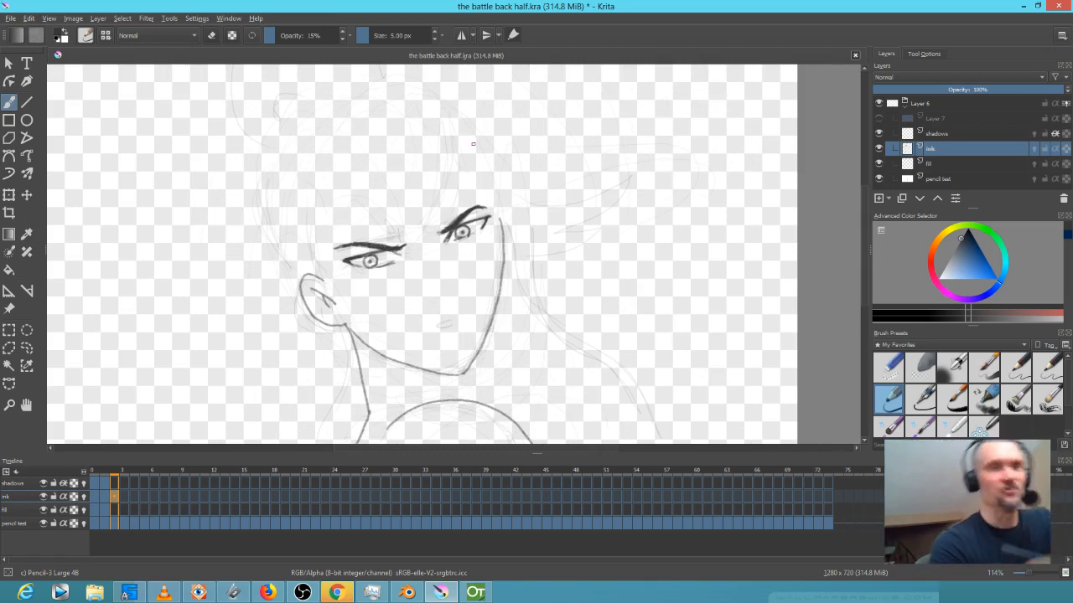
mouse_move(466, 128)
mouse_down()
mouse_move(466, 160)
mouse_move(419, 236)
mouse_up()
mouse_move(422, 227)
mouse_down()
mouse_move(395, 239)
mouse_move(324, 192)
mouse_up()
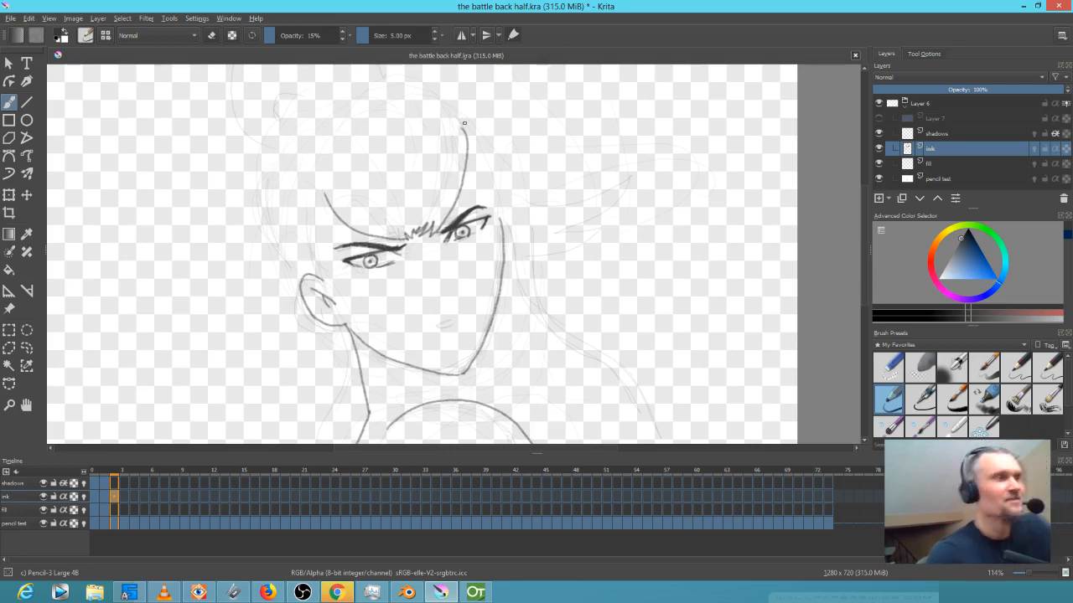
key(e)
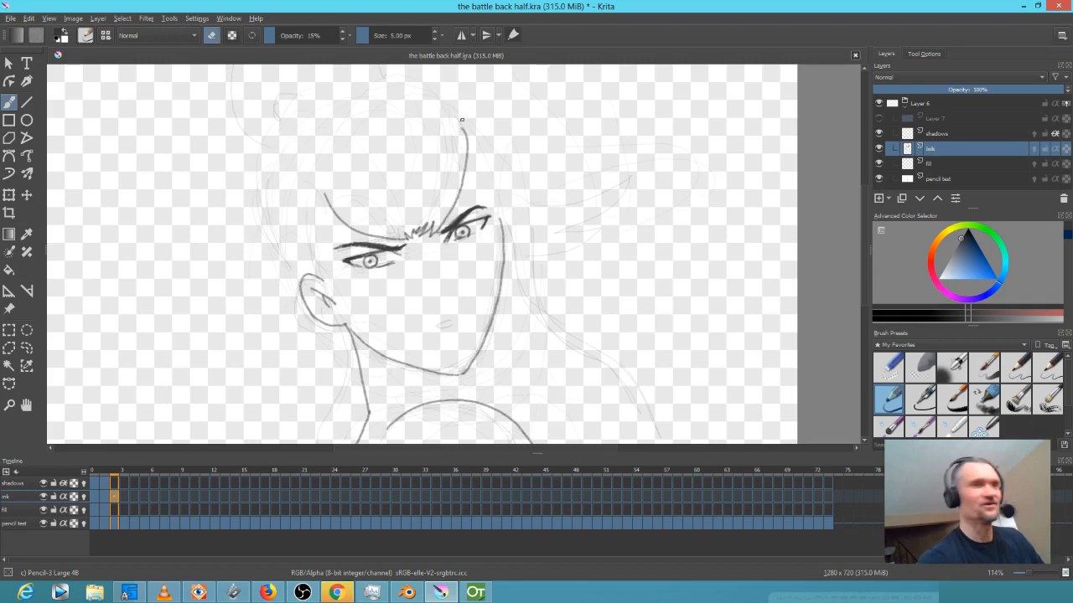
key(e)
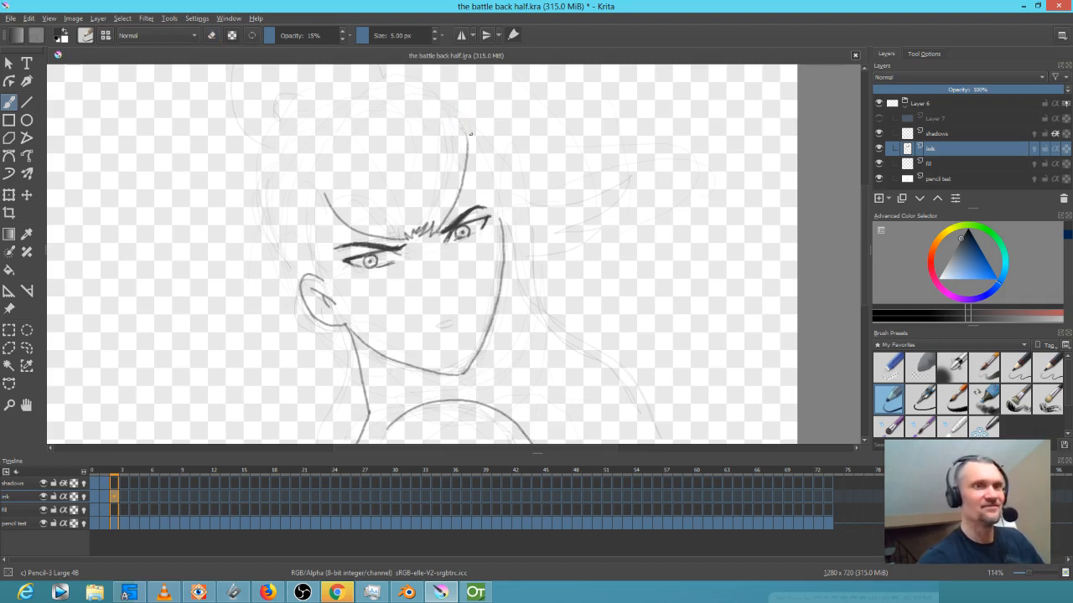
Sample the near-black line colour and draw the hairline's side edges from its tips down to the ear and the cheek
scroll(499, 314, up, 4)
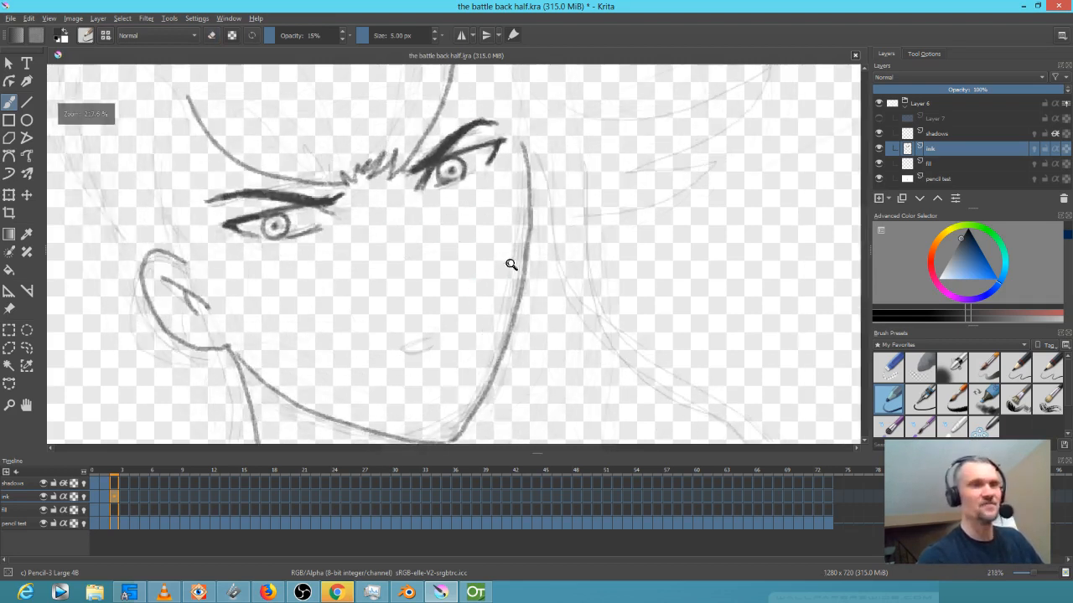
ctrl+click(503, 181)
drag(502, 186, 574, 225)
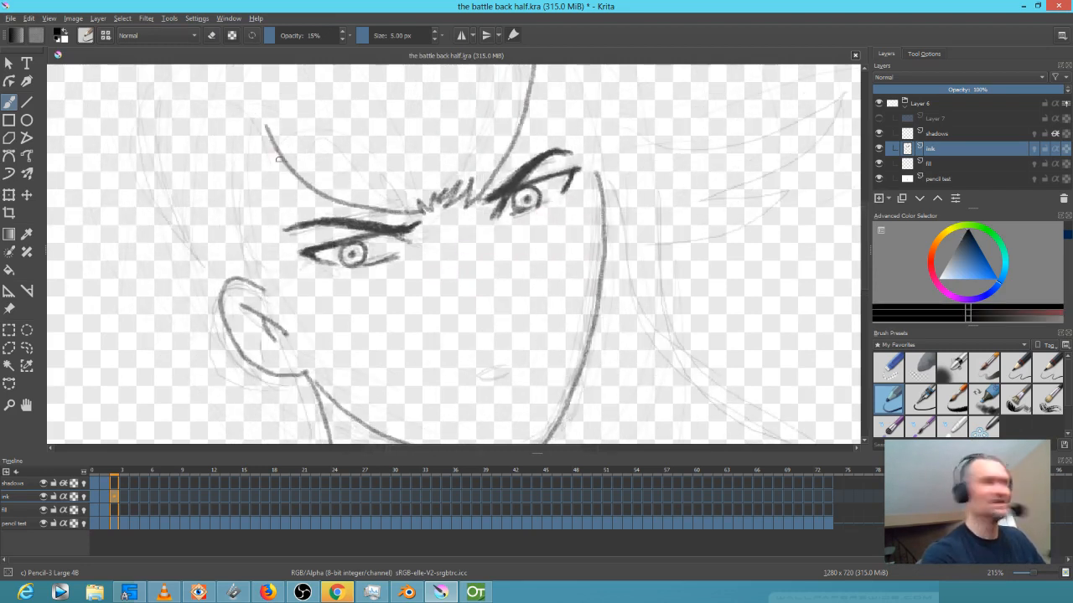
mouse_move(264, 123)
mouse_down()
mouse_move(254, 246)
mouse_move(274, 290)
mouse_move(255, 285)
mouse_up()
mouse_move(569, 216)
mouse_down()
mouse_move(457, 305)
mouse_move(463, 291)
mouse_up()
mouse_move(427, 124)
mouse_down()
mouse_move(491, 246)
mouse_move(498, 283)
mouse_move(699, 225)
mouse_up()
drag(269, 259, 397, 386)
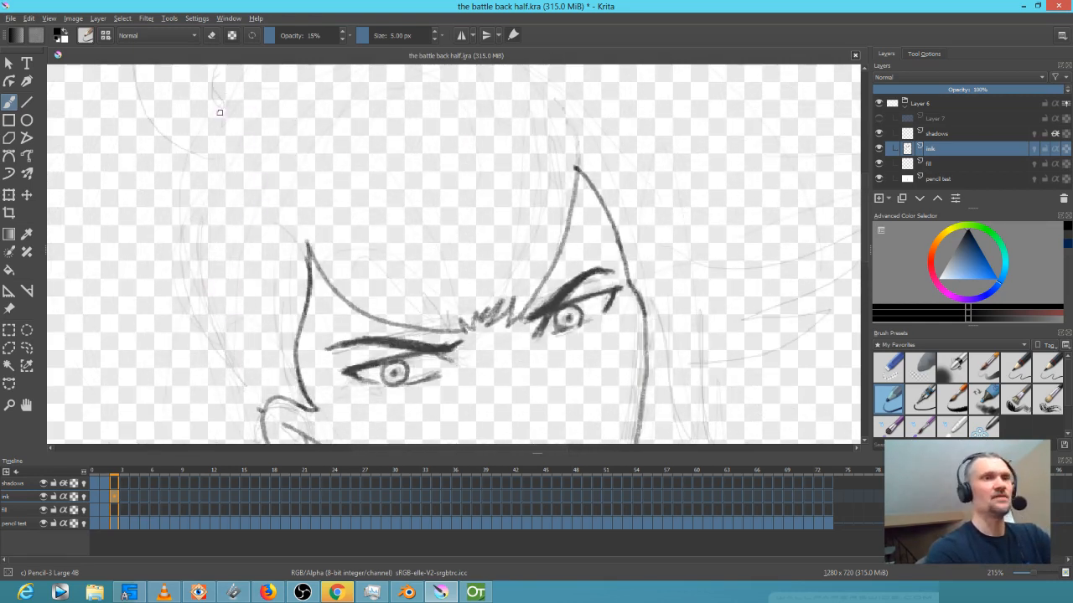
Draw the outer head contour on both sides of the face and the small pointed tuft above the ear side
mouse_move(220, 107)
mouse_down()
mouse_move(194, 158)
mouse_move(239, 382)
mouse_move(262, 404)
mouse_up()
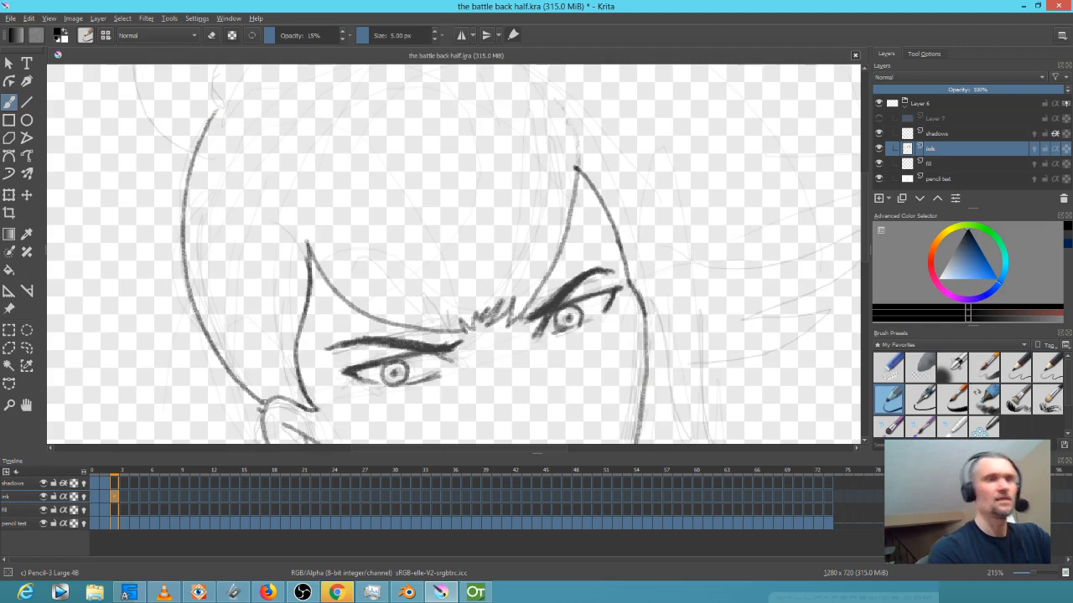
mouse_move(589, 360)
mouse_down()
mouse_move(455, 354)
mouse_move(528, 323)
mouse_up()
mouse_move(429, 183)
mouse_down()
mouse_move(444, 194)
mouse_move(513, 367)
mouse_move(509, 399)
mouse_up()
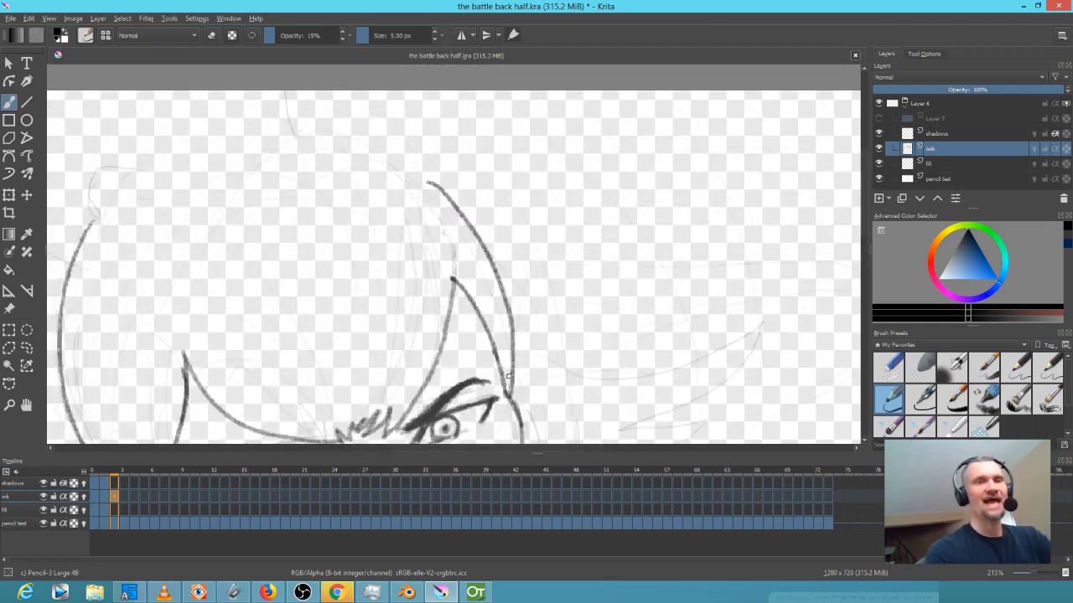
drag(518, 279, 665, 295)
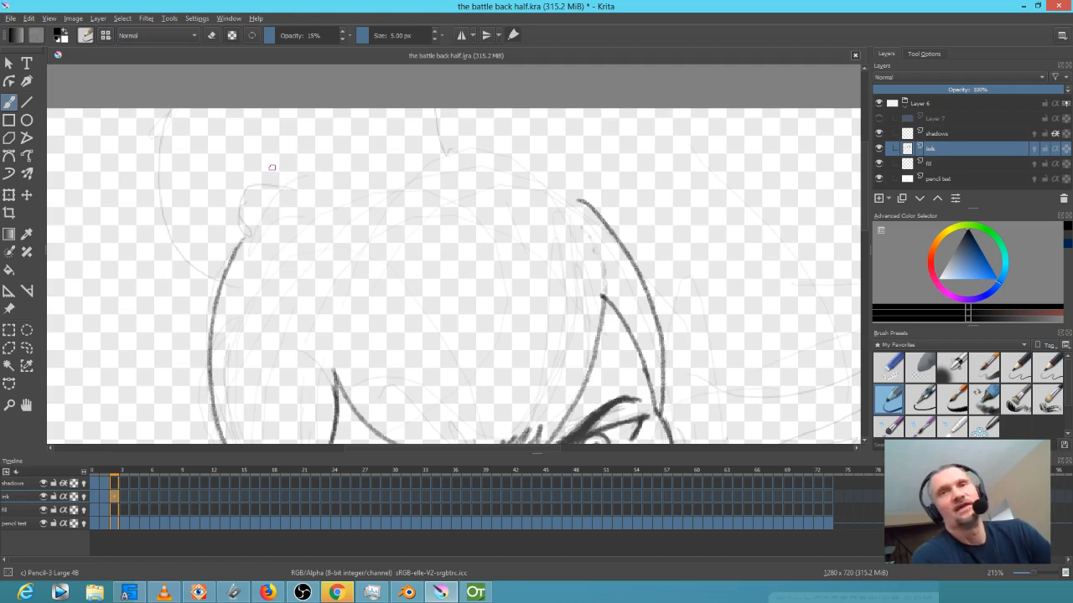
mouse_move(249, 228)
mouse_down()
mouse_move(310, 177)
mouse_move(278, 176)
mouse_move(253, 217)
mouse_up()
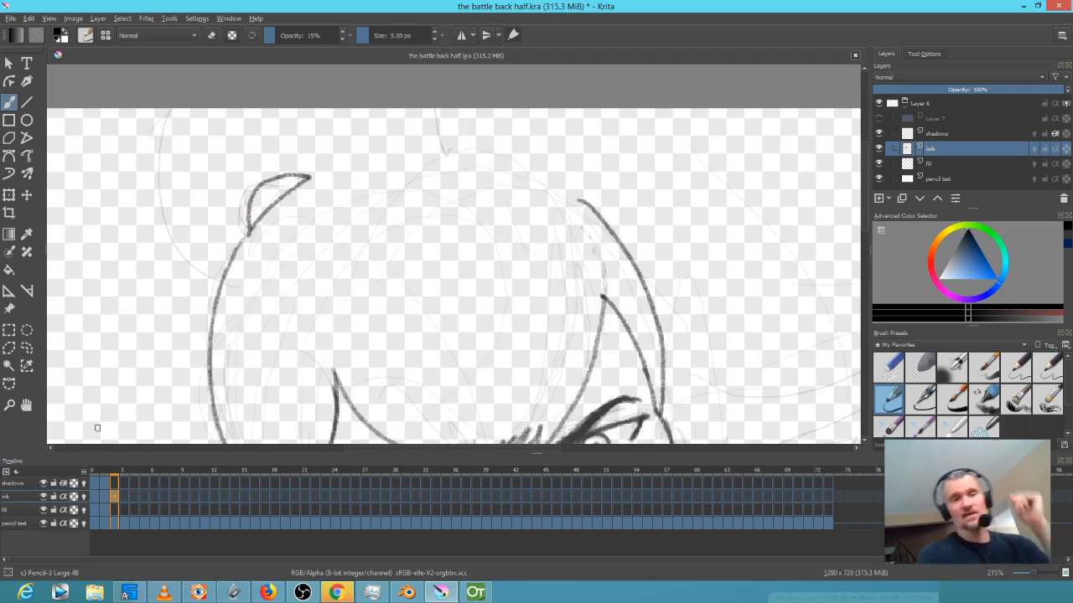
Switch to Blender, go to frame 11 of the fight animation, and examine the masked fighter's sketch by playing and stepping through keyframes
click(409, 594)
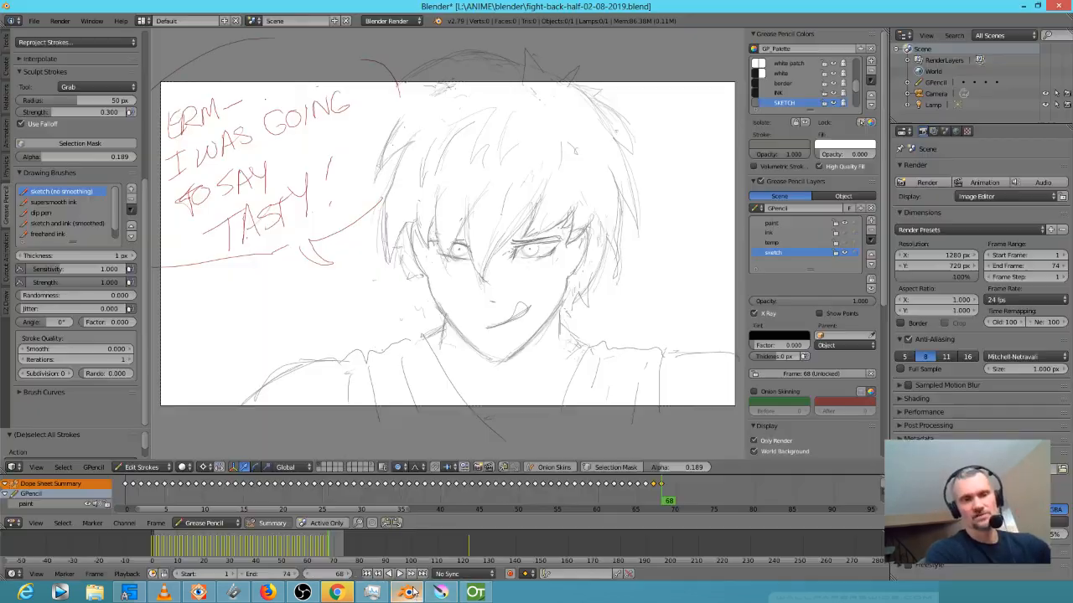
click(214, 490)
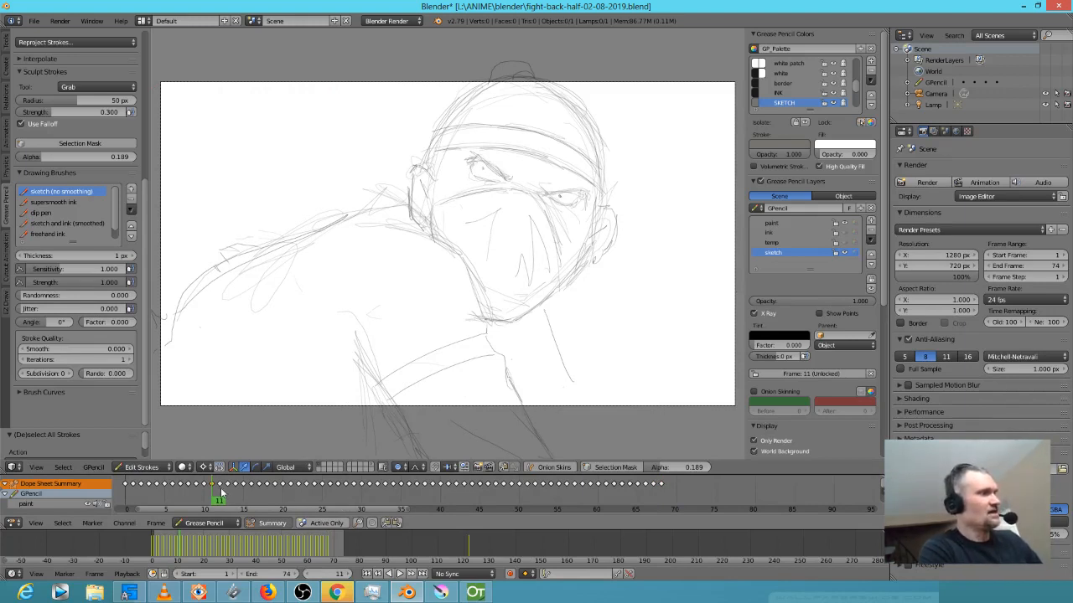
key(alt+a)
key(Escape)
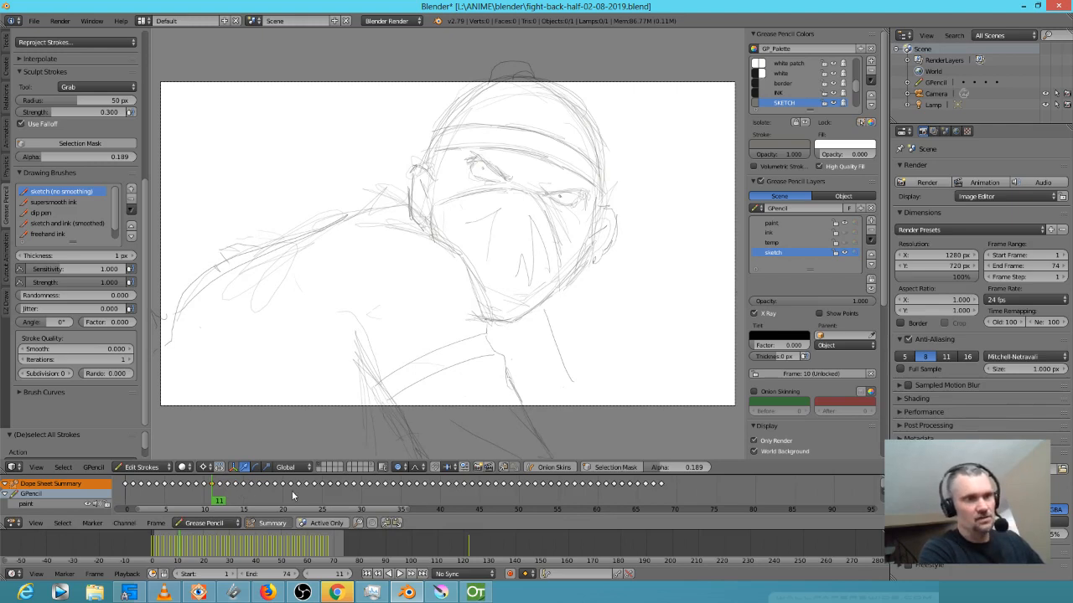
key(Down)
key(Up)
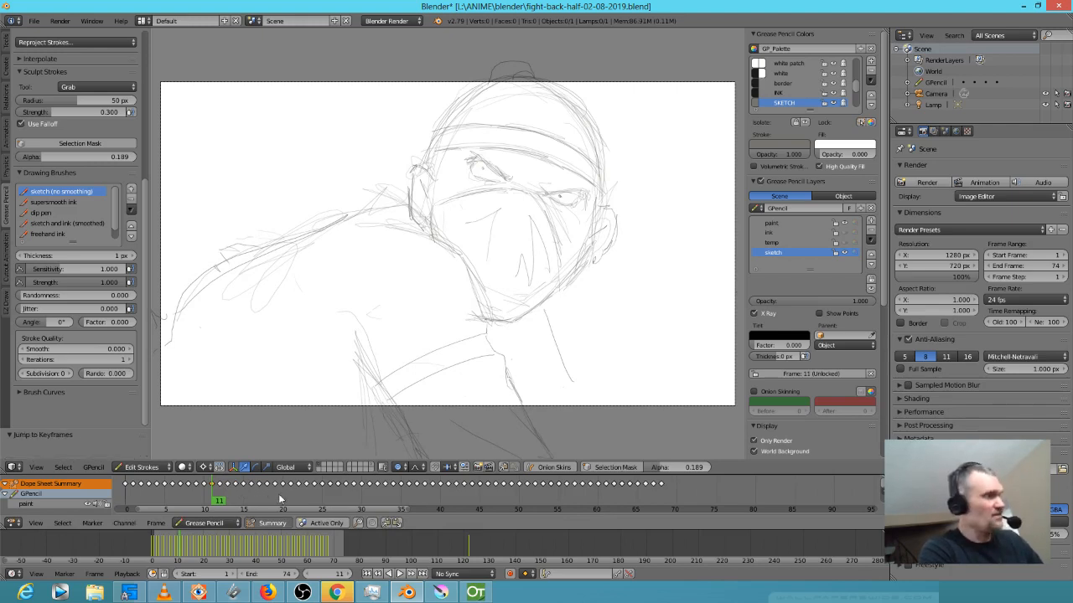
key(Down)
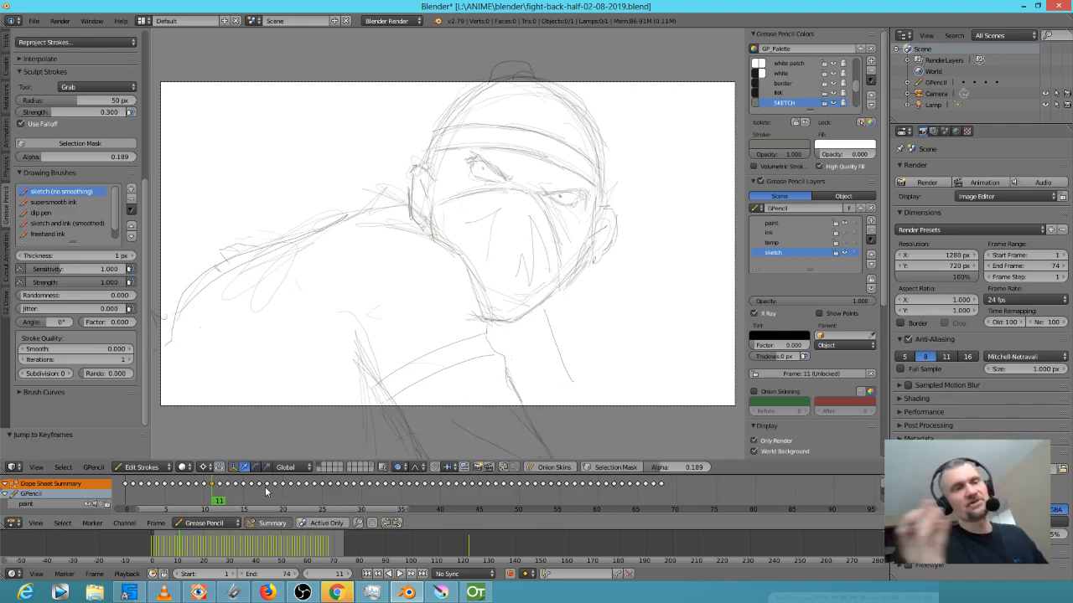
key(Up)
key(Down)
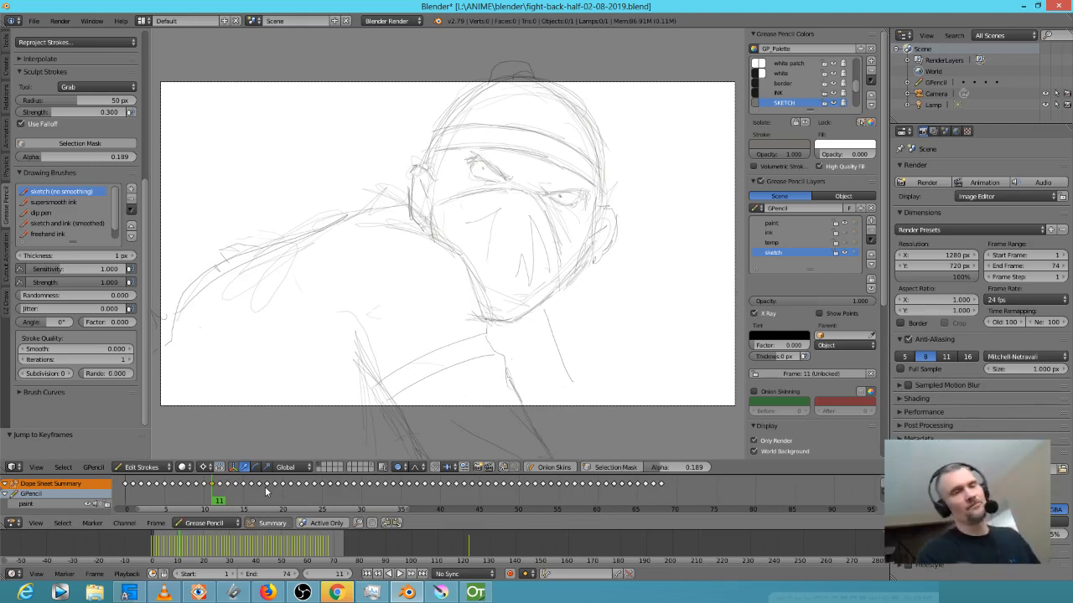
key(Up)
key(Down)
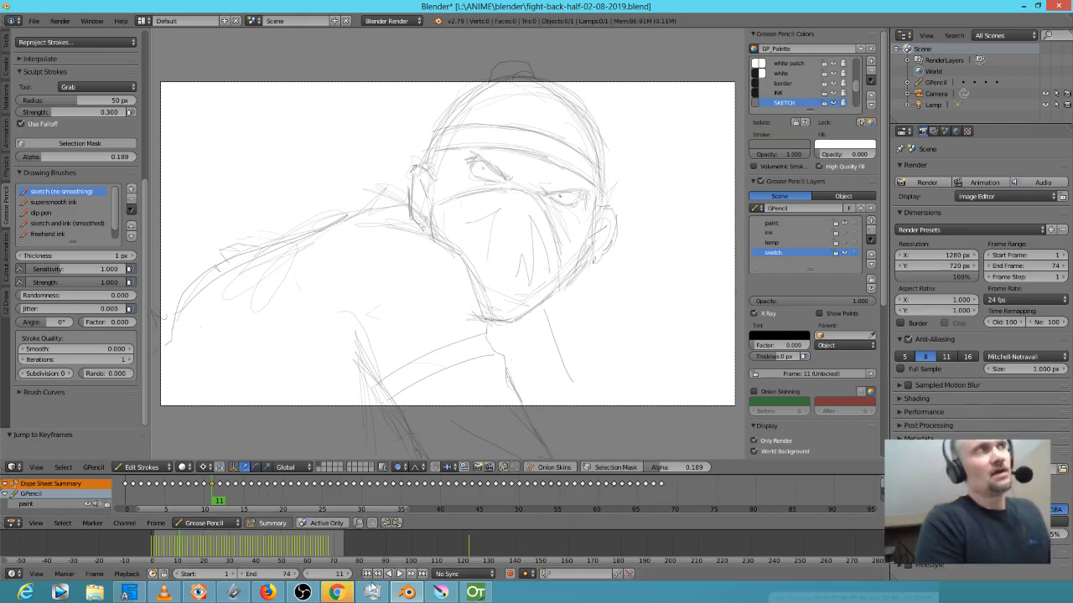
key(Up)
mouse_move(387, 594)
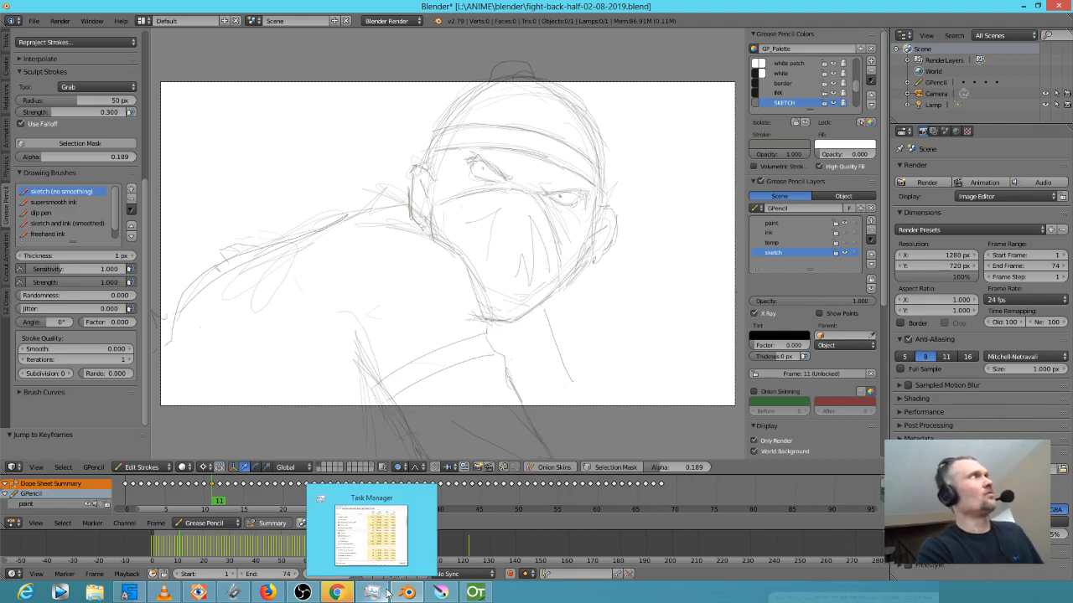
key(Down)
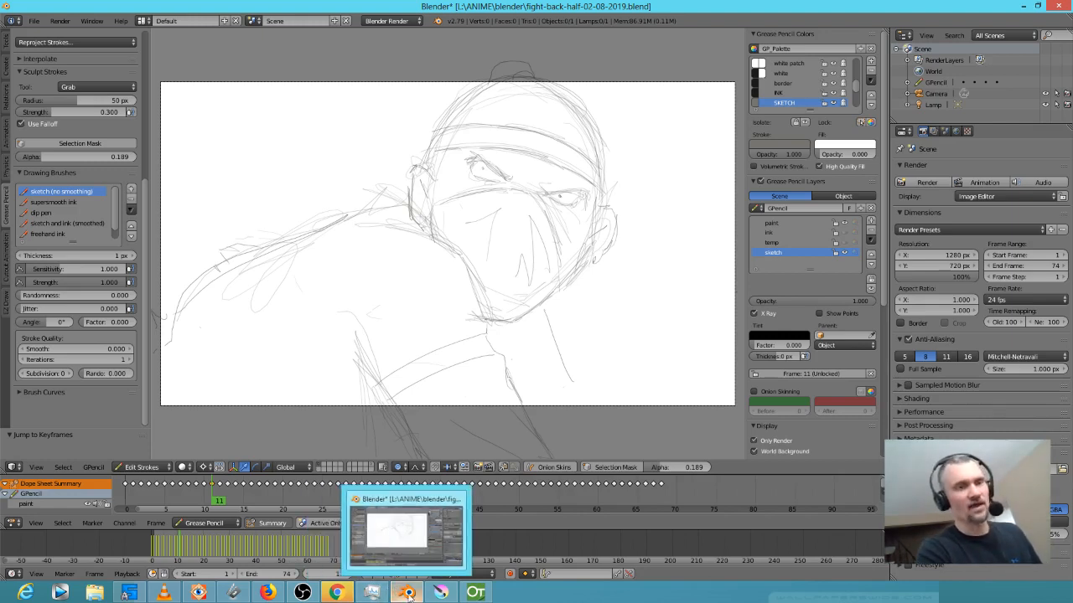
key(Up)
Switch to Krita, draw the crown of the head to join the existing contour, and add a short hair line up to the canvas edge
mouse_move(440, 593)
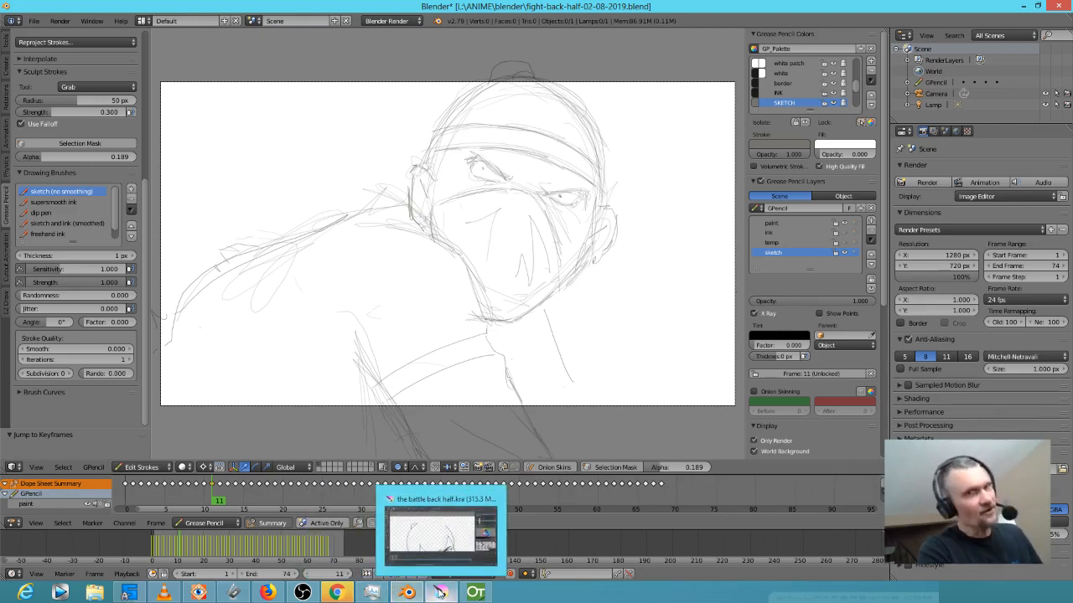
click(440, 593)
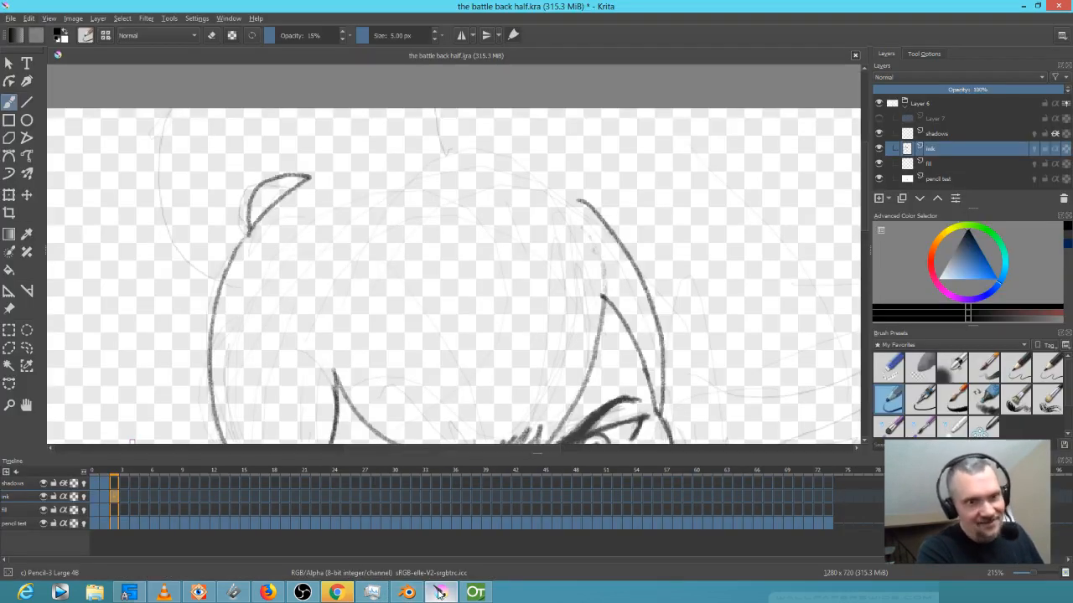
mouse_move(394, 155)
mouse_down()
mouse_move(585, 191)
mouse_move(571, 188)
mouse_move(587, 209)
mouse_up()
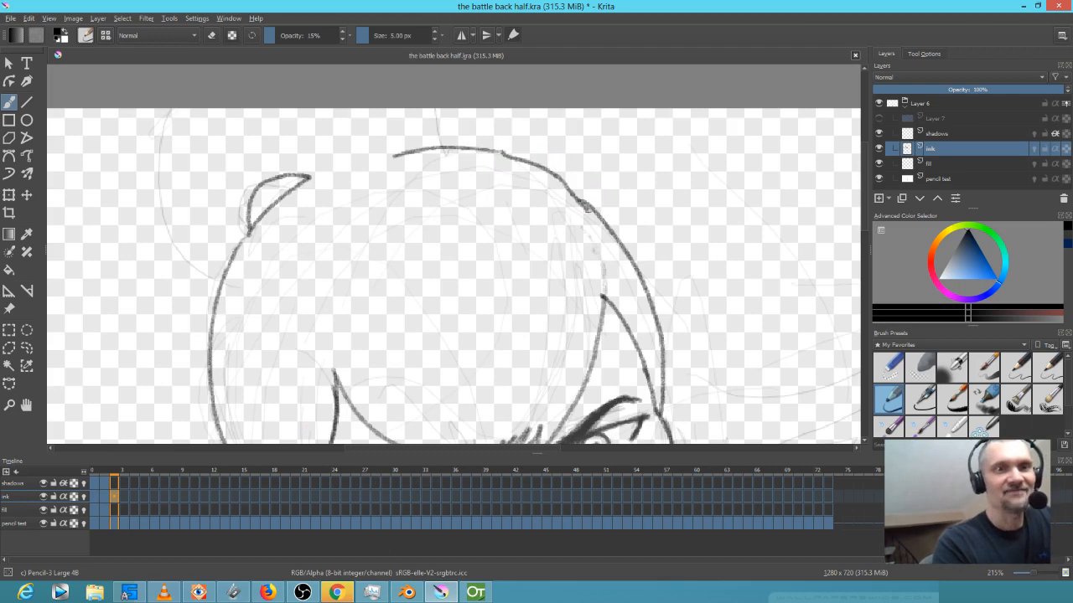
drag(584, 249, 682, 316)
drag(540, 216, 509, 142)
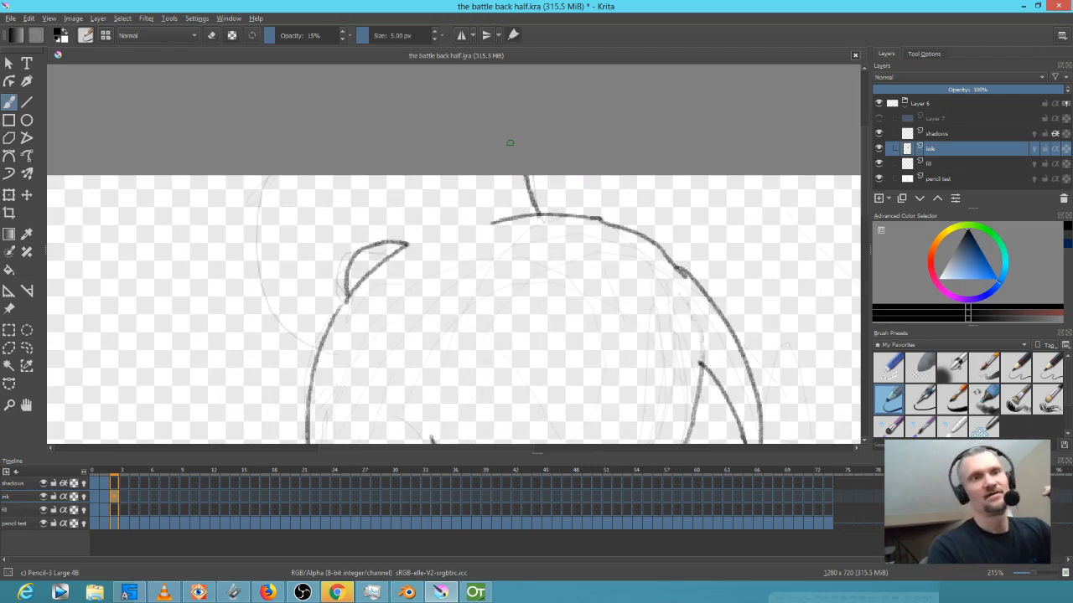
Draw the long outer hair line on the ear side from the canvas edge down to jagged tips beside the neck
drag(498, 284, 697, 228)
mouse_move(417, 123)
mouse_down()
mouse_move(415, 231)
mouse_move(431, 308)
mouse_up()
scroll(436, 185, down, 5)
drag(436, 185, 372, 112)
drag(268, 141, 305, 412)
drag(499, 377, 568, 283)
mouse_move(374, 316)
mouse_down()
mouse_move(365, 337)
mouse_move(420, 335)
mouse_move(451, 320)
mouse_up()
mouse_move(675, 294)
mouse_down()
mouse_move(582, 335)
mouse_move(552, 335)
mouse_up()
drag(440, 283, 447, 314)
drag(585, 311, 559, 369)
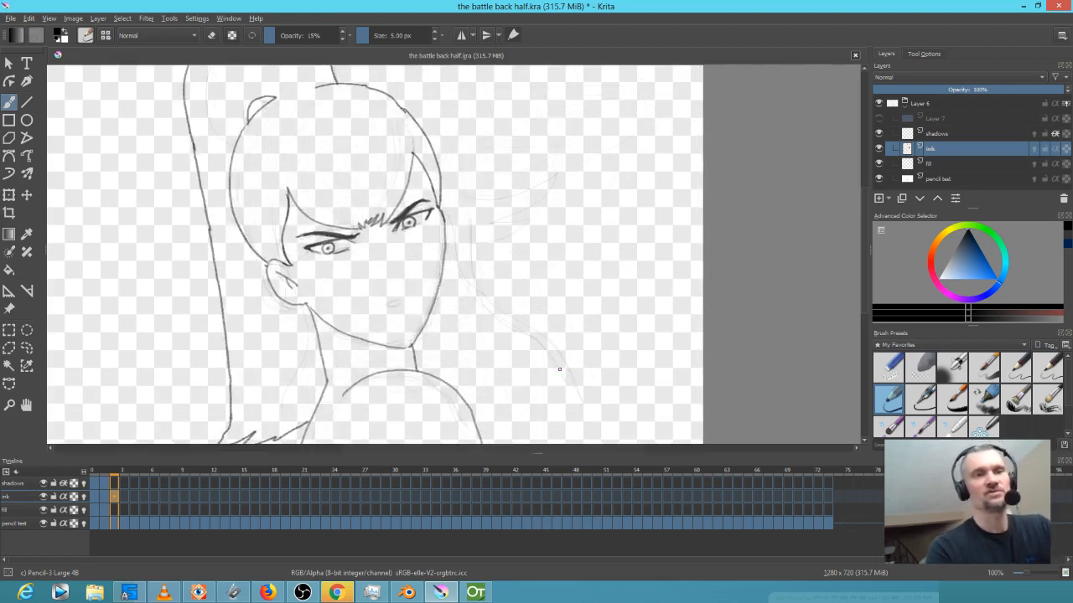
Erase the lower length and the jagged tips of the hair line on the ear side
drag(170, 308, 254, 259)
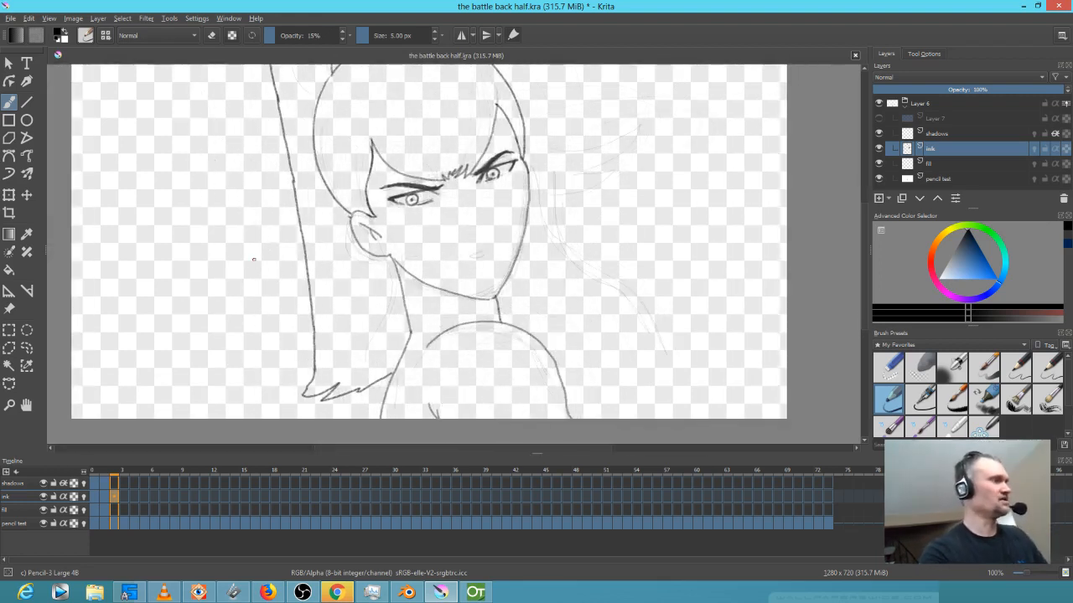
key(e)
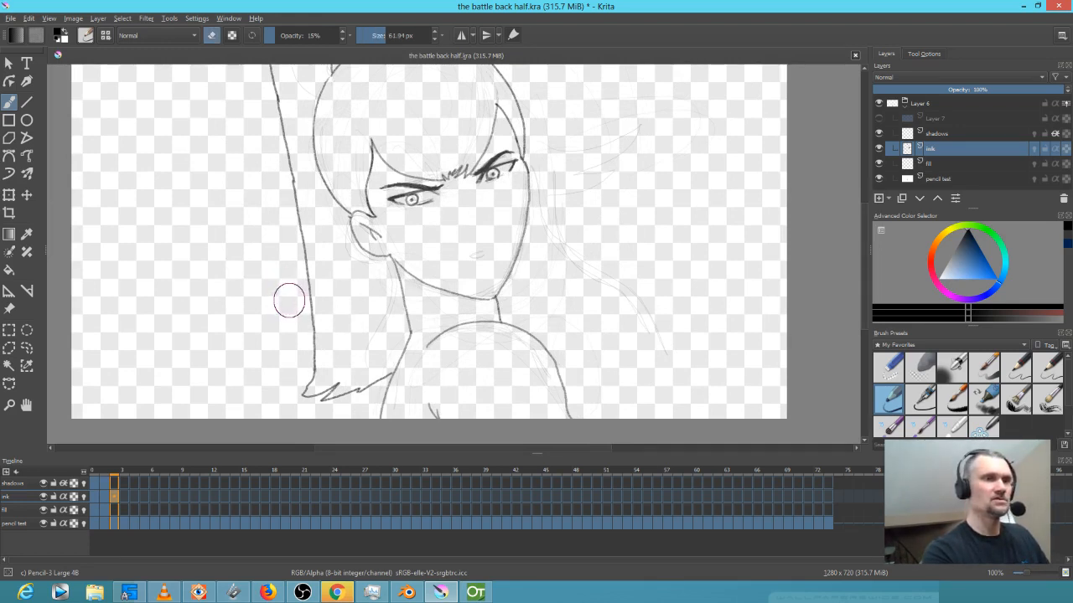
mouse_move(284, 174)
mouse_down()
mouse_move(301, 299)
mouse_move(303, 286)
mouse_move(286, 400)
mouse_move(301, 405)
mouse_move(343, 388)
mouse_move(371, 355)
mouse_up()
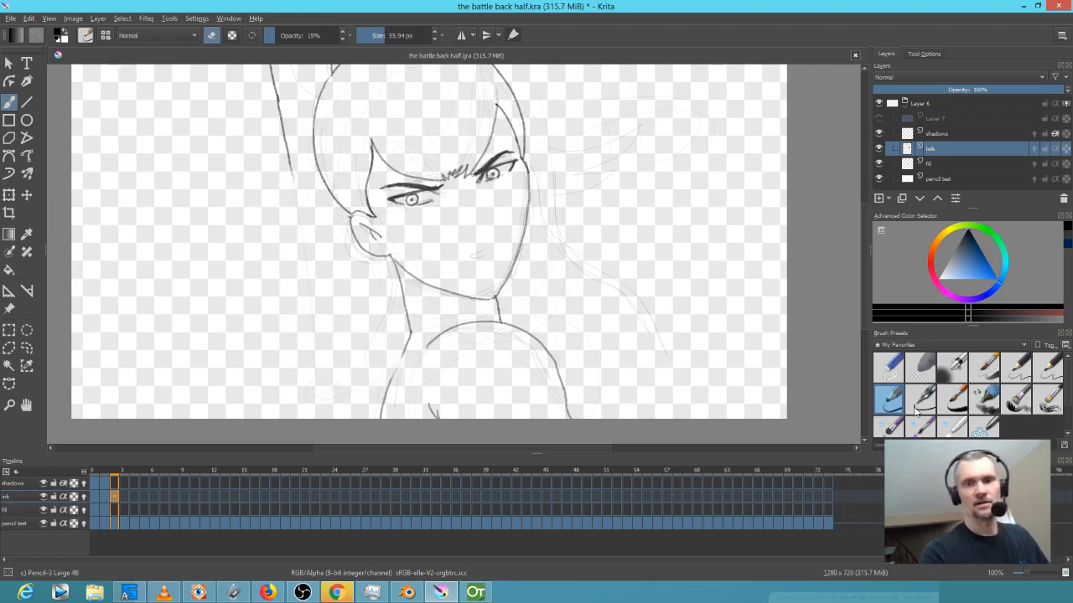
key(e)
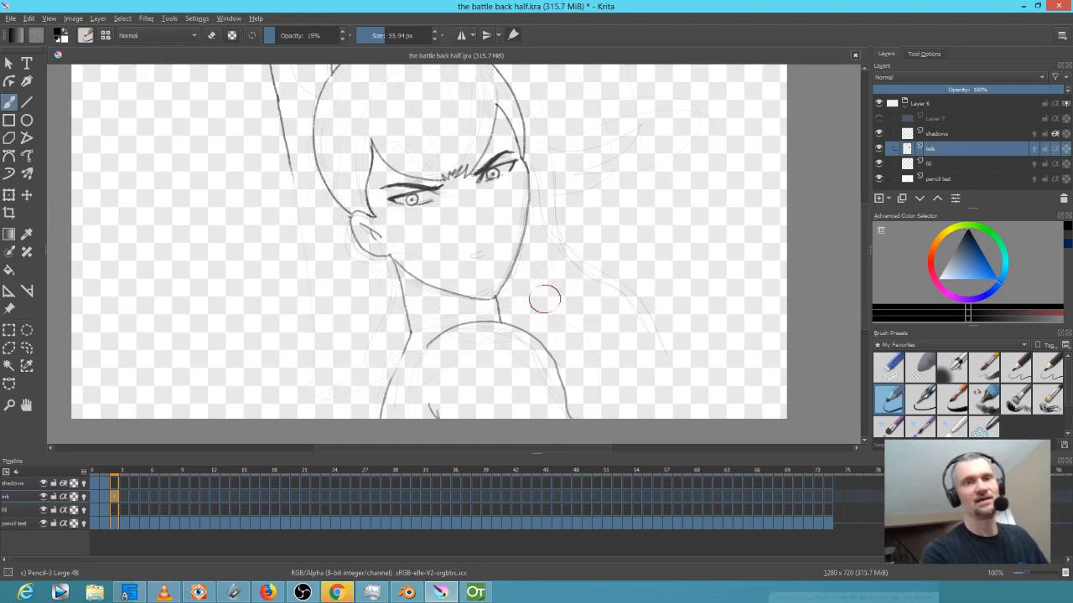
With the Pencil-3 Large 4B brush, redraw the hair curving below the ear to the neck and draw the opposite lock with jagged tips
click(901, 403)
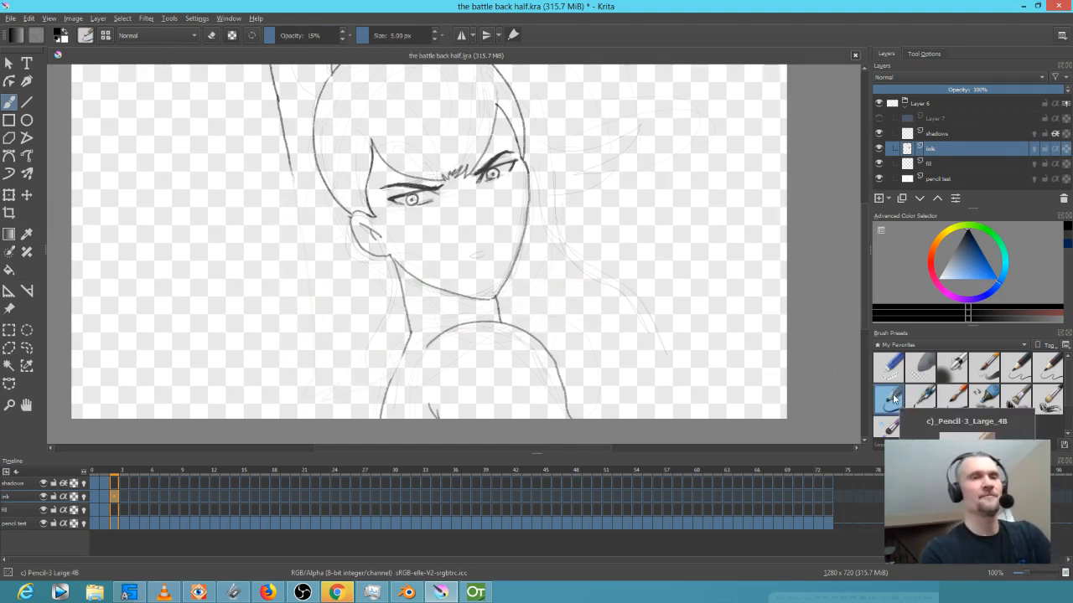
mouse_move(287, 154)
mouse_down()
mouse_move(326, 238)
mouse_move(405, 297)
mouse_up()
mouse_move(529, 200)
mouse_down()
mouse_move(585, 288)
mouse_move(669, 362)
mouse_move(556, 345)
mouse_up()
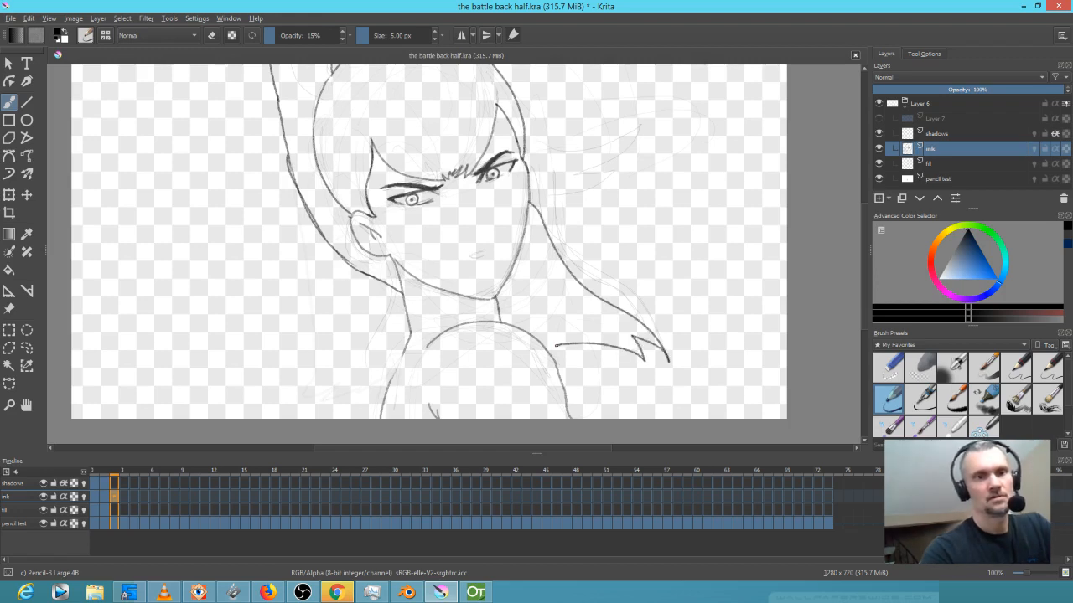
Erase the small pointed tuft above the ear side and redraw it with the Pencil-3 Large 4B brush
mouse_move(612, 226)
mouse_down()
mouse_move(500, 352)
mouse_move(503, 254)
mouse_up()
key(e)
mouse_move(290, 211)
mouse_down()
mouse_move(298, 216)
mouse_move(266, 198)
mouse_move(253, 211)
mouse_up()
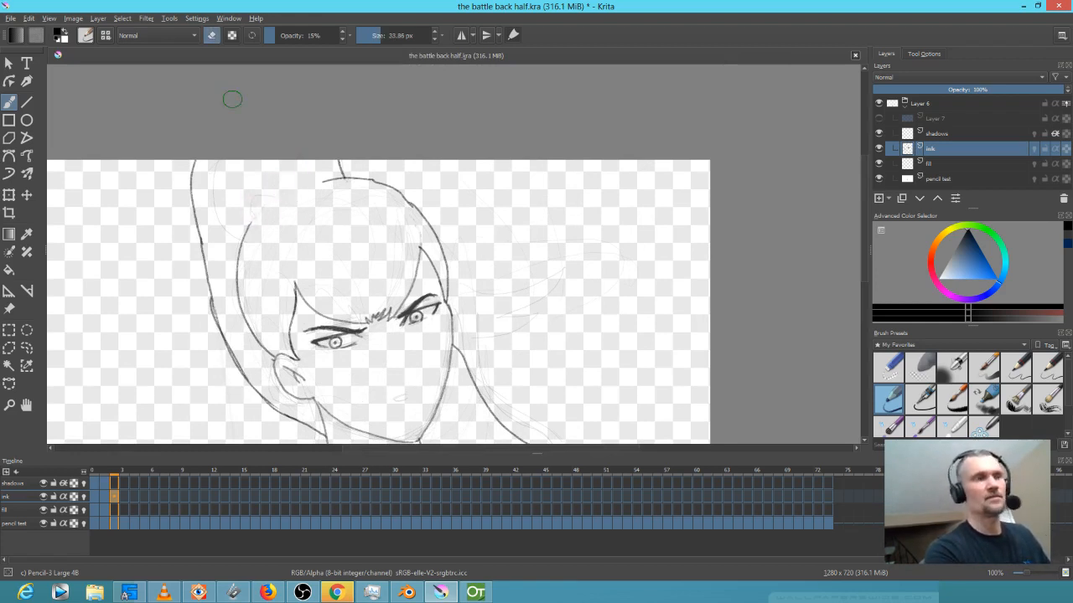
key(e)
click(927, 399)
click(892, 404)
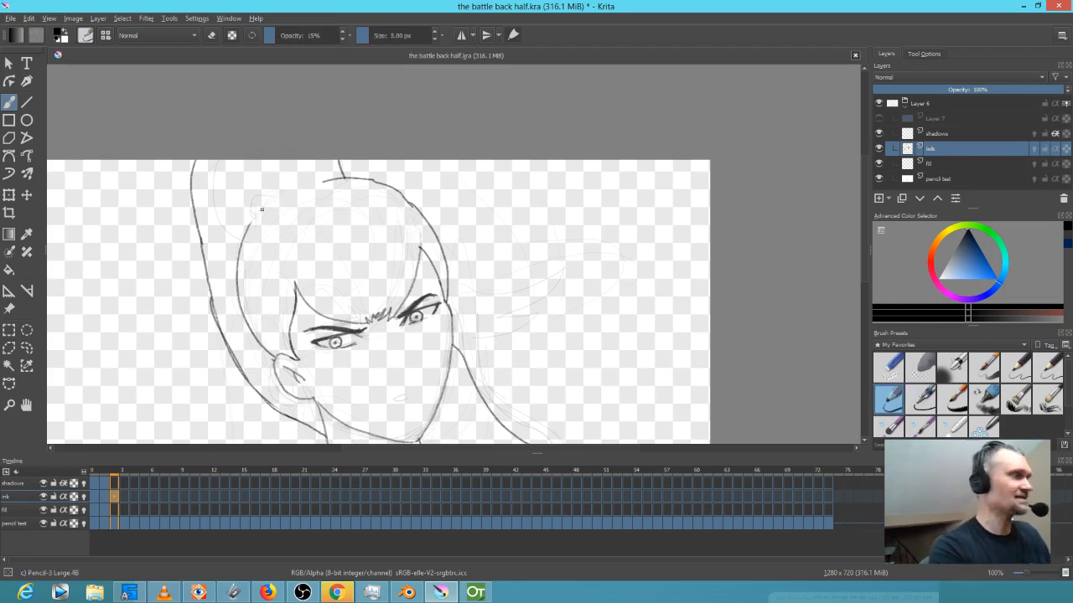
mouse_move(263, 209)
mouse_down()
mouse_move(303, 187)
mouse_move(271, 181)
mouse_move(260, 208)
mouse_up()
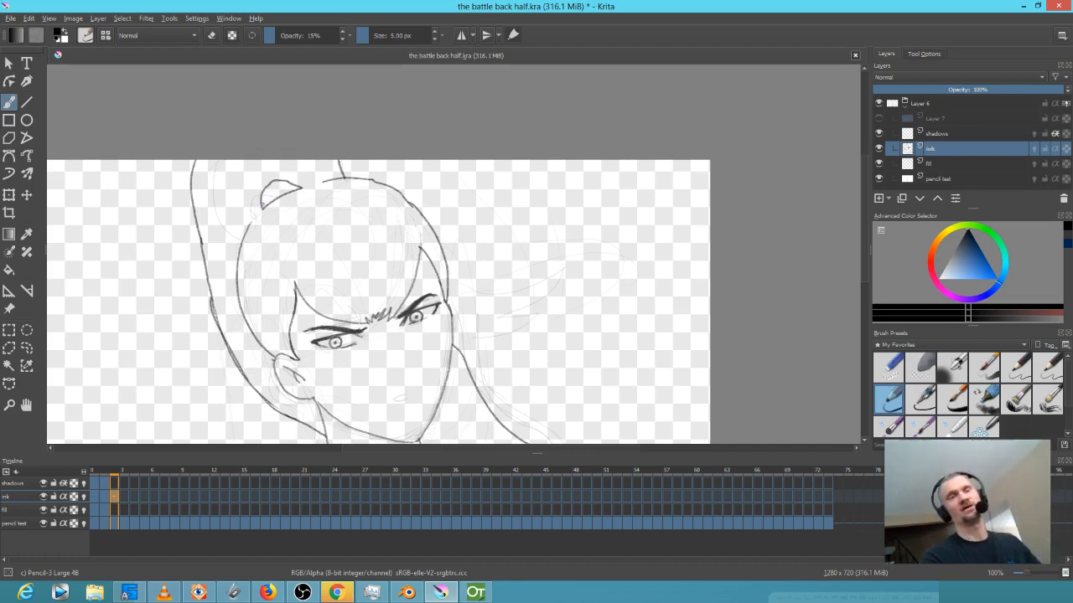
mouse_move(568, 284)
mouse_down()
mouse_move(589, 203)
mouse_move(566, 264)
mouse_up()
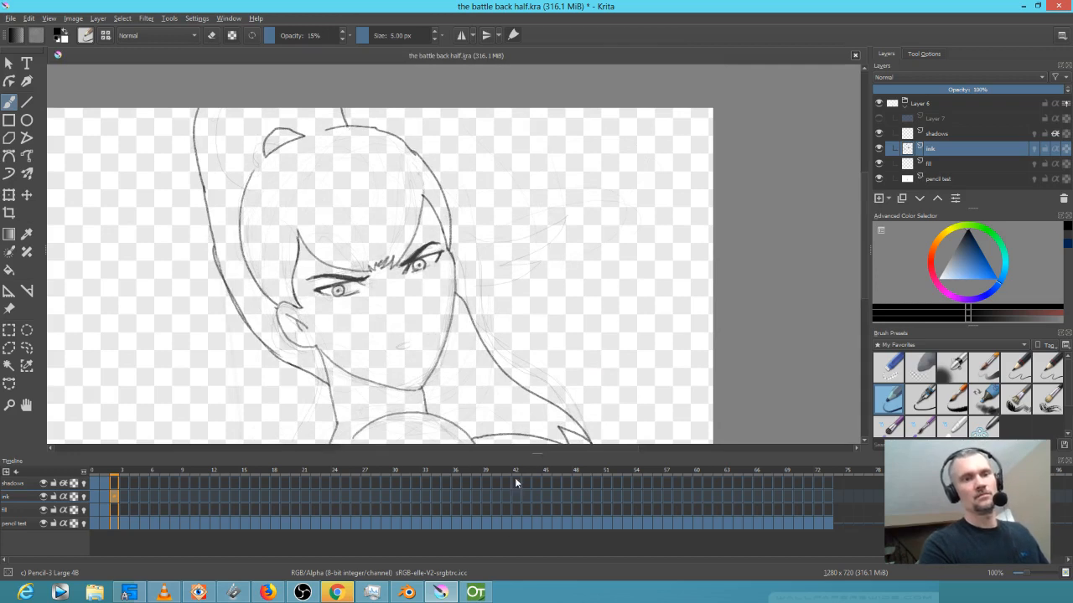
Switch to OpenToonz, compare the shadow level B with level A's drawing and palette on frame 1, and return to Krita
click(477, 592)
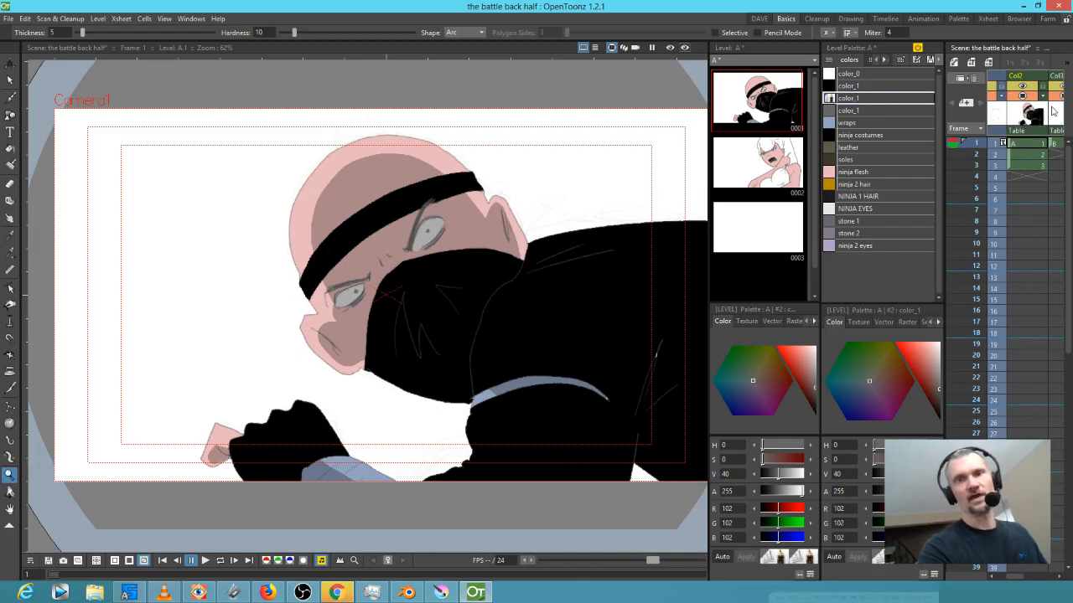
click(1054, 144)
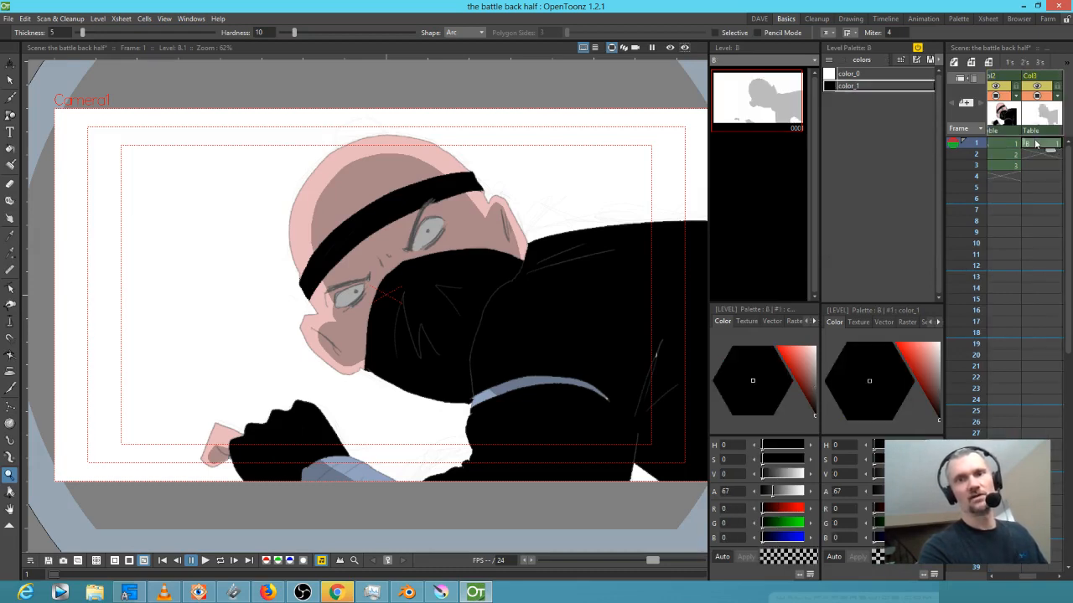
click(1005, 144)
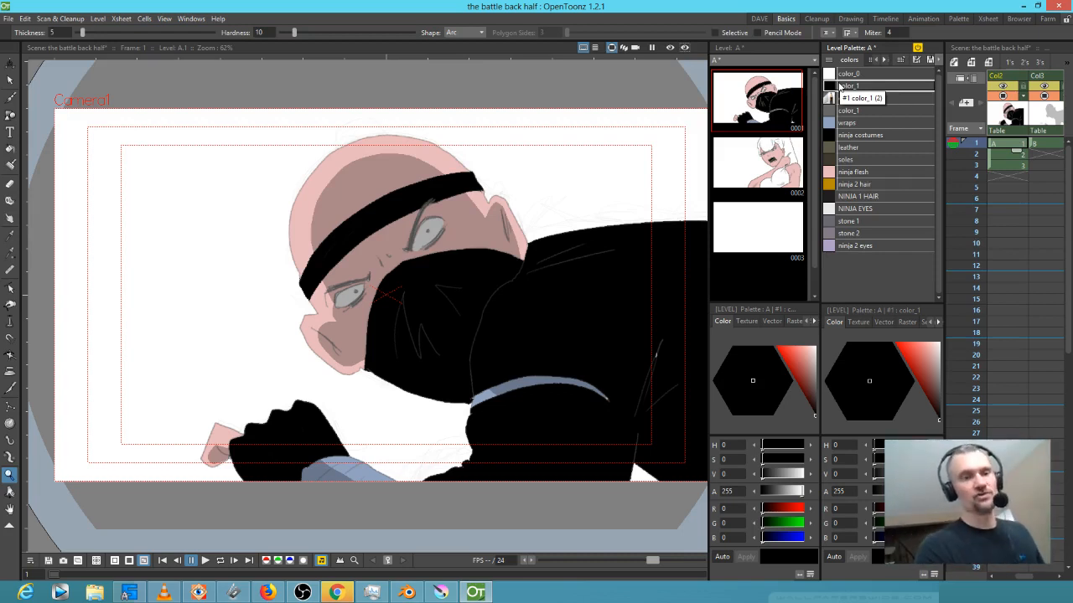
click(445, 592)
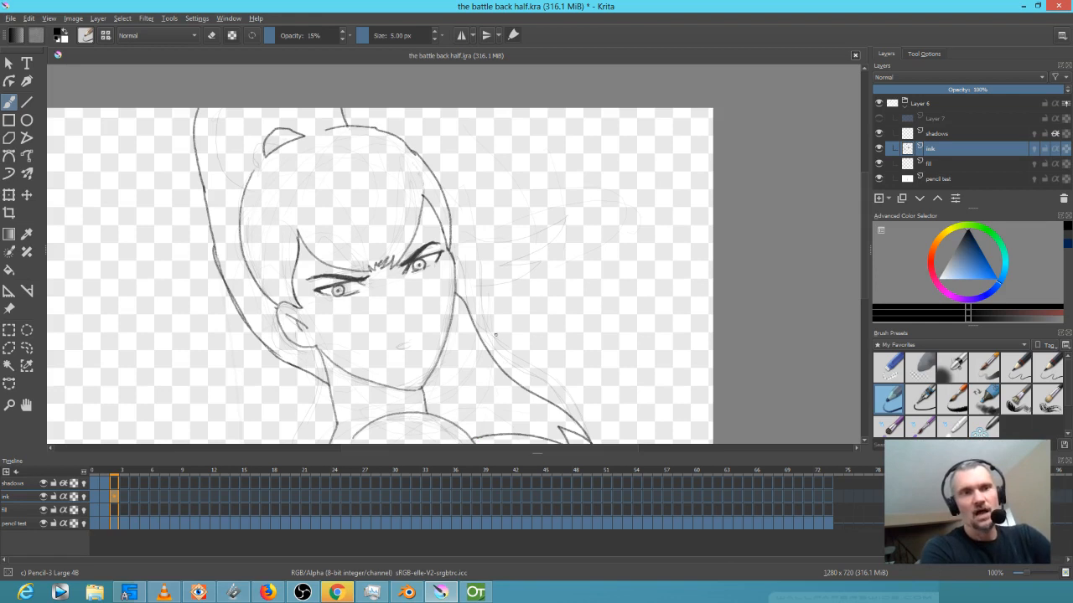
Switch to OpenToonz and back to Krita to compare the ninja drawing on the first frame
click(475, 593)
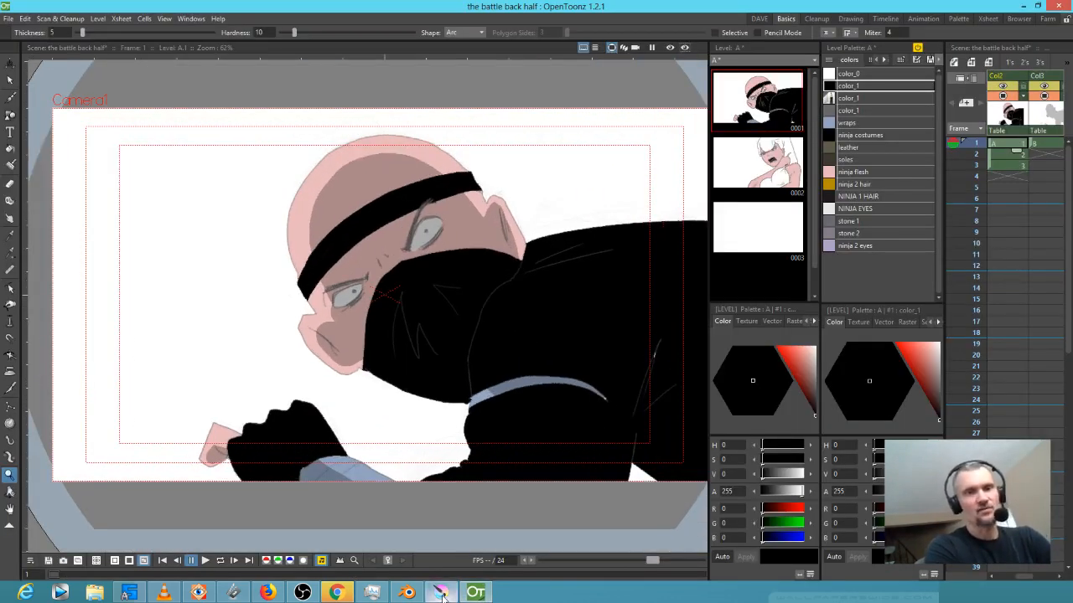
click(440, 593)
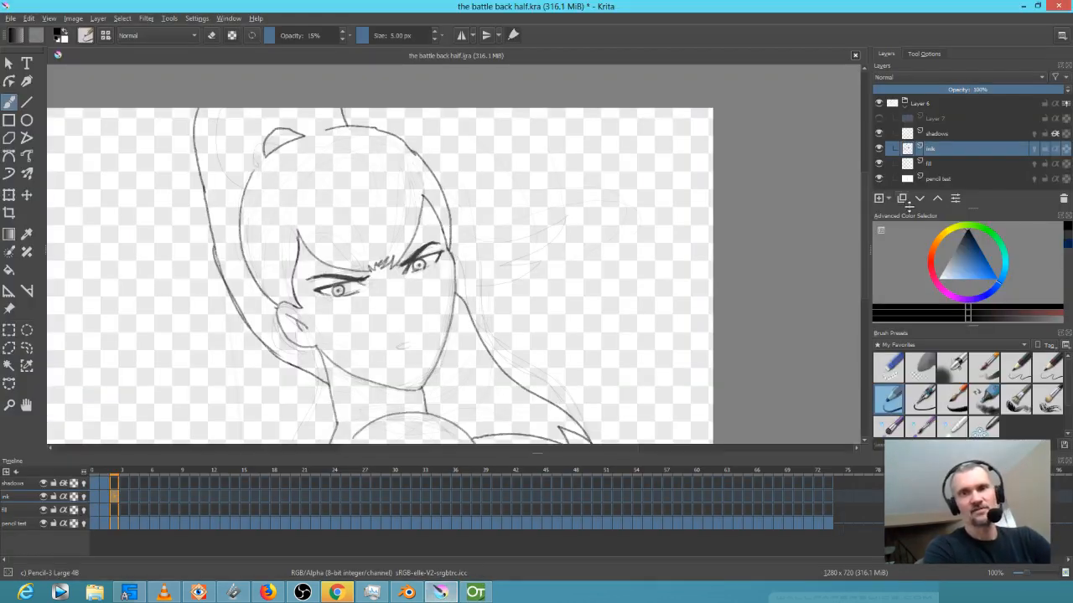
click(93, 496)
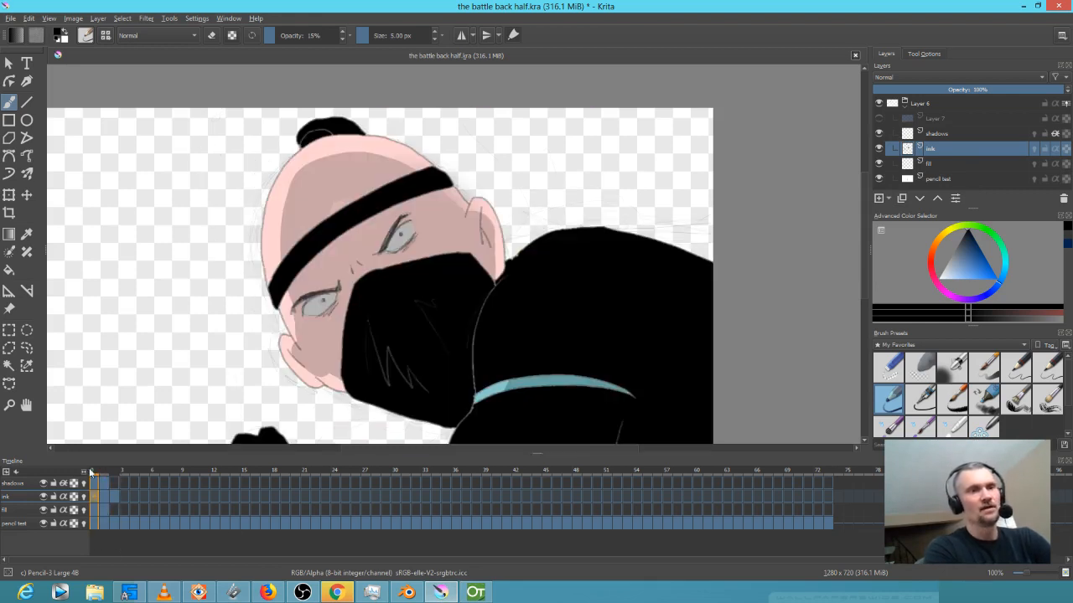
key(minus)
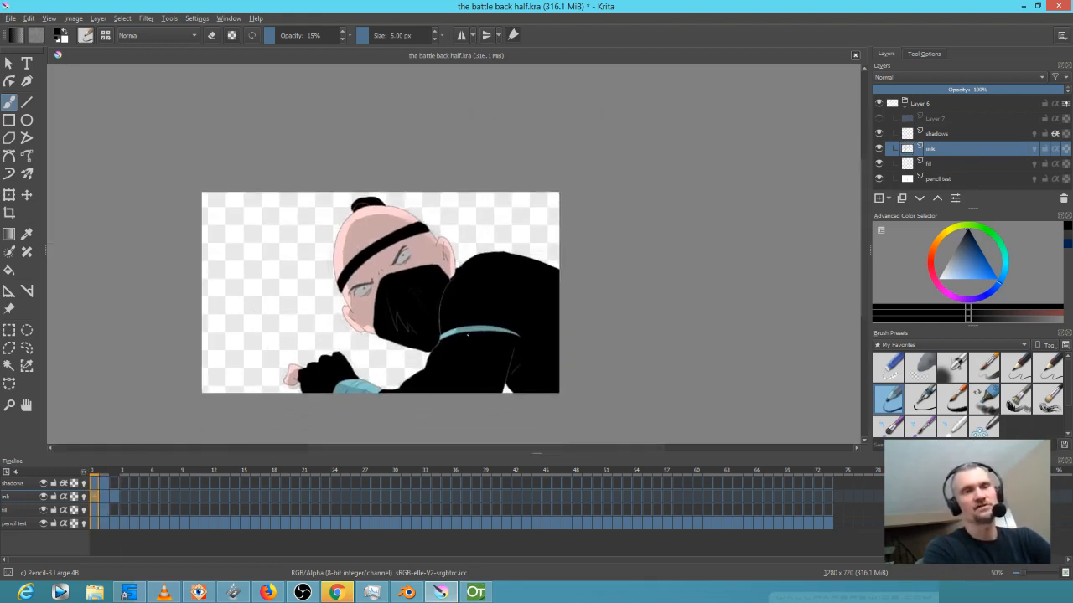
key(1)
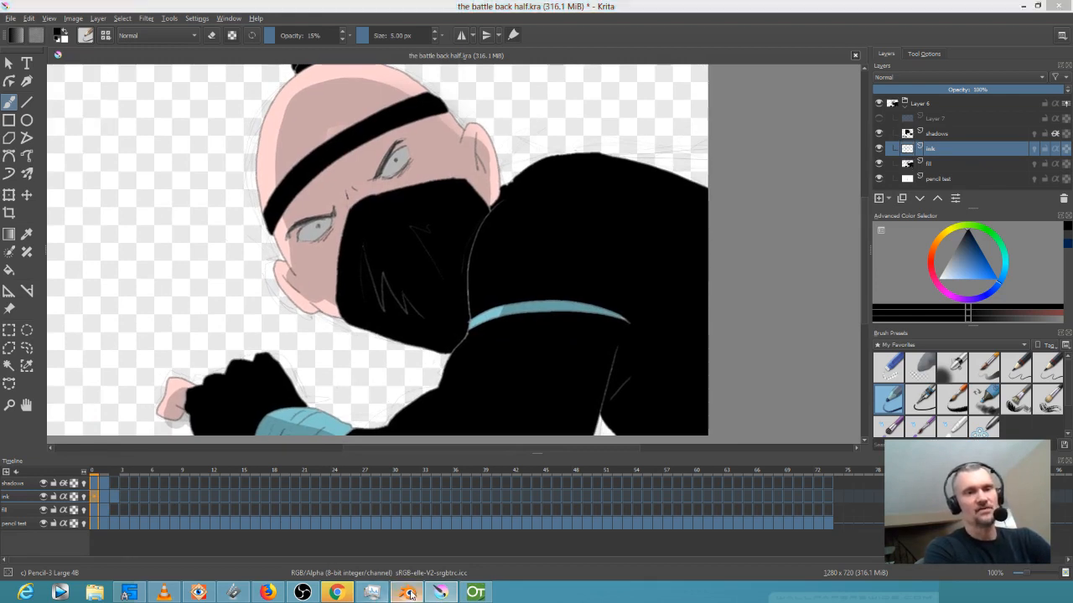
Switch to Blender and scrub through the rough sketch animation in the timeline
click(406, 592)
mouse_move(285, 497)
mouse_down()
mouse_move(232, 501)
mouse_move(358, 503)
mouse_move(292, 488)
mouse_move(273, 490)
mouse_move(396, 516)
mouse_move(414, 481)
mouse_move(645, 502)
mouse_up()
click(275, 492)
click(276, 493)
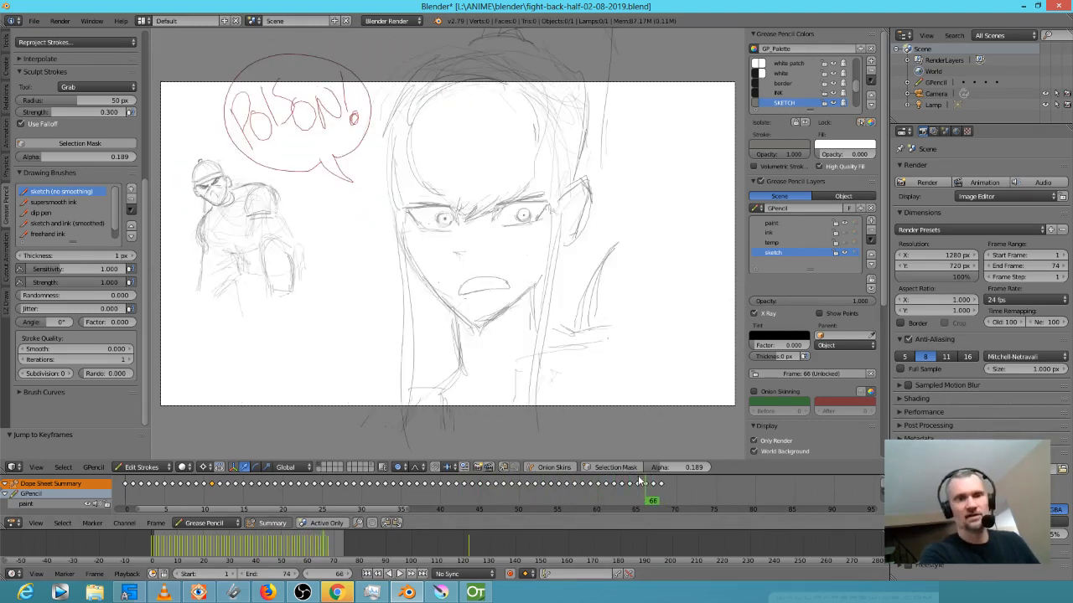
Switch to OpenToonz and examine the coloured ninja drawing on frame 1
click(454, 593)
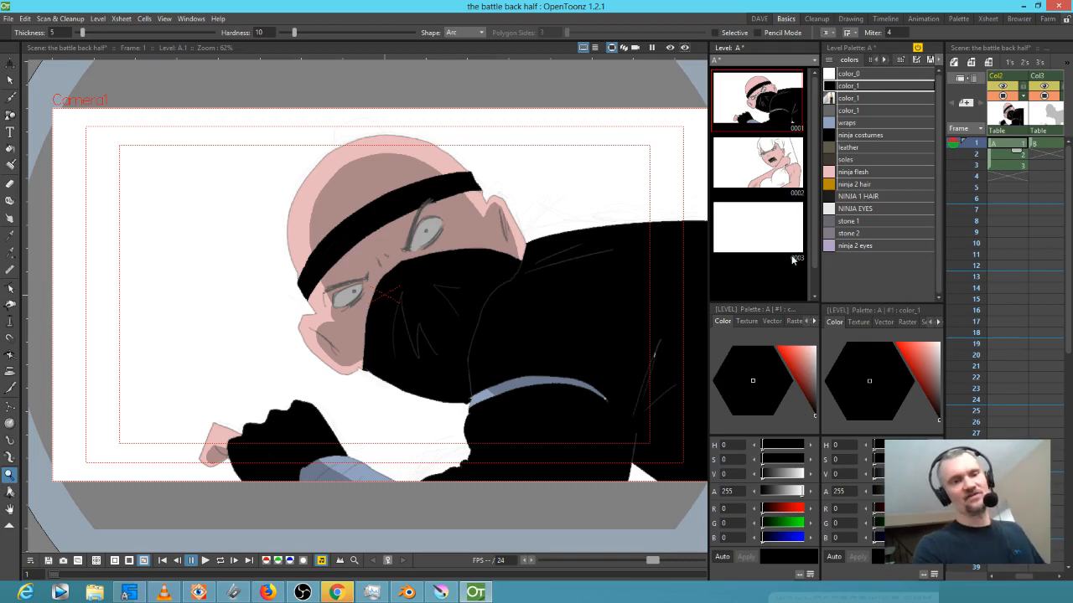
click(976, 151)
click(976, 143)
scroll(419, 319, up, 2)
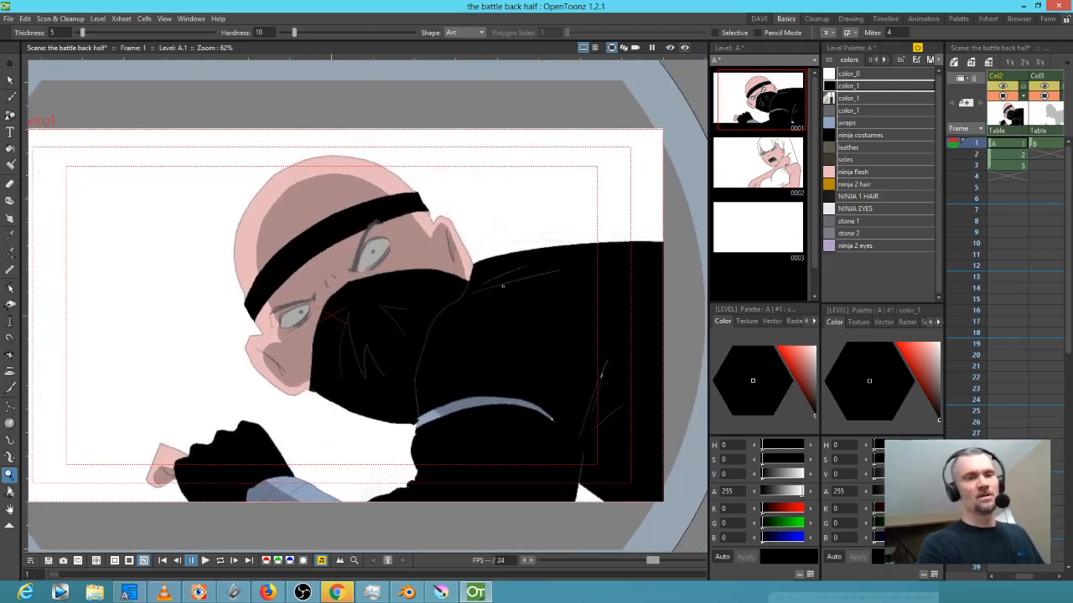
Switch to Krita and examine the ink lines and colours of the ninja drawing
click(440, 592)
scroll(462, 232, up, 2)
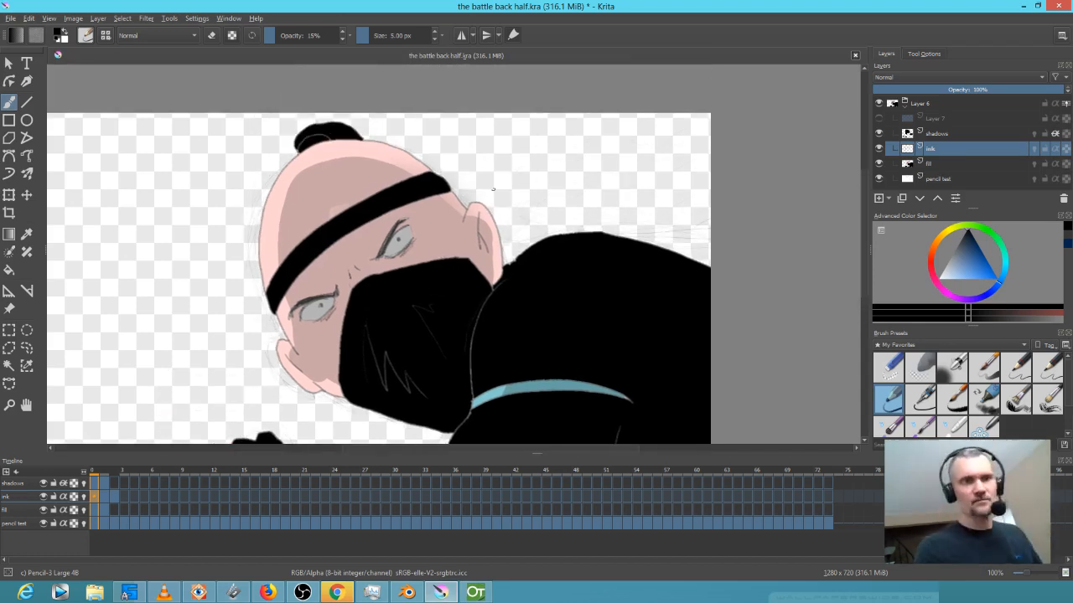
scroll(537, 260, down, 2)
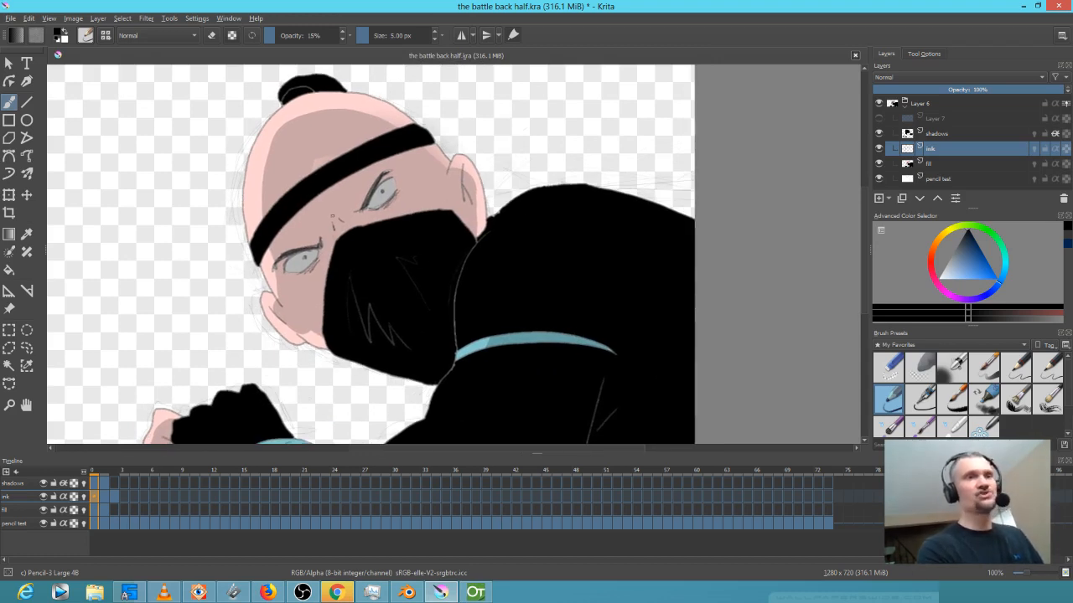
scroll(332, 215, down, 2)
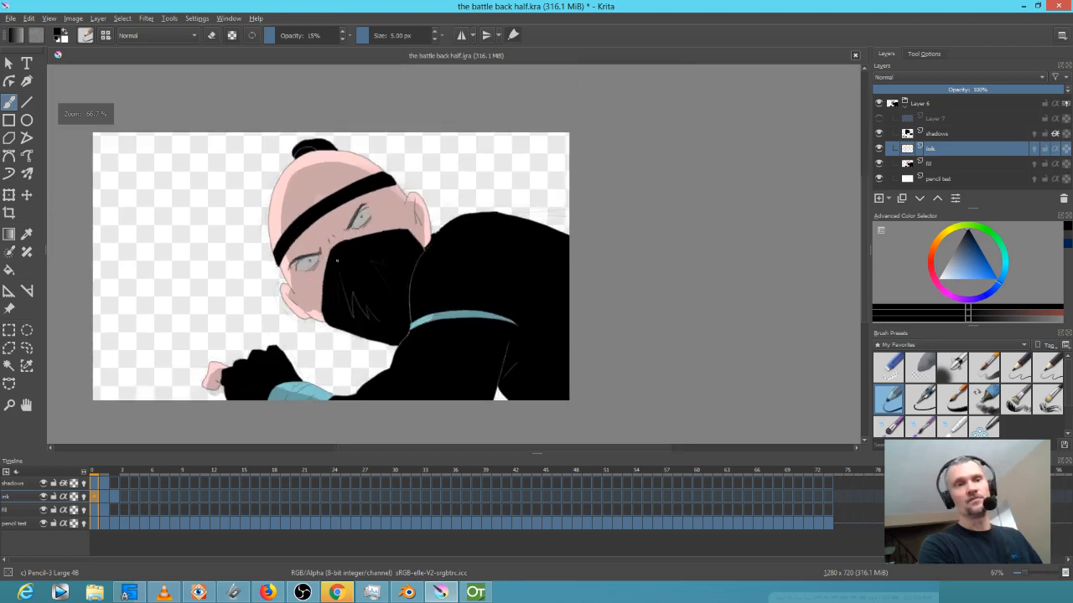
key(plus)
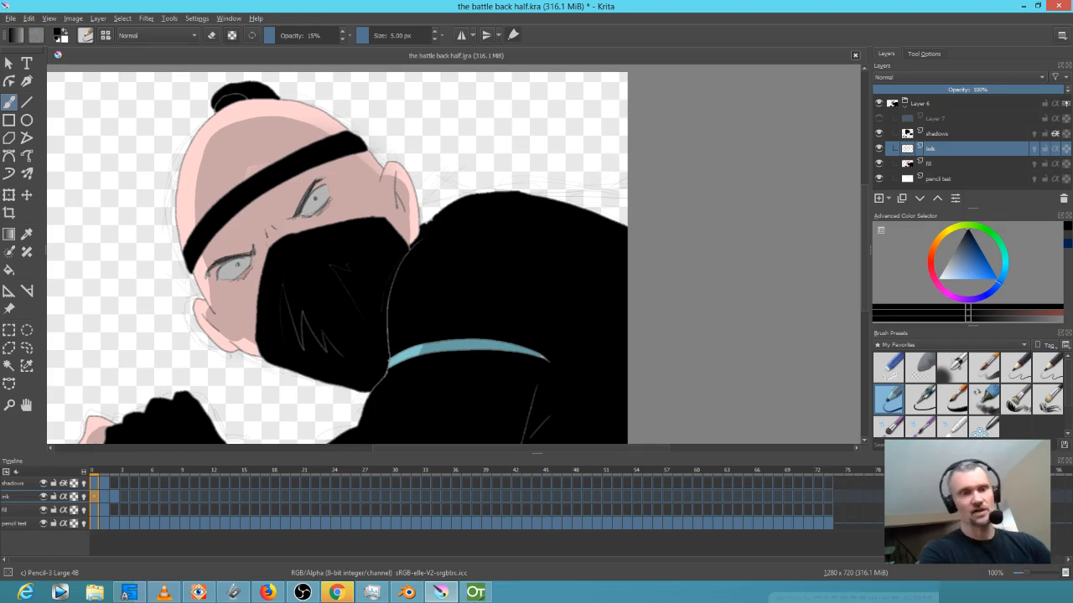
Check the ninja drawing in OpenToonz once more, and return to its Krita version for comparison
click(482, 595)
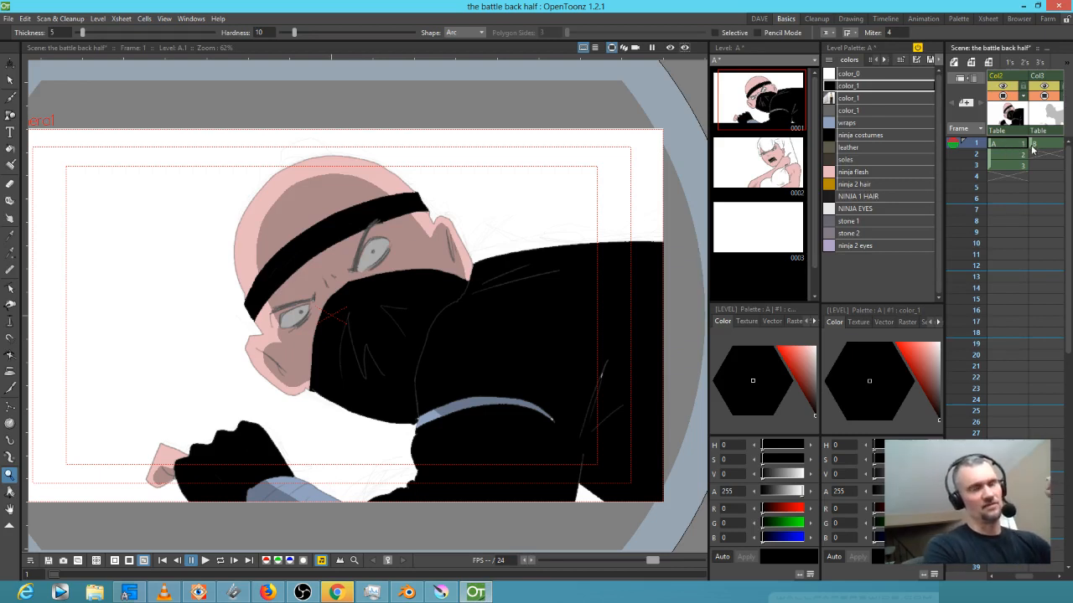
click(442, 593)
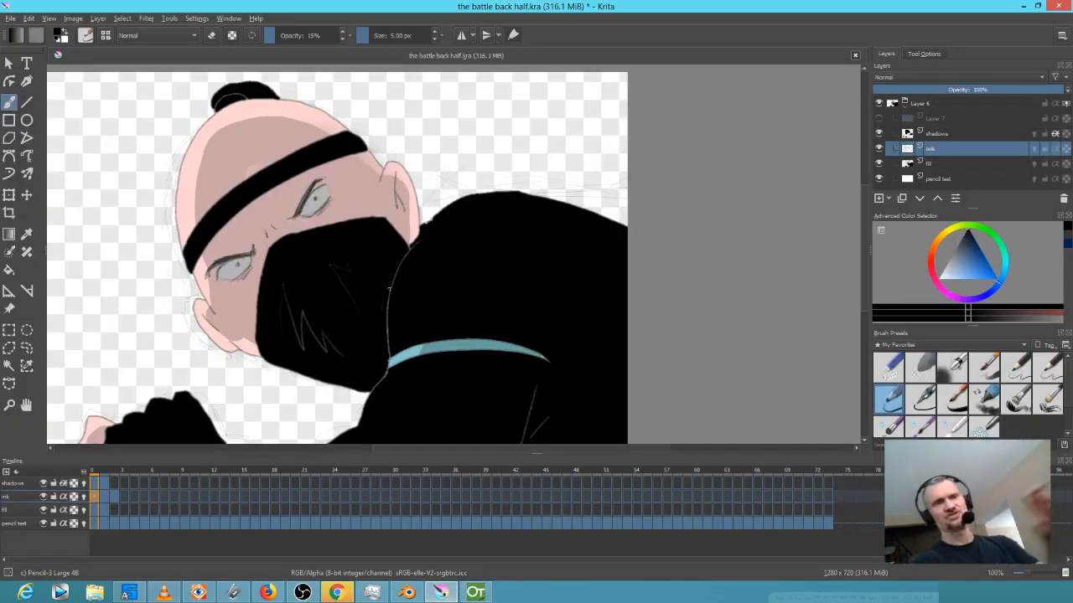
drag(338, 265, 411, 267)
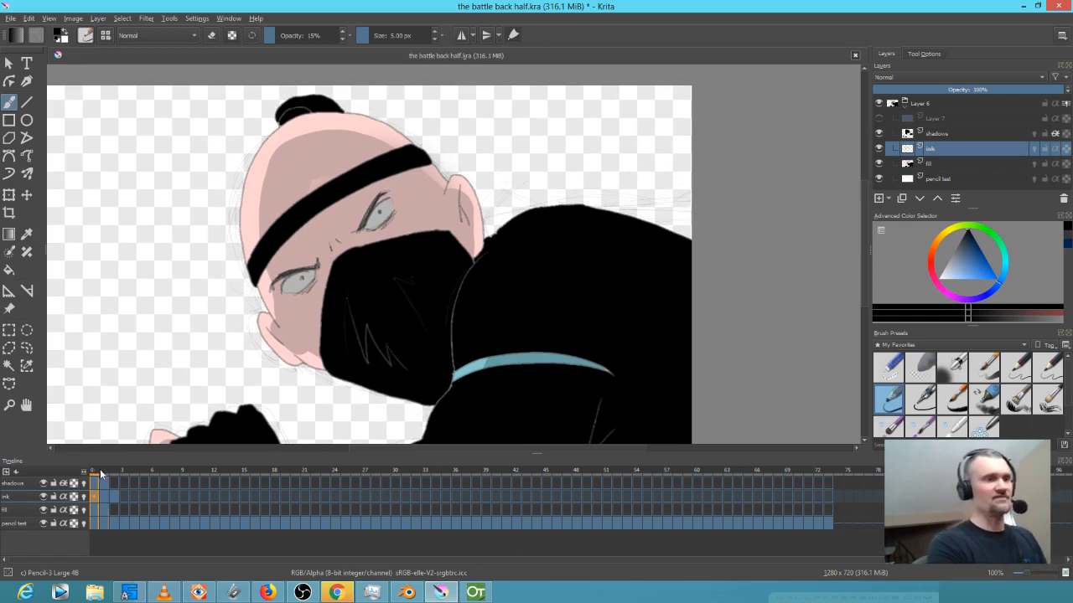
Sample the skin colour from the purple-haired woman's frame and go to the uncoloured line drawing on frame 2
drag(100, 474, 95, 469)
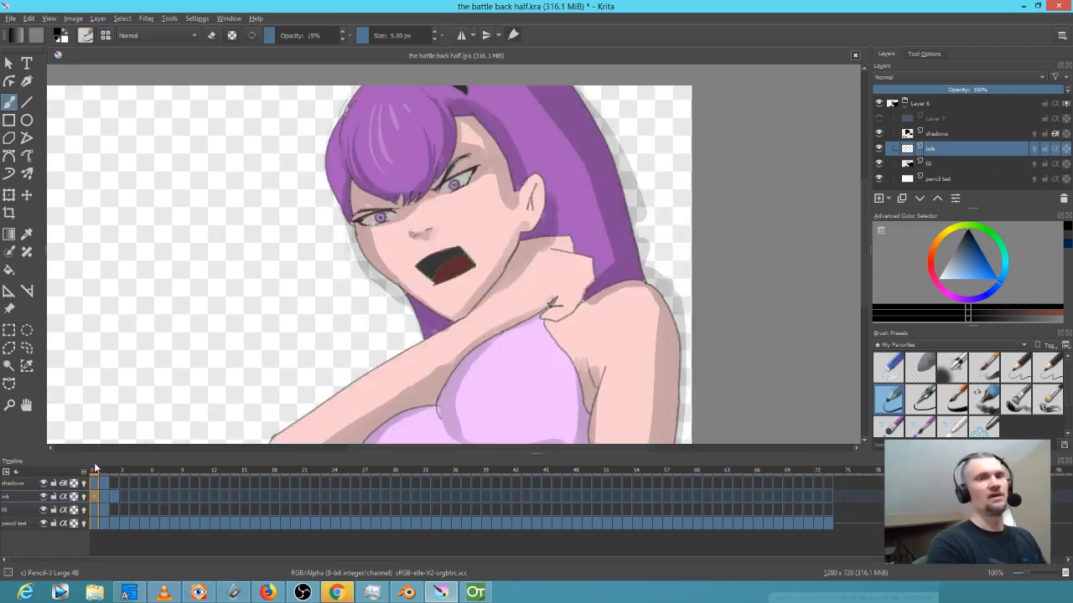
ctrl+click(459, 216)
drag(99, 474, 117, 477)
Try to fill the woman's face on the ink layer with the sampled skin colour
key(f)
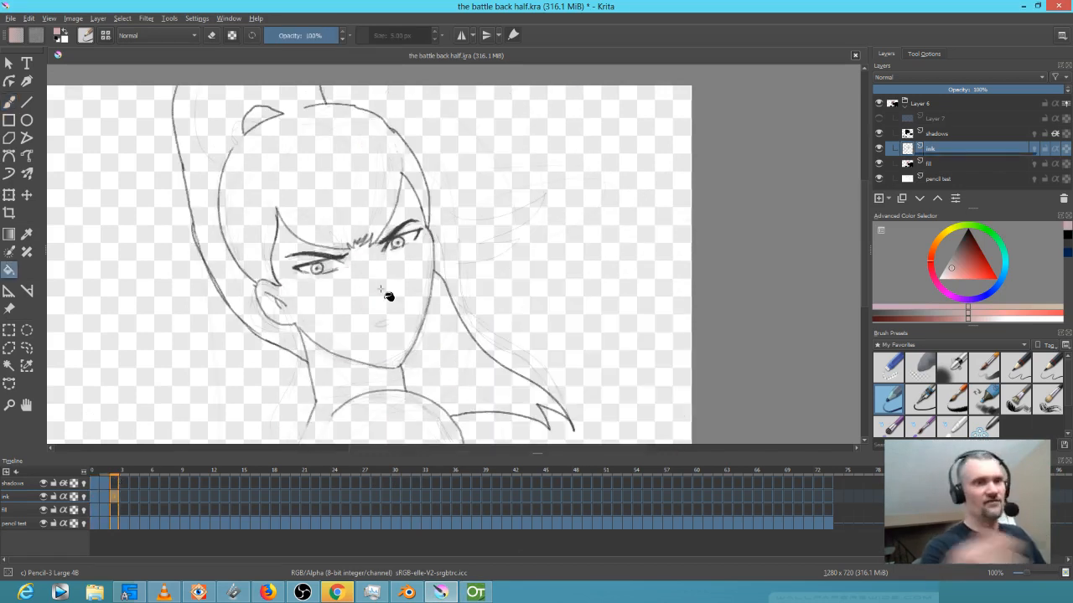
click(386, 295)
key(ctrl+z)
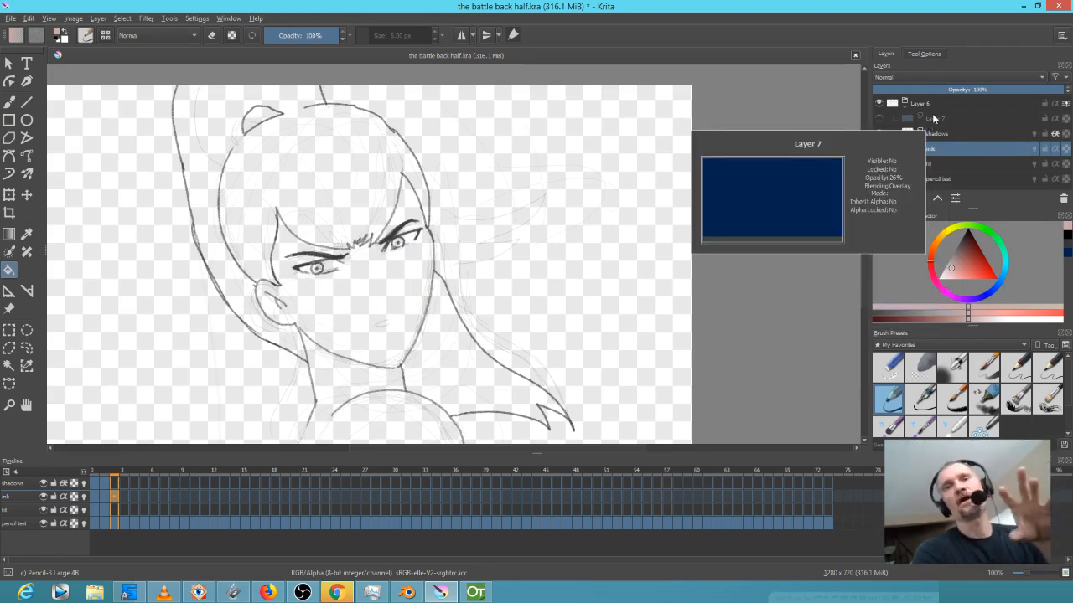
Review the layer stack and make the fill layer active
mouse_move(958, 136)
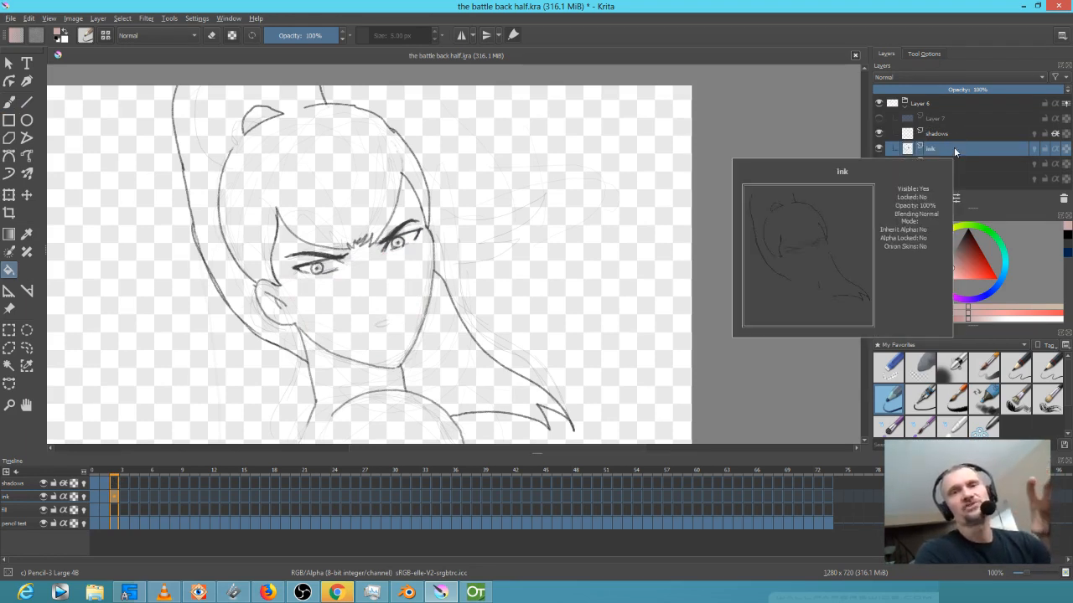
mouse_move(945, 166)
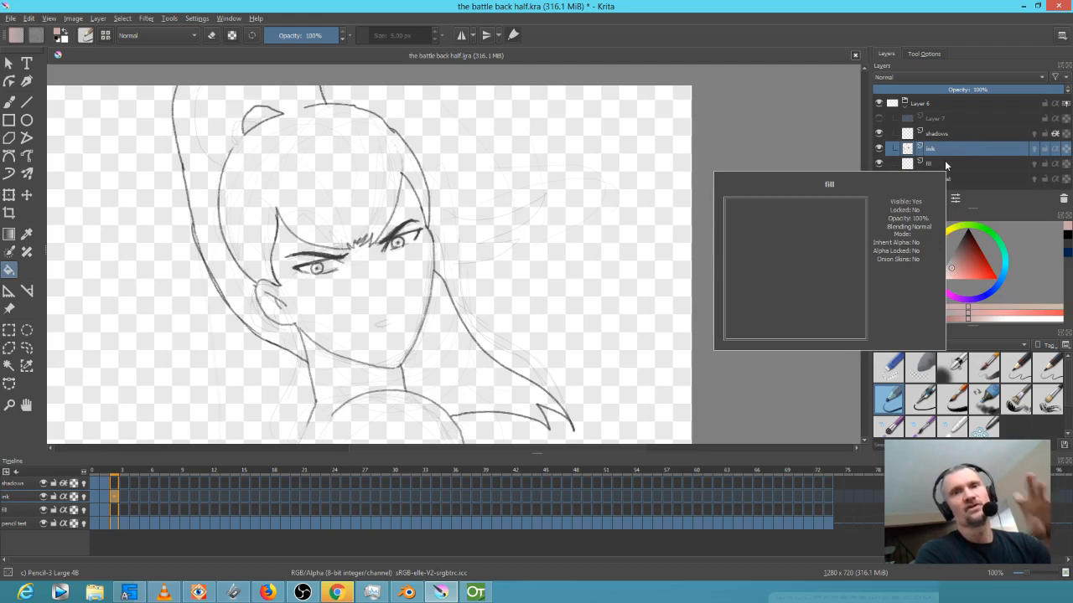
click(945, 165)
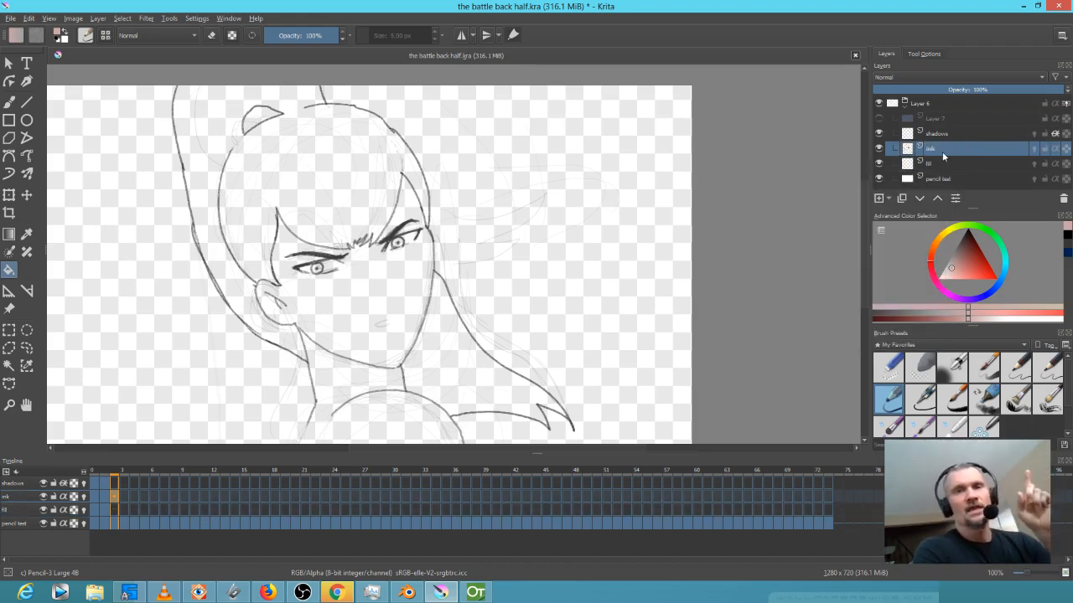
mouse_move(939, 163)
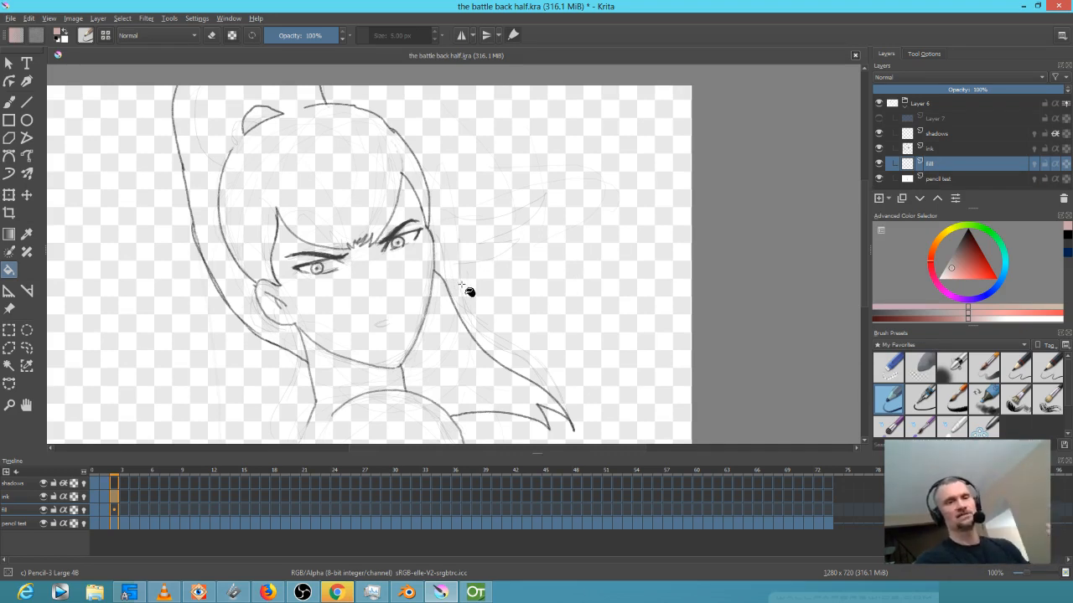
Switch to OpenToonz and inspect the line edges and shading around the ninja's ear up close
click(475, 593)
scroll(447, 261, up, 8)
drag(561, 194, 604, 401)
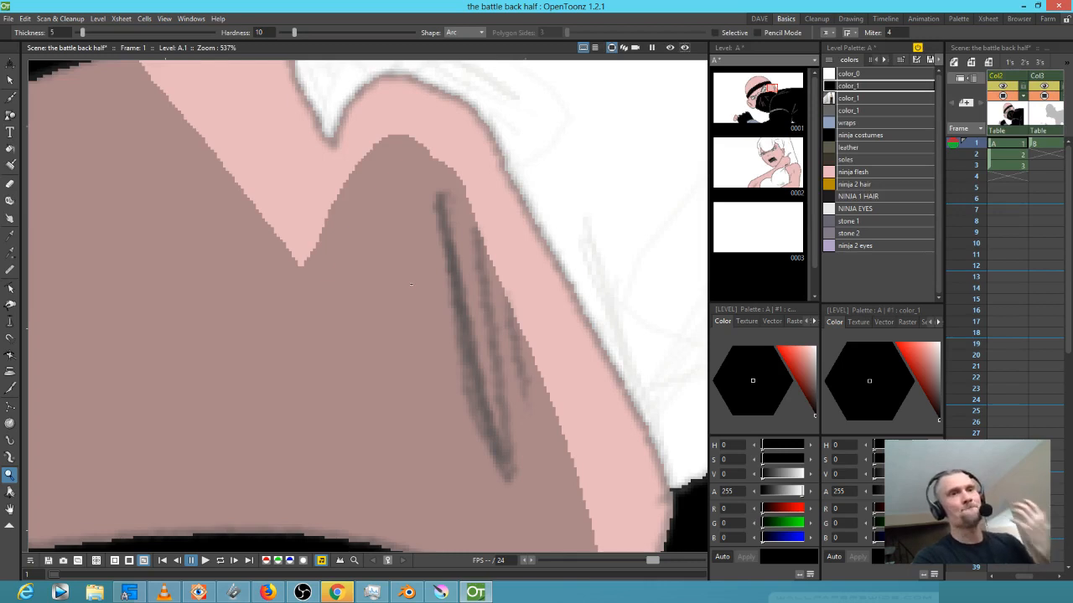
scroll(411, 285, down, 2)
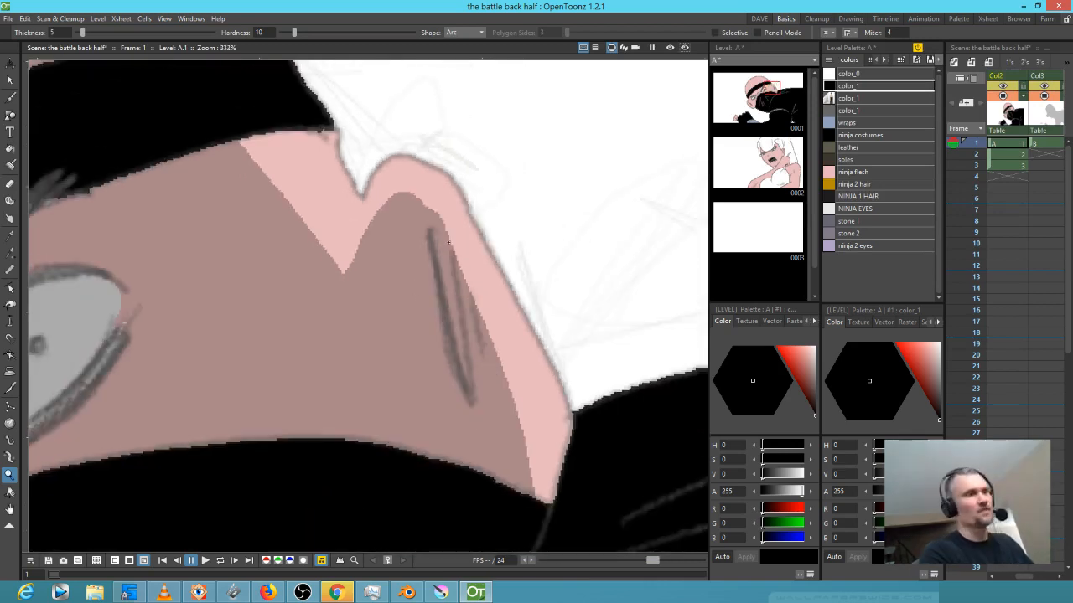
scroll(411, 271, down, 5)
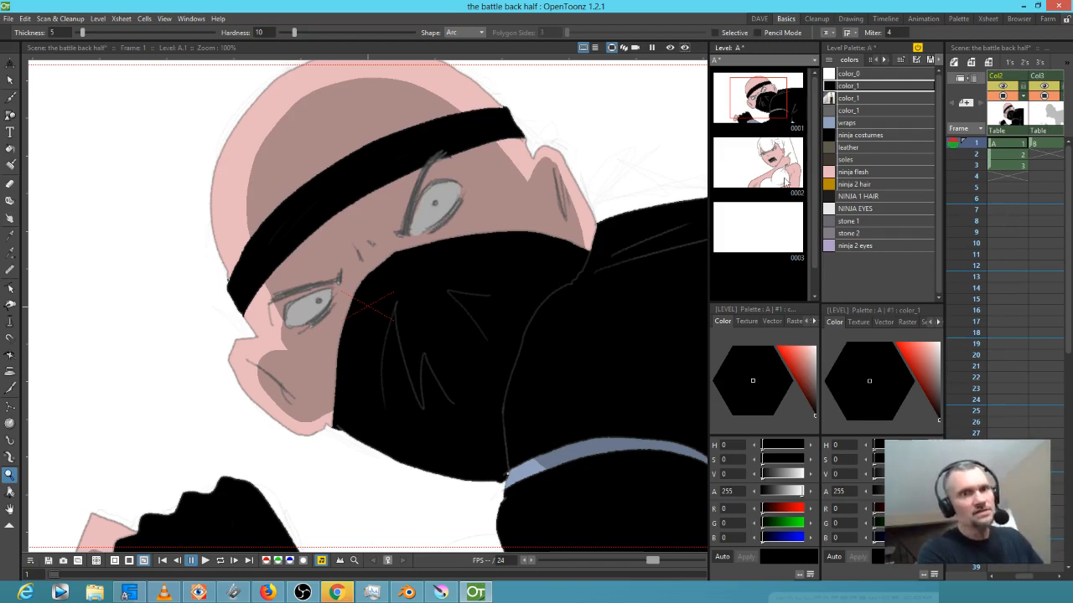
Switch to Krita and alternate the active layer between ink and fill, ending on fill
click(439, 592)
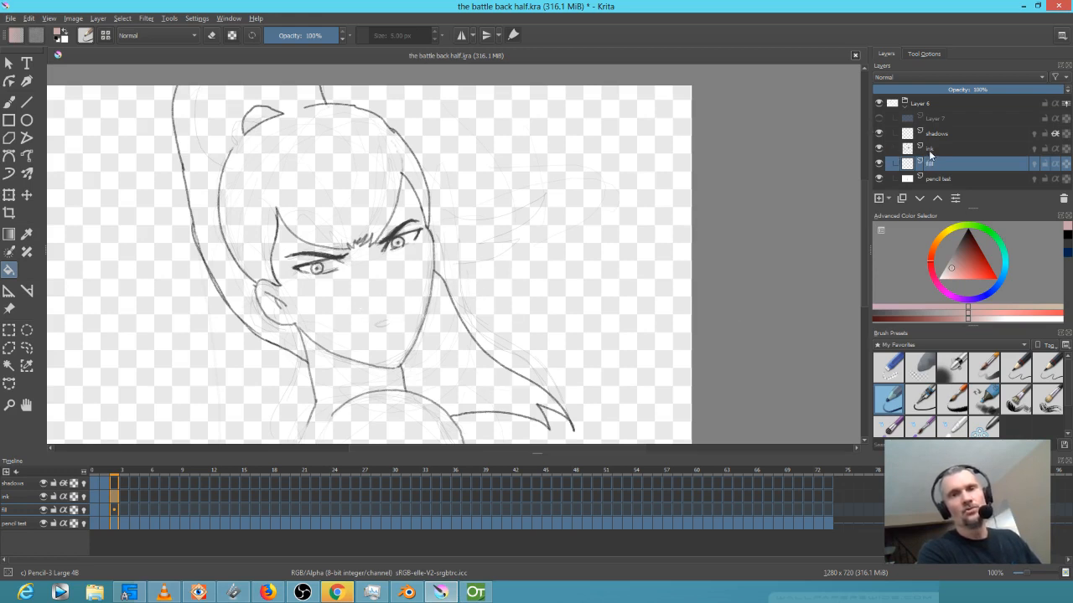
click(935, 150)
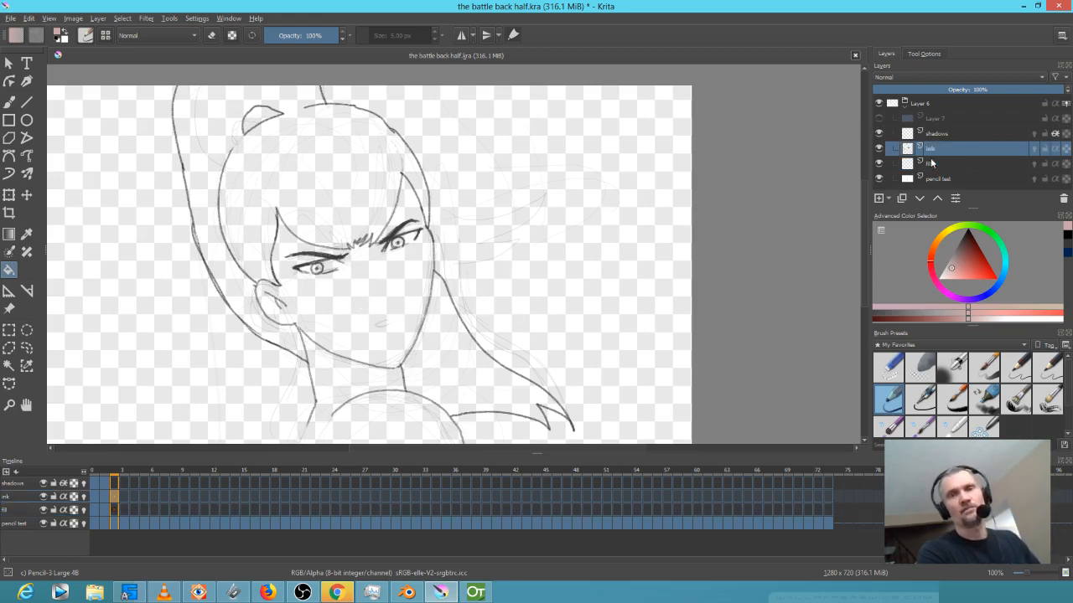
click(935, 166)
click(936, 151)
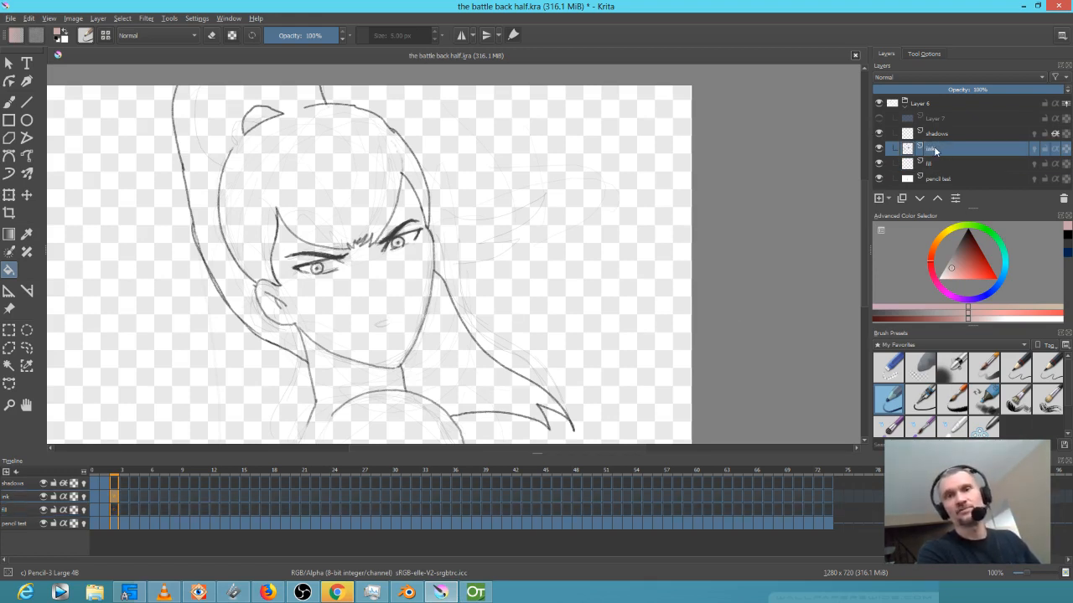
mouse_move(936, 151)
click(939, 164)
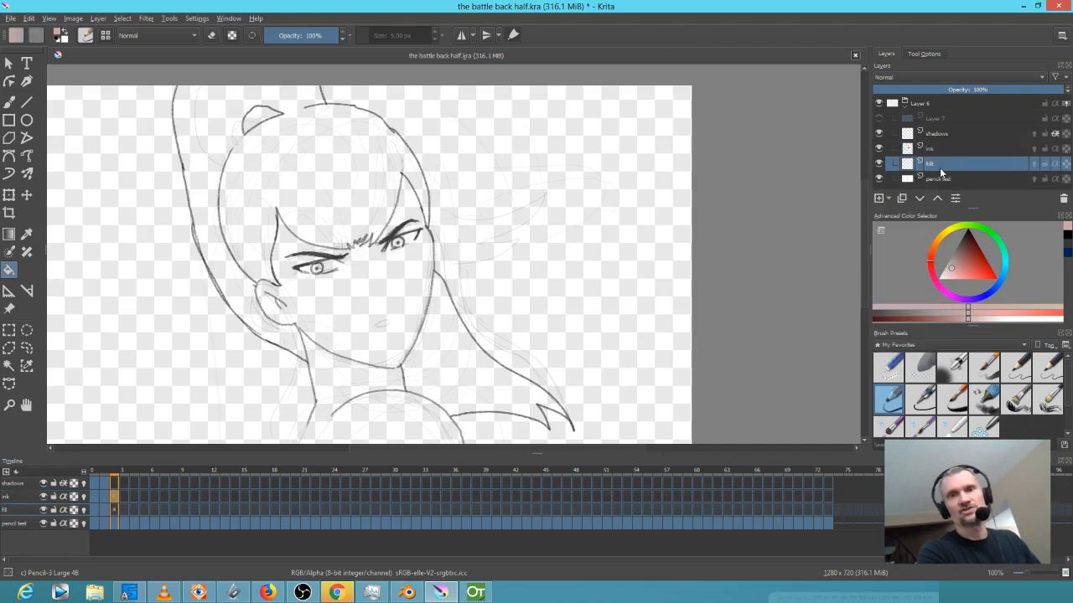
On the ink layer, retrace the woman's shoulder line below the neck with the Pencil-3 Large 4B brush in a near-black colour
scroll(676, 266, down, 1)
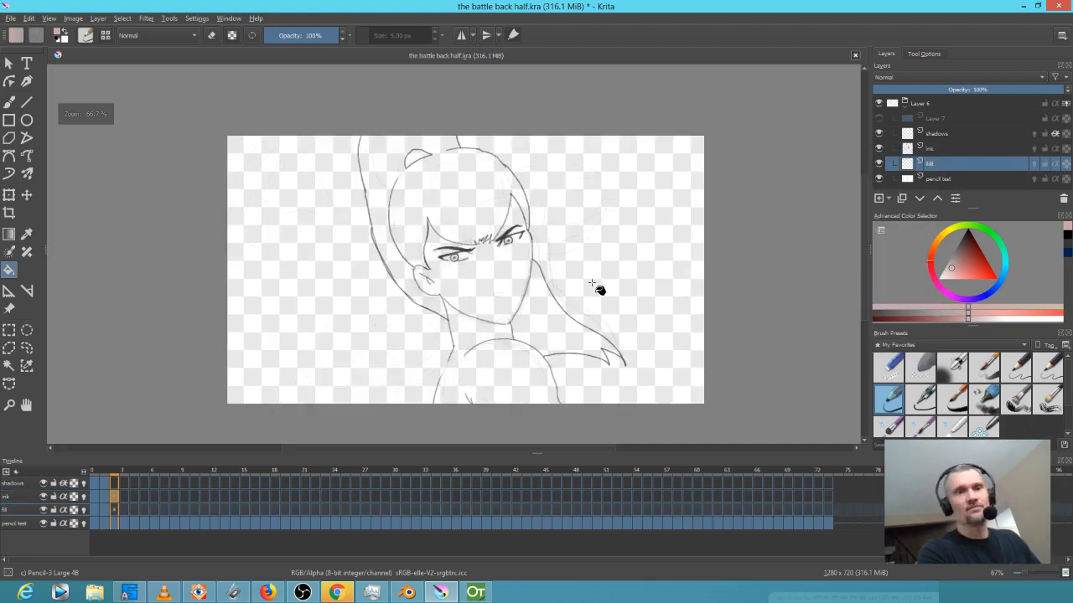
scroll(600, 289, up, 3)
mouse_move(549, 298)
mouse_down()
mouse_move(579, 270)
mouse_move(626, 172)
mouse_up()
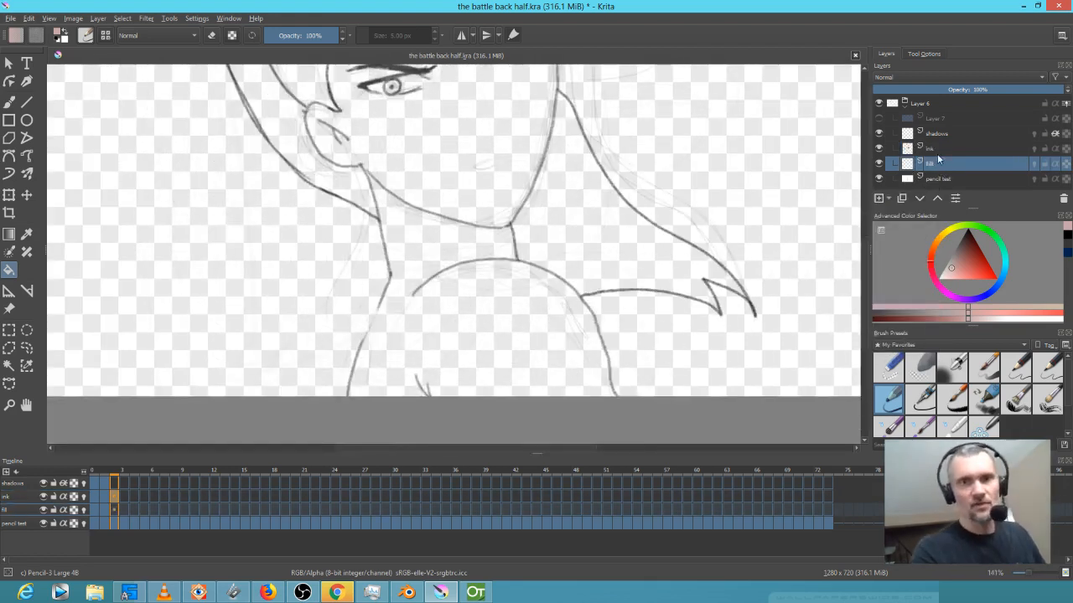
click(944, 148)
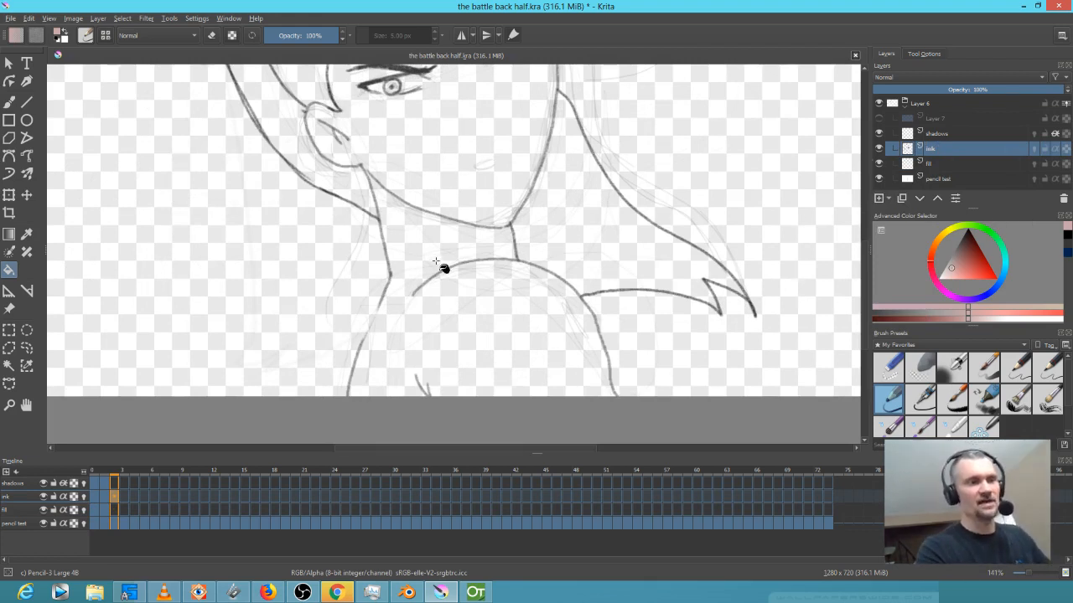
click(888, 399)
drag(964, 241, 960, 241)
drag(415, 70, 503, 142)
ctrl+click(506, 137)
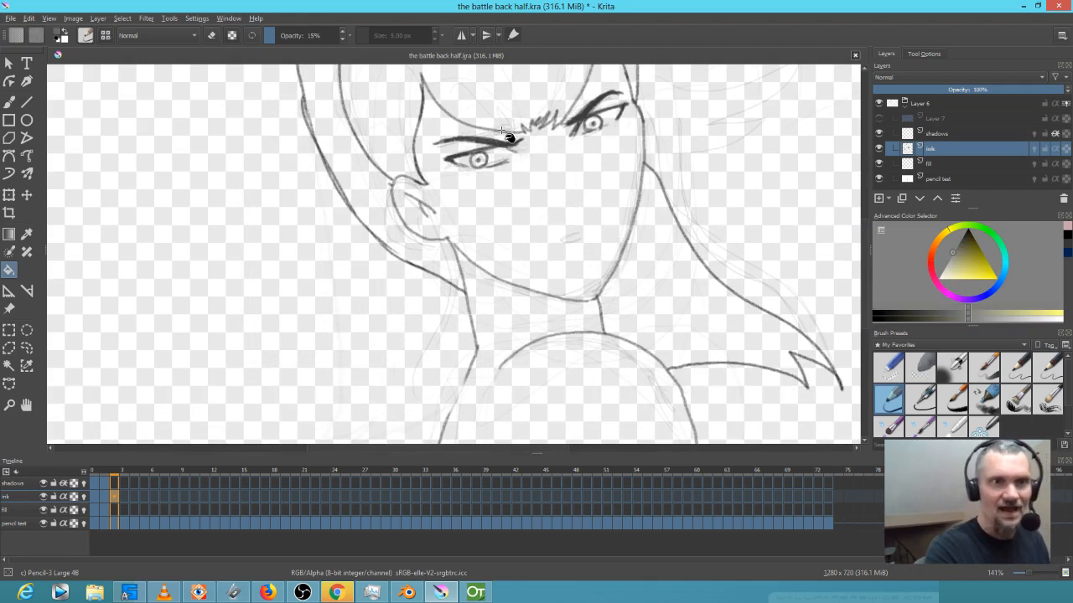
drag(956, 237, 960, 241)
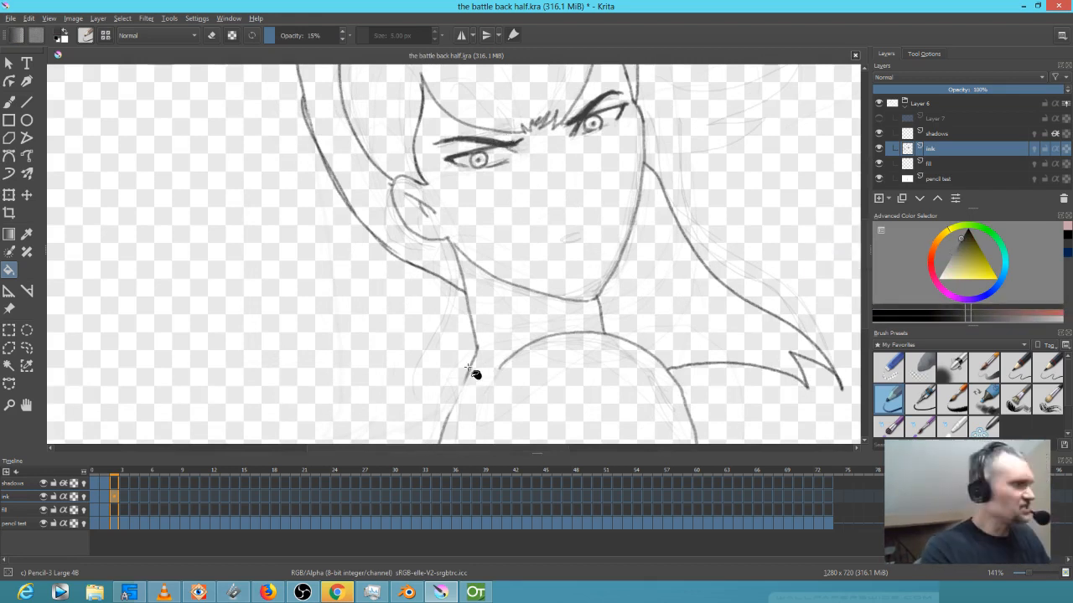
key(b)
drag(465, 378, 443, 432)
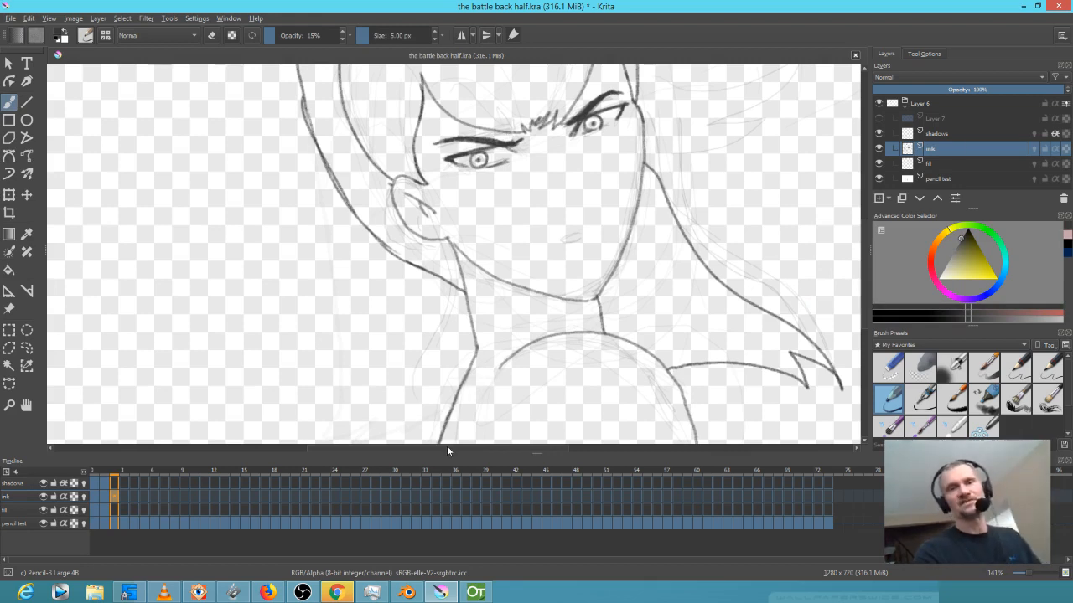
Make the fill layer active, sample the woman's pink skin colour from the coloured frame 1, and return to frame 2
click(943, 165)
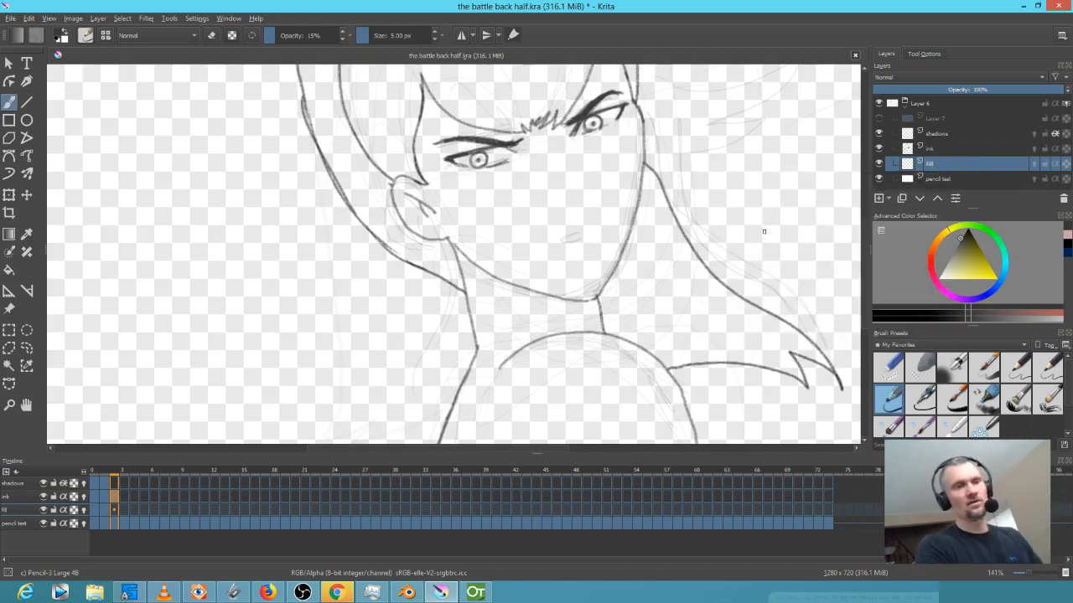
scroll(737, 201, down, 2)
drag(729, 199, 637, 208)
scroll(557, 291, up, 2)
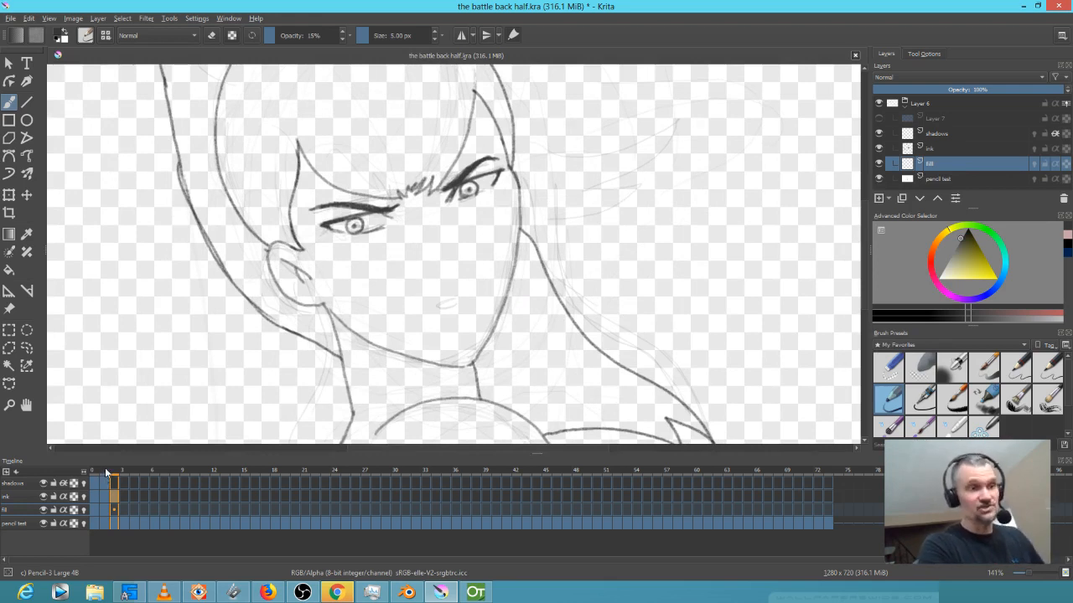
click(105, 469)
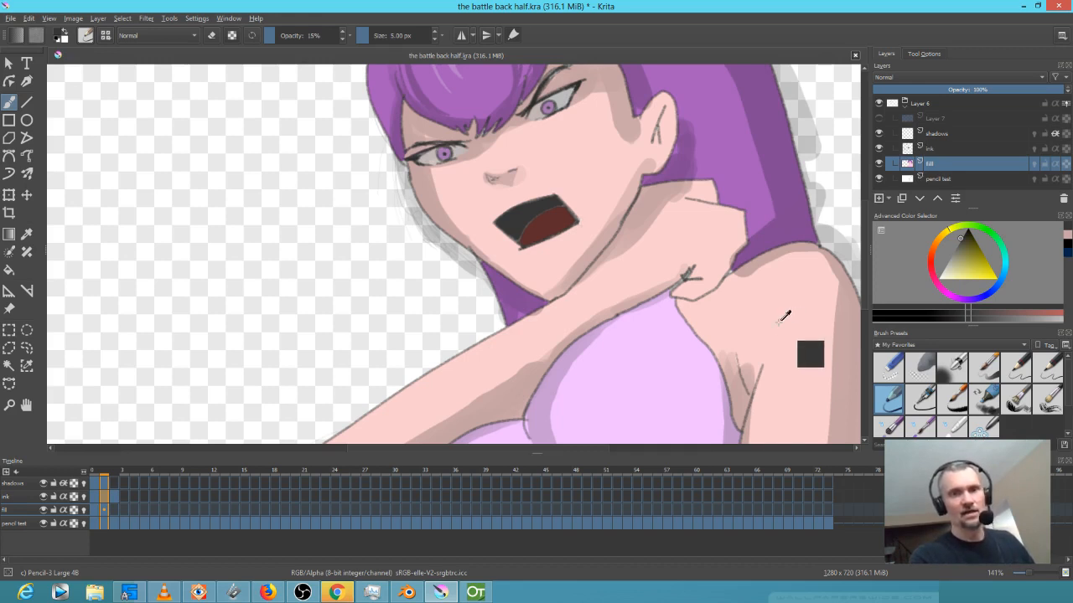
ctrl+click(781, 317)
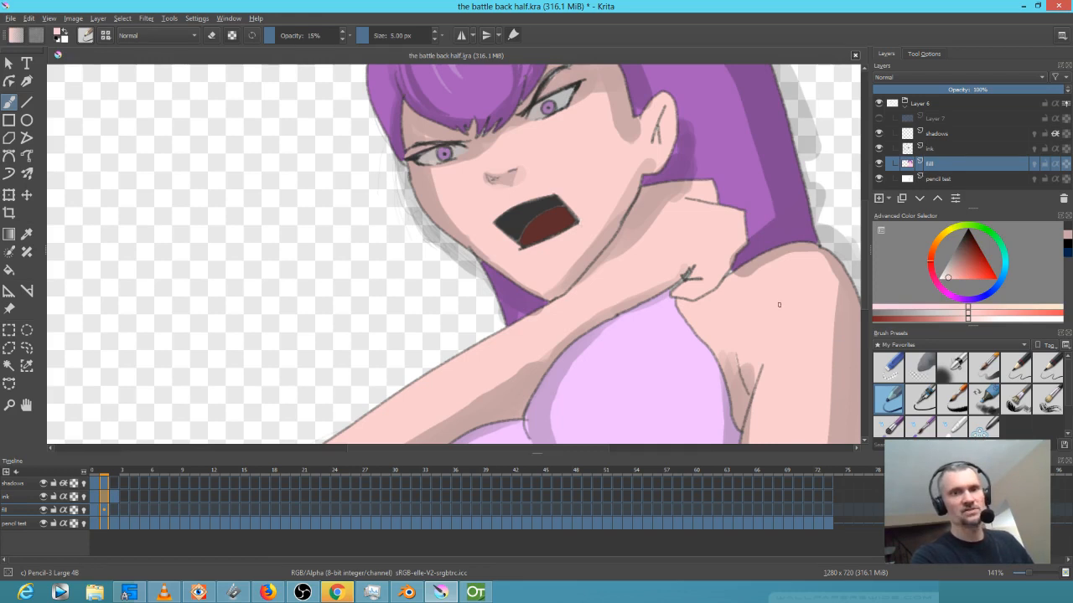
ctrl+click(758, 199)
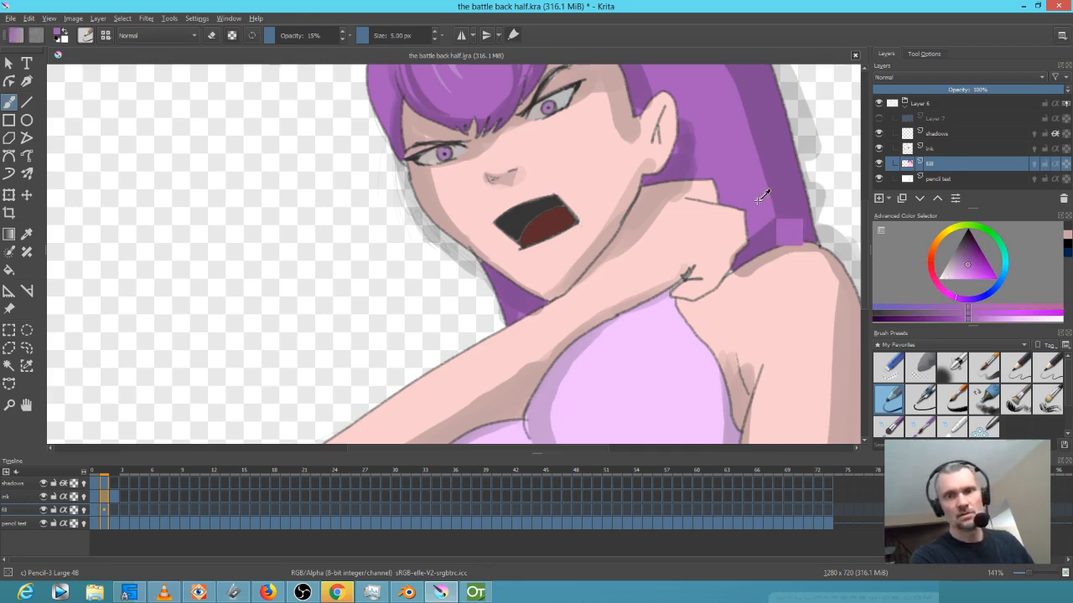
ctrl+click(761, 294)
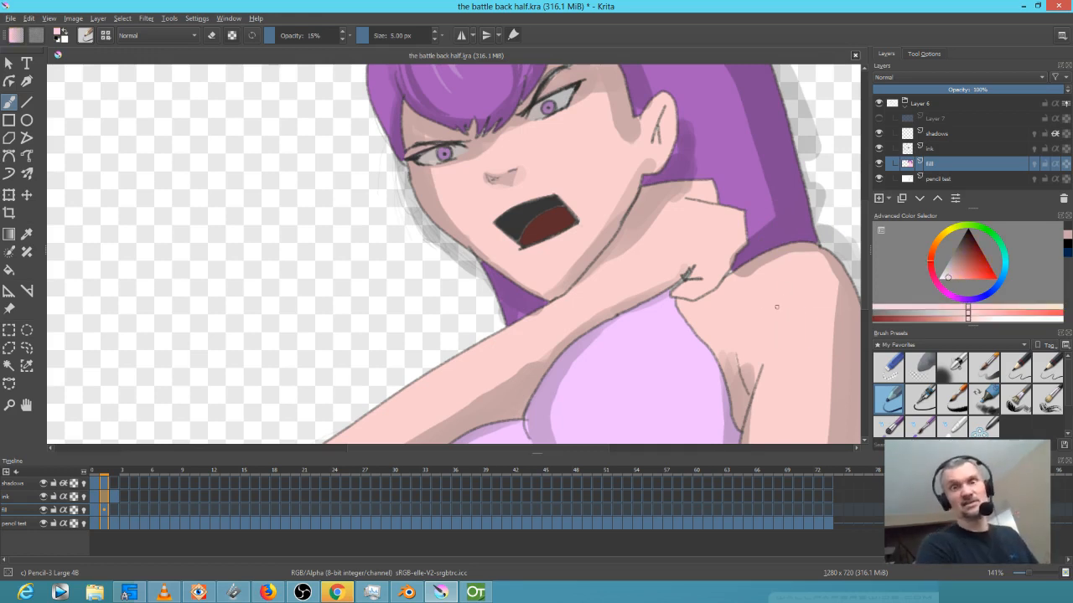
click(114, 470)
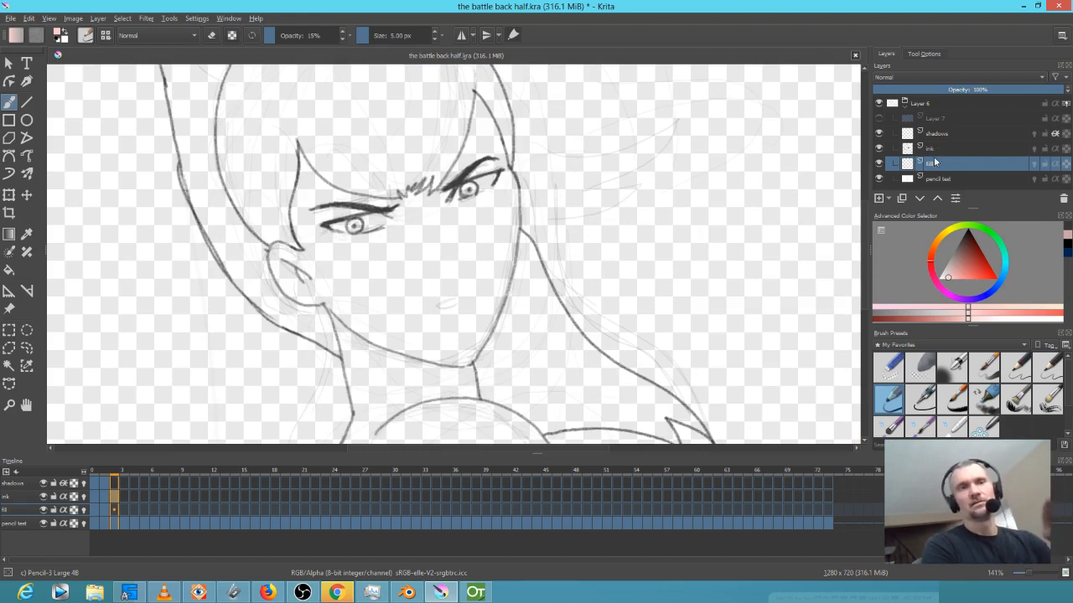
Compare the inked head with the pencil test layer hidden and shown
drag(564, 215, 642, 199)
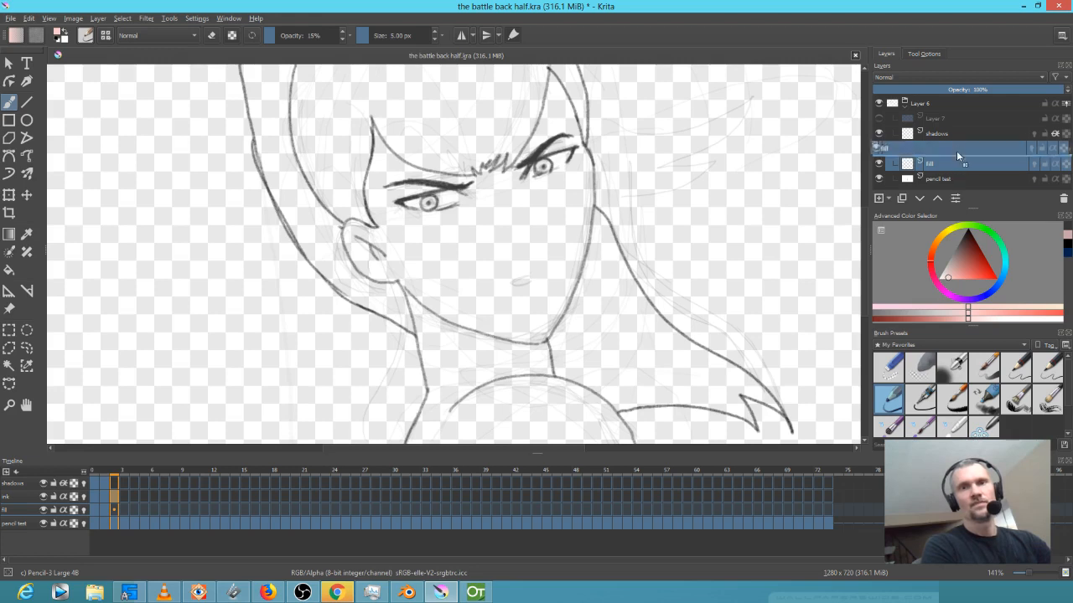
click(879, 179)
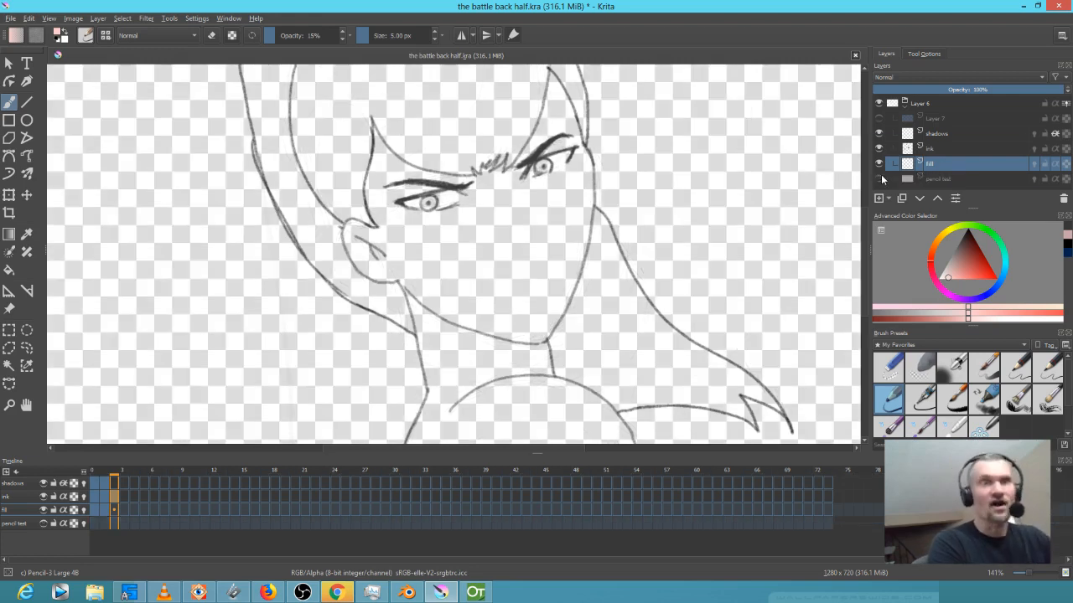
click(880, 179)
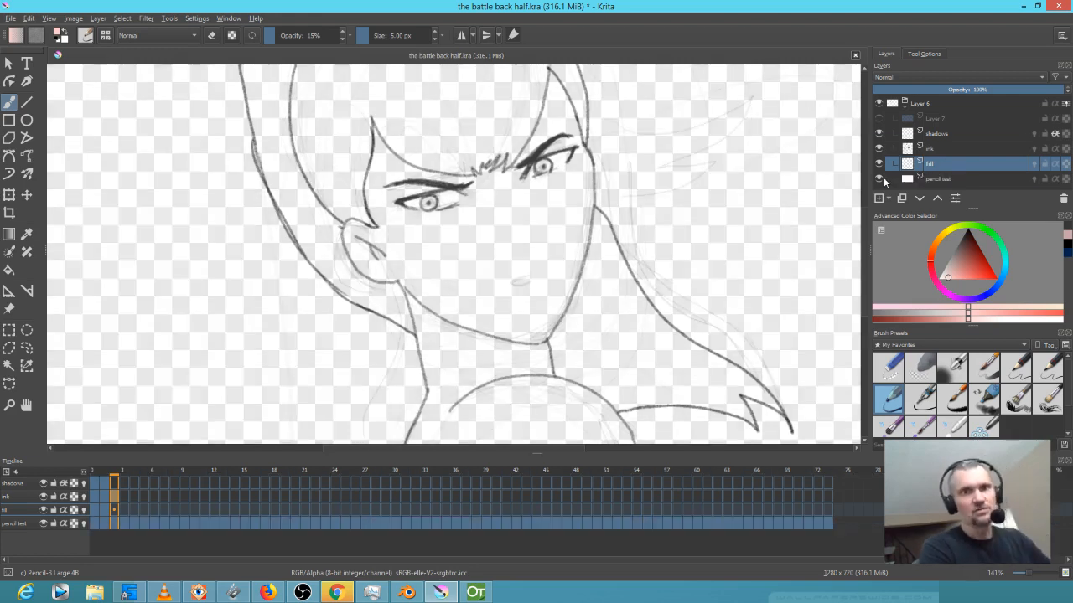
Set the Fill tool's opacity to 100%, try filling the face with the pencil test layer visible, and undo that fill
key(f)
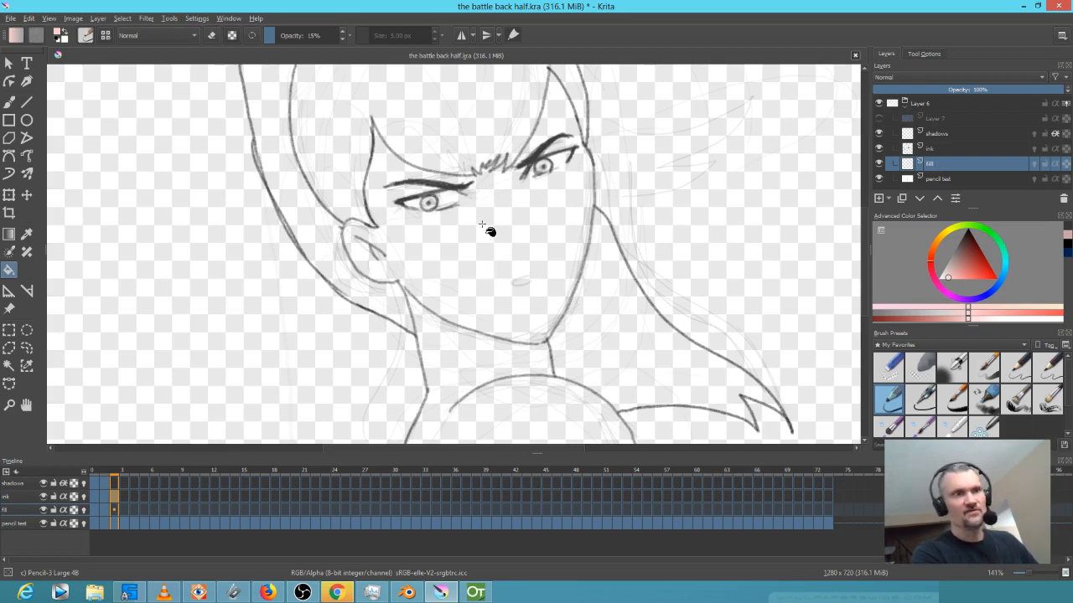
drag(274, 36, 395, 38)
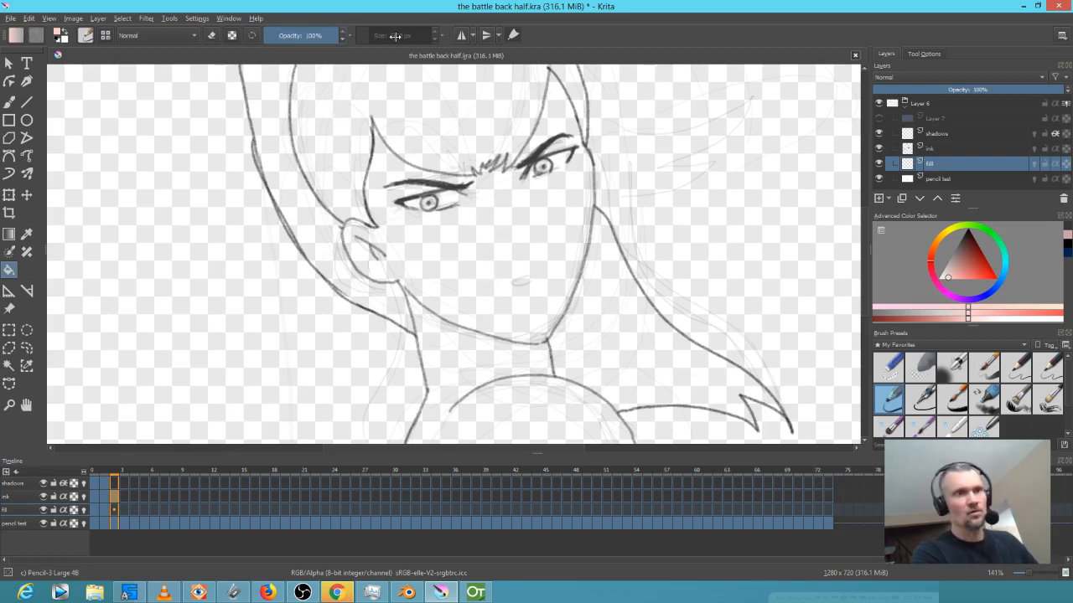
click(498, 242)
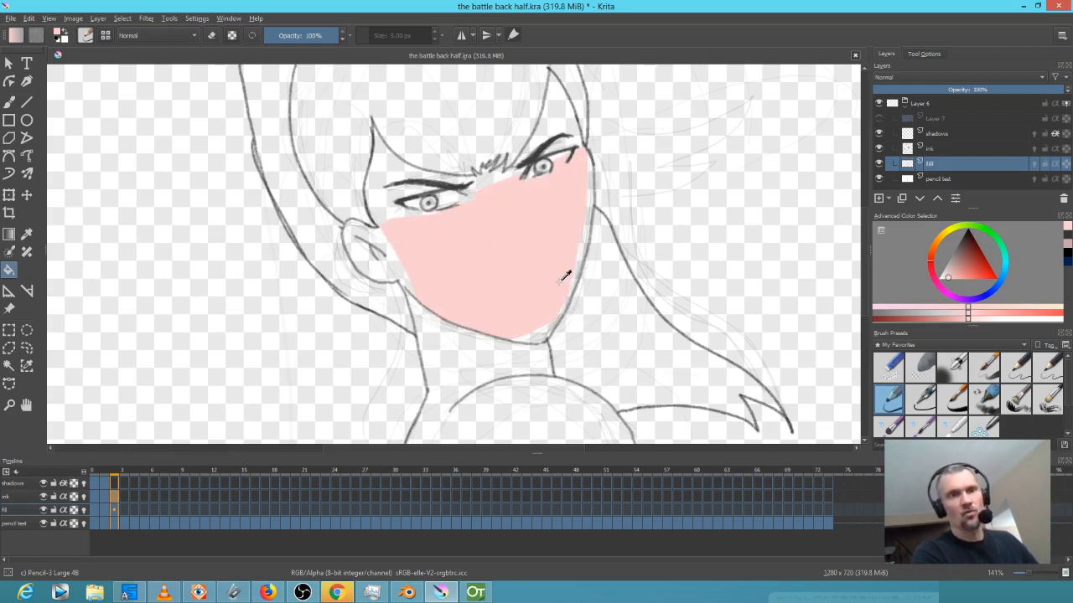
key(ctrl+z)
Hide the pencil test layer and fill the woman's face, neck and shoulder with skin pink on the fill layer
click(940, 180)
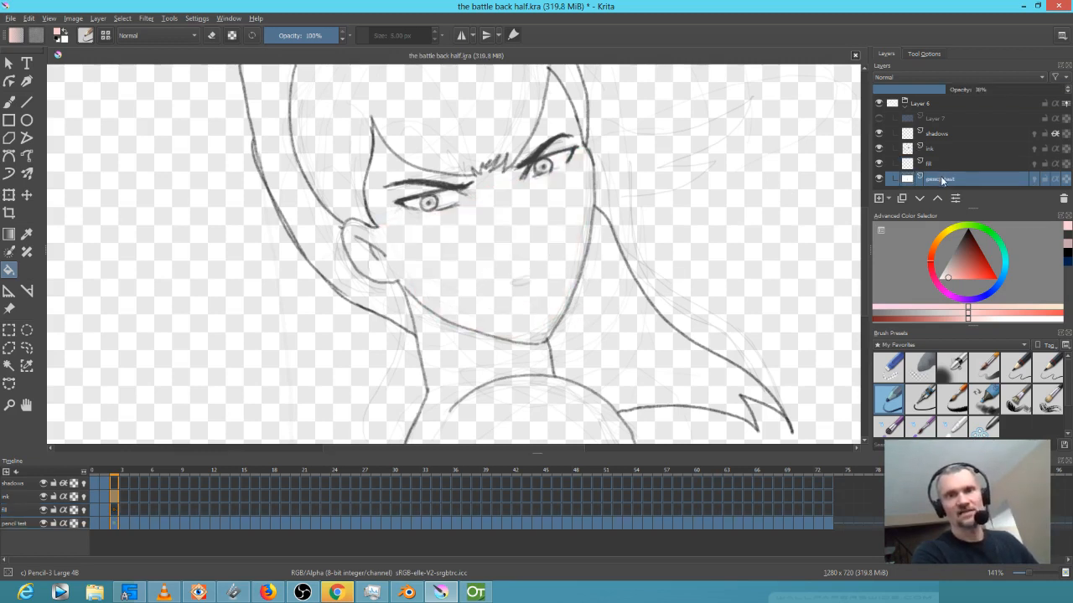
click(880, 179)
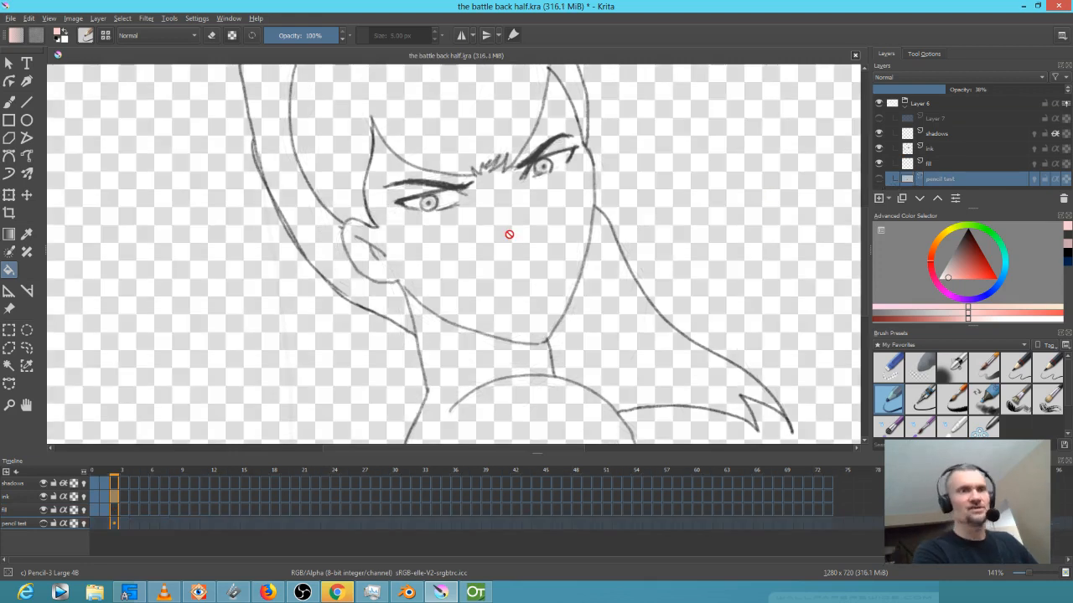
click(901, 165)
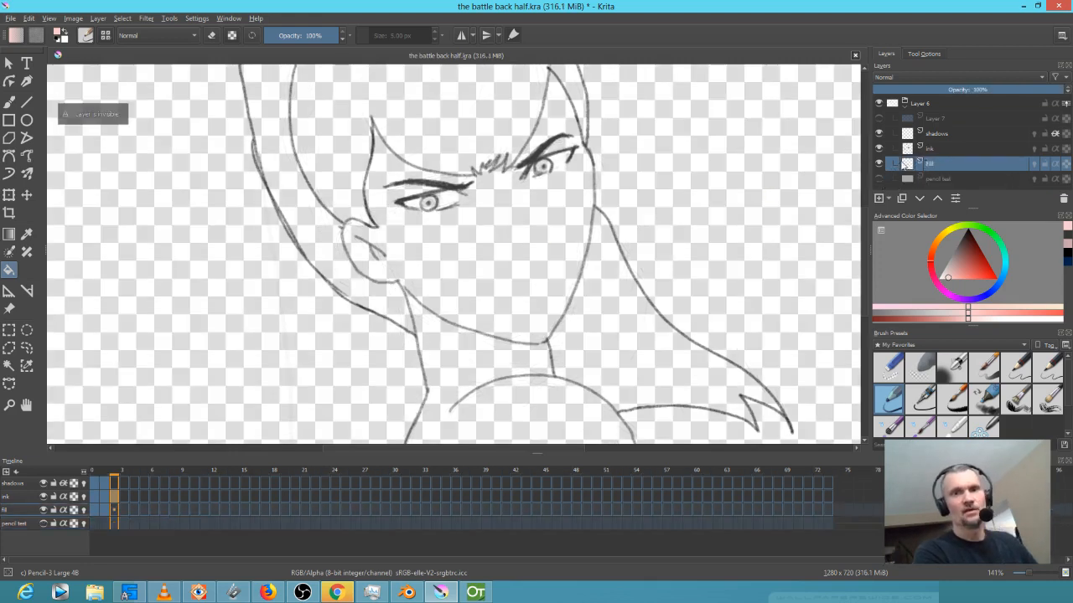
click(506, 245)
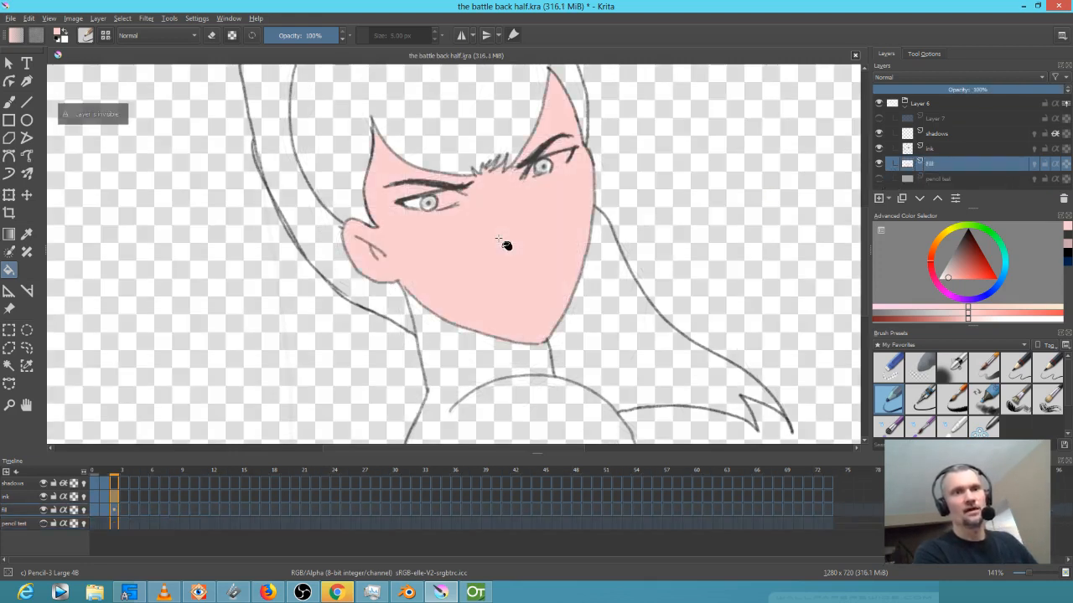
click(477, 365)
Paint the whites of both eyes light grey on the fill layer with the Pencil-3 Large 4B brush
scroll(574, 366, down, 3)
scroll(575, 367, up, 4)
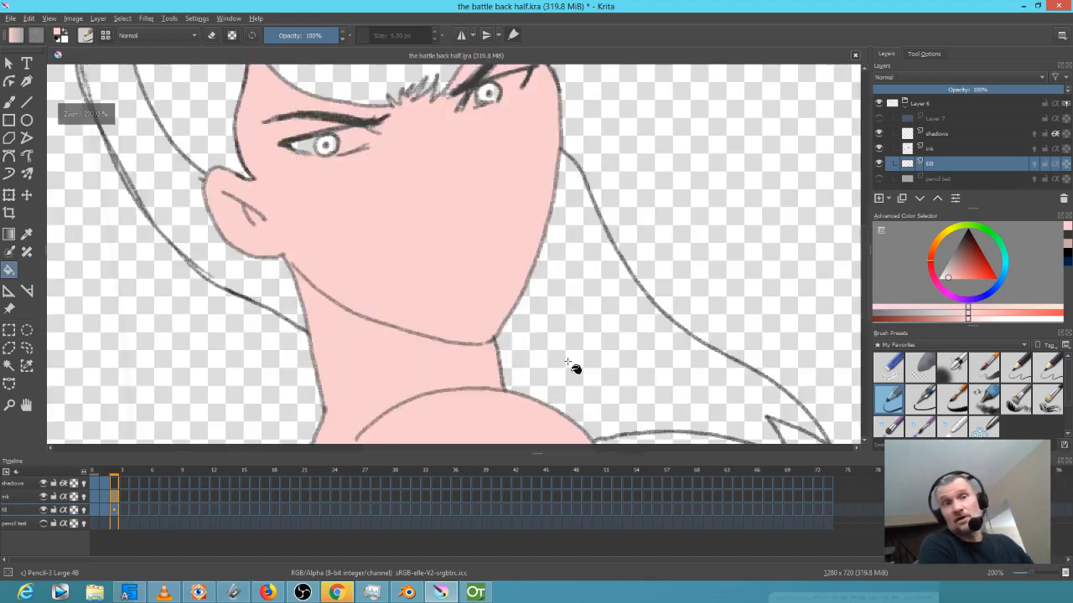
scroll(595, 373, up, 1)
scroll(546, 313, up, 2)
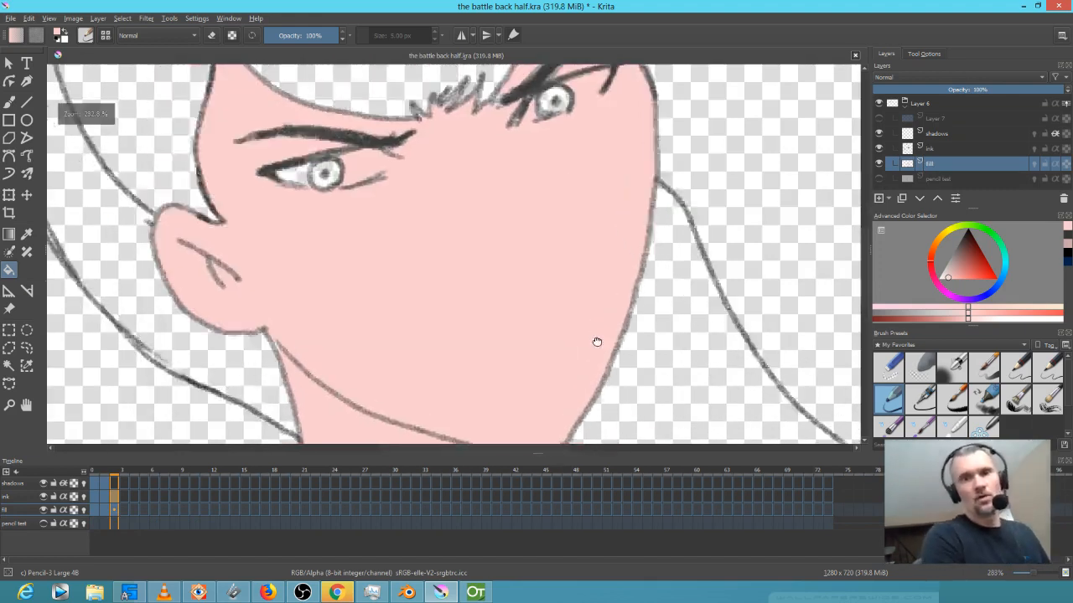
drag(947, 269, 944, 266)
key(b)
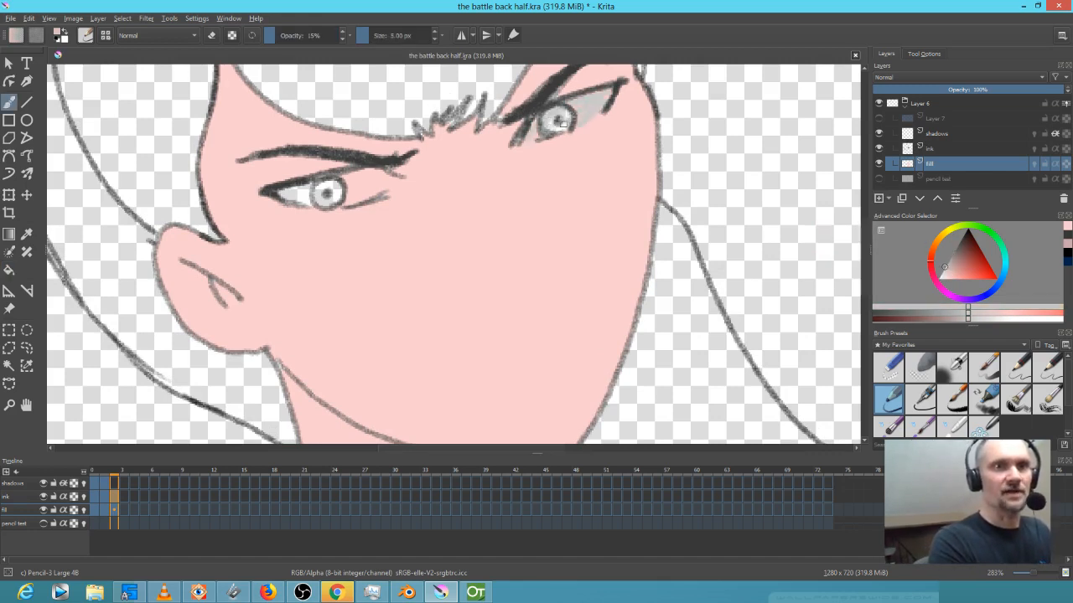
drag(950, 279, 942, 270)
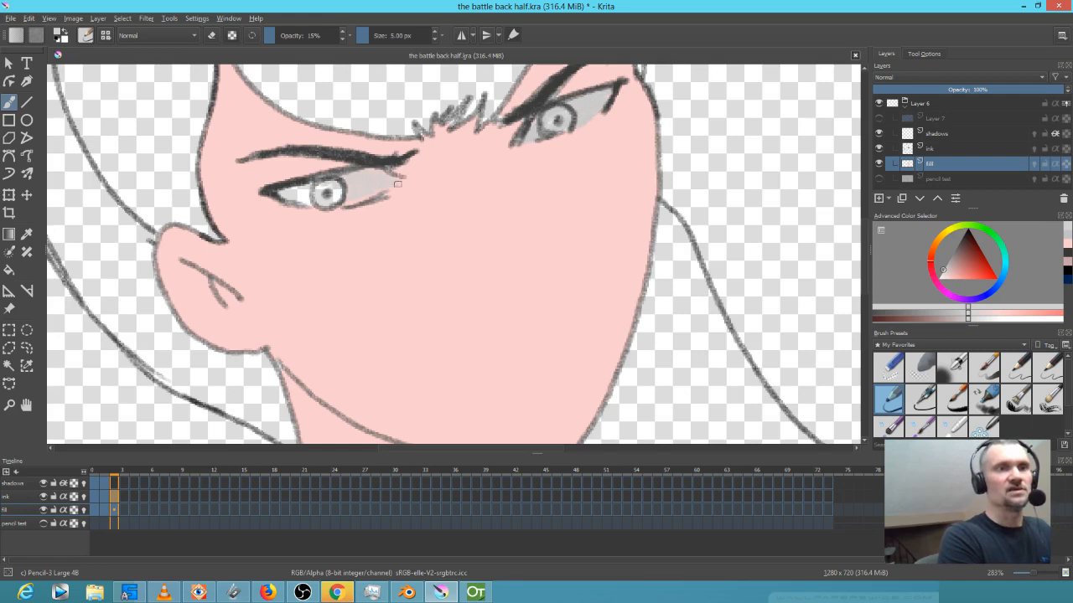
mouse_move(323, 187)
mouse_down()
mouse_move(300, 204)
mouse_move(359, 187)
mouse_up()
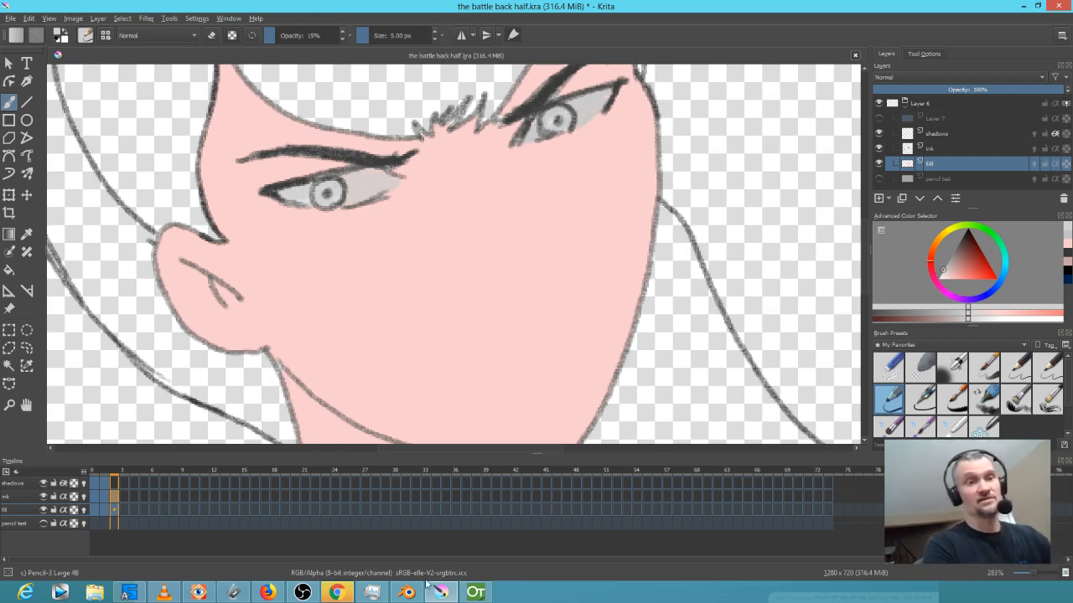
Switch to OpenToonz and adjust the colour of the NINJA EYES palette style
click(475, 592)
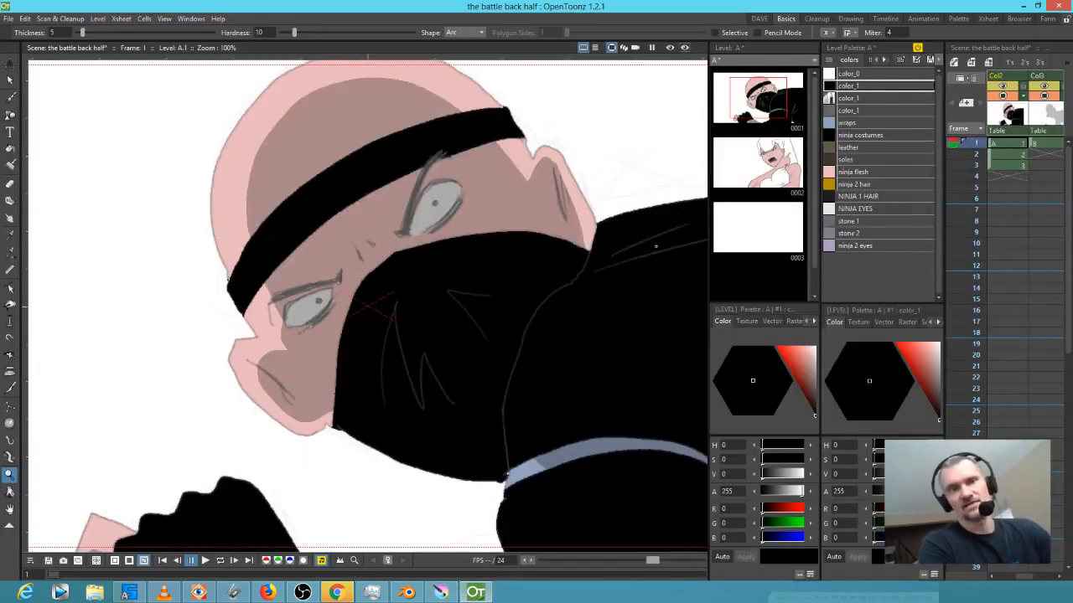
click(868, 210)
mouse_move(940, 356)
mouse_down()
mouse_move(931, 358)
mouse_move(956, 350)
mouse_up()
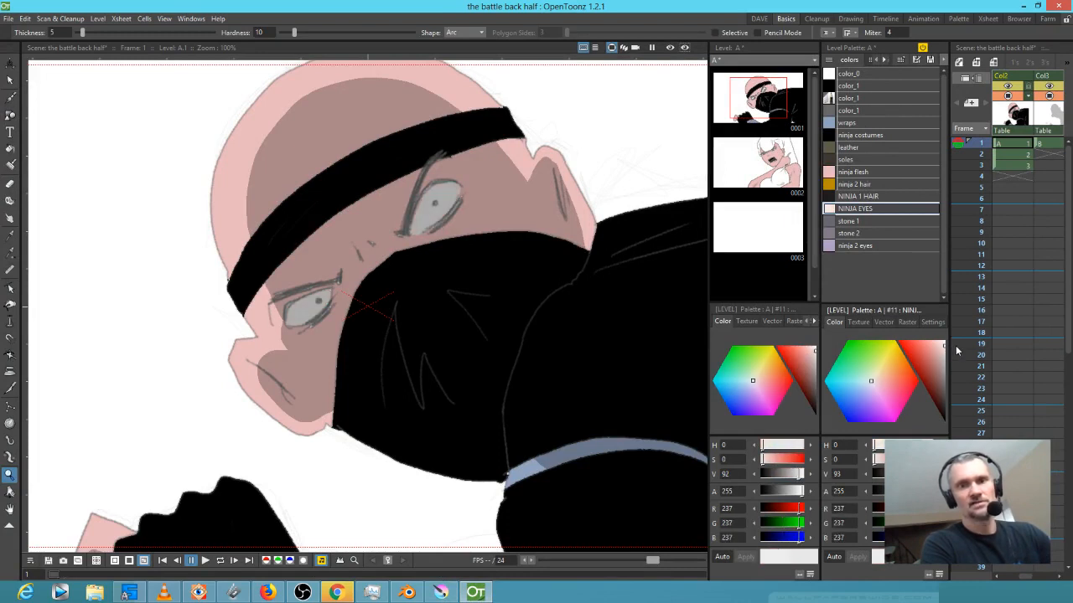
Switch to Krita, choose a light purple and paint the irises of both eyes, undoing the last stray stroke
click(441, 592)
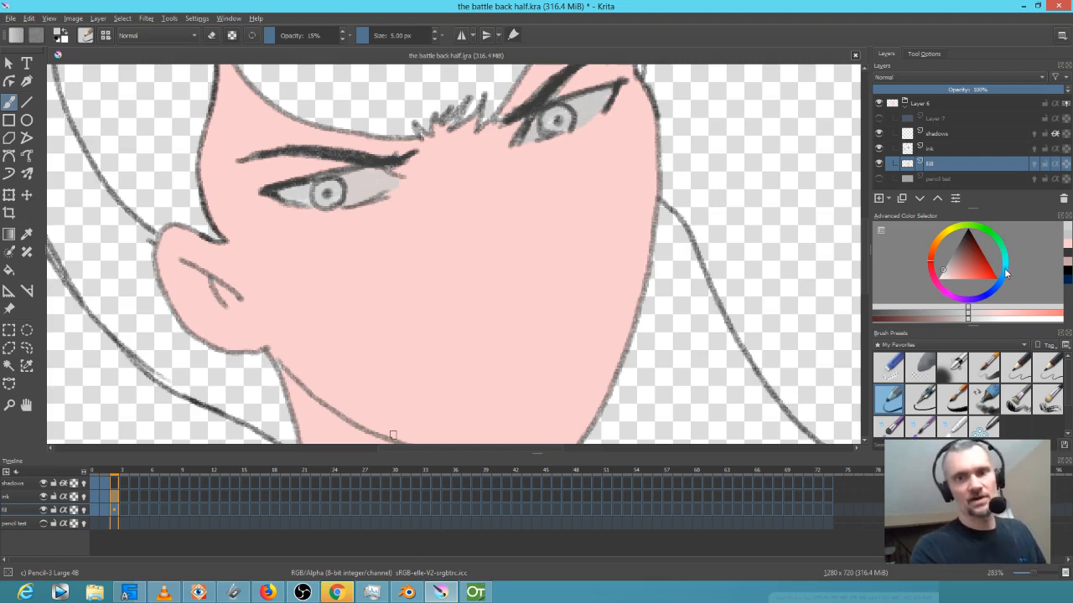
drag(1005, 277, 972, 275)
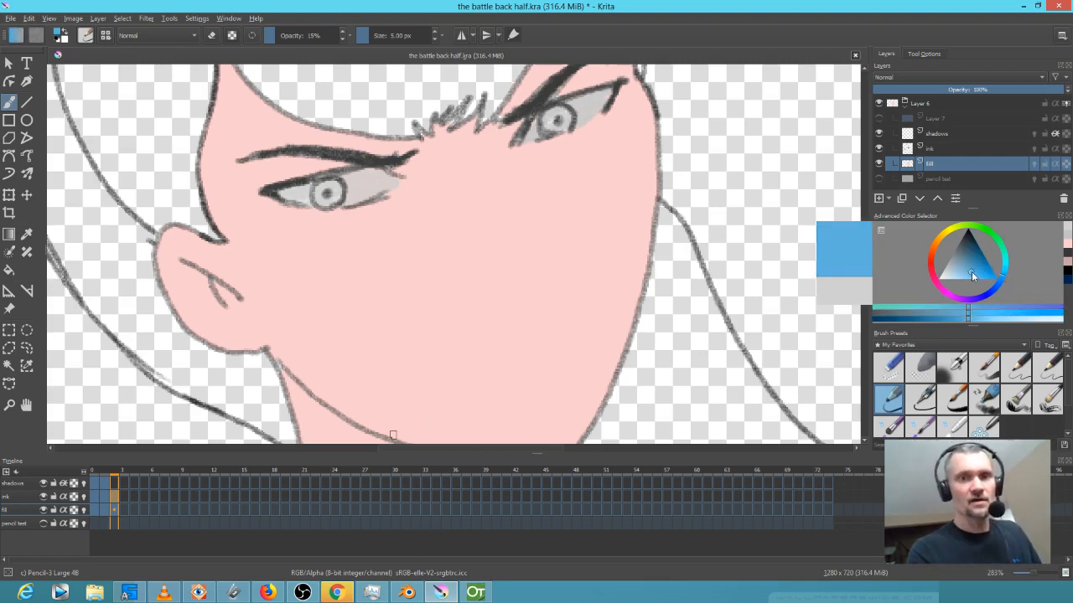
click(956, 300)
click(968, 272)
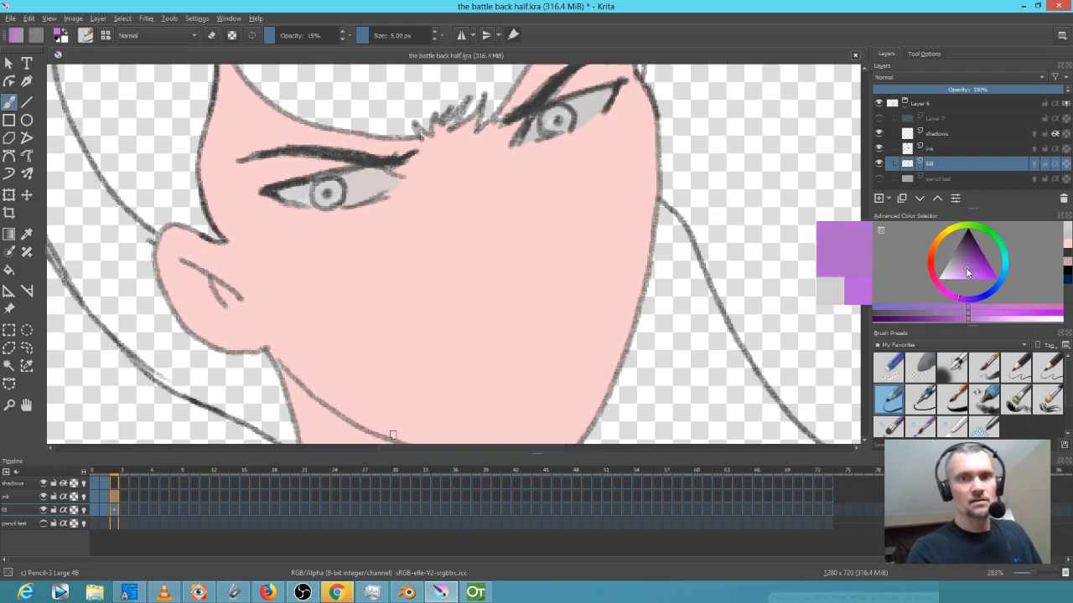
click(968, 274)
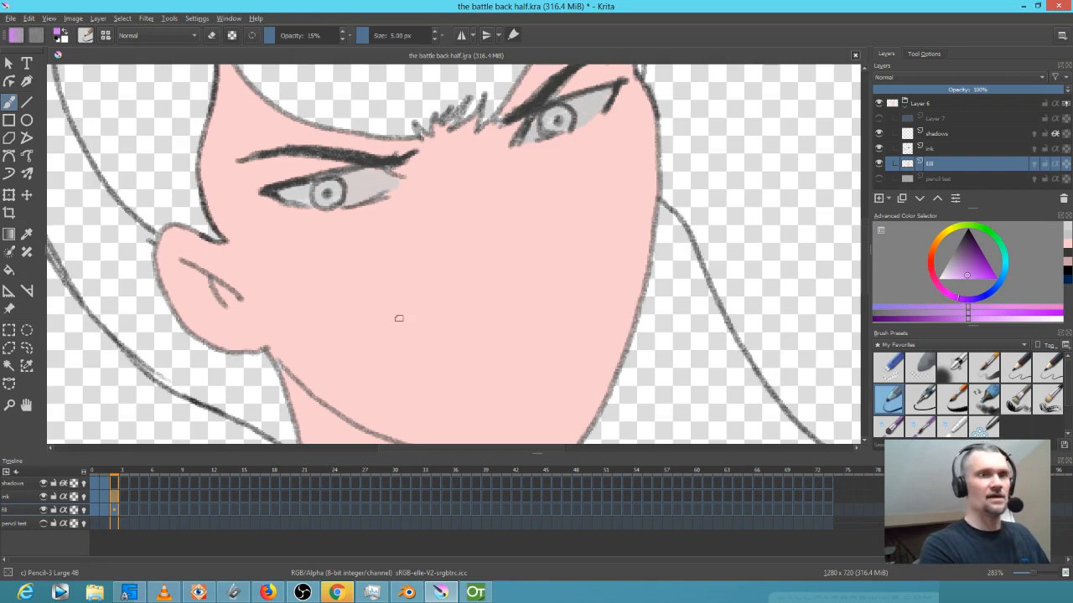
mouse_move(562, 114)
mouse_down()
mouse_move(546, 123)
mouse_move(569, 118)
mouse_up()
mouse_move(329, 186)
mouse_down()
mouse_move(318, 205)
mouse_move(350, 172)
mouse_move(322, 202)
mouse_up()
key(ctrl+z)
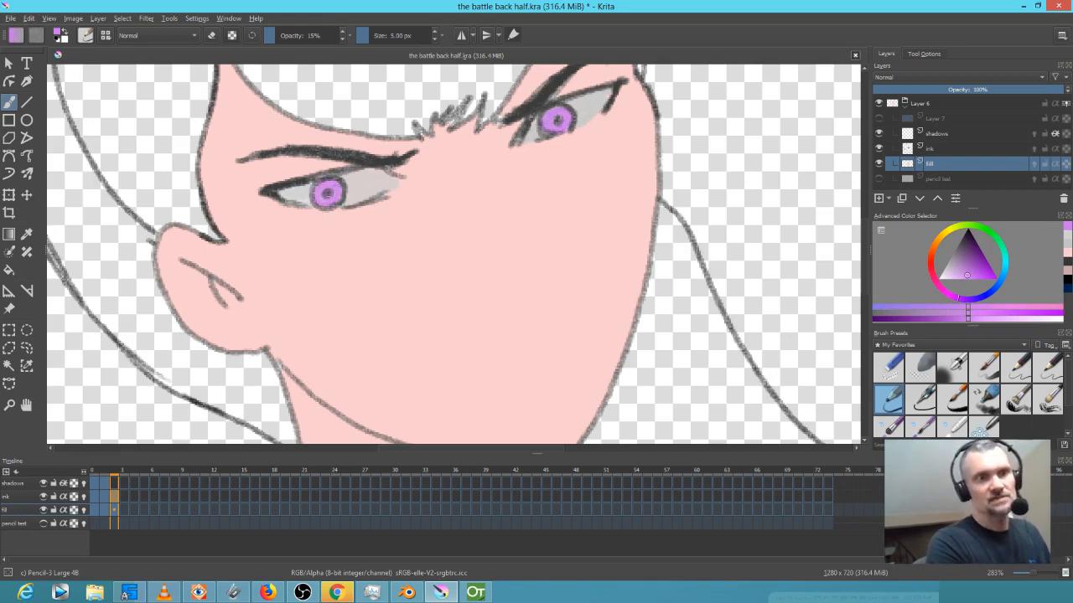
Sample the purple hair colour from the coloured frame 1 and return to frame 2 on the fill layer
scroll(444, 339, down, 1)
scroll(445, 343, down, 1)
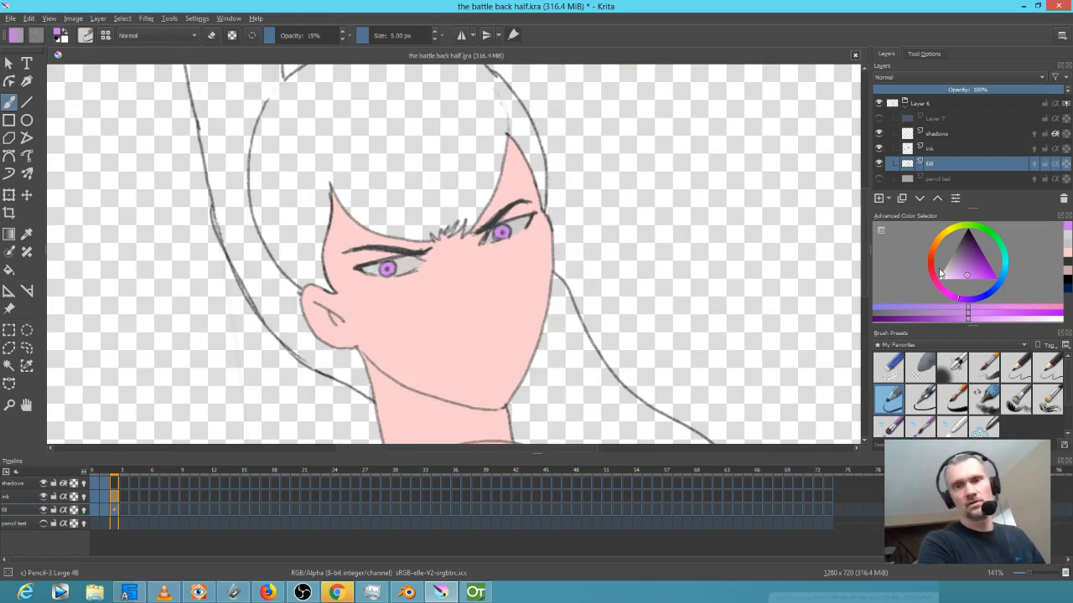
click(106, 474)
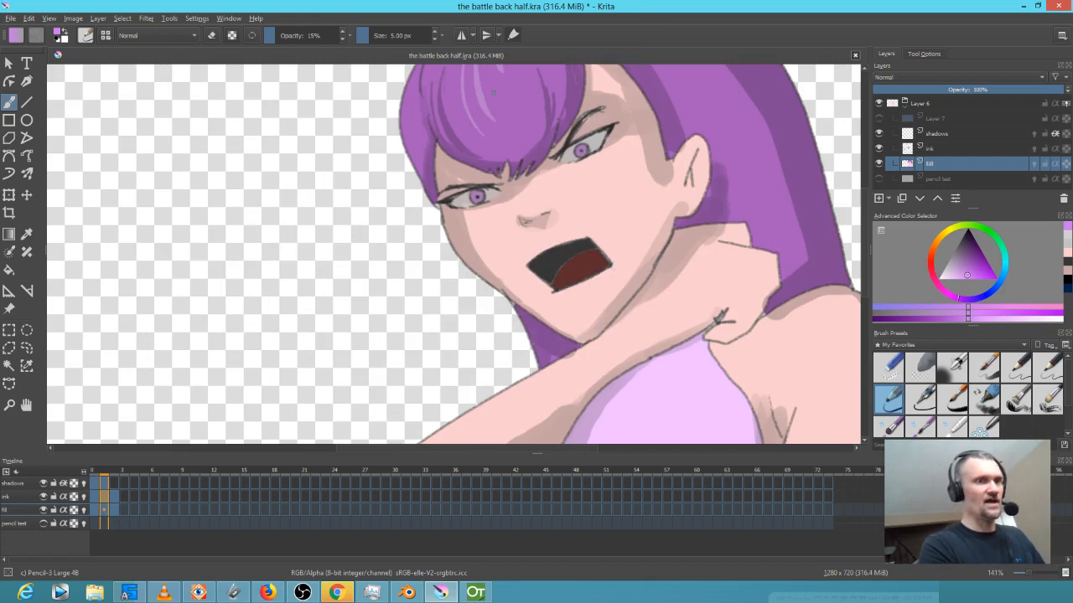
ctrl+click(533, 104)
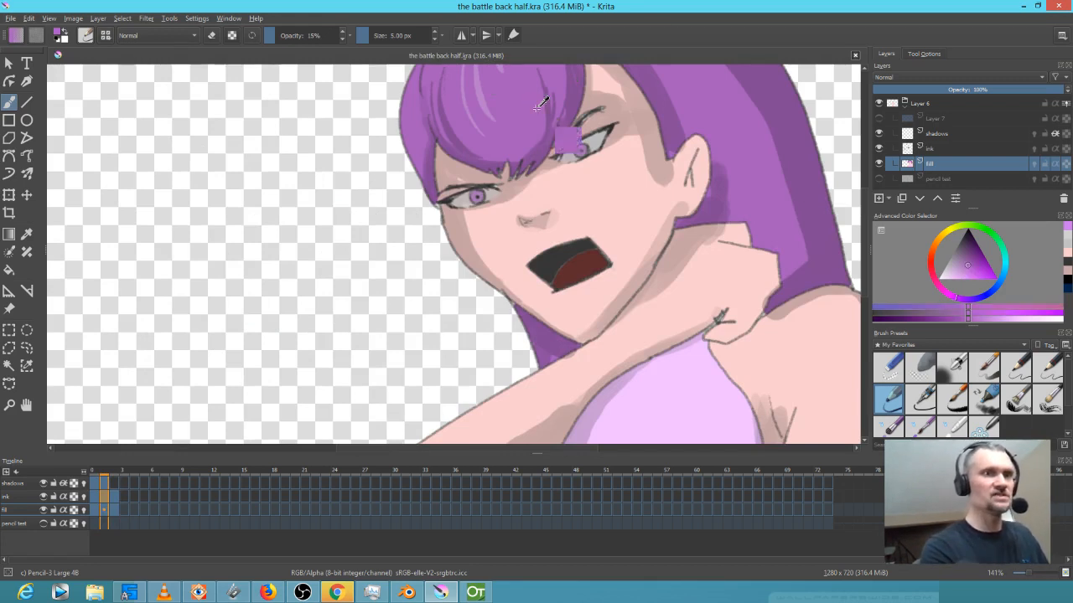
click(115, 508)
Fill the woman's hair around the head and the strand behind the neck with purple
key(f)
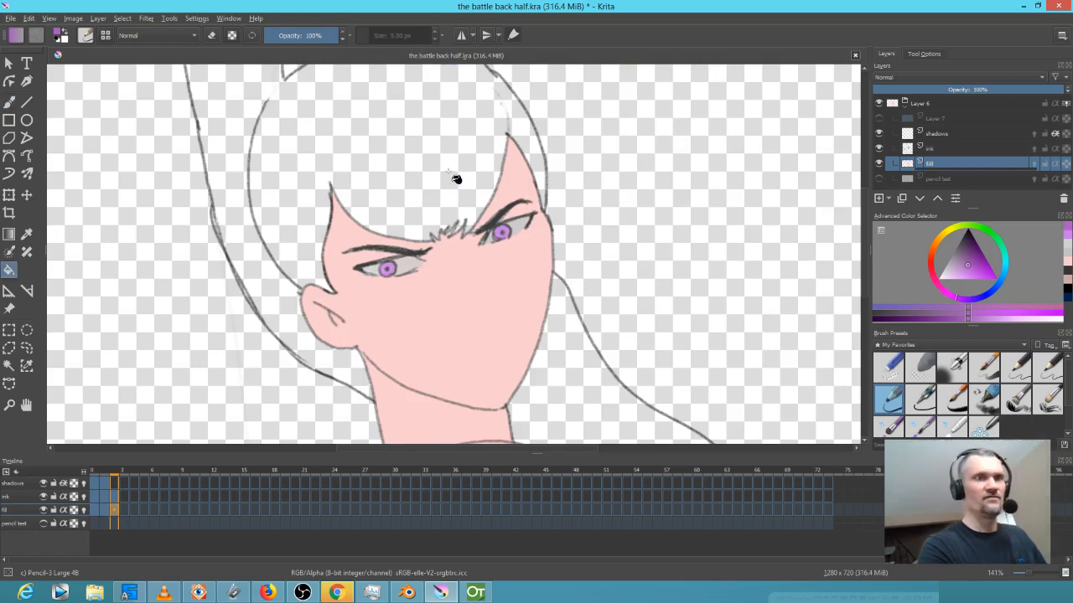
click(445, 179)
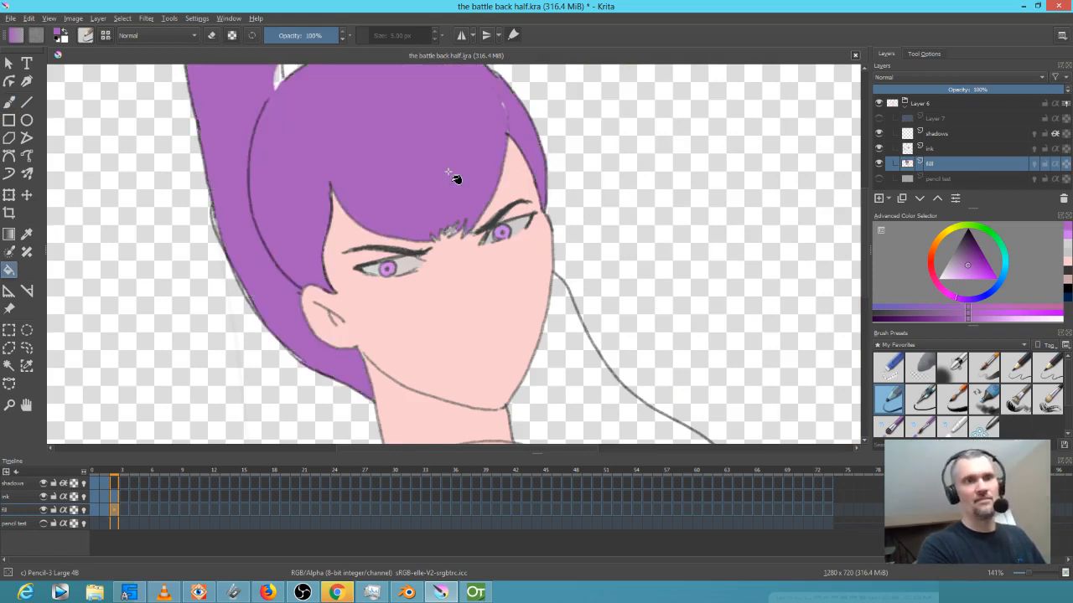
click(571, 366)
drag(577, 307, 466, 235)
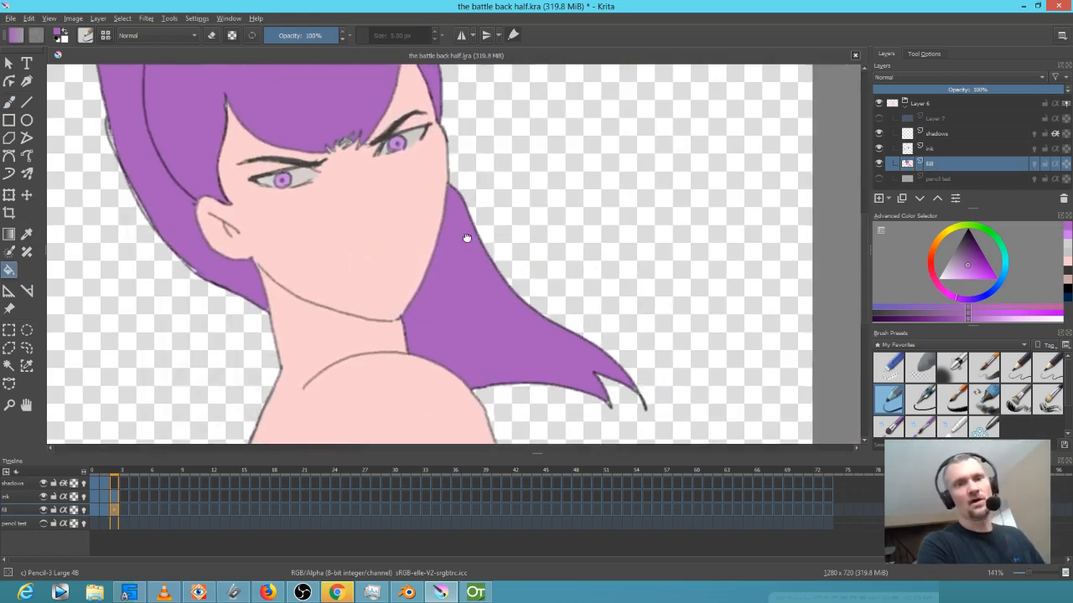
Inspect the hair fill at 400% zoom along the ponytail, crown and fringe outlines for unfilled gaps
drag(342, 140, 505, 311)
scroll(505, 311, up, 1)
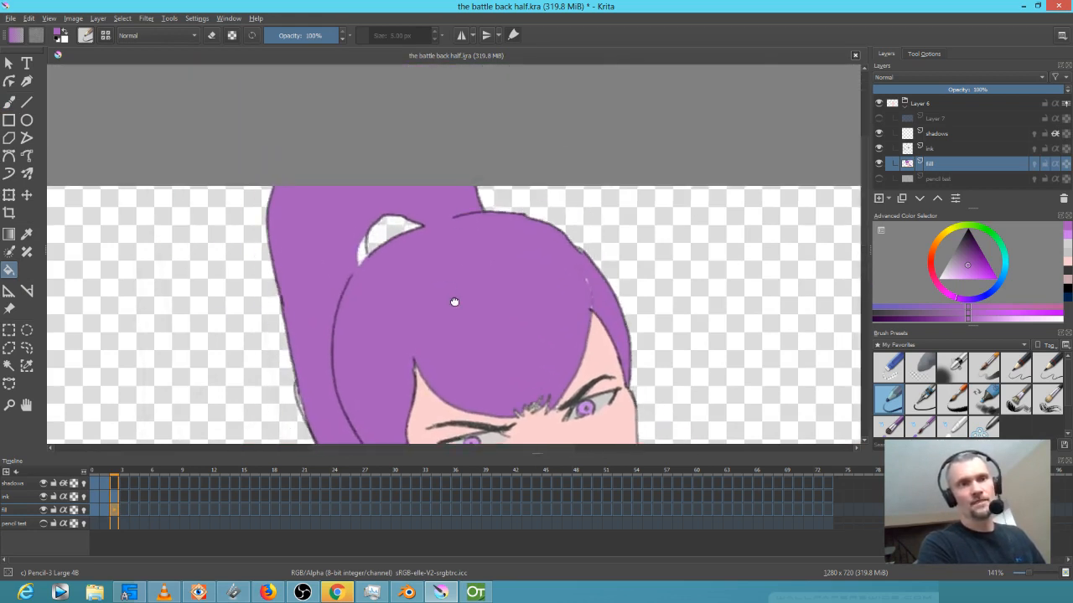
scroll(419, 279, up, 3)
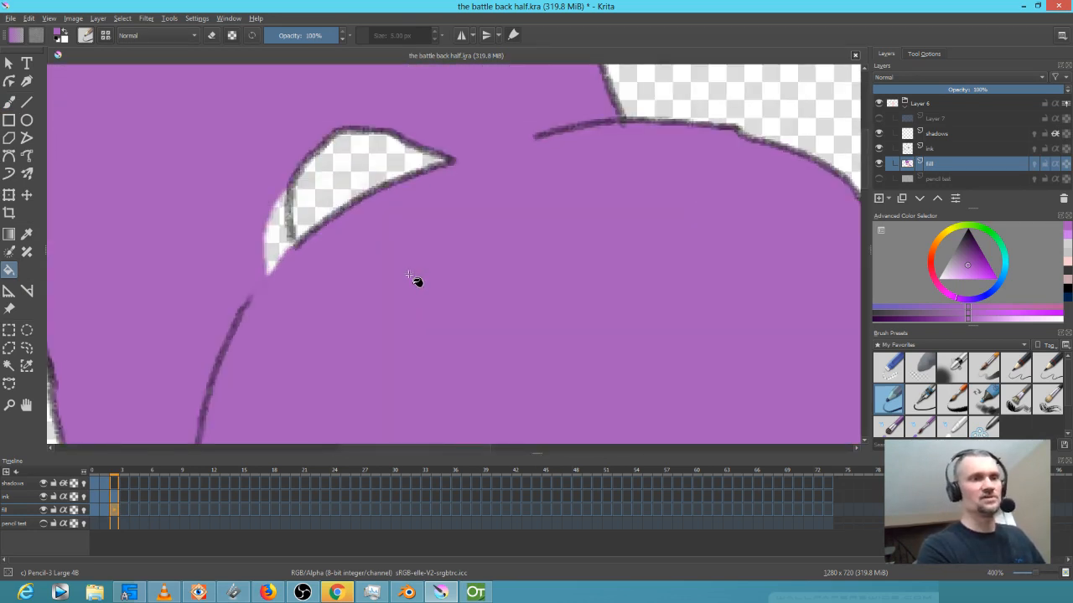
drag(533, 341, 520, 450)
drag(350, 287, 505, 285)
drag(697, 390, 488, 199)
drag(768, 330, 564, 201)
drag(639, 241, 541, 277)
drag(639, 347, 606, 234)
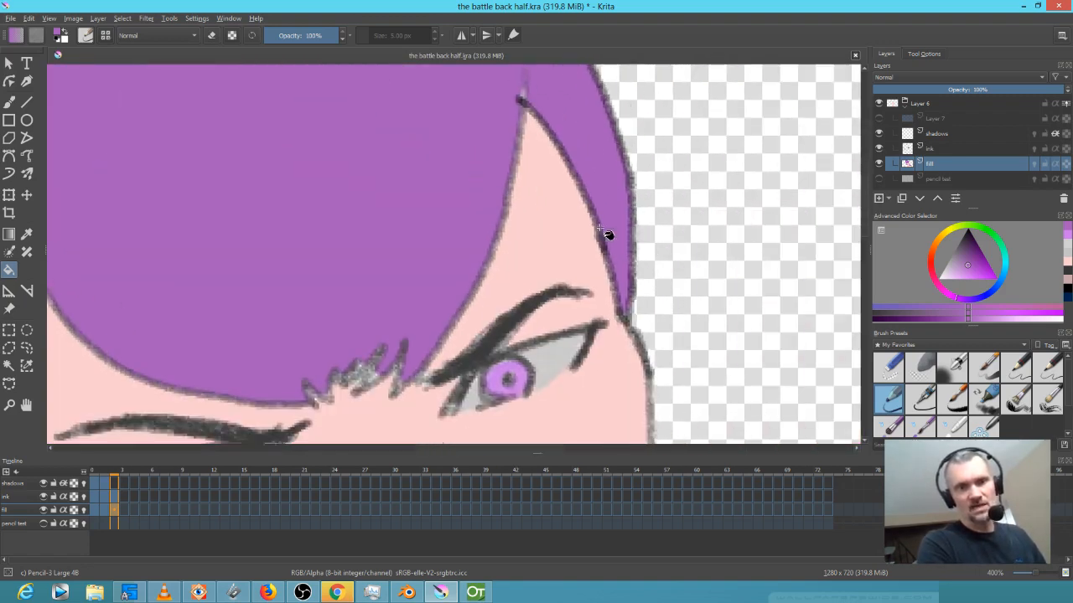
Brush purple into the unfilled tips of the hair strand behind the neck on the fill layer
drag(601, 377, 629, 239)
mouse_move(523, 287)
mouse_down()
mouse_move(578, 342)
mouse_move(551, 215)
mouse_move(502, 199)
mouse_move(519, 251)
mouse_up()
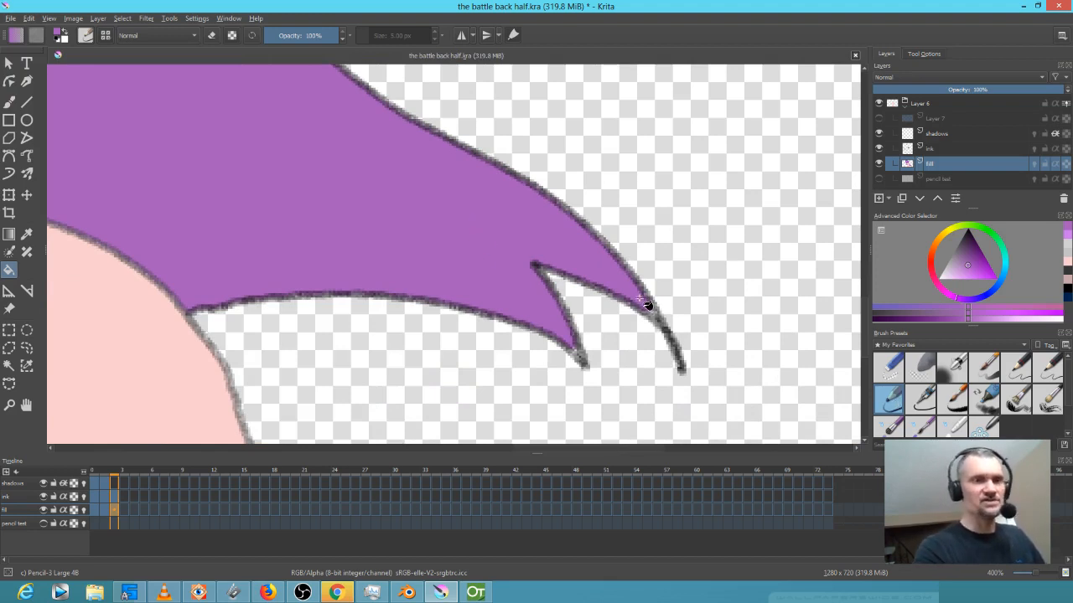
key(b)
drag(651, 311, 658, 320)
drag(573, 347, 580, 356)
Paint purple into the gaps in the fringe wisps, along the fringe parting and beside the opening below the ponytail
mouse_move(259, 195)
mouse_down()
mouse_move(235, 191)
mouse_move(608, 333)
mouse_move(572, 349)
mouse_move(468, 261)
mouse_move(430, 351)
mouse_up()
mouse_move(469, 235)
mouse_down()
mouse_move(465, 264)
mouse_move(449, 246)
mouse_move(427, 260)
mouse_move(484, 264)
mouse_up()
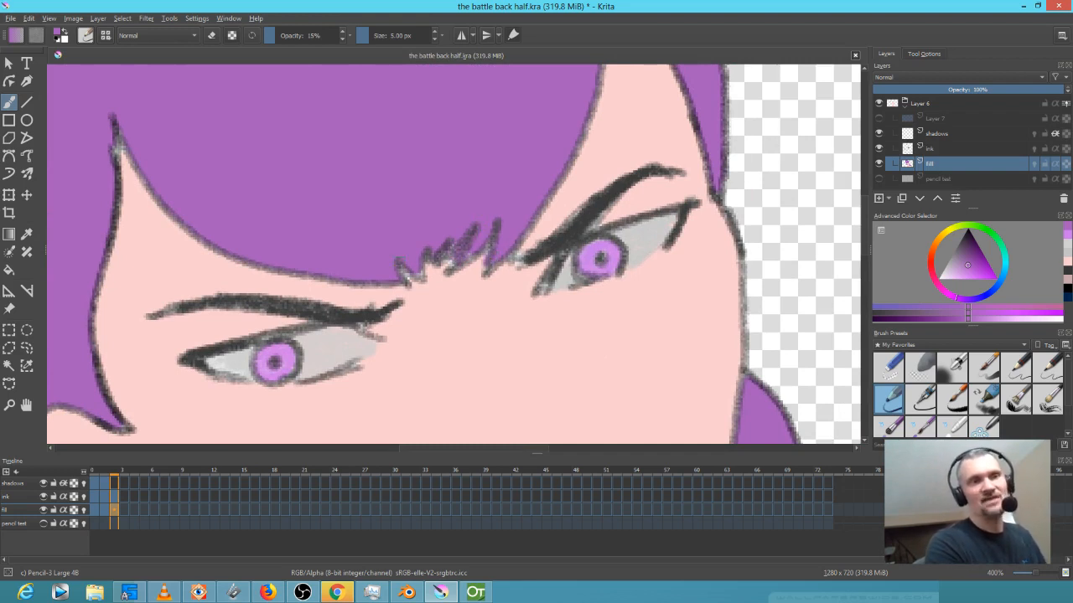
drag(114, 144, 641, 295)
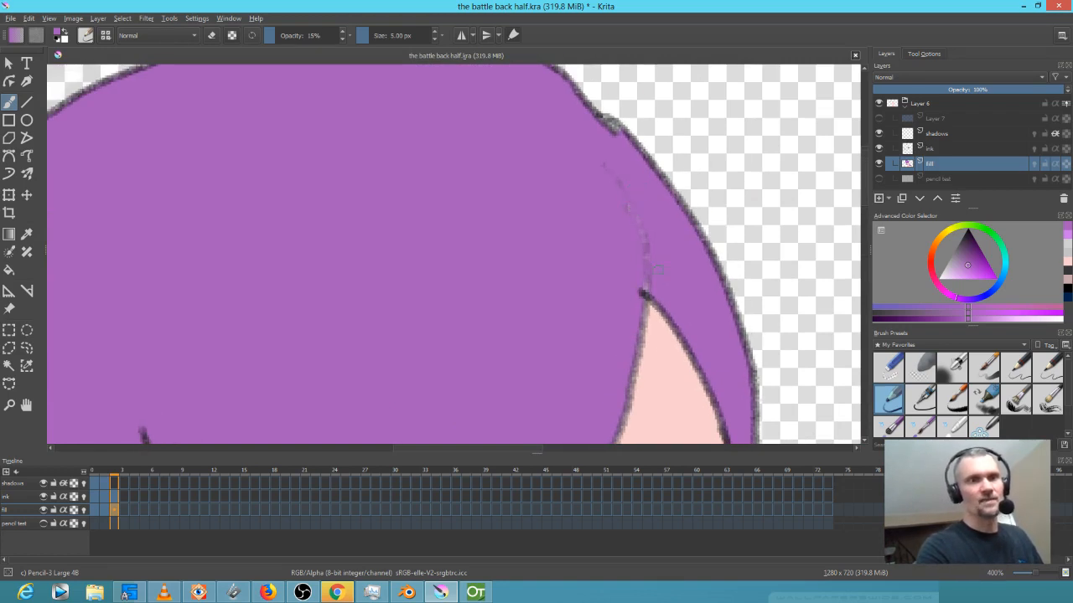
mouse_move(268, 153)
mouse_down()
mouse_move(481, 232)
mouse_move(533, 234)
mouse_up()
mouse_move(274, 174)
mouse_down()
mouse_move(258, 243)
mouse_move(259, 233)
mouse_up()
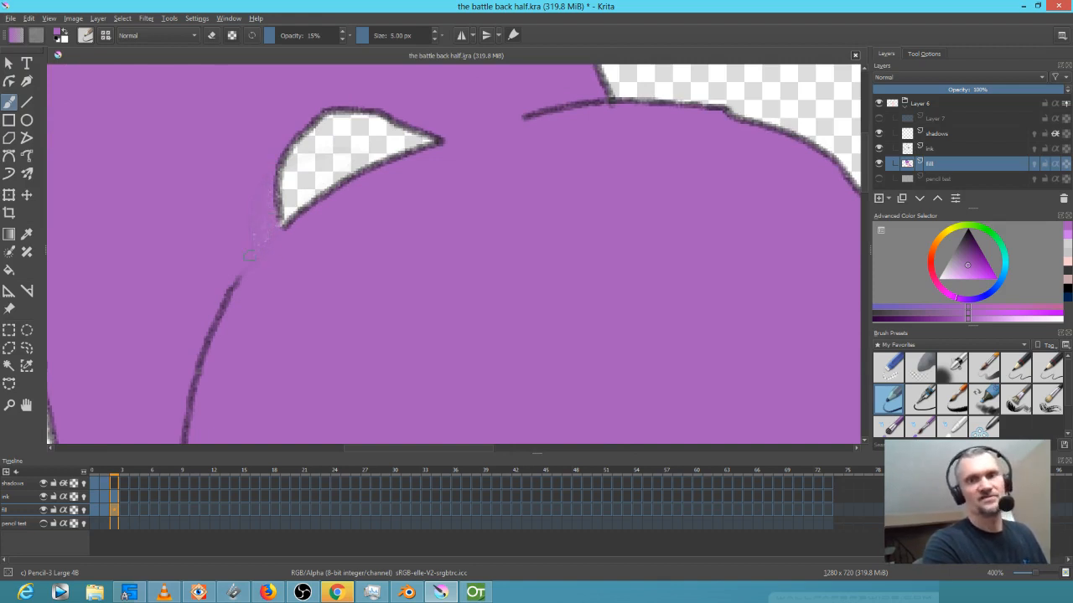
Choose a dark purple, fill the opening at the base of the ponytail and brush over its remaining light edges
click(967, 248)
key(f)
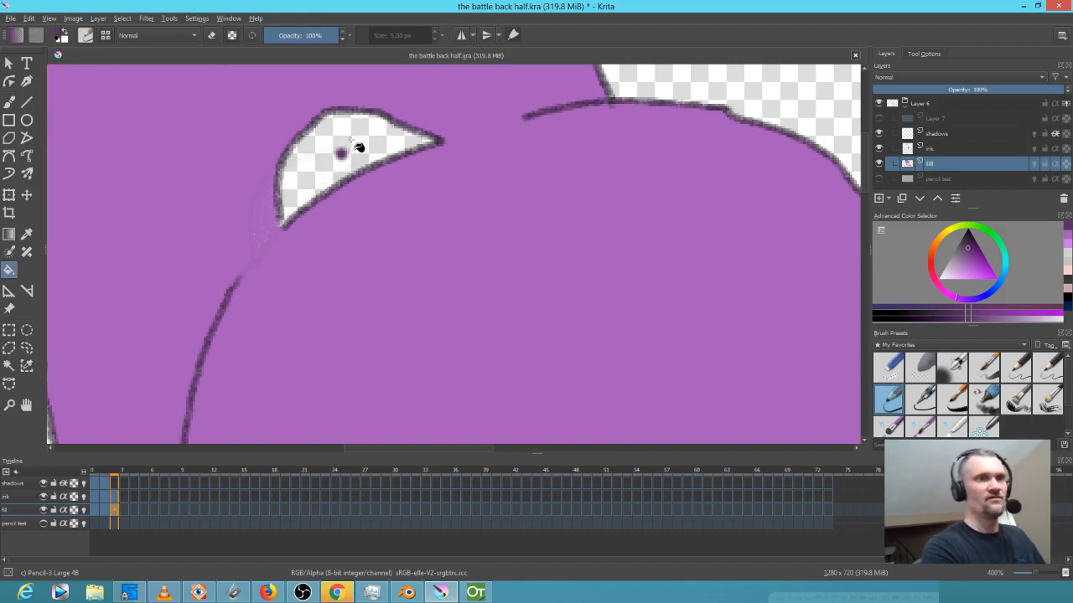
click(355, 144)
click(335, 179)
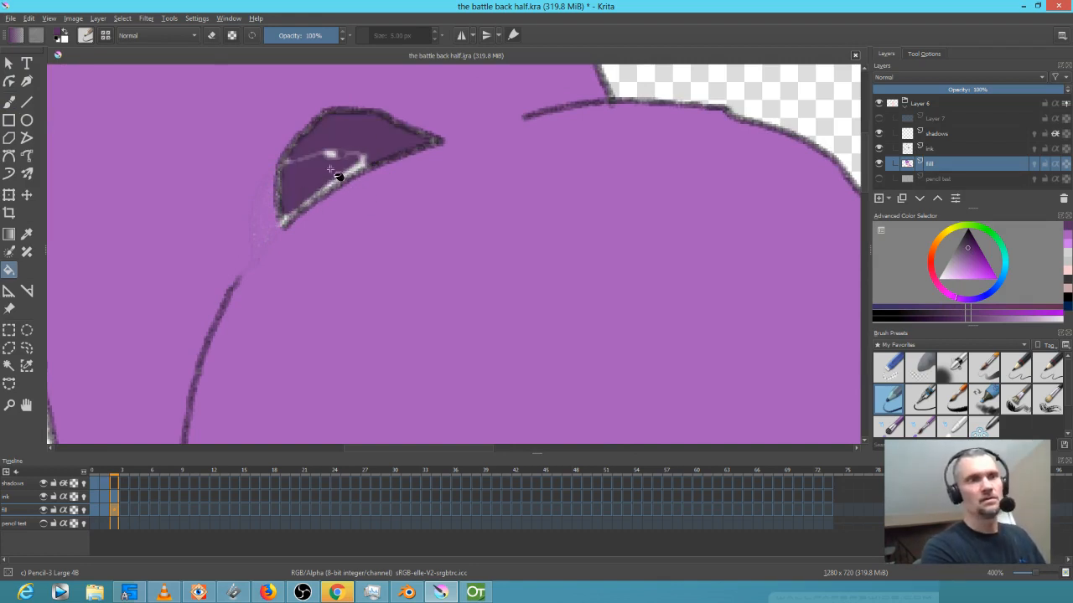
key(b)
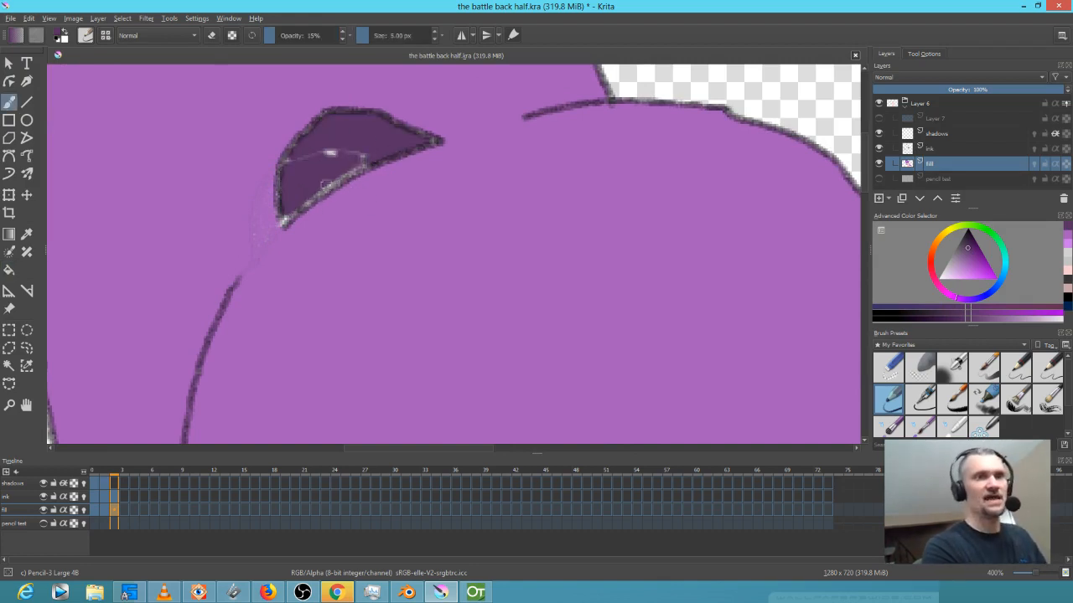
mouse_move(385, 147)
mouse_down()
mouse_move(293, 171)
mouse_move(317, 141)
mouse_move(296, 141)
mouse_move(279, 191)
mouse_move(286, 218)
mouse_up()
Draw fine dark purple strand lines through the fringe and the side of the hair
scroll(285, 217, down, 5)
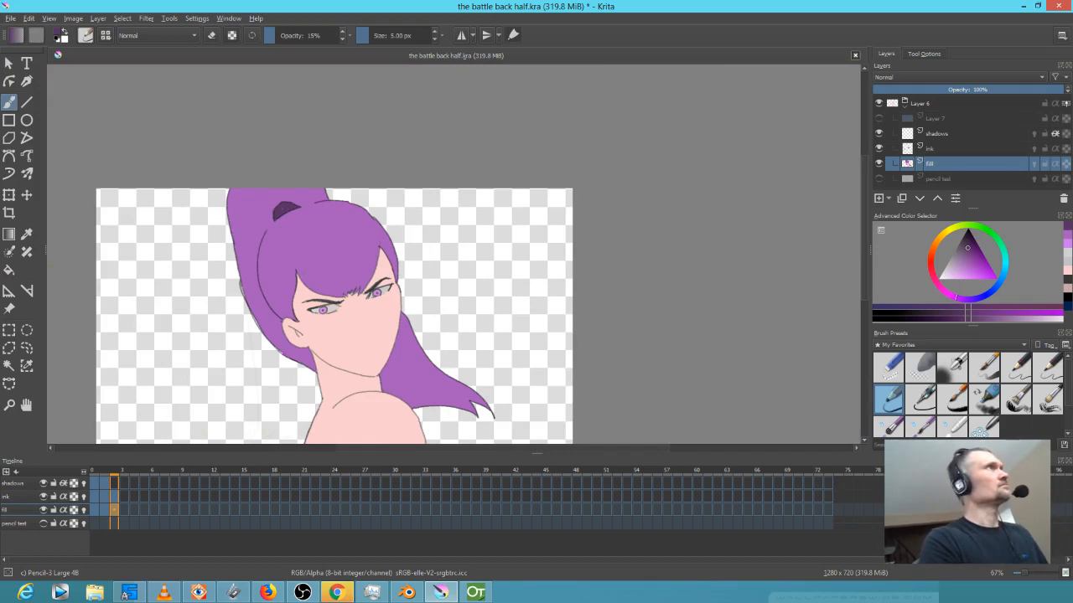
scroll(302, 268, up, 2)
drag(293, 257, 322, 295)
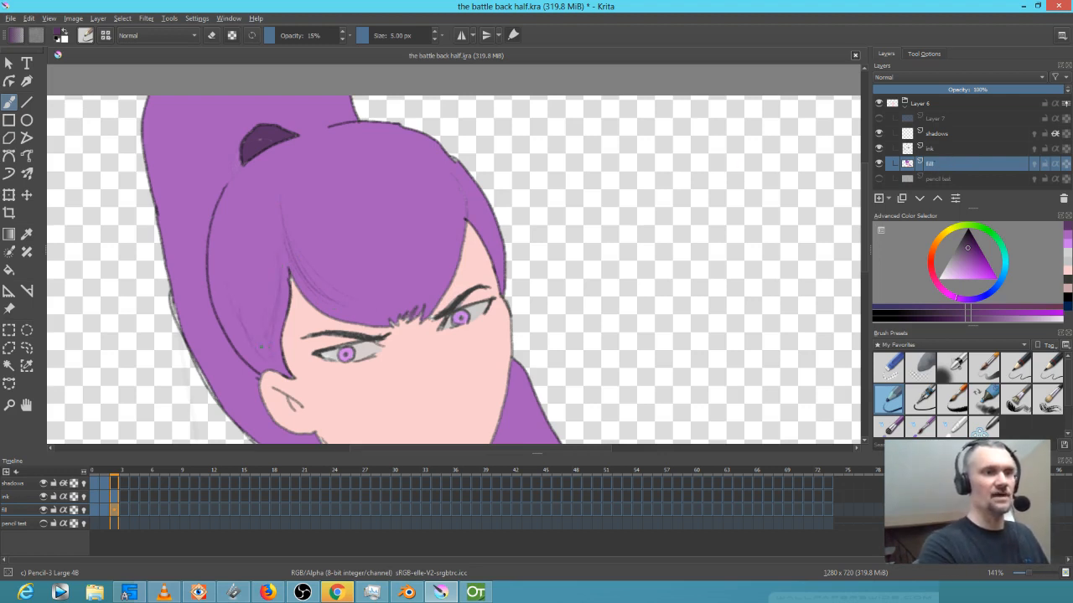
drag(451, 251, 439, 163)
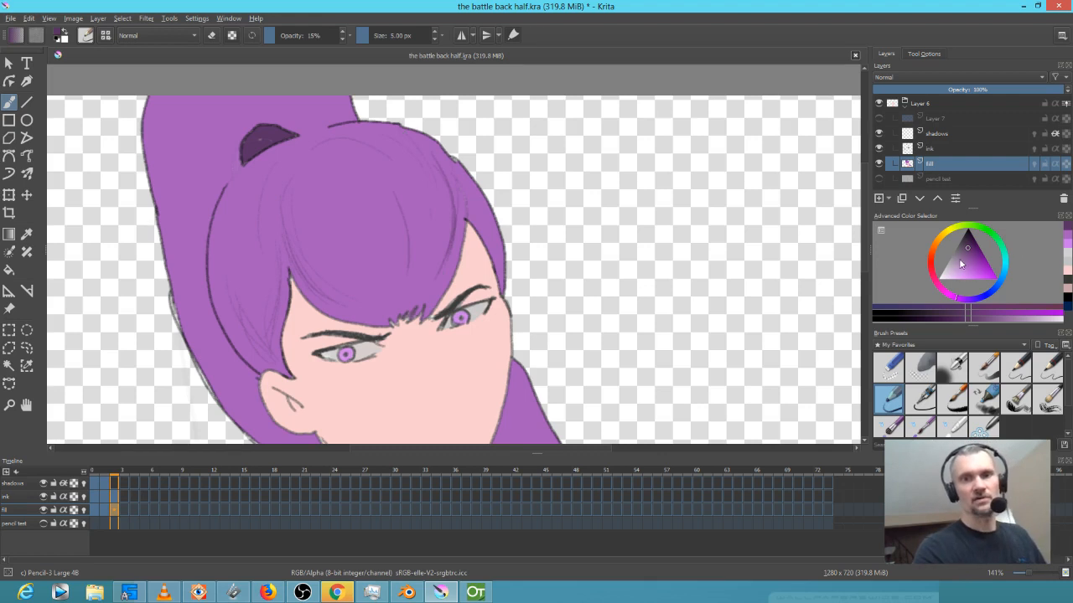
Choose a pale purple, draw thin highlight strokes on the crown of the hair and check them at different zoom levels
click(957, 268)
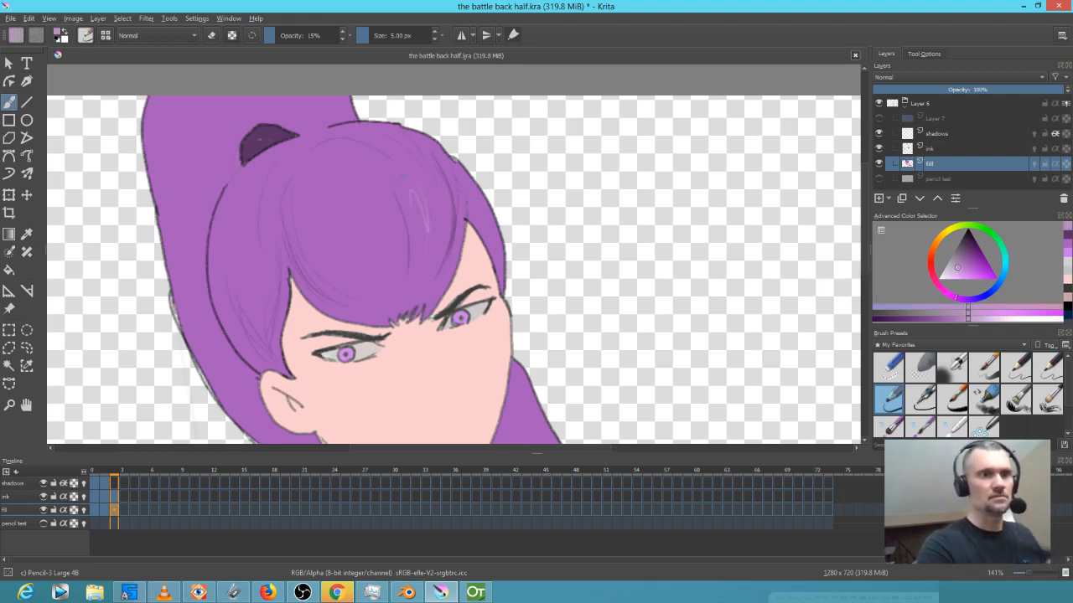
drag(343, 223, 362, 203)
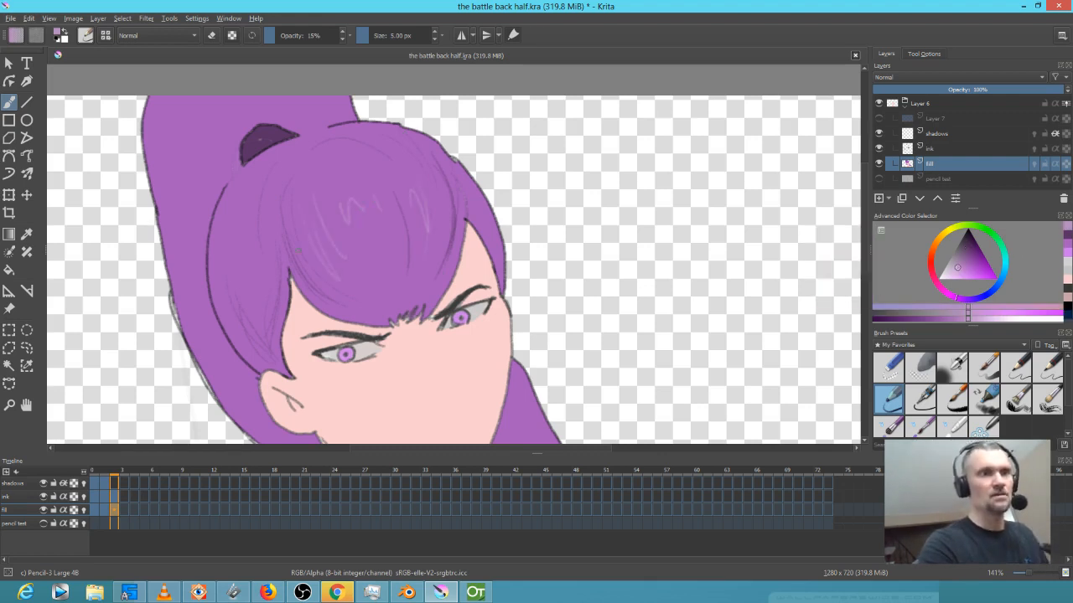
key(minus)
key(minus)
key(minus)
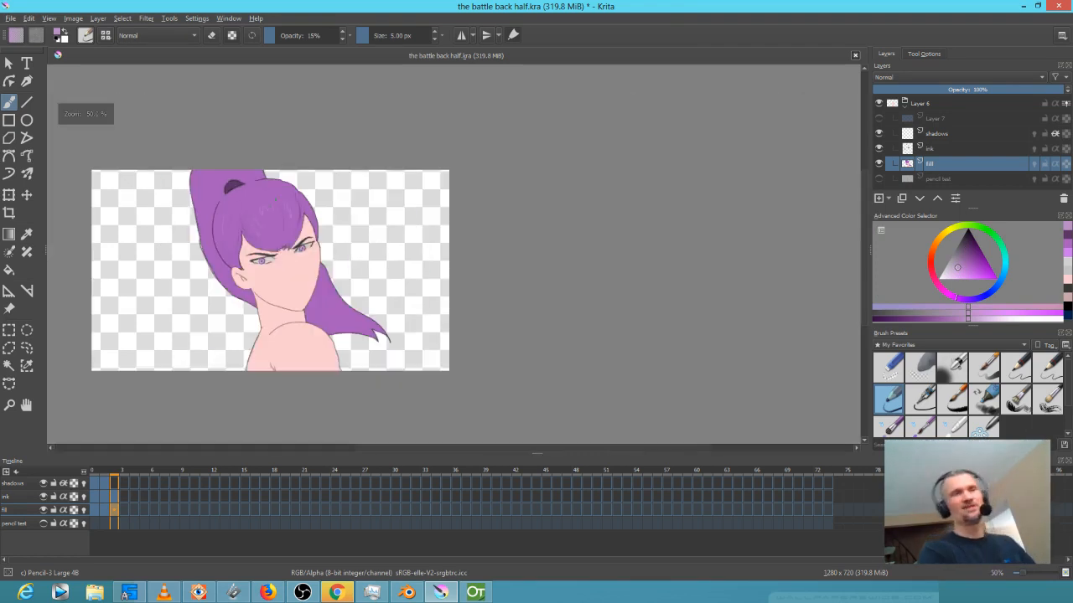
key(plus)
key(plus)
key(plus)
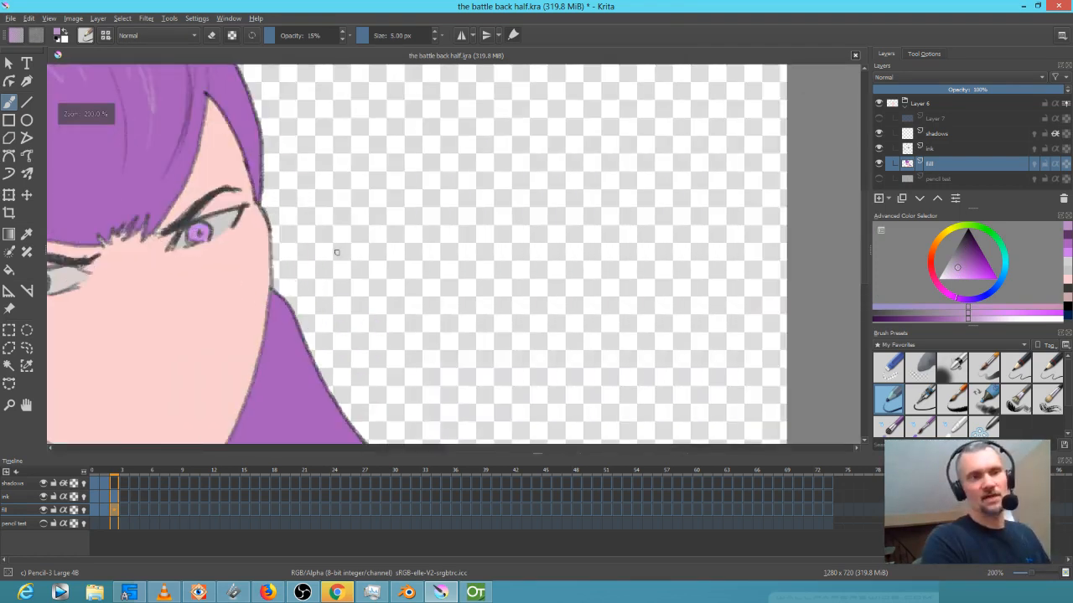
Select the ink layer and rotate the canvas slightly with the pop-up palette
click(935, 148)
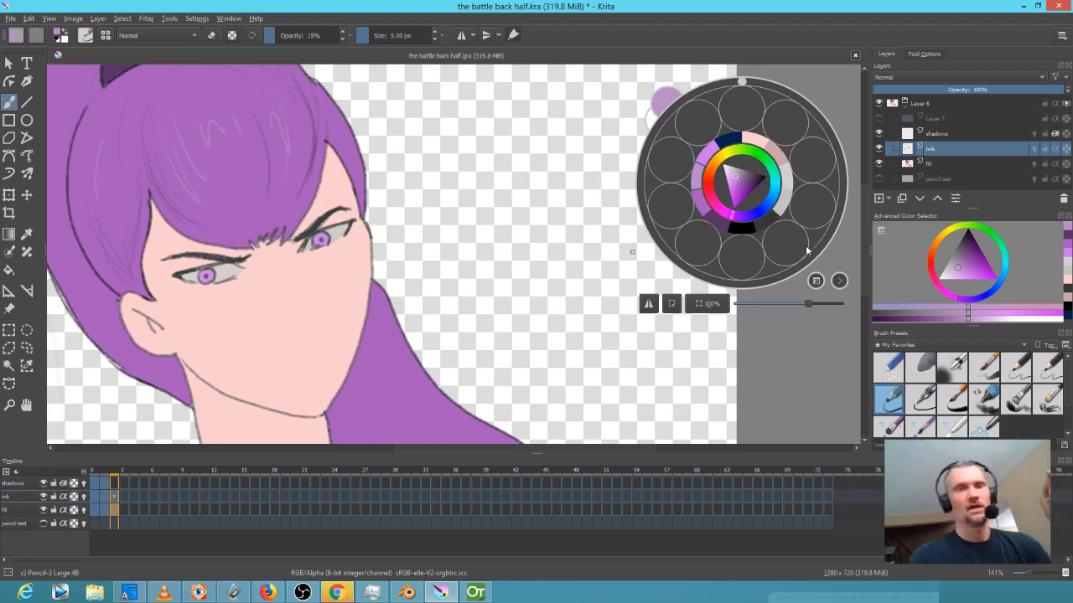
key(space)
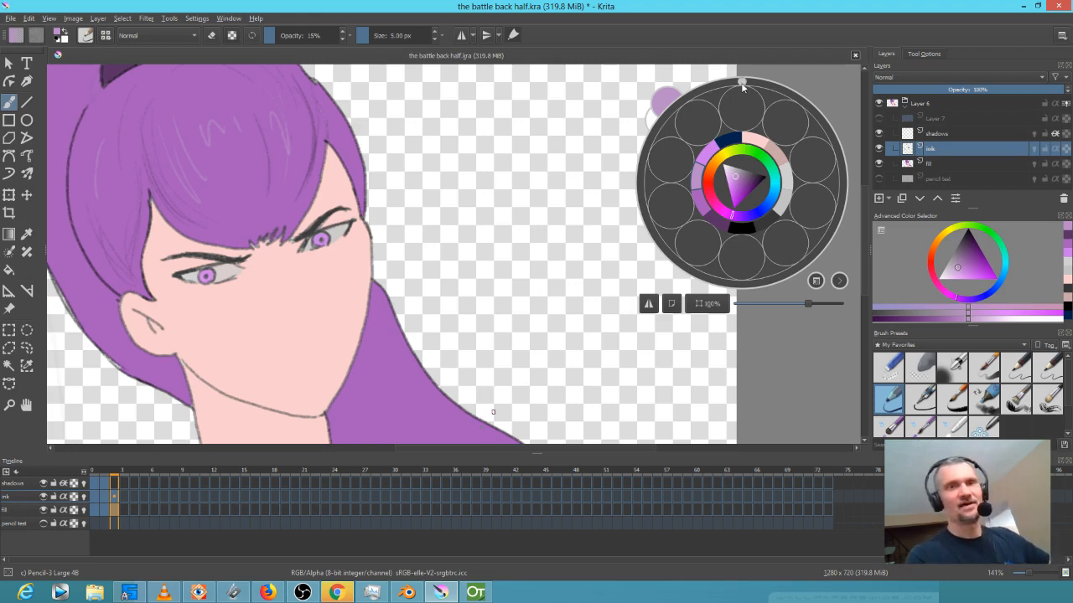
drag(741, 86, 739, 62)
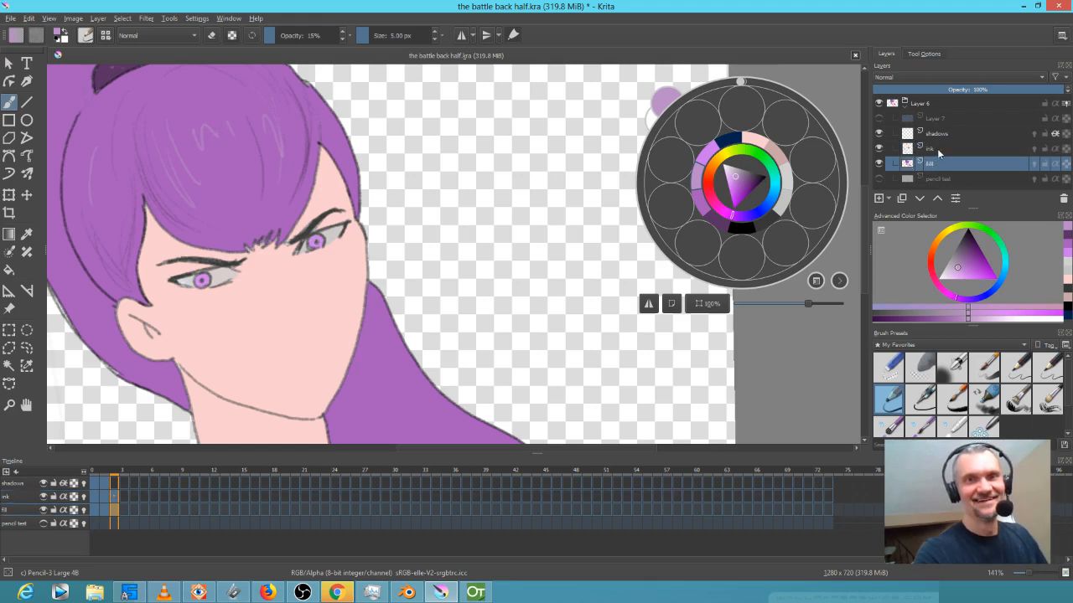
Choose dark grey and ink a small open mouth on the ink layer, using 100% opacity before restoring the pencil preset
drag(963, 245, 953, 238)
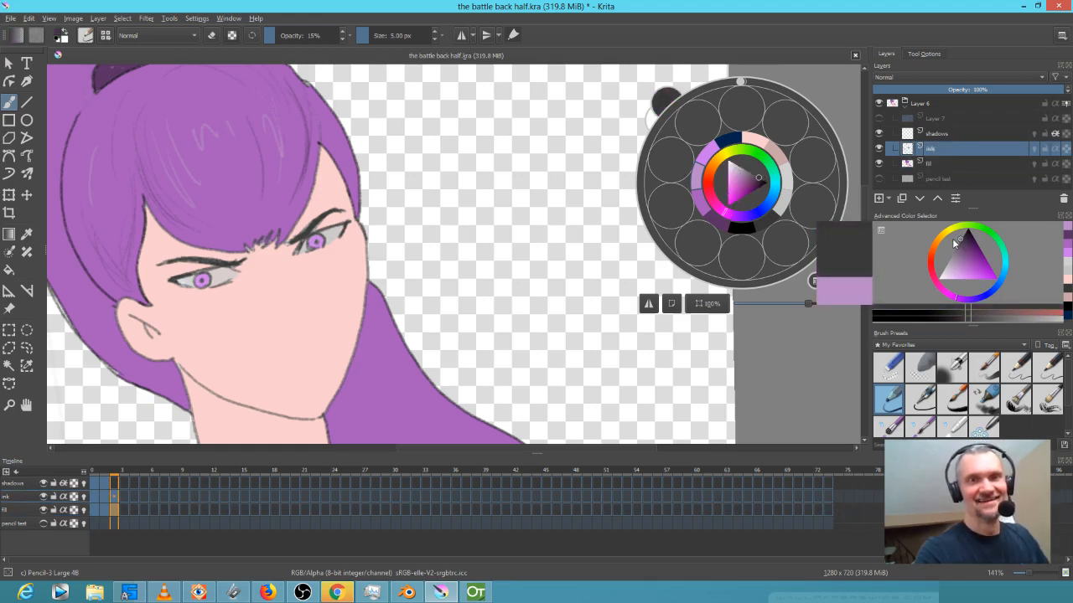
click(301, 362)
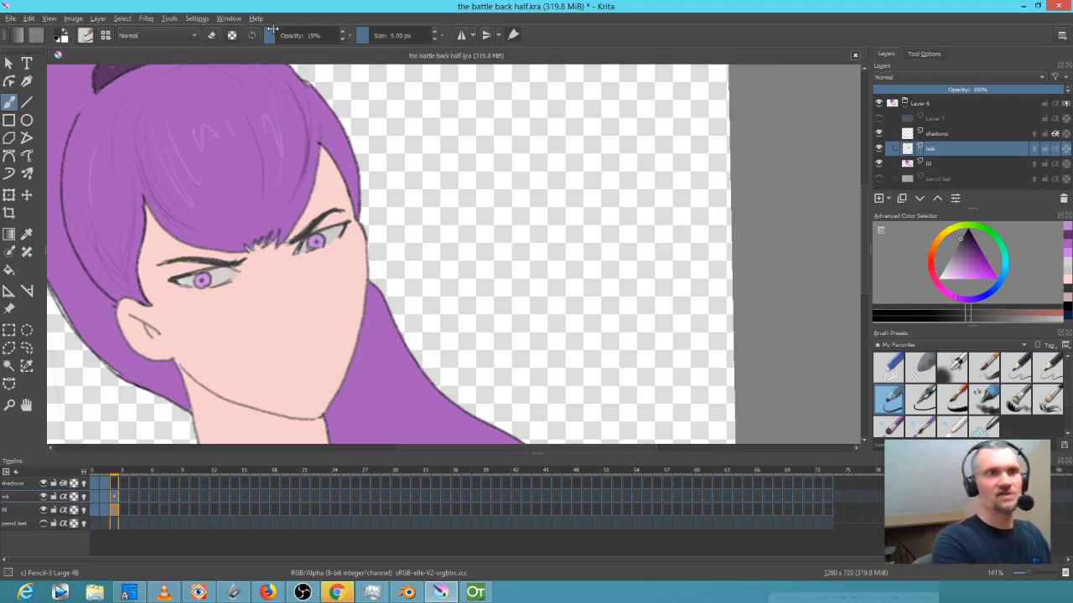
drag(272, 31, 475, 29)
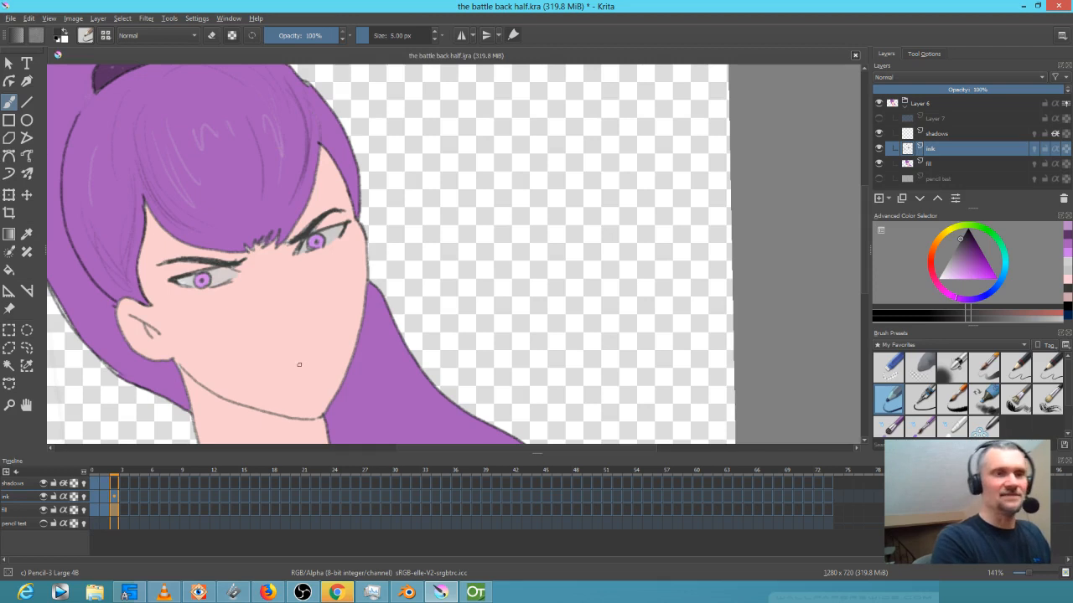
drag(293, 374, 306, 366)
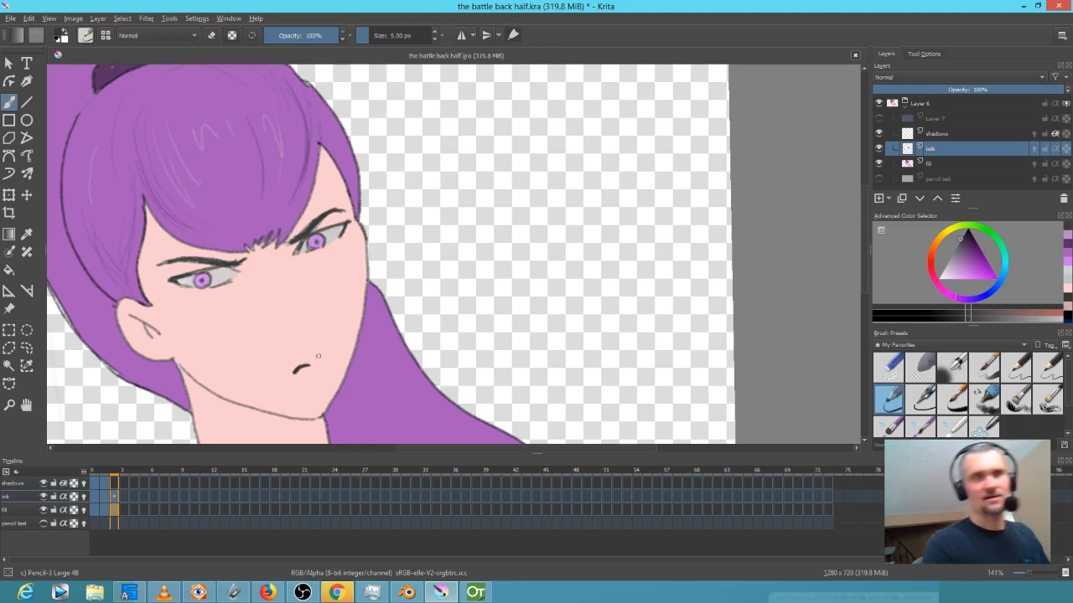
click(895, 402)
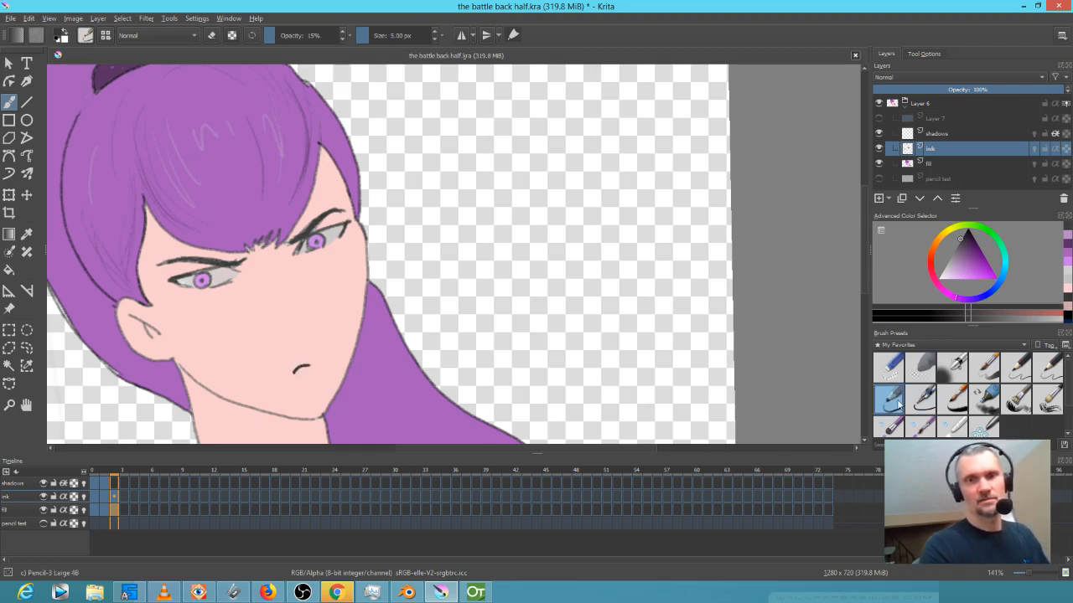
drag(292, 375, 298, 377)
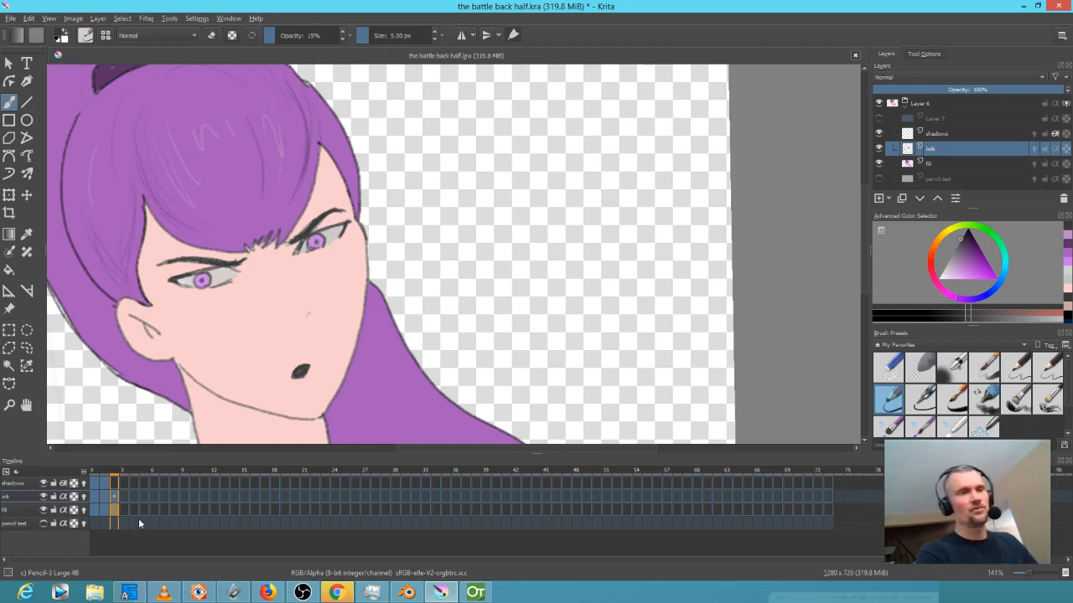
Choose the Ink-7 Brush Rough preset and black, and undo the trial stroke along the face's edge on the ink layer
click(117, 485)
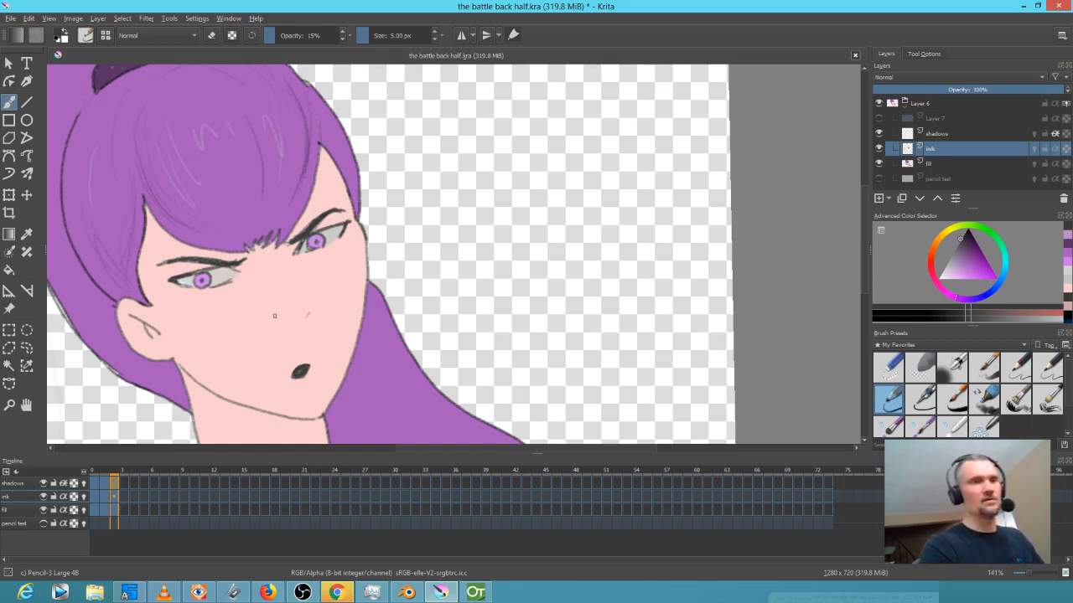
click(954, 399)
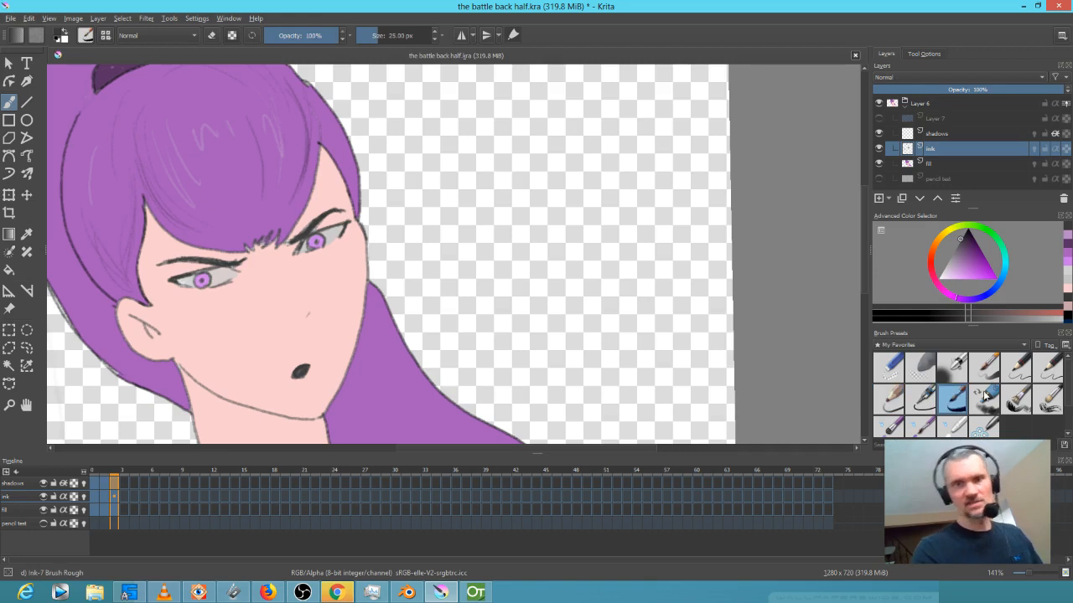
click(967, 246)
mouse_move(358, 225)
mouse_down()
mouse_move(360, 214)
mouse_move(346, 335)
mouse_move(329, 381)
mouse_up()
key(ctrl+z)
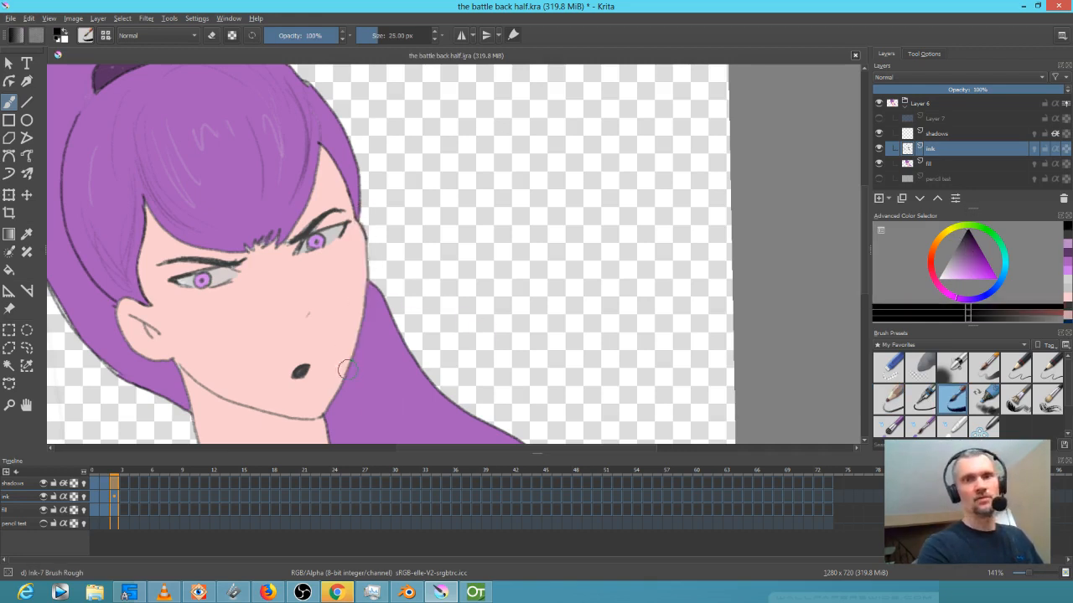
On the shadows layer, paint black shading under the fringe edge, on the far side lock and beside the far eye
click(947, 132)
drag(377, 285, 516, 262)
drag(506, 173, 494, 229)
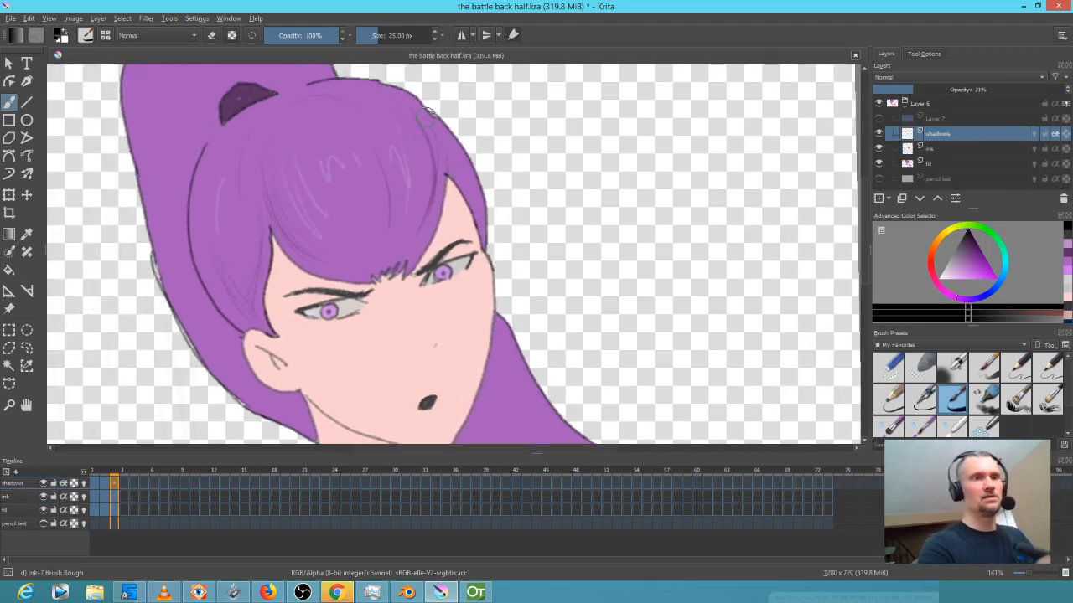
mouse_move(440, 156)
mouse_down()
mouse_move(412, 267)
mouse_move(395, 273)
mouse_up()
mouse_move(432, 109)
mouse_down()
mouse_move(454, 136)
mouse_move(476, 250)
mouse_up()
drag(471, 164, 480, 263)
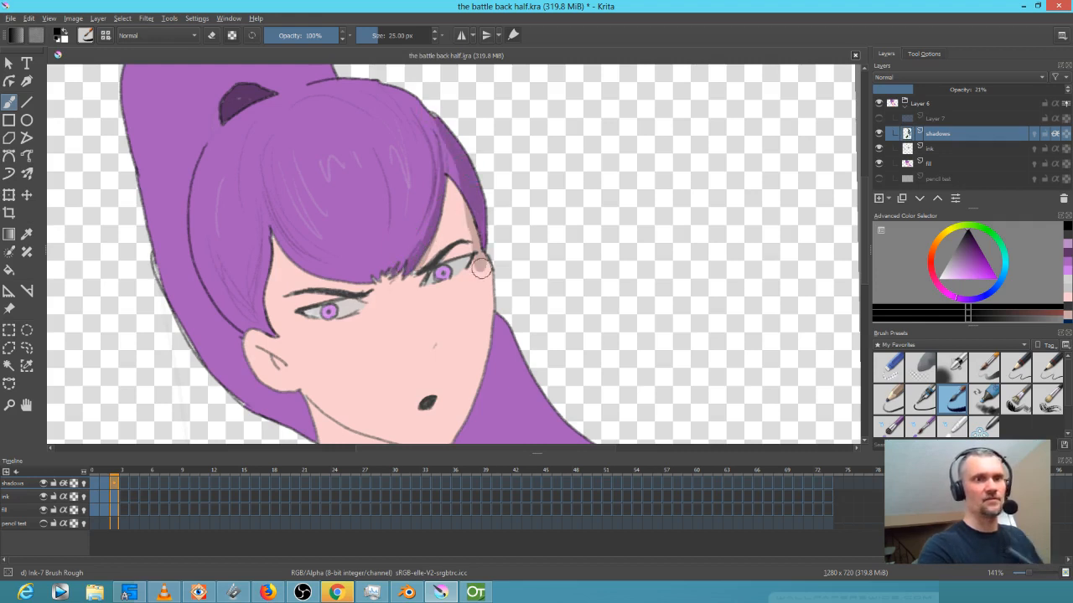
Paint a broad curved shadow band from the crown down the far side of the fringe
drag(443, 115, 452, 189)
drag(399, 75, 434, 159)
drag(423, 101, 434, 191)
mouse_move(350, 74)
mouse_down()
mouse_move(373, 81)
mouse_move(431, 167)
mouse_move(437, 238)
mouse_move(422, 238)
mouse_up()
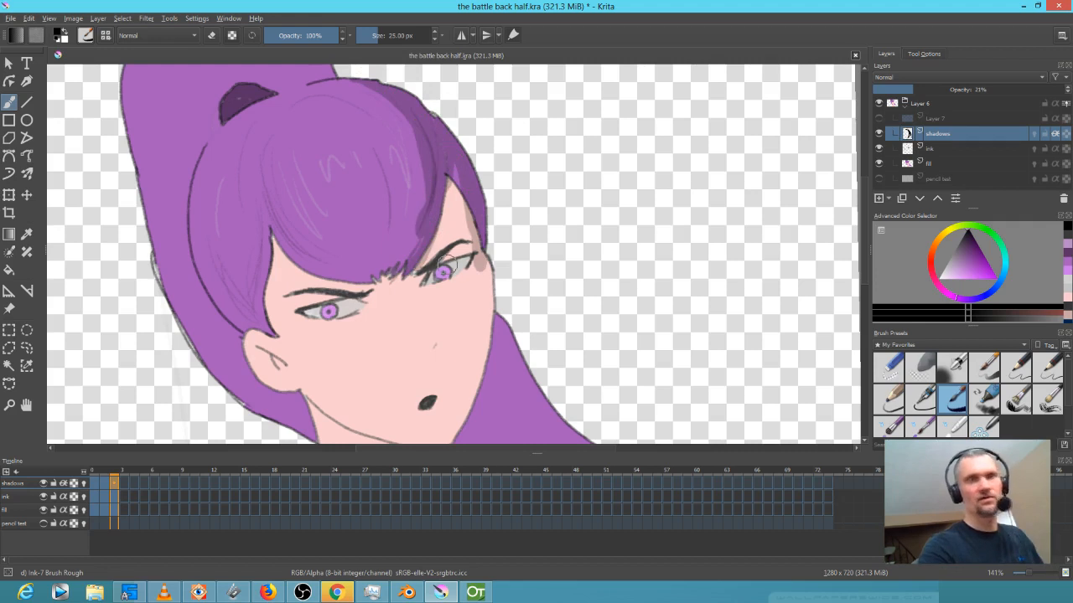
Toggle the shadows layer's Inherit Alpha option repeatedly to compare the shading with and without it
click(1057, 136)
click(1055, 138)
click(1055, 138)
click(1055, 138)
click(1055, 138)
click(1056, 138)
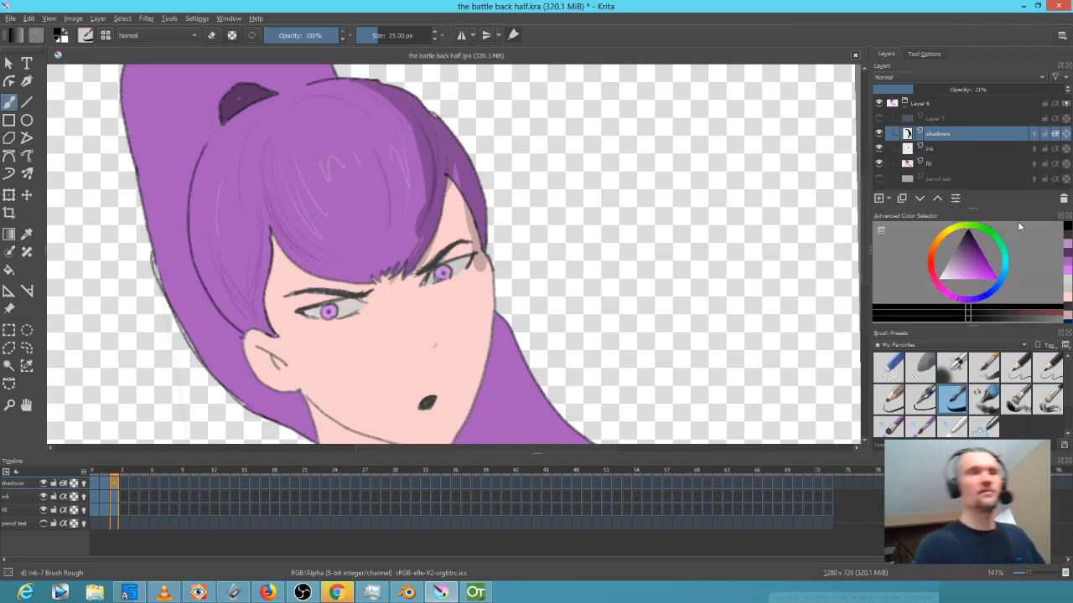
Paint shadows down the far edge of the face, beside the jaw and along the outer edge of the strand behind the neck
mouse_move(489, 260)
mouse_down()
mouse_move(496, 328)
mouse_move(481, 254)
mouse_move(486, 350)
mouse_move(490, 289)
mouse_move(475, 394)
mouse_up()
drag(532, 321, 559, 215)
mouse_move(512, 253)
mouse_down()
mouse_move(499, 299)
mouse_move(518, 235)
mouse_move(491, 315)
mouse_up()
drag(527, 200, 555, 270)
drag(529, 224, 599, 316)
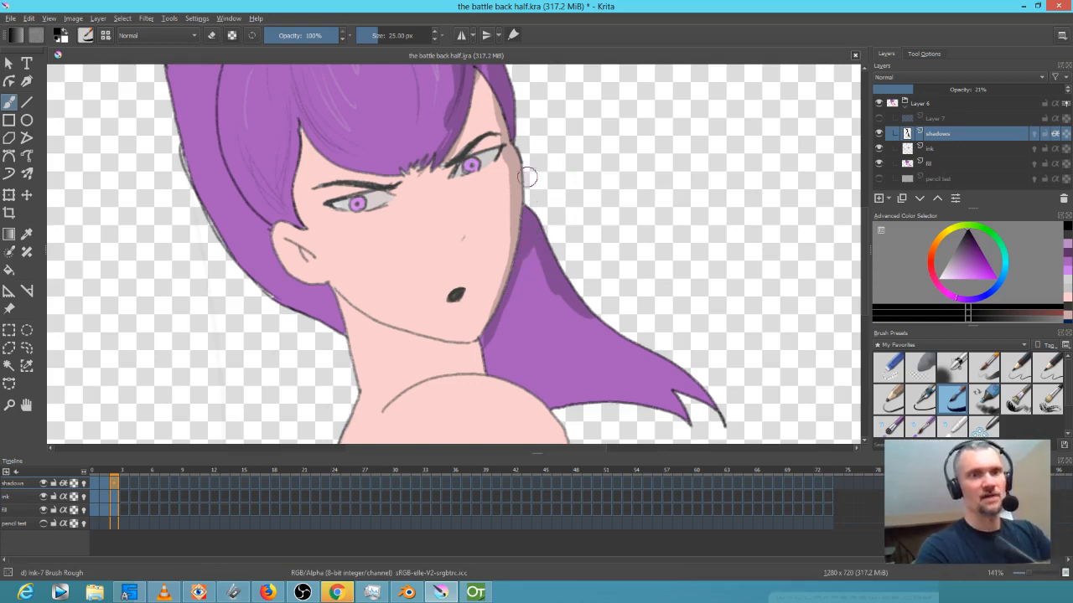
mouse_move(532, 250)
mouse_down()
mouse_move(578, 305)
mouse_move(694, 378)
mouse_up()
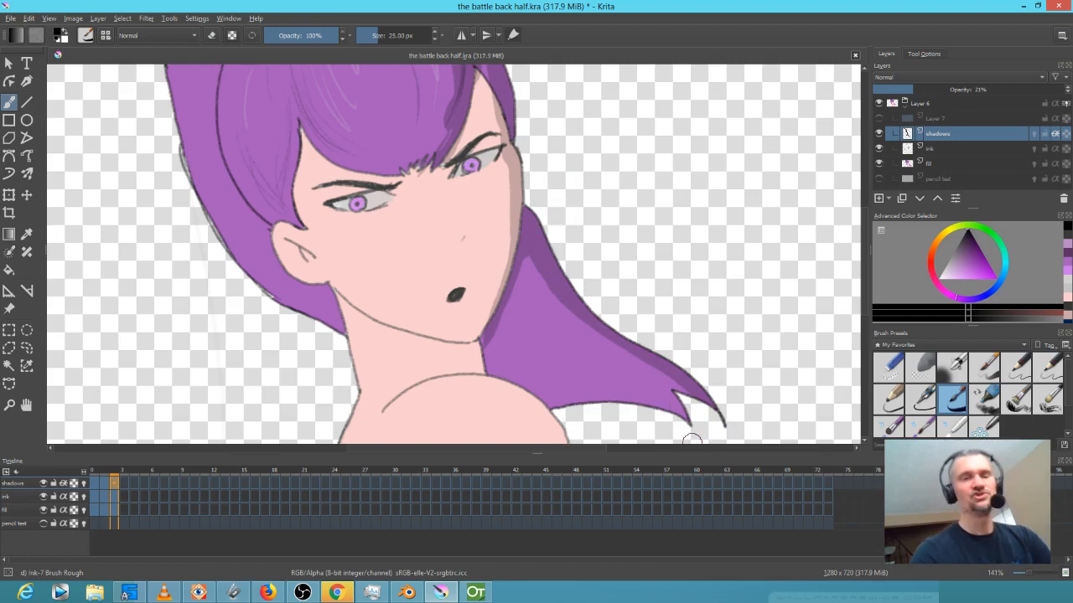
Toggle the pencil test layer's visibility to compare the coloured drawing with the sketch, leaving the layer shown
scroll(737, 371, down, 3)
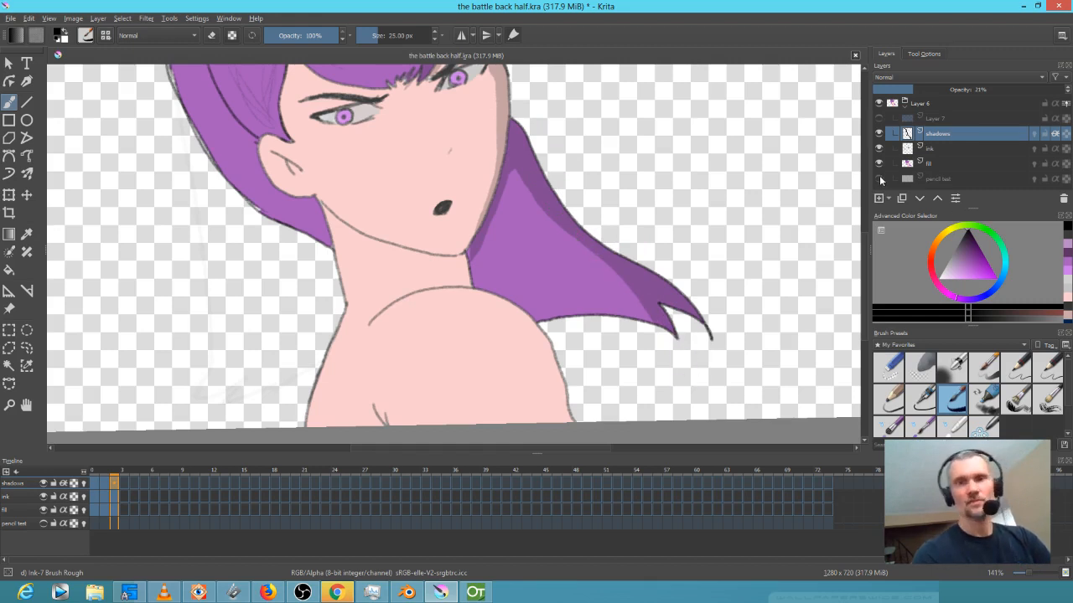
click(879, 179)
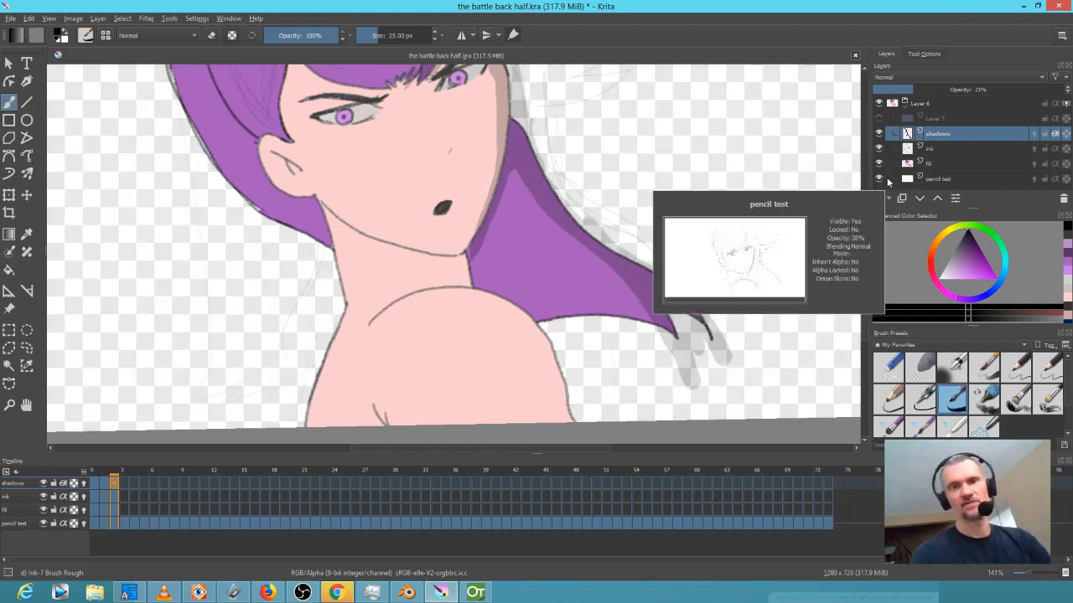
click(879, 179)
click(879, 179)
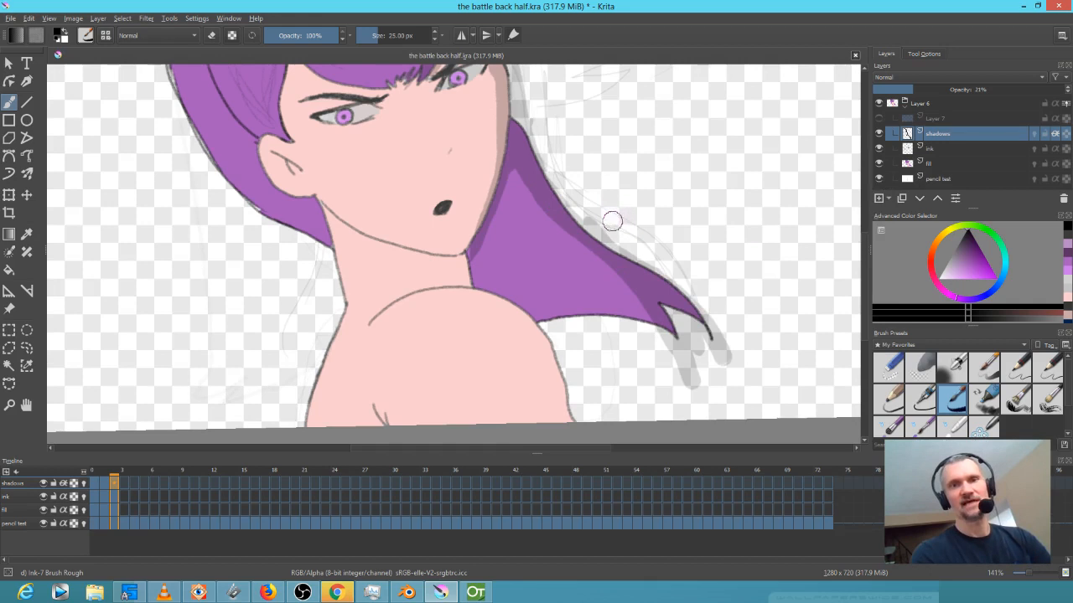
Preview the shadows layer at 100% opacity and reduce its opacity to 16%
click(920, 91)
drag(922, 91, 1066, 99)
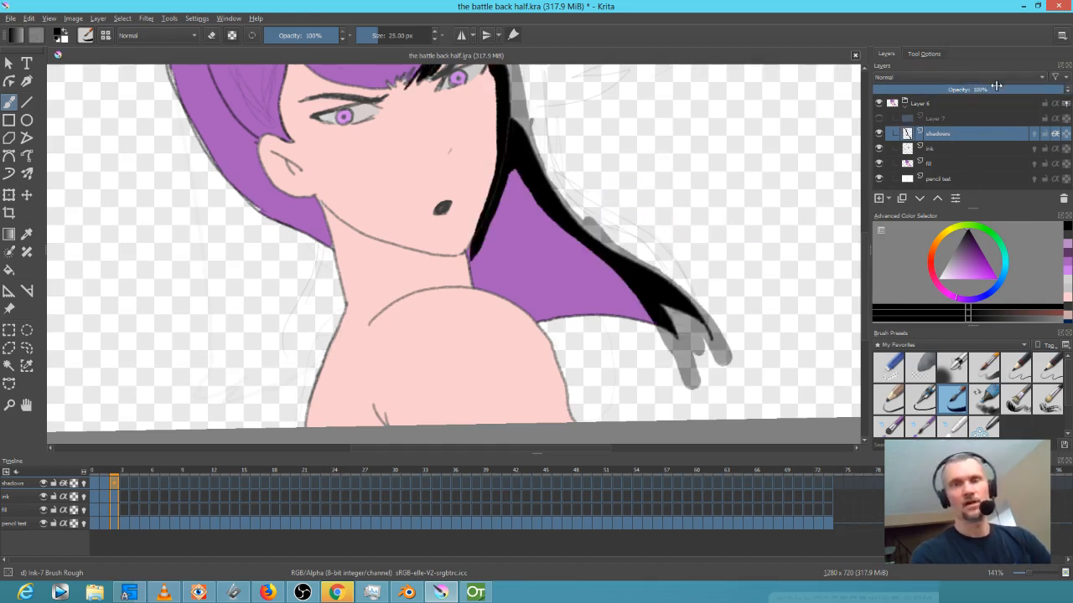
drag(1014, 88, 903, 88)
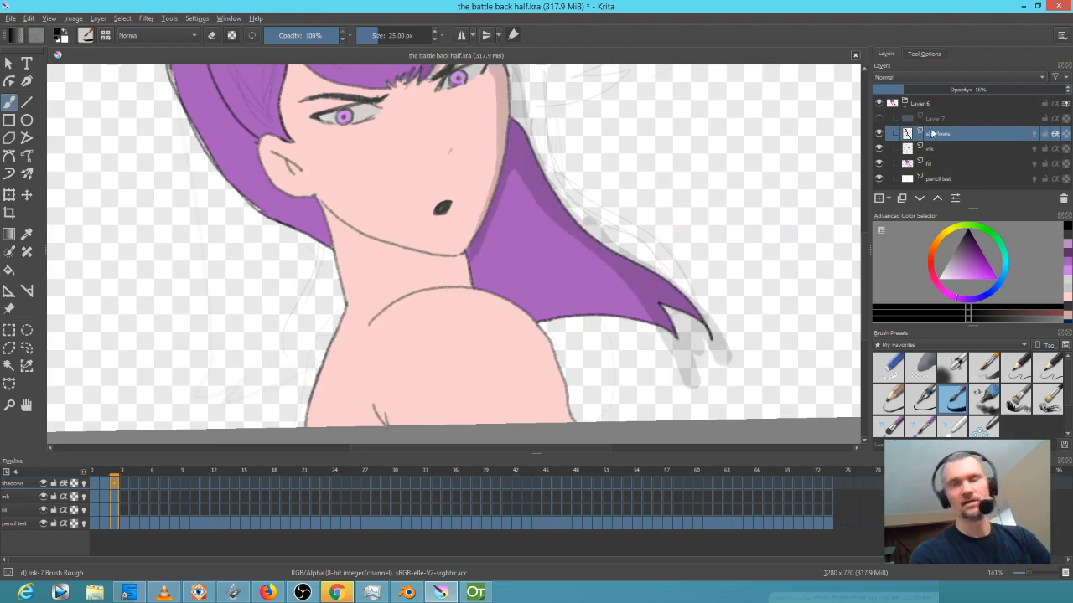
Try the Addition blending mode on the pencil test layer and restore it to Normal
click(942, 180)
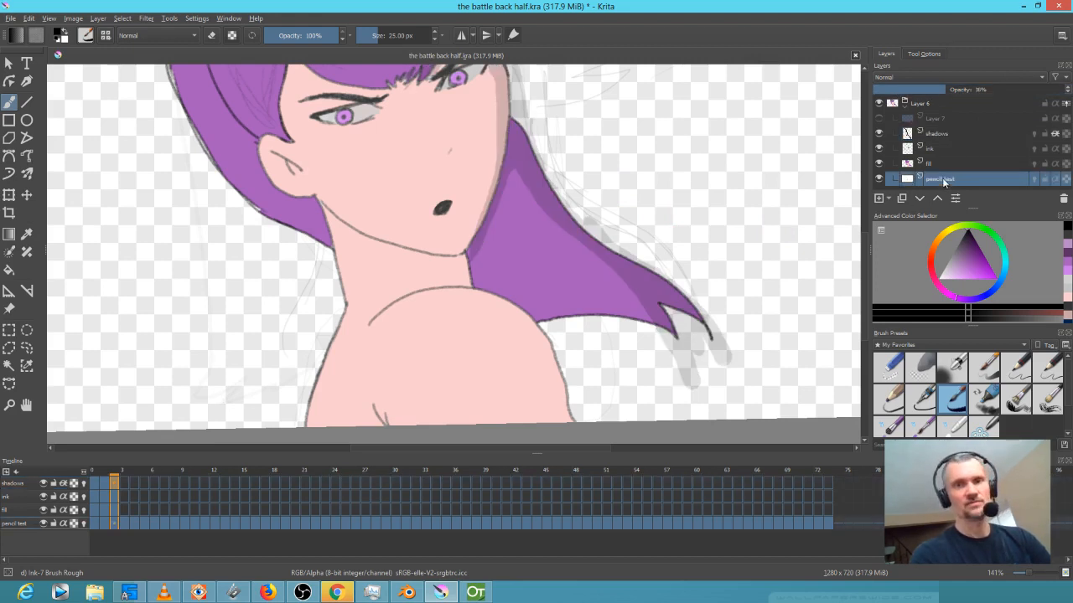
click(948, 79)
click(950, 85)
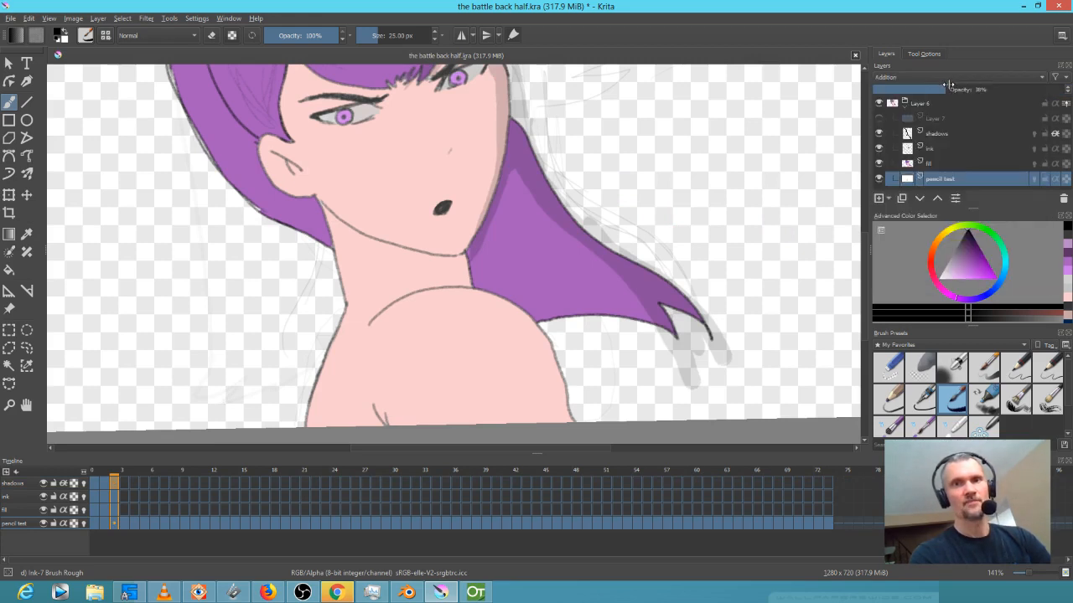
mouse_move(943, 90)
mouse_down()
mouse_move(992, 90)
mouse_move(945, 92)
mouse_up()
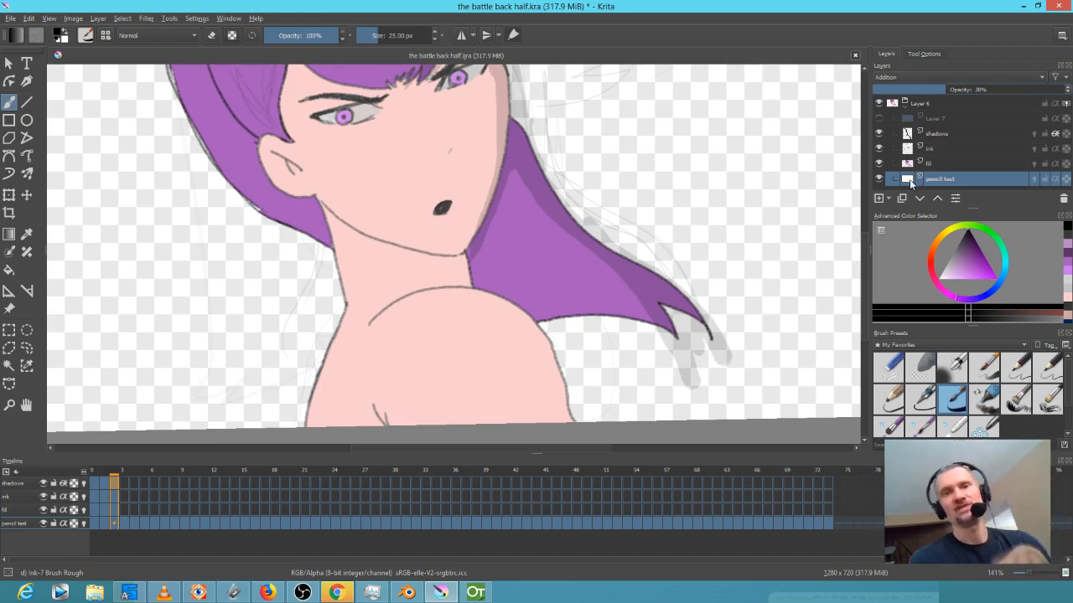
click(927, 75)
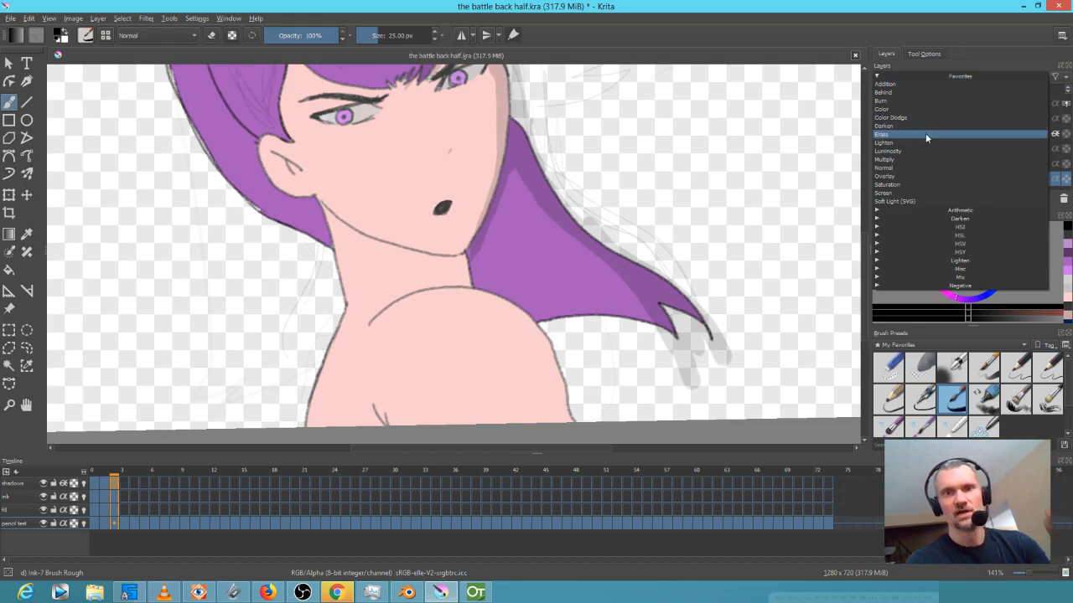
click(925, 167)
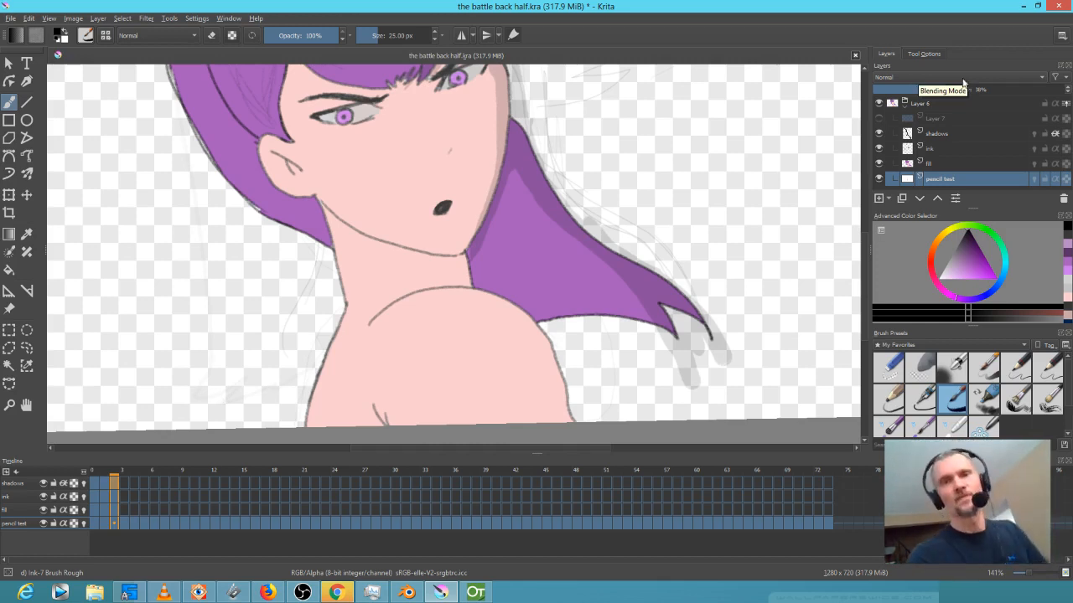
Raise the pencil test layer's opacity to 100%, check it against the whole drawing and hide the layer
drag(949, 92, 1069, 101)
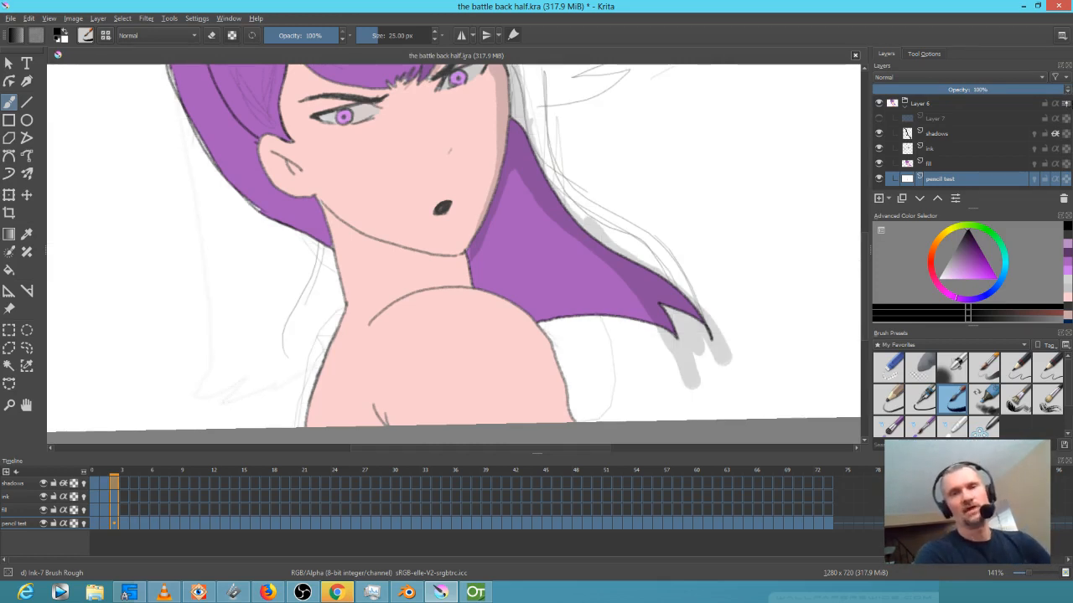
scroll(517, 138, up, 3)
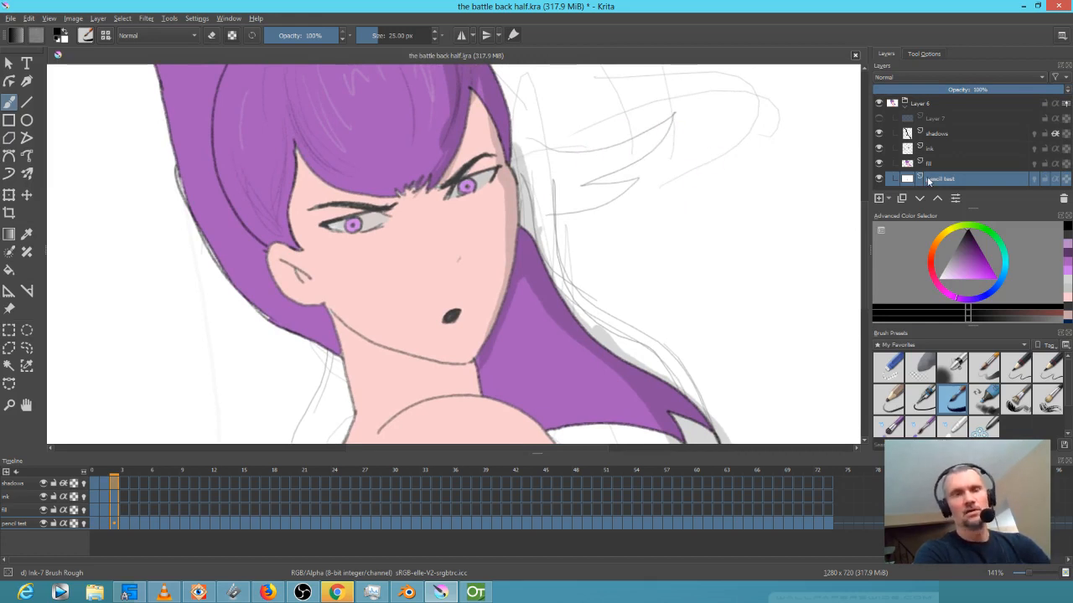
scroll(864, 193, down, 1)
scroll(708, 195, down, 4)
scroll(707, 195, up, 2)
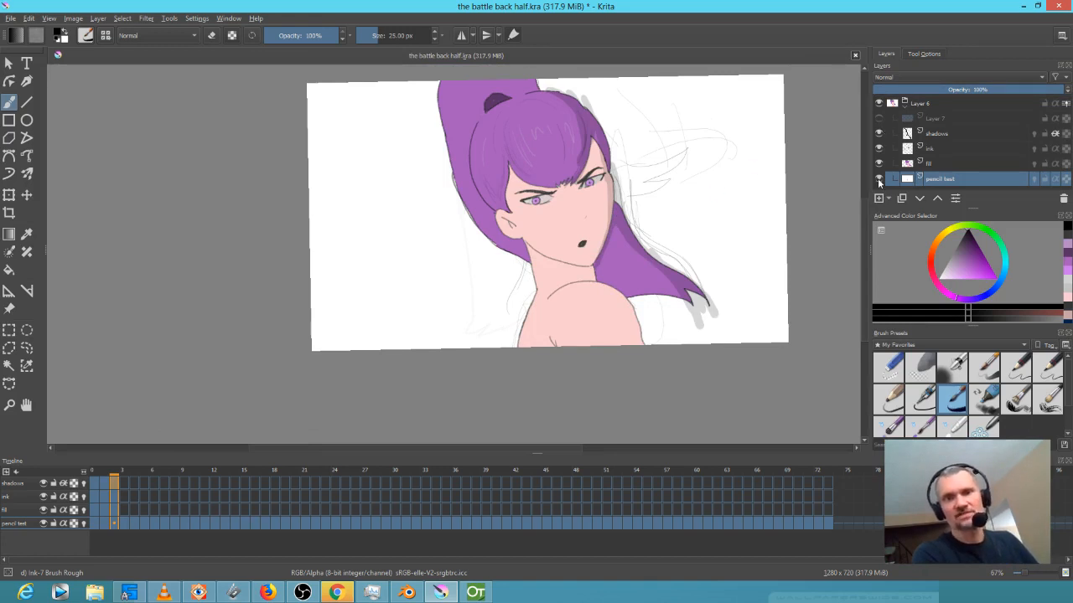
right_click(878, 181)
key(Escape)
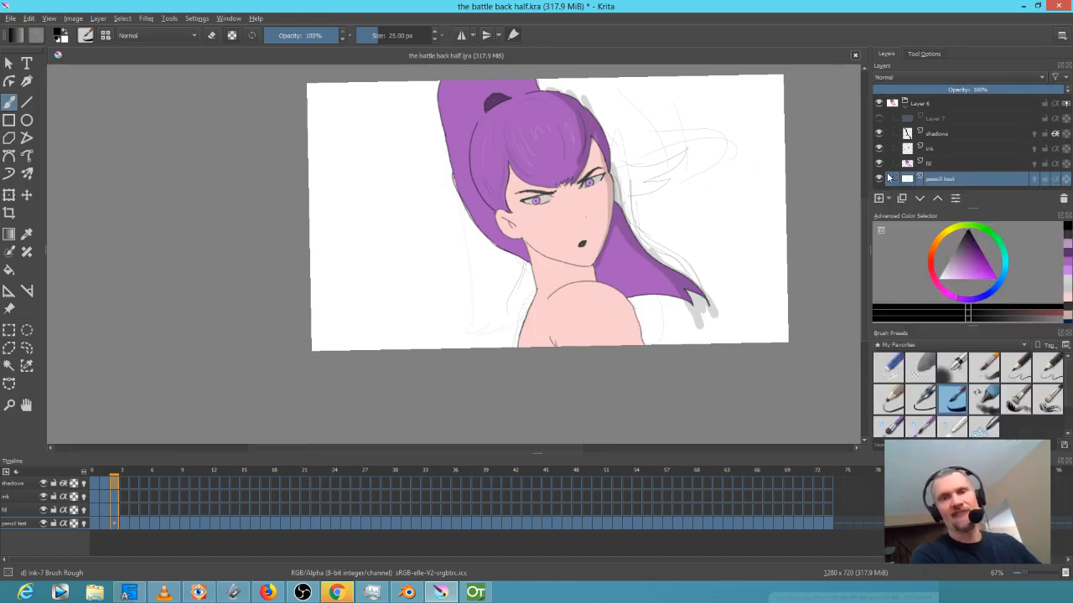
click(879, 179)
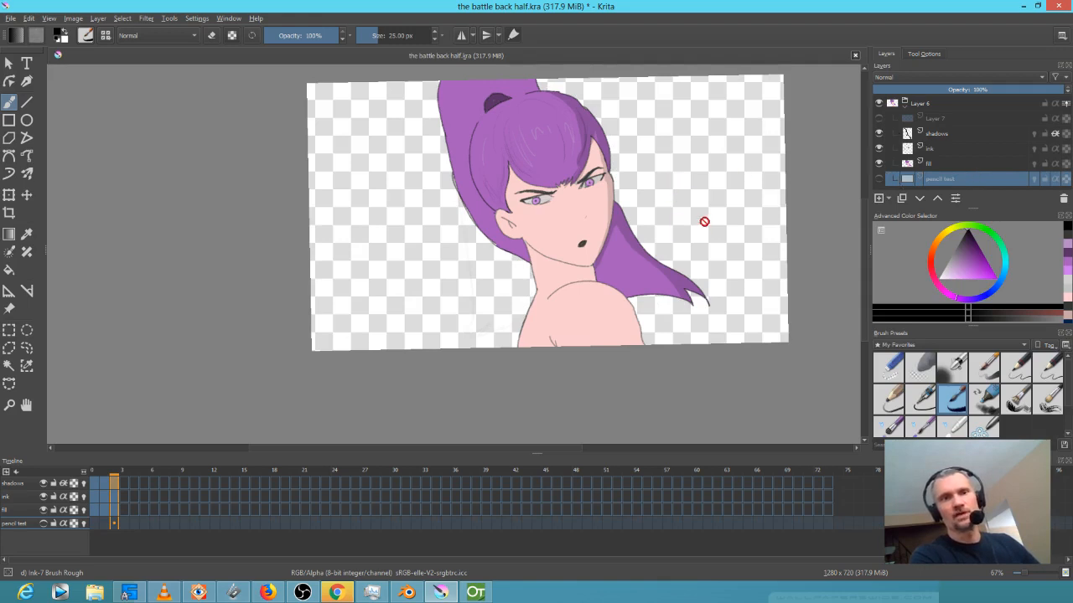
Merge the shadows, ink and fill layers into one layer and undo the merge
click(953, 134)
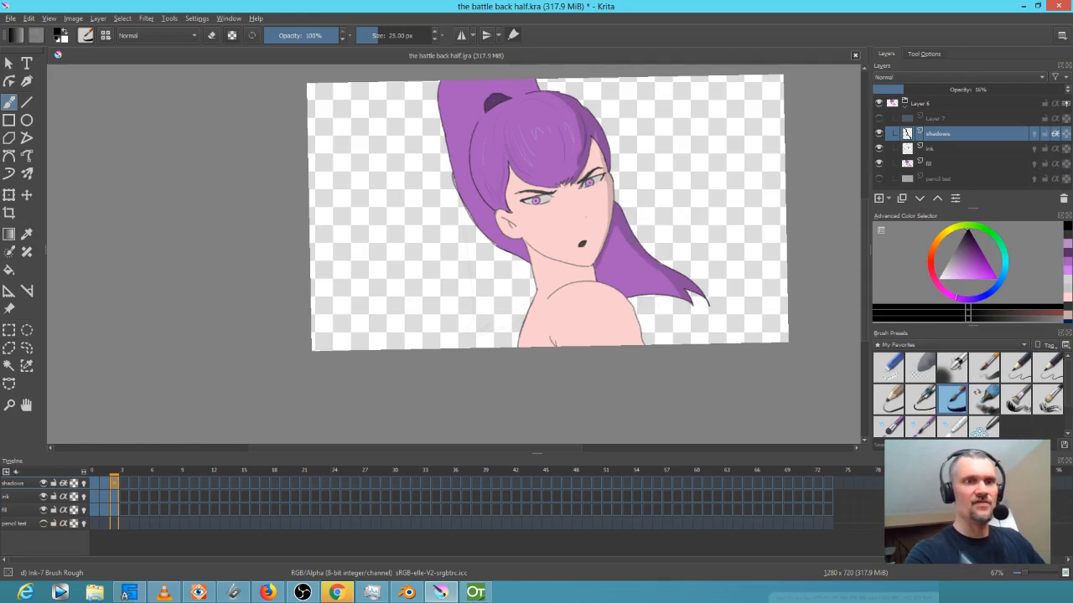
right_click(958, 135)
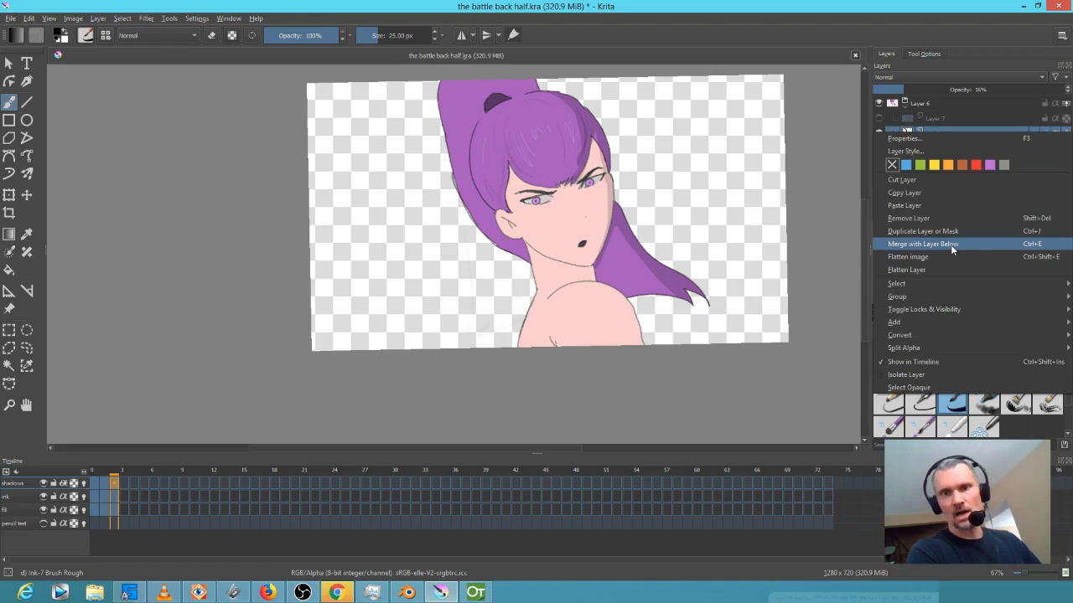
key(Escape)
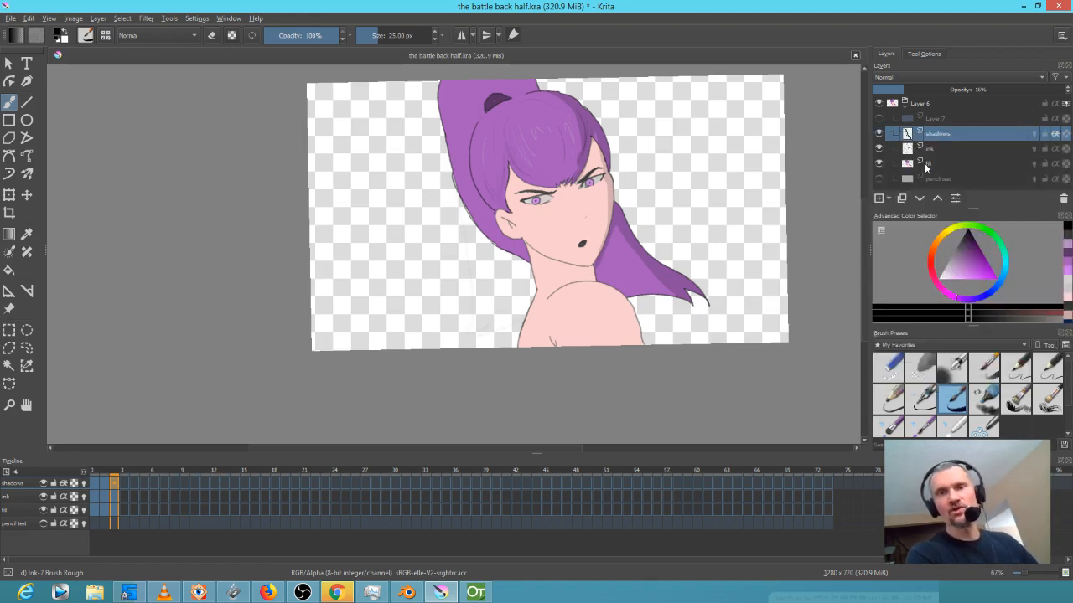
shift+click(927, 164)
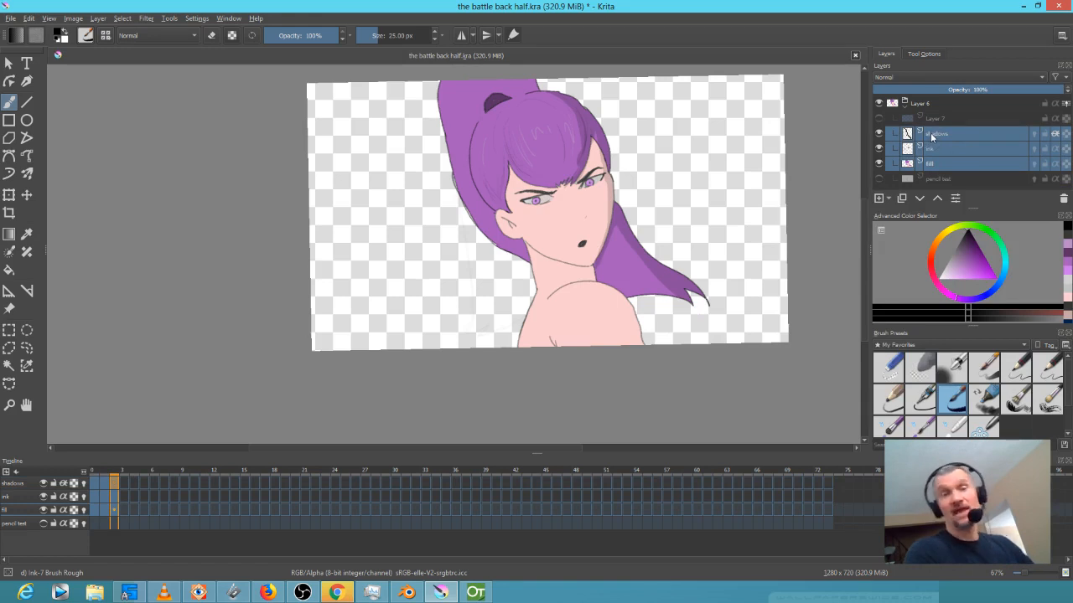
mouse_move(931, 139)
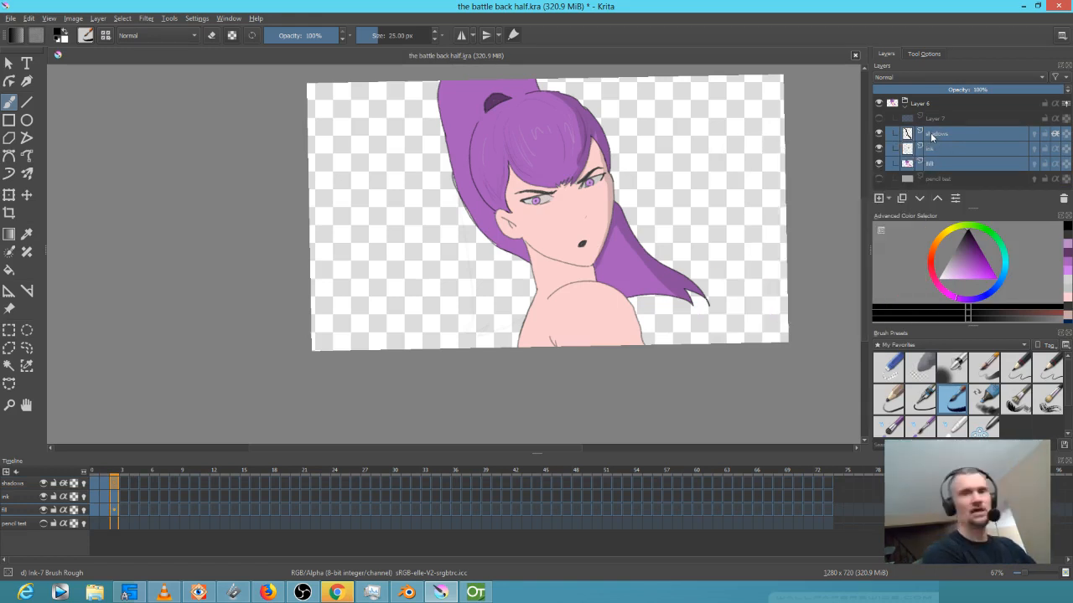
key(ctrl+e)
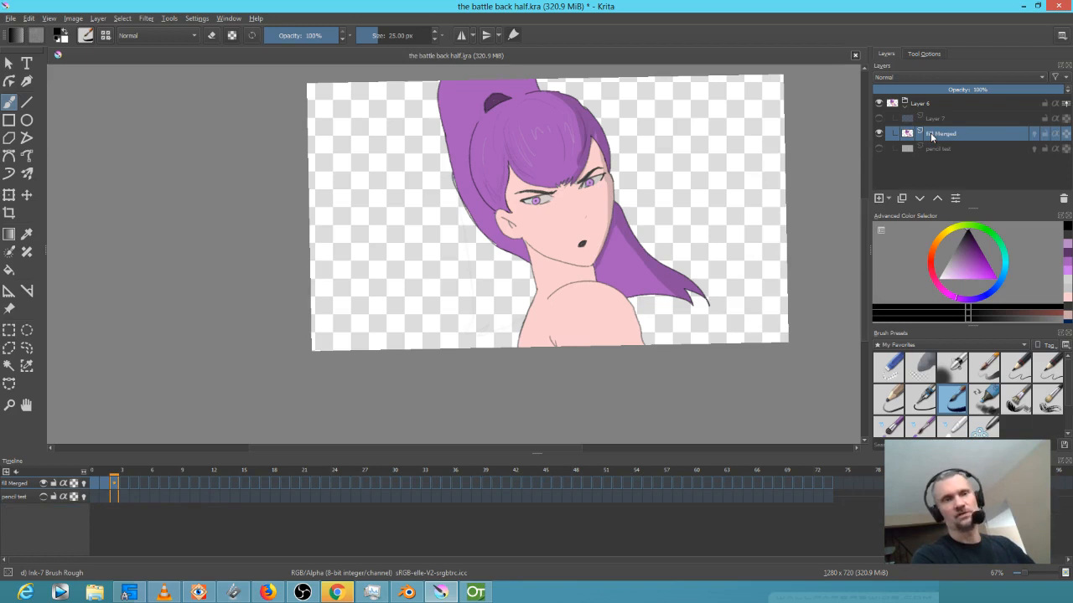
key(ctrl+z)
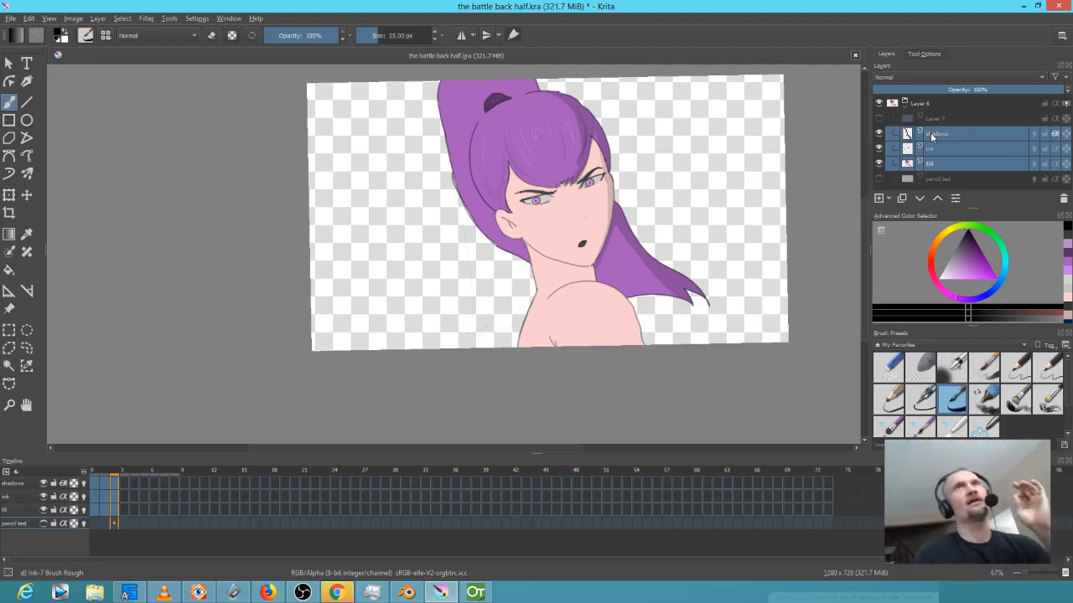
Briefly show the pencil test layer, and demonstrate merging the three artwork layers again before undoing it
click(879, 179)
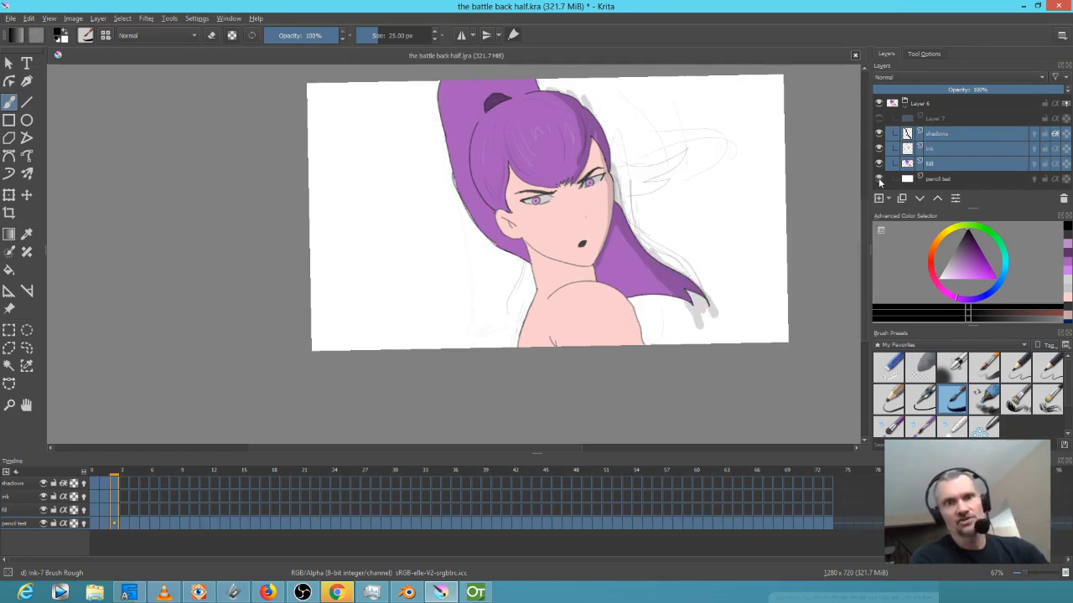
click(879, 179)
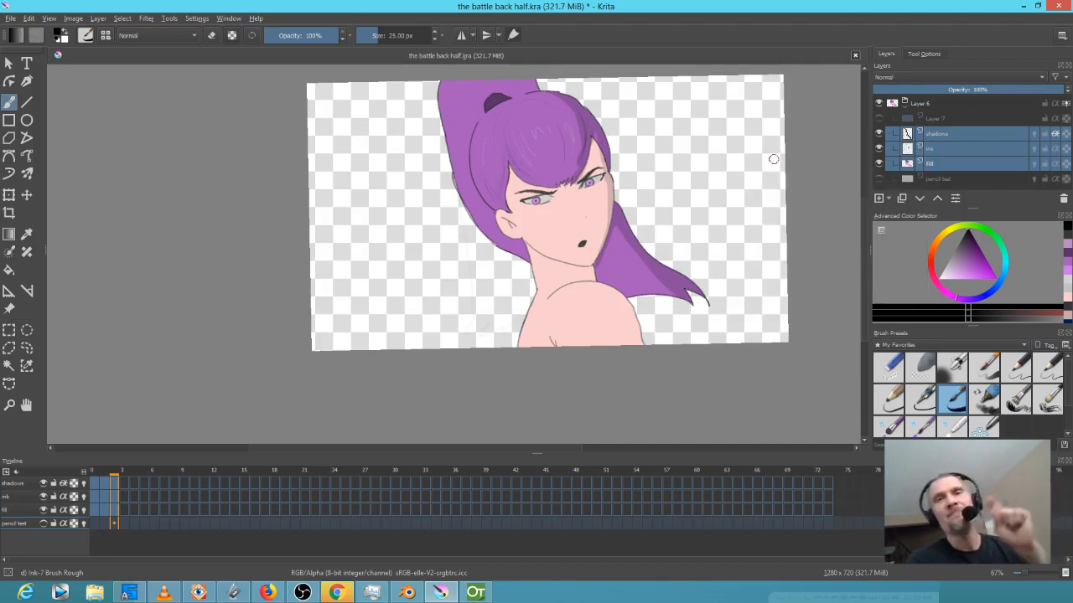
click(929, 135)
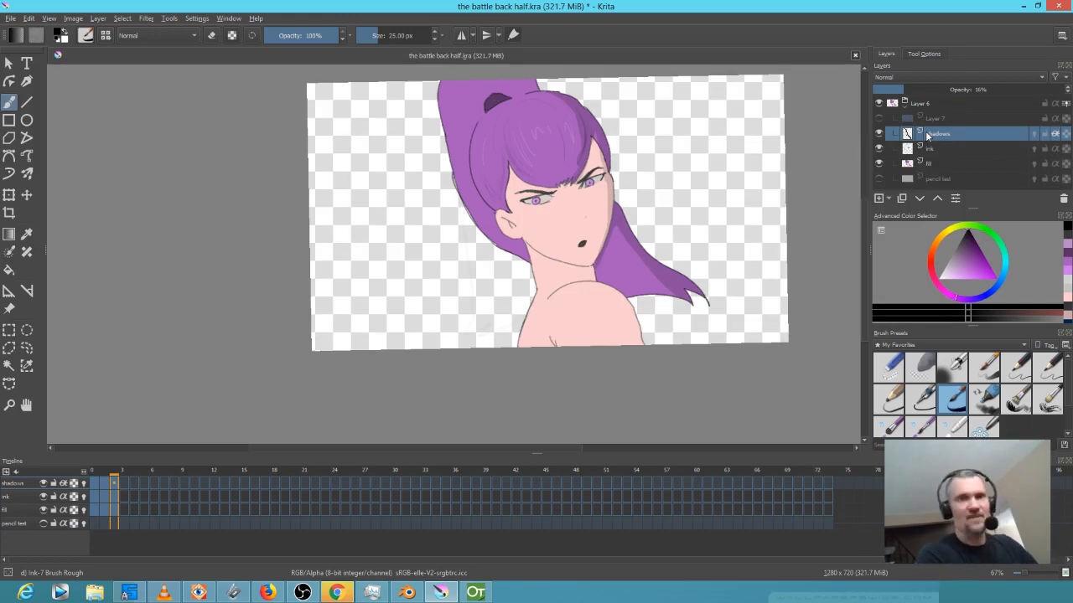
key(ctrl+e)
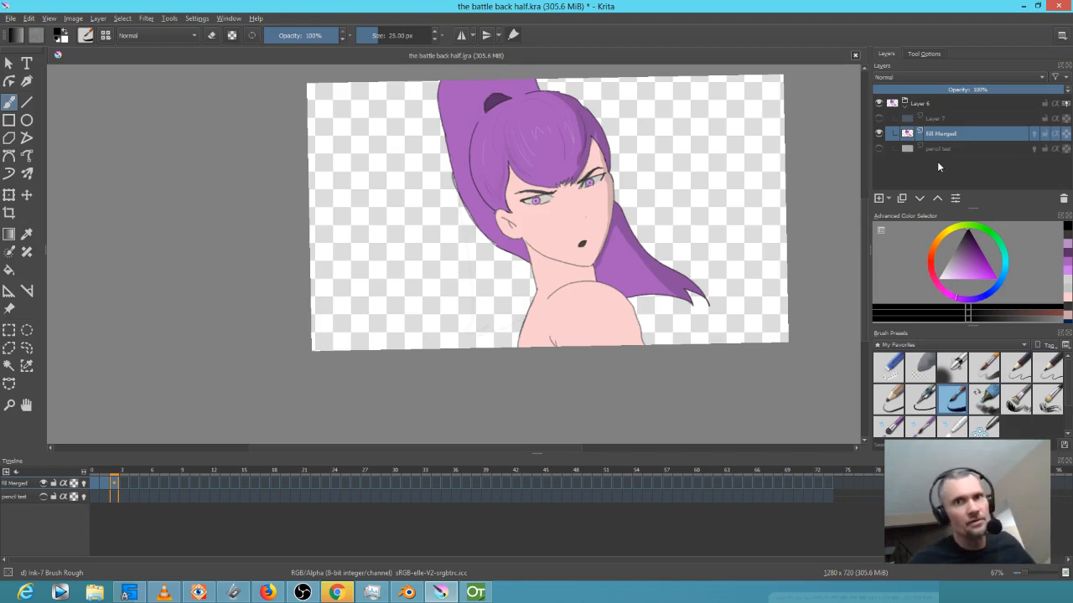
key(ctrl+z)
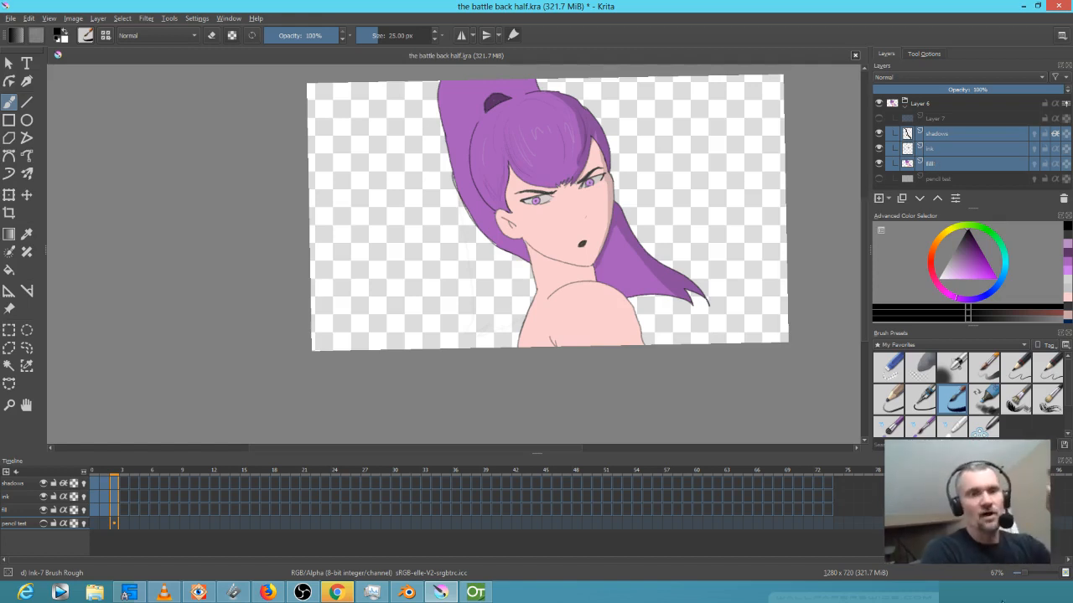
Switch to OpenToonz and set the alpha of color_1 on the ninja's shadow level B to 36
click(475, 592)
scroll(408, 277, down, 2)
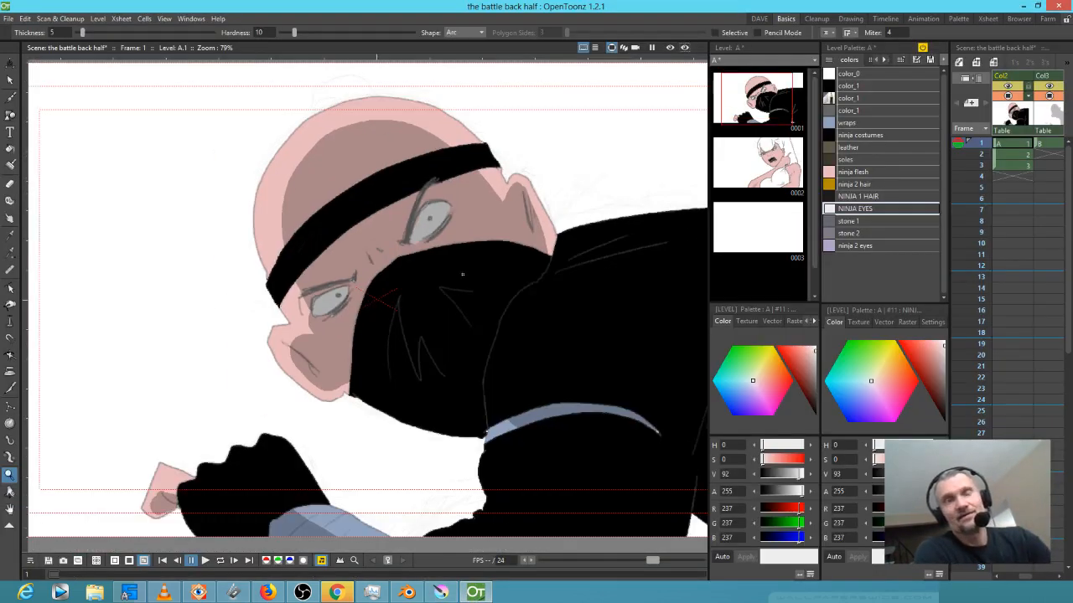
scroll(473, 278, down, 5)
scroll(492, 284, up, 1)
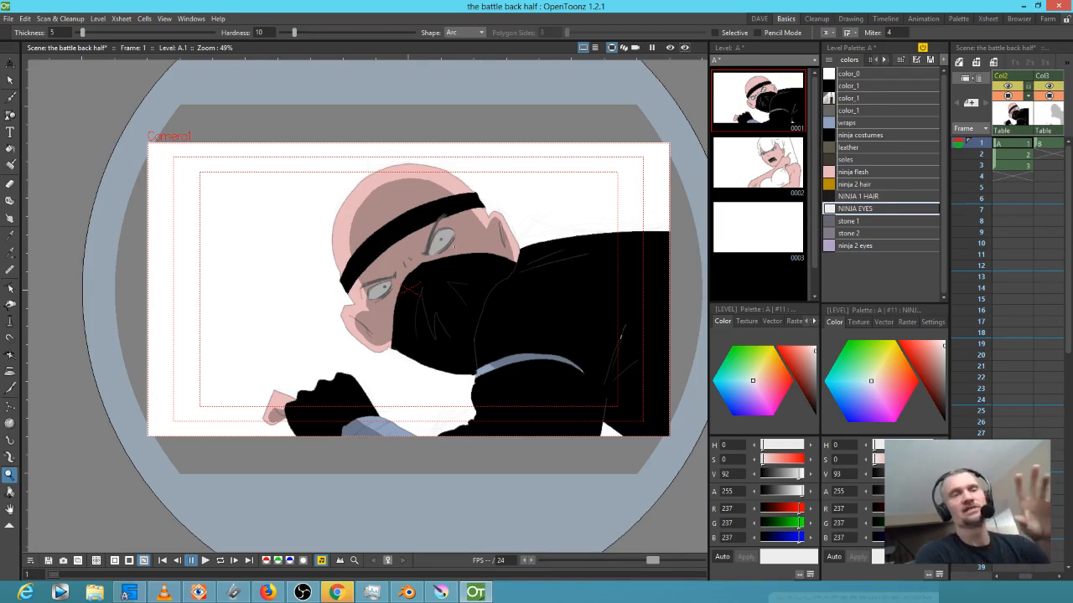
scroll(410, 204, up, 2)
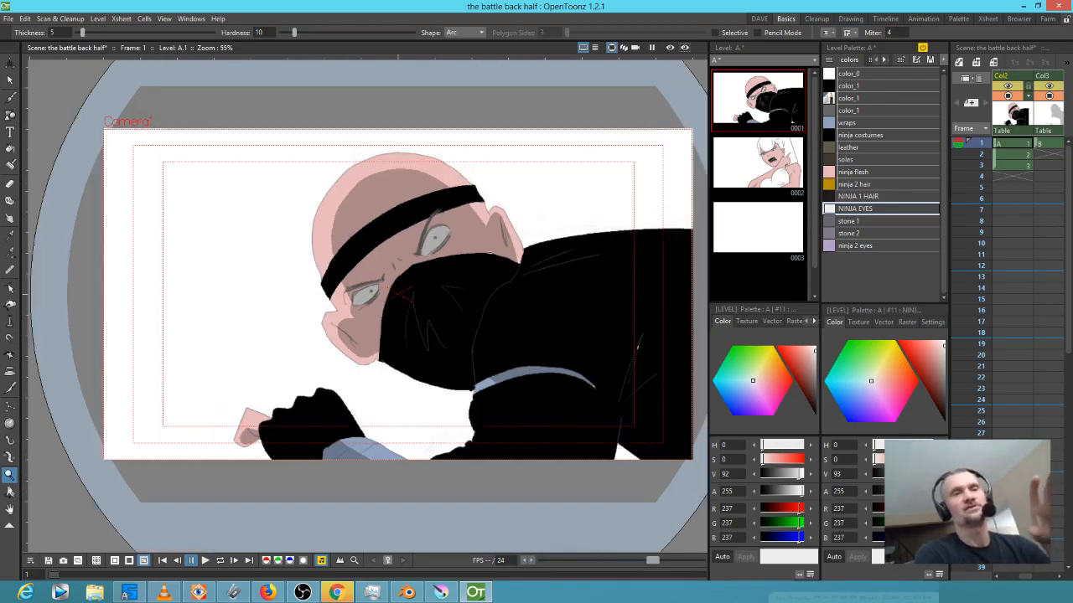
scroll(486, 251, down, 1)
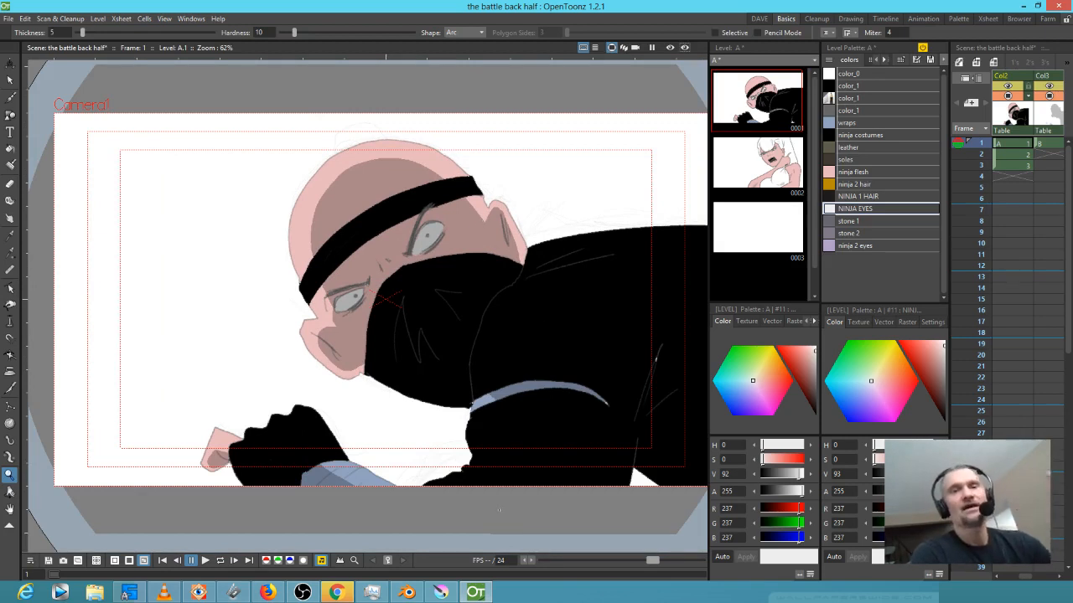
click(908, 323)
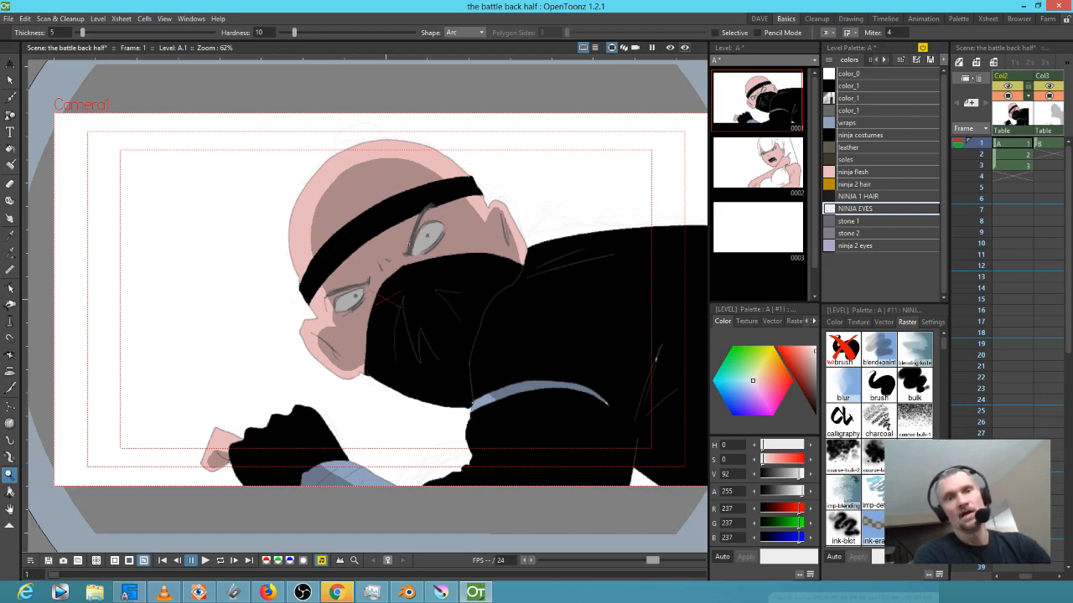
click(1046, 145)
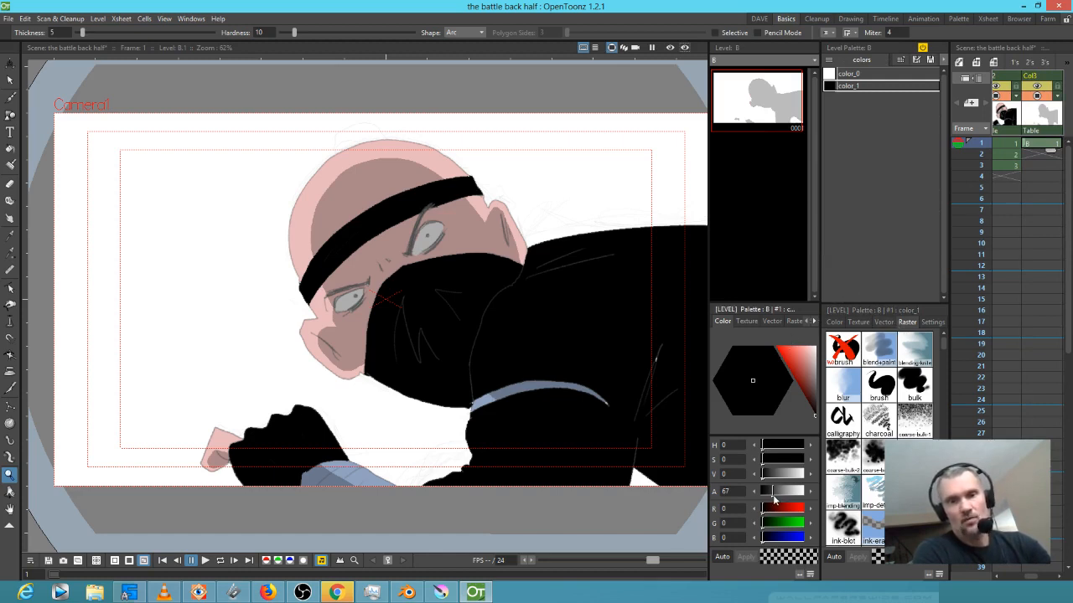
mouse_move(773, 499)
mouse_down()
mouse_move(787, 496)
mouse_move(770, 500)
mouse_up()
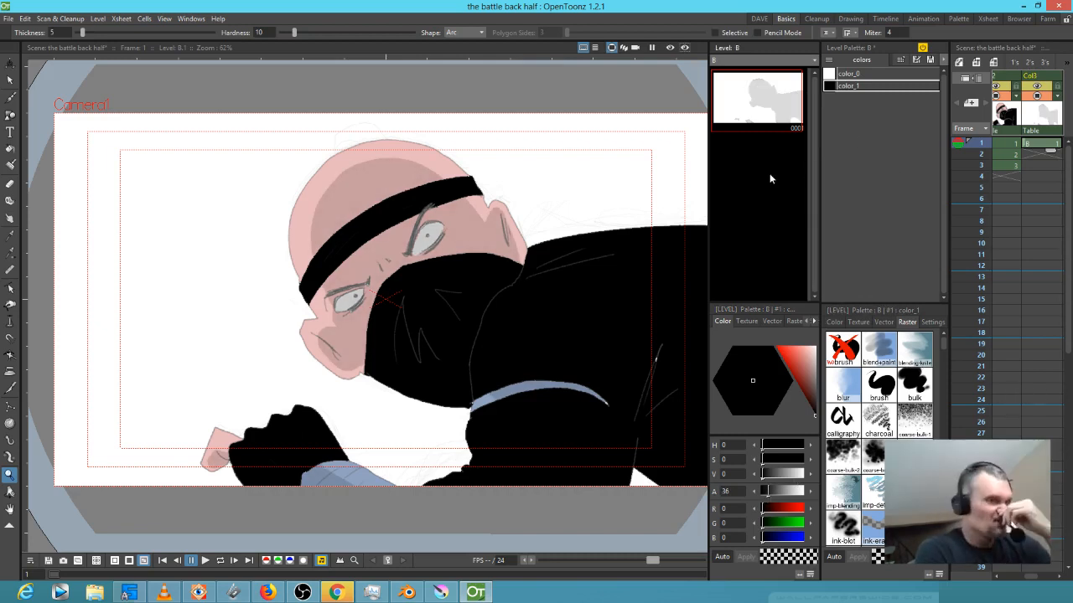
Switch back to Krita and go to frame 1 of the animation to view the woman's finished shading
click(439, 592)
mouse_move(120, 474)
mouse_down()
mouse_move(87, 467)
mouse_move(115, 474)
mouse_move(107, 462)
mouse_move(94, 469)
mouse_move(105, 465)
mouse_up()
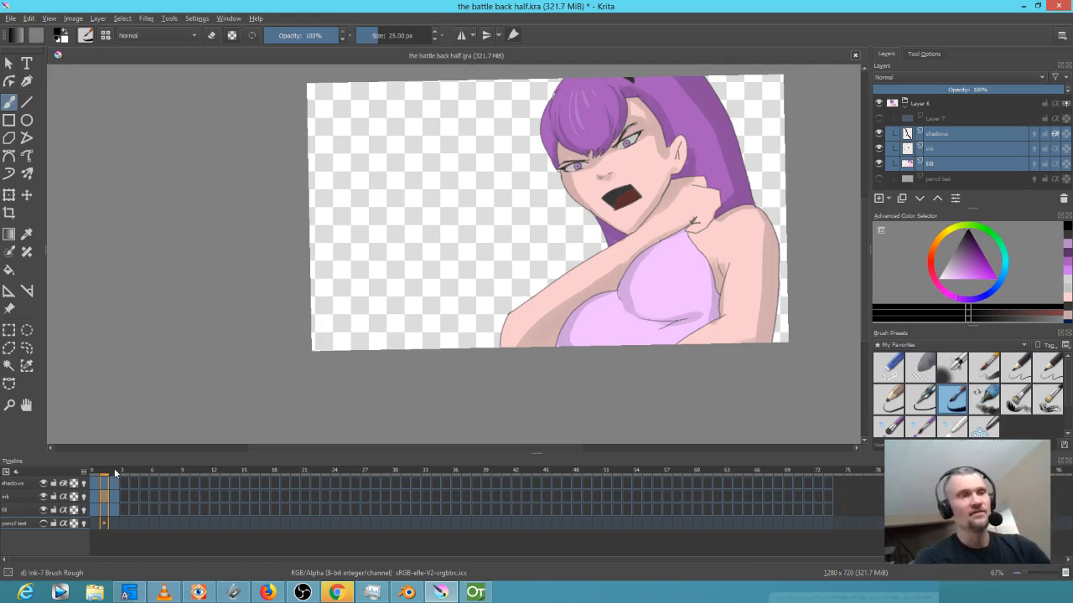
Go to frame 2 of the animation and compare the coloured artwork with the pencil test layer shown and hidden, leaving that layer hidden
click(114, 469)
mouse_move(119, 468)
mouse_down()
mouse_move(104, 467)
mouse_move(113, 468)
mouse_up()
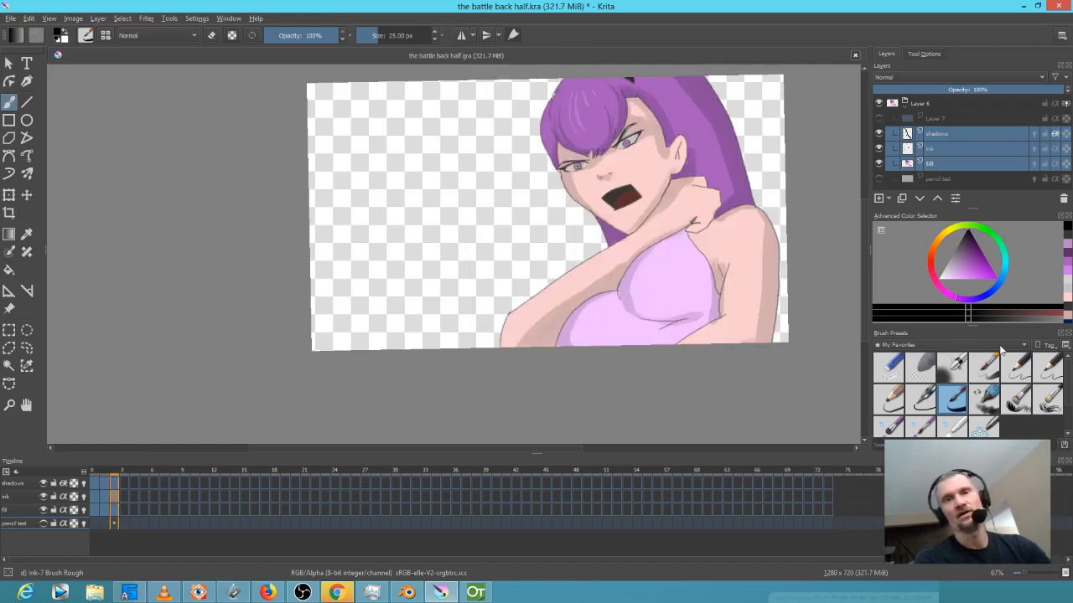
click(878, 179)
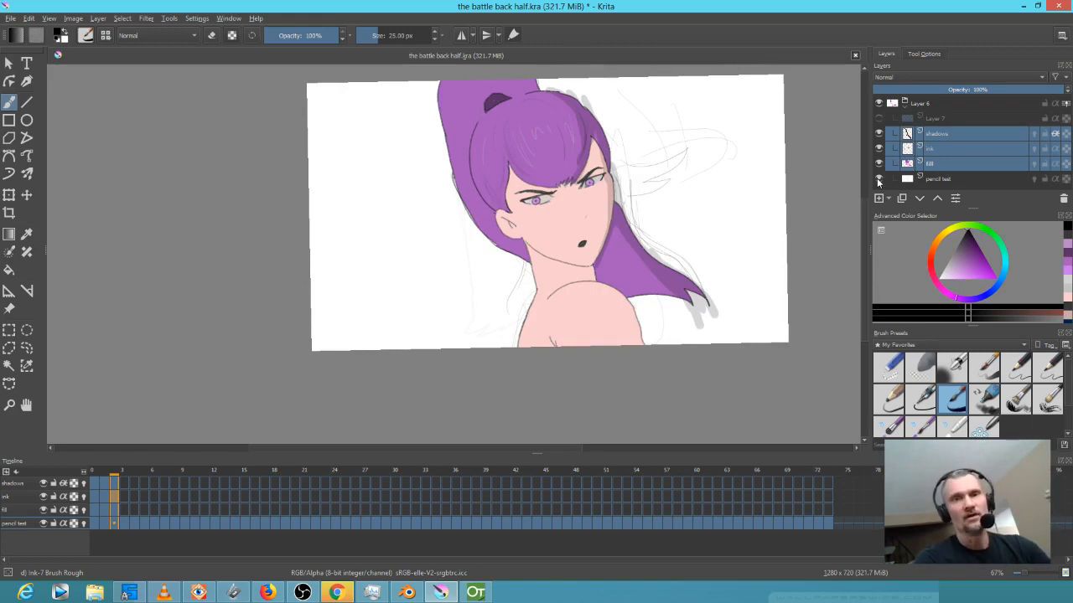
click(878, 179)
click(878, 180)
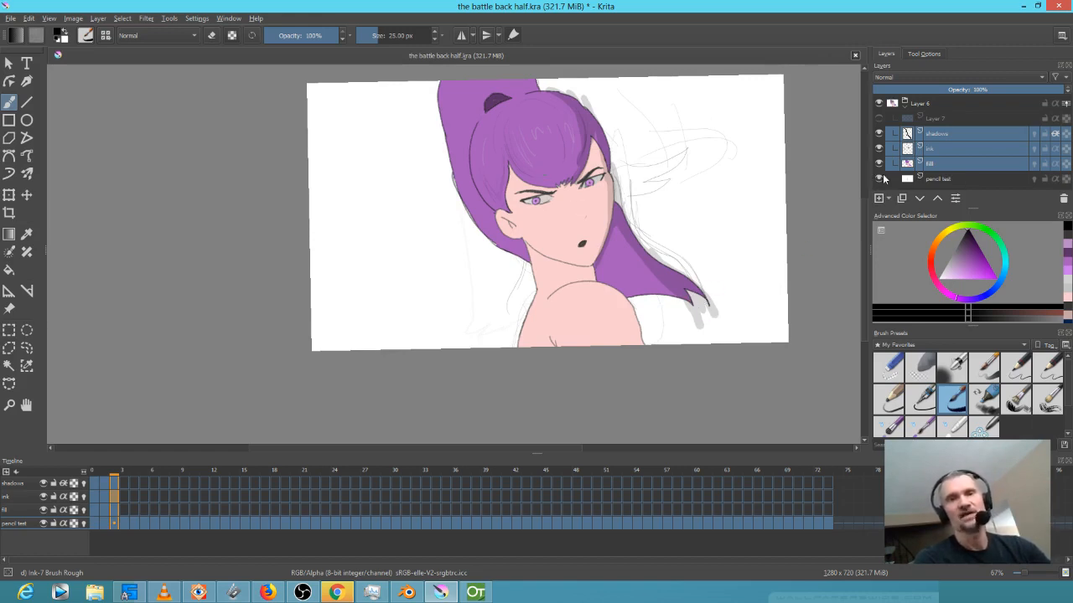
mouse_move(881, 179)
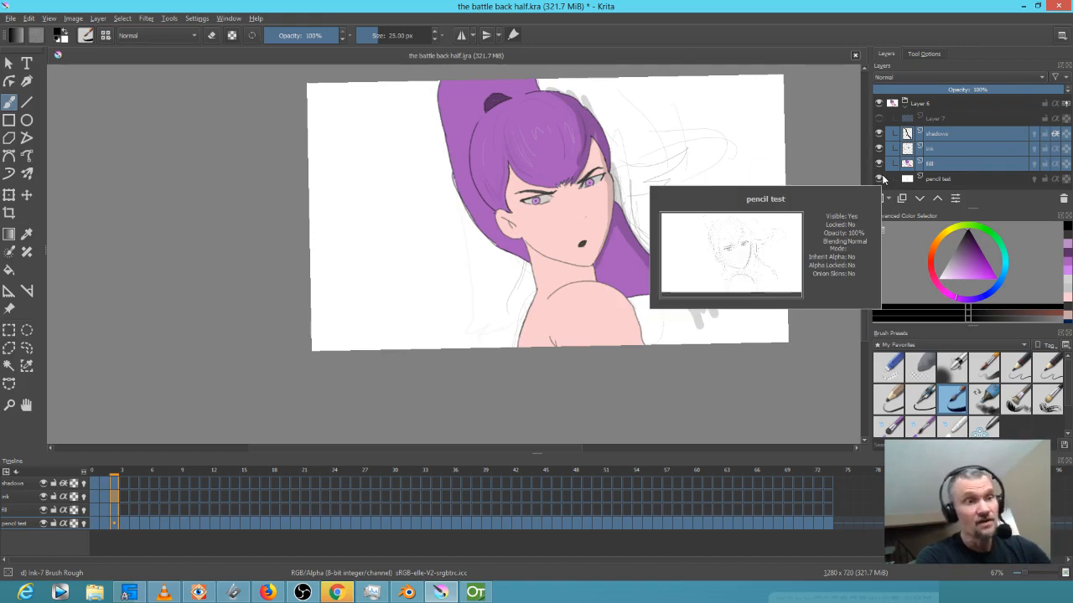
click(879, 178)
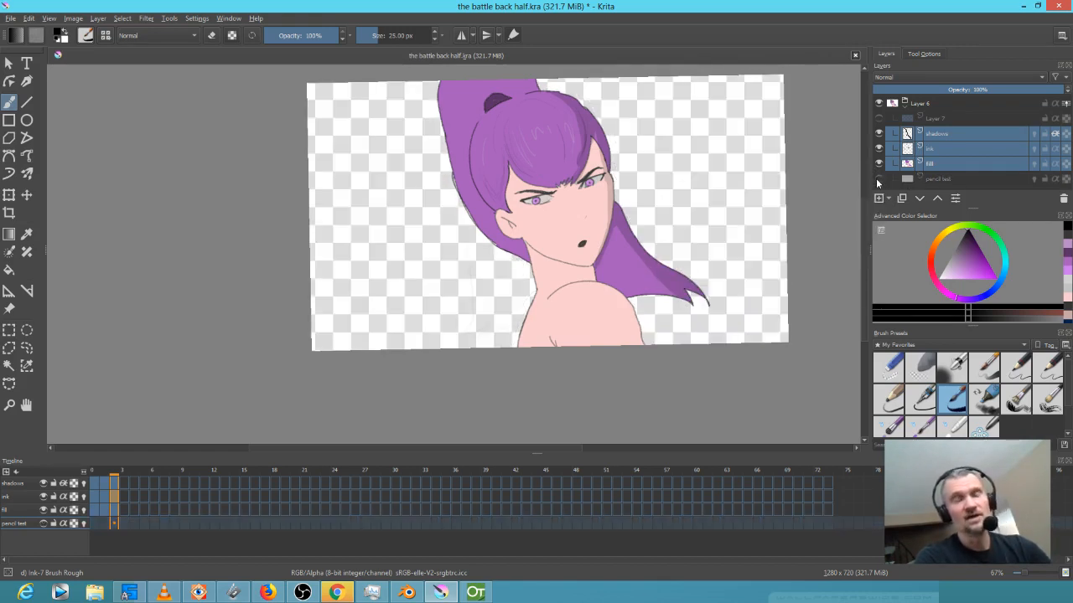
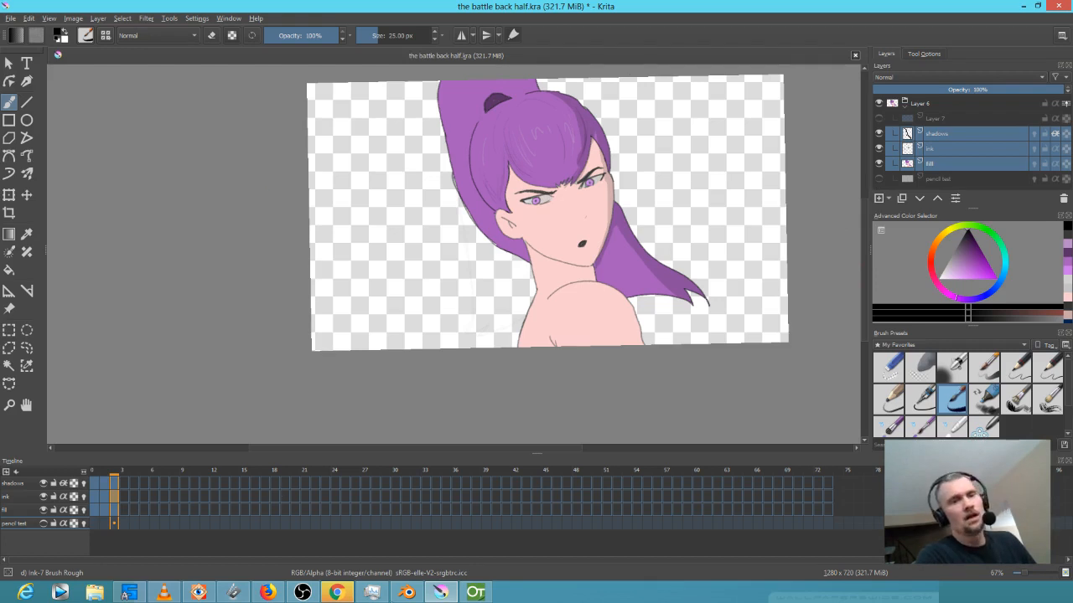
Switch to OpenToonz and bring up the FX Schematic over the ninja drawing
click(475, 593)
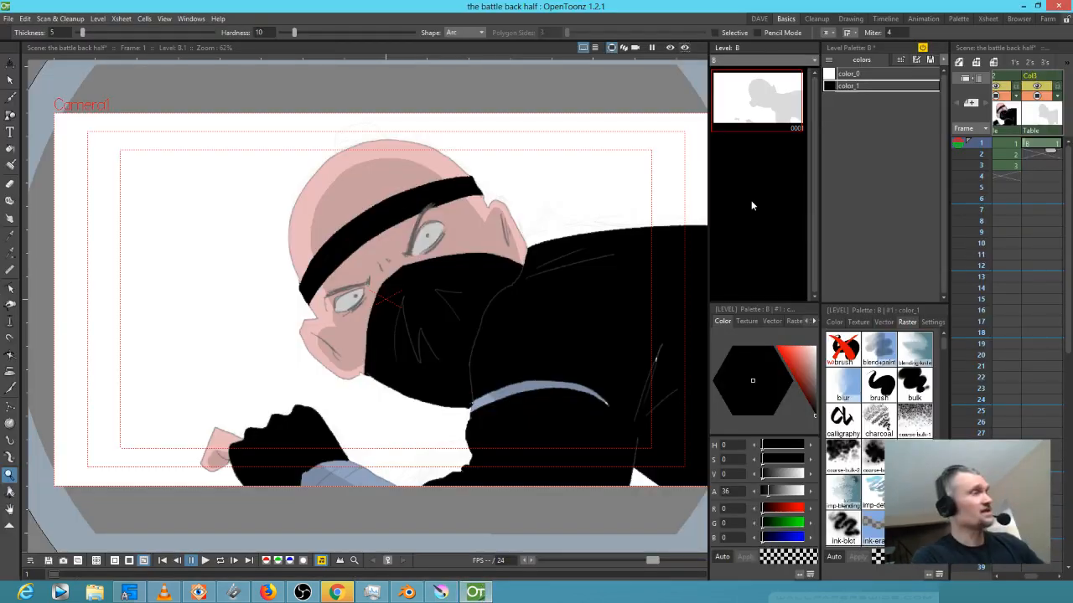
key(s)
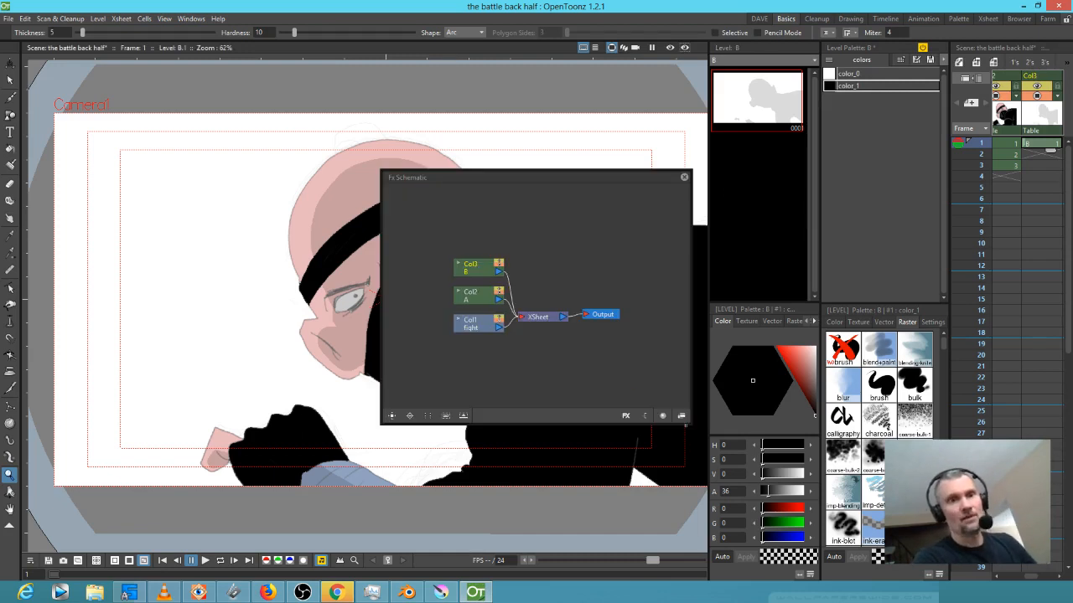
click(681, 417)
click(681, 416)
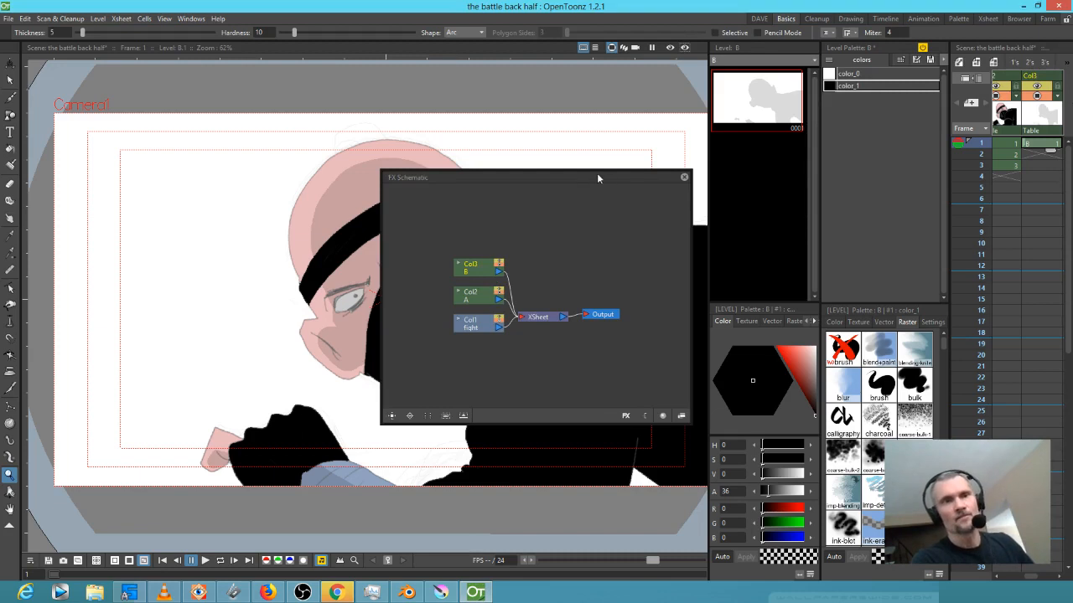
drag(597, 174, 458, 102)
Spread out the column, XSheet and Output nodes in the FX Schematic and move the schematic clear of the ninja's head
drag(473, 251, 513, 265)
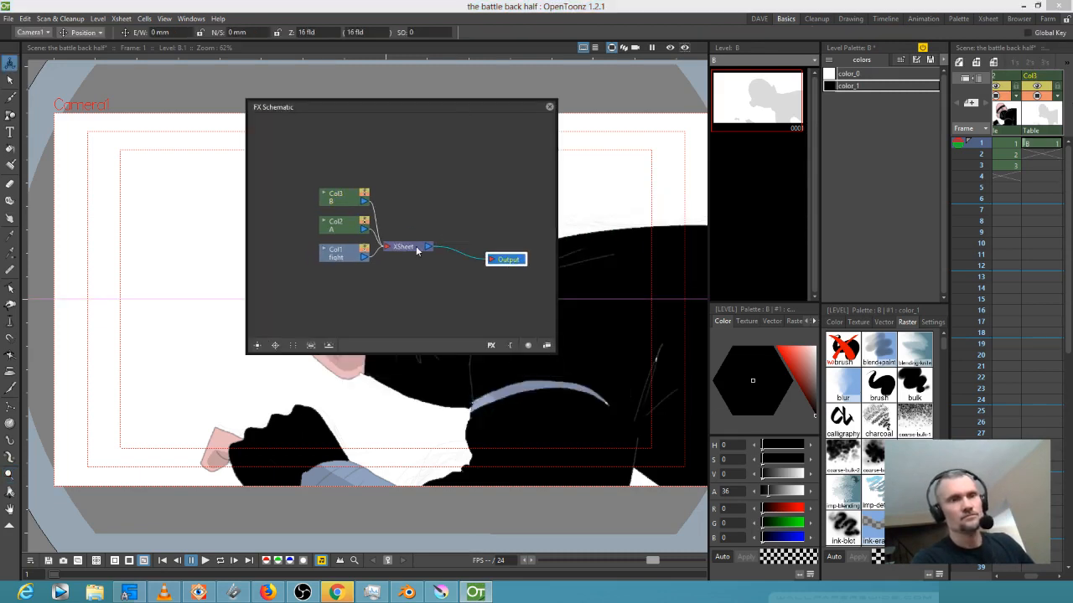
drag(419, 246, 455, 248)
drag(342, 252, 313, 285)
drag(343, 227, 322, 234)
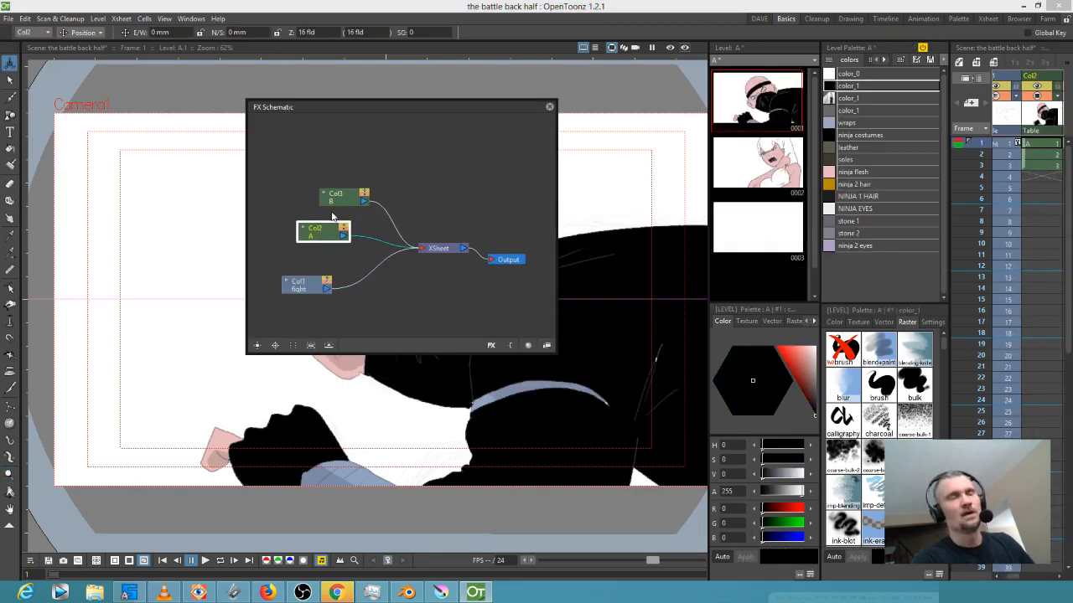
drag(345, 199, 318, 163)
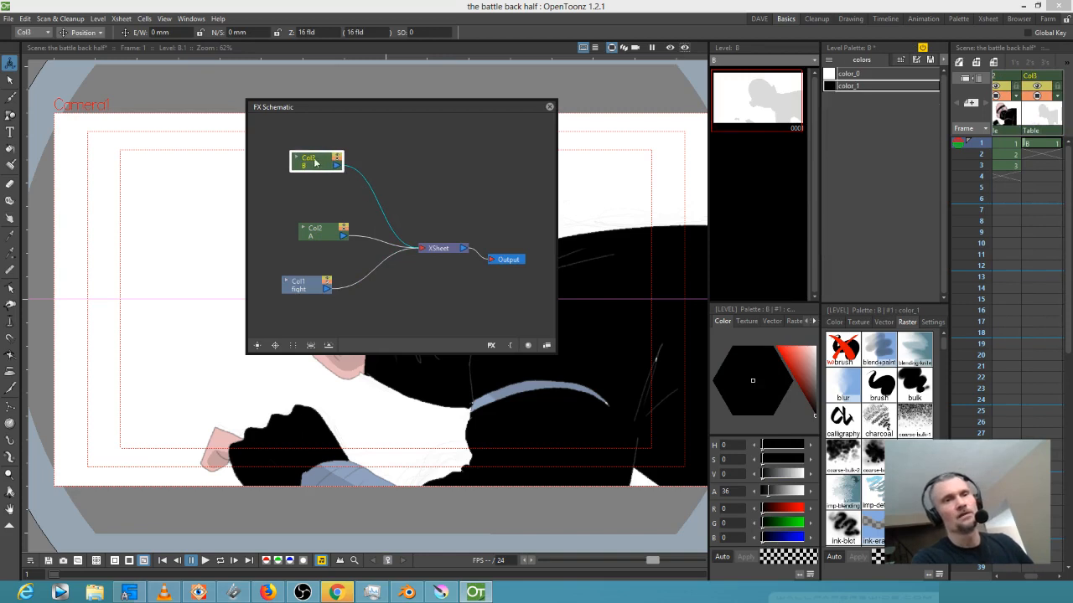
drag(323, 239, 324, 216)
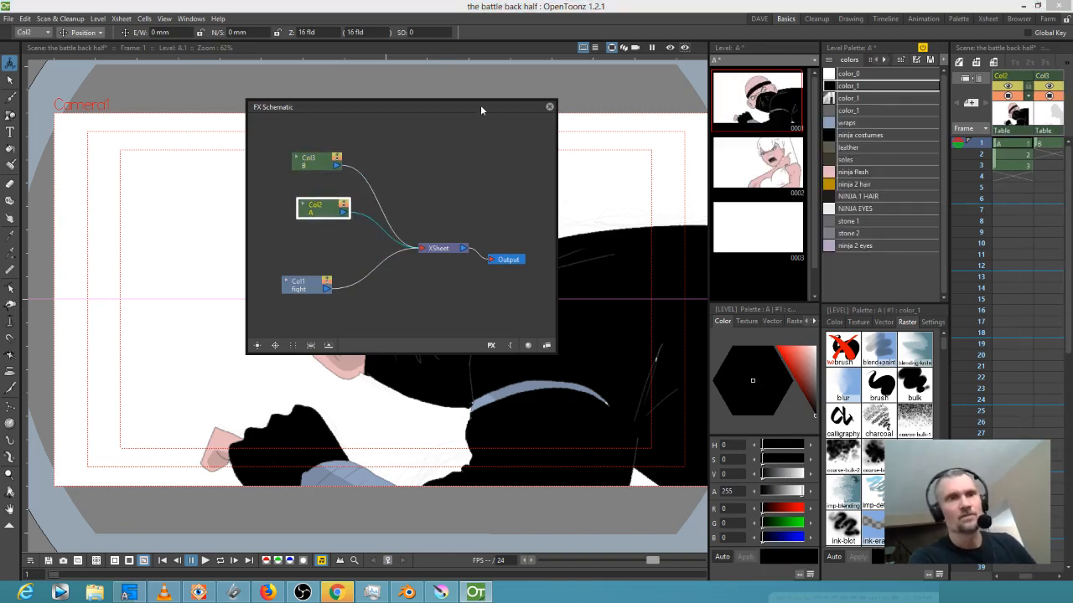
drag(483, 109, 857, 282)
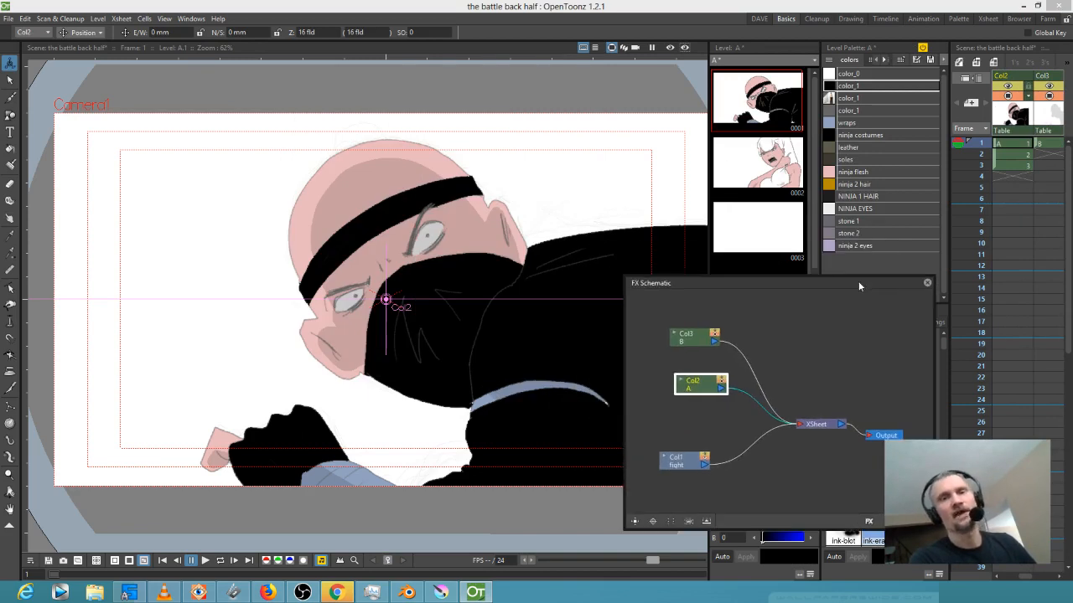
Apply the brush raster style to color_1 of level B and paint shadow strokes spilling past the ninja's ear and jaw
click(1043, 145)
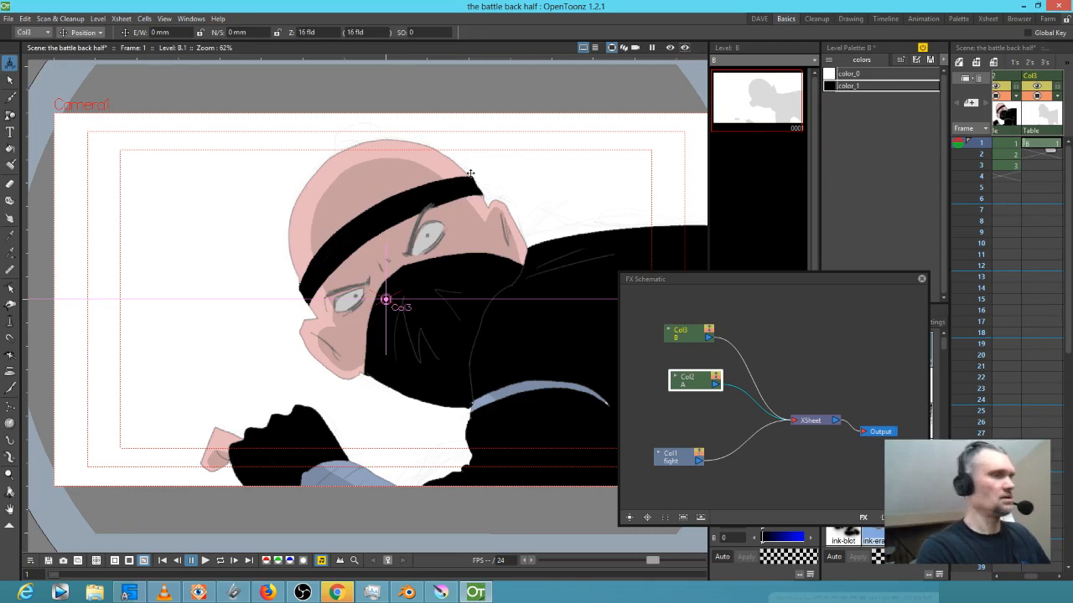
key(b)
drag(502, 206, 515, 220)
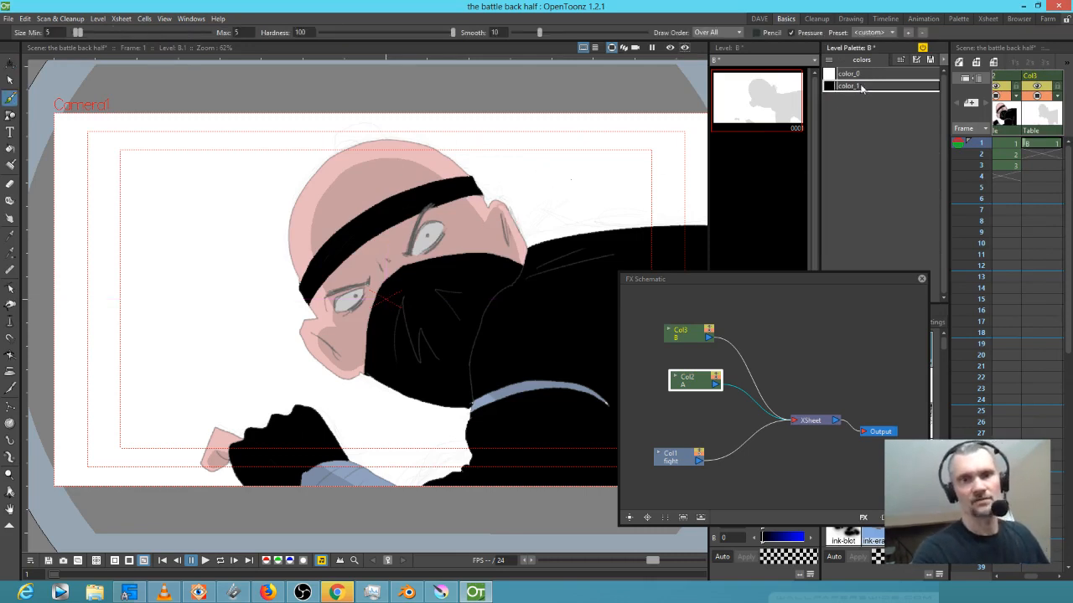
drag(890, 280, 298, 1)
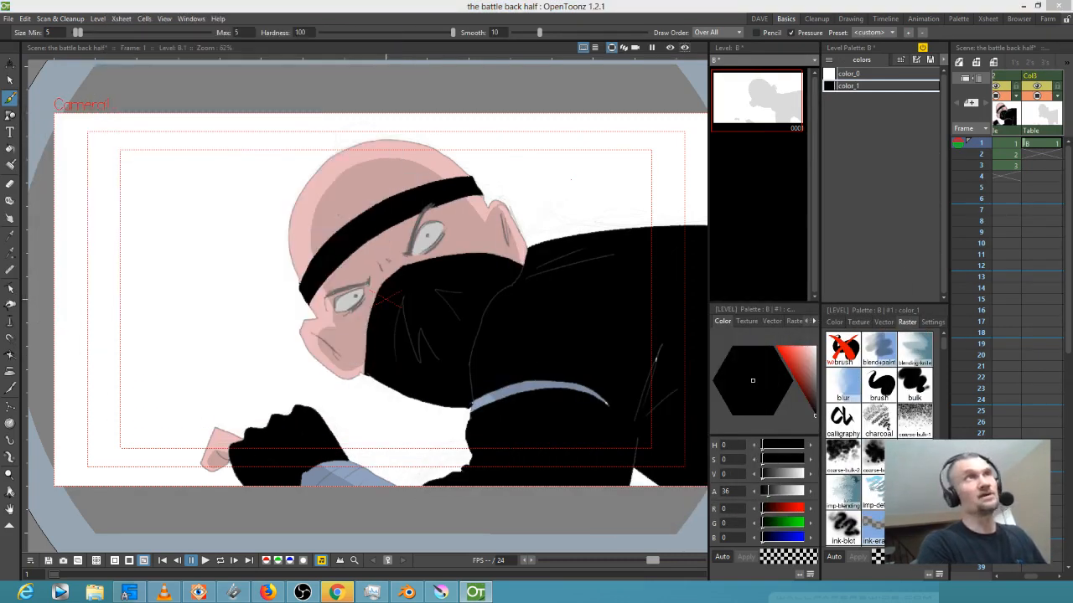
click(879, 387)
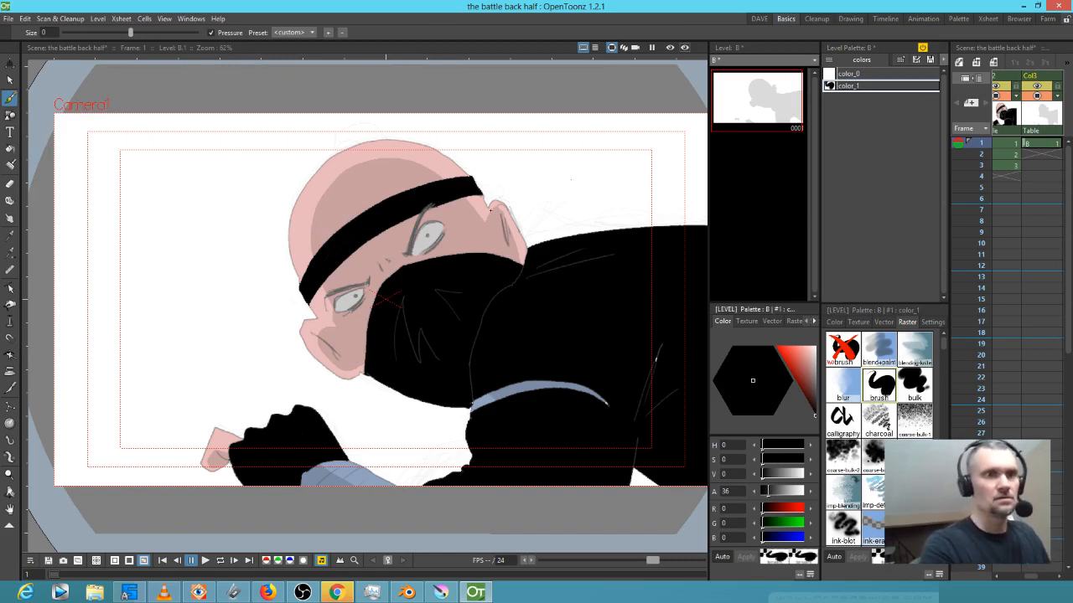
mouse_move(490, 210)
mouse_down()
mouse_move(524, 265)
mouse_move(505, 212)
mouse_move(536, 244)
mouse_up()
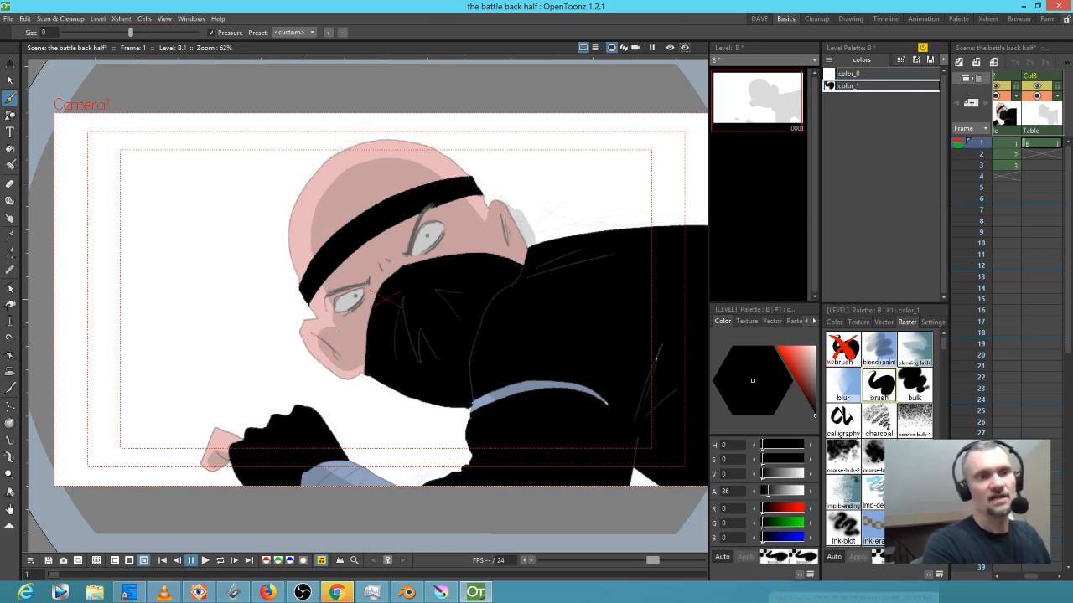
mouse_move(360, 374)
mouse_down()
mouse_move(409, 394)
mouse_move(442, 384)
mouse_up()
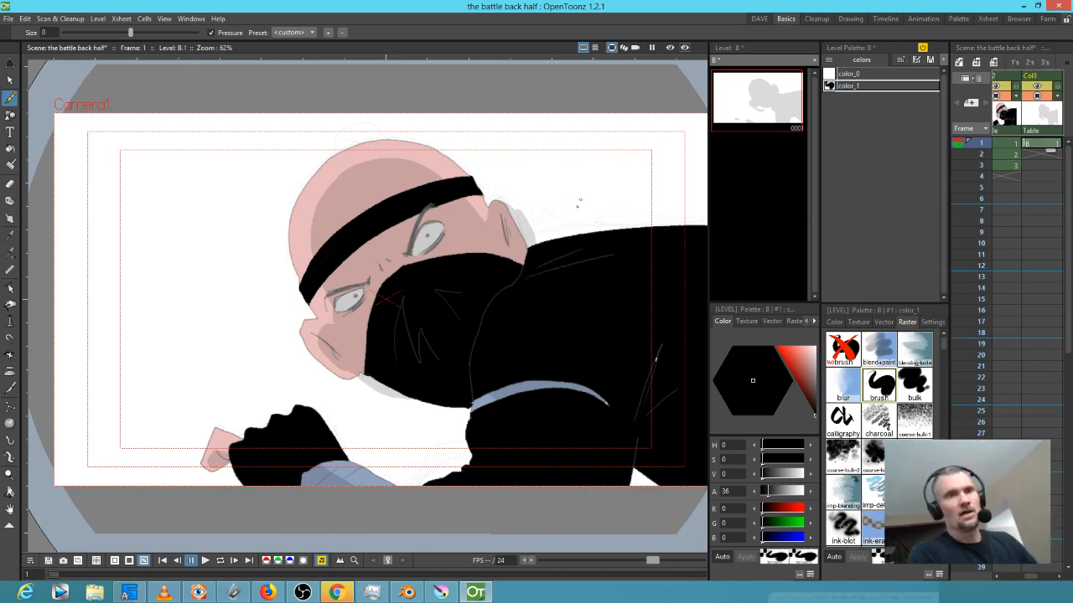
click(670, 48)
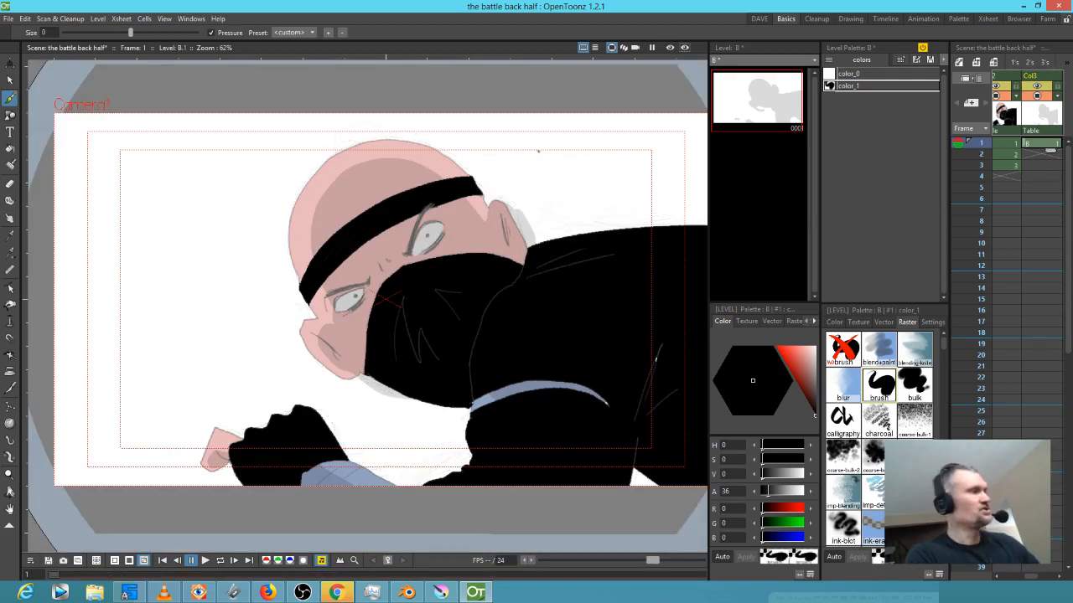
Insert a Multiply Ino effect between the Col3 node and XSheet, and connect Col2 to its Back input
drag(456, 0, 371, 137)
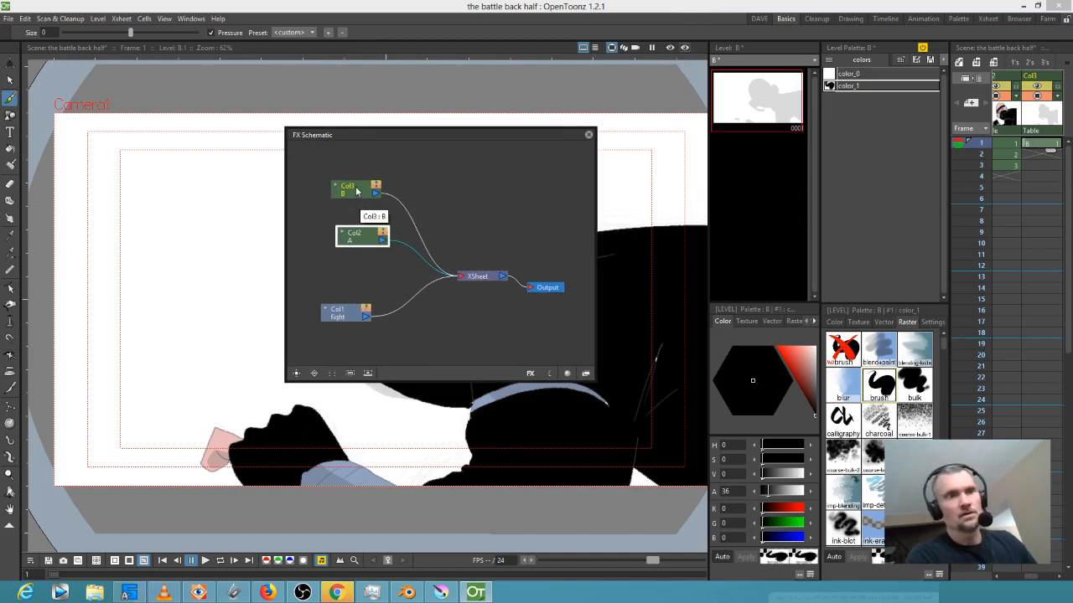
drag(359, 191, 358, 179)
right_click(411, 209)
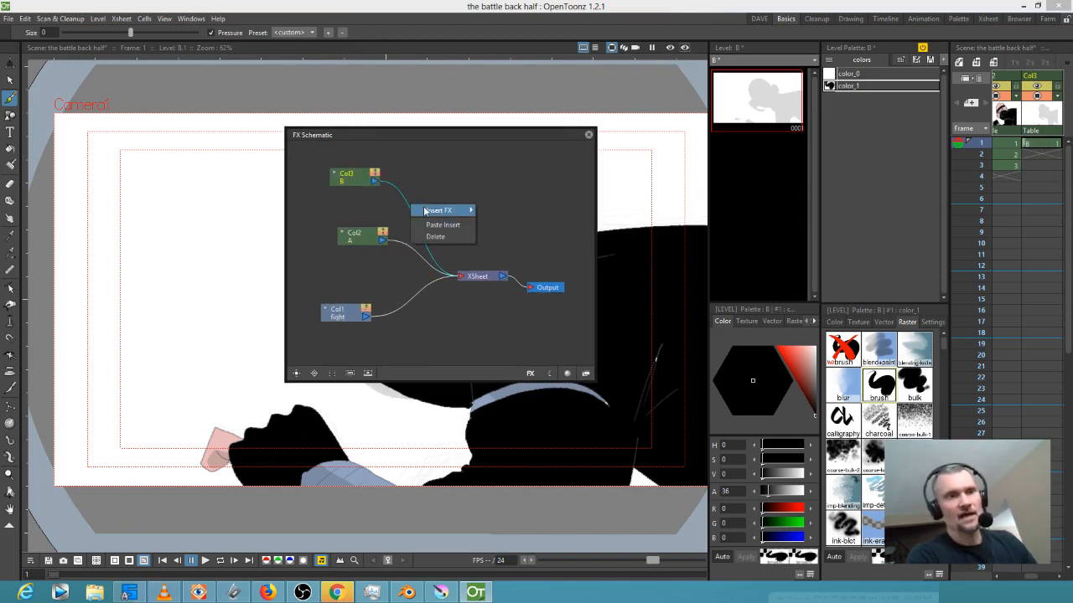
mouse_move(429, 211)
mouse_move(538, 283)
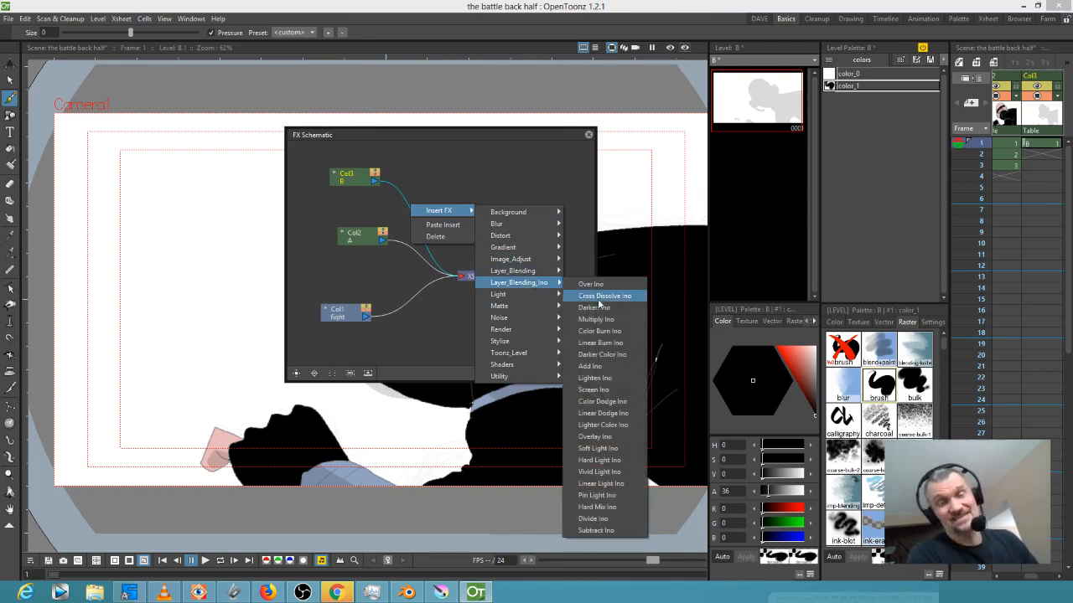
click(597, 319)
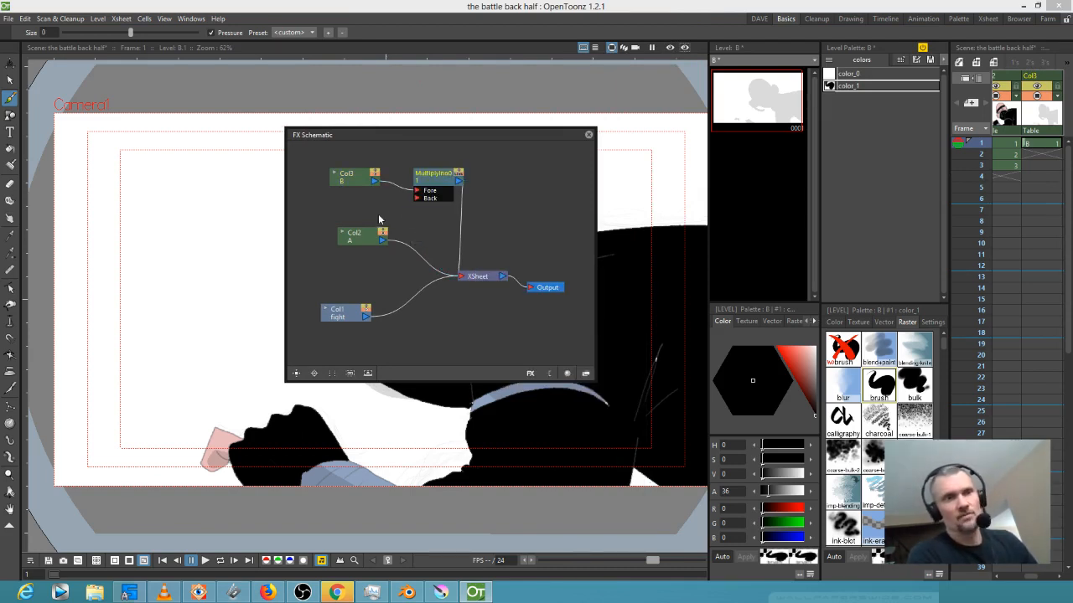
click(381, 242)
drag(383, 241, 417, 198)
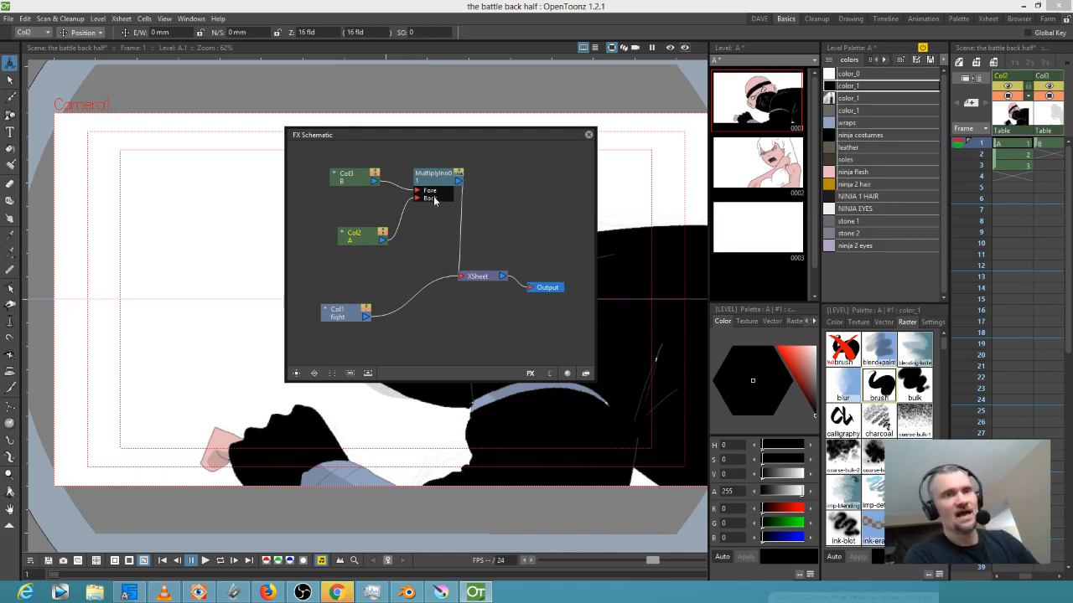
Check the Opacity and Clipping Mask settings of the Multiply Ino effect
drag(441, 183, 448, 209)
double_click(447, 216)
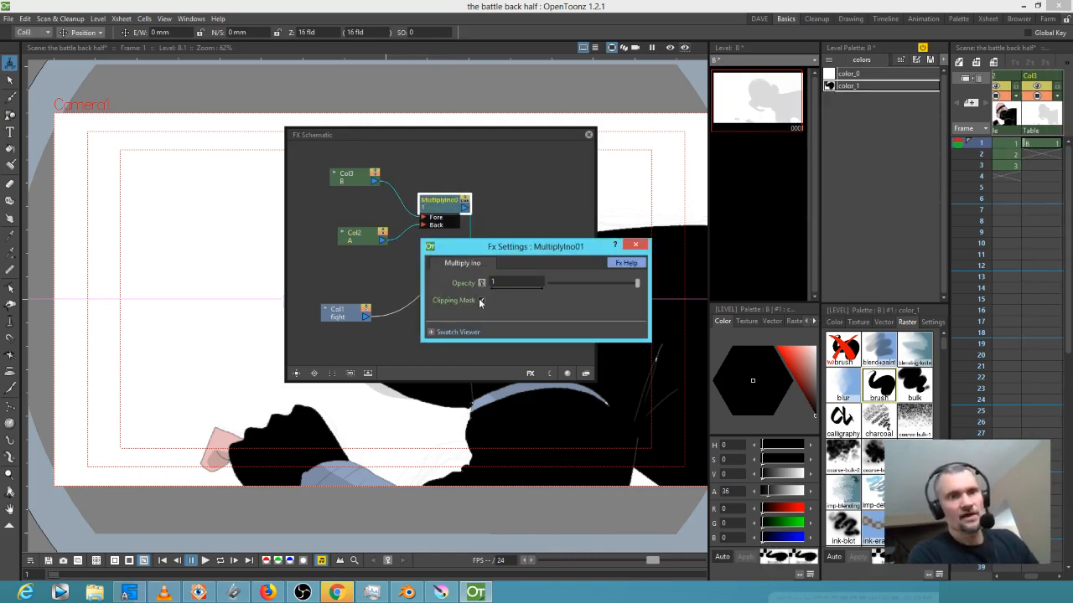
click(635, 243)
Preview the rendered frame and hide the pencil test column Col1 so only the masked artwork is rendered
drag(566, 137, 939, 279)
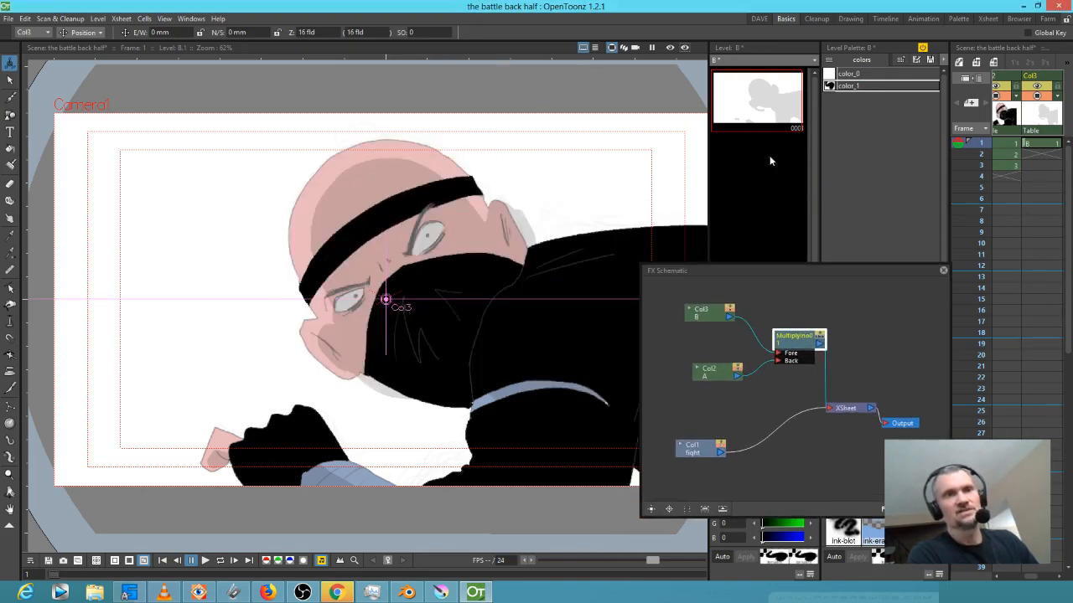
click(670, 50)
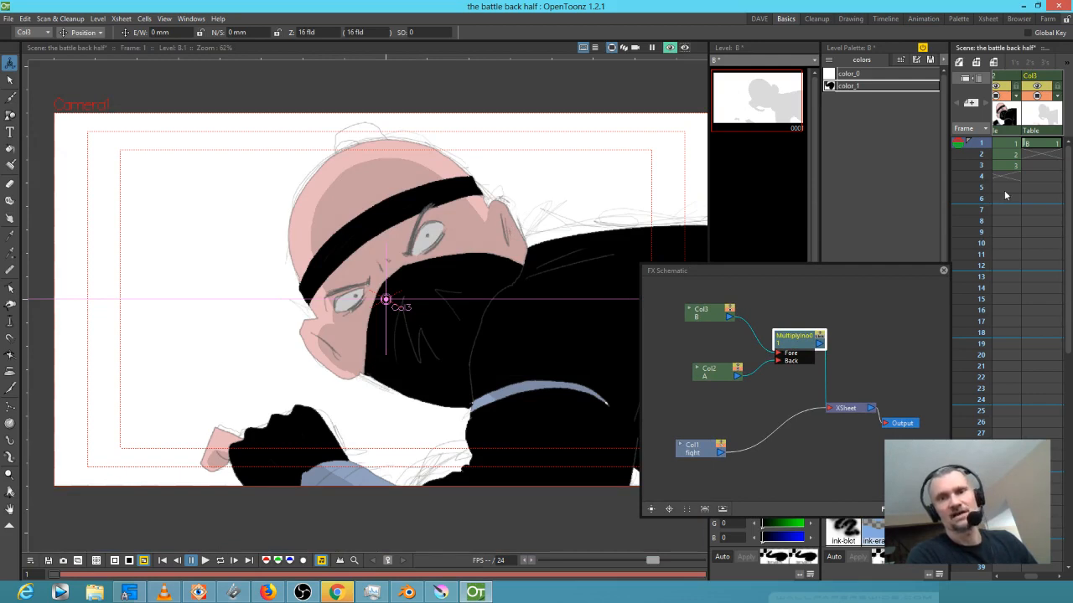
scroll(1004, 190, left, 2)
click(997, 124)
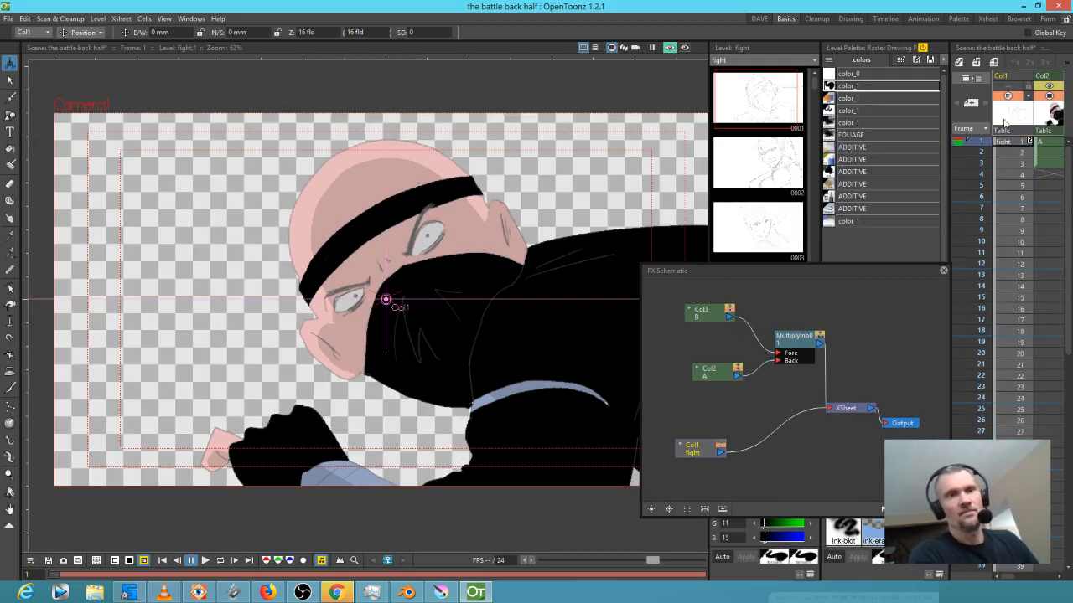
Rearrange the schematic nodes and insert a Curves effect between the Multiply Ino node and XSheet
drag(712, 323, 696, 322)
drag(709, 370, 685, 364)
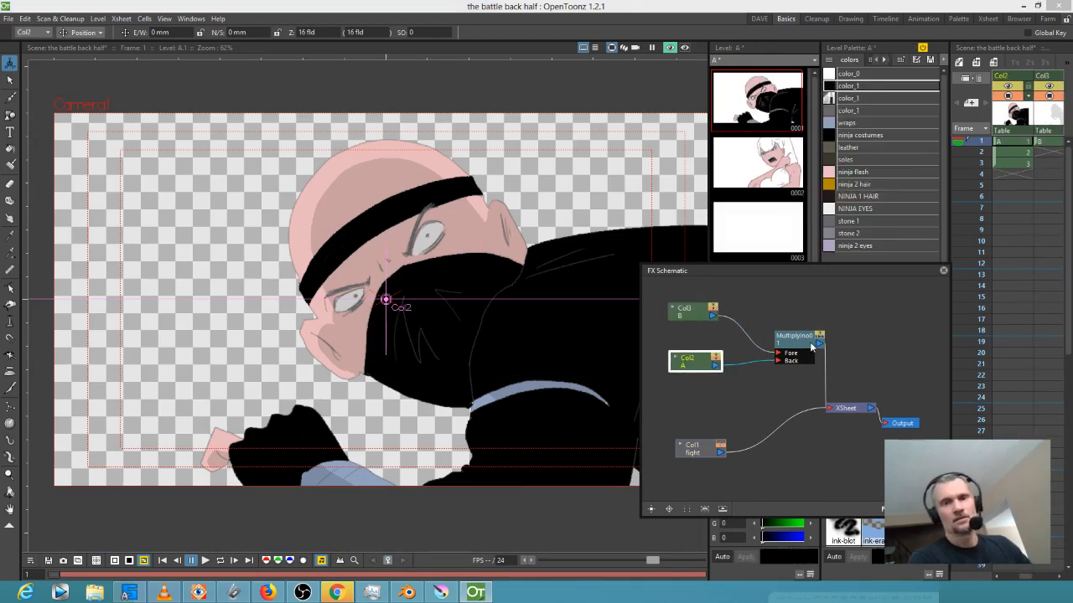
drag(812, 349, 800, 331)
click(852, 407)
drag(853, 408, 888, 392)
right_click(836, 351)
mouse_move(852, 356)
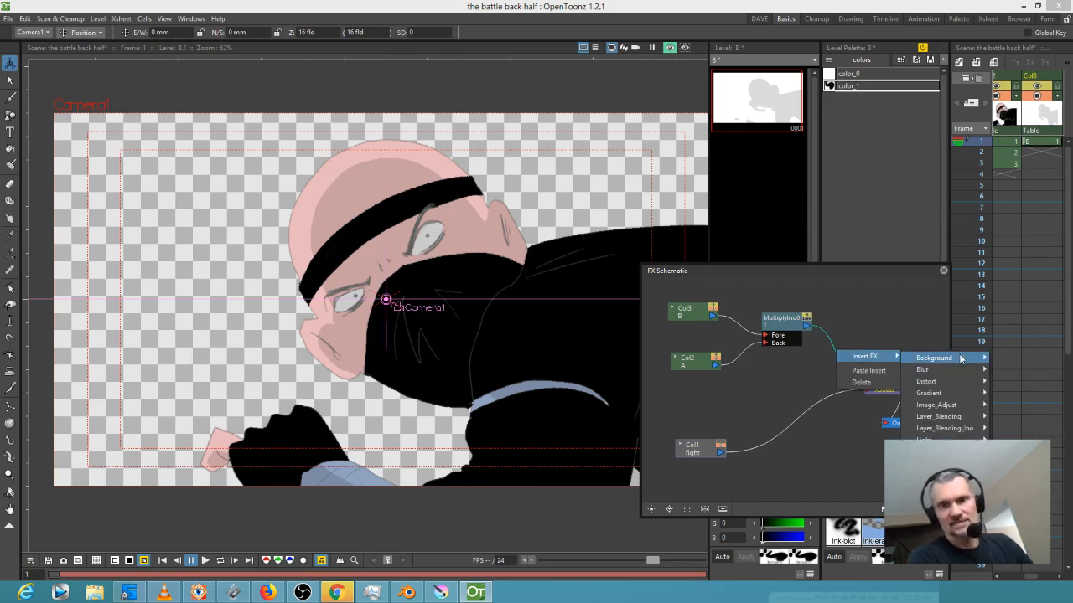
mouse_move(947, 409)
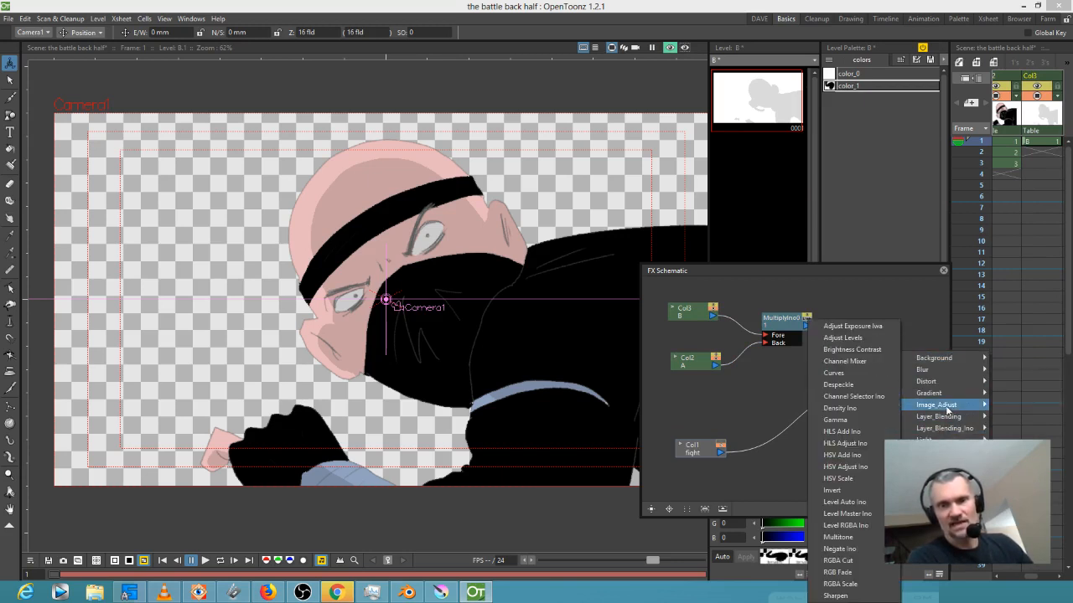
click(843, 382)
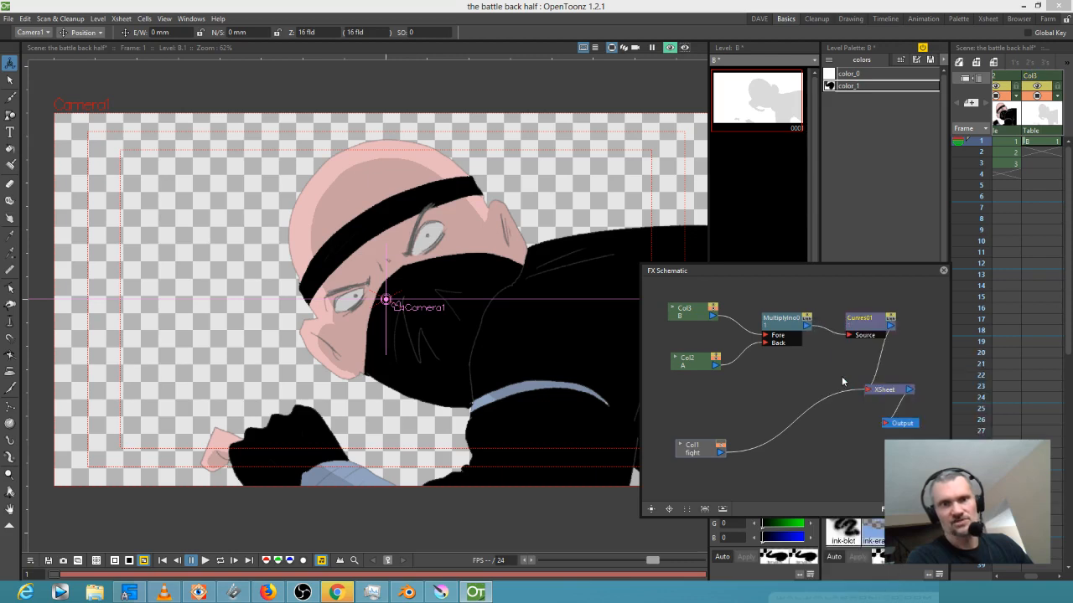
Darken the artwork by adding a midpoint to the Curves effect's RGBA curve and pulling it down
double_click(864, 327)
click(556, 369)
drag(559, 376, 565, 401)
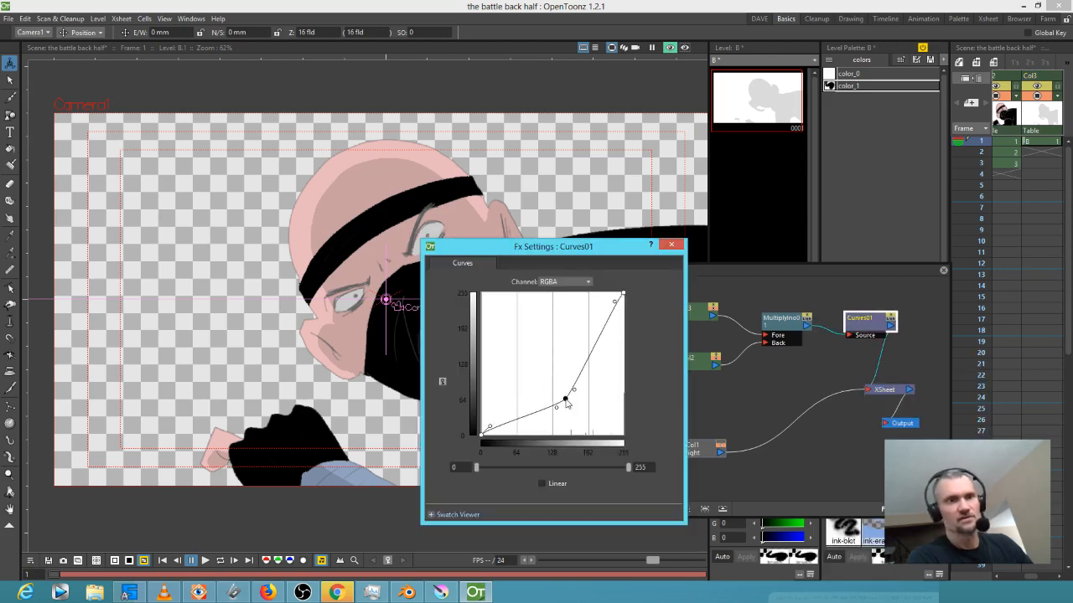
click(678, 249)
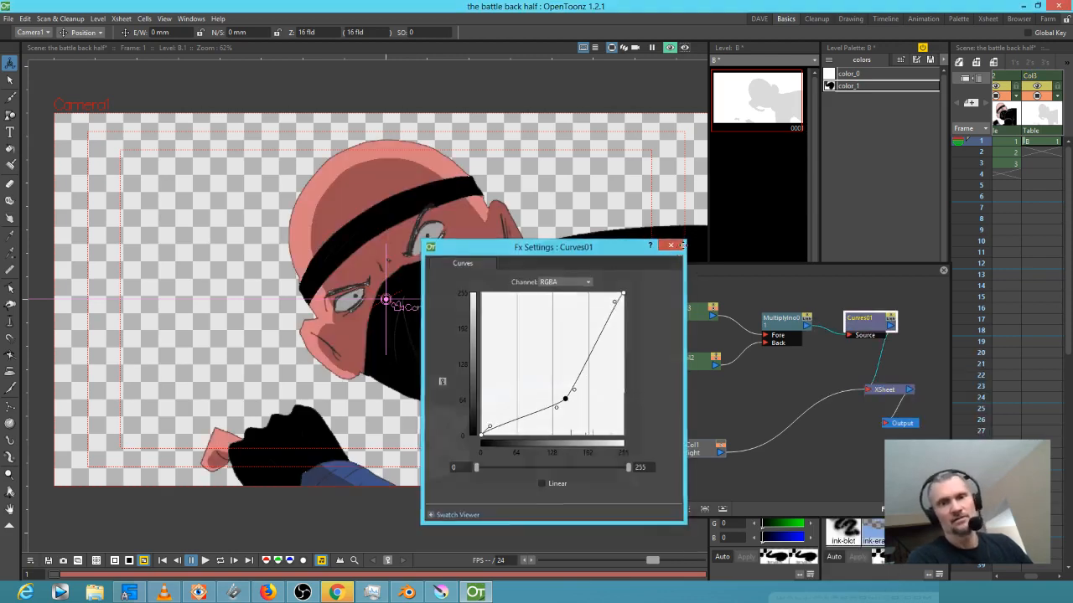
Combine the Multiply Ino and Curves nodes into one macro effect and reposition it in the FX Schematic
drag(750, 283, 903, 349)
right_click(867, 328)
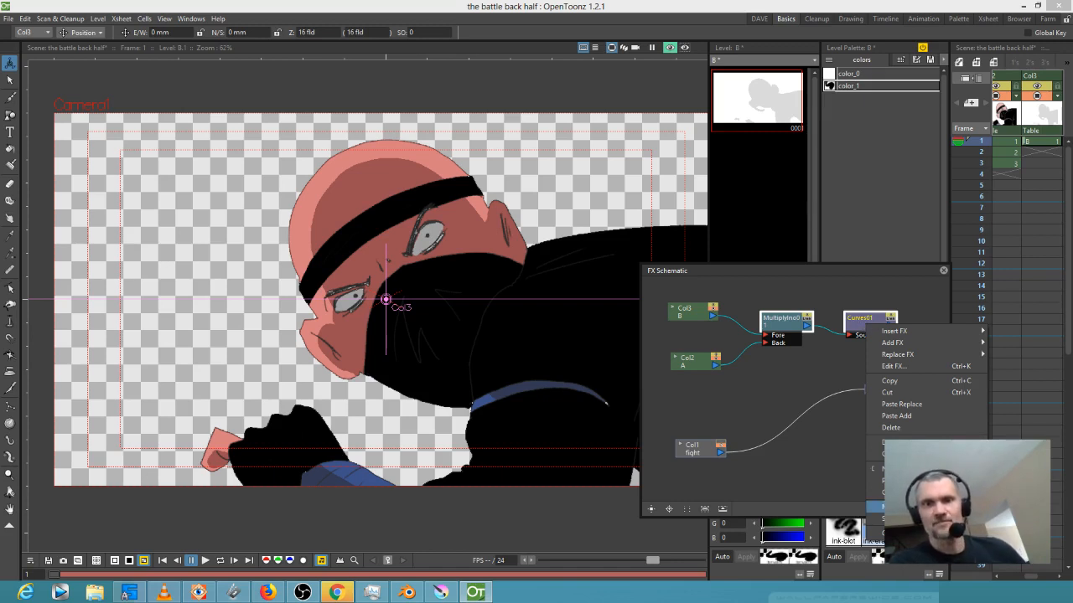
click(876, 507)
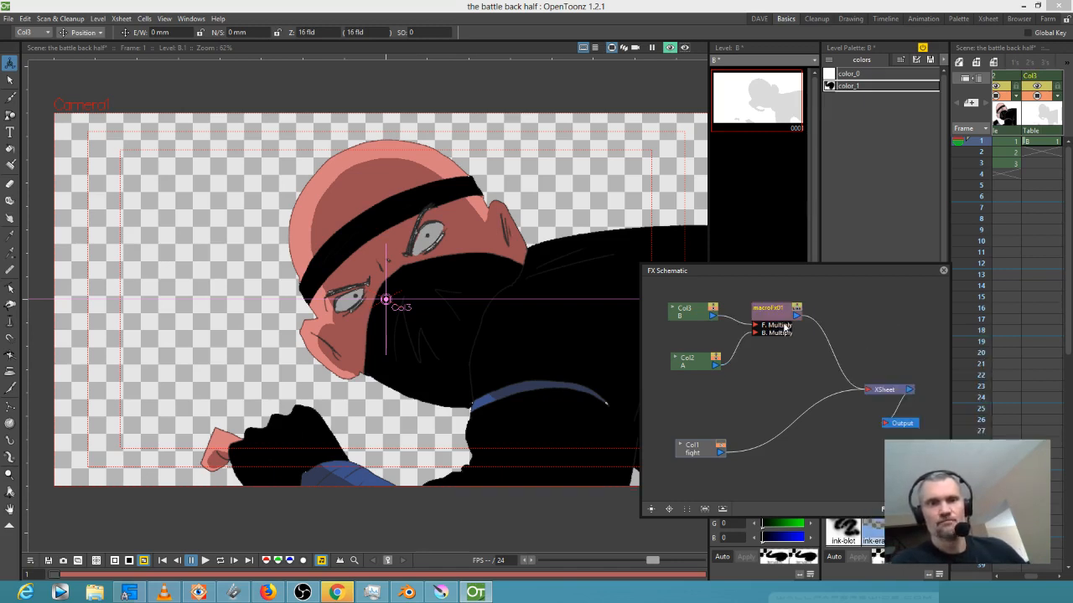
drag(780, 321, 802, 333)
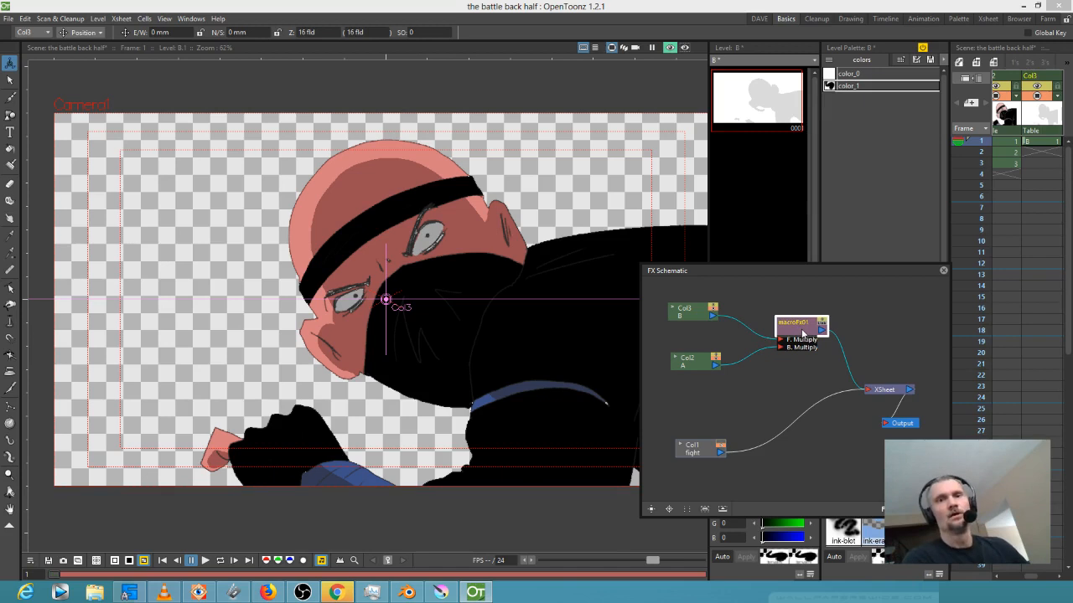
click(782, 431)
right_click(783, 436)
mouse_move(790, 437)
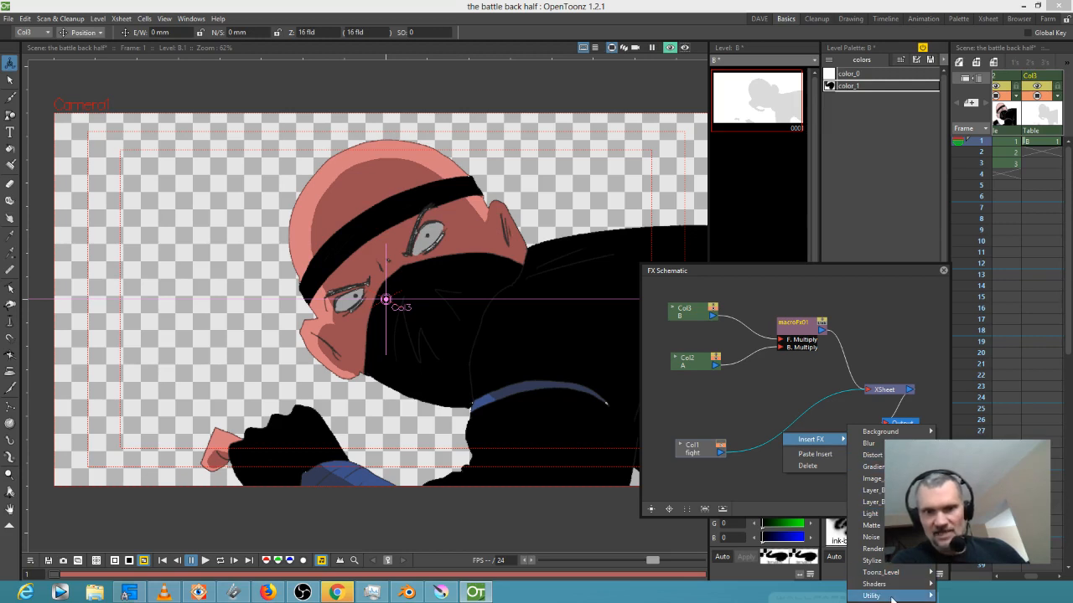
mouse_move(890, 578)
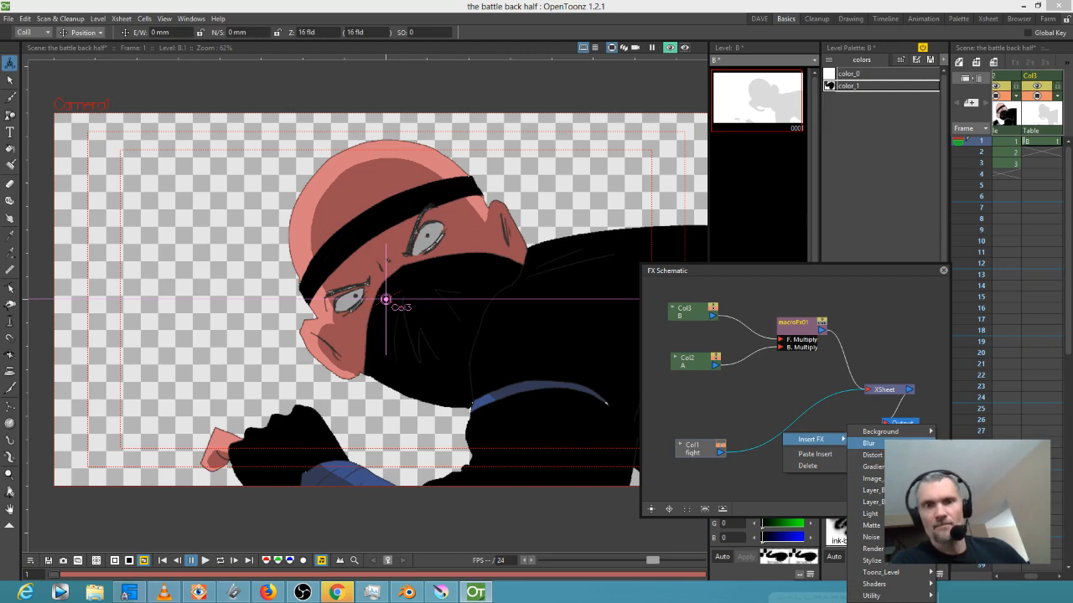
click(771, 378)
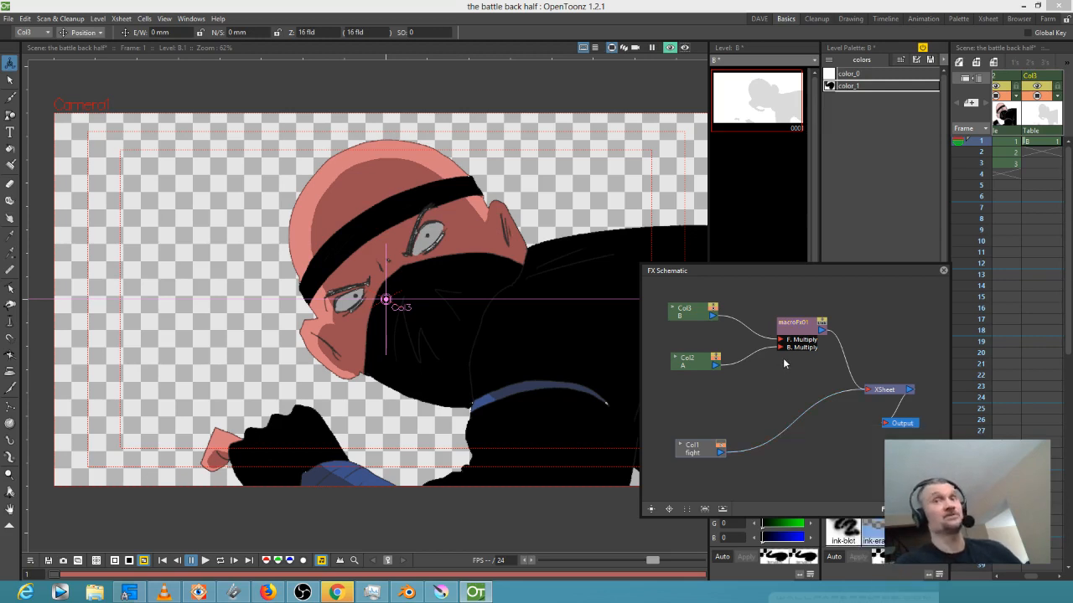
Undo the macro grouping and delete the Curves effect, leaving the Multiply Ino node feeding XSheet
drag(800, 330, 796, 334)
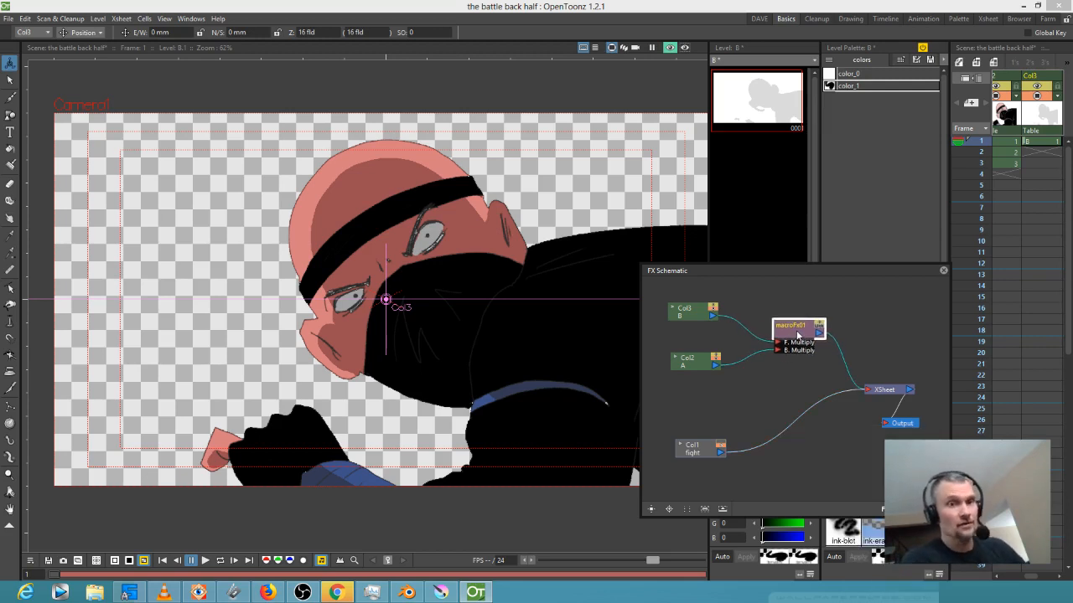
key(ctrl+z)
drag(715, 328, 784, 295)
drag(806, 333, 881, 330)
key(Delete)
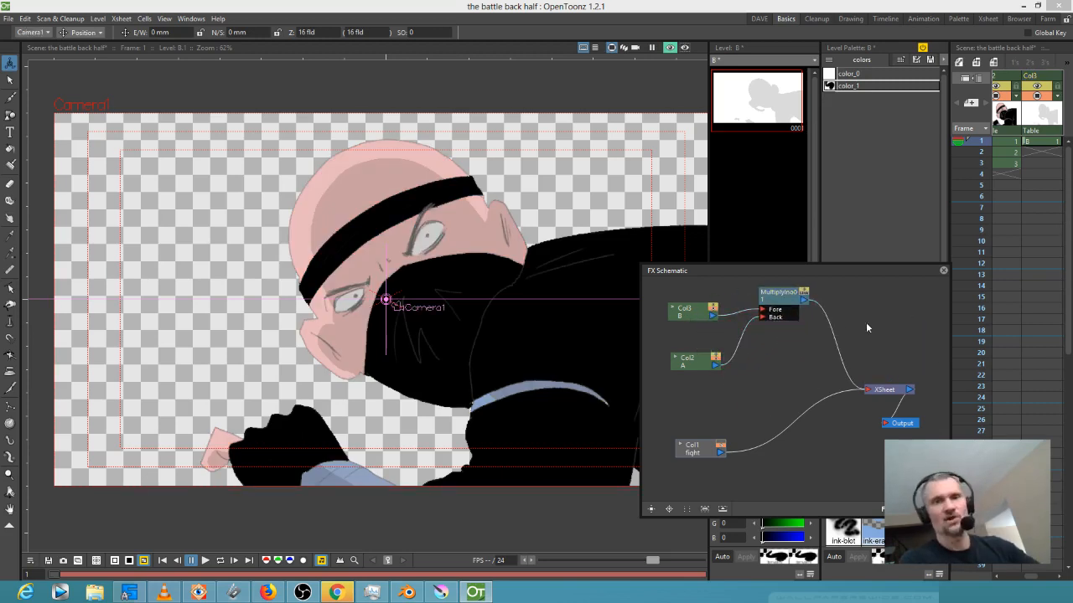
drag(791, 299, 804, 335)
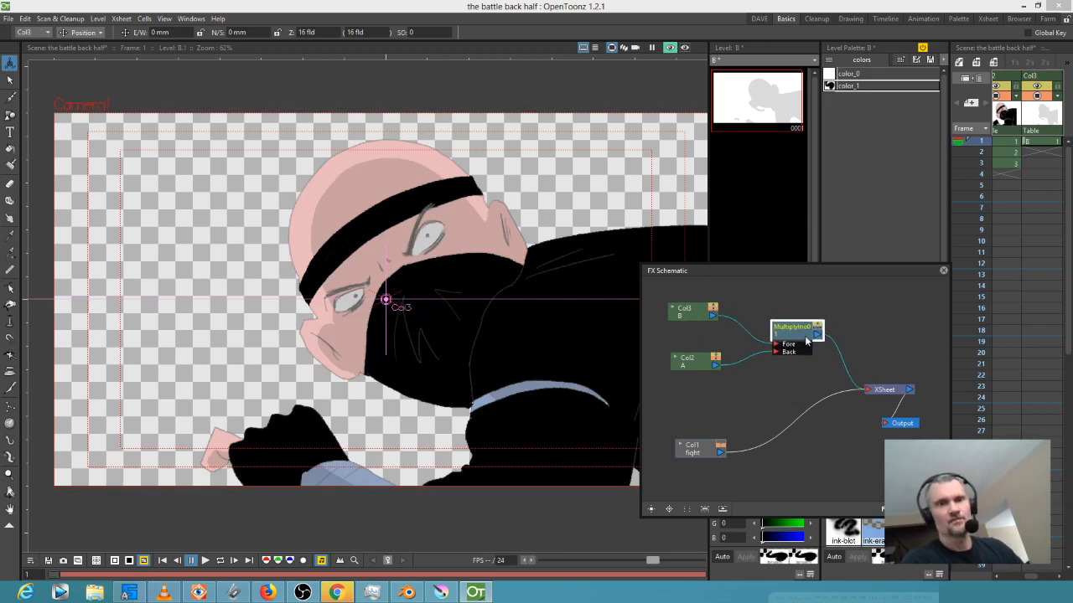
click(943, 273)
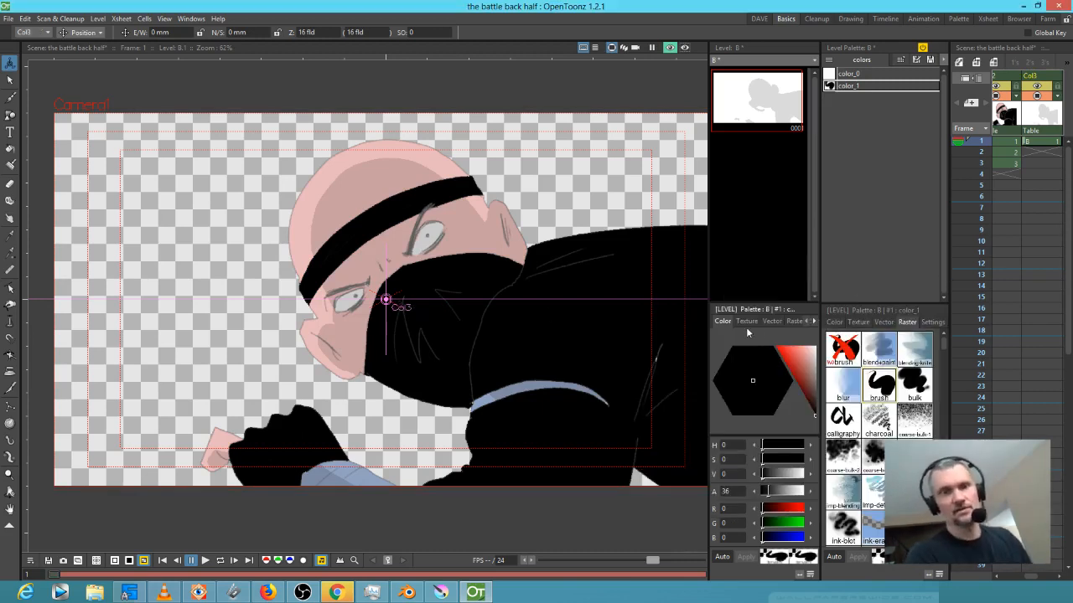
Switch to Krita and make the shadows layer active on the purple-haired character's current frame
mouse_move(439, 593)
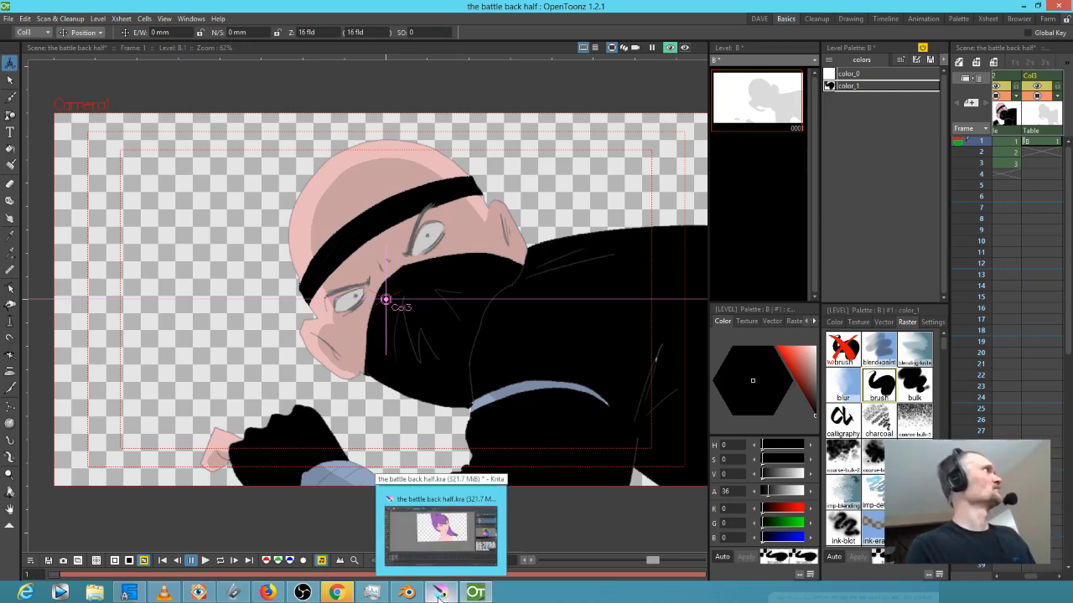
click(439, 593)
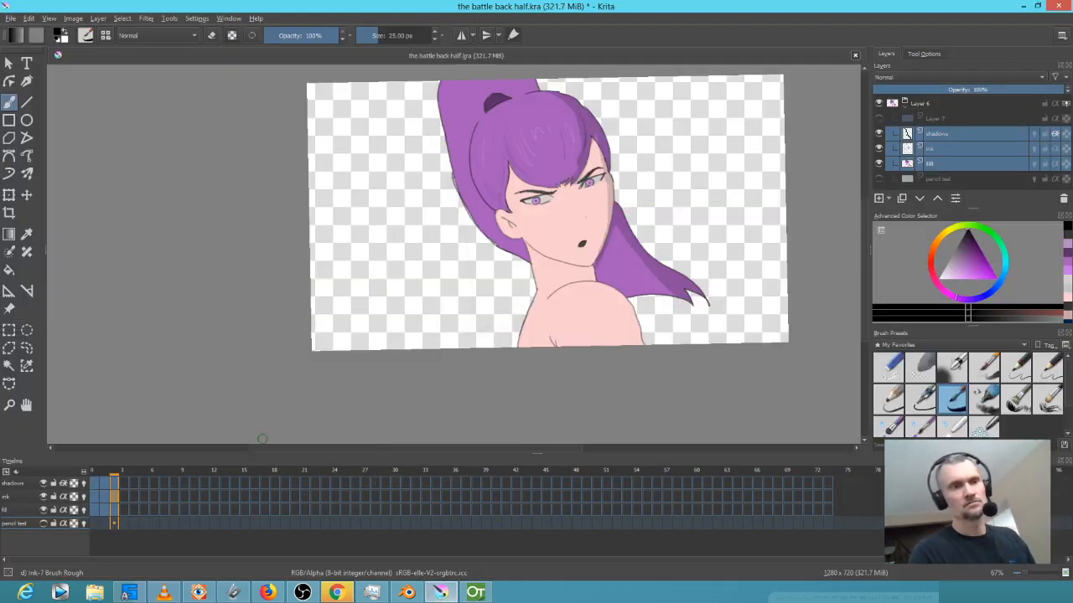
mouse_move(111, 475)
mouse_down()
mouse_move(92, 474)
mouse_move(114, 475)
mouse_up()
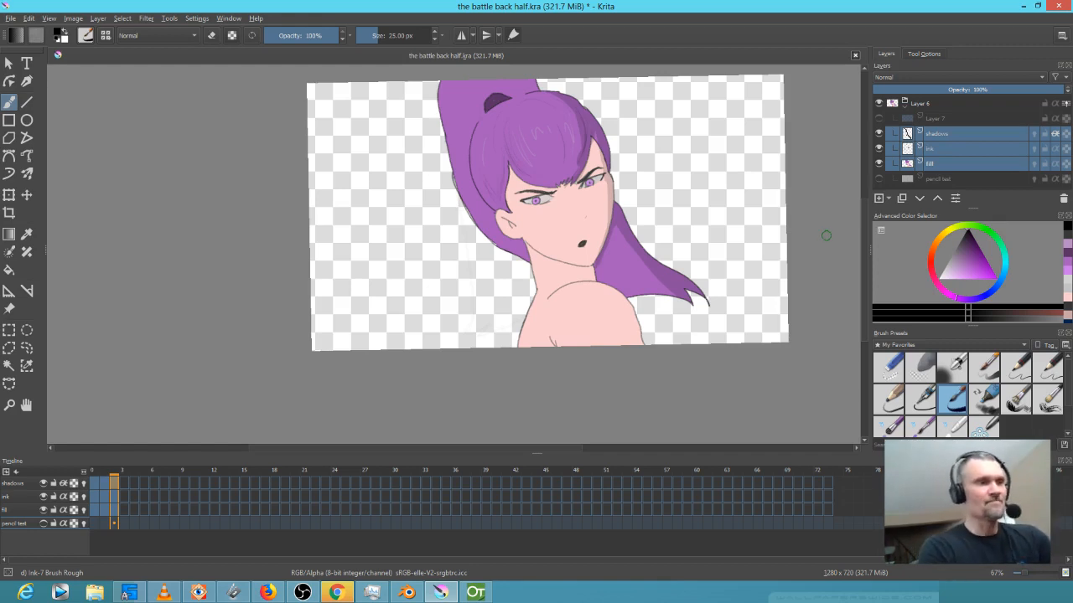
click(34, 484)
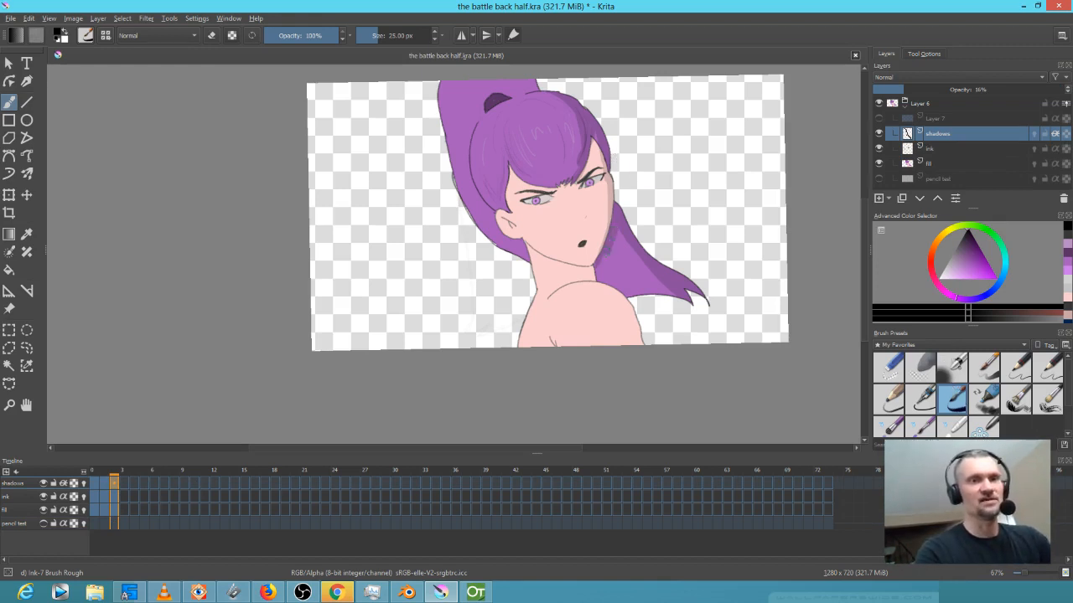
Paint shadows on the shadows layer over the neck, shoulder, loose ponytail and far side of the face with the 25 px ink brush
mouse_move(591, 270)
mouse_down()
mouse_move(553, 258)
mouse_move(563, 251)
mouse_move(549, 256)
mouse_move(591, 276)
mouse_move(623, 243)
mouse_move(616, 293)
mouse_move(641, 339)
mouse_up()
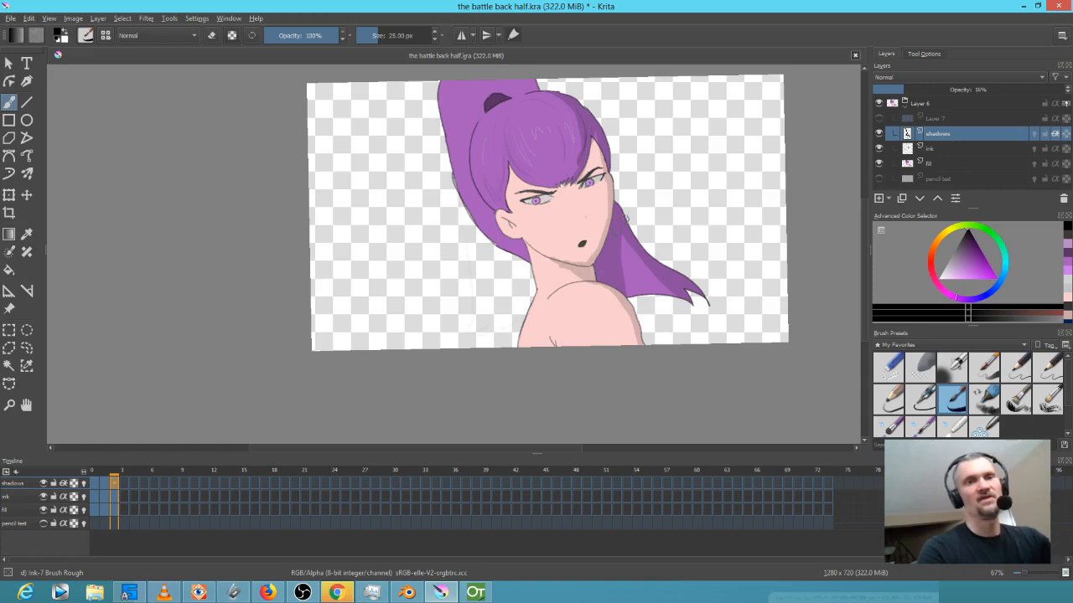
drag(622, 233, 634, 295)
drag(633, 251, 650, 293)
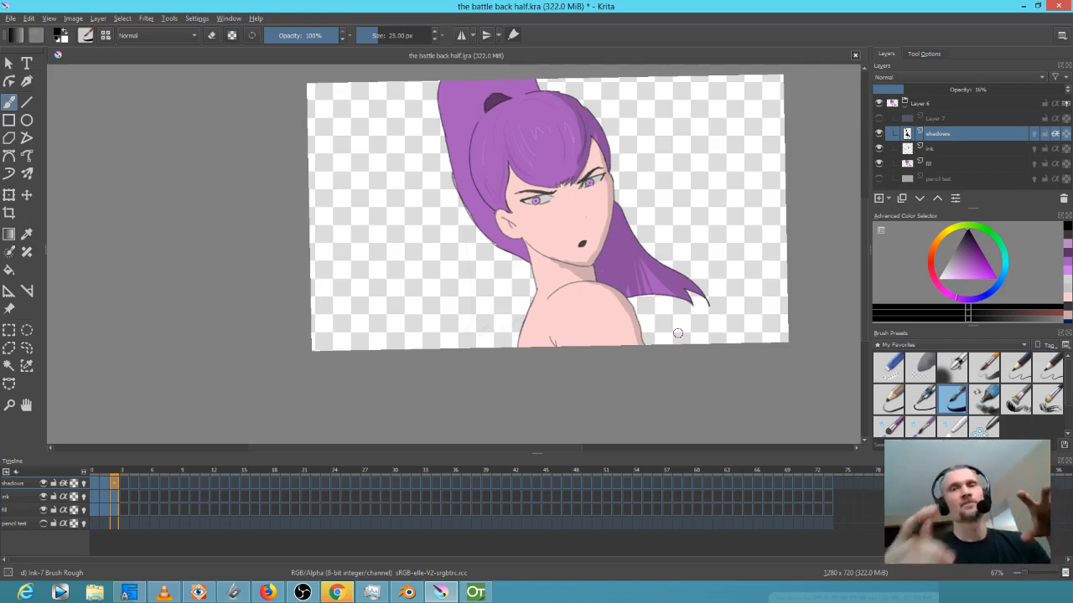
mouse_move(936, 123)
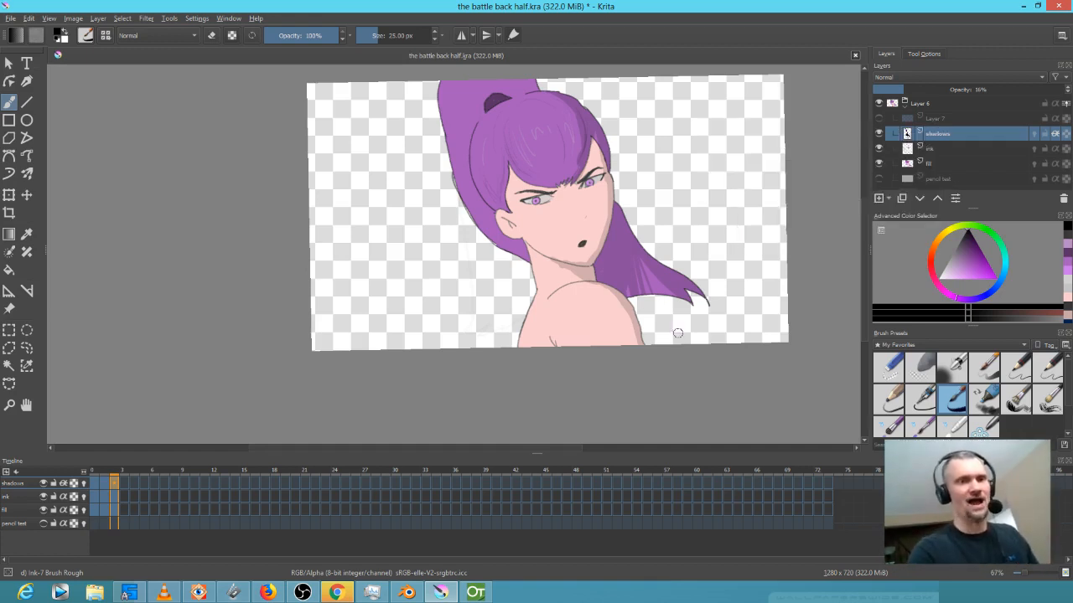
drag(621, 298, 636, 351)
mouse_move(619, 294)
mouse_down()
mouse_move(636, 366)
mouse_move(588, 282)
mouse_up()
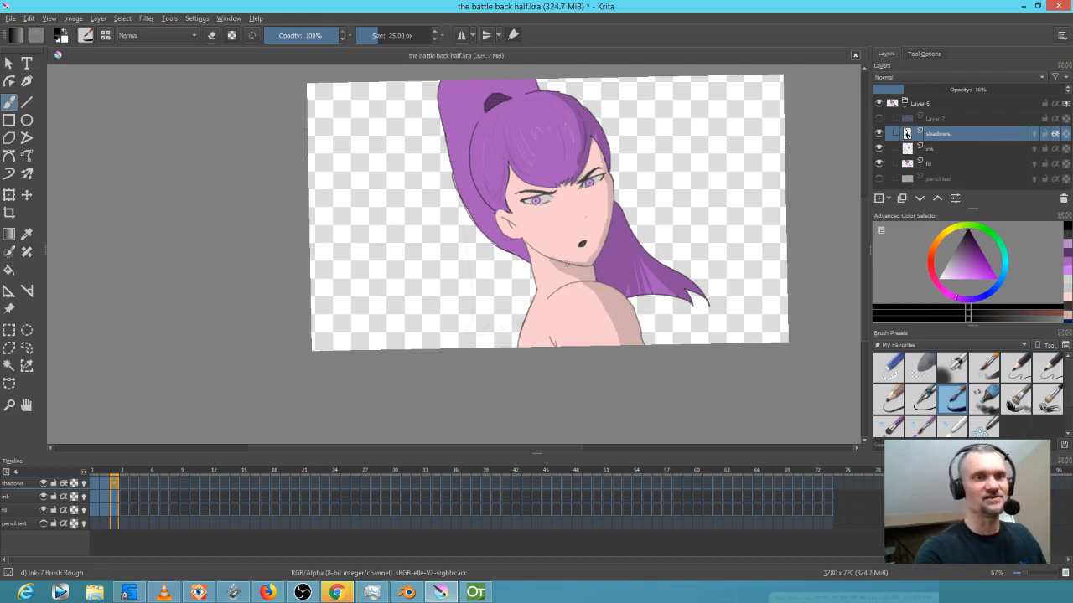
drag(598, 250, 607, 177)
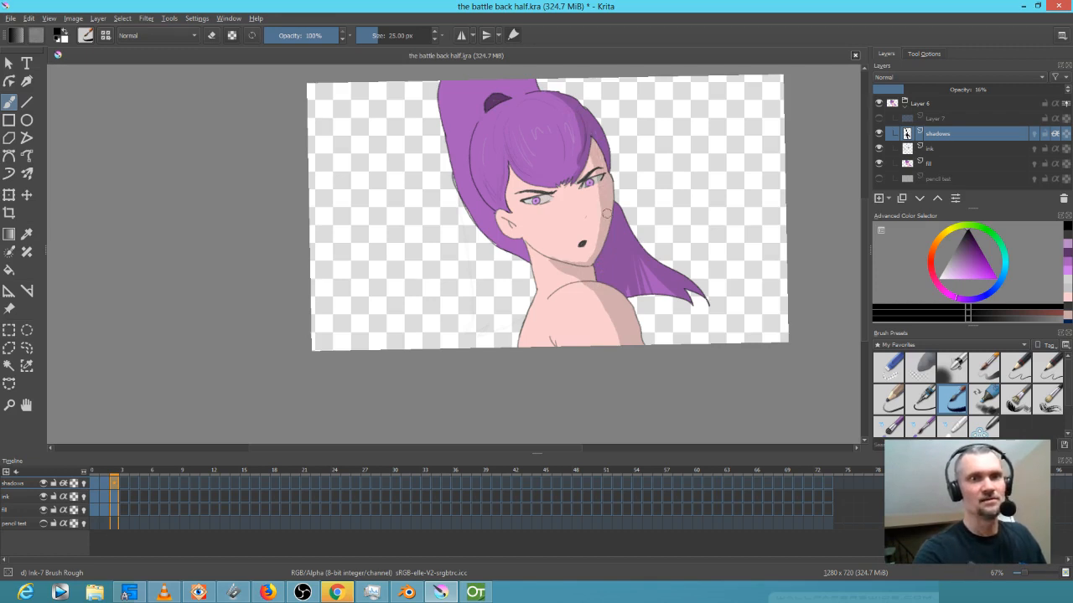
mouse_move(599, 171)
mouse_down()
mouse_move(597, 249)
mouse_move(593, 166)
mouse_move(587, 263)
mouse_up()
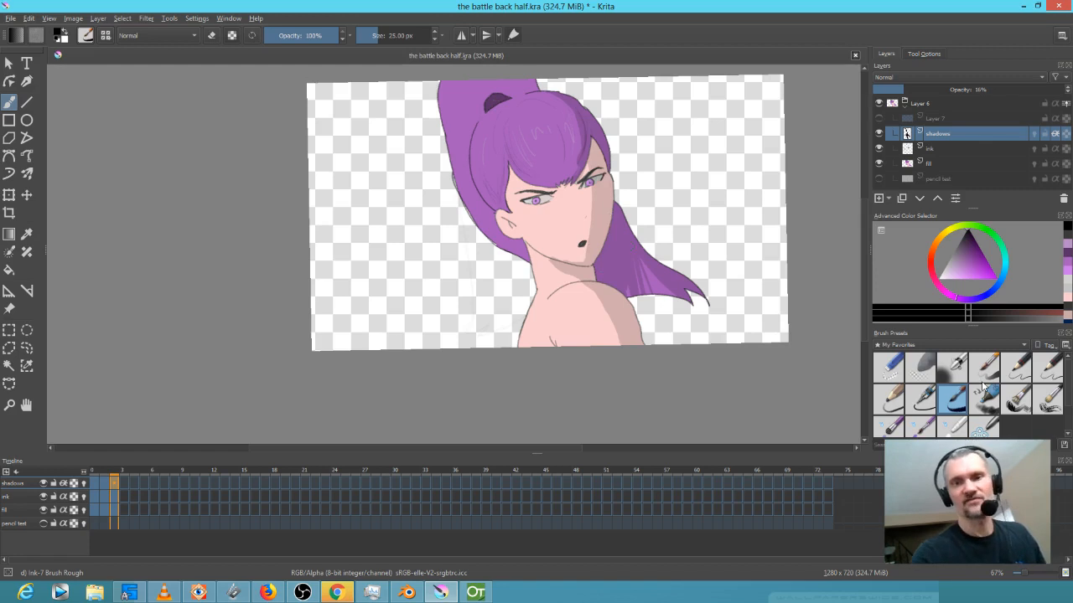
Choose the Airbrush Soft preset and a bright yellow painting colour
click(947, 364)
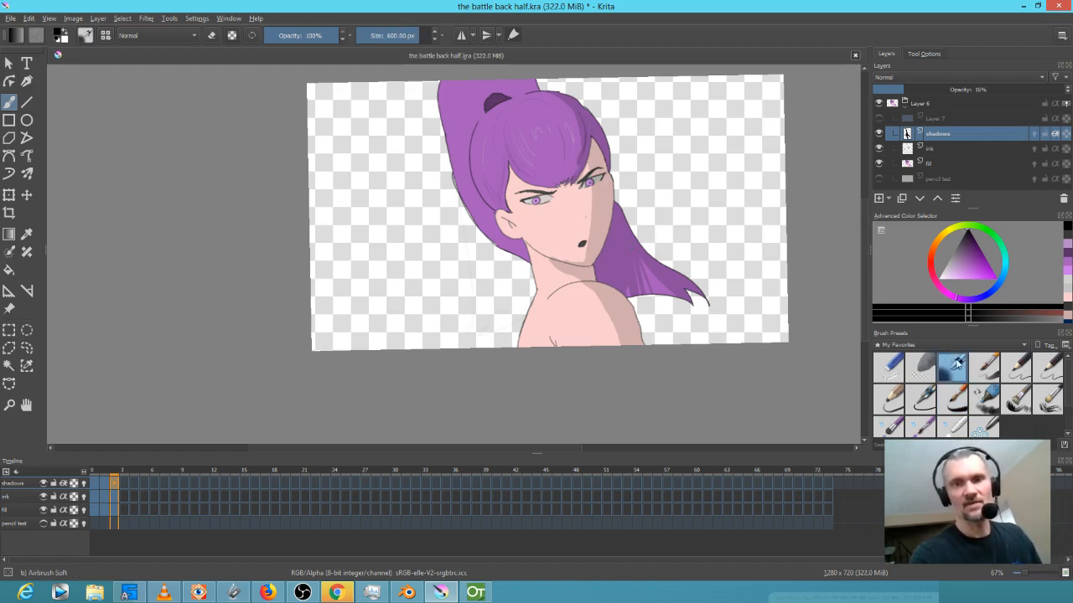
click(953, 233)
click(994, 277)
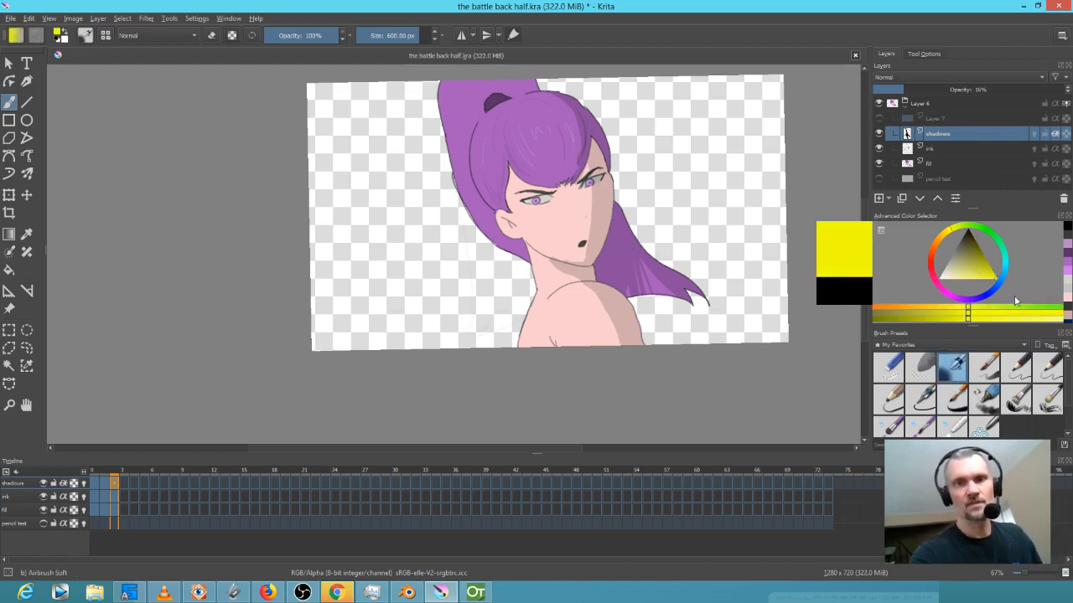
Airbrush yellow light directly on the fill layer over the character's shaded side and the adjacent background
click(941, 163)
mouse_move(801, 142)
mouse_down()
mouse_move(708, 223)
mouse_move(683, 301)
mouse_up()
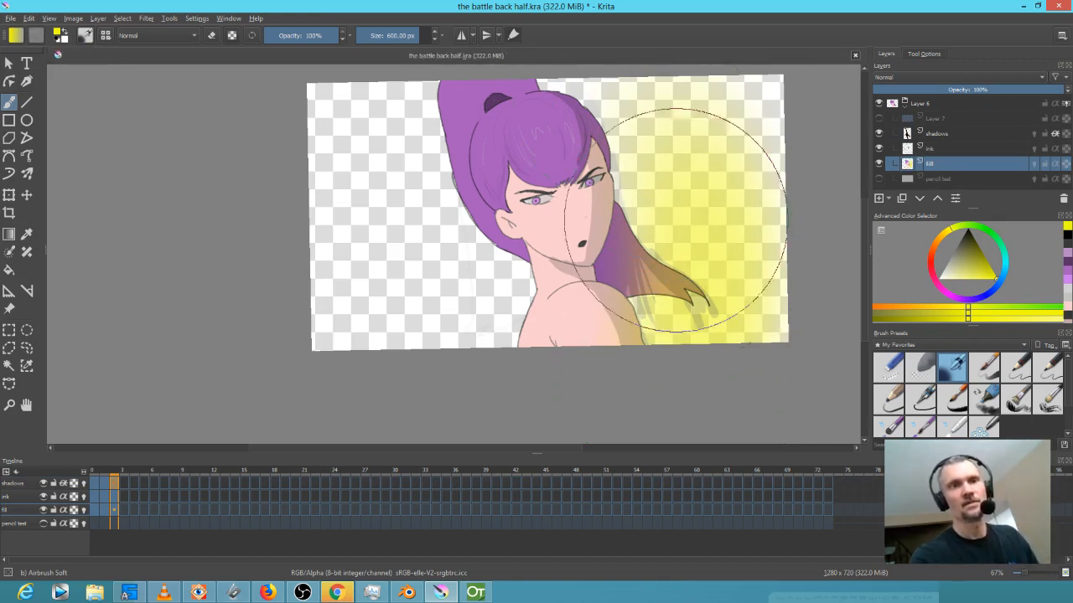
mouse_move(616, 110)
mouse_down()
mouse_move(628, 171)
mouse_move(631, 394)
mouse_up()
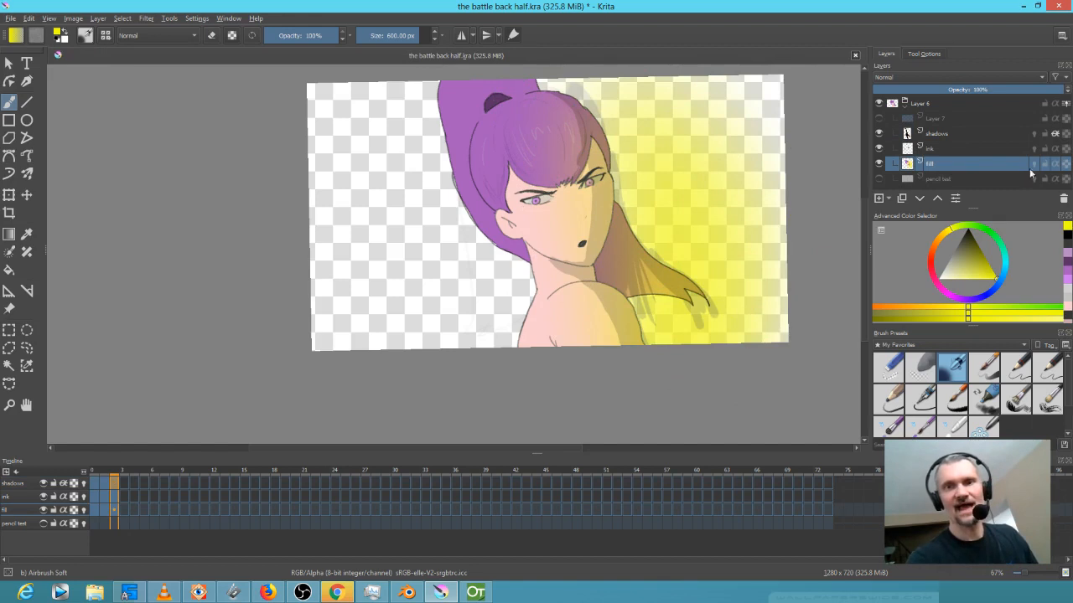
Toggle Inherit Alpha on the fill layer, turn it off again and undo the yellow airbrush strokes
click(1056, 165)
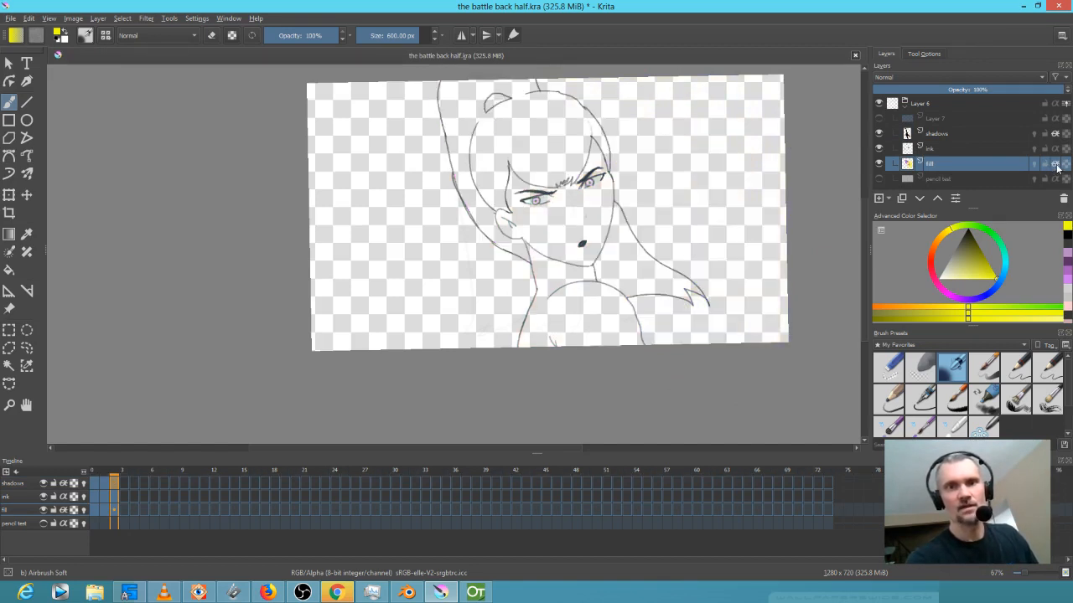
click(1056, 166)
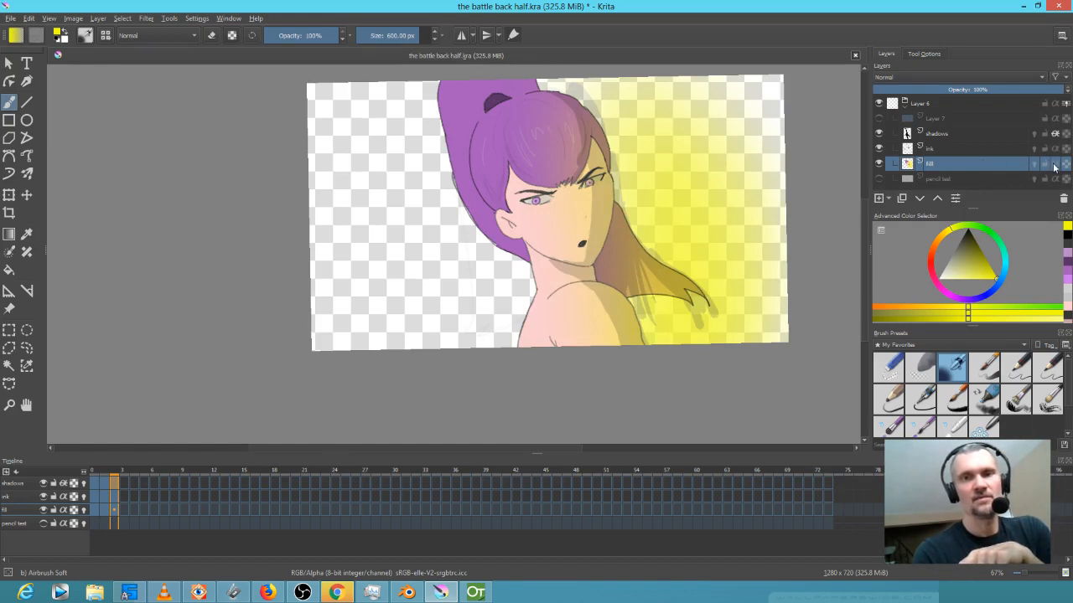
mouse_move(1051, 162)
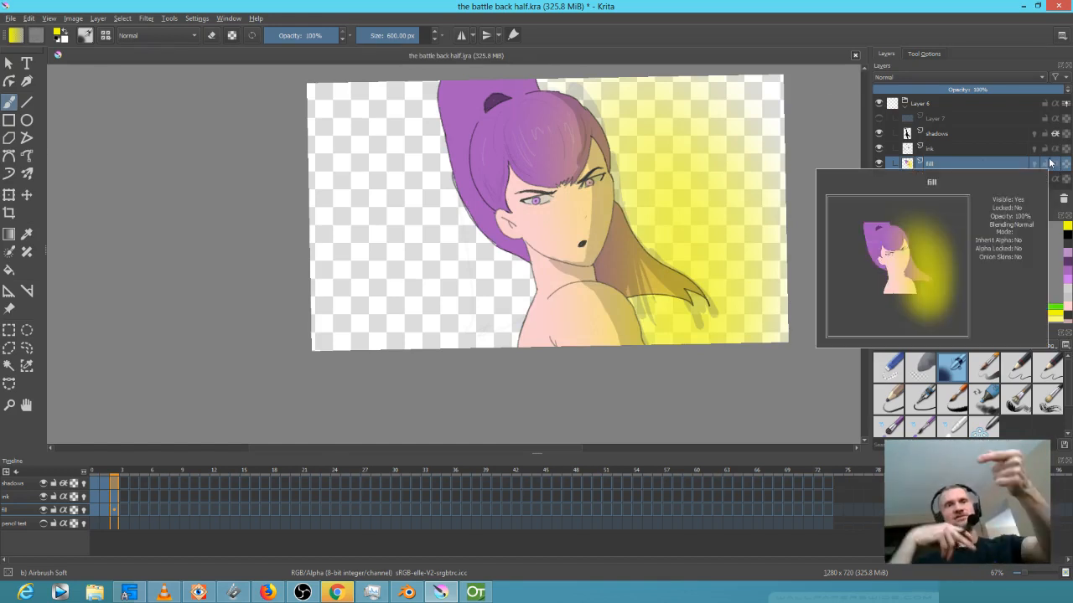
click(1053, 163)
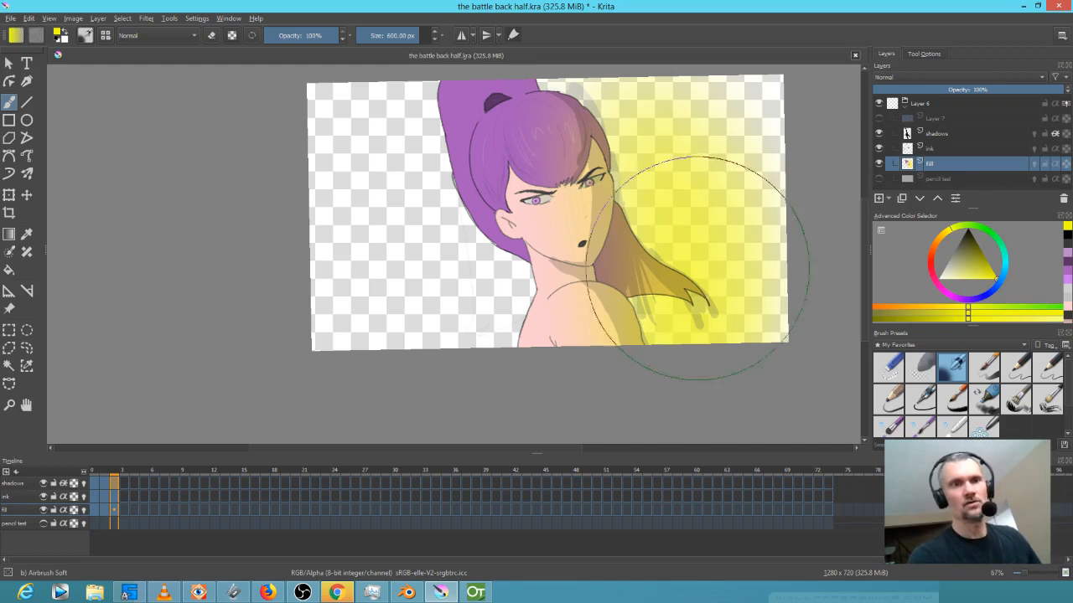
click(1052, 163)
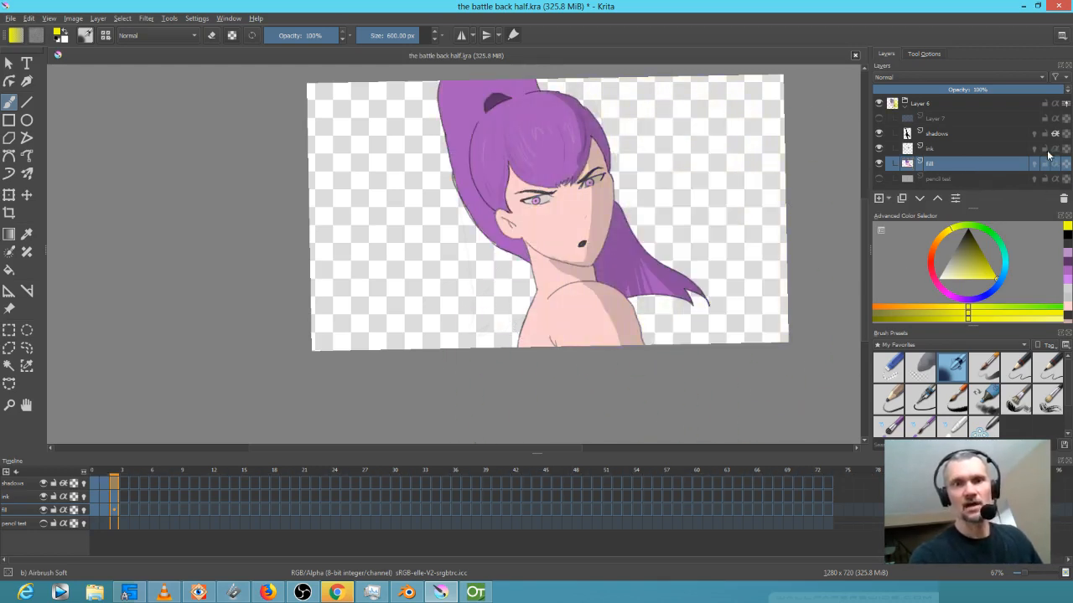
Airbrush yellow light on a new layer above the fill layer, clipped with Inherit Alpha and blended as Overlay
click(879, 199)
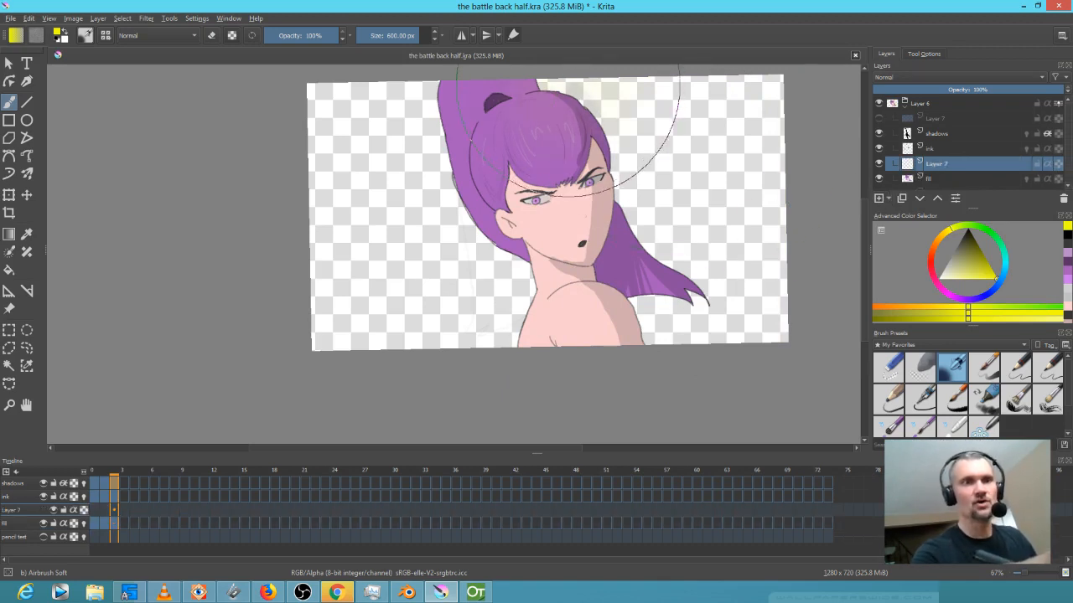
mouse_move(580, 84)
mouse_down()
mouse_move(613, 129)
mouse_move(713, 382)
mouse_up()
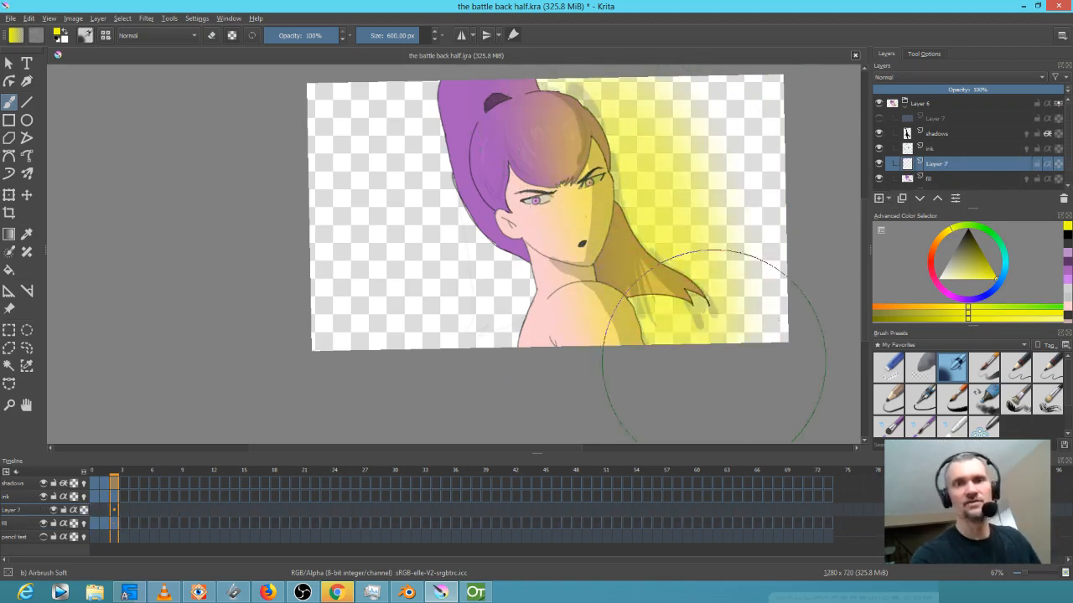
click(1045, 166)
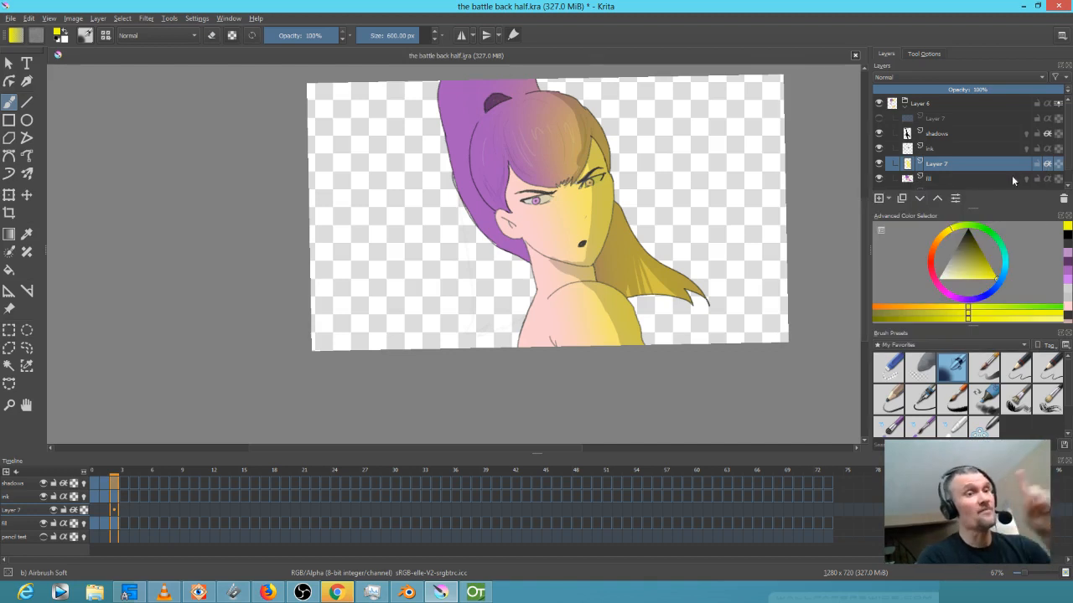
click(114, 511)
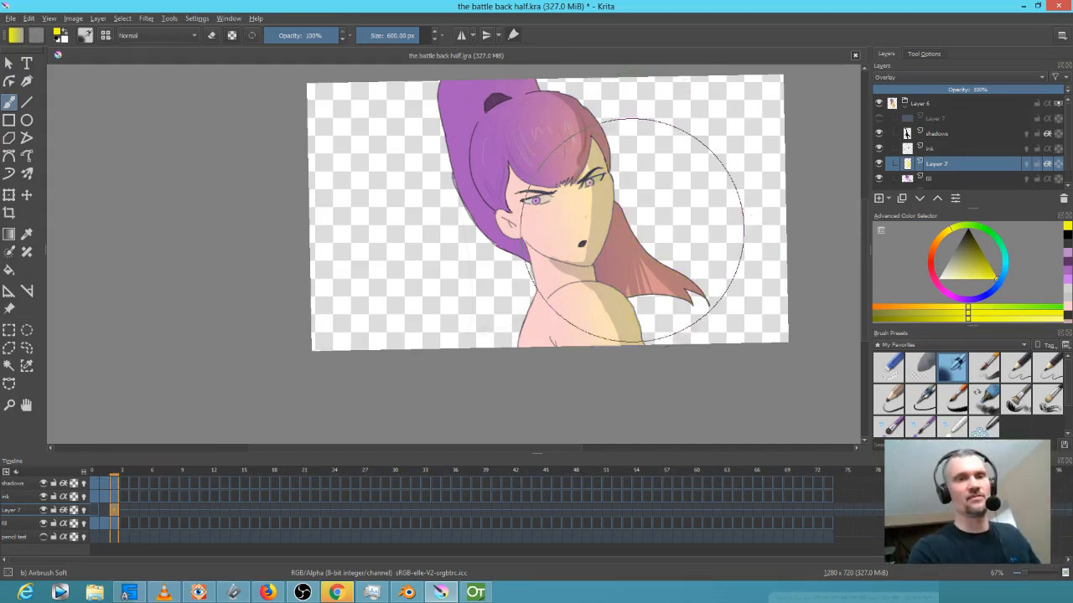
Erase the yellow light from the character's shaded side and airbrush yellow over her ponytail, ear and opposite shoulder on the Overlay layer
key(e)
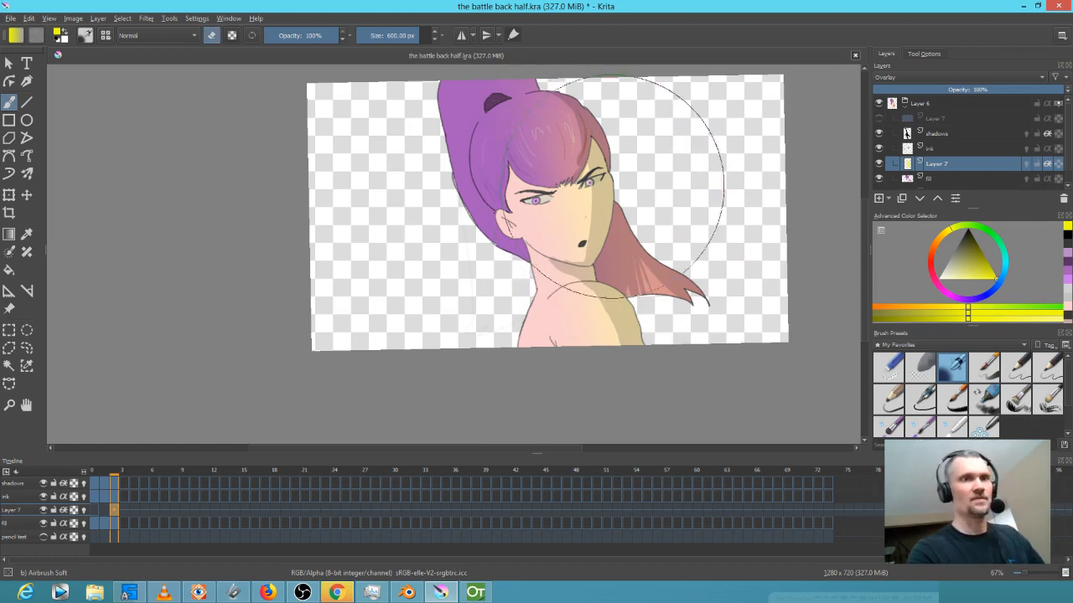
mouse_move(624, 172)
mouse_down()
mouse_move(646, 192)
mouse_move(665, 288)
mouse_up()
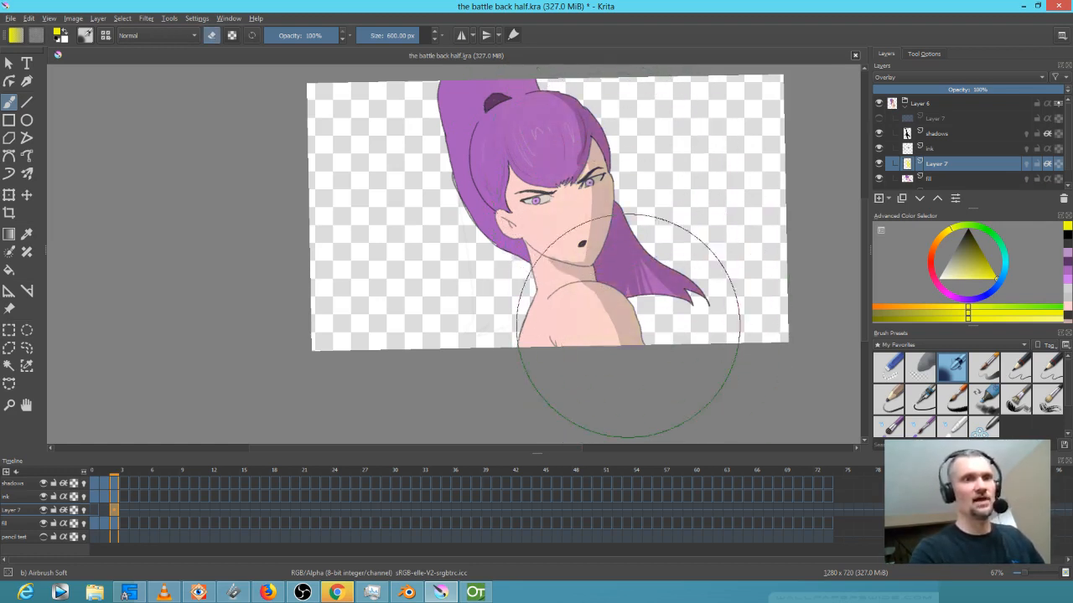
key(e)
mouse_move(417, 156)
mouse_down()
mouse_move(408, 167)
mouse_move(495, 311)
mouse_move(484, 191)
mouse_up()
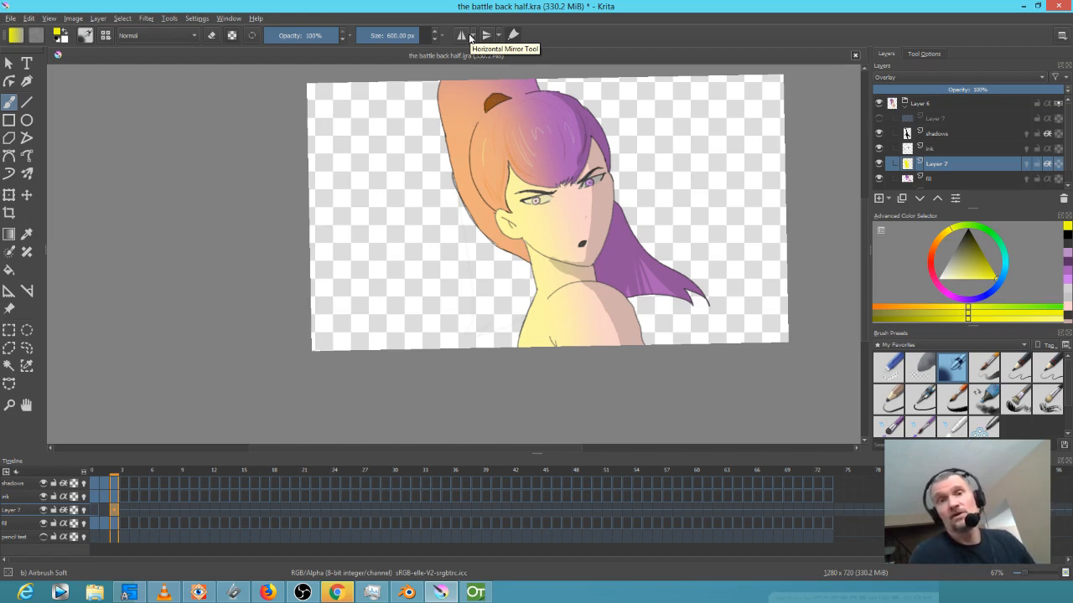
Airbrush black at 31% brush opacity on the Overlay layer to darken the character's hair and tone down the yellow light
drag(974, 249, 969, 224)
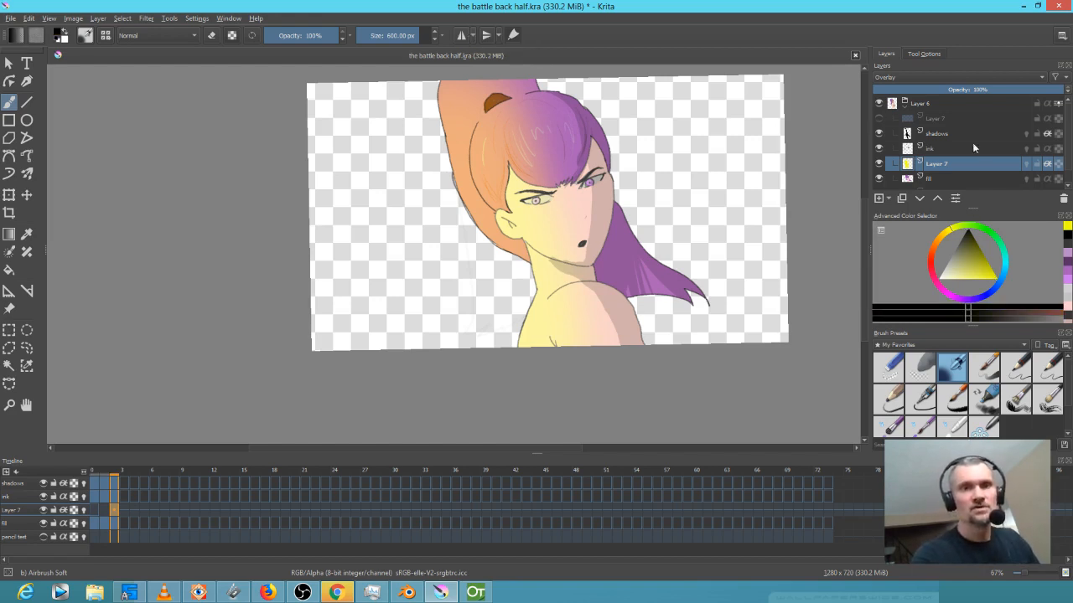
drag(303, 35, 289, 35)
drag(649, 223, 568, 289)
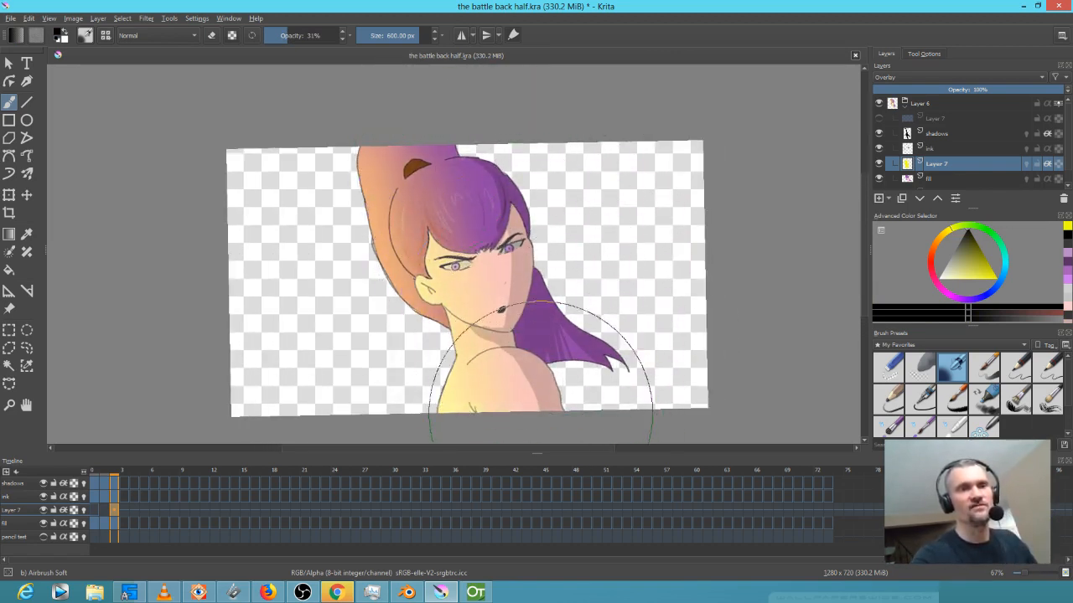
mouse_move(558, 428)
mouse_down()
mouse_move(539, 442)
mouse_move(639, 347)
mouse_move(754, 342)
mouse_up()
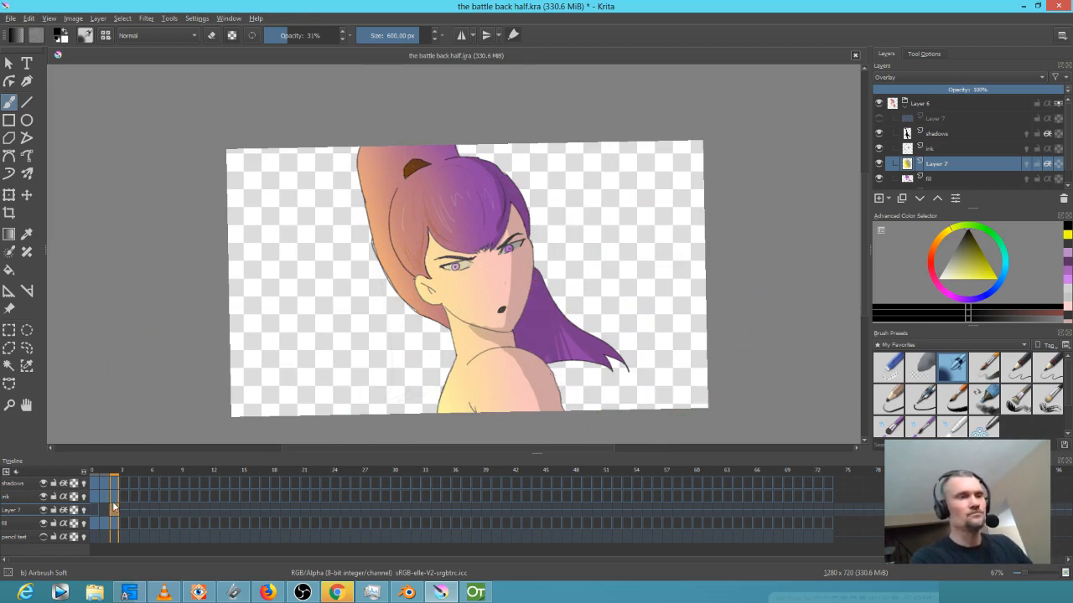
Switch to OpenToonz and examine the masked ninja drawing with its shadow level at frame 1
mouse_move(114, 506)
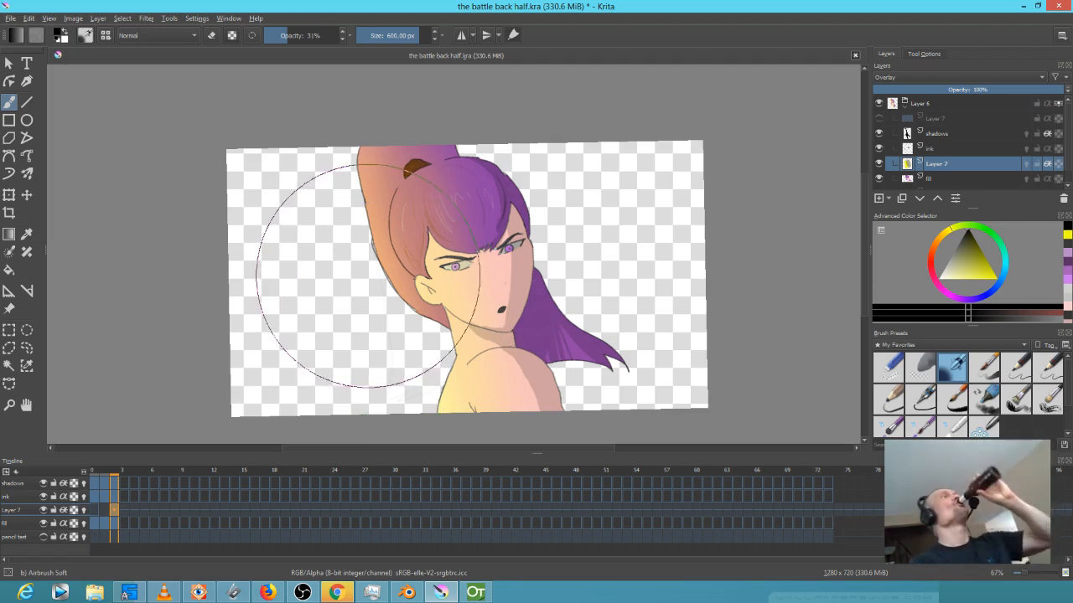
click(474, 592)
scroll(551, 259, down, 2)
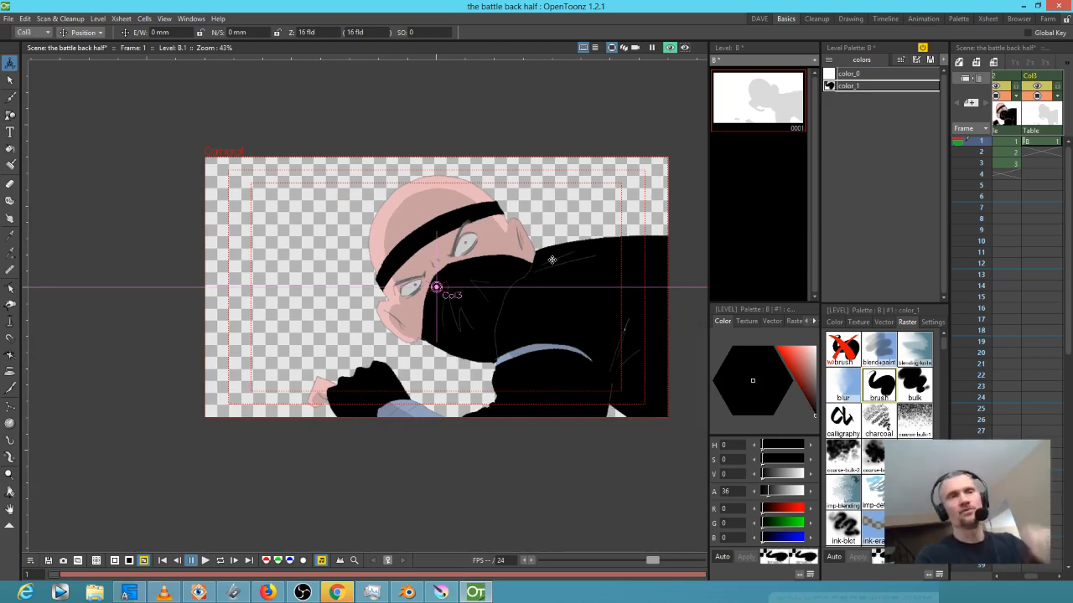
scroll(507, 315, up, 1)
scroll(508, 315, up, 1)
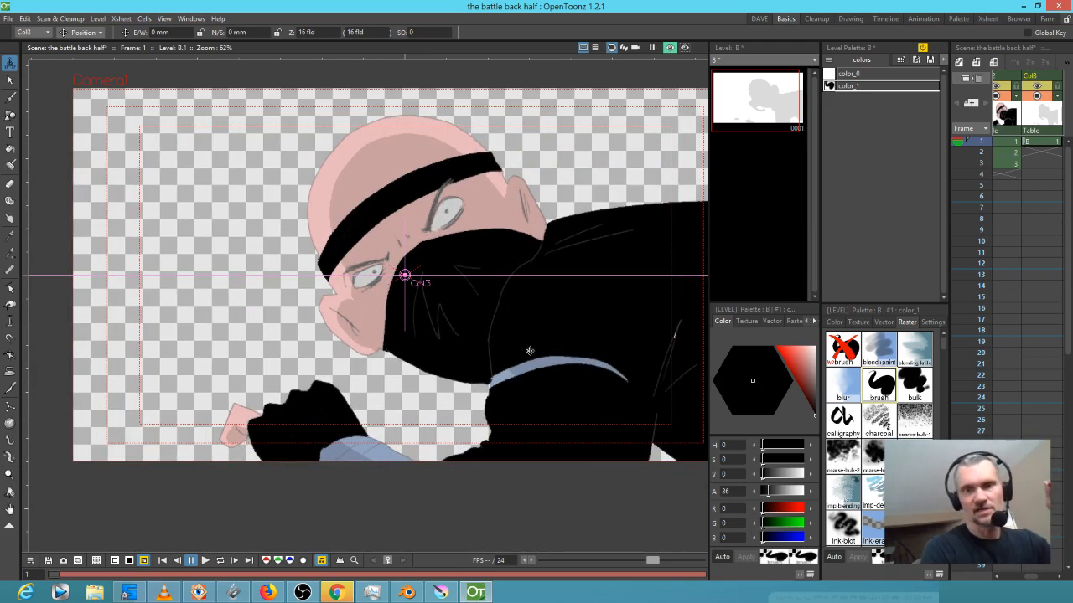
Save the battle back half.kra in Krita and quit the program
click(440, 592)
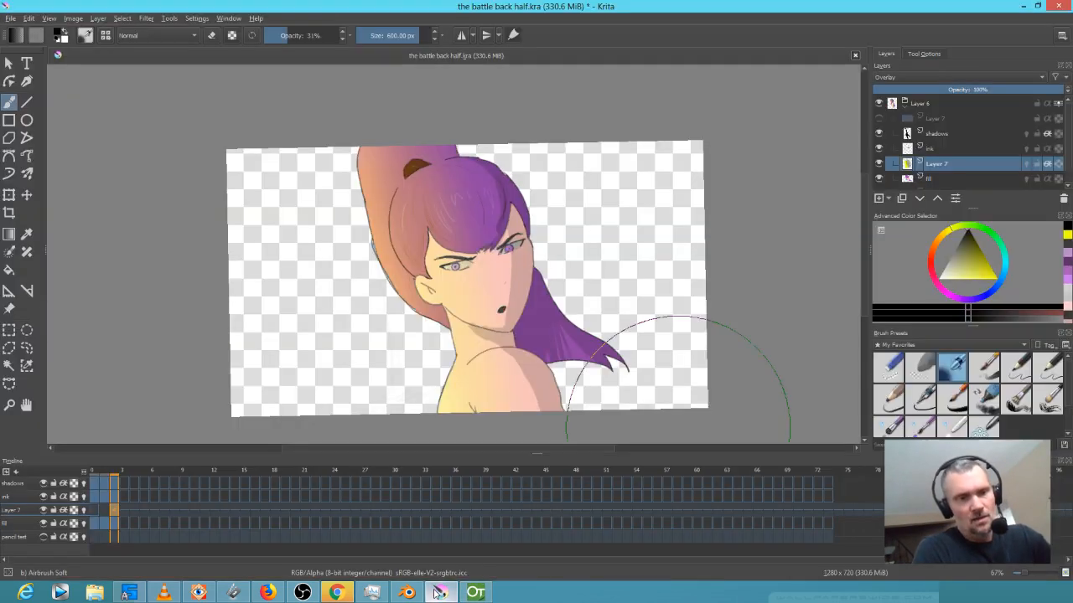
click(11, 18)
click(25, 71)
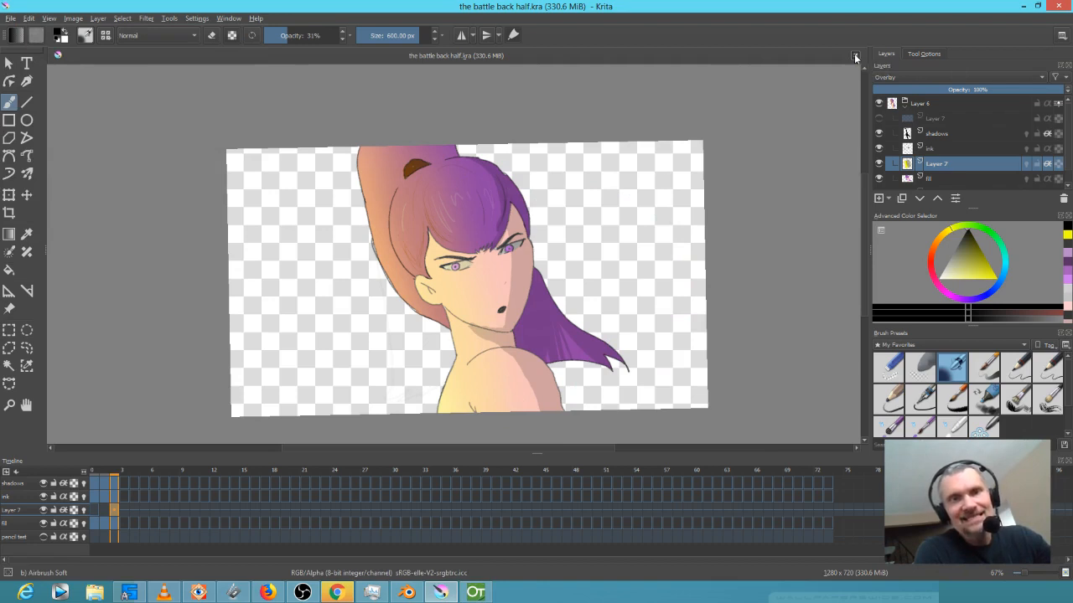
click(854, 57)
click(1058, 6)
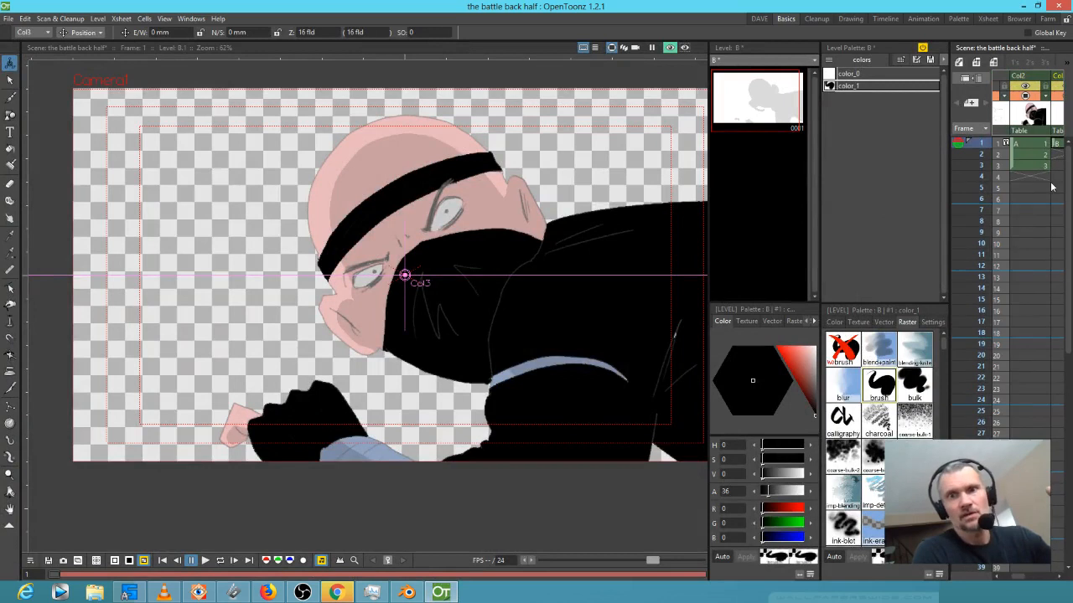
Show the rough fight sketch of Col1 in the viewer at frame 3
click(1042, 166)
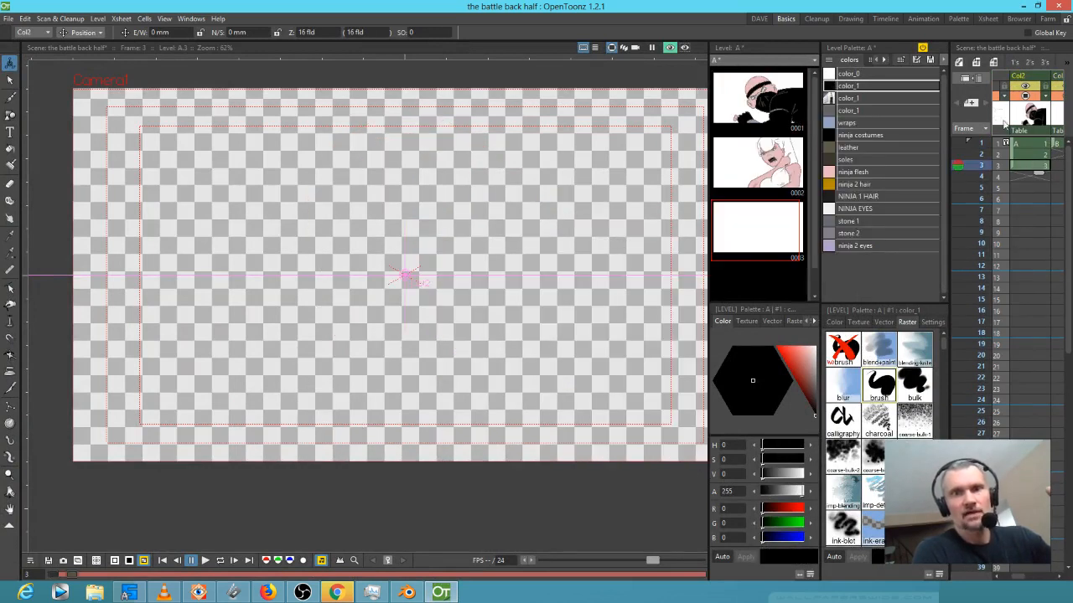
scroll(1004, 124, left, 2)
click(1009, 95)
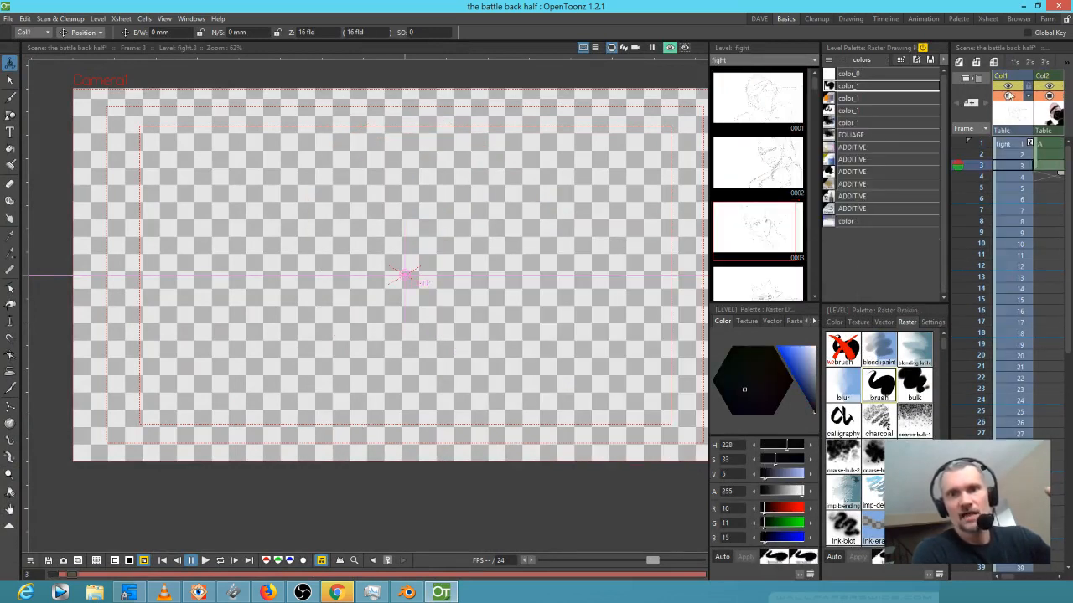
click(1009, 95)
Compare frames 2 and 3 of level A in Col2 against the rough sketch underneath
click(1051, 168)
click(1048, 177)
click(1050, 168)
drag(1046, 182, 1022, 184)
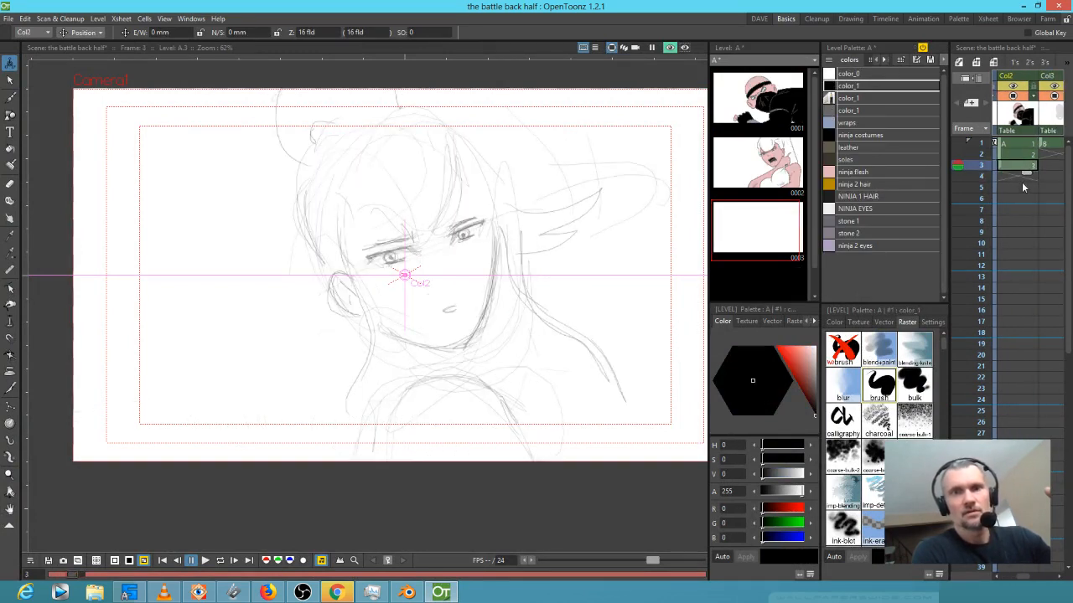
click(1023, 156)
click(1024, 167)
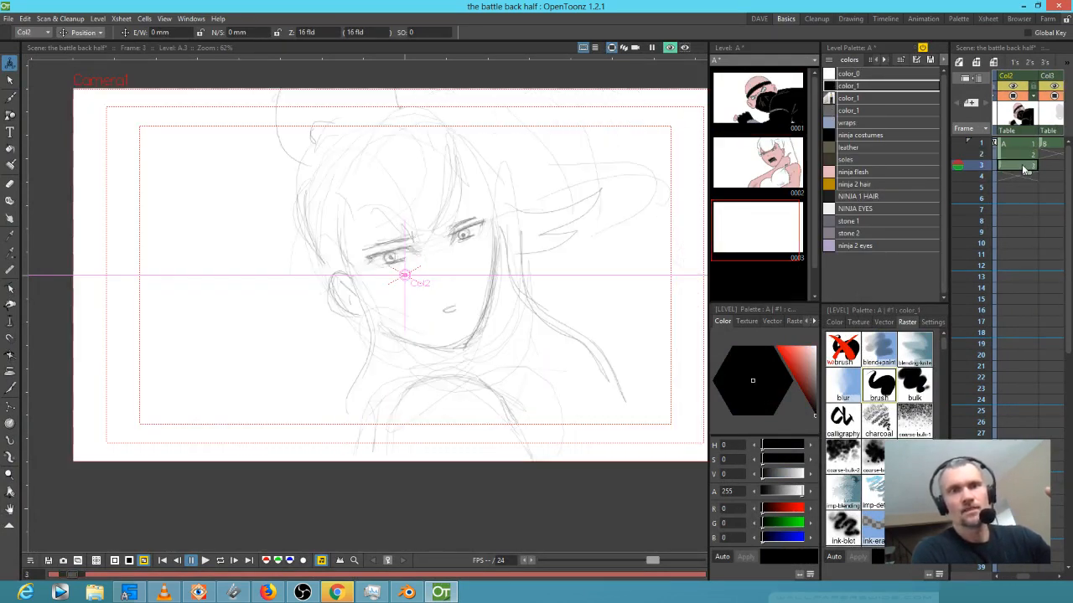
click(1025, 155)
drag(1010, 159, 1045, 153)
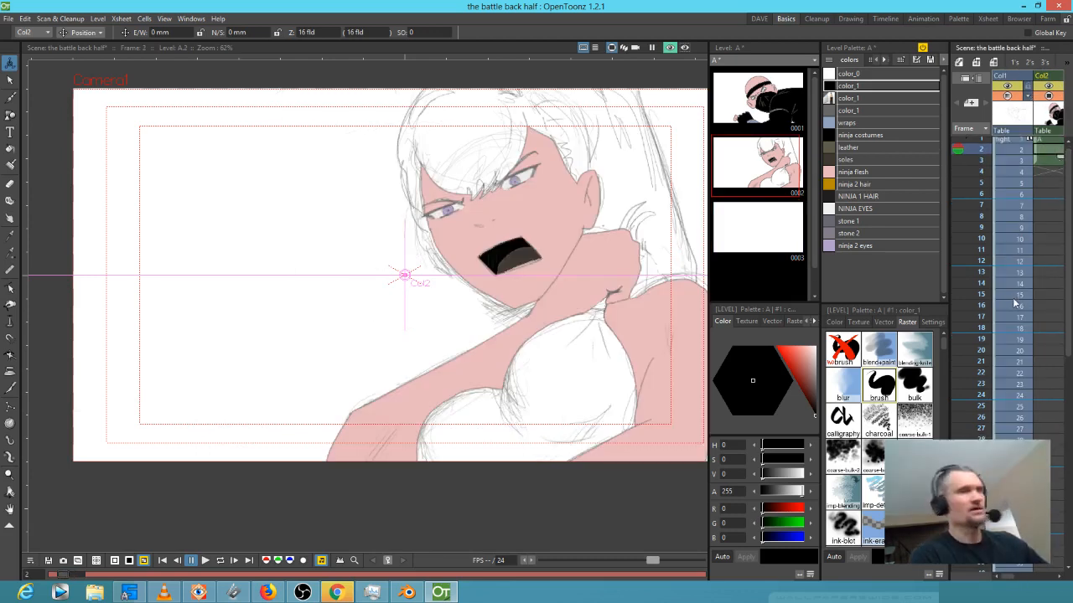
drag(1034, 274, 996, 273)
Set the opacity of the rough sketch column Col1 to 10% in a floating Xsheet
key(alt+x)
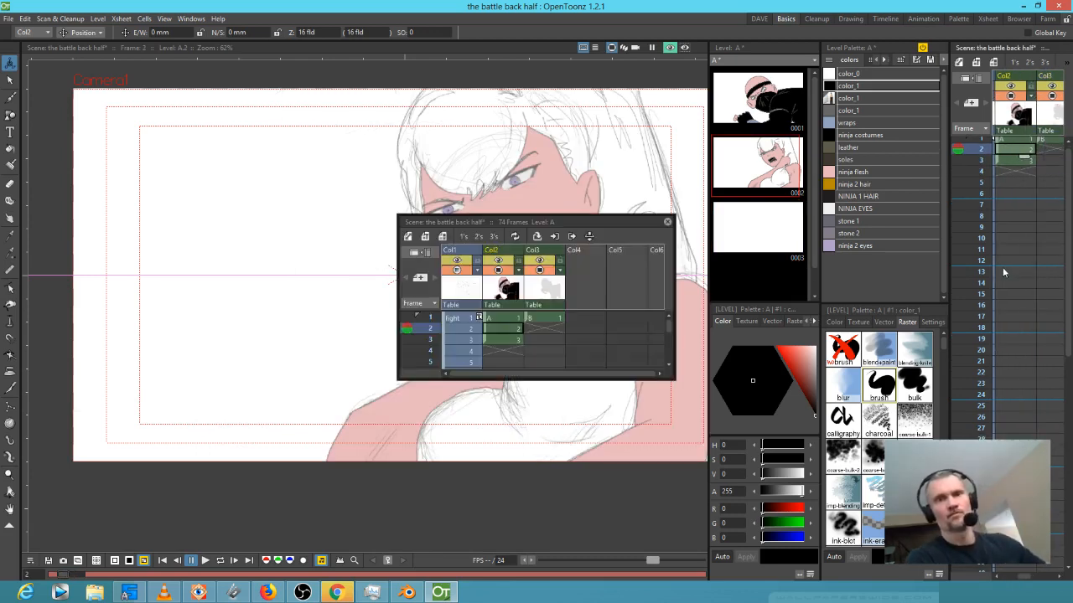
click(477, 270)
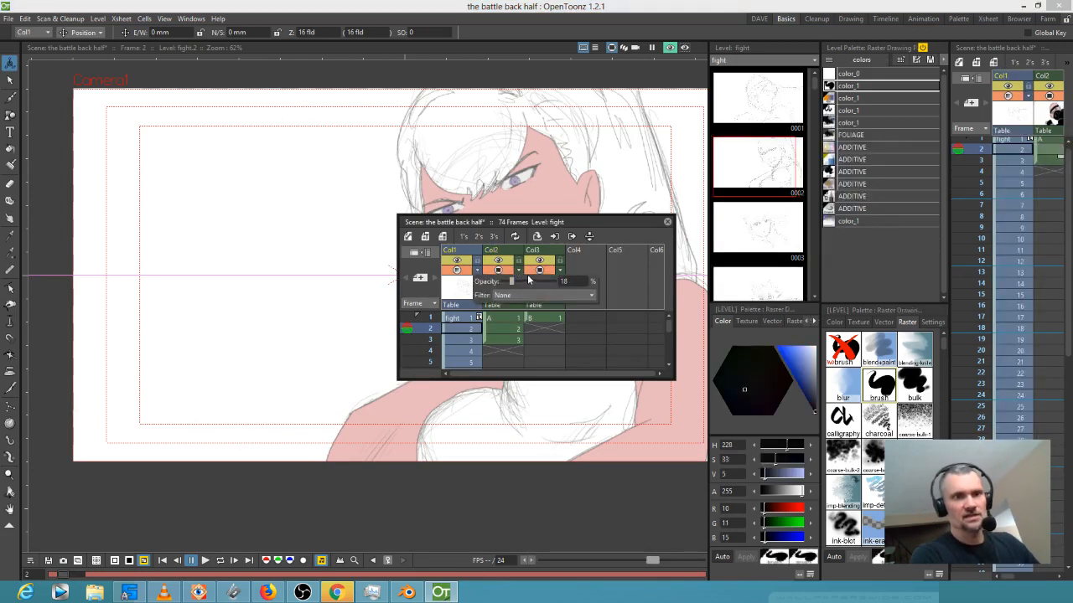
click(667, 225)
scroll(527, 174, up, 1)
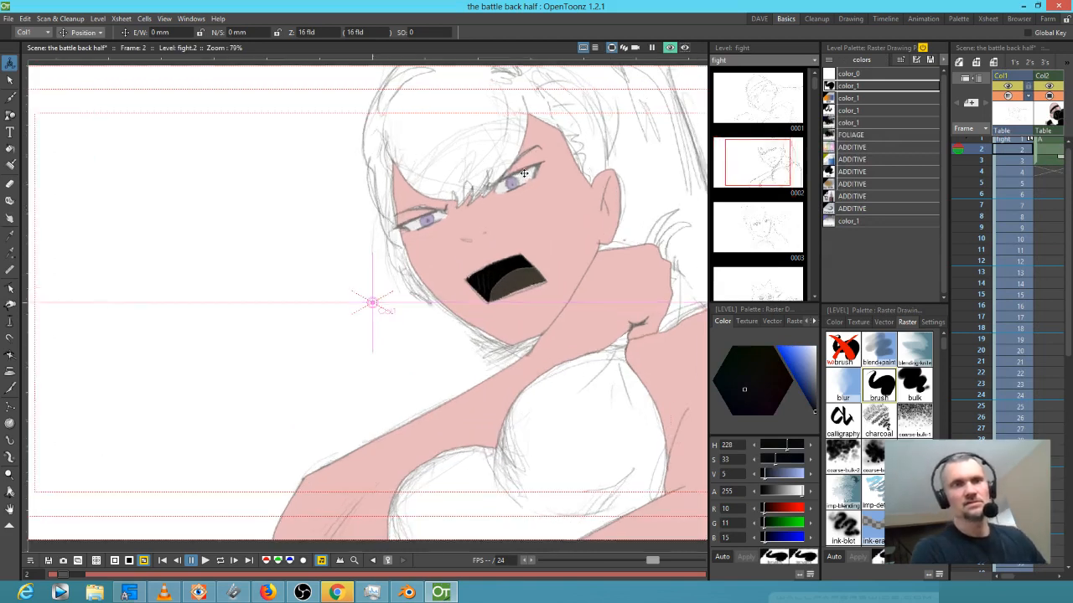
key(x)
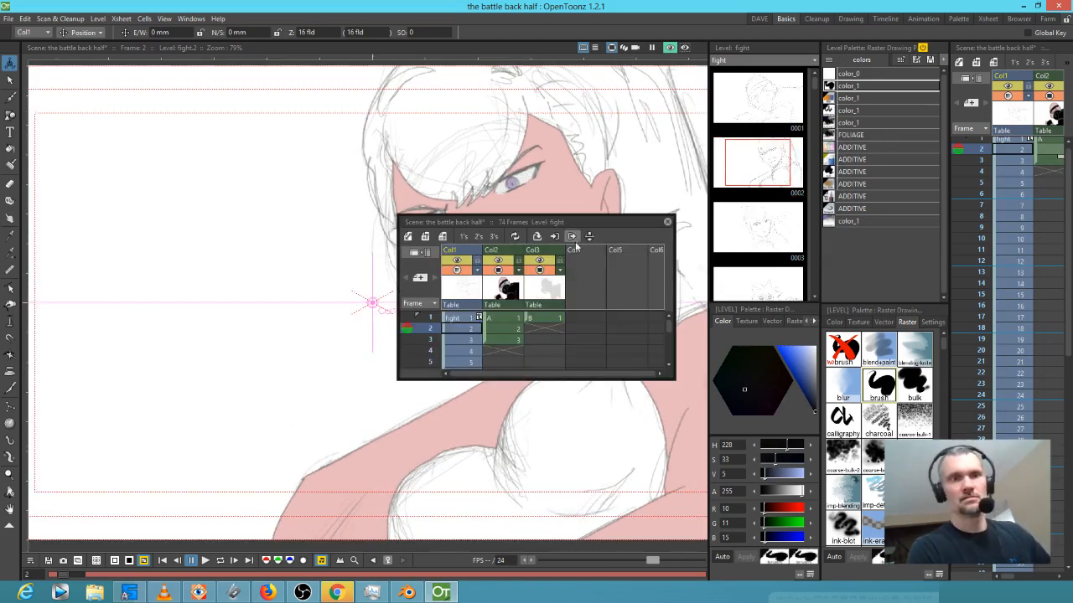
click(499, 271)
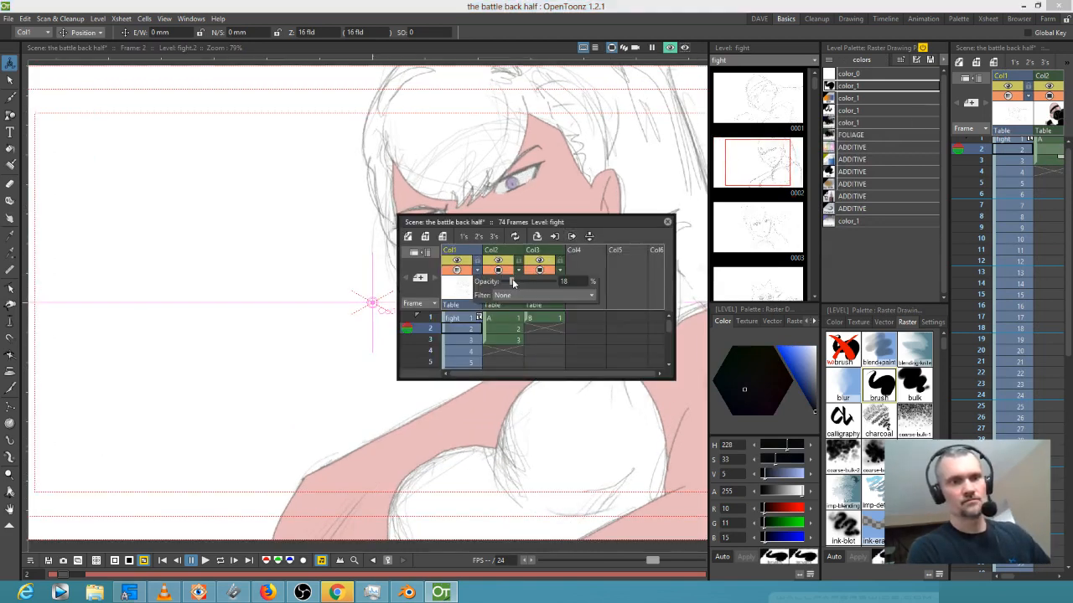
drag(512, 281, 504, 279)
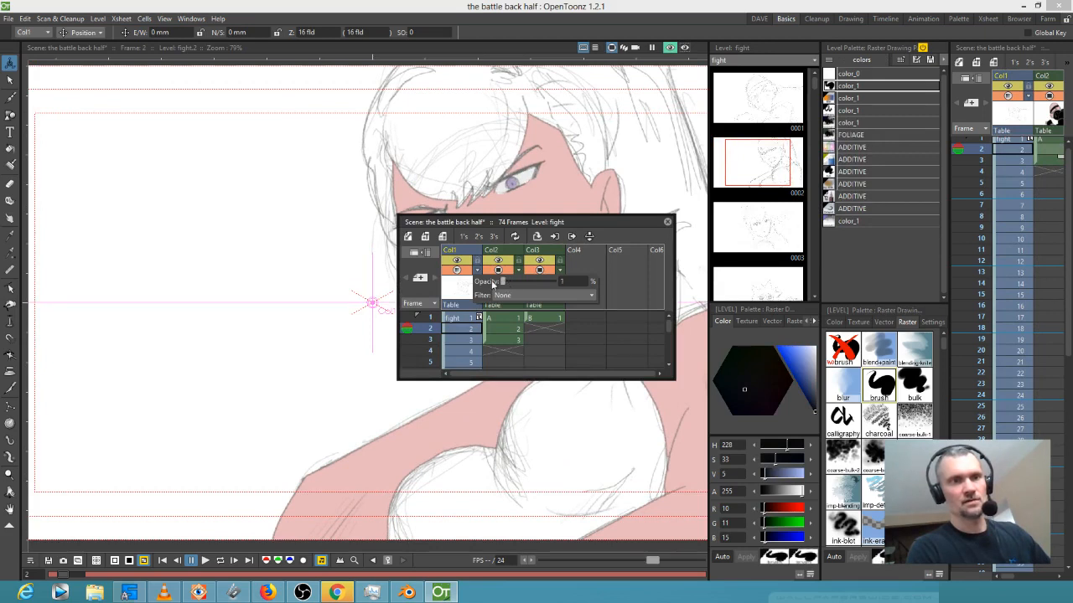
drag(506, 277, 507, 279)
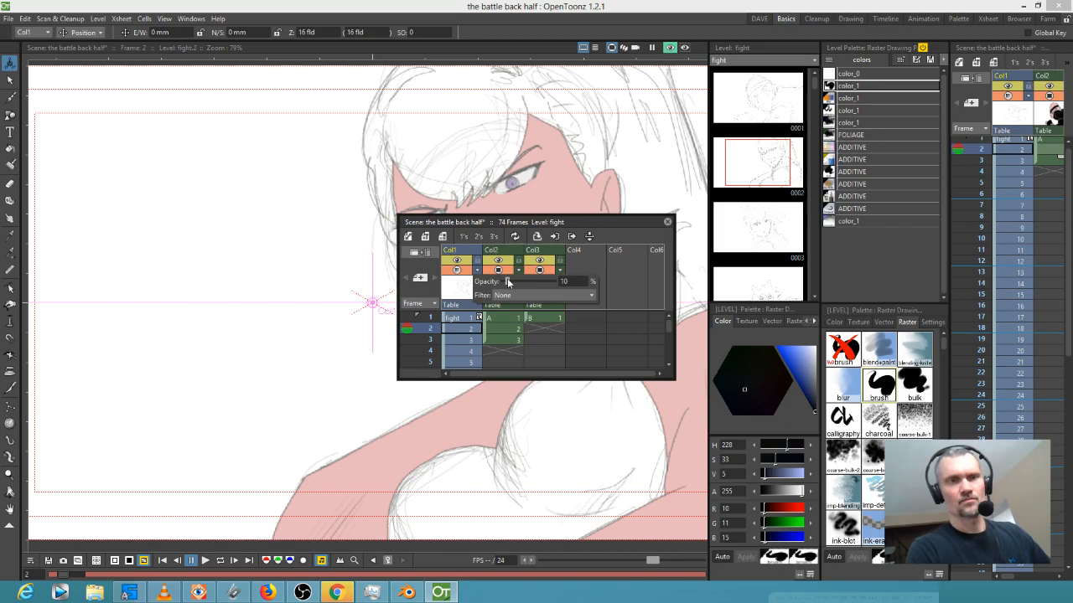
click(667, 222)
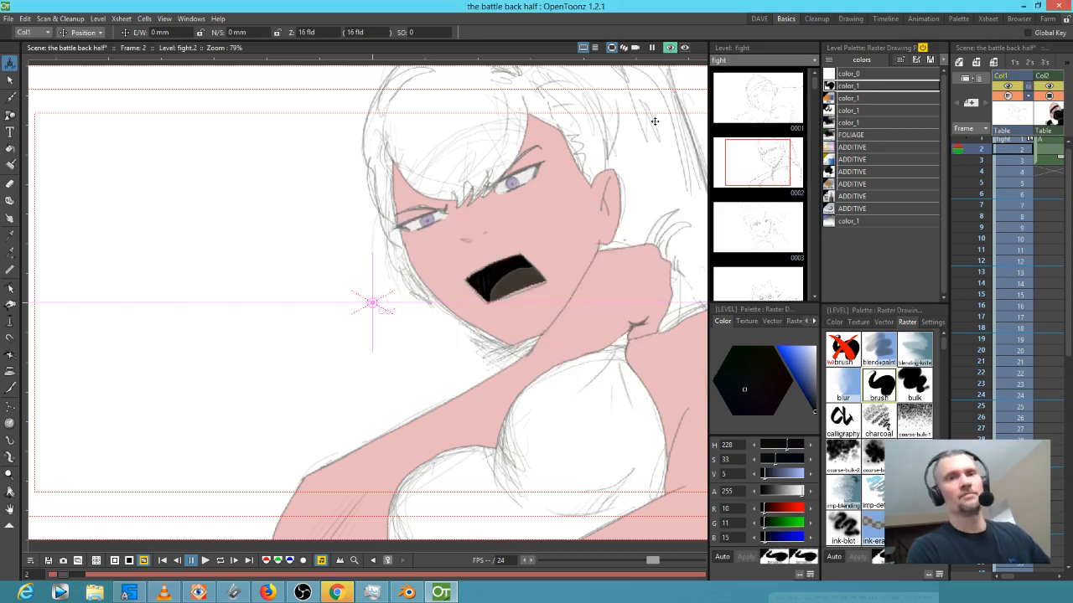
Turn off the viewer preview and set the opacity of the rough sketch column Col1 to 18%
click(670, 47)
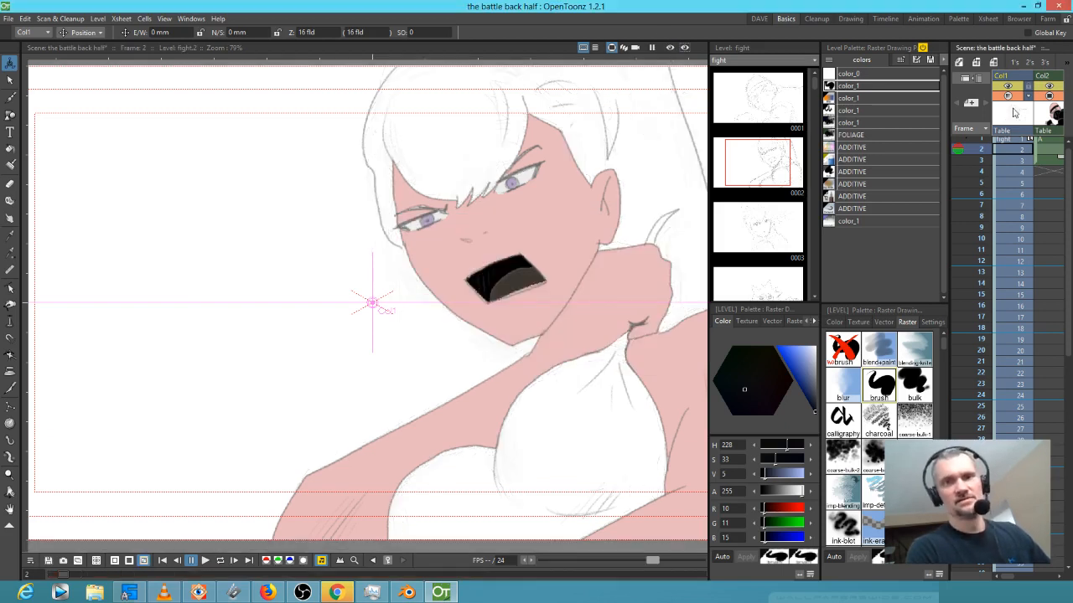
key(x)
click(477, 270)
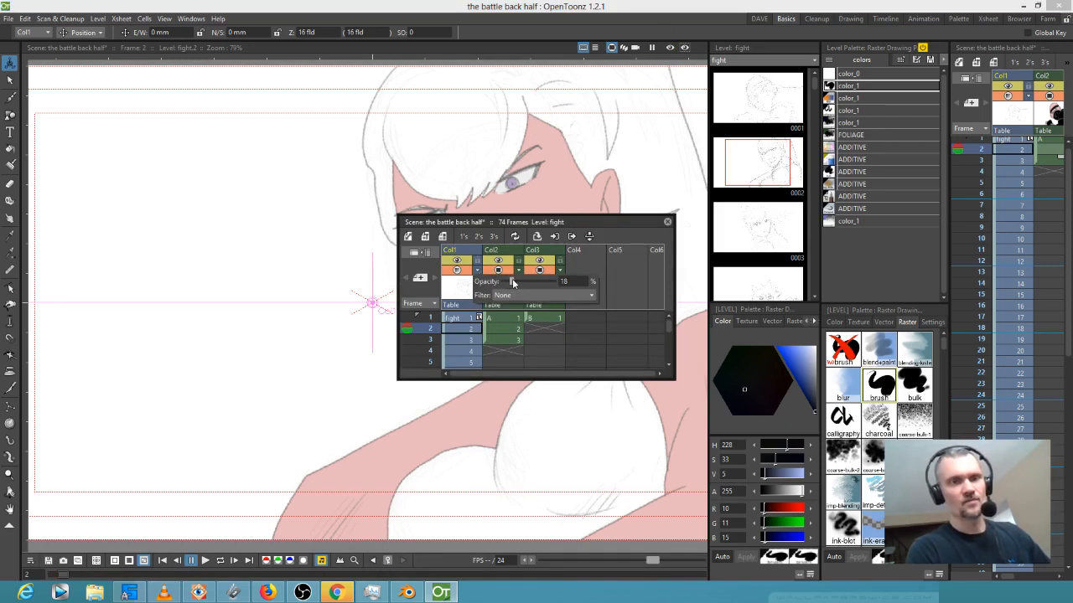
click(667, 222)
Select frame 3 of level A and give its dark grey color_1 style a pencil raster brush
click(1054, 161)
click(842, 99)
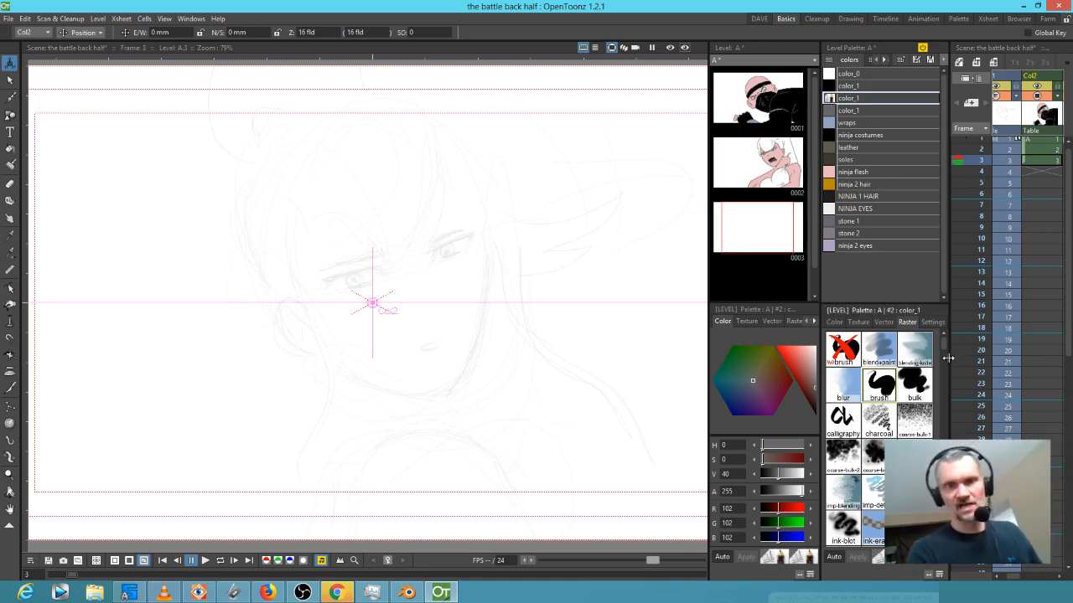
drag(944, 348, 947, 380)
click(845, 428)
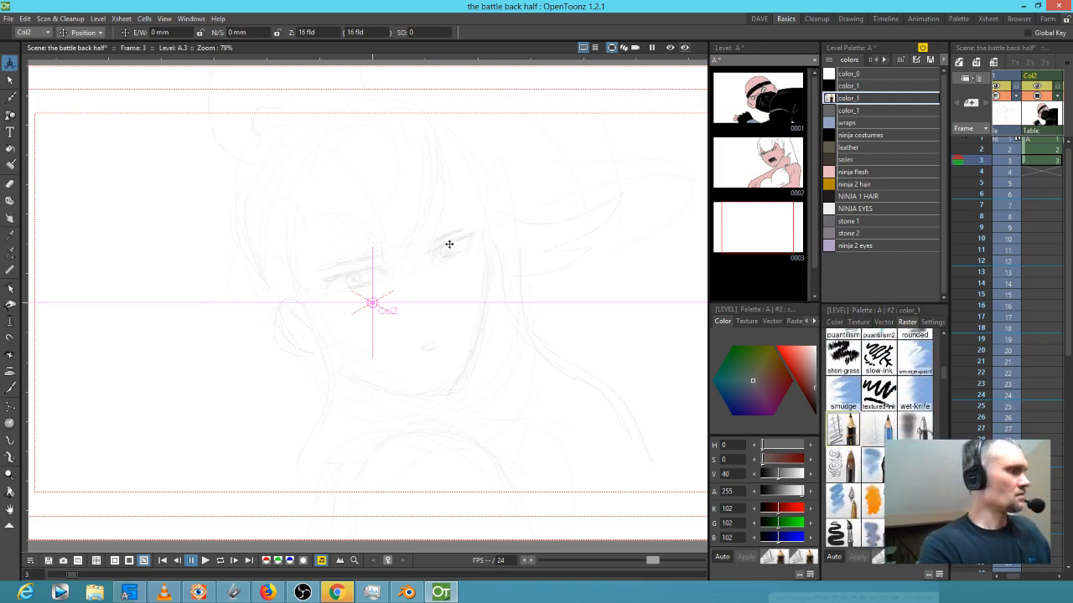
Draw the upper eyelid lines and lash corners of both eyes over the rough sketch with the Brush tool
key(b)
mouse_move(434, 248)
mouse_down()
mouse_move(432, 260)
mouse_move(479, 232)
mouse_up()
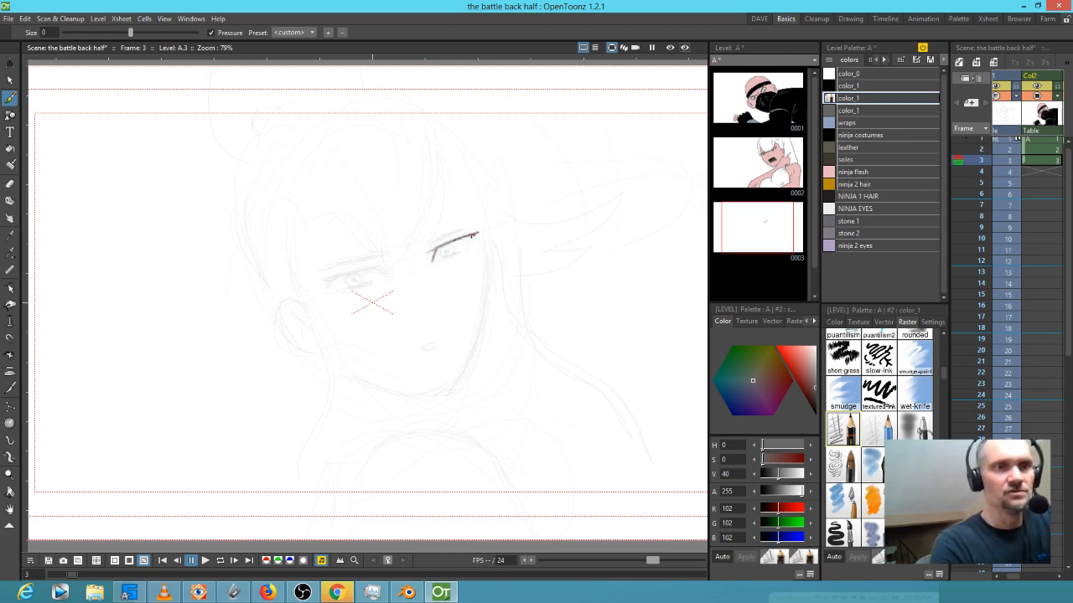
drag(472, 237, 468, 250)
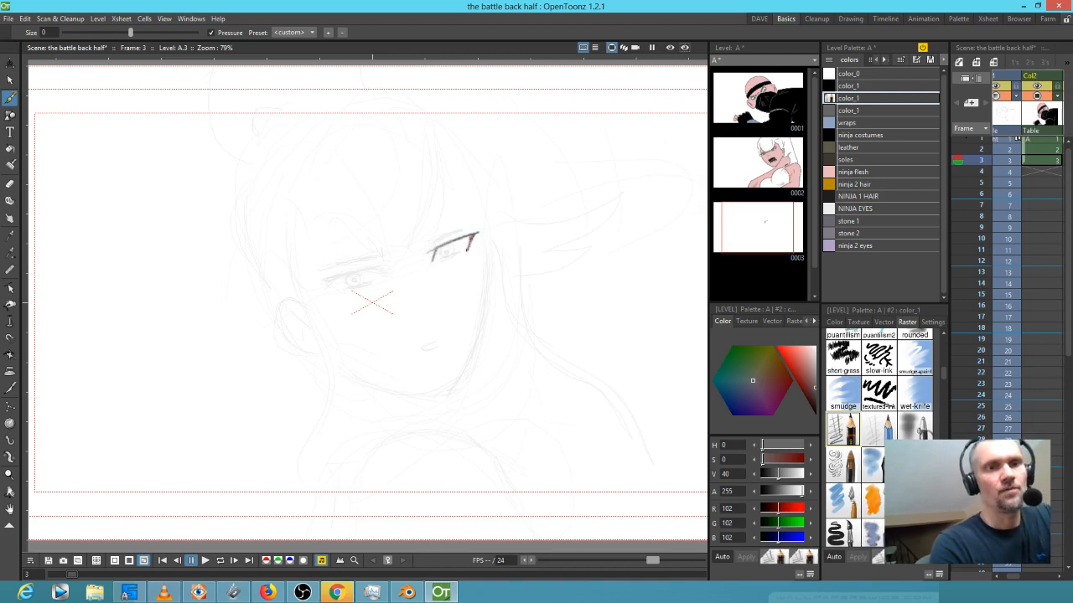
mouse_move(374, 269)
mouse_down()
mouse_move(386, 275)
mouse_move(330, 278)
mouse_move(383, 272)
mouse_up()
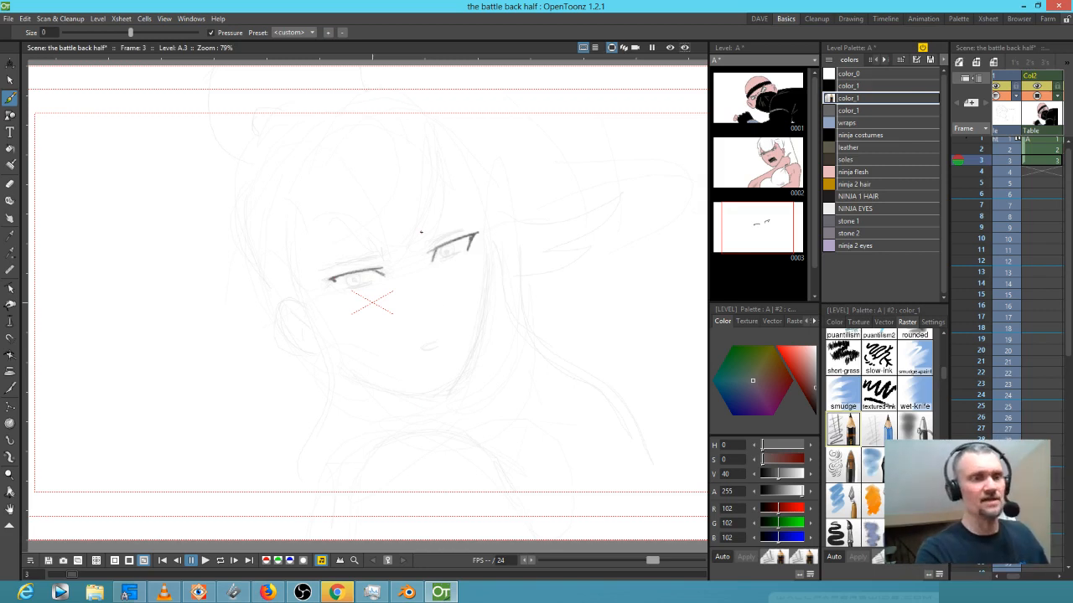
Draw the lower eyelid line that closes the outline of the eye nearest the flowing ponytail
mouse_move(401, 320)
mouse_down()
mouse_move(427, 298)
mouse_move(381, 341)
mouse_up()
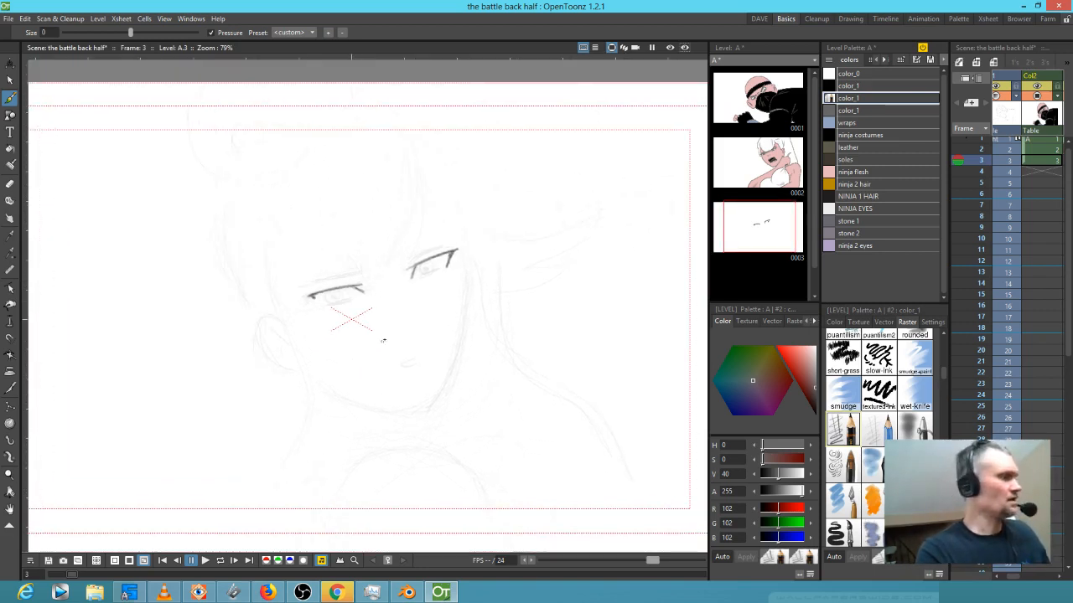
scroll(399, 325, up, 4)
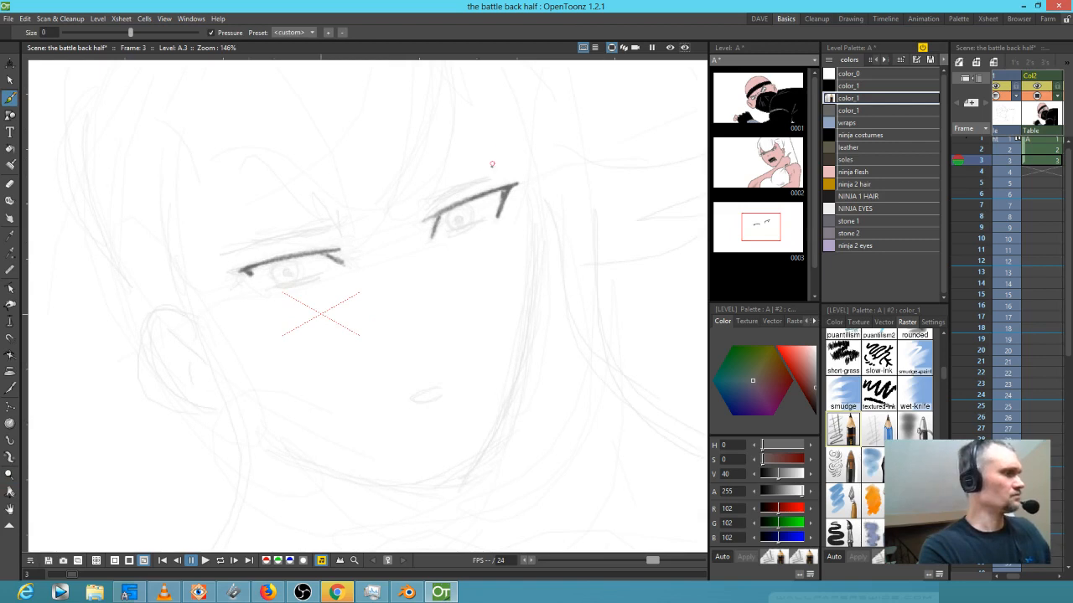
mouse_move(431, 235)
mouse_down()
mouse_move(448, 208)
mouse_move(436, 216)
mouse_move(457, 202)
mouse_move(510, 190)
mouse_move(493, 216)
mouse_up()
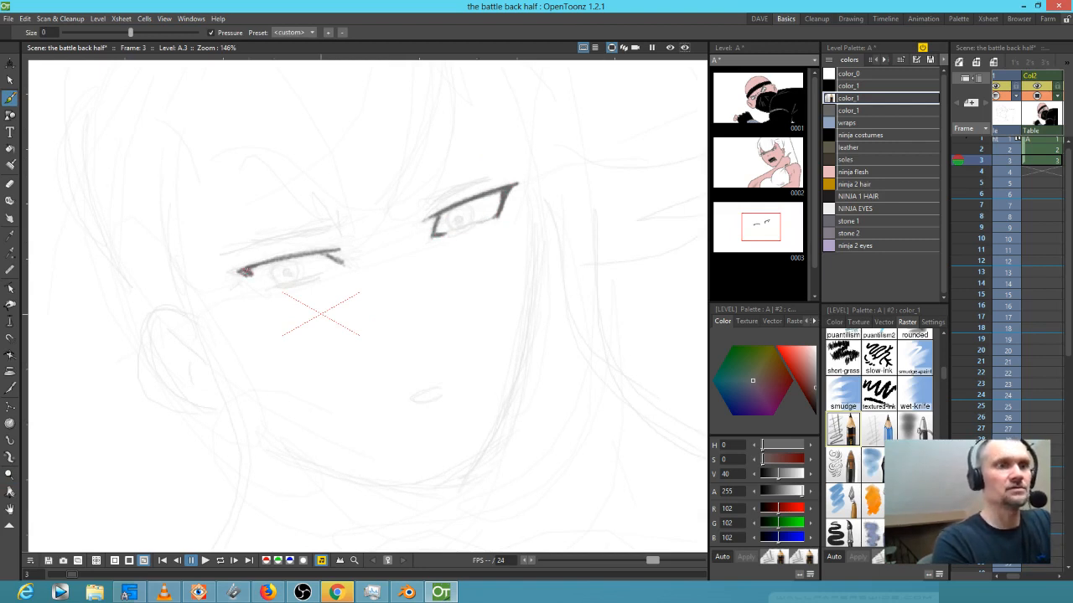
Draw the remaining lower lid line and the irises and pupils of both eyes over the rough sketch
drag(305, 277, 281, 282)
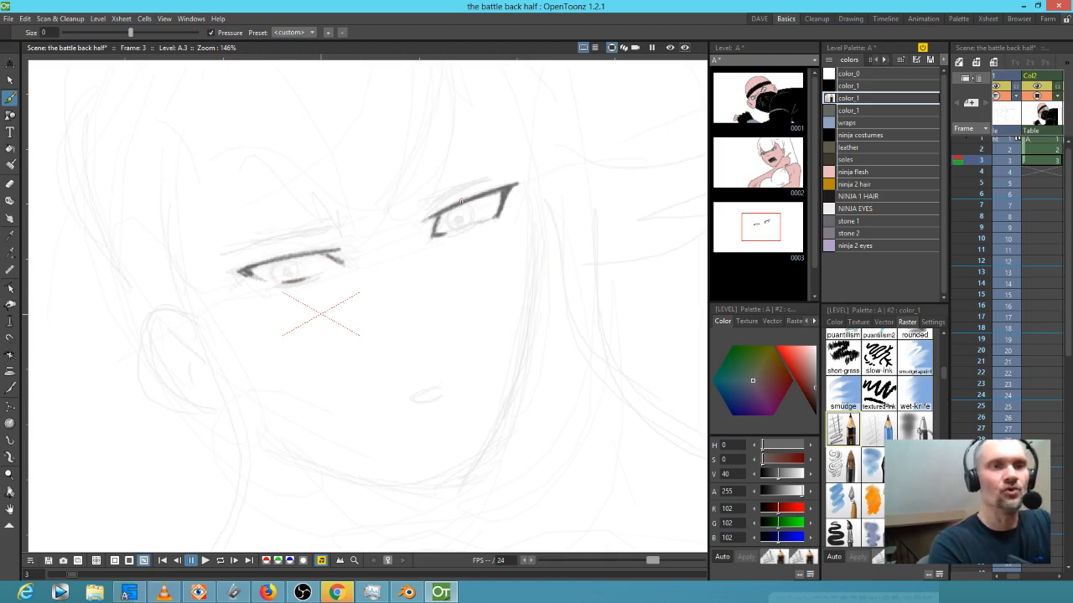
mouse_move(449, 226)
mouse_down()
mouse_move(460, 206)
mouse_move(471, 221)
mouse_up()
mouse_move(284, 261)
mouse_down()
mouse_move(272, 273)
mouse_move(292, 279)
mouse_move(289, 259)
mouse_up()
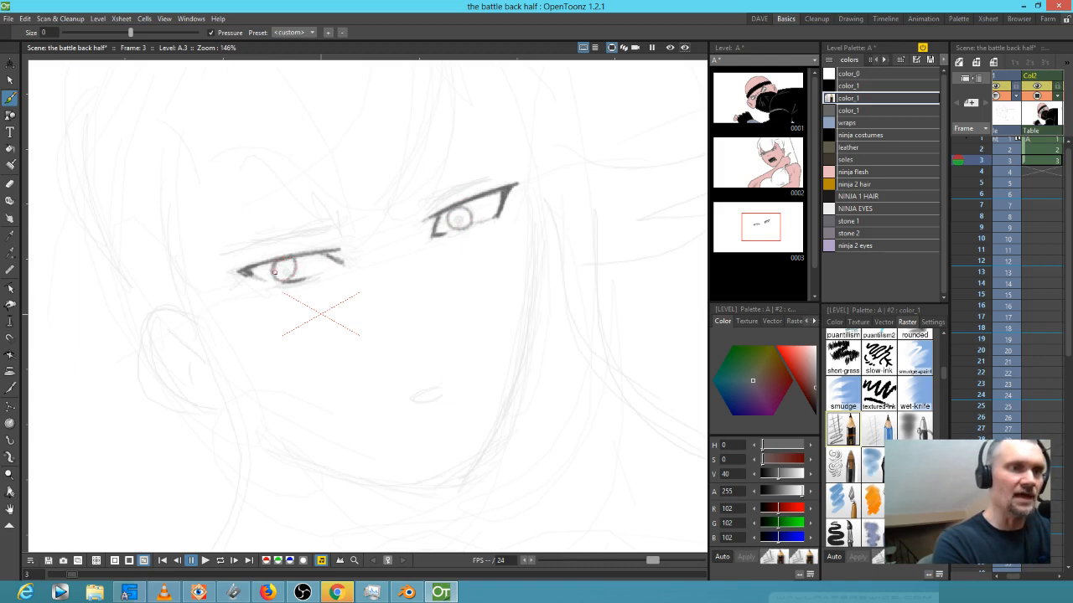
key(ctrl+z)
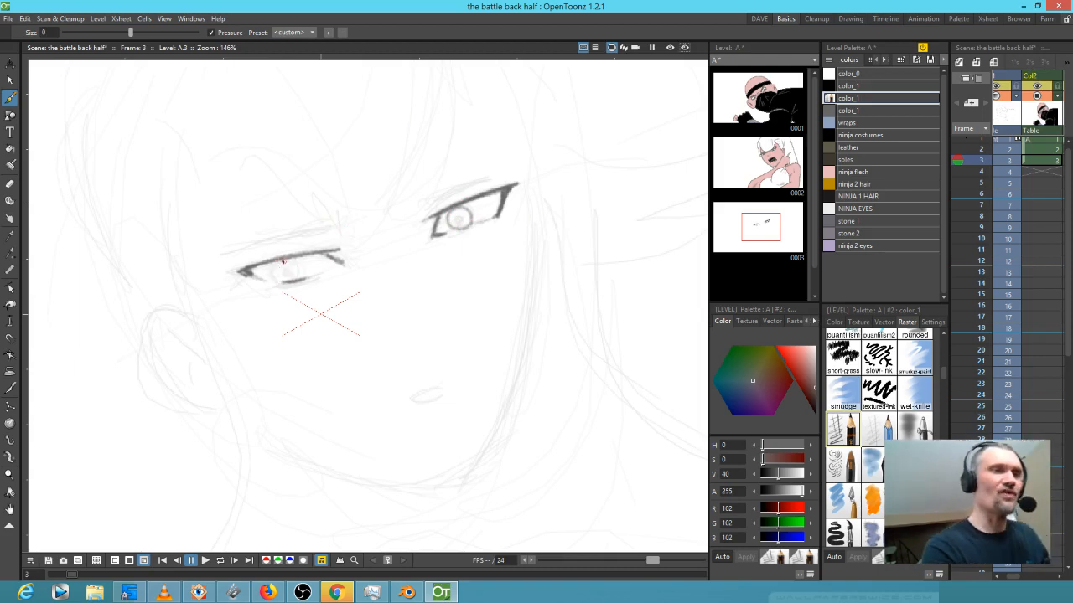
drag(281, 260, 274, 276)
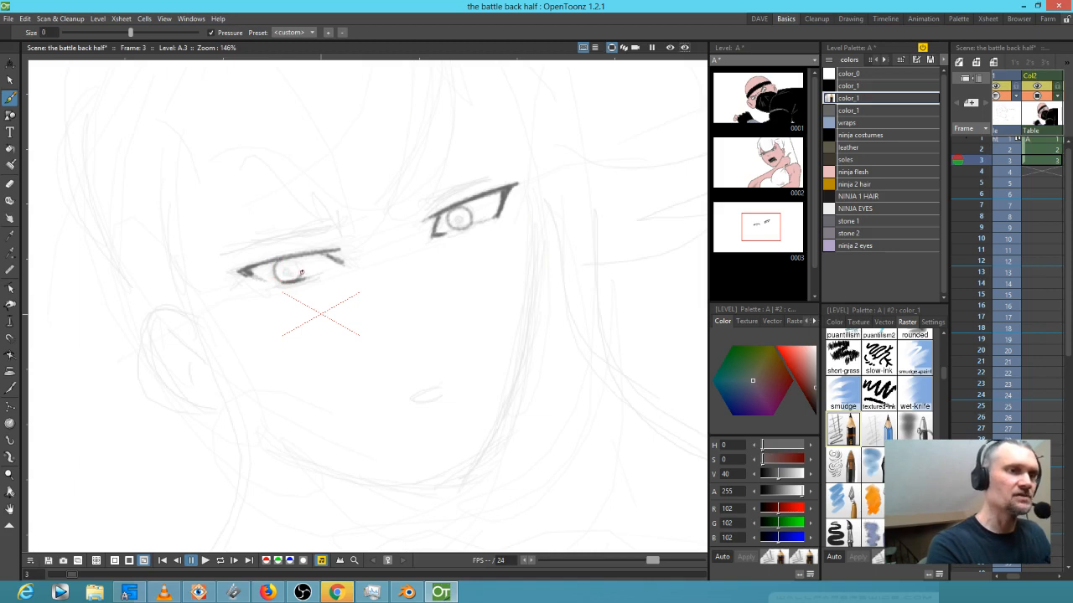
drag(288, 270, 292, 263)
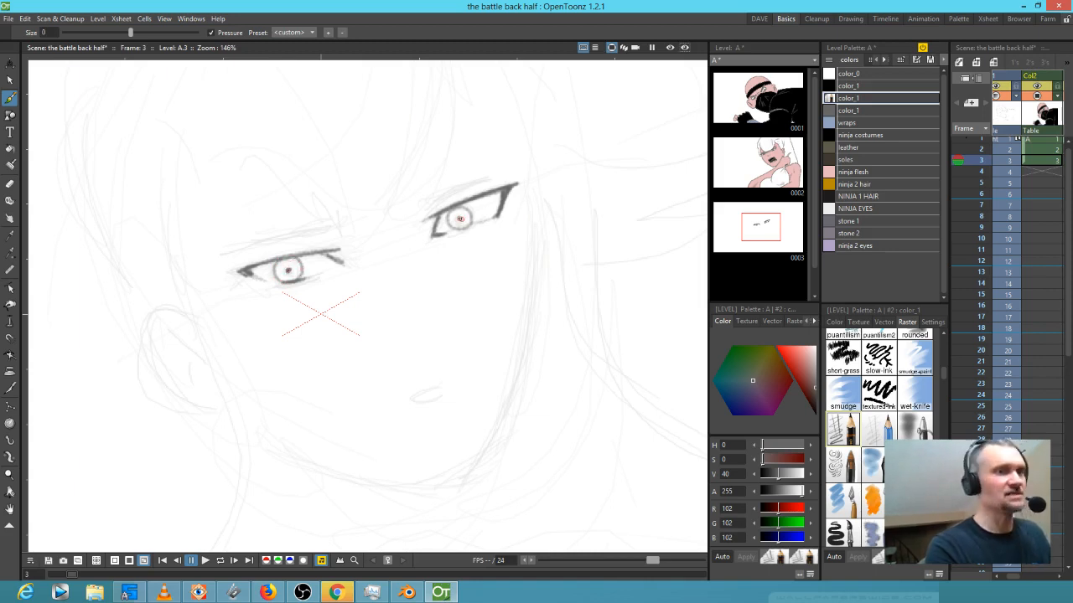
drag(454, 232, 480, 222)
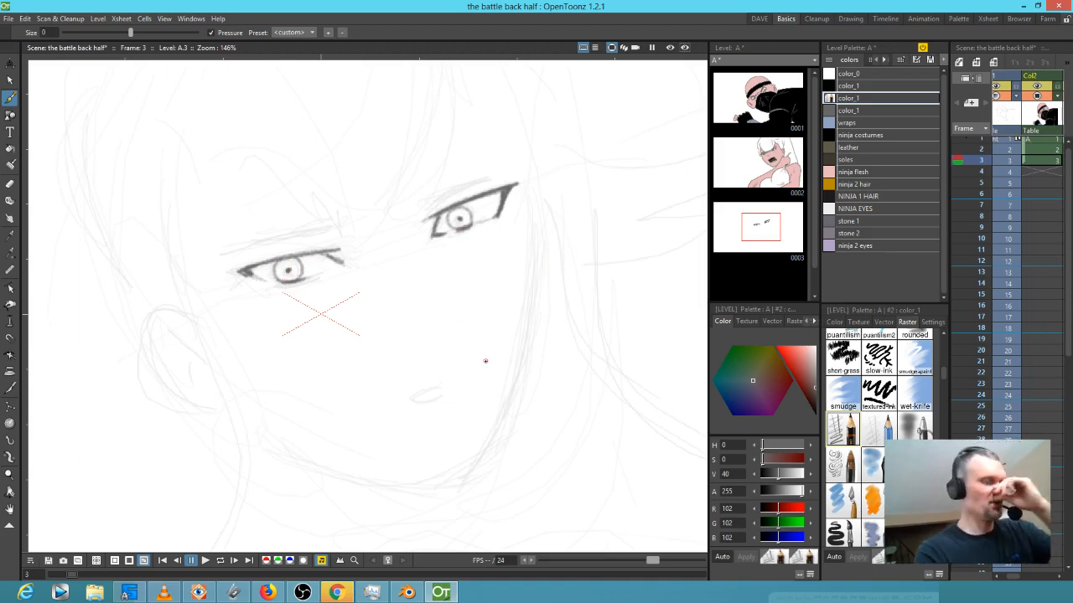
Draw the small open mouth, the far cheek contour and the jawline from below the ear to the chin
mouse_move(437, 389)
mouse_down()
mouse_move(414, 401)
mouse_move(429, 407)
mouse_move(437, 391)
mouse_move(423, 390)
mouse_move(413, 405)
mouse_move(435, 398)
mouse_up()
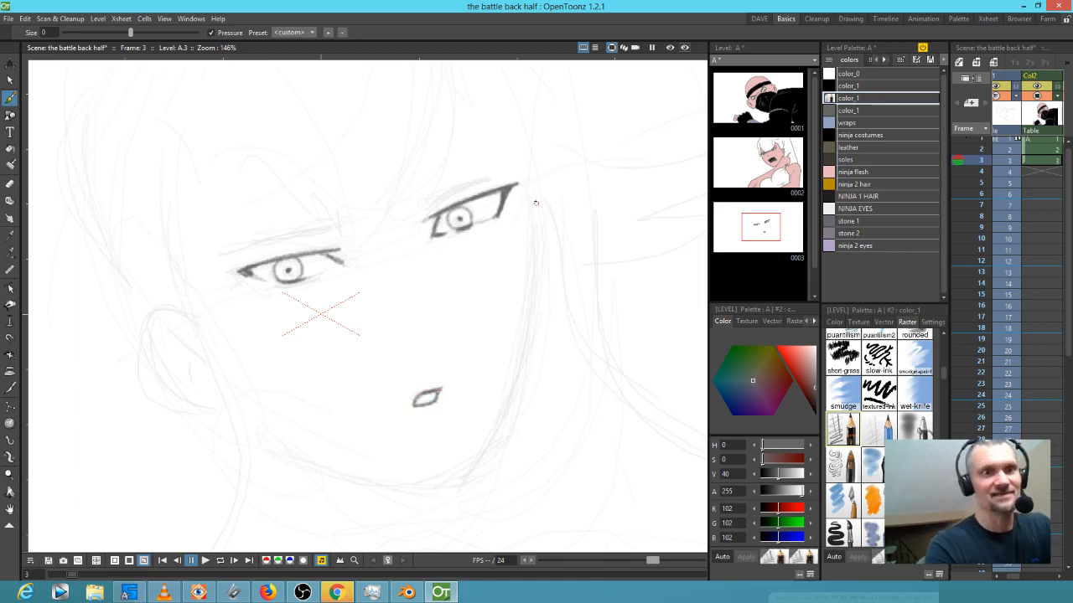
mouse_move(533, 200)
mouse_down()
mouse_move(541, 227)
mouse_move(523, 361)
mouse_move(466, 480)
mouse_up()
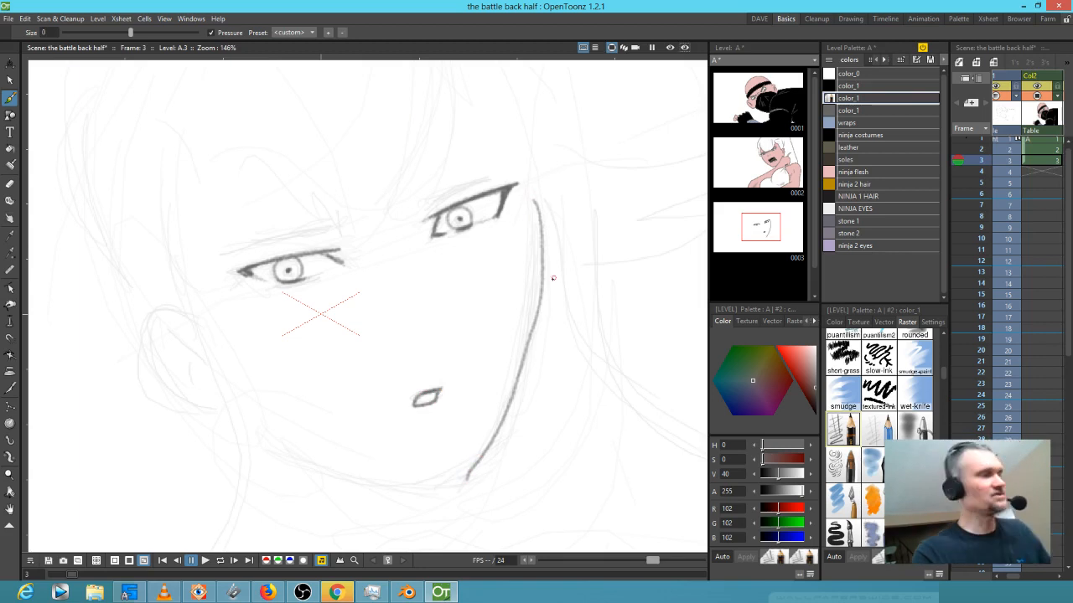
key(ctrl+z)
mouse_move(534, 201)
mouse_down()
mouse_move(539, 262)
mouse_move(467, 482)
mouse_up()
mouse_move(254, 409)
mouse_down()
mouse_move(334, 471)
mouse_move(420, 491)
mouse_move(465, 484)
mouse_up()
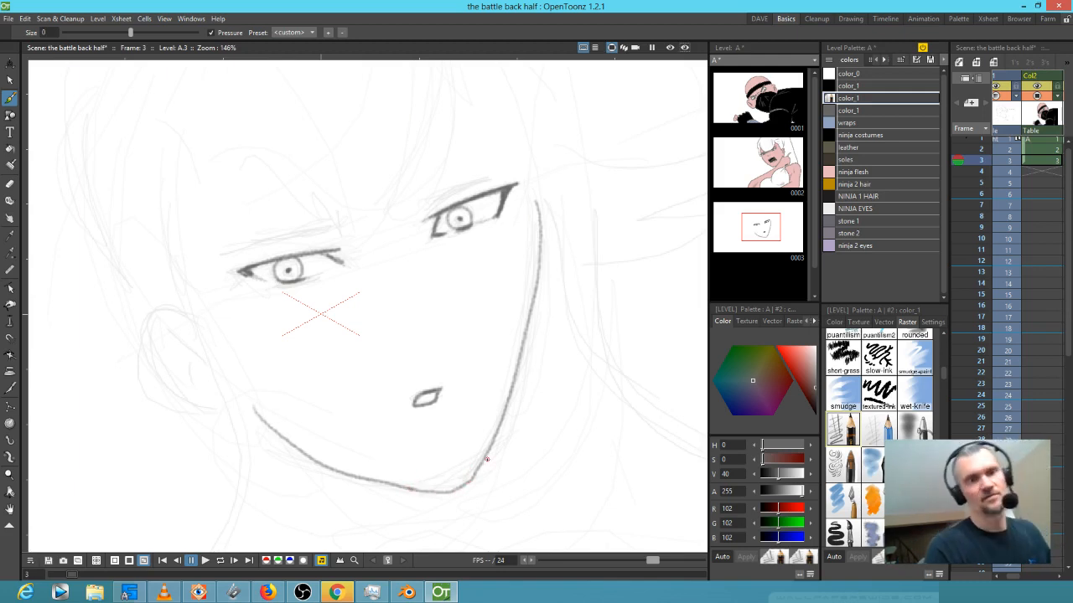
Erase the chin section of the jawline and redraw it as a sharper corner joined to the cheek contour
key(a)
mouse_move(419, 489)
mouse_down()
mouse_move(445, 495)
mouse_move(457, 489)
mouse_move(473, 456)
mouse_up()
key(b)
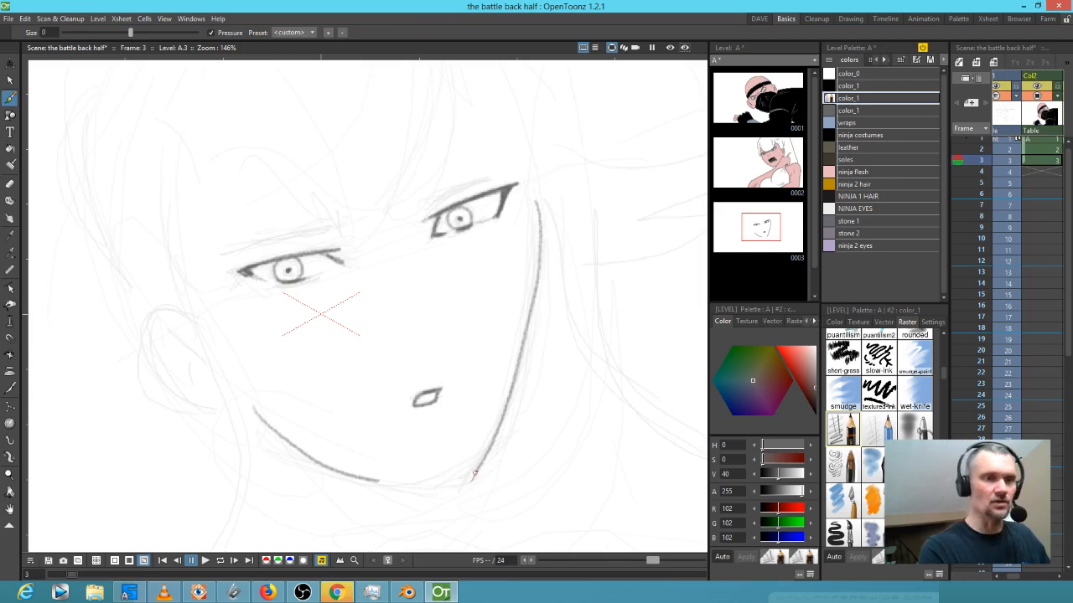
mouse_move(471, 475)
mouse_down()
mouse_move(458, 488)
mouse_move(403, 485)
mouse_up()
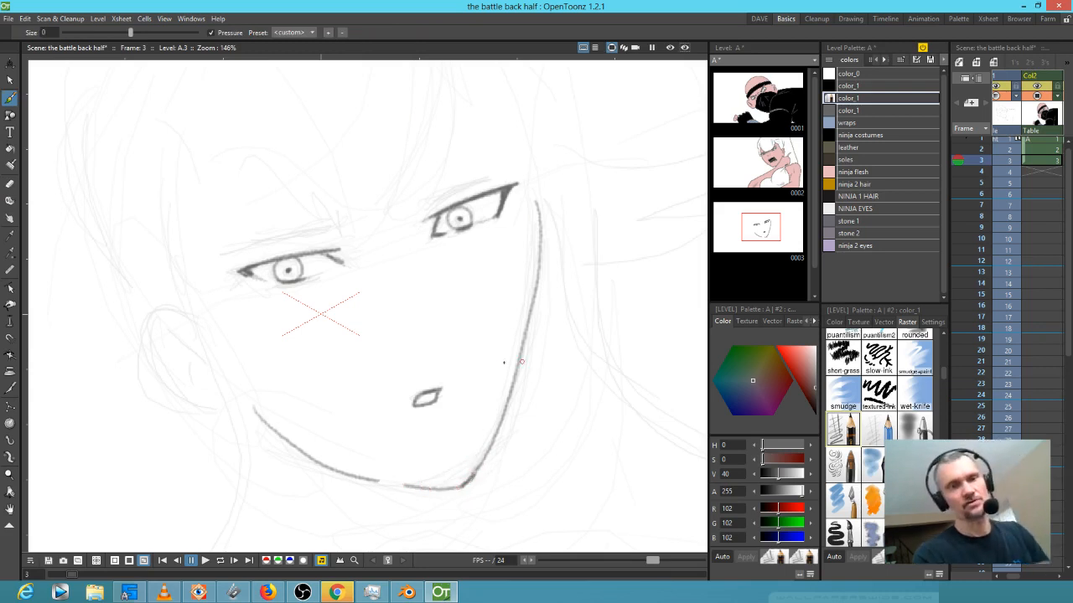
drag(474, 476, 504, 406)
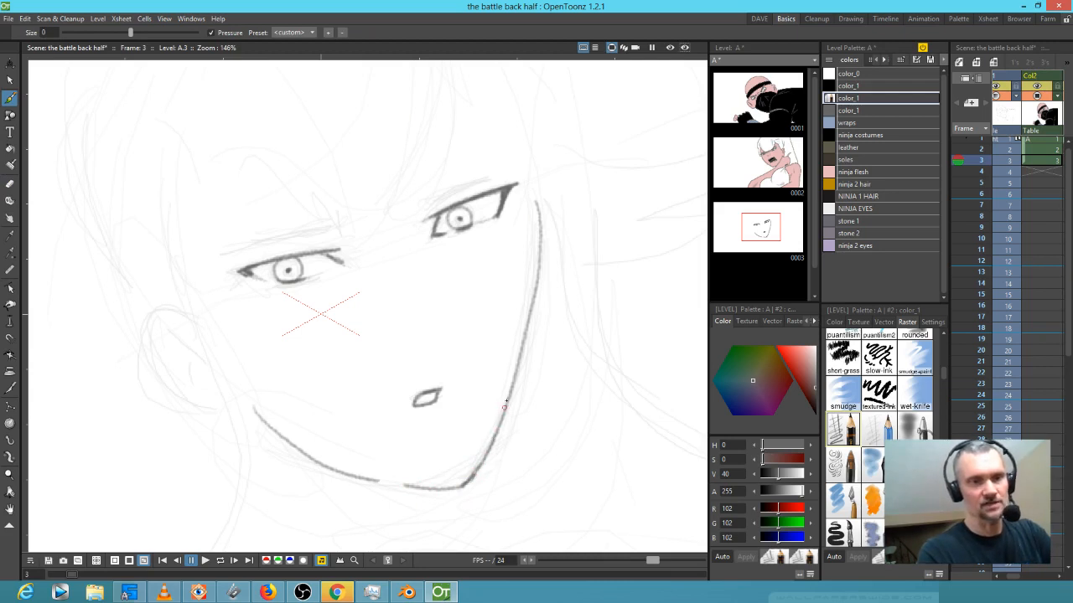
Draw the ear with its inner fold lines and the back neck line running down from it
mouse_move(201, 325)
mouse_down()
mouse_move(161, 309)
mouse_move(151, 336)
mouse_move(176, 392)
mouse_move(226, 403)
mouse_up()
mouse_move(165, 336)
mouse_down()
mouse_move(197, 352)
mouse_move(206, 375)
mouse_up()
mouse_move(520, 327)
mouse_down()
mouse_move(500, 396)
mouse_move(537, 315)
mouse_move(510, 314)
mouse_move(511, 232)
mouse_up()
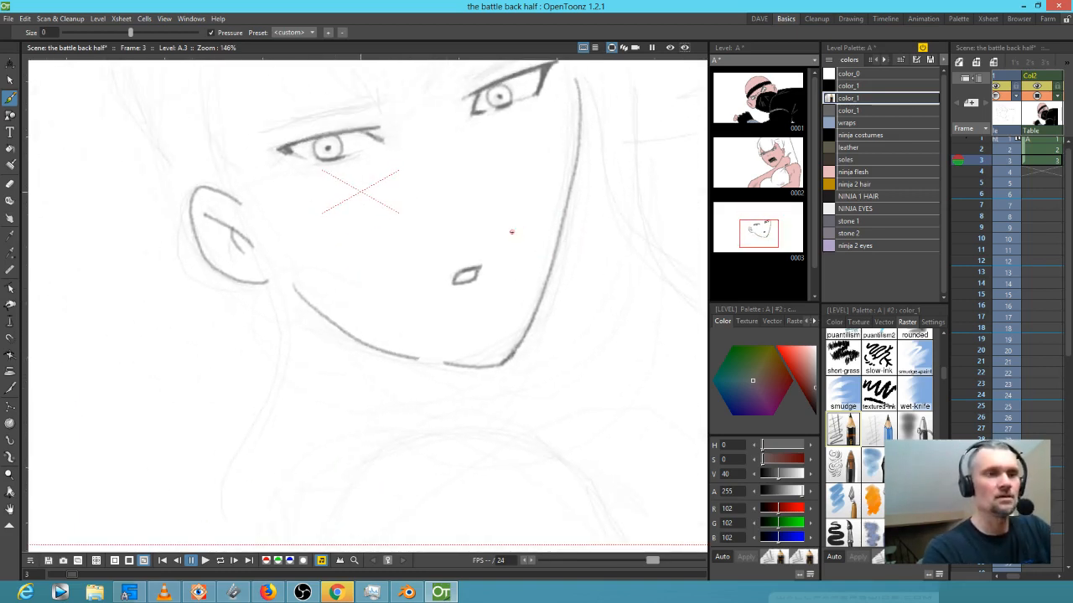
mouse_move(271, 288)
mouse_down()
mouse_move(278, 359)
mouse_move(249, 465)
mouse_up()
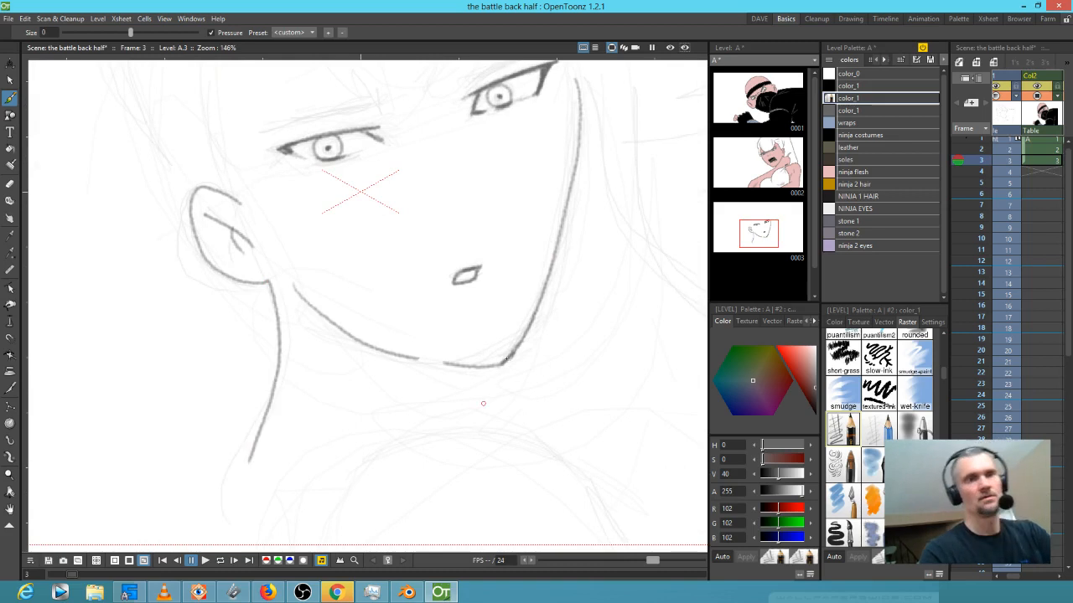
Draw the fringe with curved locks framing the forehead, short tips between the eyes and an outer lock above the far eye
drag(472, 405, 509, 339)
scroll(510, 339, down, 4)
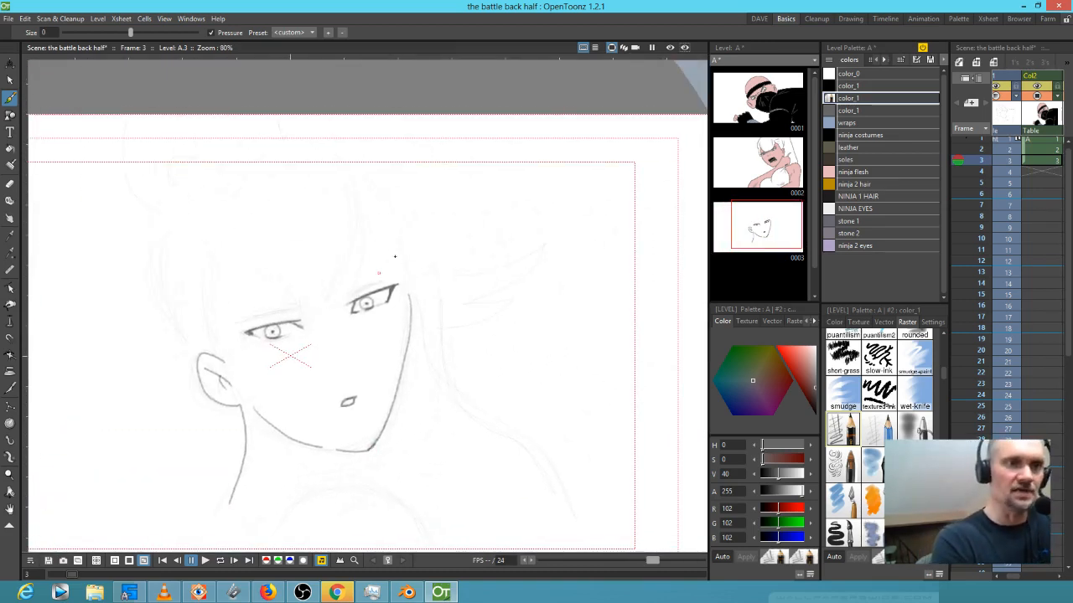
drag(369, 228, 346, 301)
mouse_move(367, 259)
mouse_down()
mouse_move(328, 321)
mouse_move(334, 306)
mouse_move(324, 319)
mouse_move(326, 300)
mouse_move(313, 299)
mouse_move(320, 284)
mouse_move(304, 305)
mouse_move(256, 305)
mouse_move(217, 244)
mouse_up()
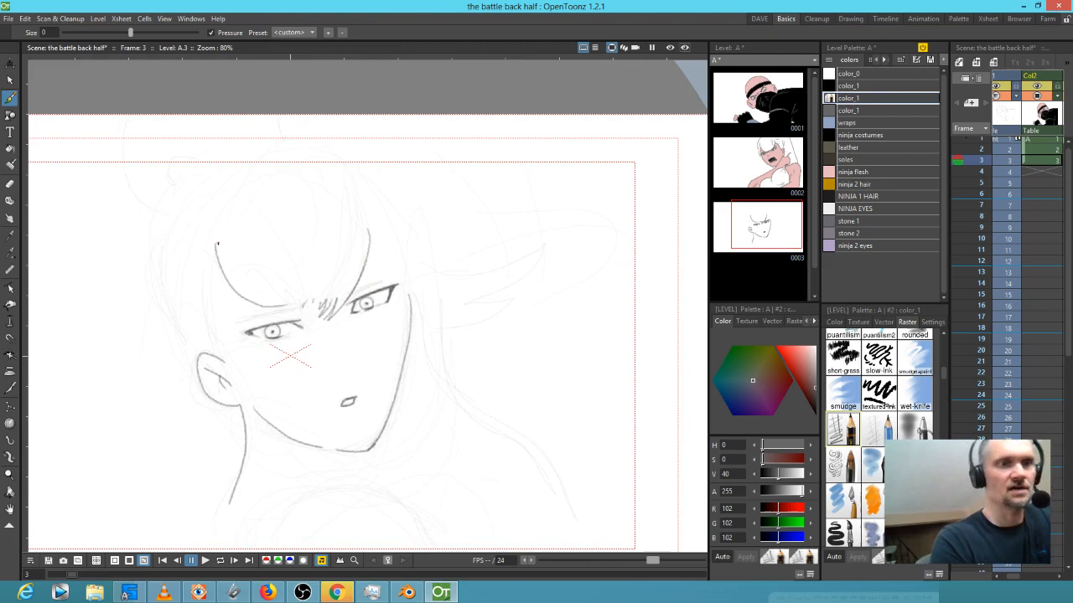
key(ctrl+z)
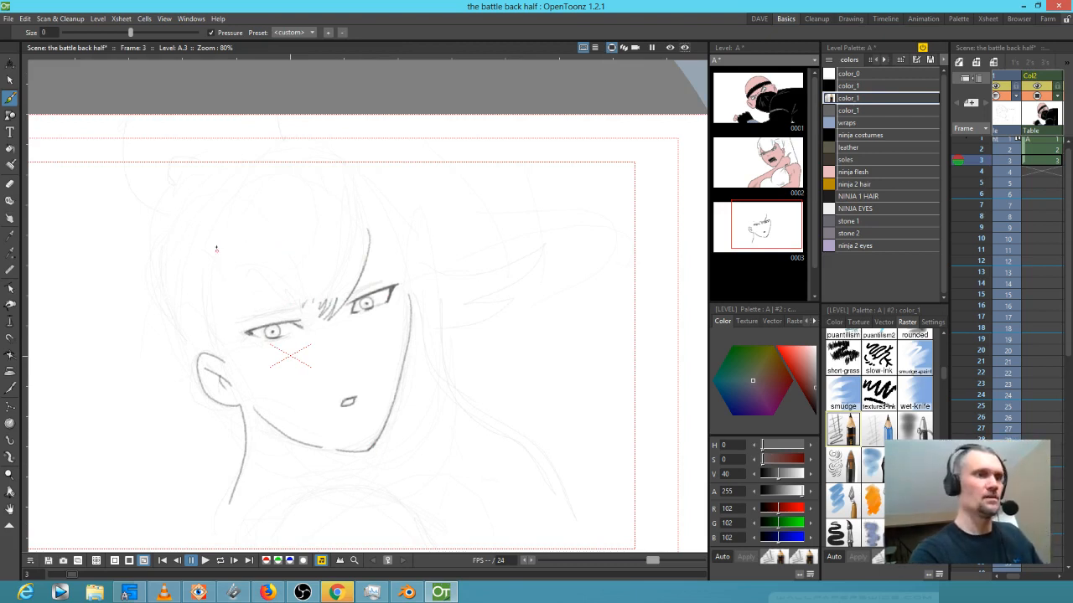
mouse_move(214, 244)
mouse_down()
mouse_move(277, 304)
mouse_move(216, 244)
mouse_move(280, 302)
mouse_move(313, 294)
mouse_move(245, 288)
mouse_move(282, 306)
mouse_up()
mouse_move(362, 189)
mouse_down()
mouse_move(369, 238)
mouse_move(375, 204)
mouse_up()
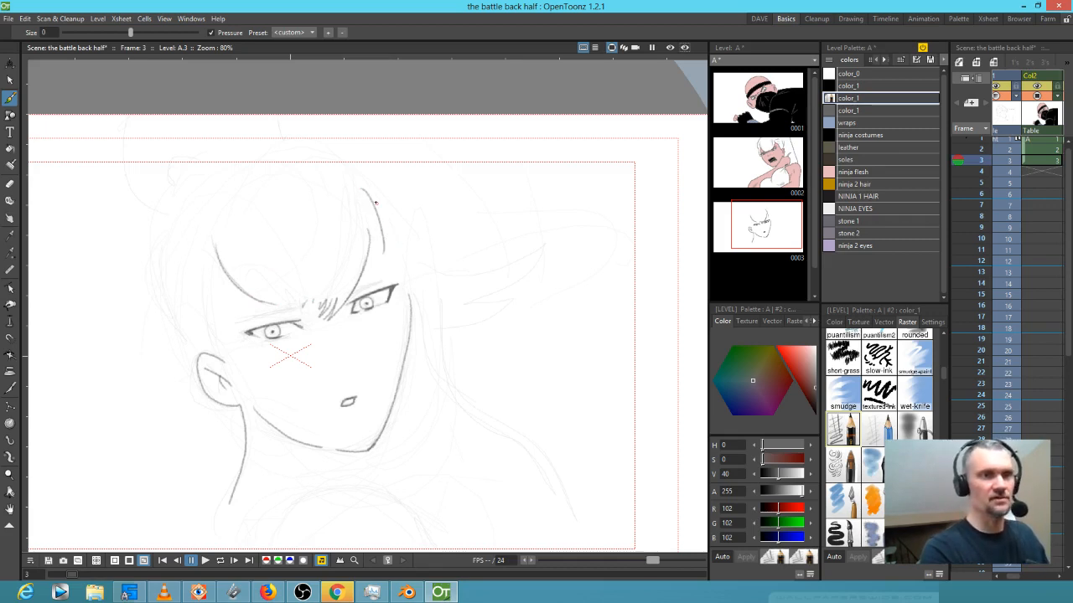
key(ctrl+z)
mouse_move(370, 197)
mouse_down()
mouse_move(381, 252)
mouse_move(373, 278)
mouse_move(367, 261)
mouse_up()
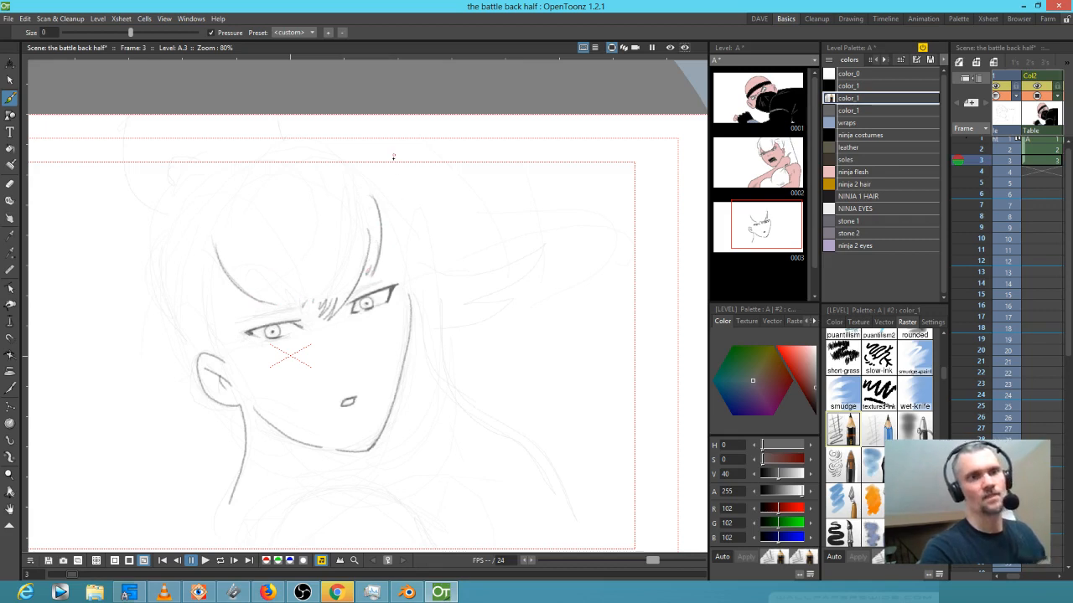
Draw the outer hair contour down to the ear and the sidelock running past the ear along the cheek
mouse_move(158, 216)
mouse_down()
mouse_move(163, 305)
mouse_move(178, 330)
mouse_up()
mouse_move(156, 252)
mouse_down()
mouse_move(193, 351)
mouse_move(175, 327)
mouse_move(201, 350)
mouse_up()
mouse_move(209, 255)
mouse_down()
mouse_move(223, 342)
mouse_move(256, 412)
mouse_up()
mouse_move(221, 357)
mouse_down()
mouse_move(228, 255)
mouse_move(251, 310)
mouse_move(243, 394)
mouse_up()
Draw the long hair strand sweeping from below the ear under the chin, ending in a jagged tip
mouse_move(396, 245)
mouse_down()
mouse_move(488, 165)
mouse_move(494, 185)
mouse_up()
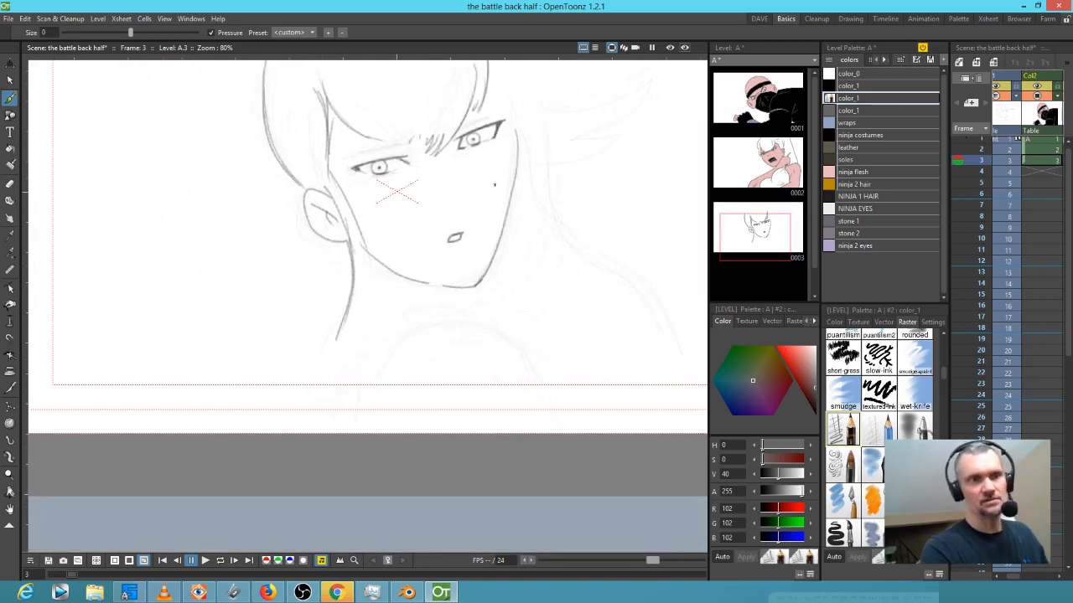
drag(486, 282, 468, 286)
mouse_move(331, 239)
mouse_down()
mouse_move(345, 274)
mouse_move(402, 316)
mouse_move(498, 346)
mouse_move(542, 371)
mouse_up()
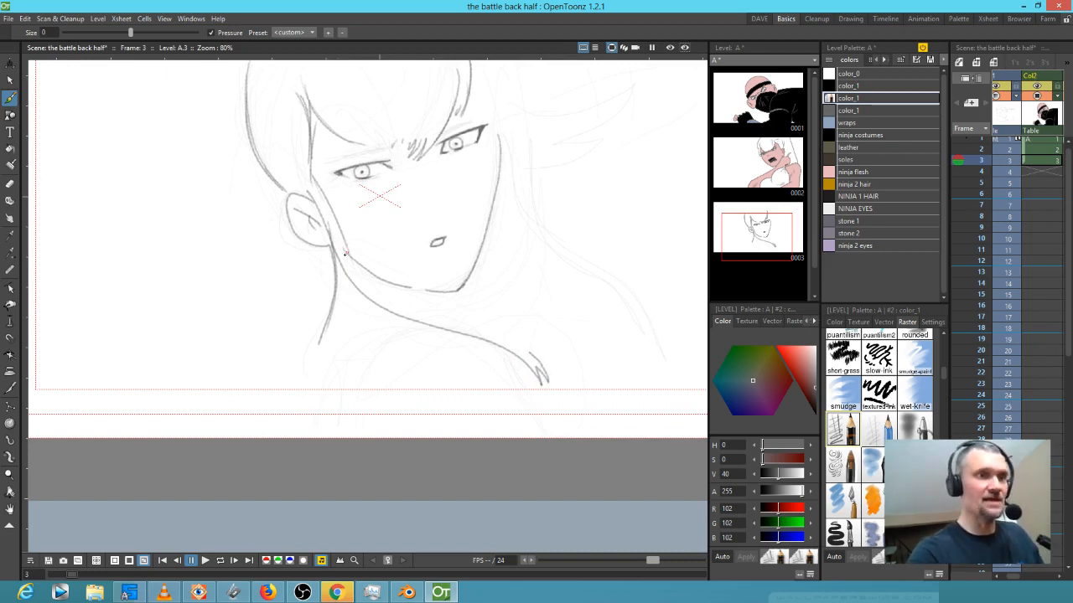
mouse_move(342, 243)
mouse_down()
mouse_move(416, 304)
mouse_move(396, 303)
mouse_move(471, 322)
mouse_move(447, 294)
mouse_move(463, 302)
mouse_move(438, 310)
mouse_move(531, 357)
mouse_up()
Try painting the hair area above the ear in the ninja flesh style with the Paint Brush tool
click(859, 172)
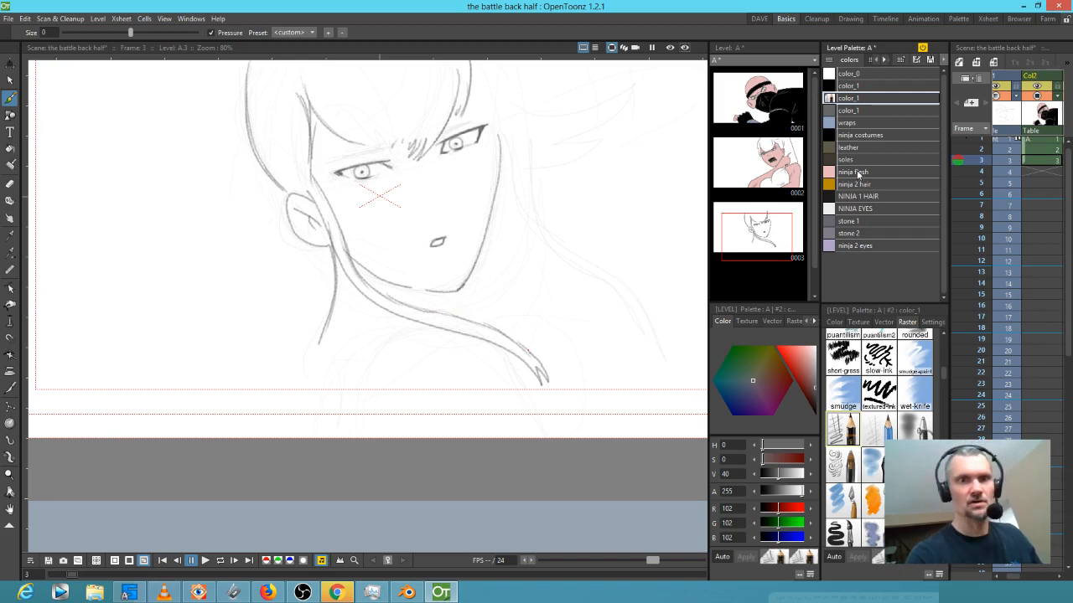
key(j)
mouse_move(294, 146)
mouse_down()
mouse_move(302, 172)
mouse_move(306, 104)
mouse_move(284, 95)
mouse_move(276, 147)
mouse_move(283, 117)
mouse_up()
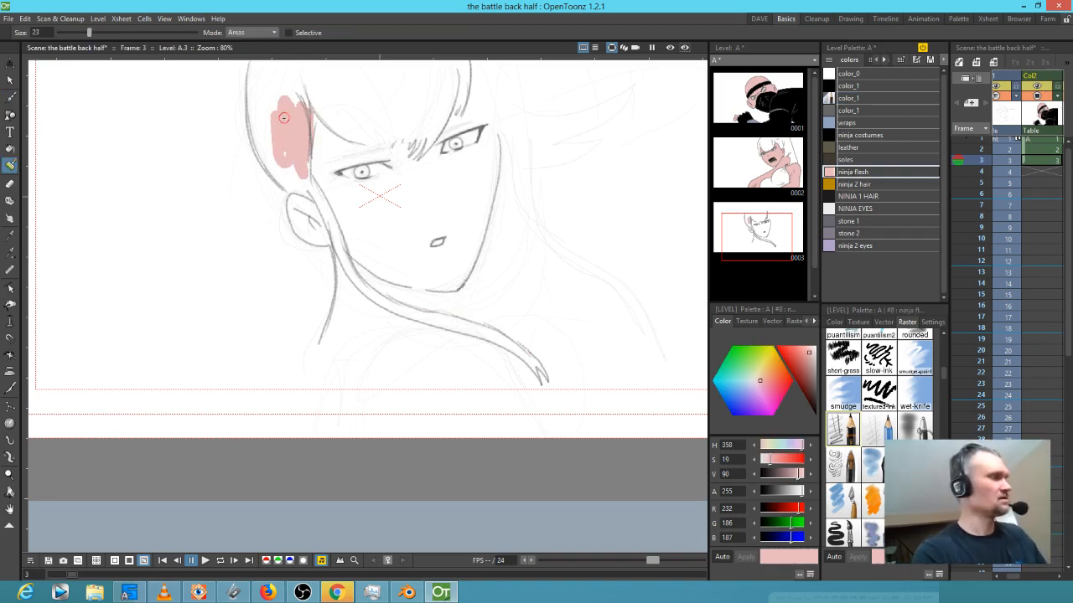
key(ctrl+z)
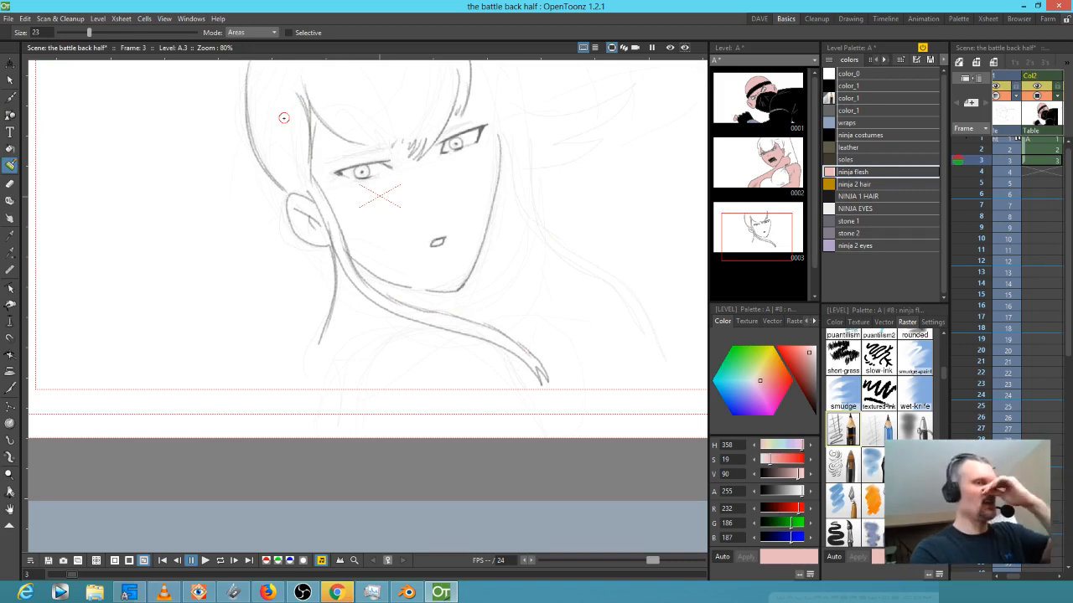
With the pencil-brush color_1 style, draw the head's top contour, the small hair bump and the long strand on the face's far side
drag(448, 210, 471, 349)
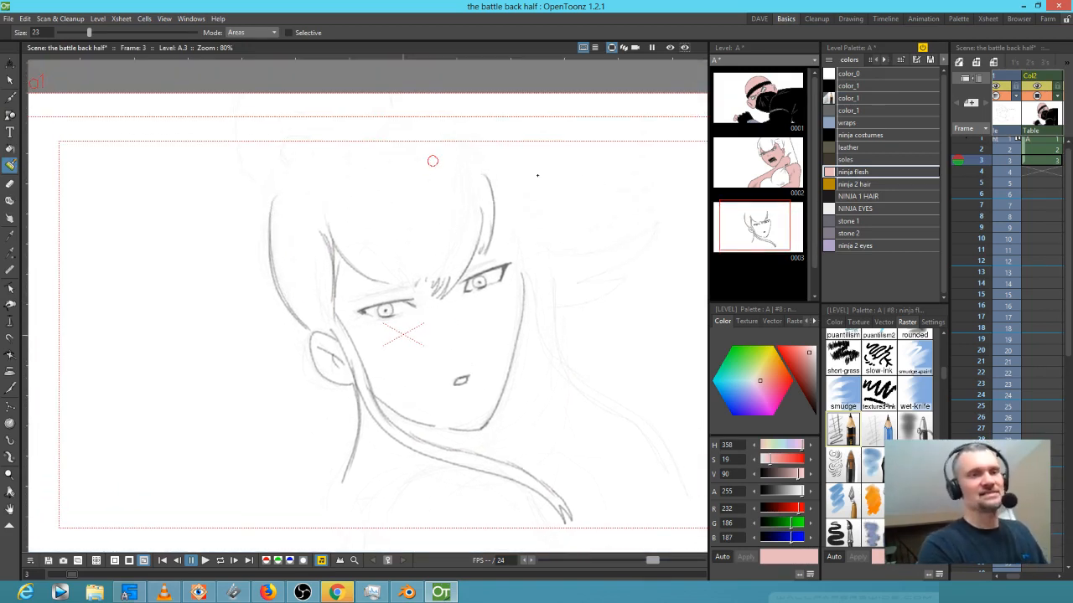
click(848, 100)
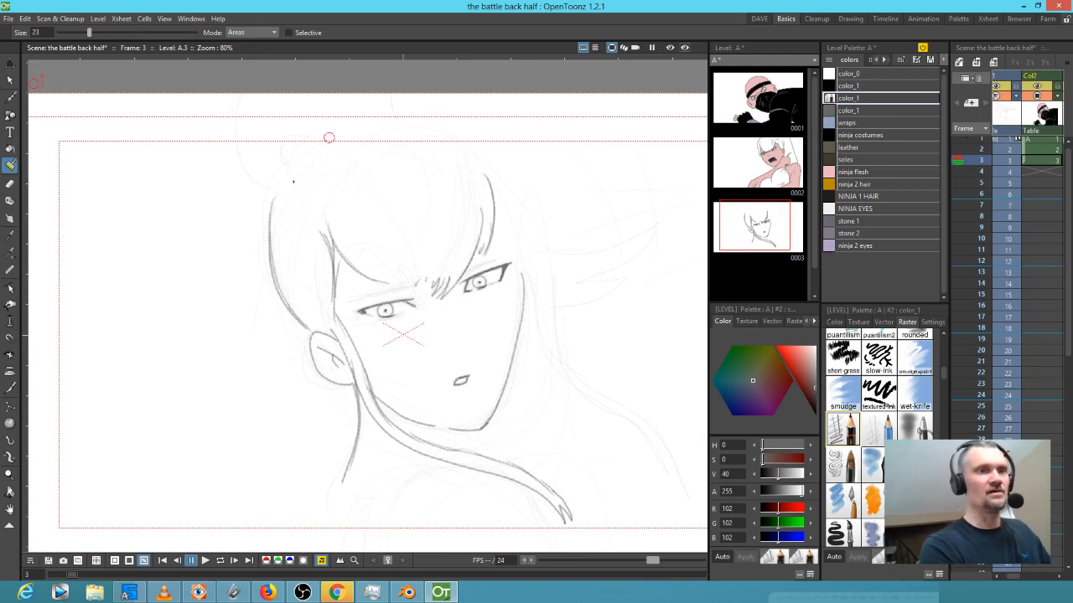
key(b)
drag(273, 203, 276, 191)
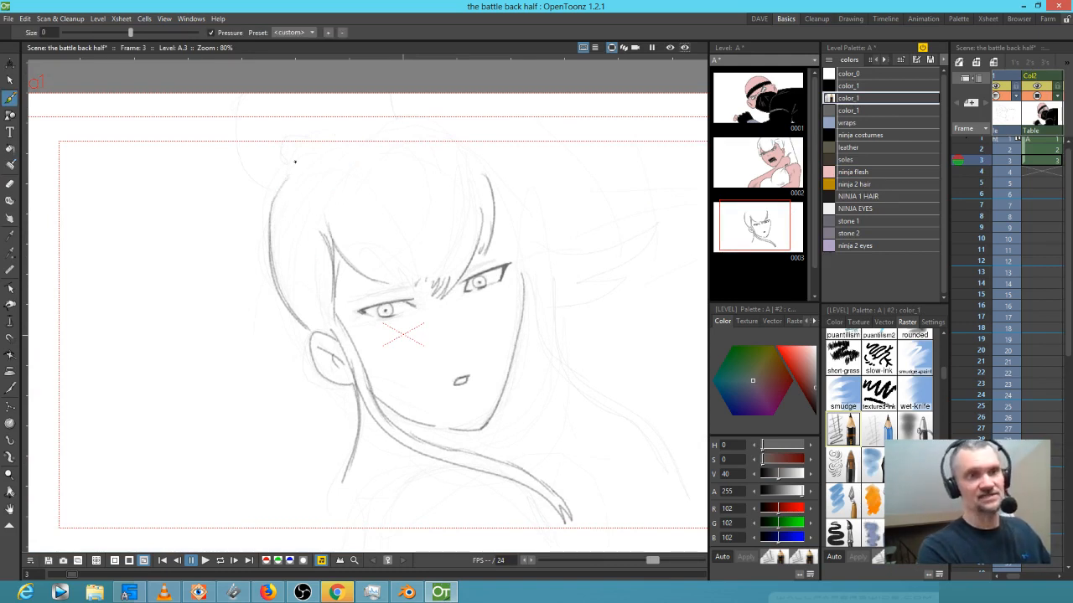
mouse_move(327, 139)
mouse_down()
mouse_move(309, 153)
mouse_move(365, 119)
mouse_move(357, 114)
mouse_up()
drag(322, 126, 315, 147)
mouse_move(387, 112)
mouse_down()
mouse_move(443, 124)
mouse_move(479, 150)
mouse_move(521, 213)
mouse_move(552, 333)
mouse_move(641, 446)
mouse_move(667, 421)
mouse_move(656, 460)
mouse_up()
mouse_move(526, 277)
mouse_down()
mouse_move(582, 431)
mouse_move(612, 465)
mouse_move(658, 455)
mouse_up()
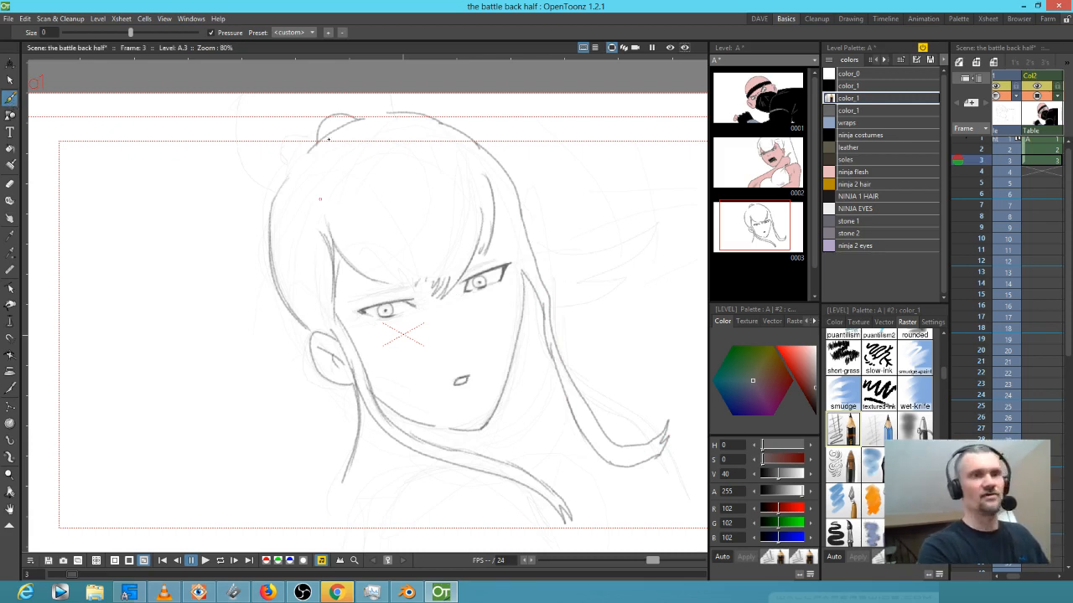
Erase the upper section of the far-side hair strand and redraw both of its edges as smooth parallel lines
click(10, 166)
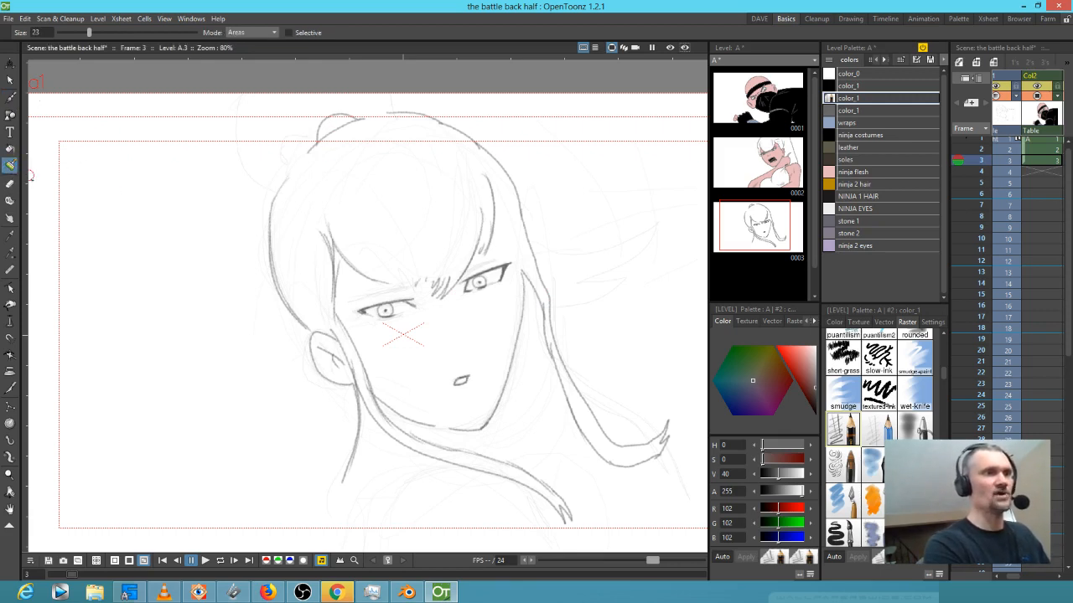
click(10, 98)
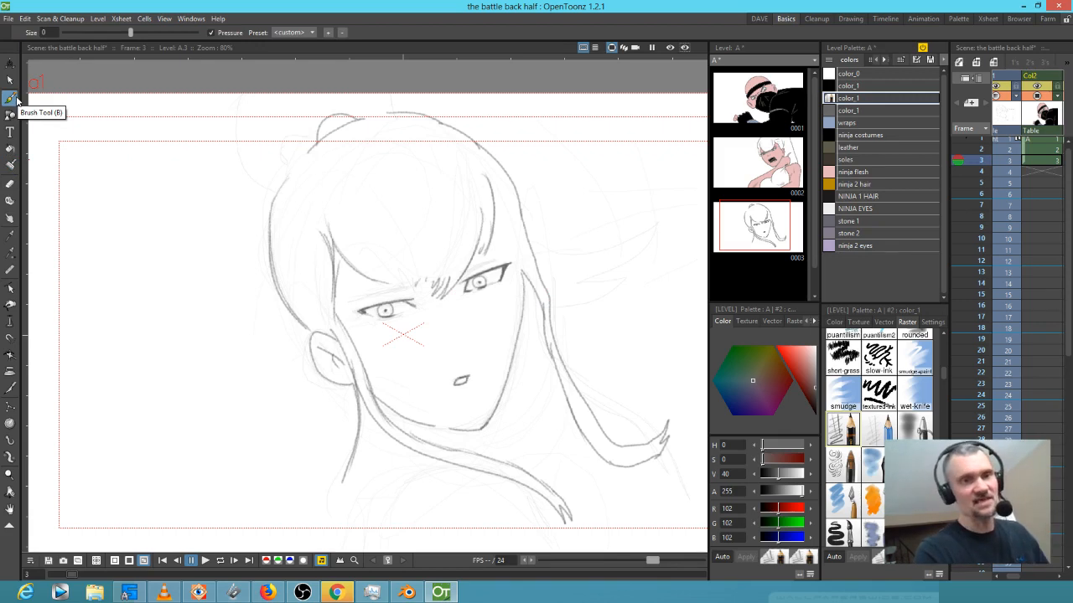
key(a)
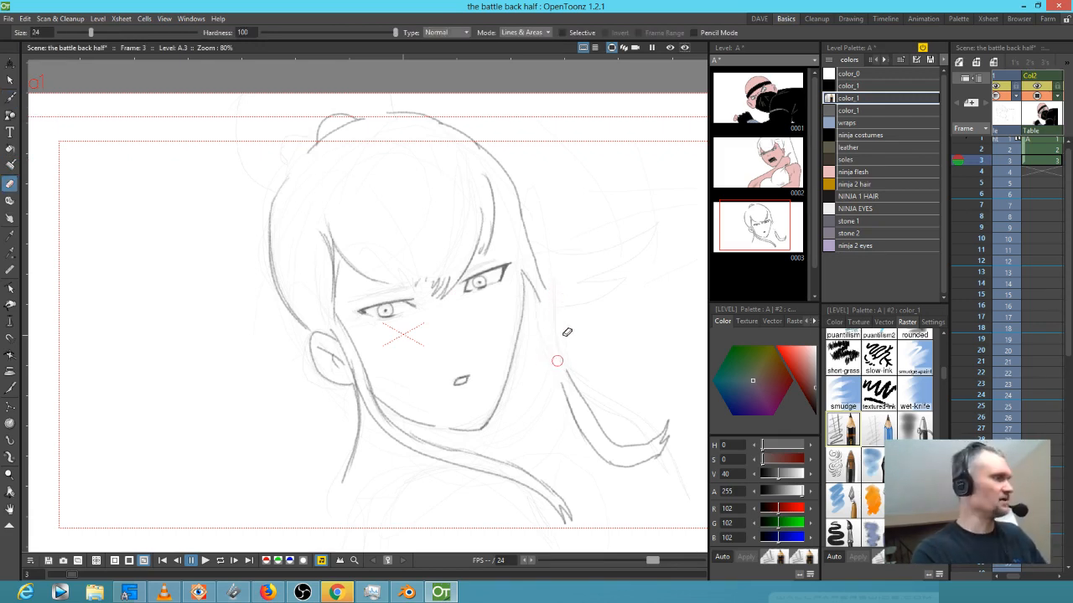
key(b)
drag(543, 285, 566, 362)
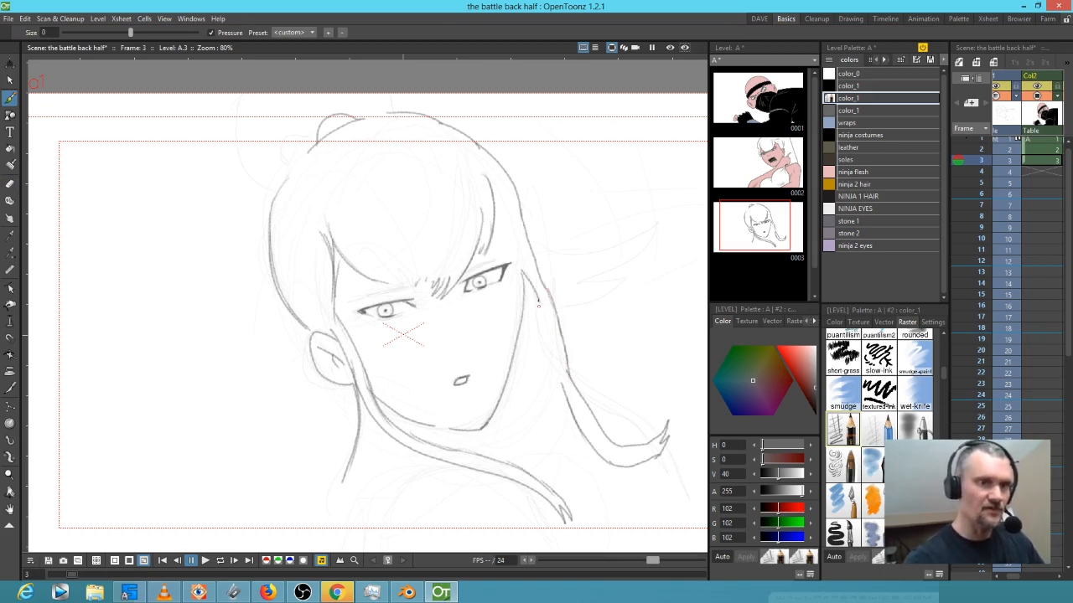
drag(537, 293, 562, 385)
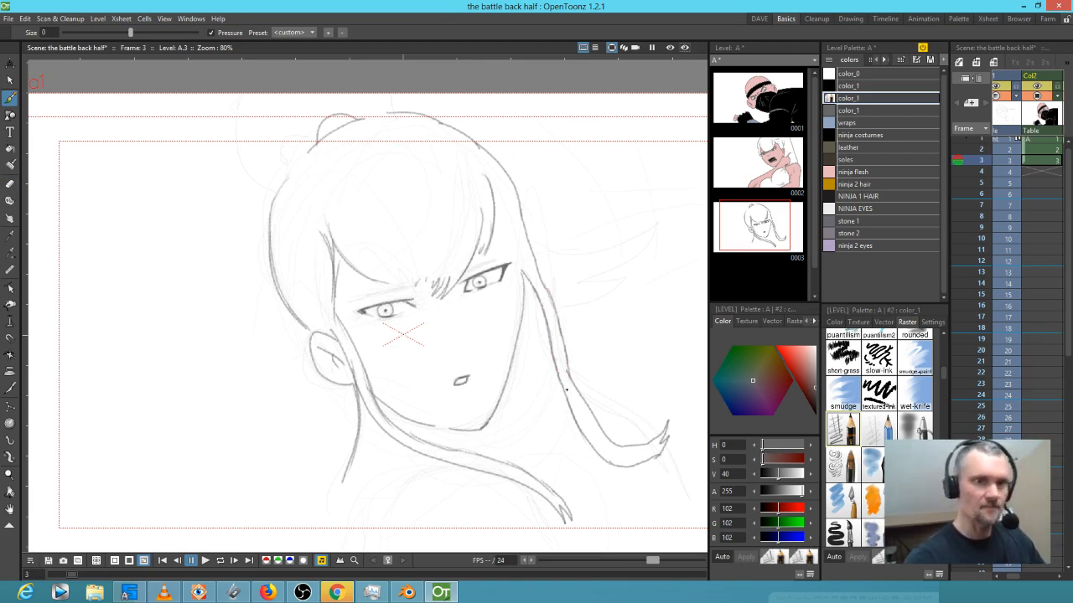
Draw thick, angry eyebrows slanting down toward the nose above both eyes
drag(505, 328, 478, 323)
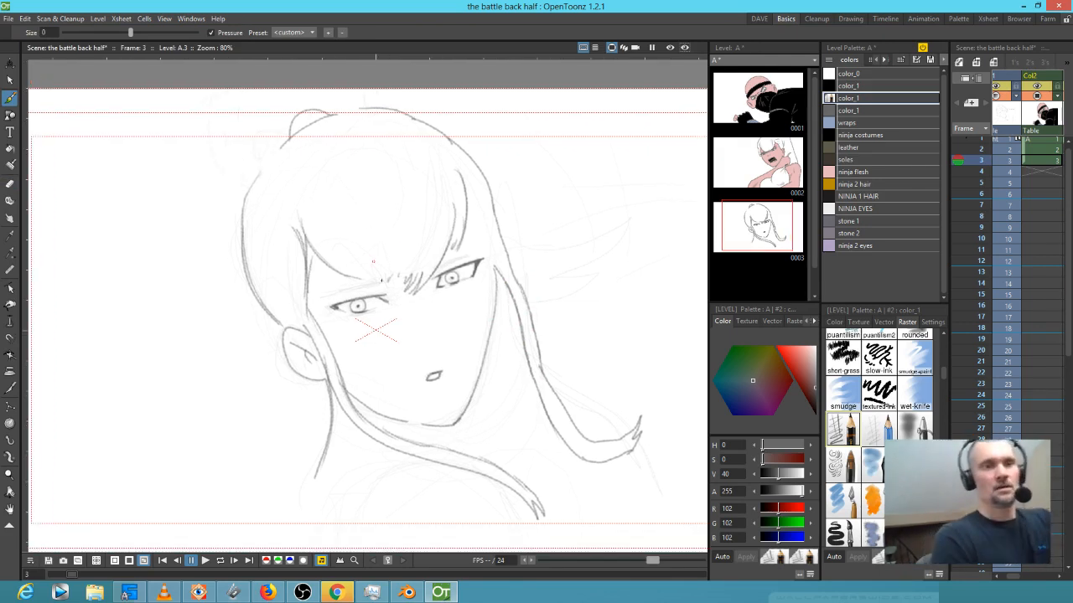
mouse_move(330, 292)
mouse_down()
mouse_move(387, 292)
mouse_move(320, 294)
mouse_up()
drag(435, 276, 478, 244)
mouse_move(457, 282)
mouse_down()
mouse_move(472, 276)
mouse_move(469, 227)
mouse_up()
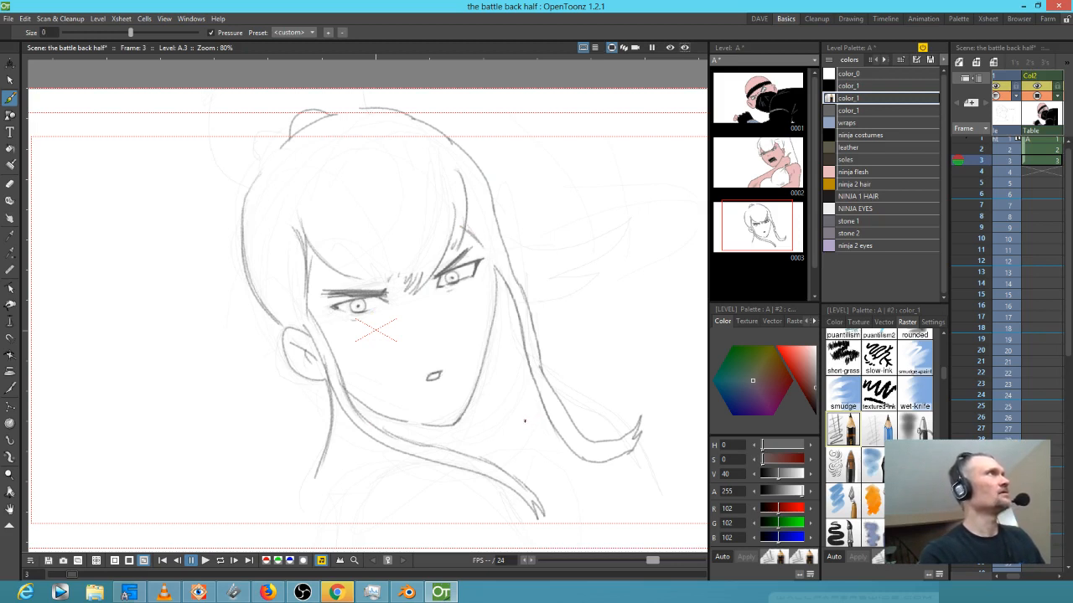
Draw the neck and back contour down to the frame edge, the rounded near shoulder, and the two curved lines running down from it
mouse_move(567, 376)
mouse_down()
mouse_move(579, 242)
mouse_move(605, 184)
mouse_up()
drag(353, 276, 343, 413)
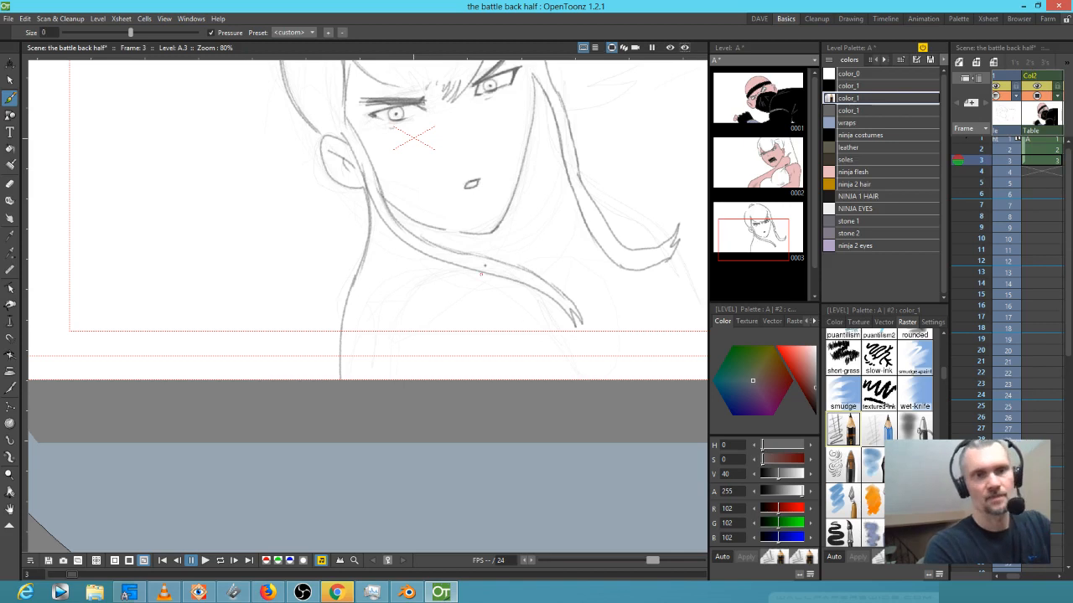
mouse_move(420, 288)
mouse_down()
mouse_move(489, 277)
mouse_move(556, 384)
mouse_up()
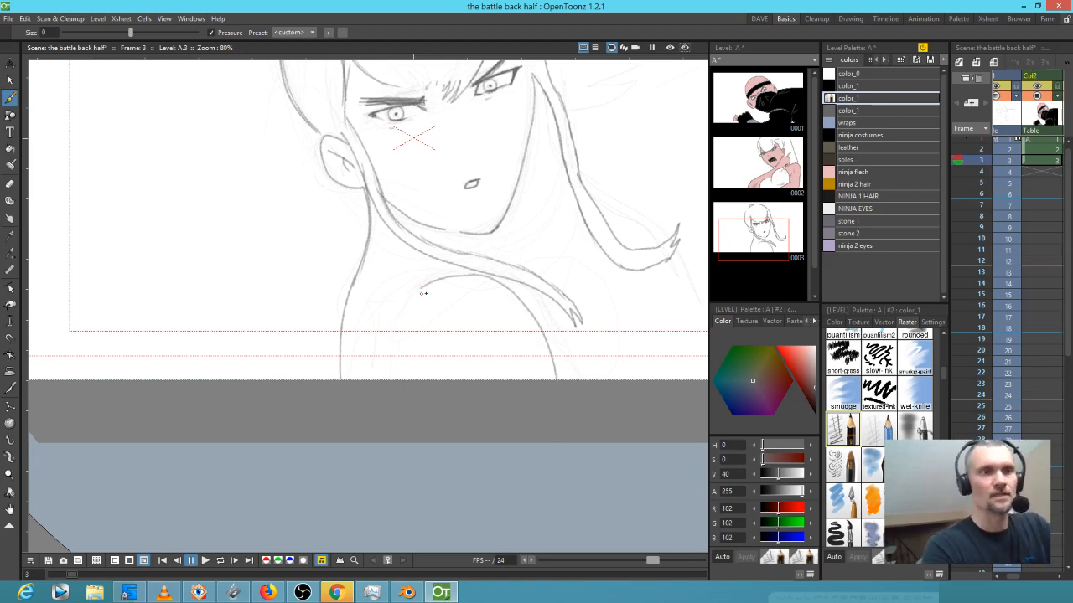
mouse_move(424, 287)
mouse_down()
mouse_move(407, 310)
mouse_move(396, 382)
mouse_up()
mouse_move(468, 275)
mouse_down()
mouse_move(441, 277)
mouse_move(388, 331)
mouse_move(364, 385)
mouse_up()
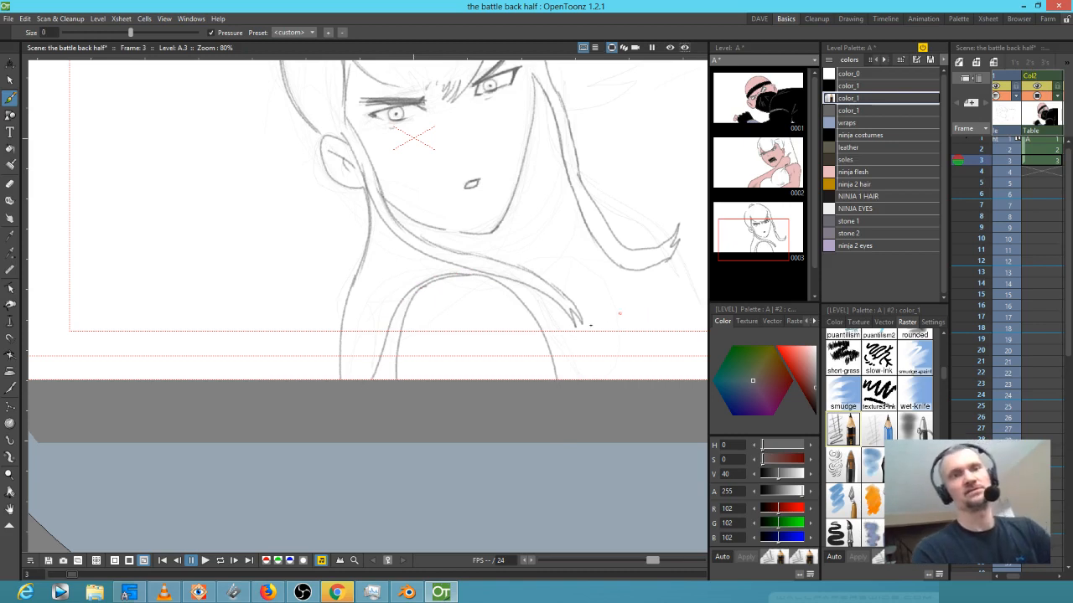
Draw the short neck line below the chin and the far shoulder line sloping from the strand's tip to the frame edge
drag(608, 317, 469, 313)
drag(345, 280, 349, 298)
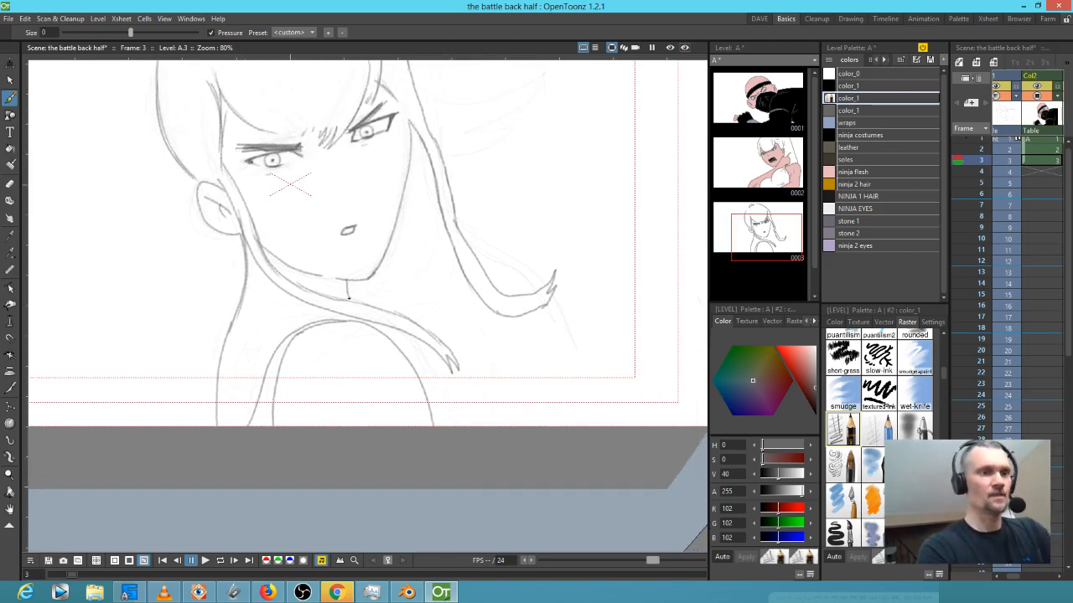
drag(456, 365, 497, 450)
Draw both sides of the hair bun above the head and the jagged back hair flowing from the head to the chin
scroll(501, 419, up, 5)
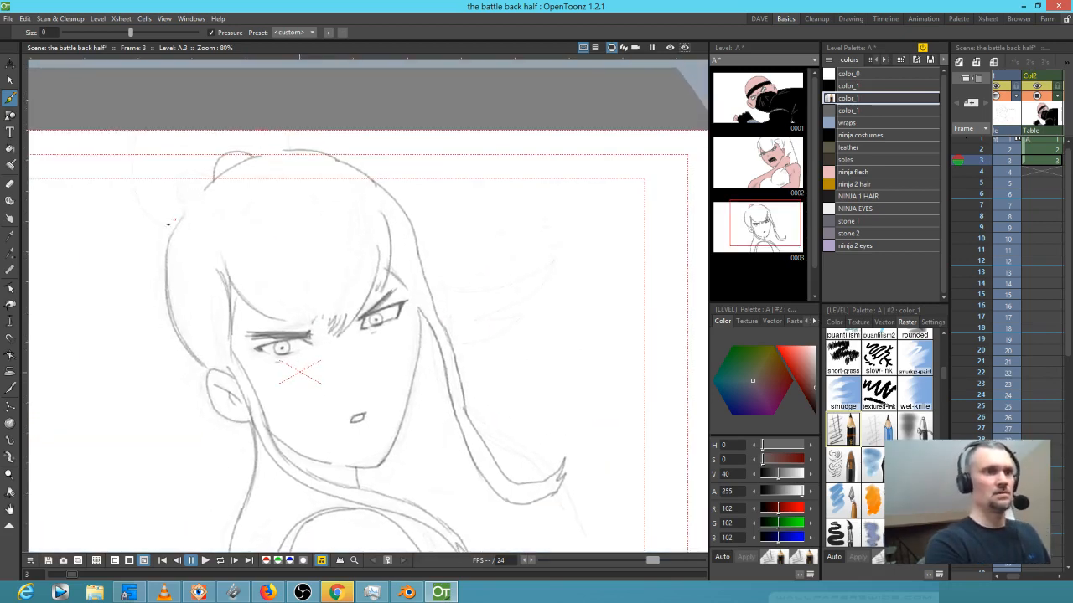
mouse_move(168, 238)
mouse_down()
mouse_move(142, 172)
mouse_move(150, 130)
mouse_up()
drag(347, 133, 368, 176)
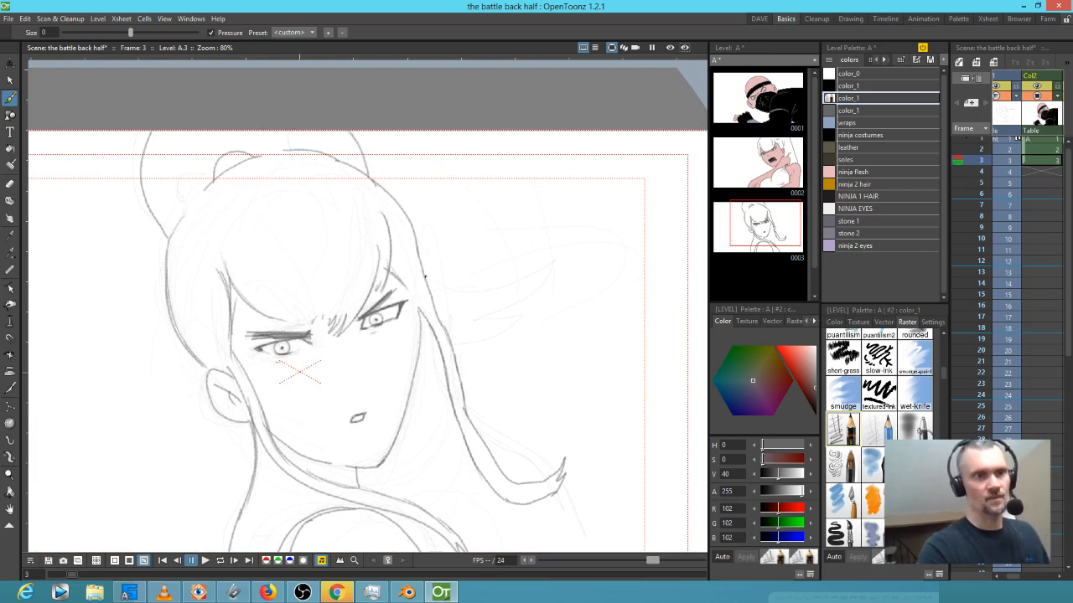
mouse_move(423, 277)
mouse_down()
mouse_move(528, 359)
mouse_move(517, 436)
mouse_move(436, 465)
mouse_move(444, 483)
mouse_move(379, 465)
mouse_up()
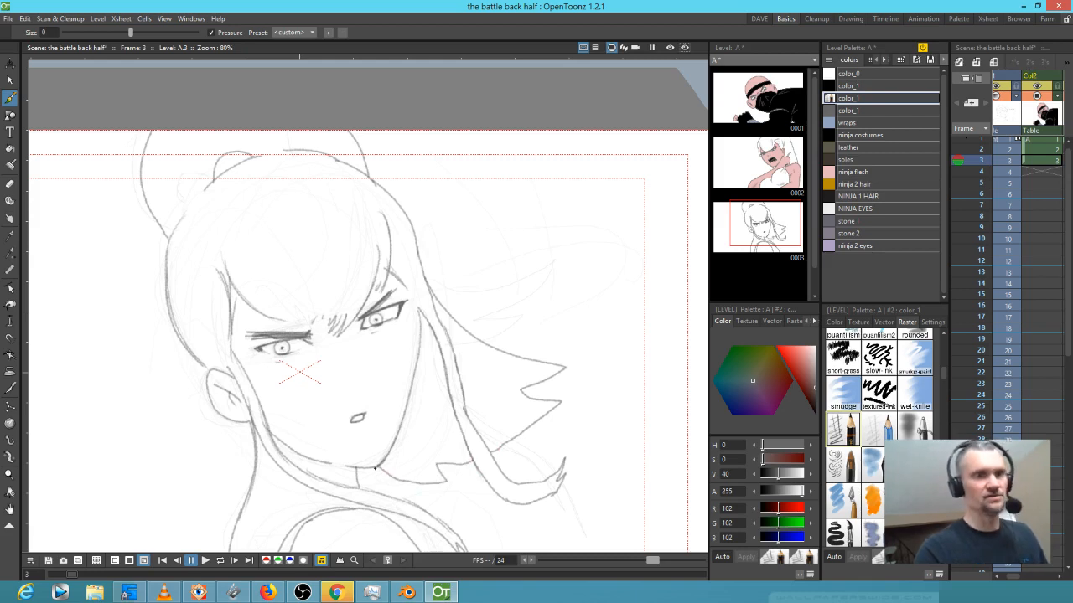
Inspect the lines and enclosed areas of frame 3 with the Transparency Check display, and restore the normal display
key(t)
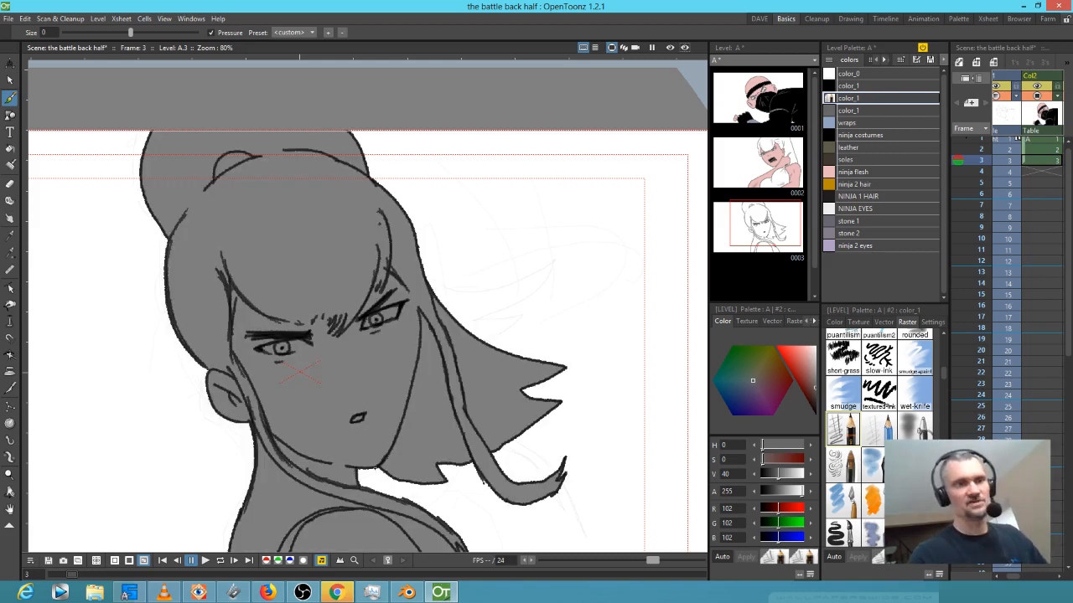
scroll(421, 403, down, 2)
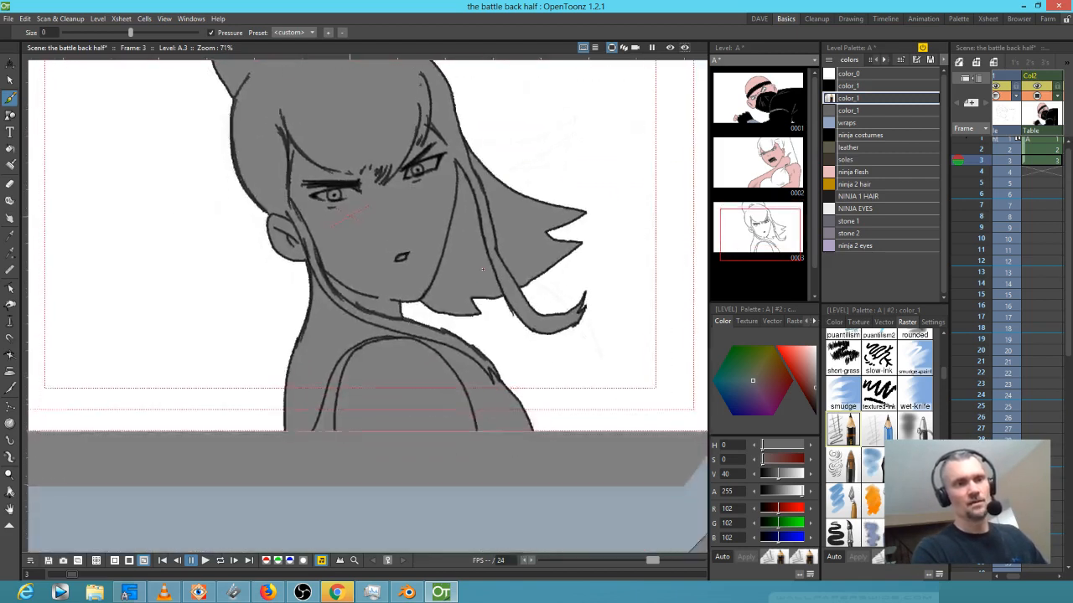
scroll(459, 346, up, 1)
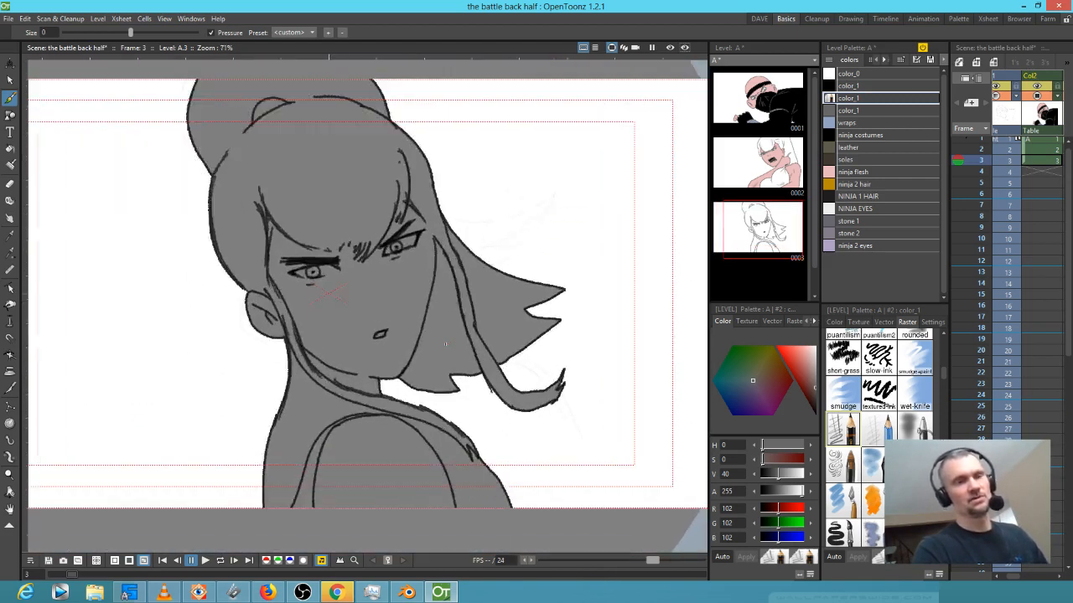
key(t)
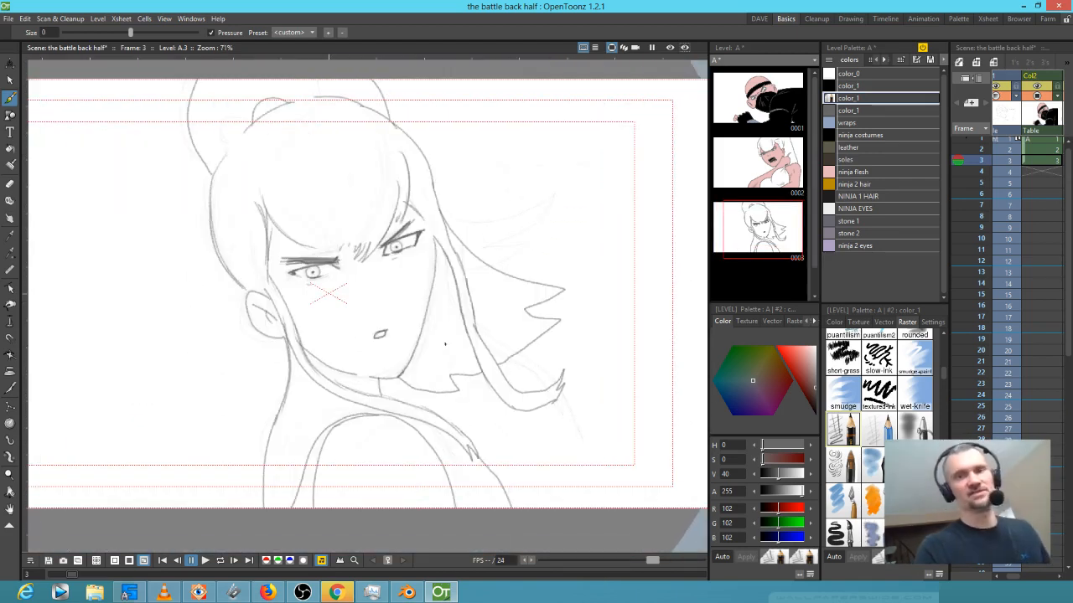
Start a new drawing on frame 4 of Col2 and trace the long slanted sword blade with narrow tapering pencil lines
click(1036, 172)
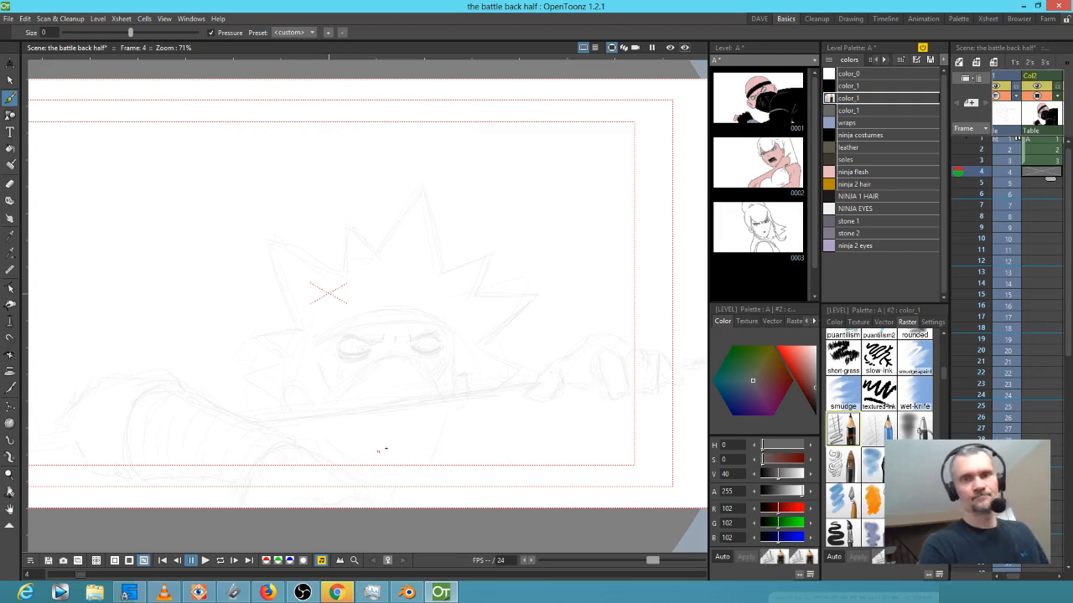
click(284, 424)
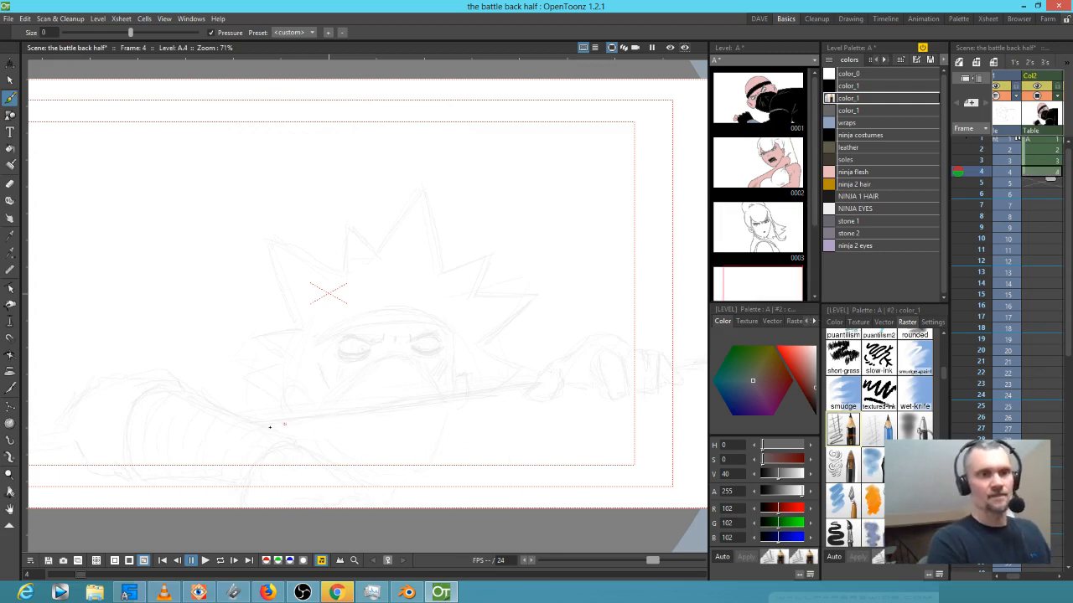
drag(258, 424, 502, 388)
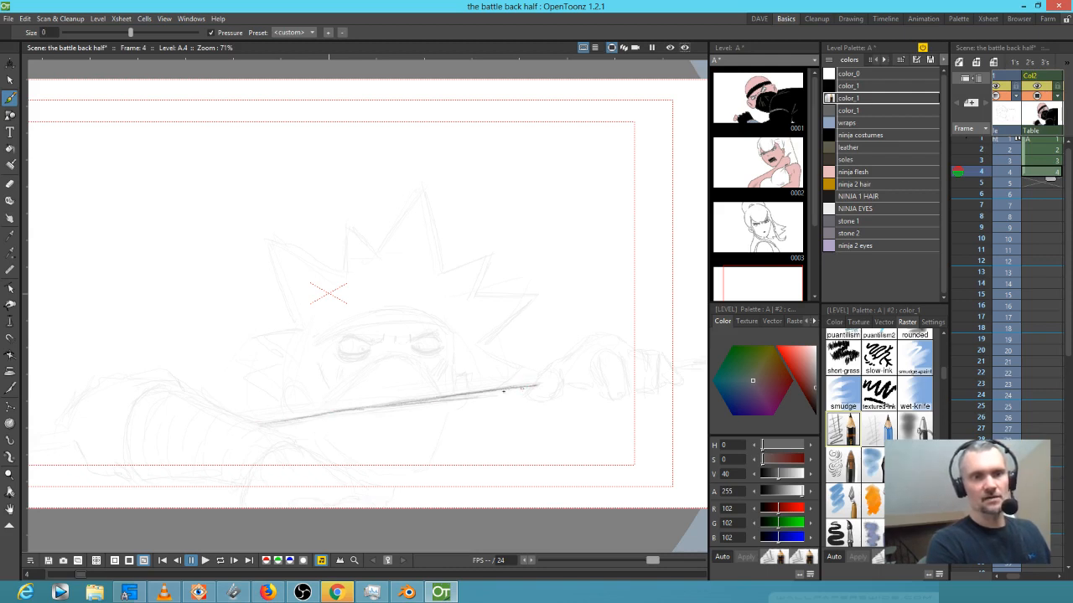
drag(435, 403, 249, 429)
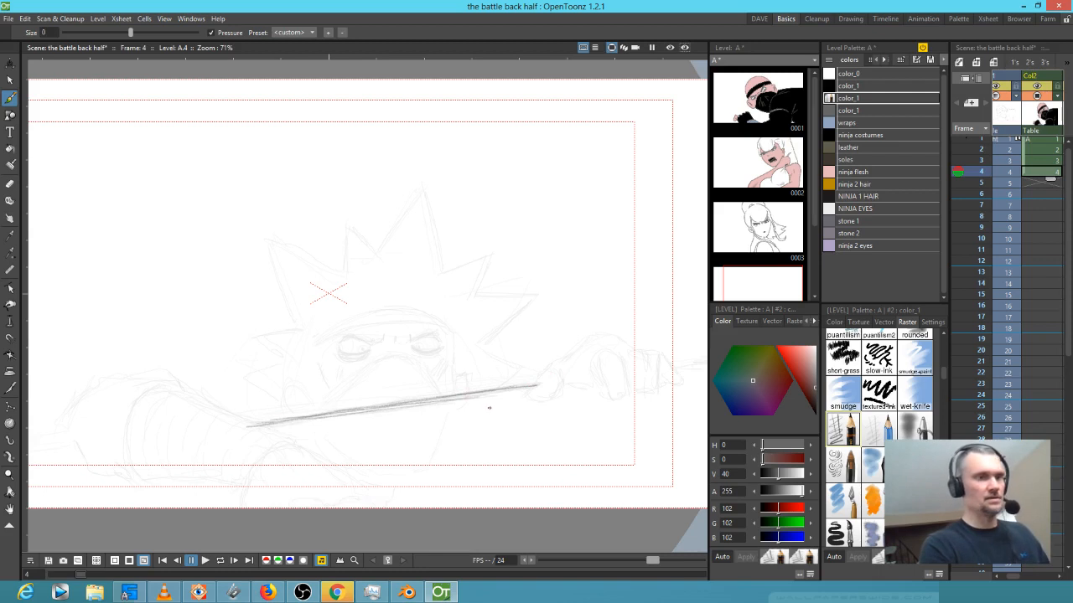
Repeat the frame 4 sword blade lines on frames 5, 6 and 7 of the same column and return to frame 4
click(1023, 184)
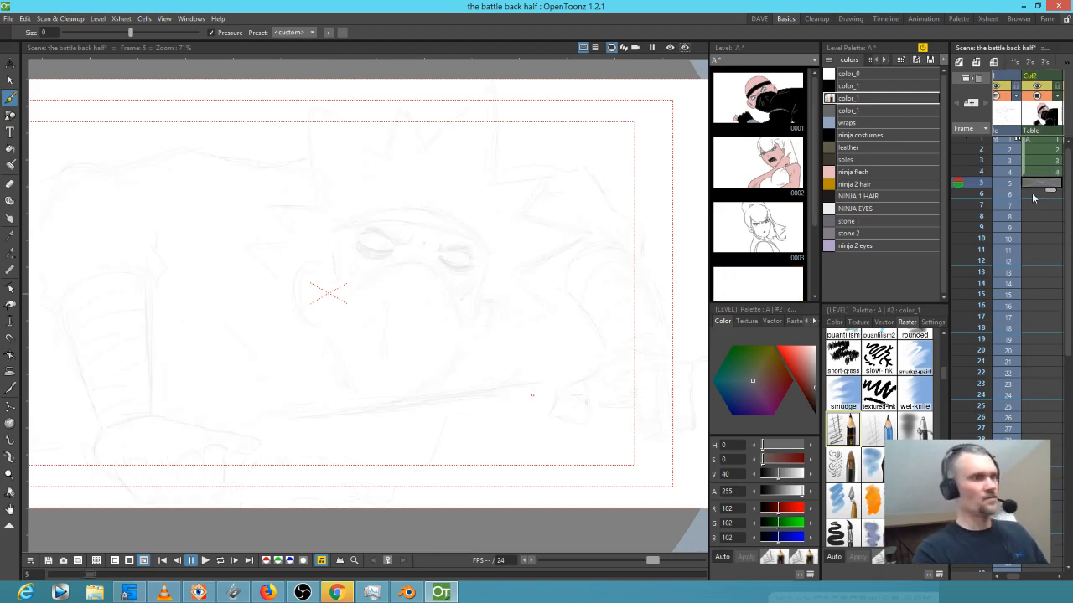
click(1034, 198)
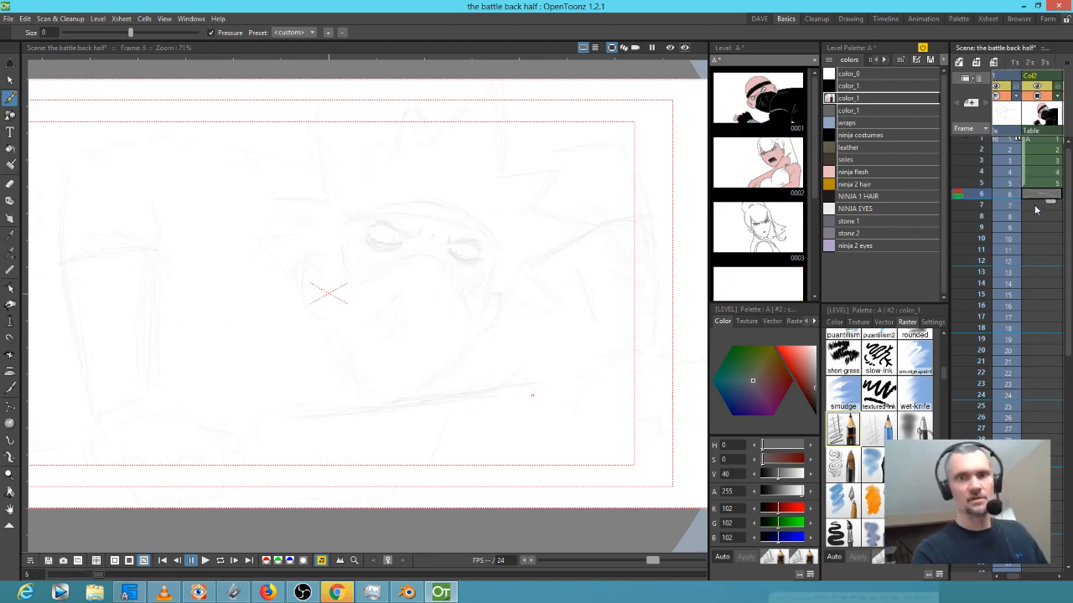
click(1034, 206)
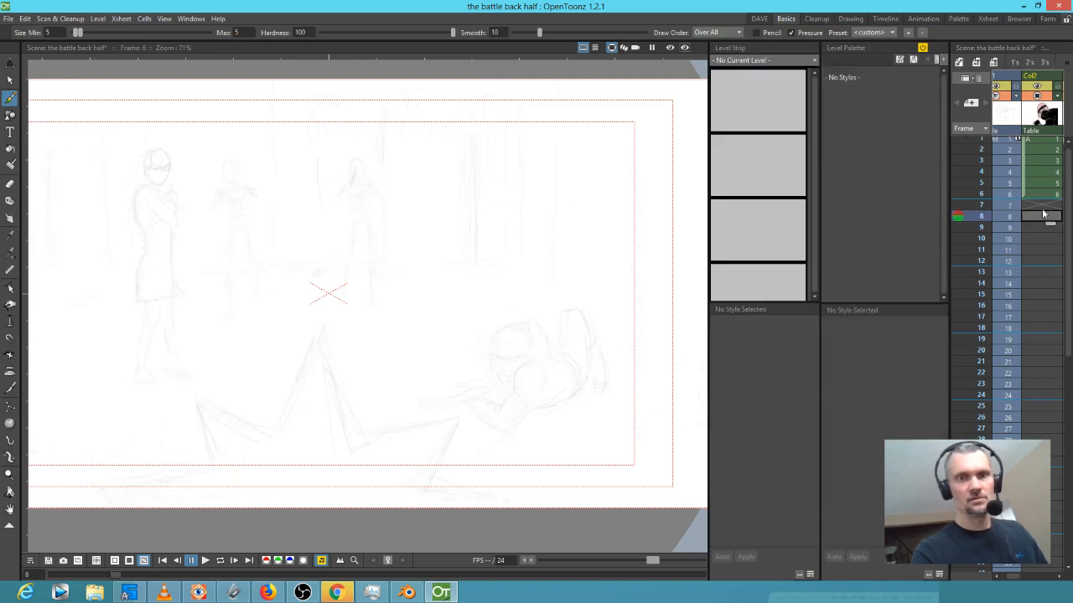
drag(246, 426, 538, 385)
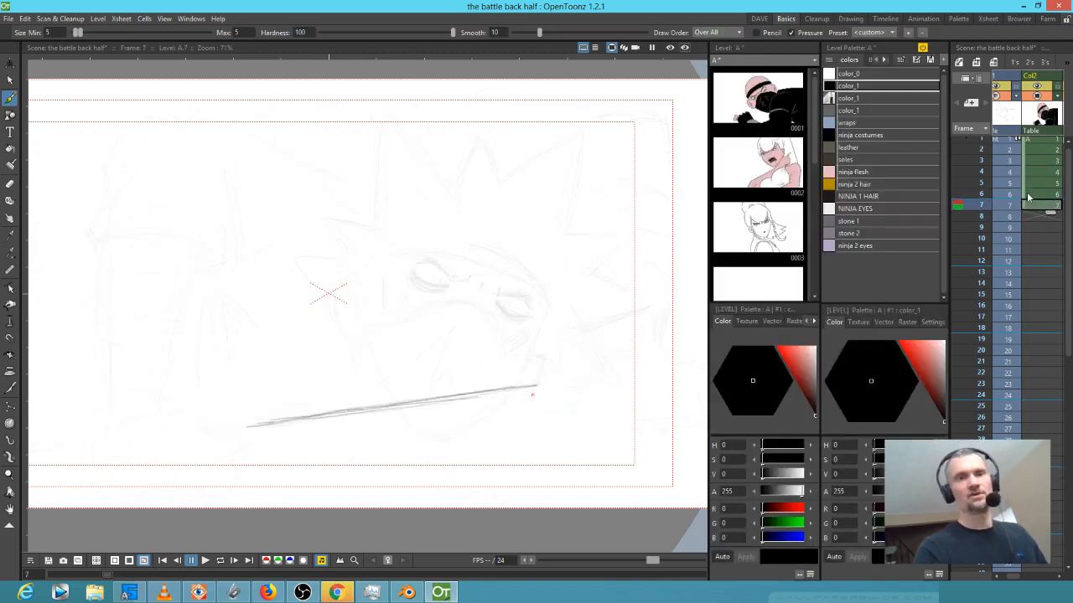
click(1056, 176)
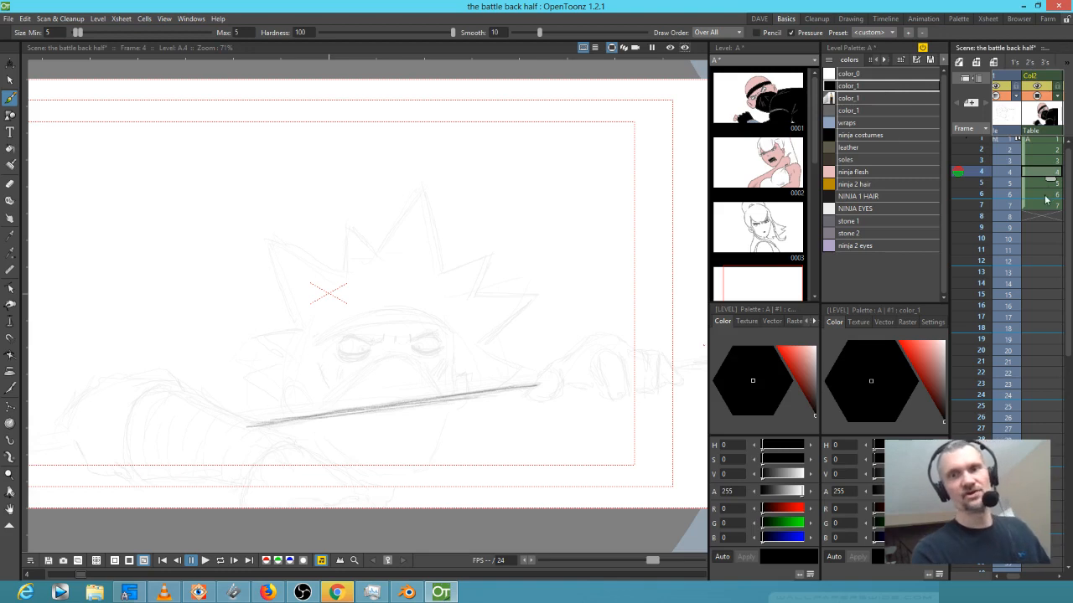
Outline the ninja's spiky hair over the rough sketch on frame 4, using the grey pencil-textured color_1 style
double_click(846, 85)
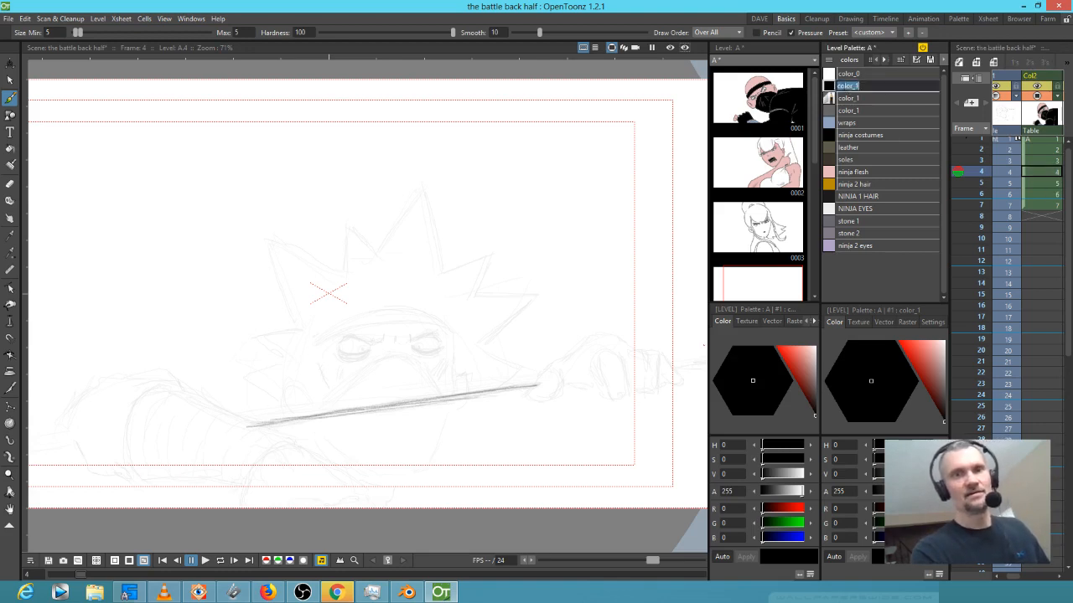
click(846, 99)
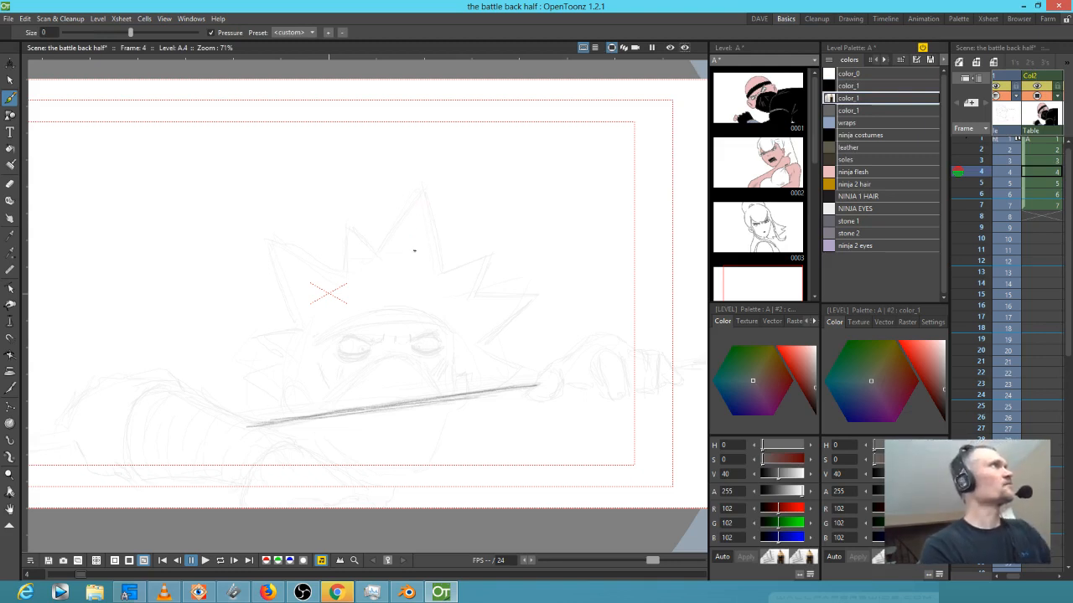
drag(421, 191, 380, 255)
mouse_move(421, 191)
mouse_down()
mouse_move(440, 269)
mouse_move(472, 254)
mouse_move(440, 270)
mouse_move(498, 253)
mouse_move(474, 297)
mouse_move(487, 308)
mouse_move(473, 300)
mouse_move(527, 304)
mouse_move(485, 344)
mouse_move(528, 377)
mouse_up()
mouse_move(379, 253)
mouse_down()
mouse_move(341, 226)
mouse_move(340, 277)
mouse_move(348, 271)
mouse_move(260, 233)
mouse_move(298, 328)
mouse_move(247, 339)
mouse_move(284, 361)
mouse_move(248, 383)
mouse_move(279, 405)
mouse_up()
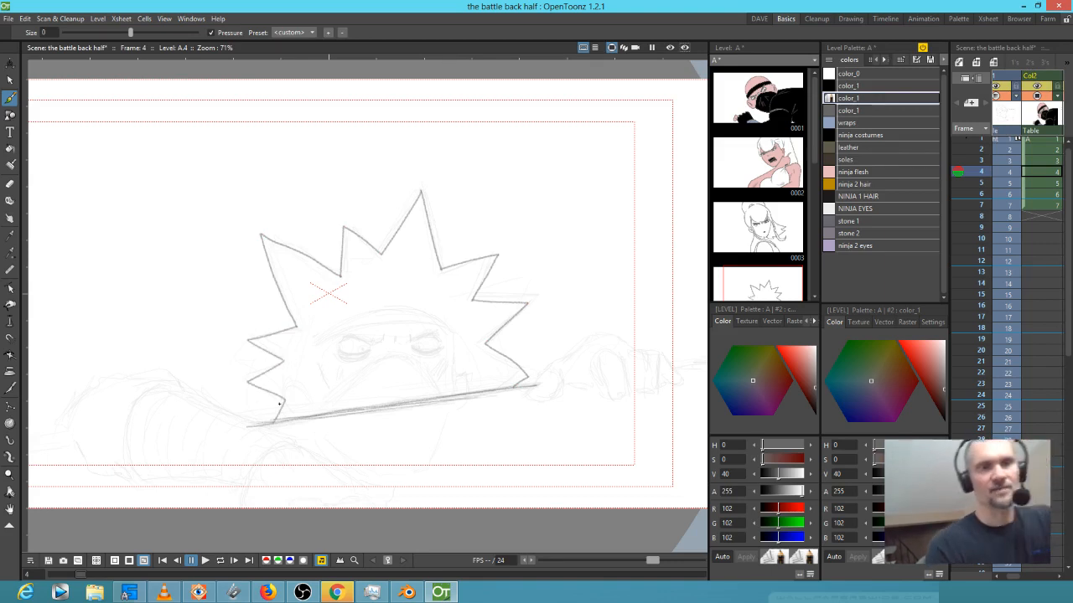
Draw the curved headband across the ninja's forehead, tracing both its upper and lower edges
key(shift+space)
drag(417, 361, 494, 298)
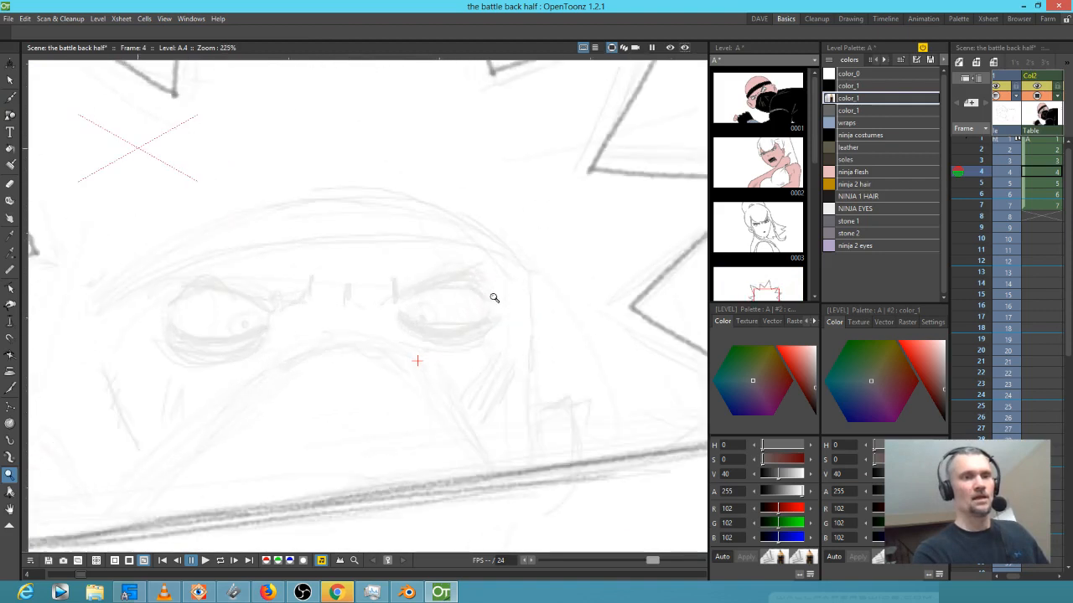
drag(402, 328, 544, 304)
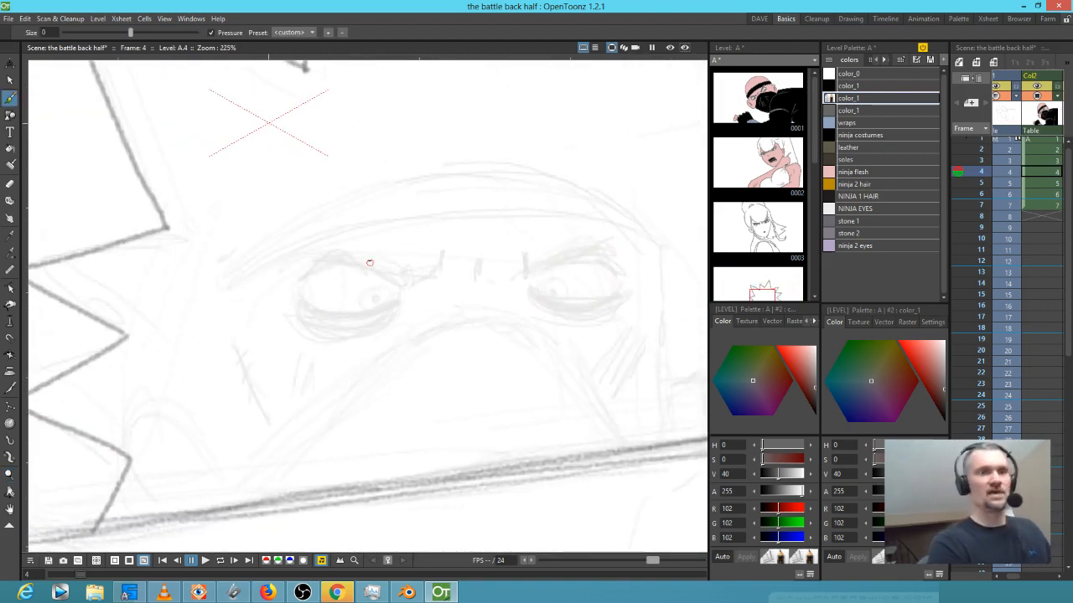
mouse_move(229, 282)
mouse_down()
mouse_move(332, 236)
mouse_move(553, 212)
mouse_move(664, 250)
mouse_move(610, 205)
mouse_move(509, 171)
mouse_move(392, 175)
mouse_move(305, 206)
mouse_move(227, 279)
mouse_up()
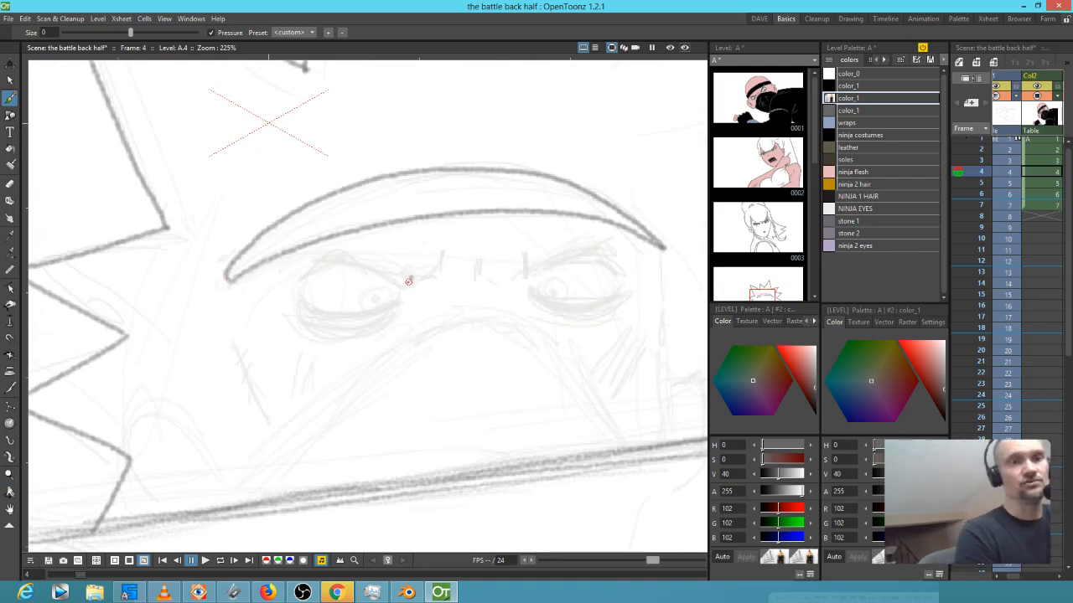
Draw the ninja's glaring eyes with angled brow lines, pupils and lower lid creases
mouse_move(424, 265)
mouse_down()
mouse_move(404, 288)
mouse_move(422, 266)
mouse_move(408, 284)
mouse_move(391, 277)
mouse_move(404, 284)
mouse_move(328, 261)
mouse_move(287, 295)
mouse_move(322, 266)
mouse_move(377, 272)
mouse_move(347, 266)
mouse_move(395, 282)
mouse_move(321, 264)
mouse_move(291, 290)
mouse_move(369, 320)
mouse_up()
mouse_move(526, 266)
mouse_down()
mouse_move(531, 274)
mouse_move(614, 249)
mouse_move(626, 257)
mouse_move(597, 251)
mouse_move(553, 268)
mouse_move(620, 279)
mouse_move(538, 277)
mouse_move(607, 308)
mouse_move(553, 312)
mouse_move(622, 300)
mouse_up()
mouse_move(308, 315)
mouse_down()
mouse_move(376, 312)
mouse_move(325, 325)
mouse_move(370, 325)
mouse_move(325, 334)
mouse_up()
mouse_move(585, 309)
mouse_down()
mouse_move(545, 303)
mouse_move(578, 290)
mouse_move(562, 294)
mouse_up()
mouse_move(368, 310)
mouse_down()
mouse_move(385, 311)
mouse_move(362, 286)
mouse_move(387, 310)
mouse_move(385, 299)
mouse_move(369, 303)
mouse_move(375, 293)
mouse_move(395, 307)
mouse_move(390, 298)
mouse_up()
key(n)
key(m)
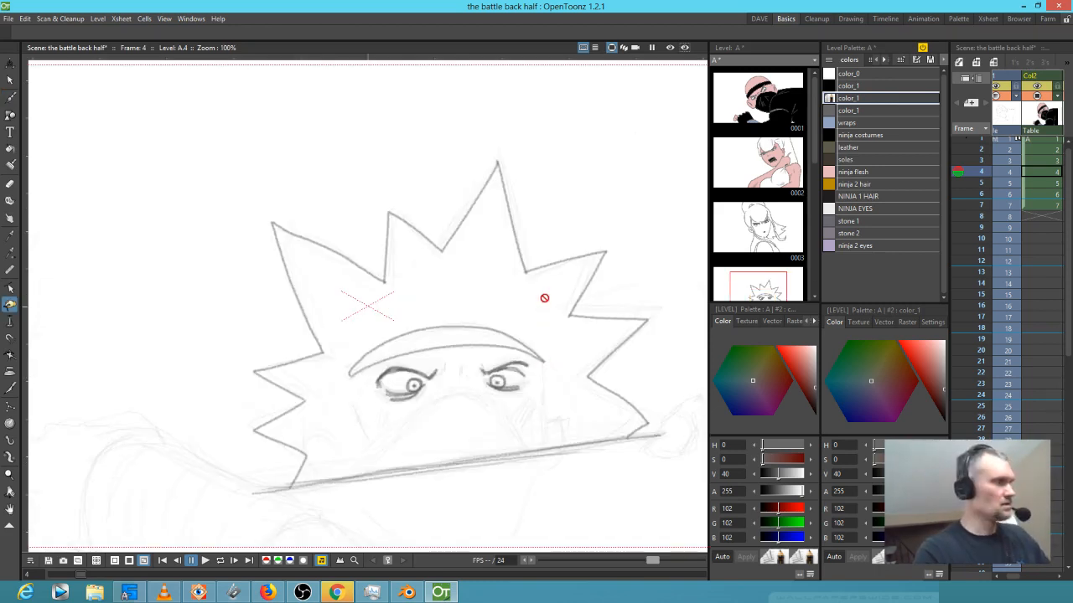
Outline both sides of the face below the headband and add the two ears down to the sword line
key(b)
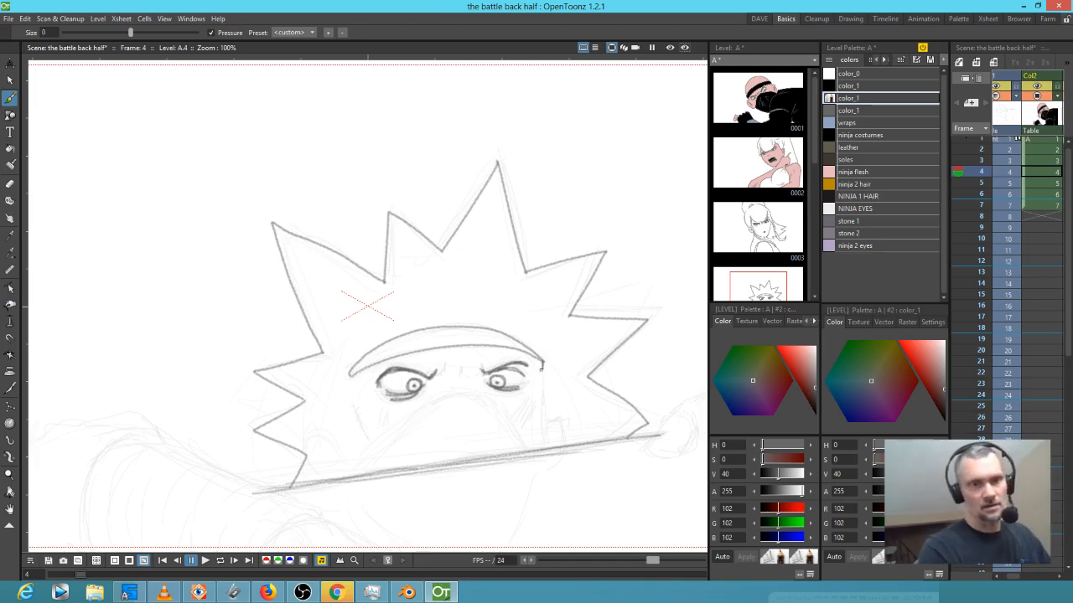
drag(543, 367, 548, 412)
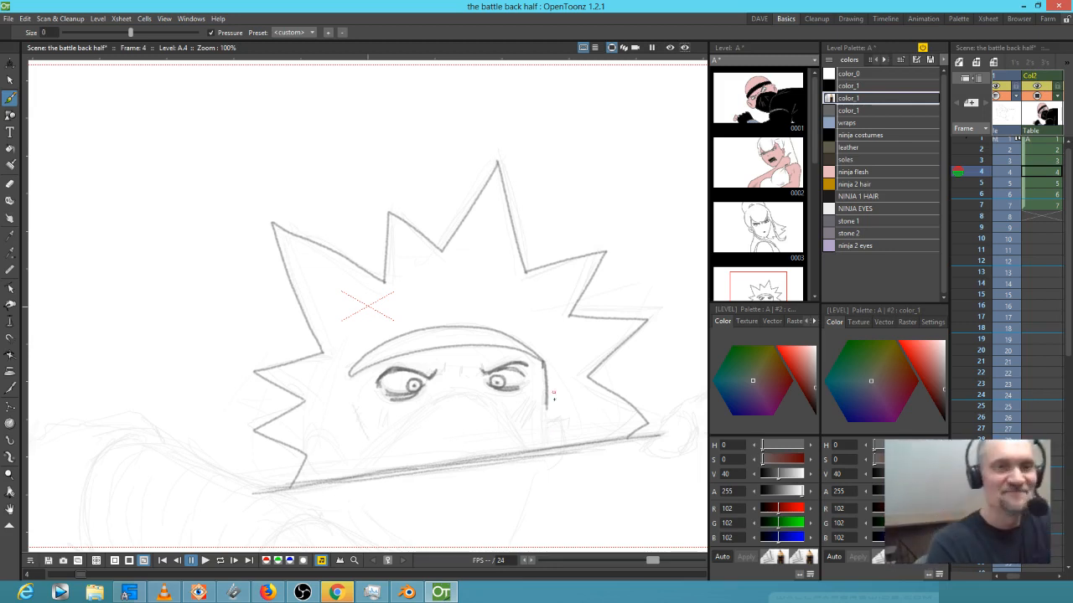
mouse_move(548, 407)
mouse_down()
mouse_move(564, 400)
mouse_move(562, 435)
mouse_up()
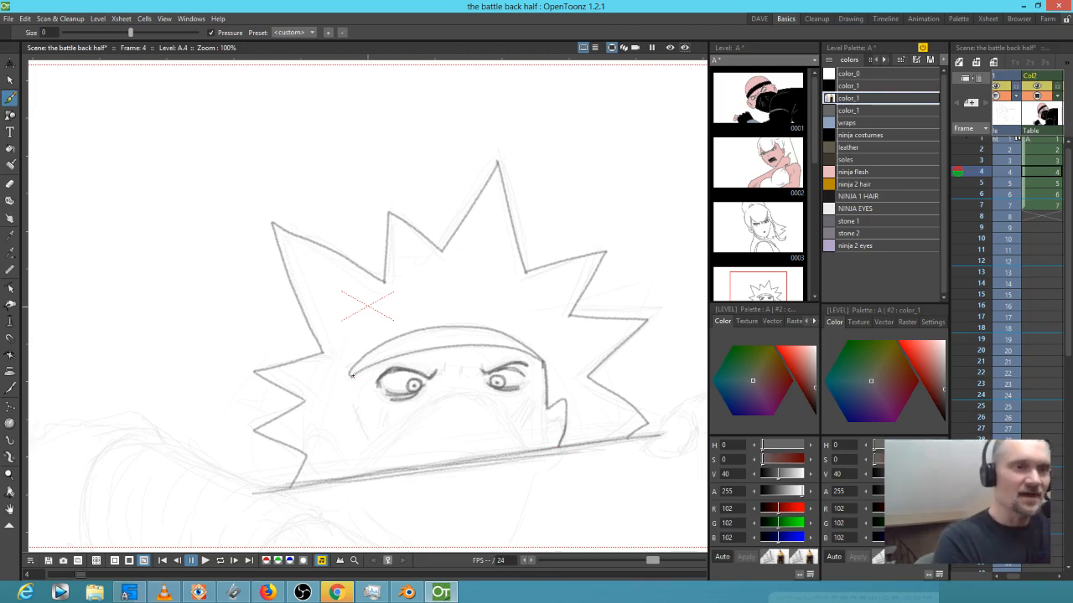
mouse_move(348, 444)
mouse_down()
mouse_move(324, 440)
mouse_move(341, 478)
mouse_up()
mouse_move(350, 372)
mouse_down()
mouse_move(353, 419)
mouse_move(369, 360)
mouse_move(350, 387)
mouse_move(357, 448)
mouse_up()
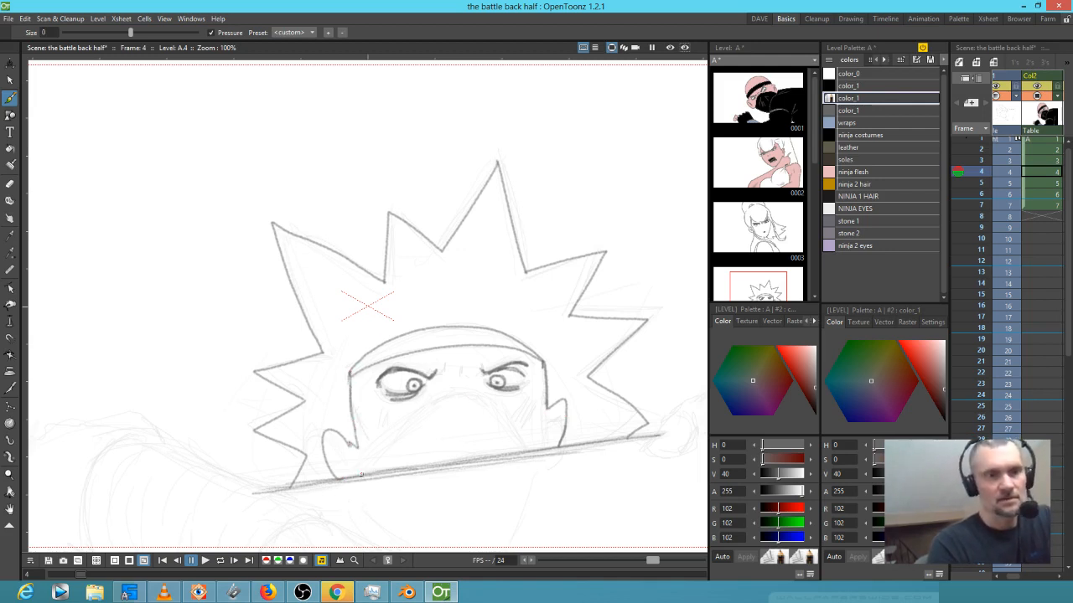
Draw the face mask's upper contour with fold lines and add short hatch marks on both cheeks
mouse_move(370, 459)
mouse_down()
mouse_move(426, 407)
mouse_move(456, 397)
mouse_move(493, 405)
mouse_move(537, 444)
mouse_up()
mouse_move(394, 457)
mouse_down()
mouse_move(440, 422)
mouse_move(441, 447)
mouse_move(492, 437)
mouse_up()
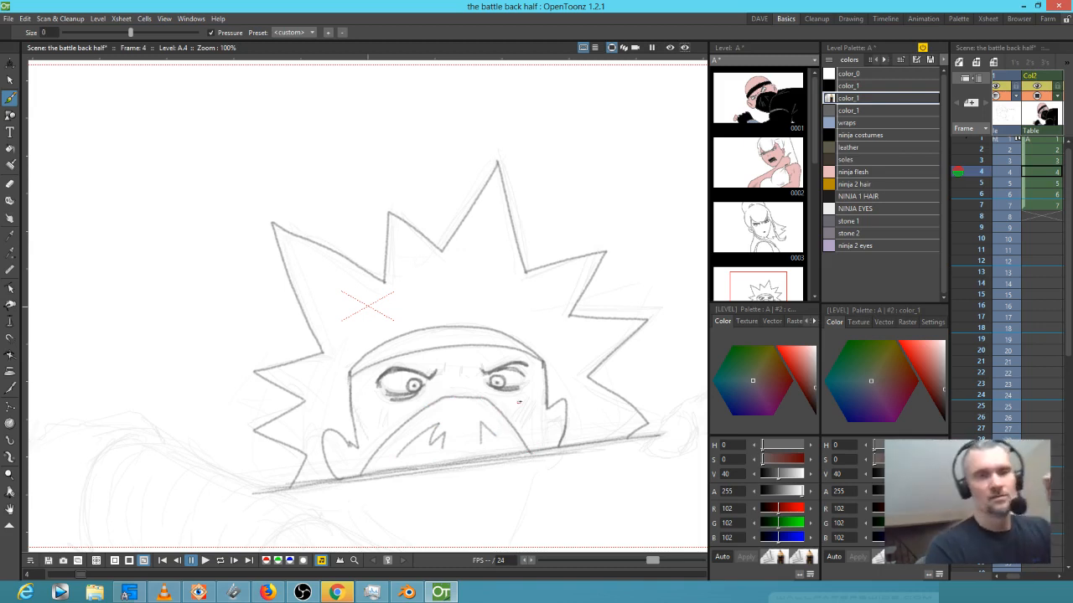
drag(529, 397, 523, 424)
drag(376, 409, 371, 424)
drag(384, 407, 377, 427)
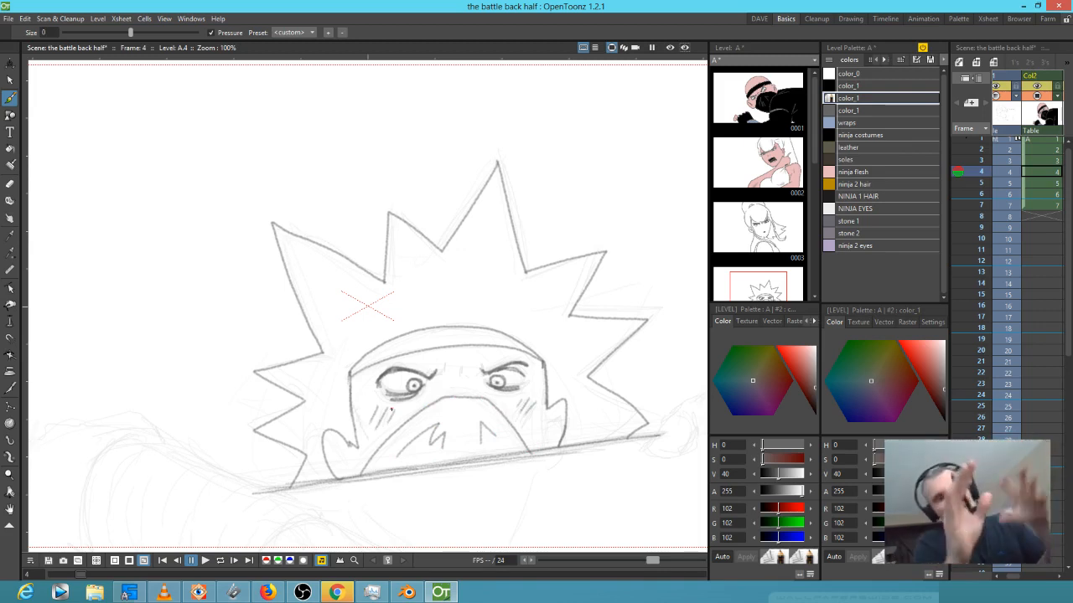
Draw the wrapped forearm below the head with curved bandage lines, plus the rounded sleeve outline behind it
drag(551, 364, 567, 264)
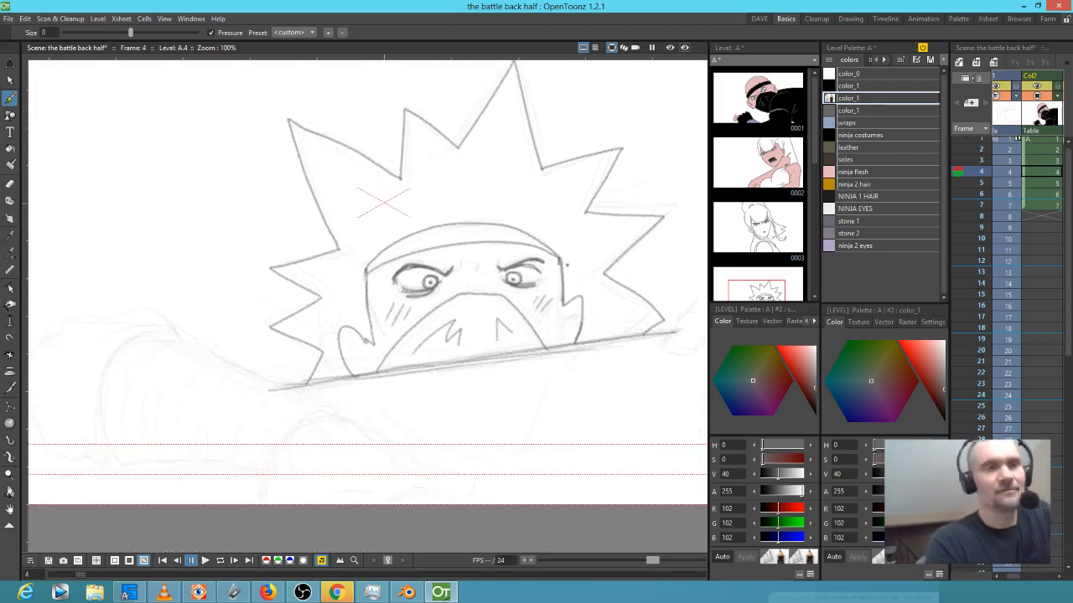
drag(348, 374, 364, 355)
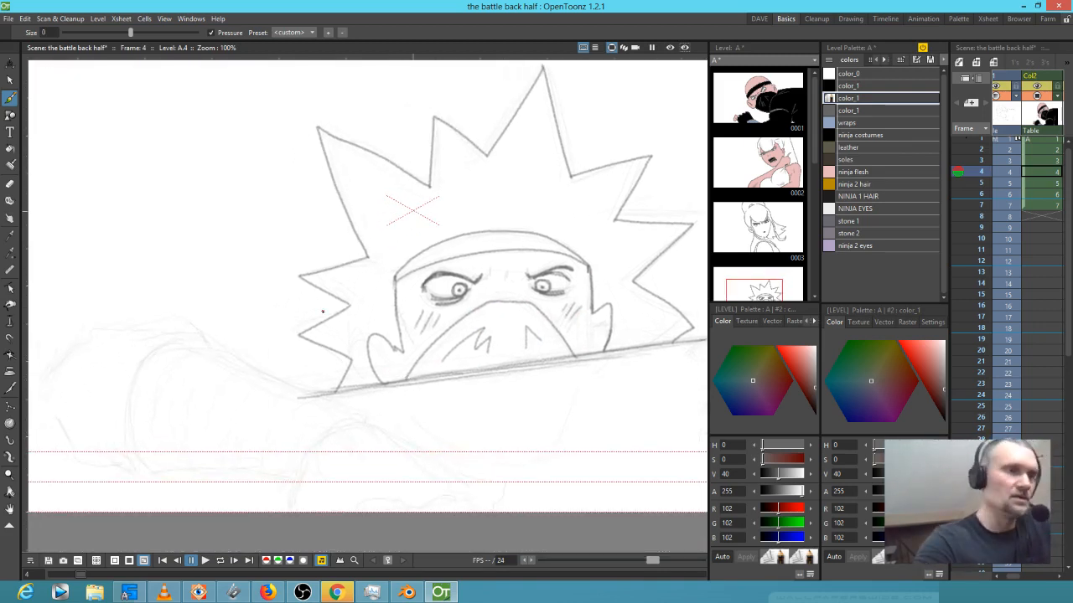
drag(208, 350, 367, 425)
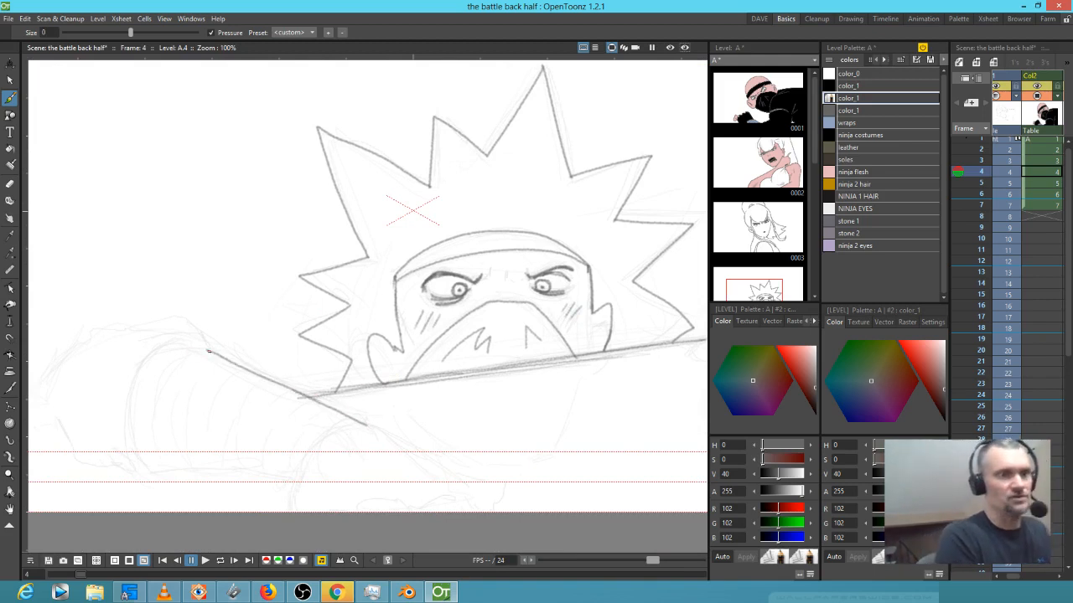
mouse_move(198, 348)
mouse_down()
mouse_move(173, 347)
mouse_move(135, 396)
mouse_move(155, 458)
mouse_up()
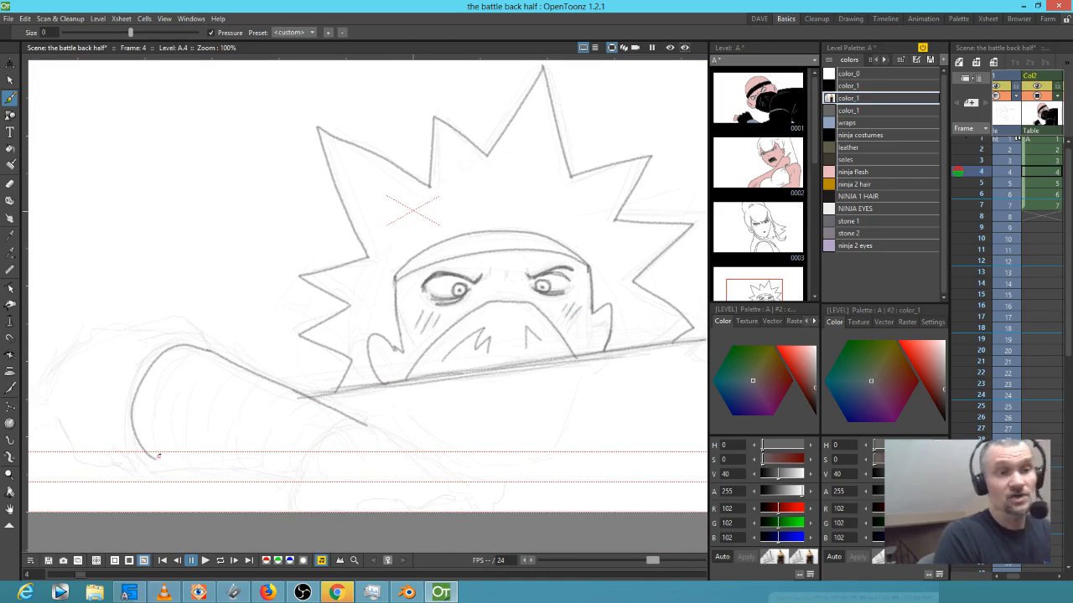
mouse_move(153, 456)
mouse_down()
mouse_move(313, 482)
mouse_move(329, 444)
mouse_move(366, 427)
mouse_move(283, 414)
mouse_move(231, 461)
mouse_up()
drag(210, 401, 203, 465)
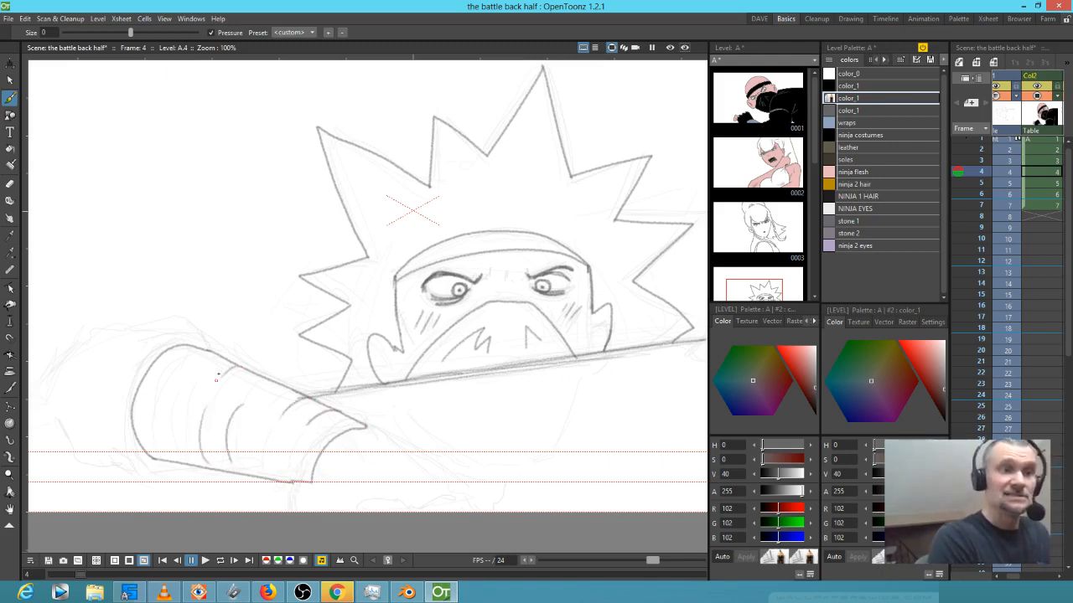
mouse_move(208, 353)
mouse_down()
mouse_move(176, 394)
mouse_move(180, 453)
mouse_up()
drag(258, 436, 262, 474)
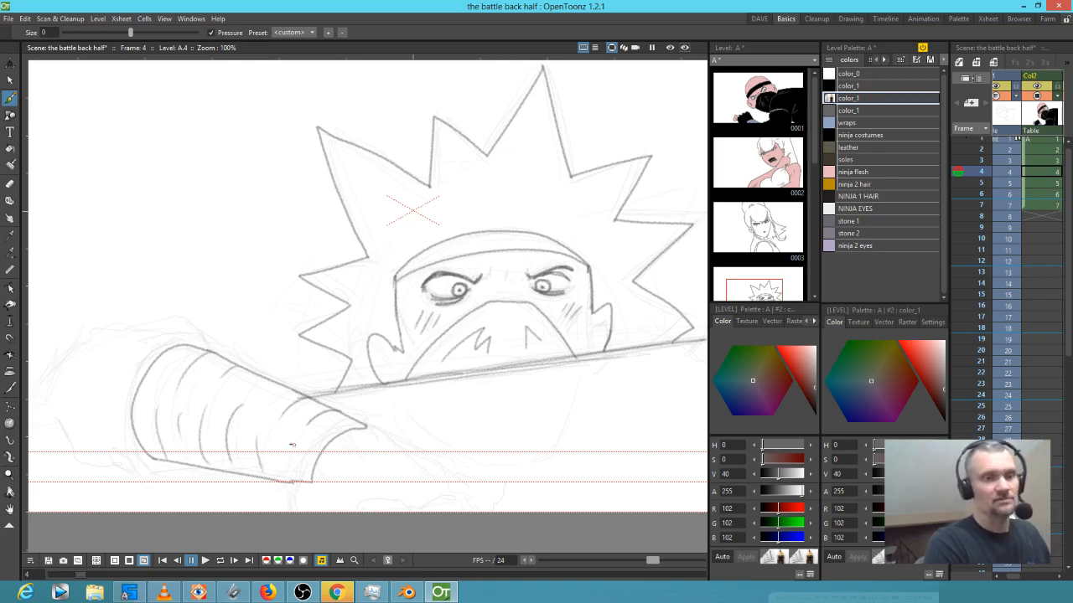
mouse_move(208, 341)
mouse_down()
mouse_move(178, 316)
mouse_move(102, 324)
mouse_move(50, 376)
mouse_move(75, 445)
mouse_move(103, 464)
mouse_move(152, 468)
mouse_up()
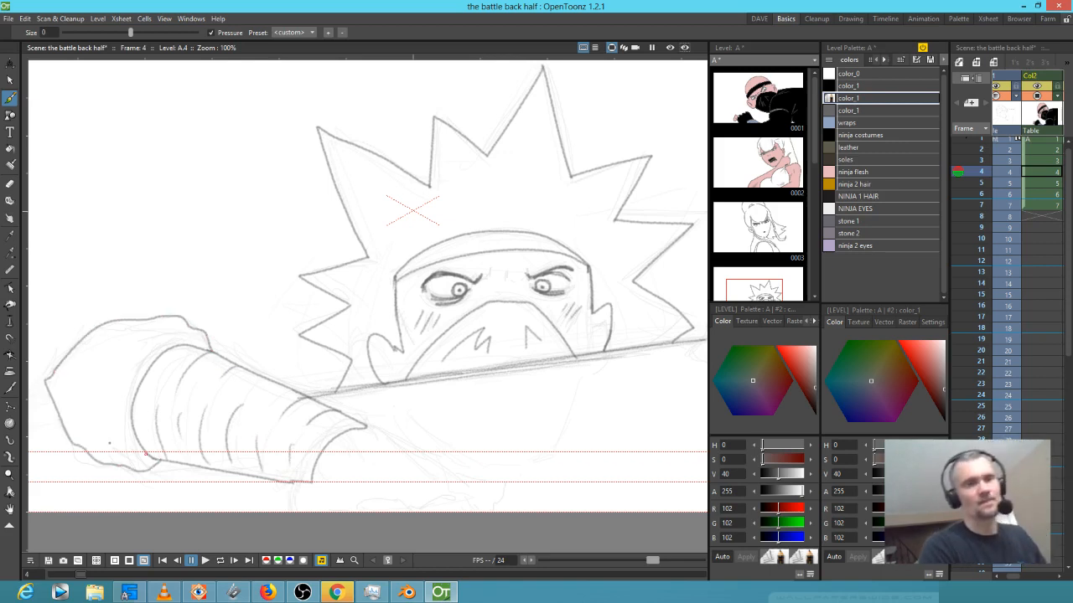
Save the current scene and its level, and open the recent scene the battle.tnz
click(6, 19)
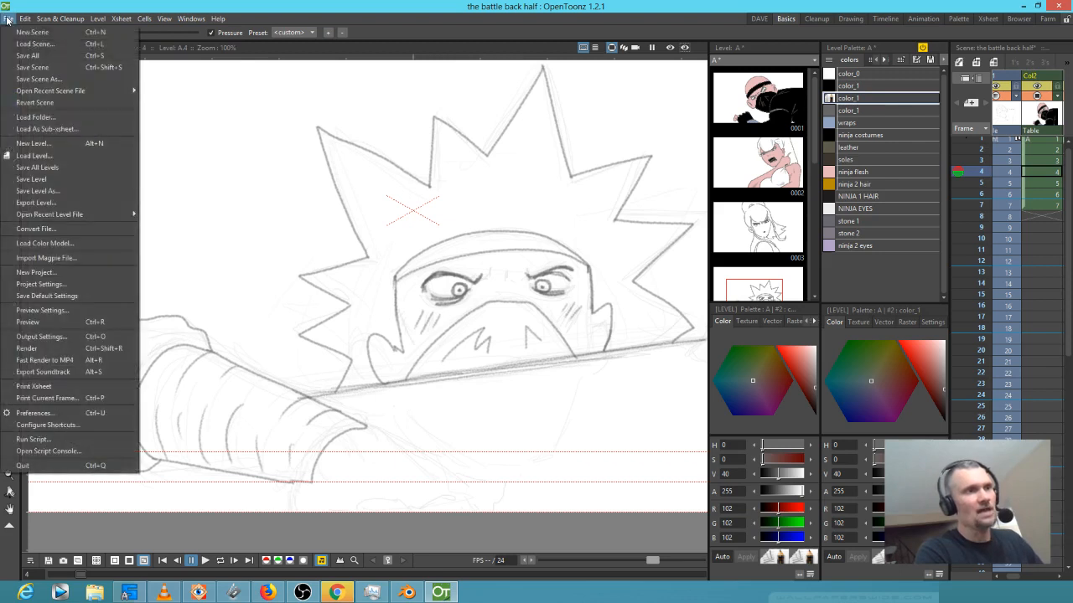
click(10, 19)
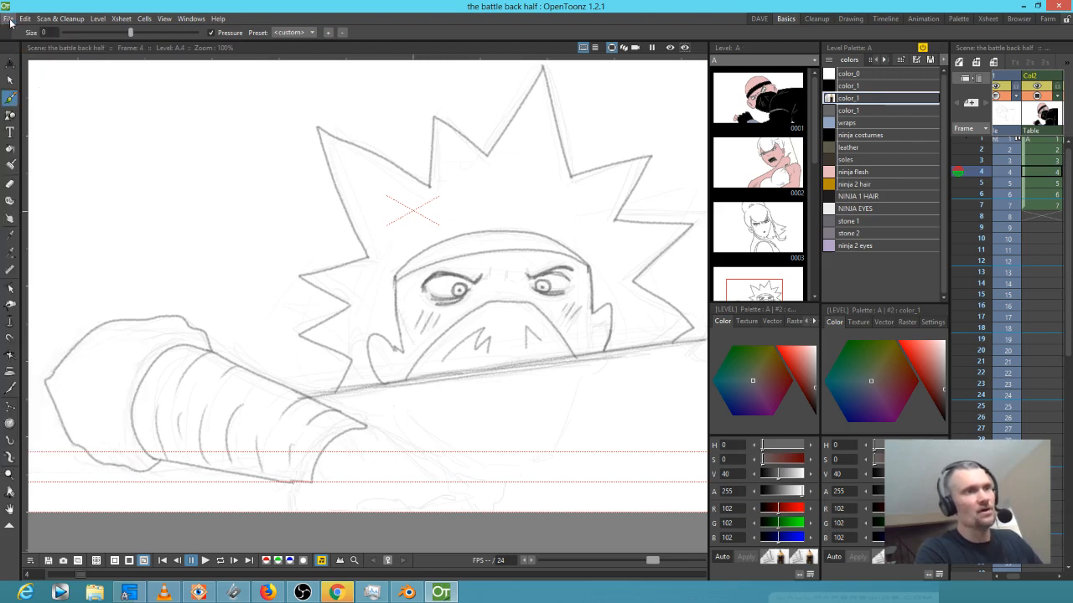
click(10, 20)
mouse_move(84, 90)
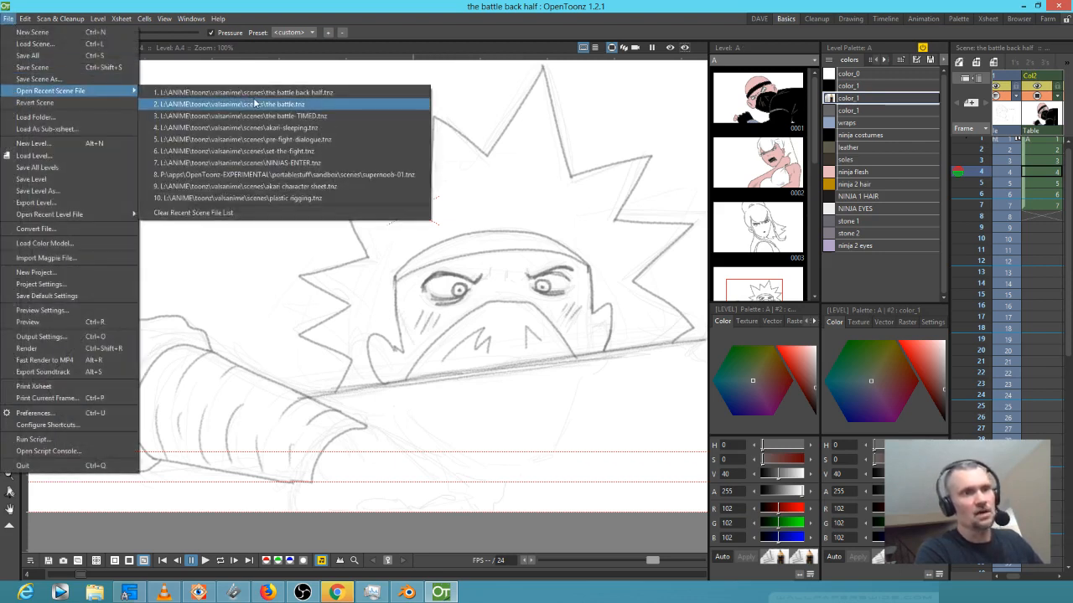
click(254, 103)
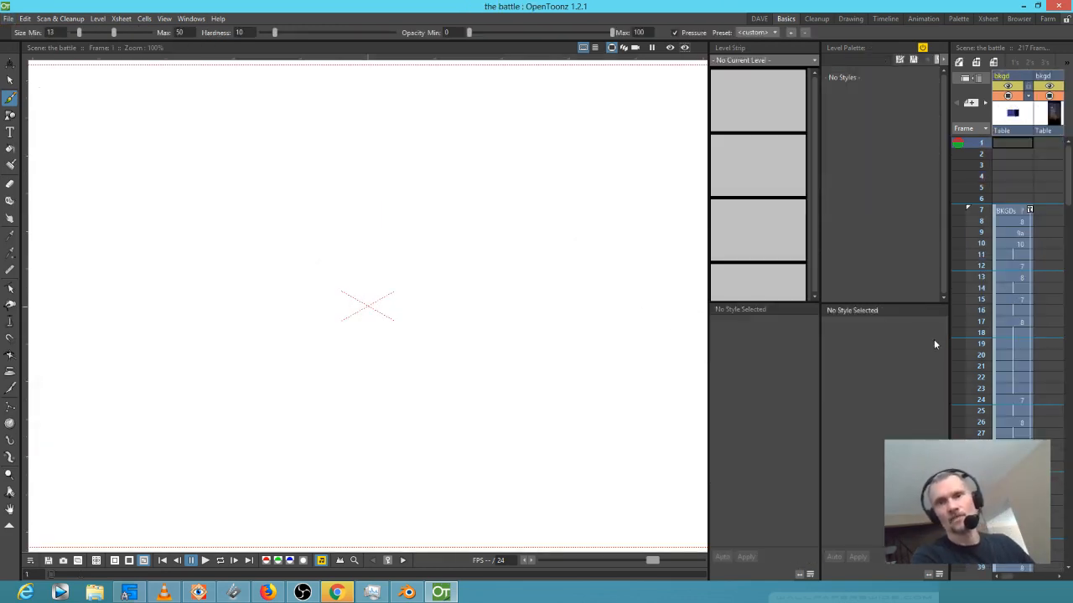
Examine the finished drawings on frames 7 to 10 of the battle scene, viewing the character close-ups
click(980, 211)
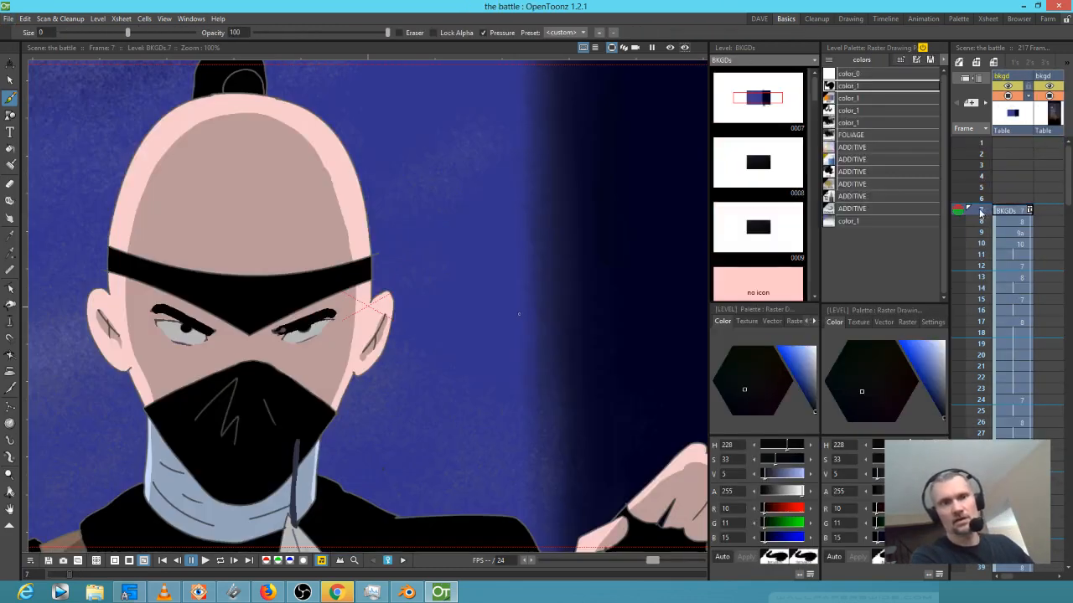
scroll(358, 377, down, 1)
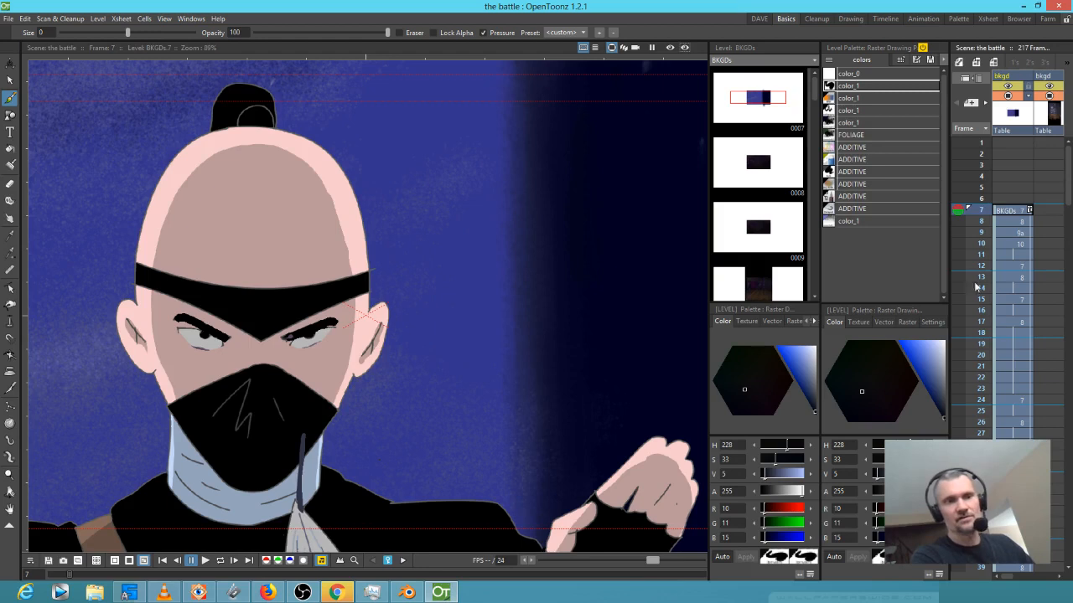
click(984, 222)
click(982, 232)
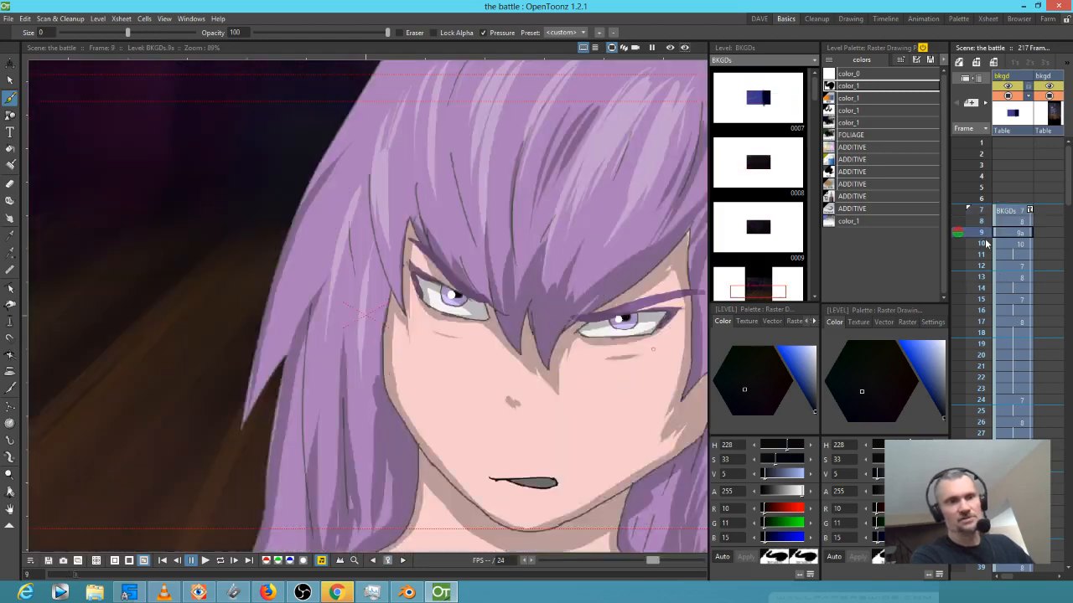
click(982, 242)
click(982, 232)
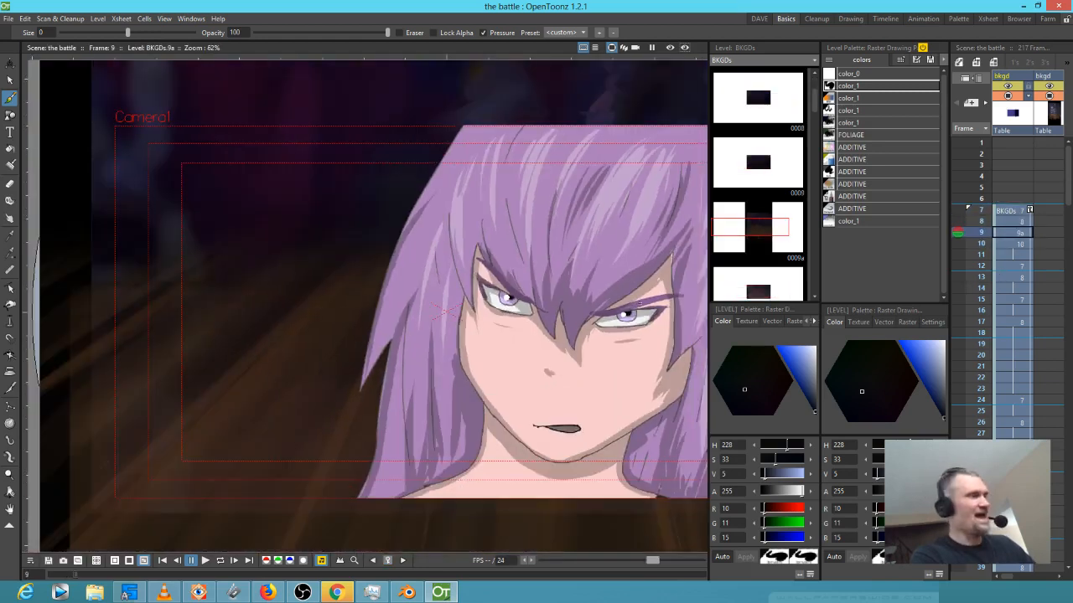
scroll(573, 319, up, 2)
scroll(538, 295, down, 2)
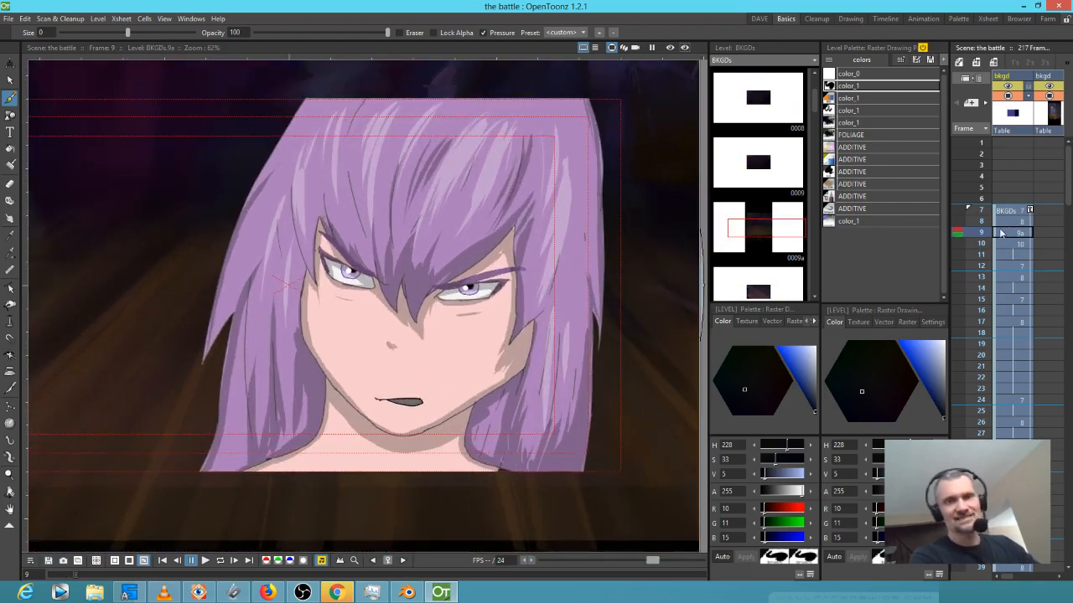
Scrub through the battle scene's frames up to 27 and on to 90 to review the remaining shots
drag(979, 238, 981, 433)
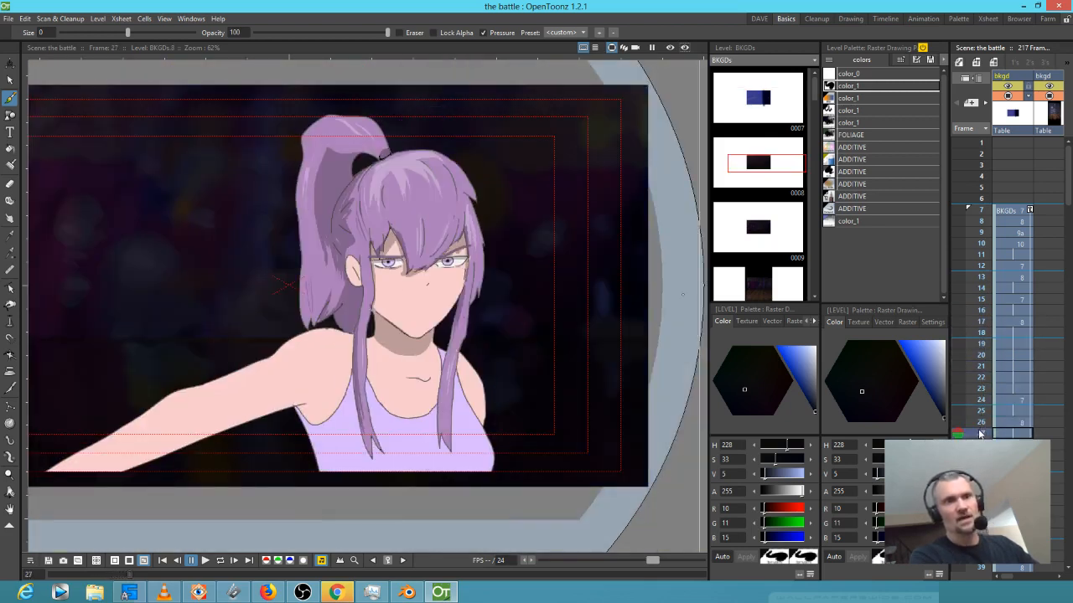
scroll(1001, 419, down, 10)
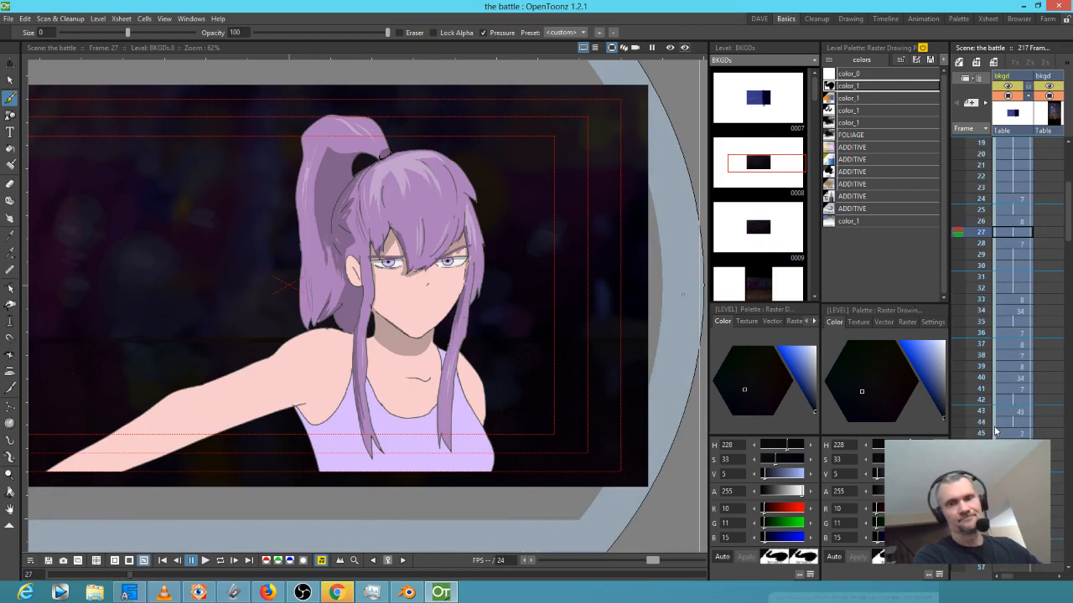
scroll(1003, 393, down, 4)
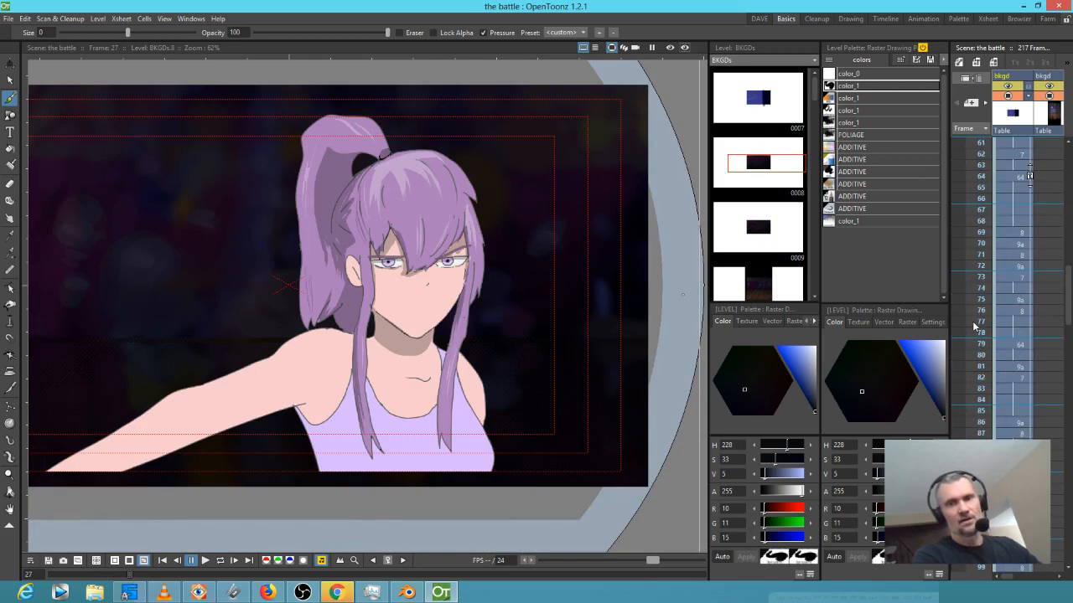
drag(981, 367, 989, 445)
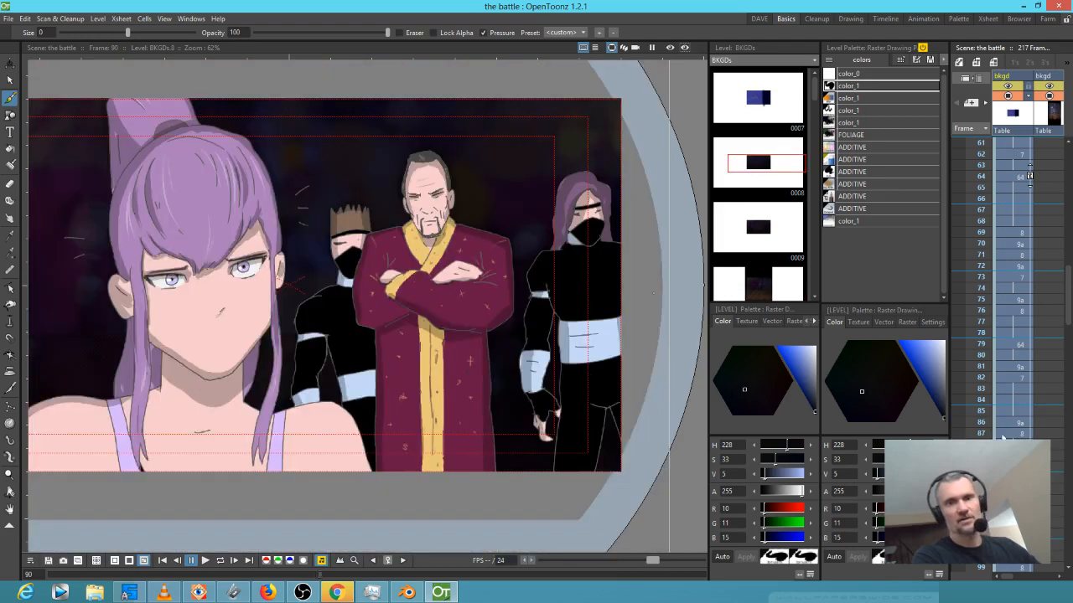
scroll(1006, 385, down, 5)
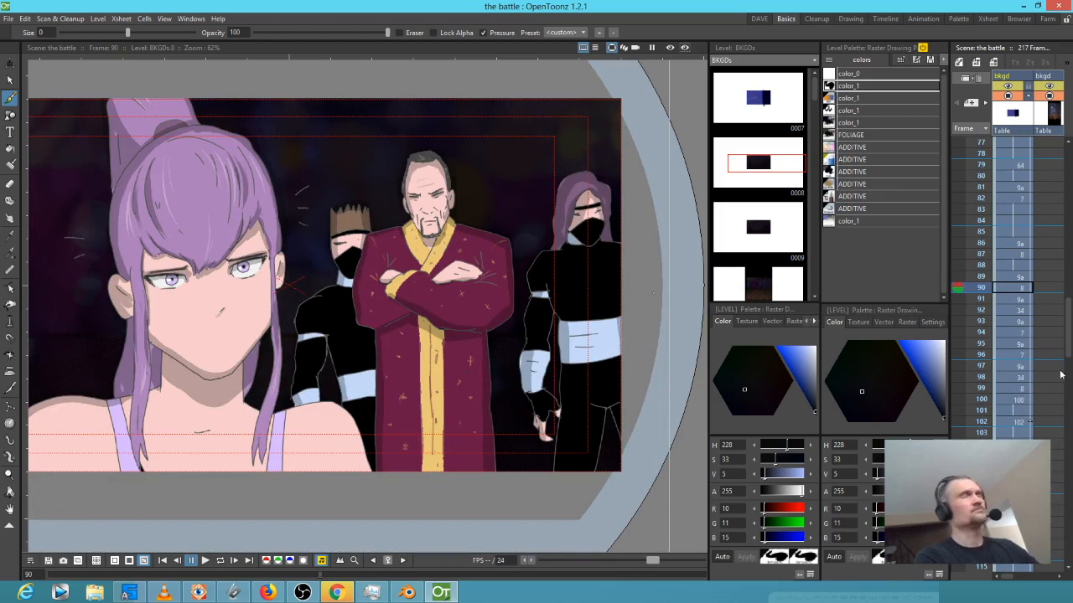
drag(983, 289, 980, 287)
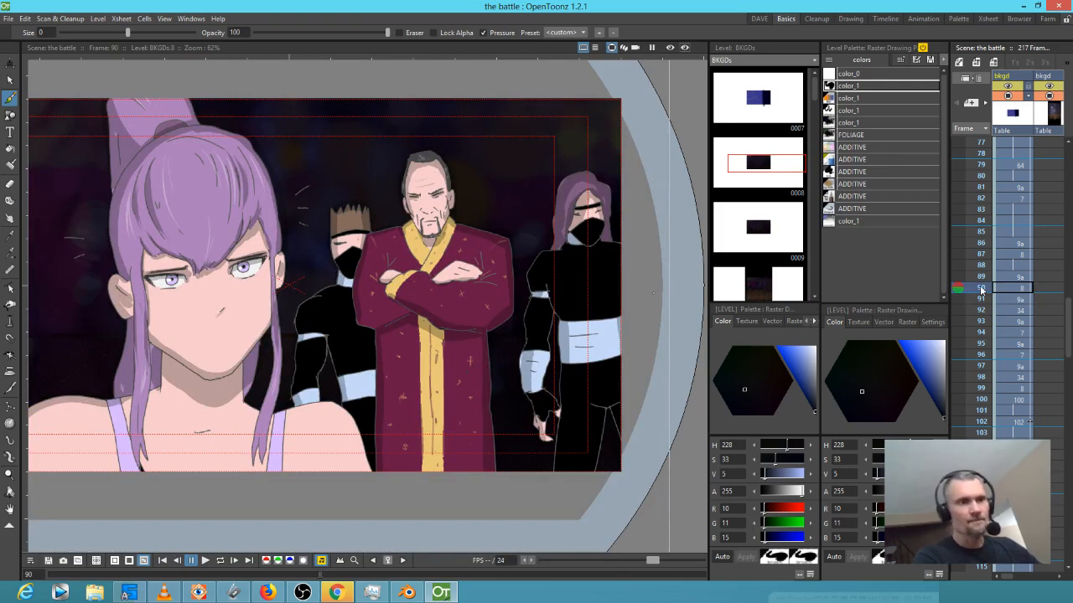
Scrub through the battle scene from frame 91 to frame 186 to review the remaining character shots
click(982, 298)
drag(986, 317, 992, 434)
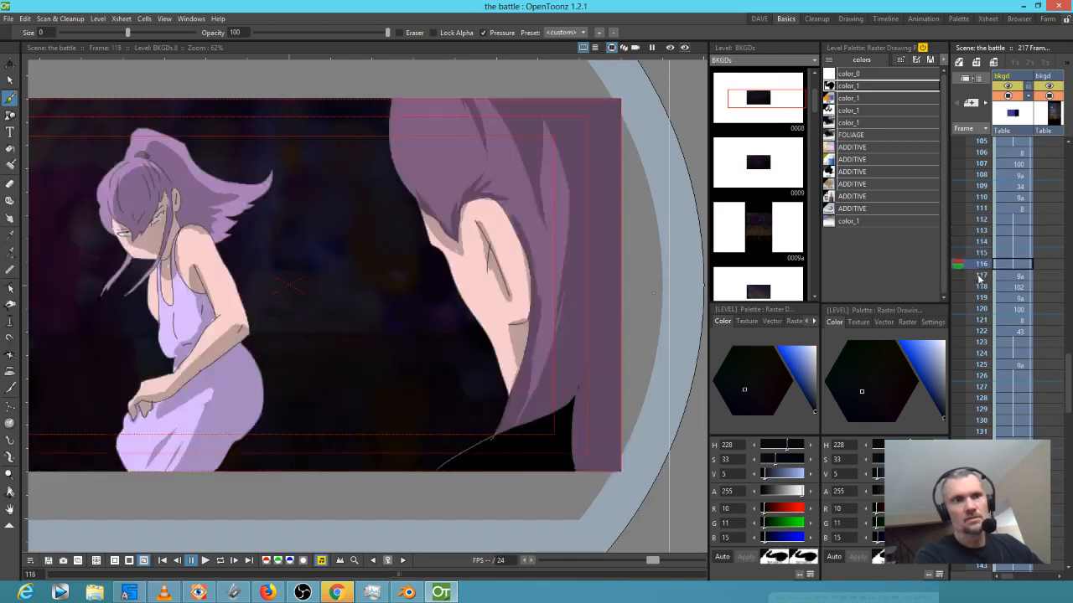
drag(980, 279, 977, 543)
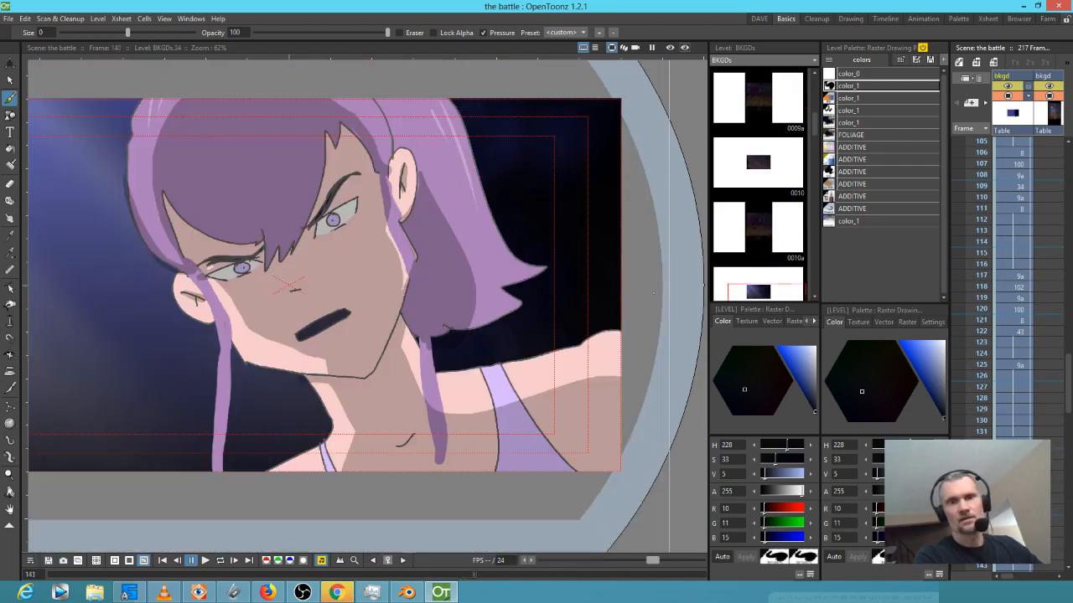
scroll(1028, 344, down, 4)
drag(982, 374, 982, 240)
drag(979, 279, 966, 435)
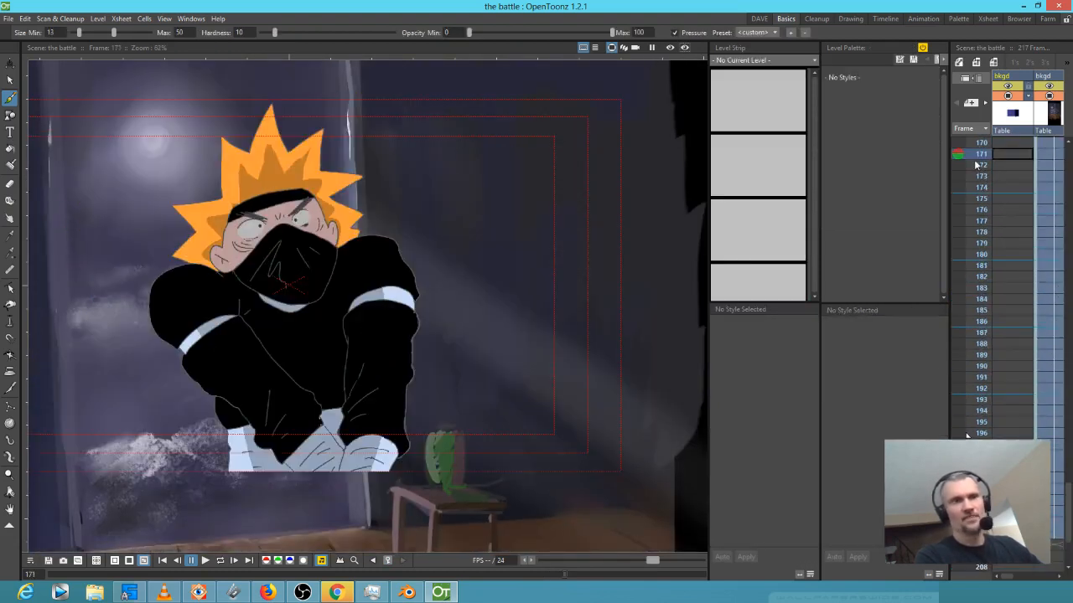
drag(976, 165, 964, 322)
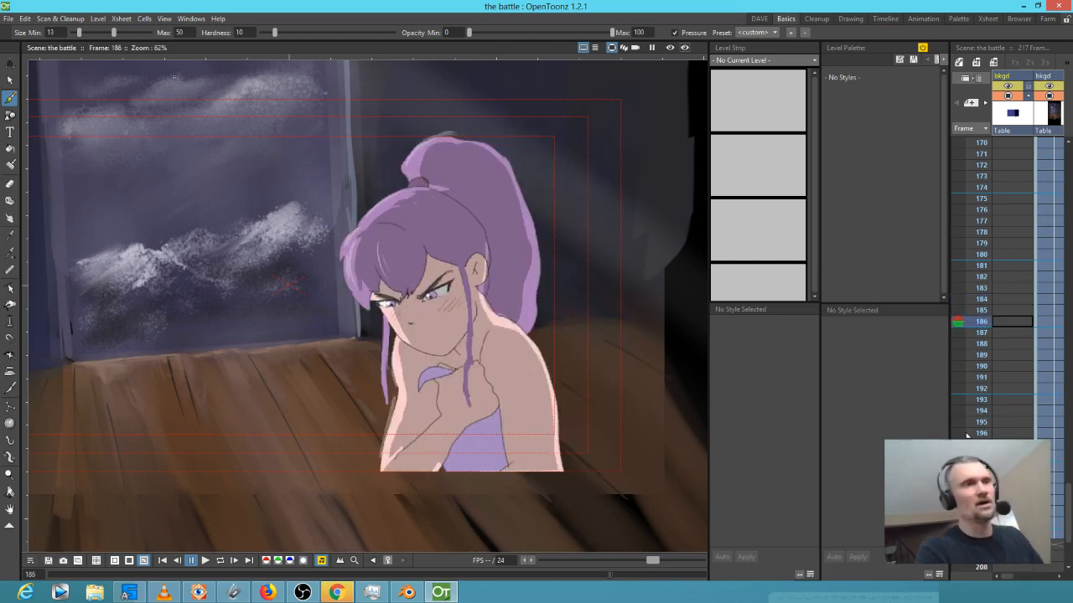
Open the recent scene the battle back half.tnz and go to the level A drawing on frame 4
click(9, 19)
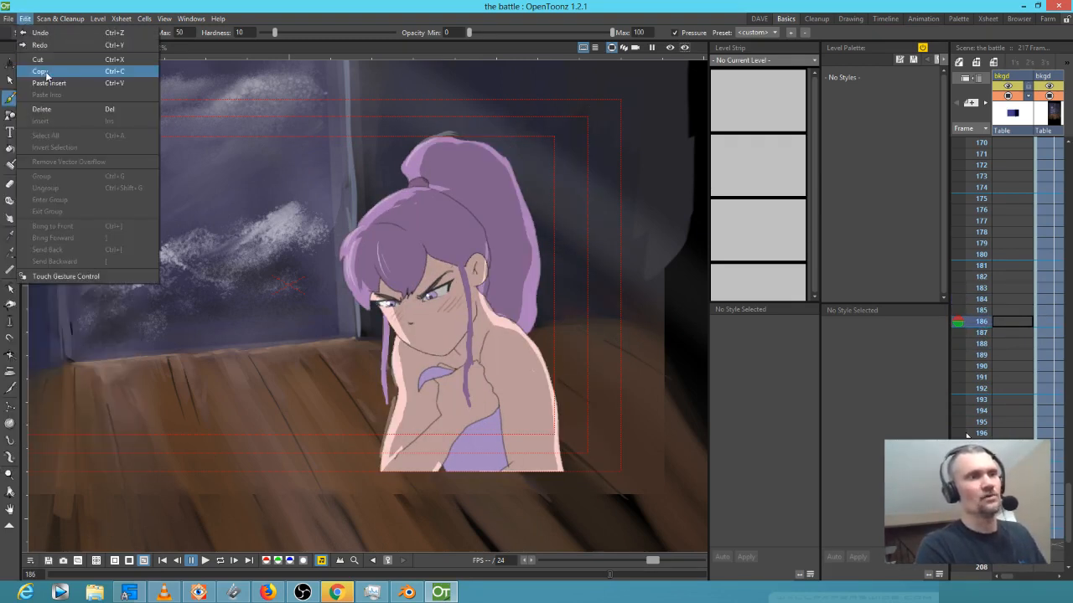
mouse_move(26, 93)
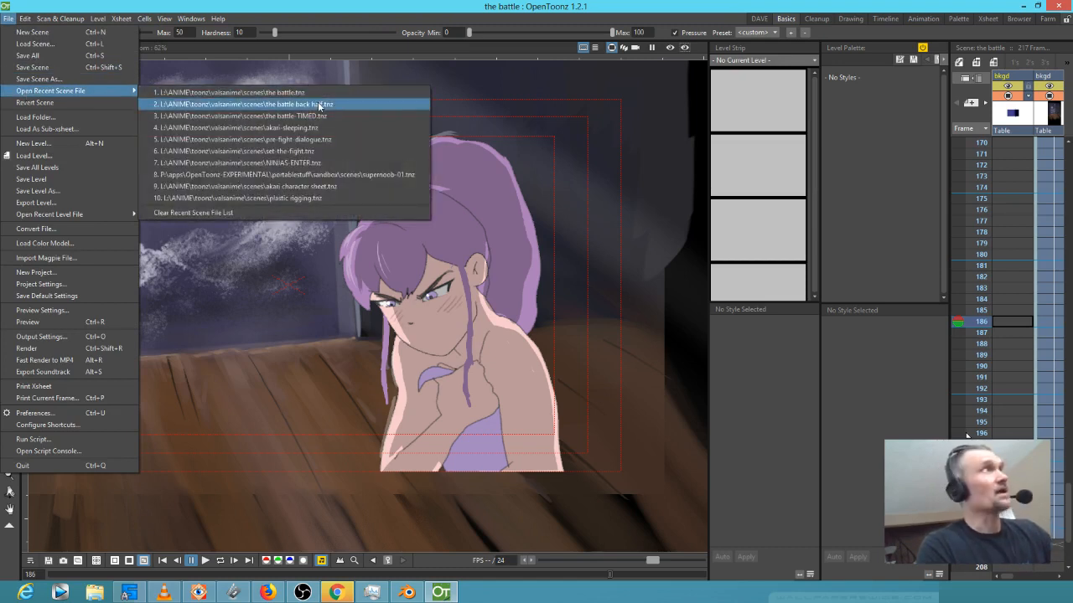
click(319, 106)
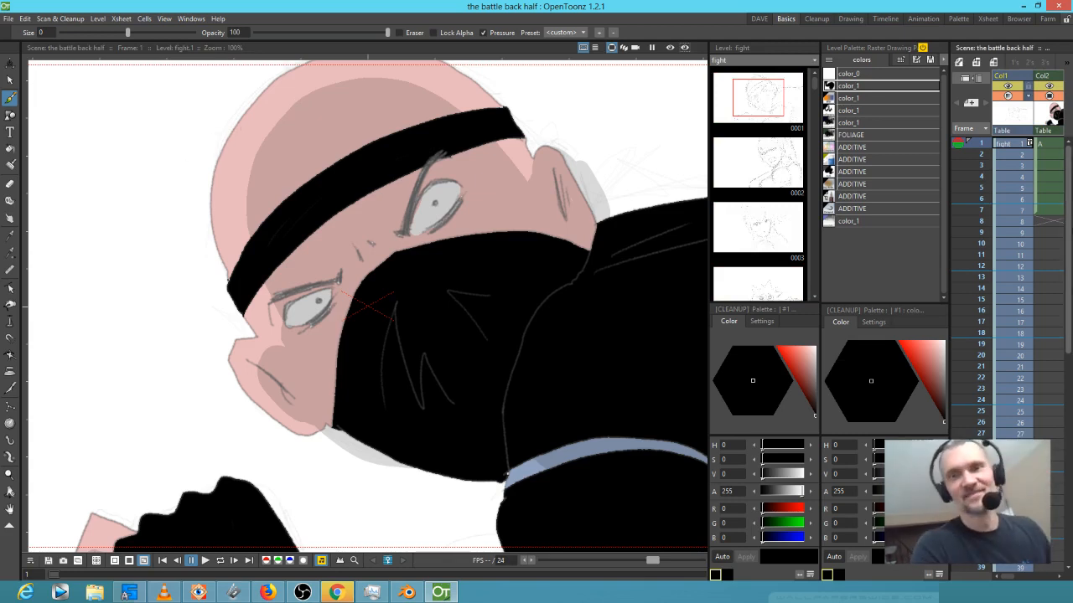
click(1044, 209)
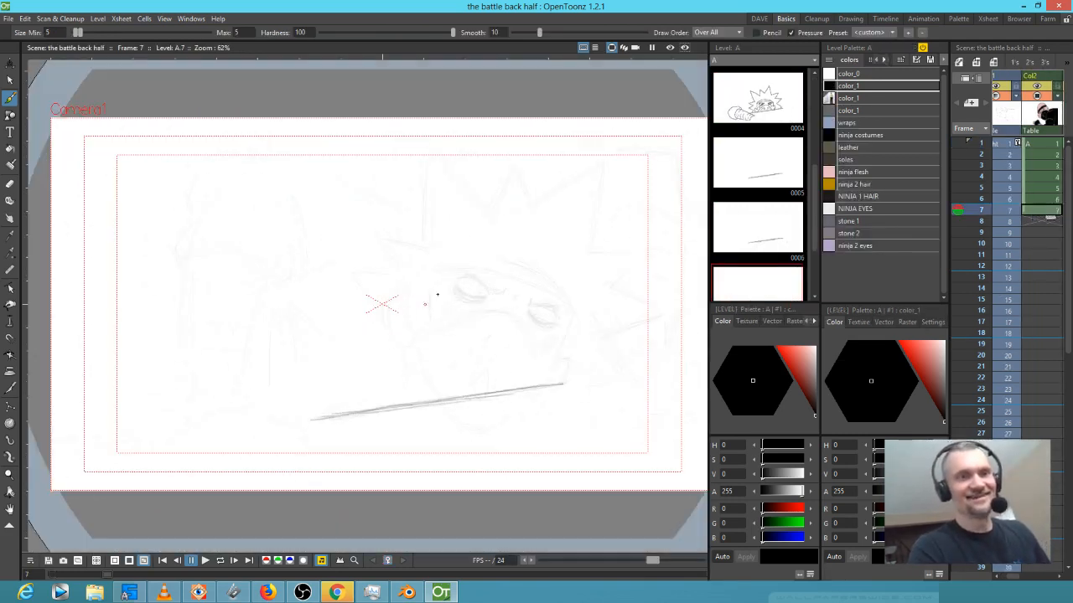
click(1049, 179)
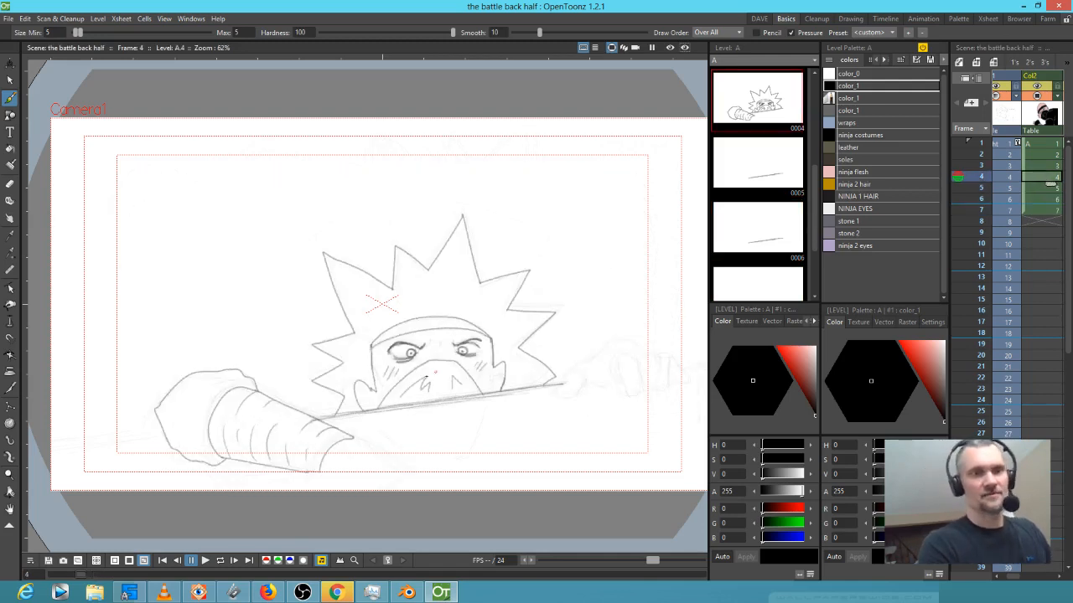
Draw the hand holding the far end of the slanted line beside the head, with thumb and curled fingers, in the gray color_1 style
click(455, 346)
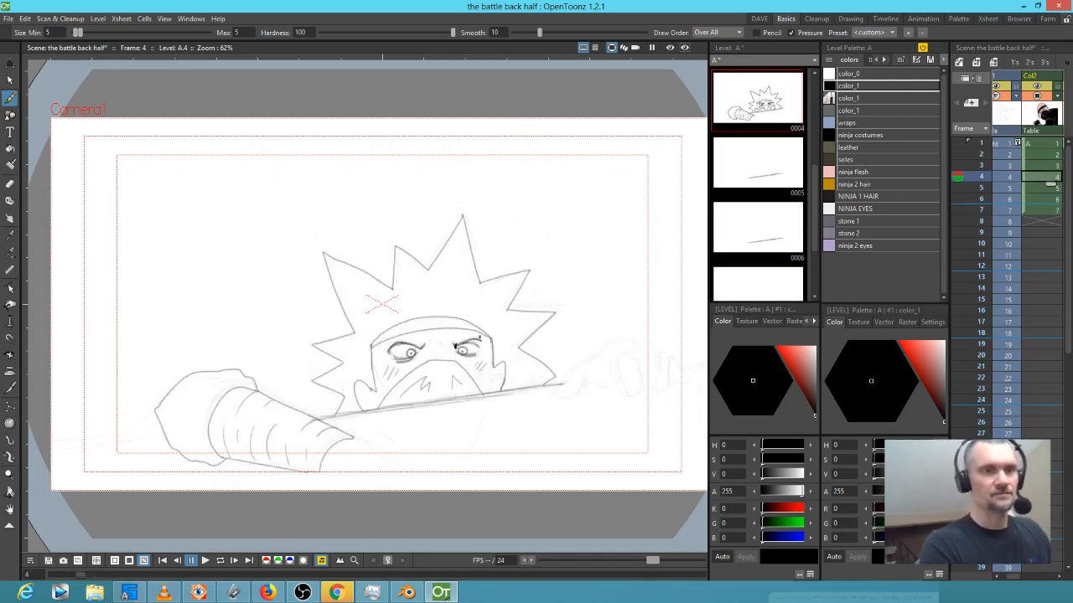
click(855, 99)
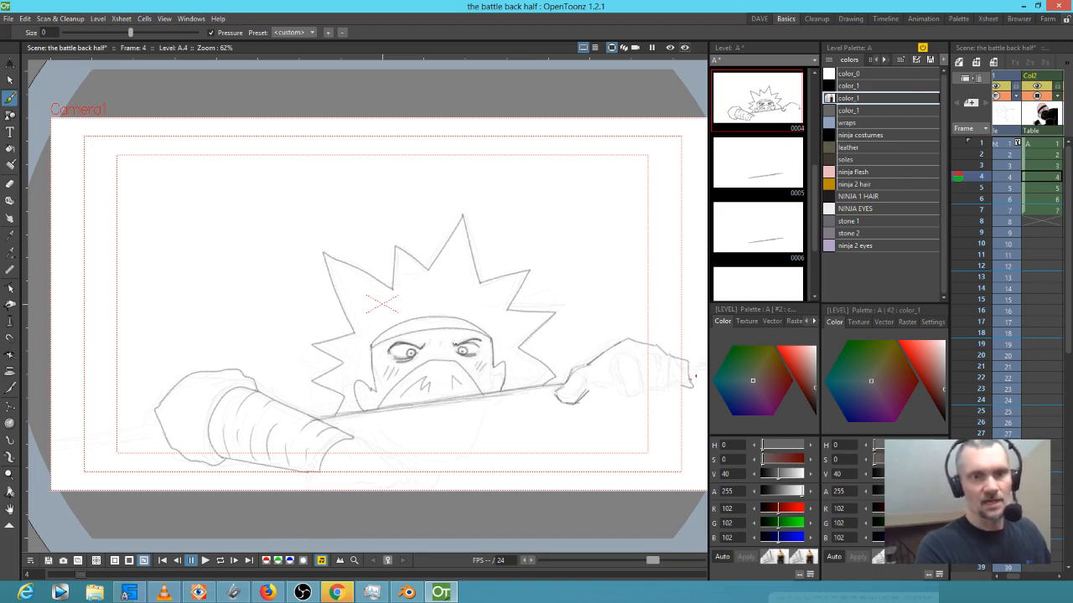
drag(677, 372, 685, 385)
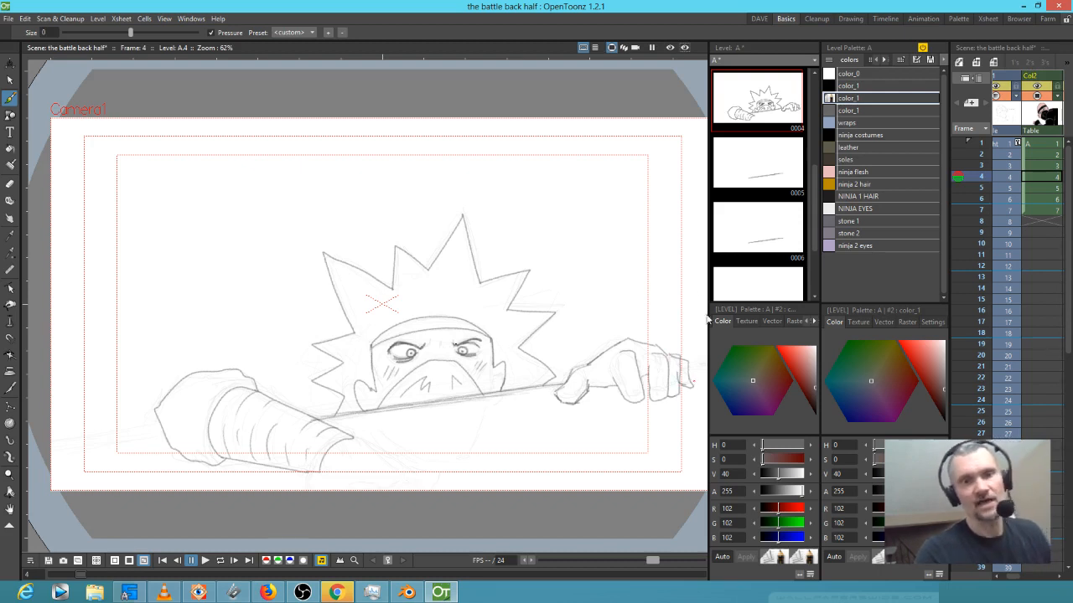
Erase the overlapping knuckle lines near the hand's outer fingers and redraw the back of the hand as one continuous sloping line
drag(690, 368, 541, 332)
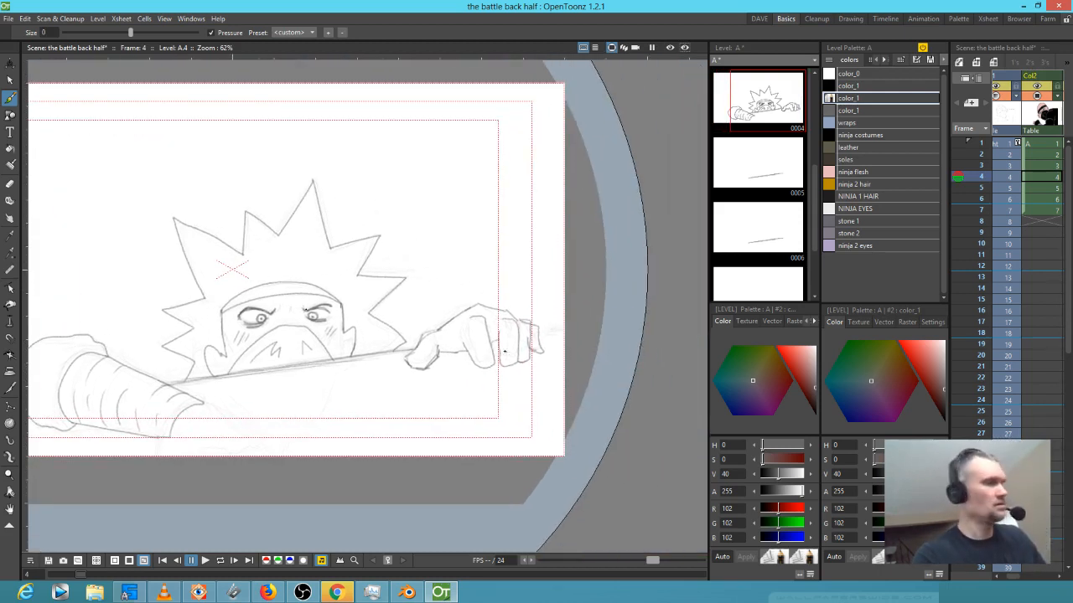
key(shift+space)
scroll(505, 348, up, 6)
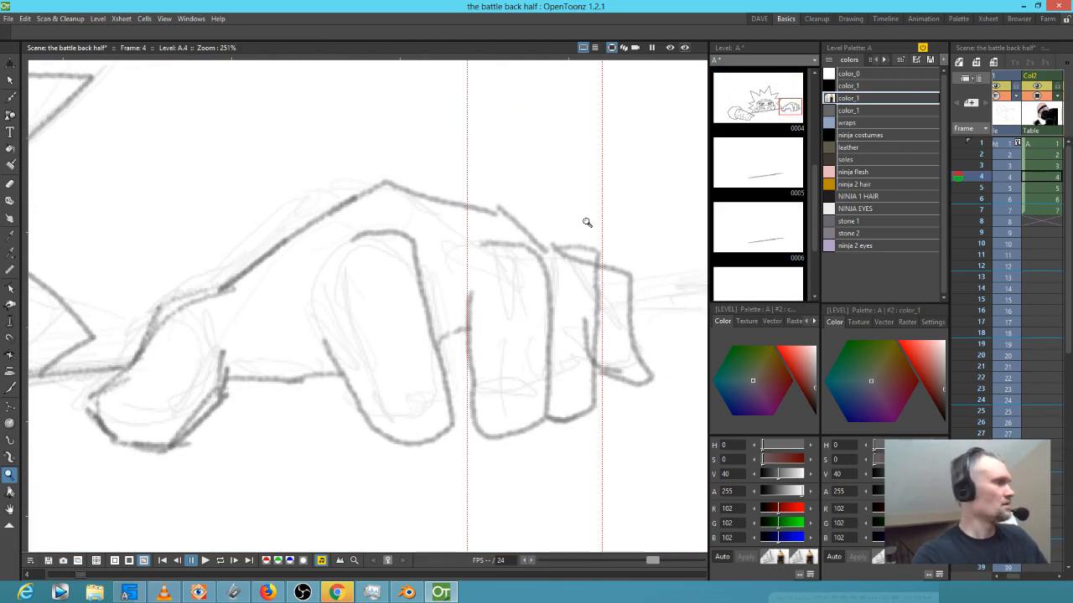
key(a)
mouse_move(573, 253)
mouse_down()
mouse_move(539, 215)
mouse_move(509, 204)
mouse_move(610, 238)
mouse_move(549, 226)
mouse_move(578, 316)
mouse_move(573, 285)
mouse_move(587, 310)
mouse_up()
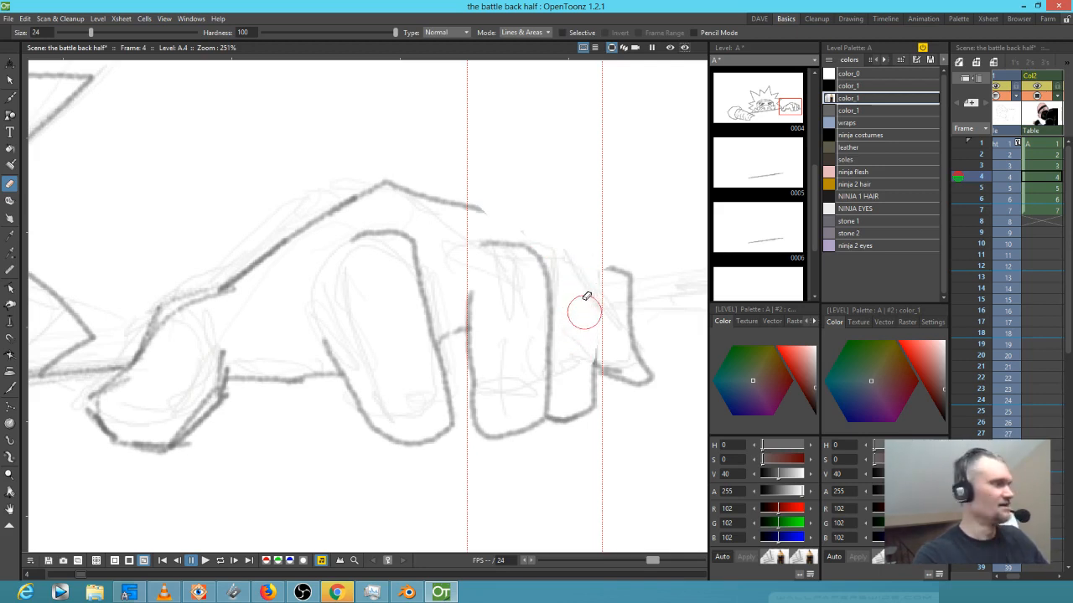
key(b)
mouse_move(480, 209)
mouse_down()
mouse_move(586, 252)
mouse_move(598, 337)
mouse_up()
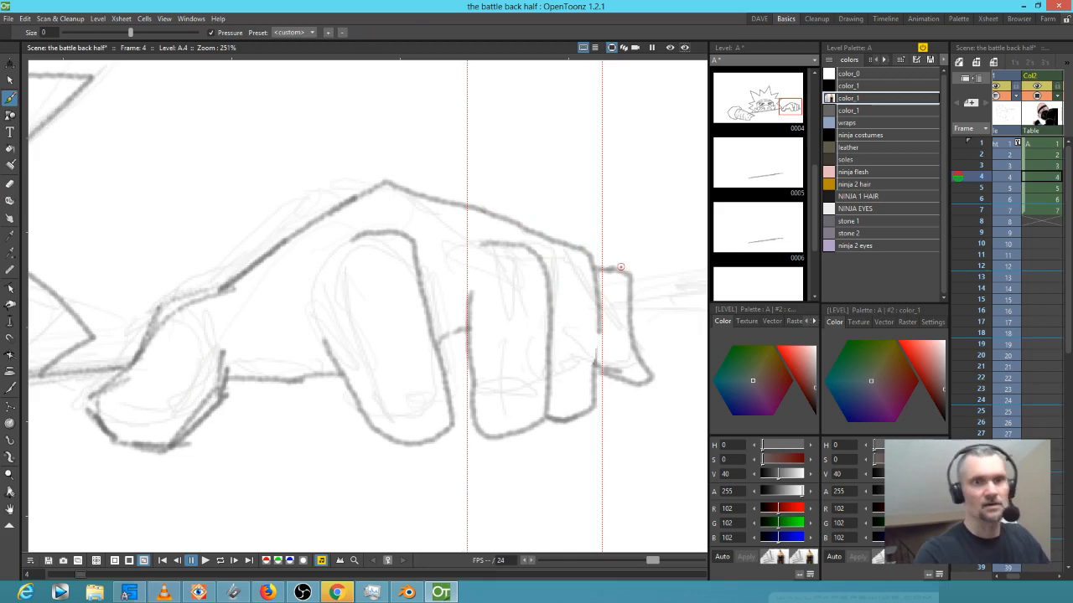
Erase the rough upper outline of the thumb and redraw it so it joins the back of the hand
drag(455, 333, 437, 344)
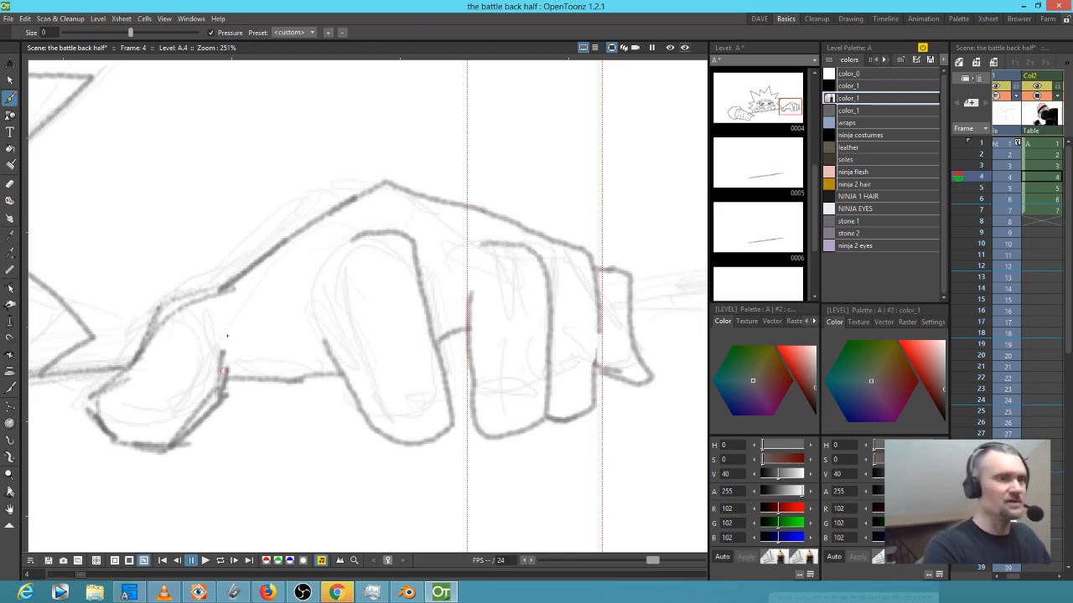
key(a)
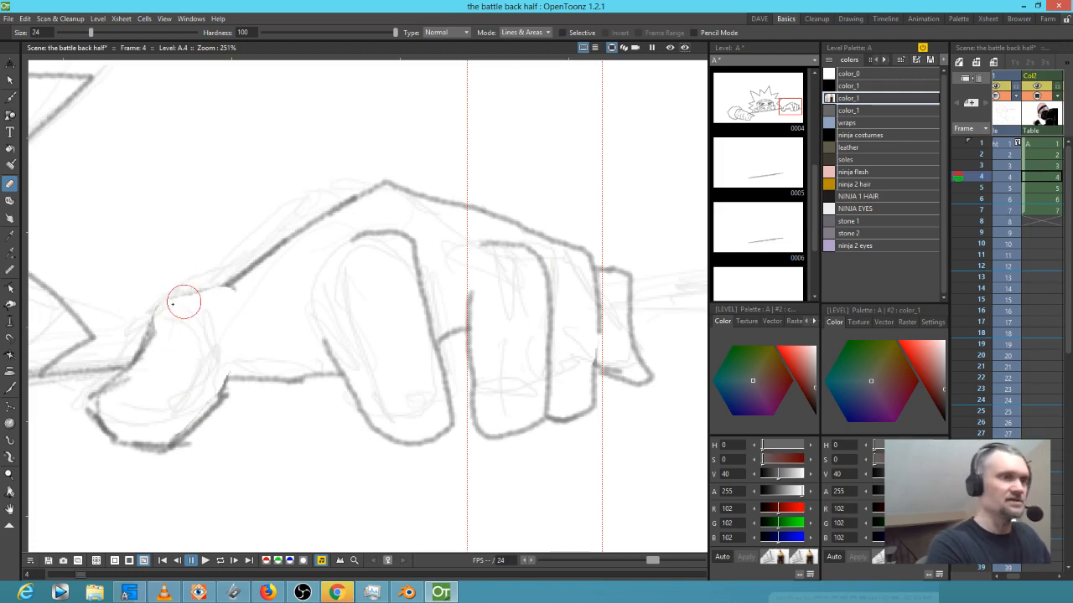
key(b)
drag(155, 326, 254, 262)
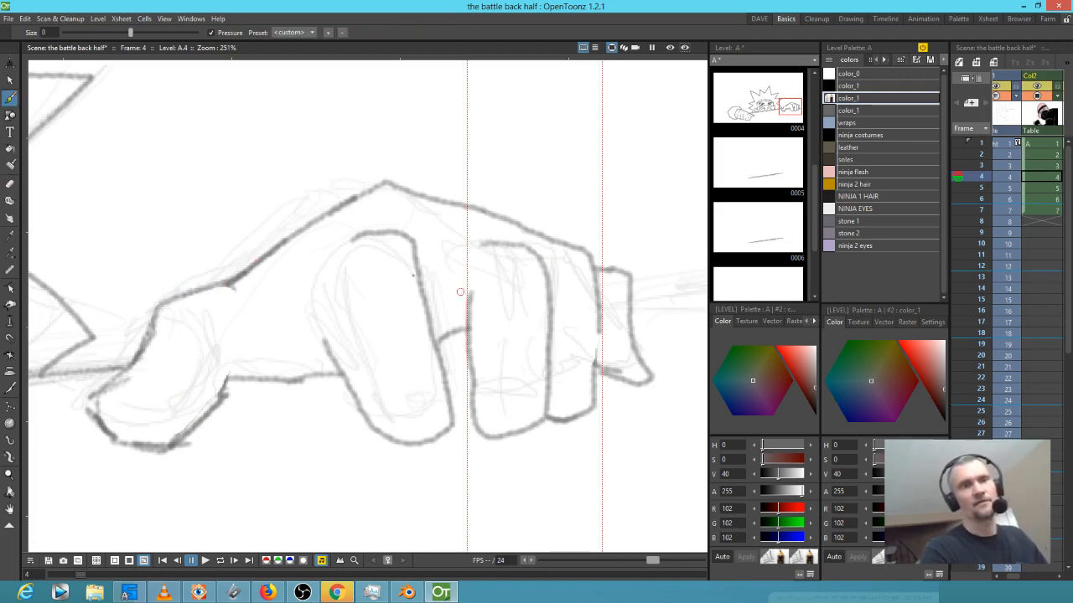
Close the outlines of the curled fingers with rounded knuckle curves, and draw a curved line closing off the thumb's base
mouse_move(365, 234)
mouse_down()
mouse_move(338, 239)
mouse_move(298, 323)
mouse_move(329, 359)
mouse_up()
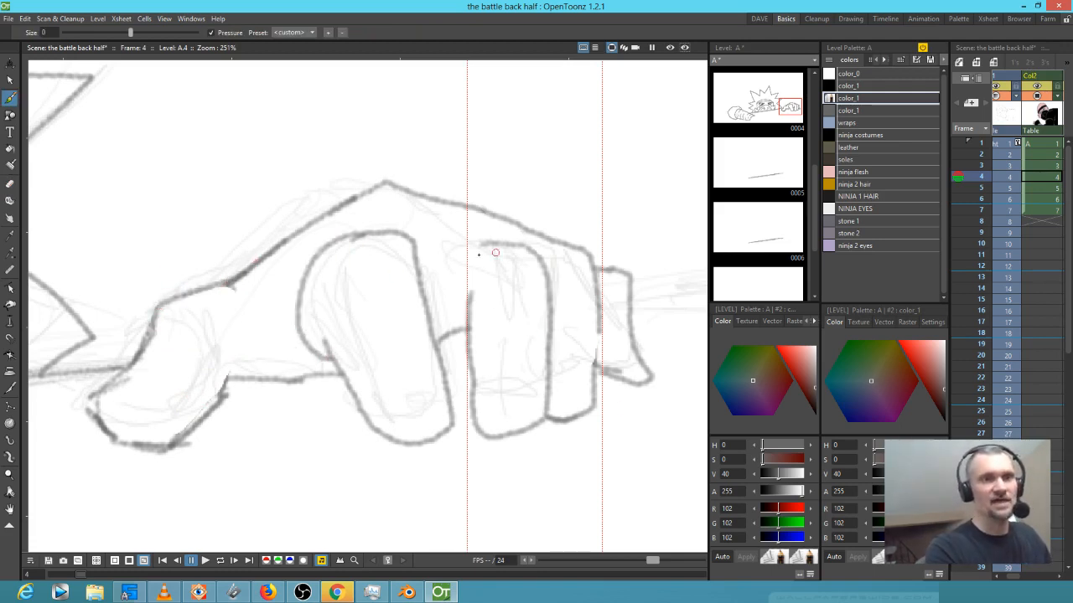
drag(483, 241, 417, 256)
drag(506, 248, 524, 232)
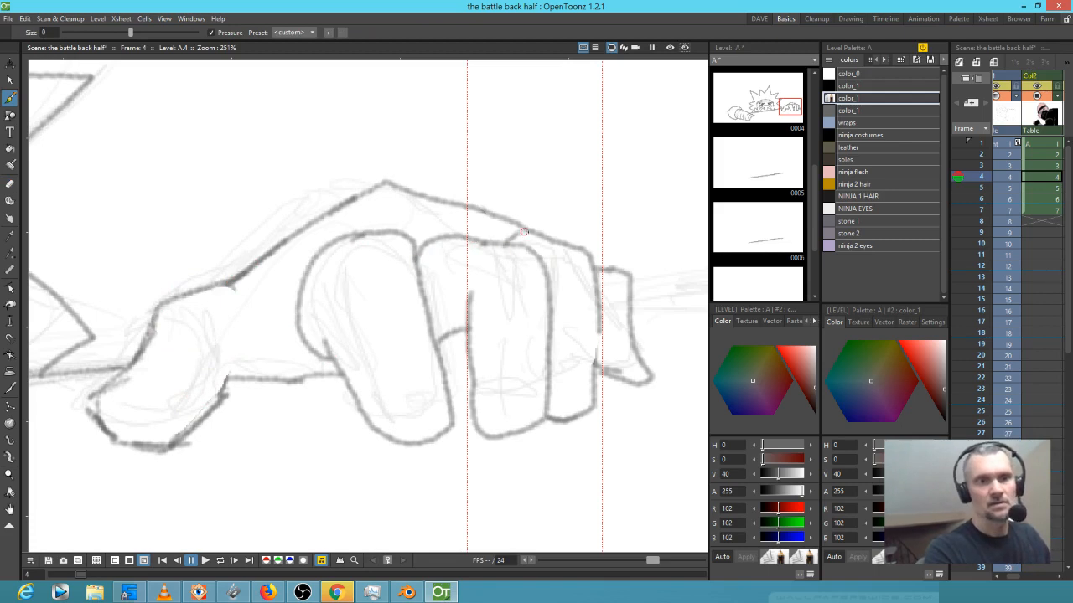
drag(240, 288, 258, 378)
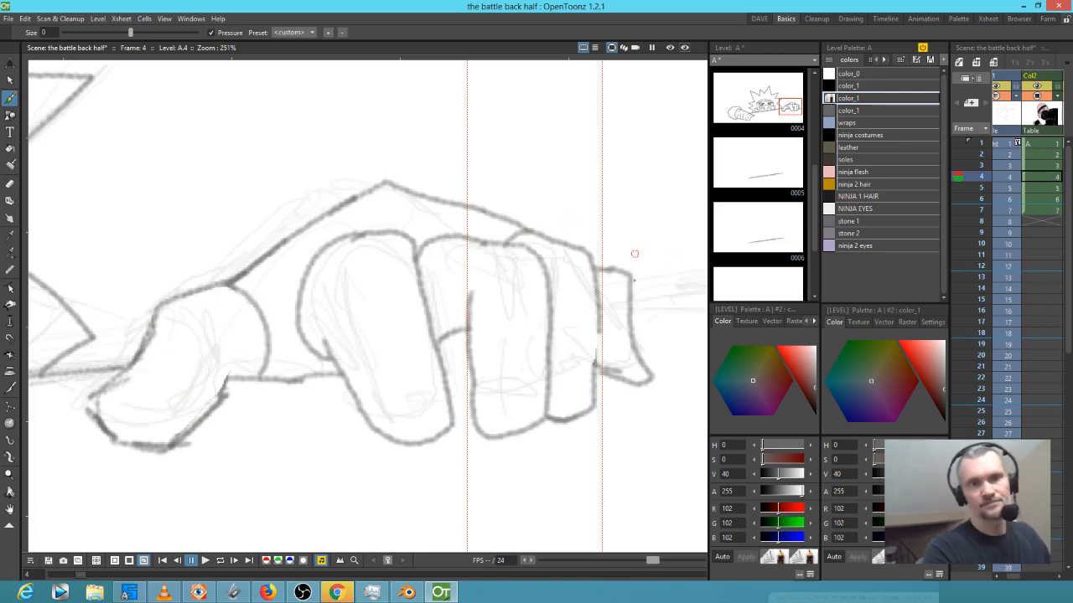
Fill the thumb and the curled fingers with the ninja flesh style
drag(378, 342, 536, 338)
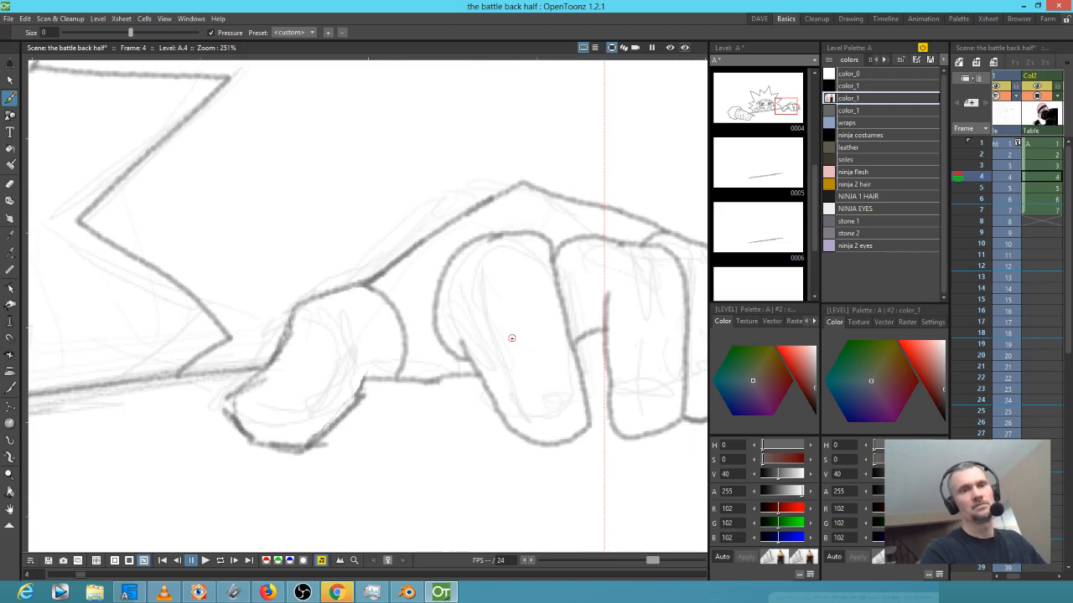
scroll(511, 337, down, 5)
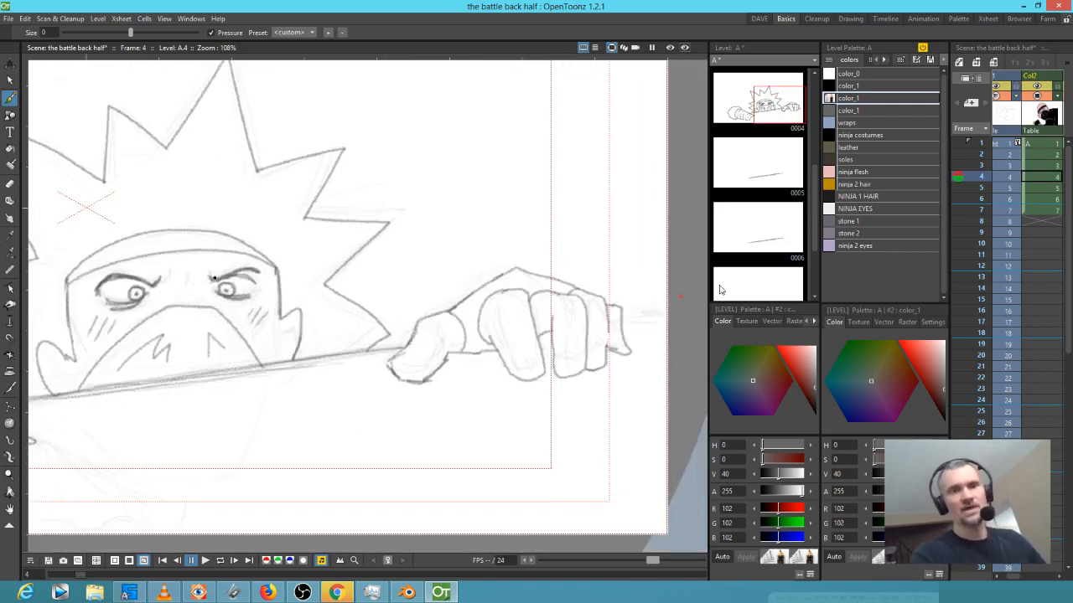
click(863, 172)
key(f)
drag(526, 315, 615, 311)
click(414, 350)
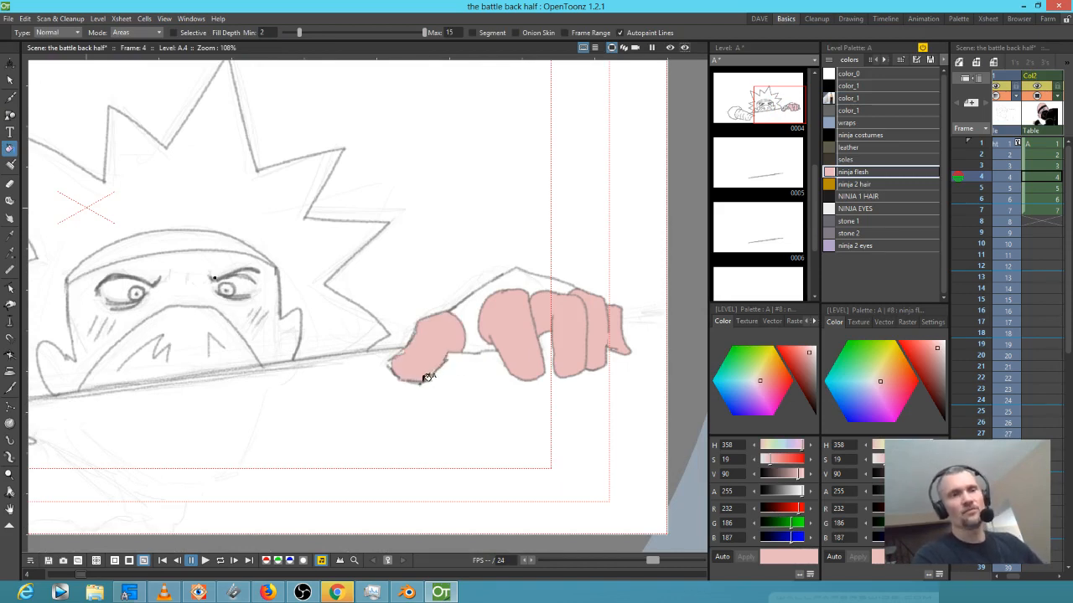
Draw crease lines on the thumb and fingernail curves on the first two fingers in the gray color_1 style
scroll(428, 375, up, 4)
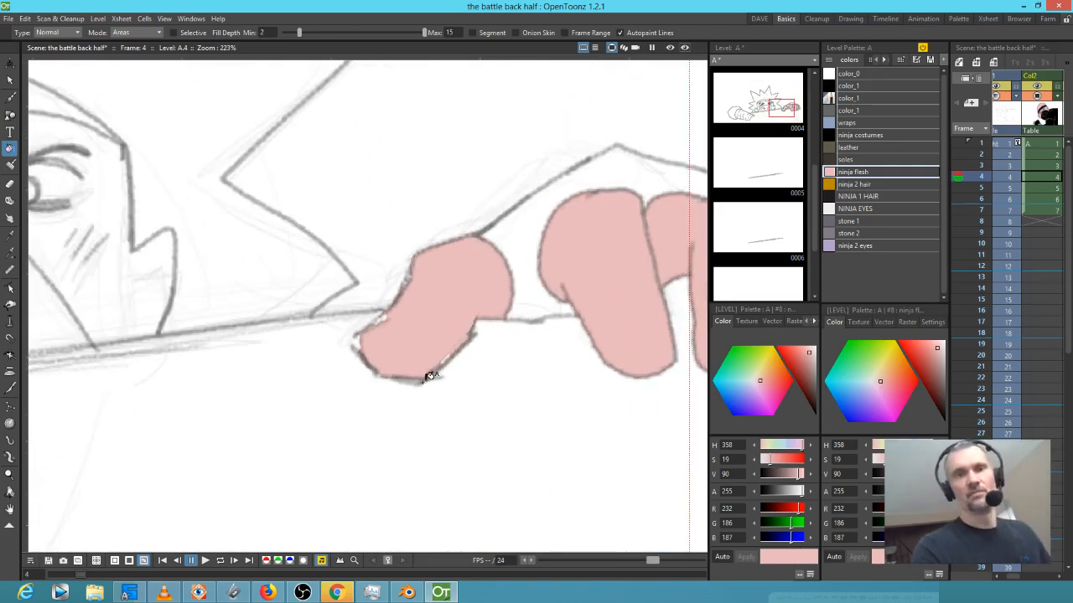
click(868, 98)
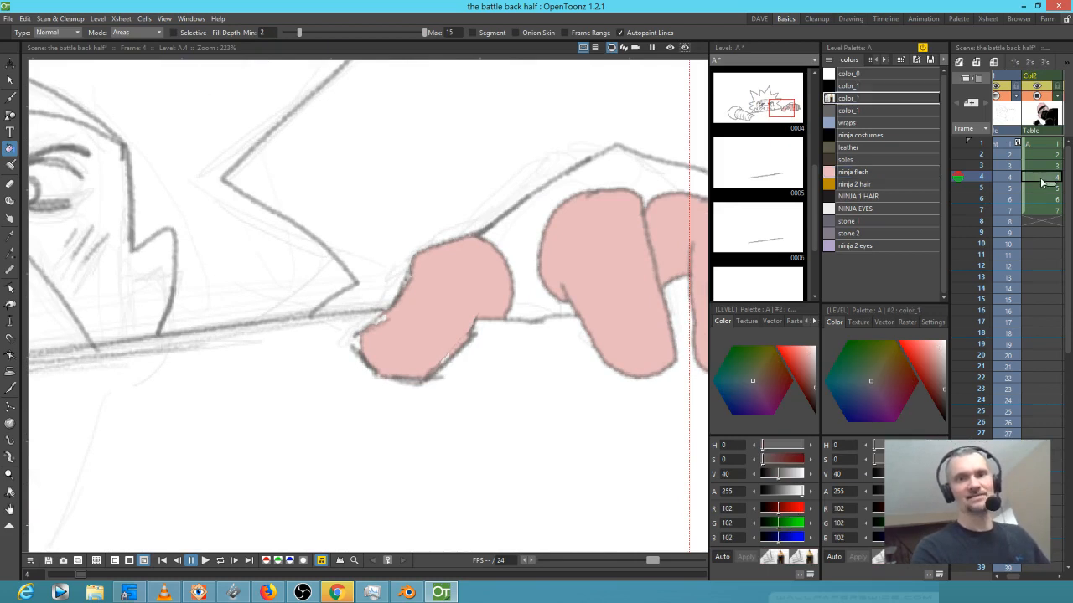
click(495, 311)
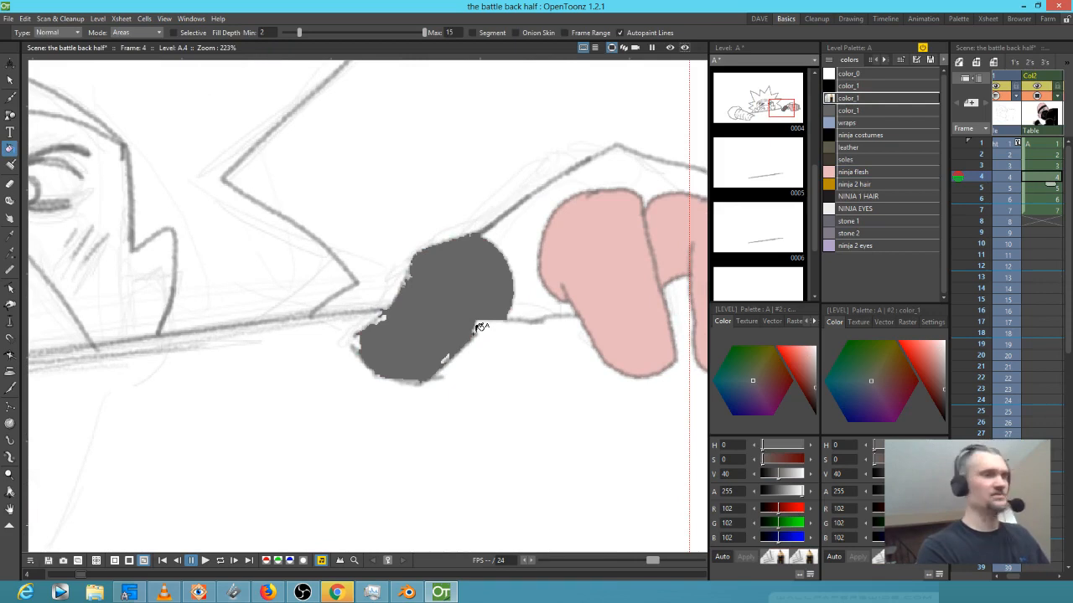
key(ctrl+z)
key(b)
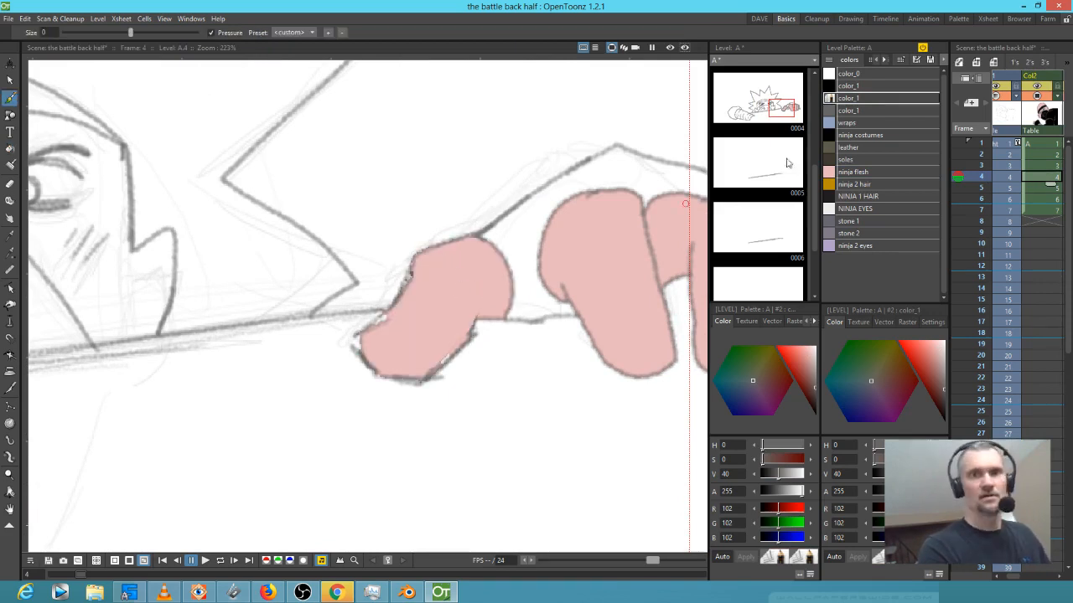
mouse_move(412, 261)
mouse_down()
mouse_move(399, 304)
mouse_move(356, 346)
mouse_move(363, 358)
mouse_move(463, 341)
mouse_move(471, 284)
mouse_move(472, 321)
mouse_move(495, 297)
mouse_up()
drag(660, 311, 623, 322)
drag(618, 341, 619, 329)
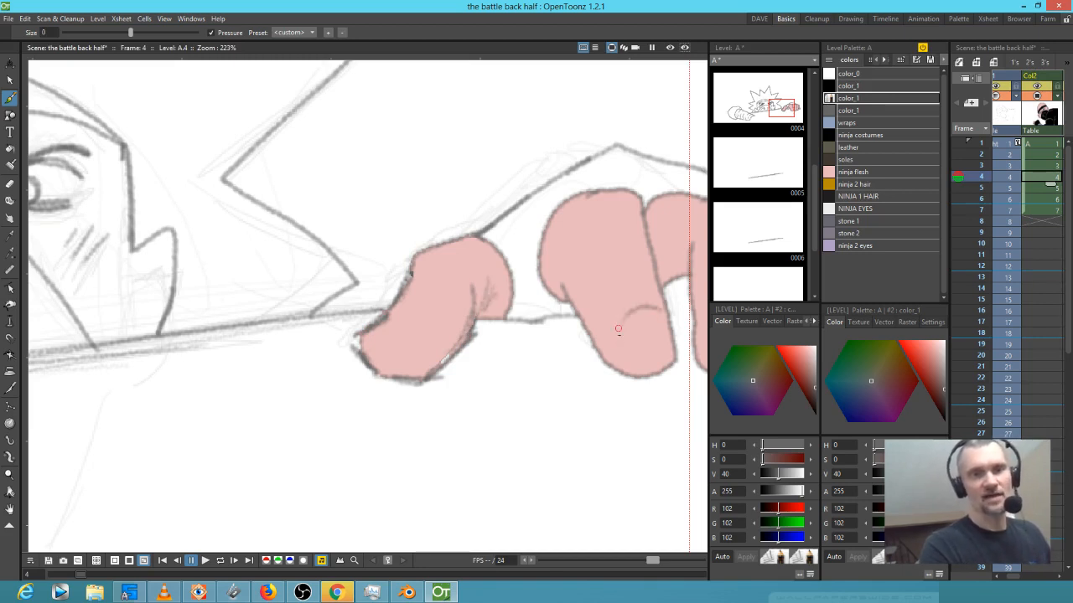
drag(636, 380, 466, 380)
drag(544, 344, 561, 303)
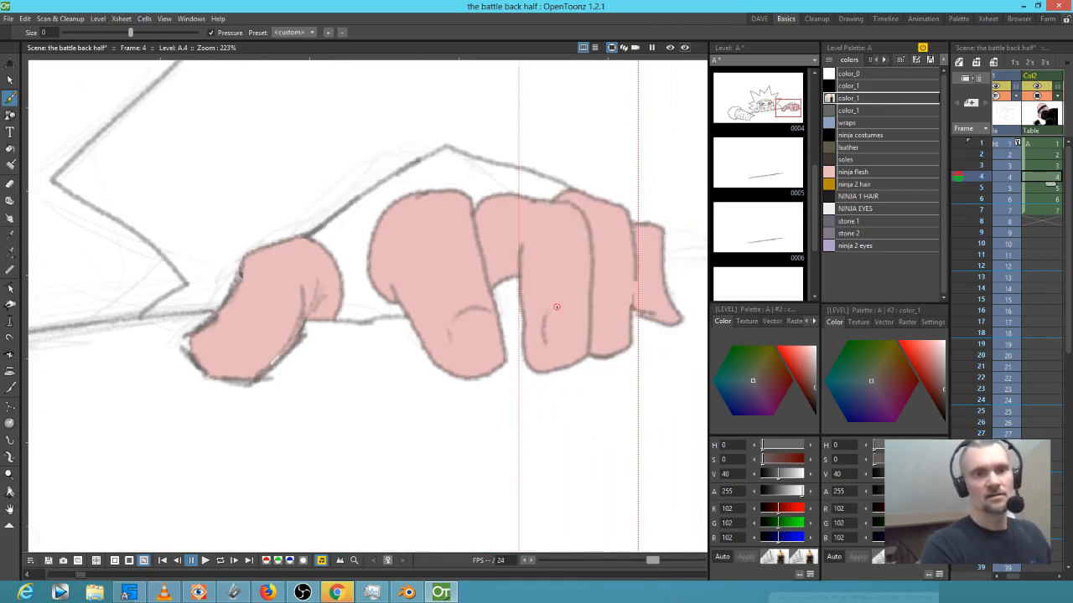
Ink the back of the wrapped arm's hand, its pointed thumb and the rounded fingers at the frame's lower border, tidying stray lines
scroll(505, 265, down, 6)
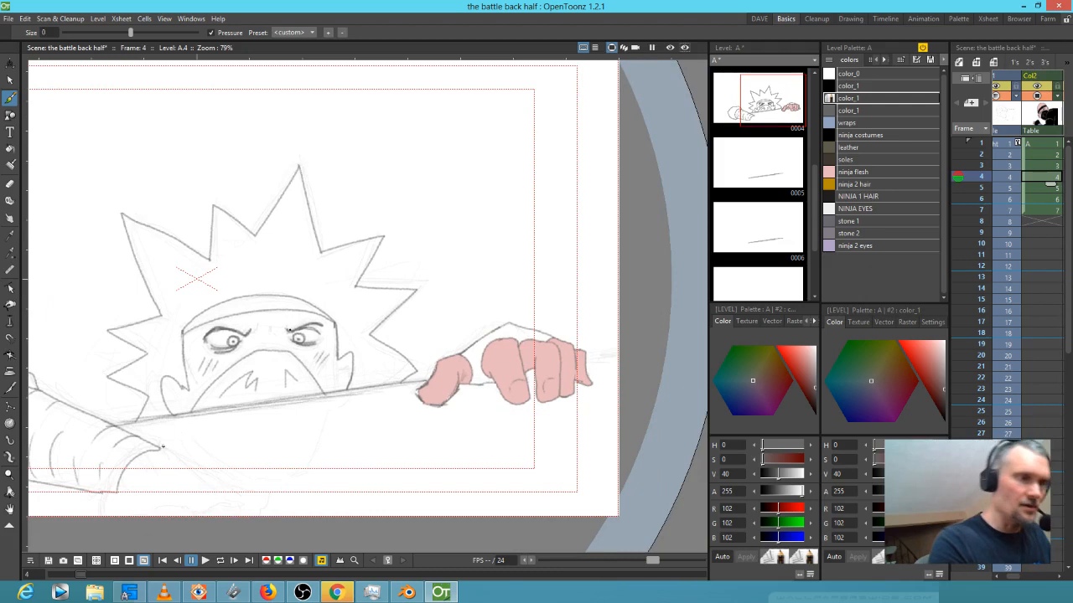
drag(159, 448, 214, 475)
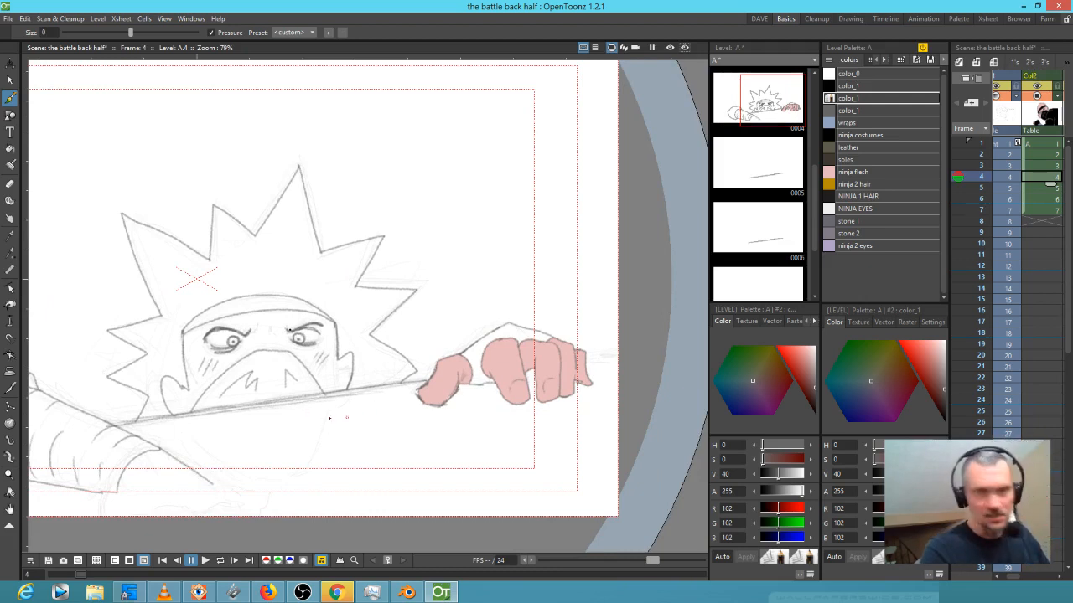
drag(213, 478, 261, 491)
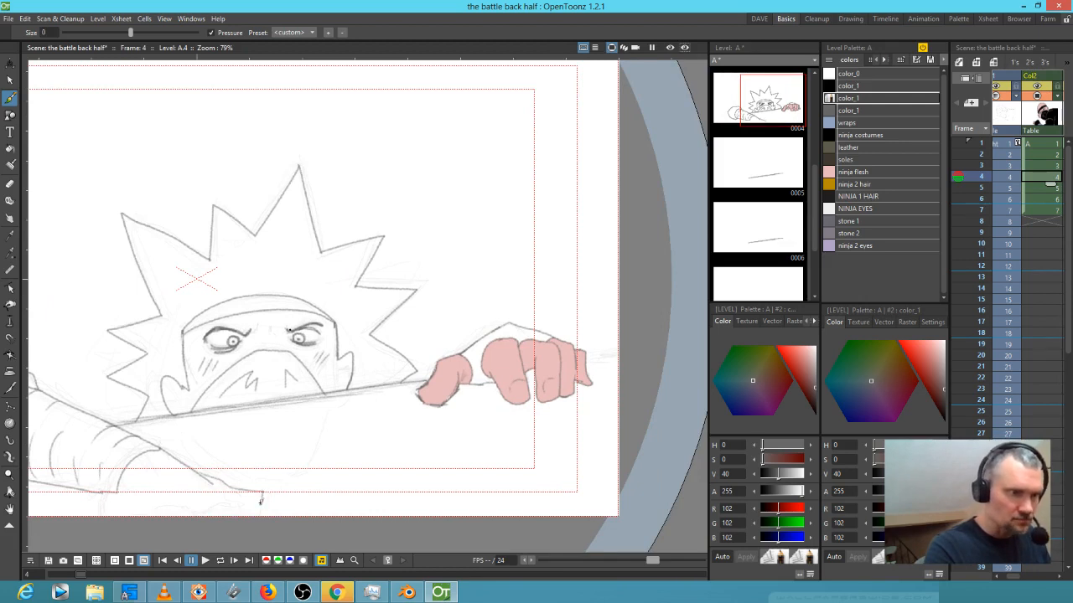
mouse_move(231, 501)
mouse_down()
mouse_move(253, 518)
mouse_move(225, 498)
mouse_move(201, 518)
mouse_move(174, 516)
mouse_up()
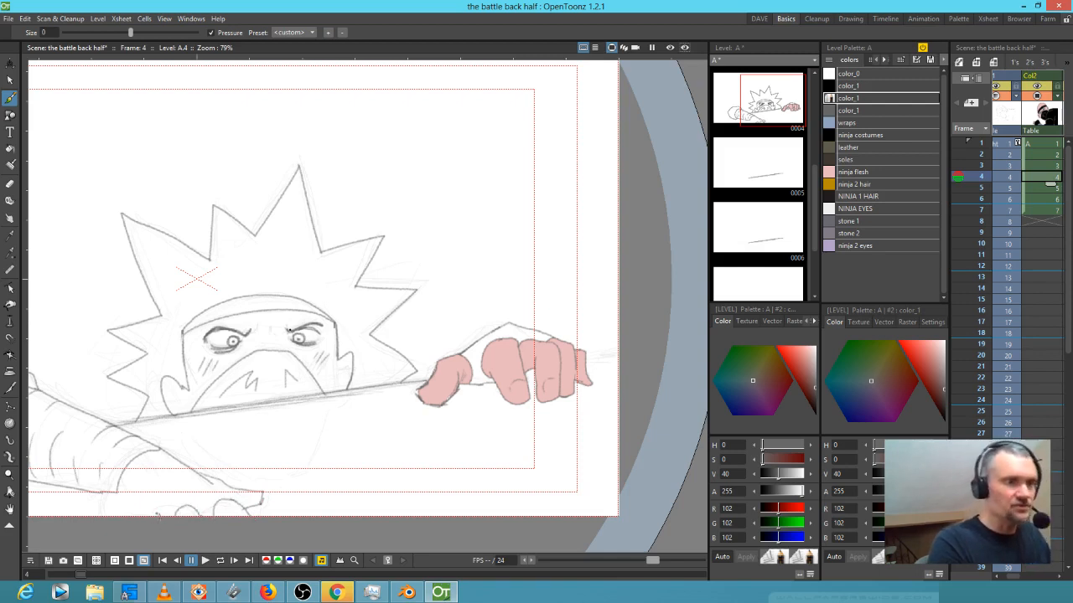
drag(118, 503, 129, 511)
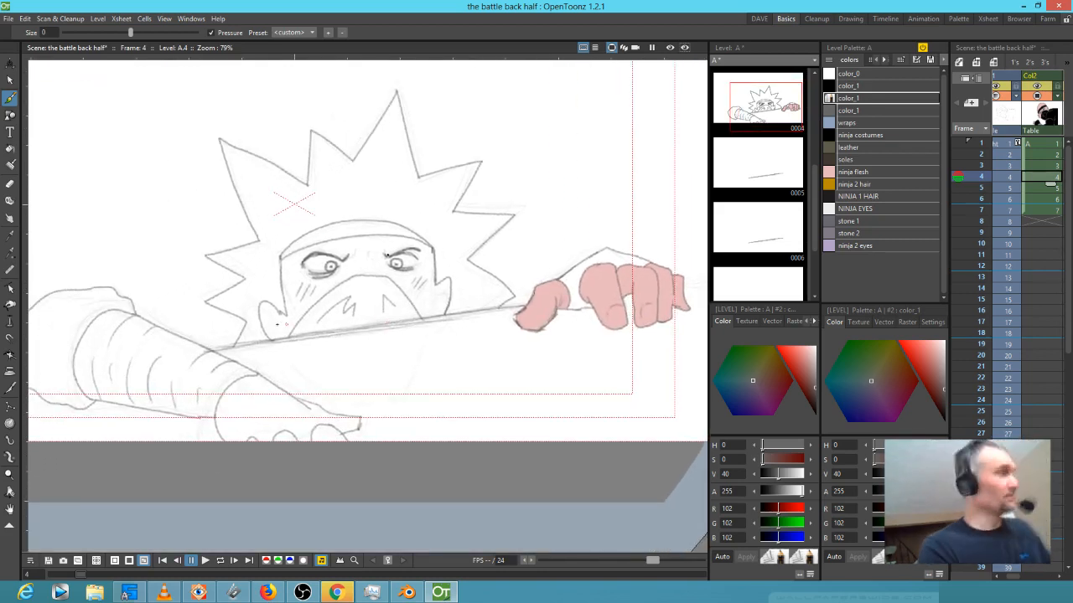
key(a)
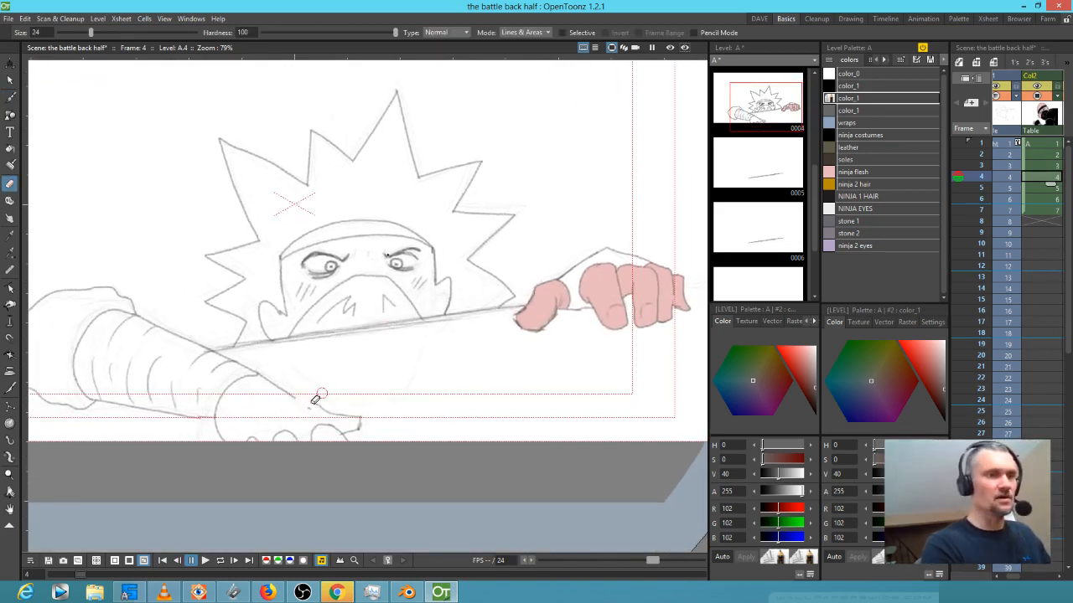
key(b)
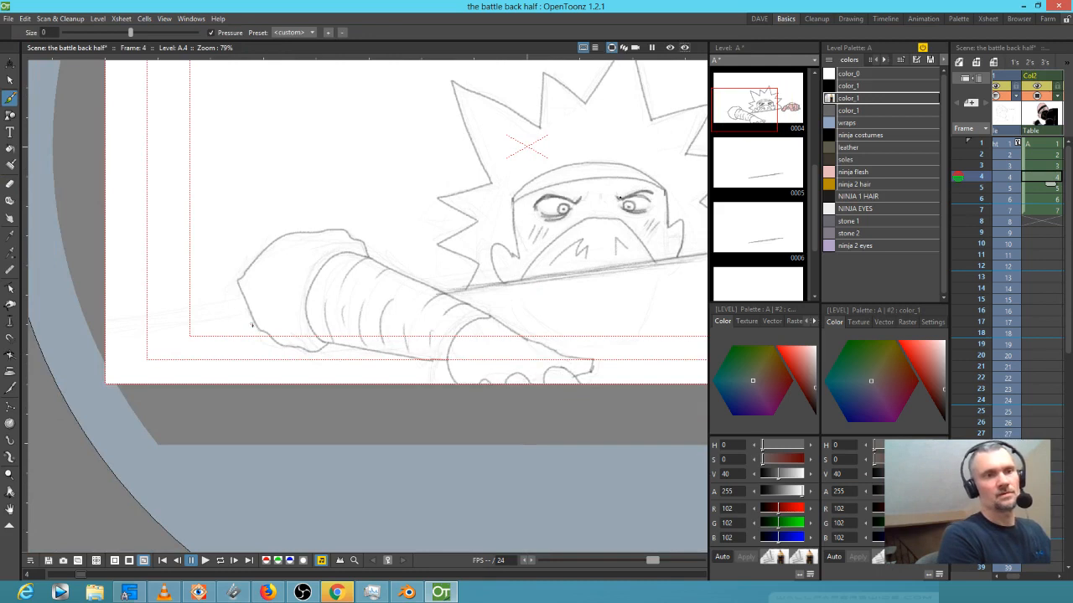
Try to draw the ledge line freehand from the ninja's elbow to the camera frame's border with the textured color_1 style
drag(252, 325, 88, 364)
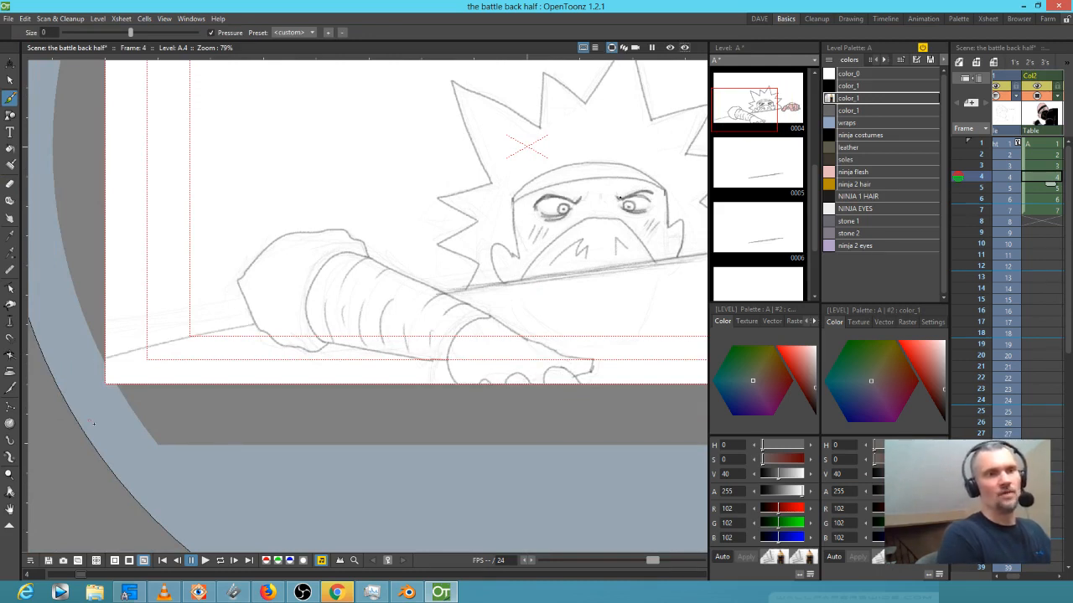
key(ctrl+z)
drag(251, 317, 34, 367)
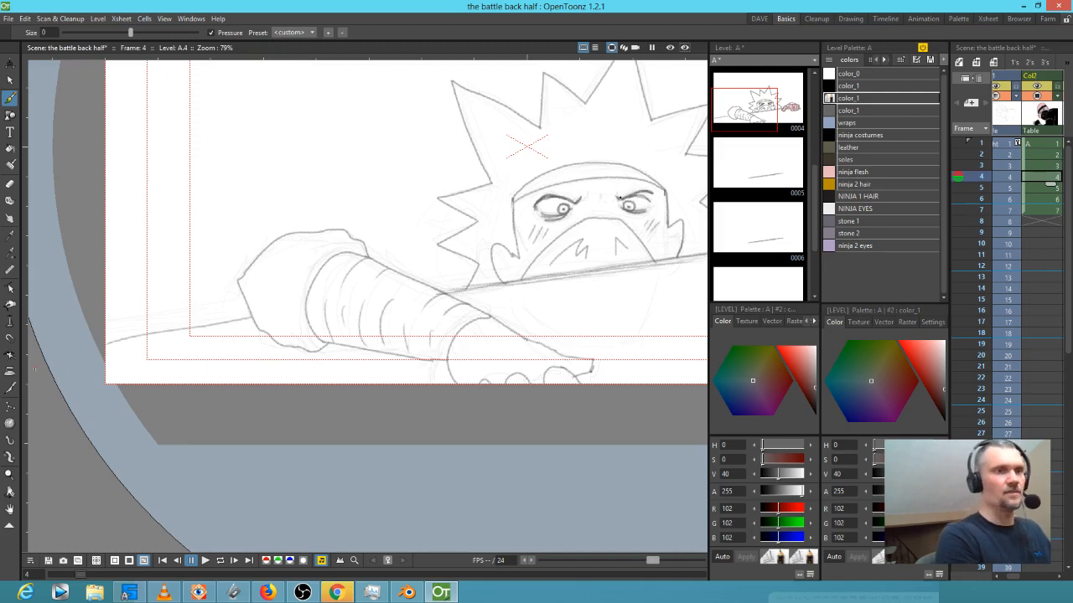
key(ctrl+z)
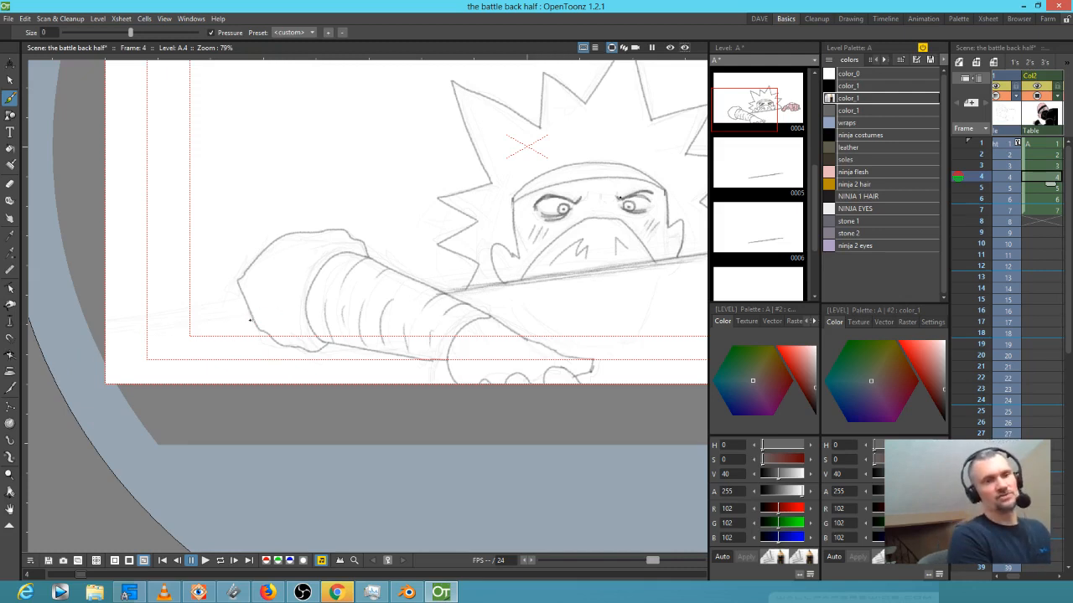
drag(249, 320, 84, 343)
key(ctrl+z)
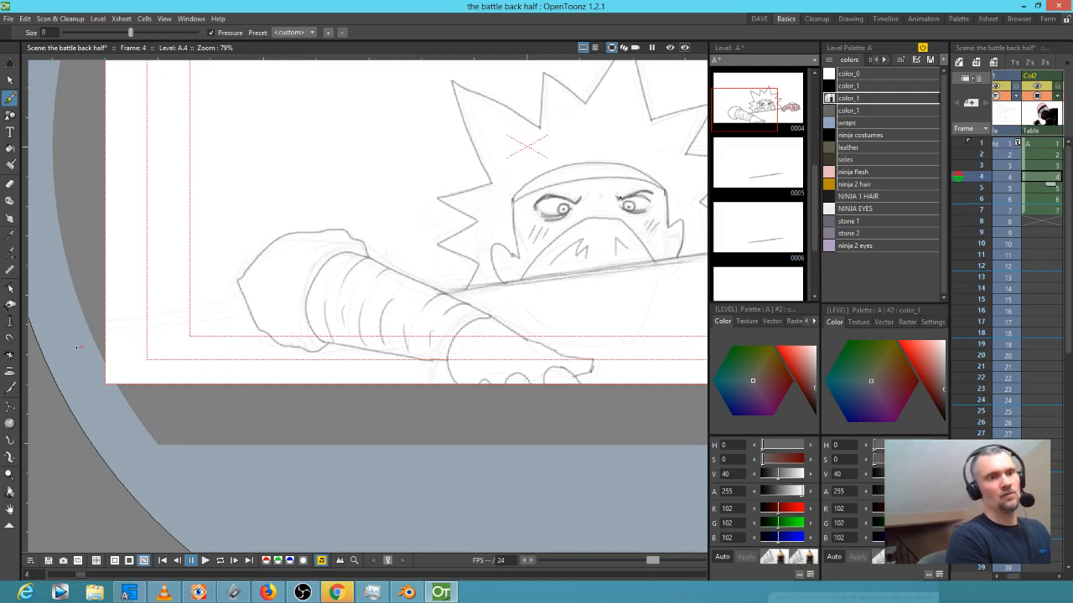
drag(129, 341, 234, 323)
drag(72, 355, 232, 322)
drag(114, 344, 250, 318)
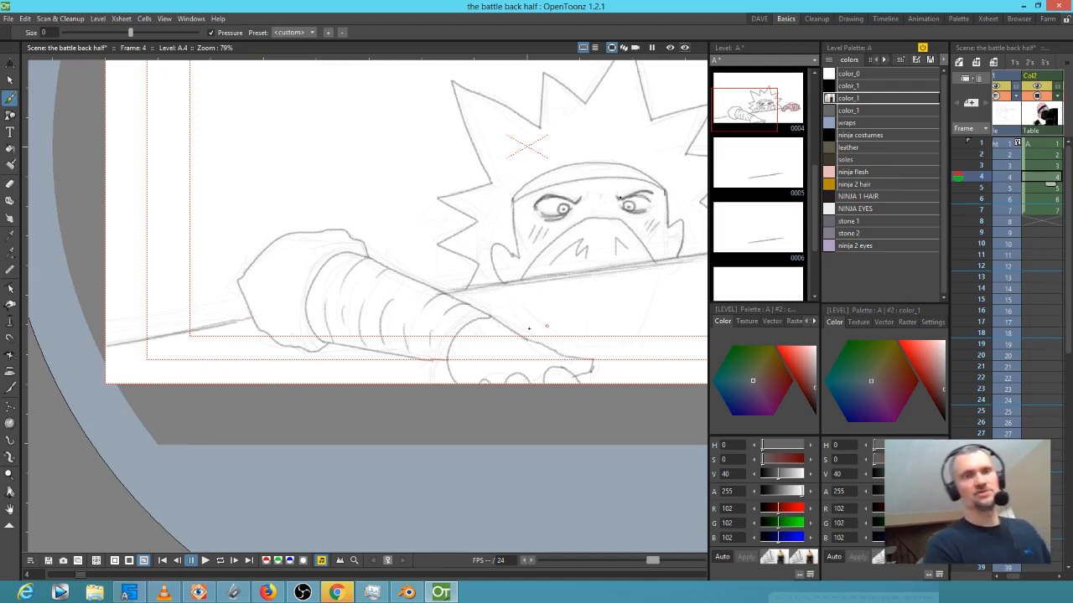
Change the first color_1 style to gray RGB 96, 96, 96 and set the Geometric tool's shape to Line
scroll(529, 328, down, 5)
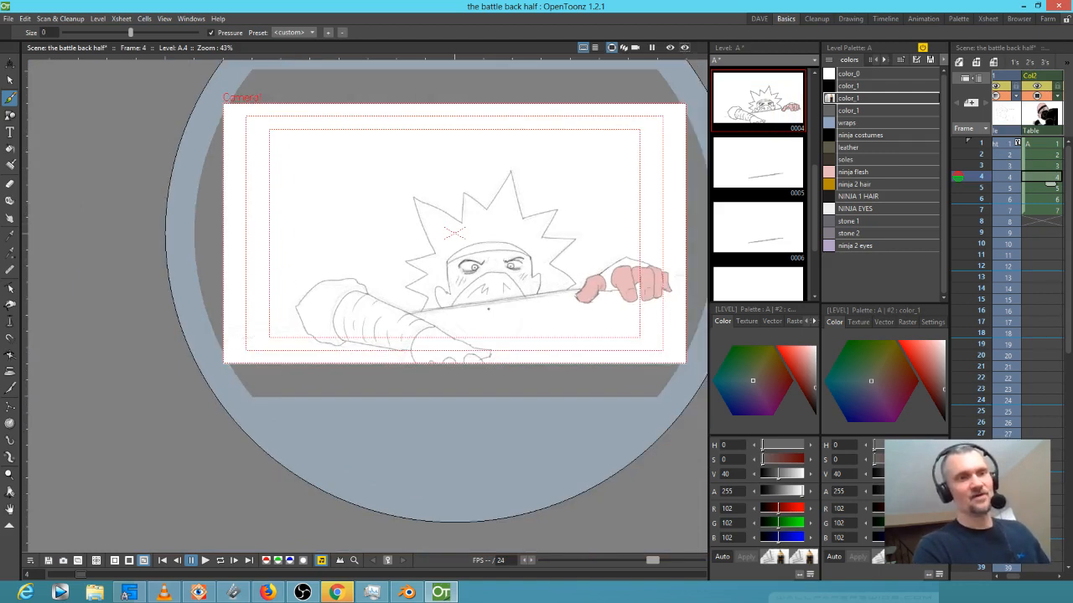
click(872, 86)
drag(940, 406, 956, 390)
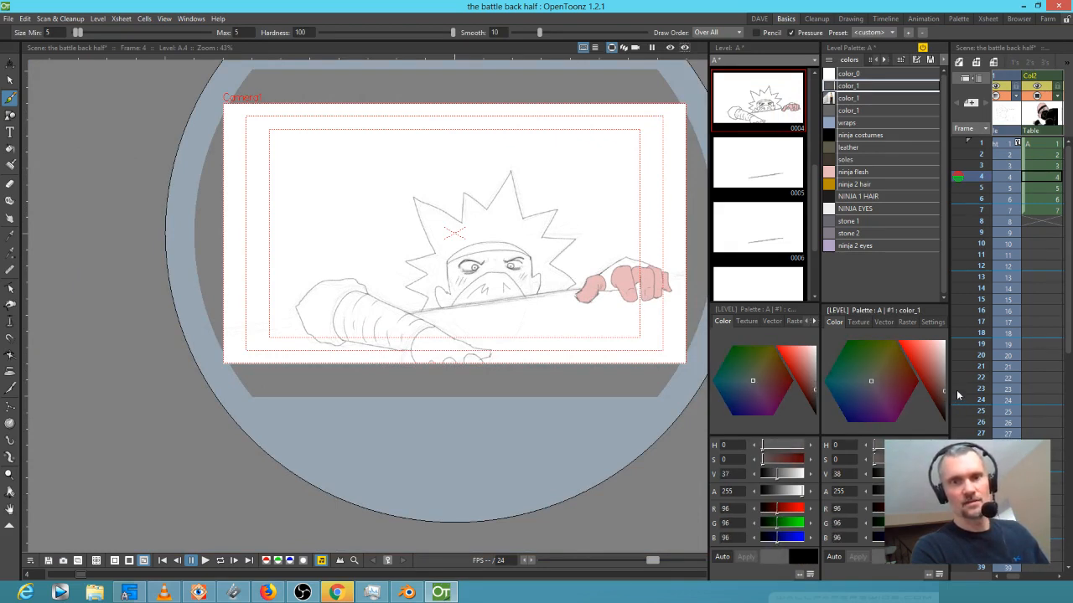
key(g)
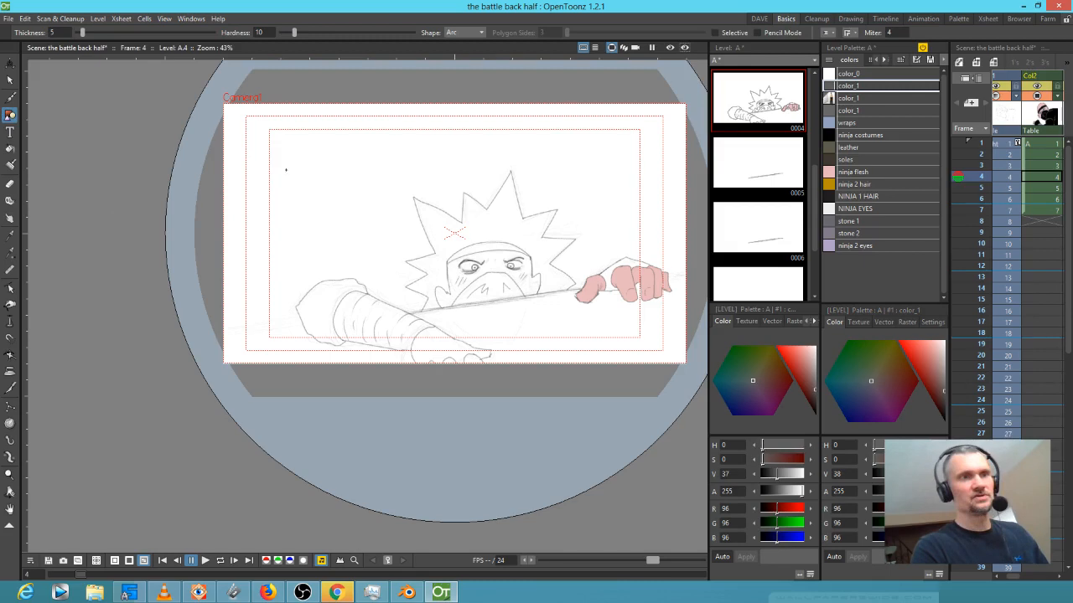
click(457, 32)
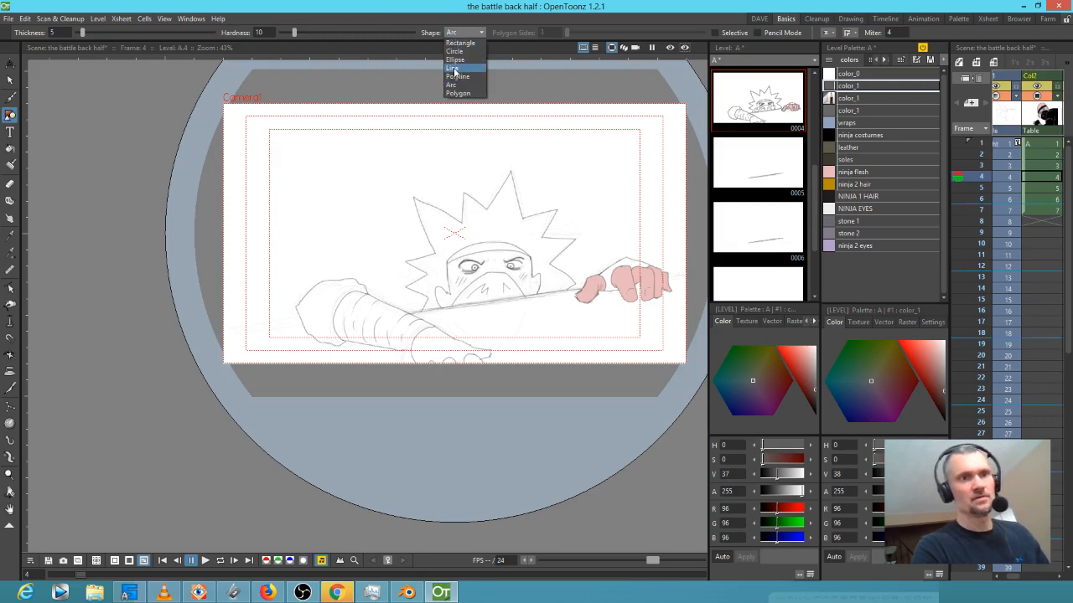
click(453, 69)
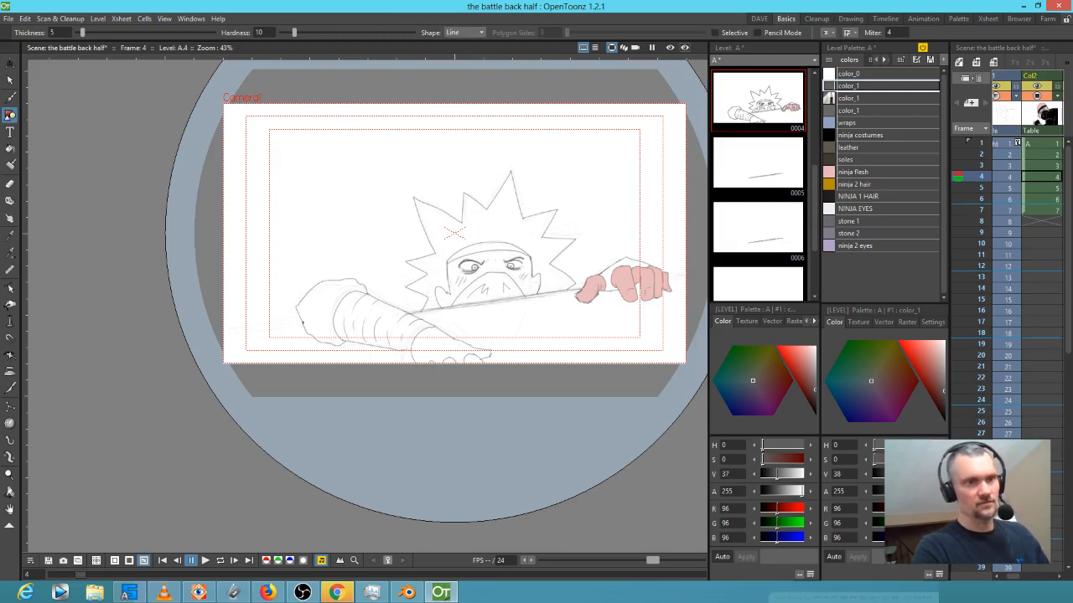
Lighten the first color_1 style to RGB 119, 114, 114 and draw a straight ledge line from the elbow to the frame border
drag(300, 321, 208, 331)
key(ctrl+z)
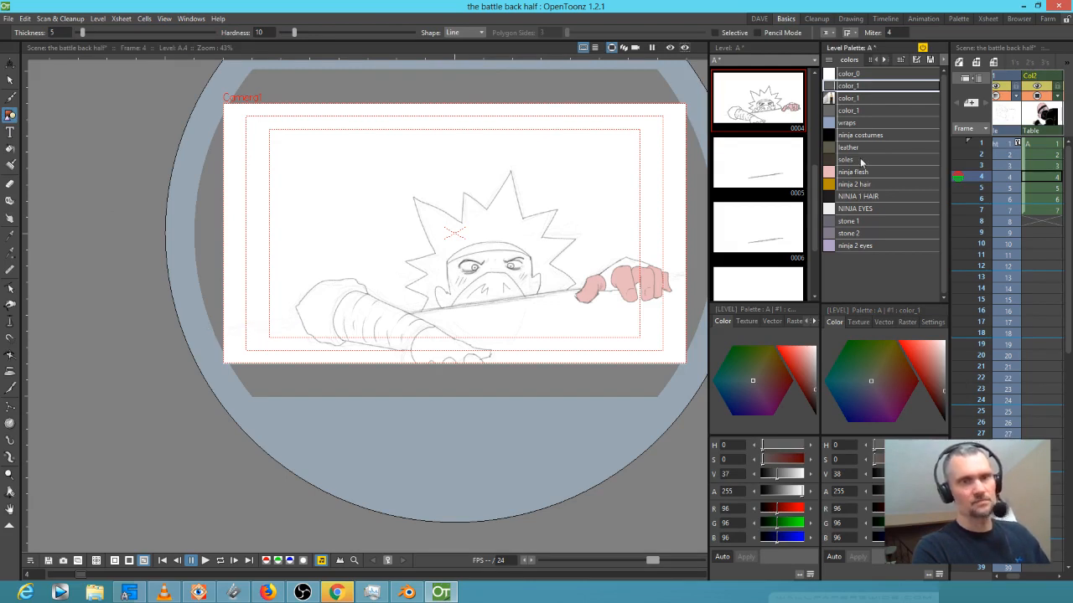
click(943, 386)
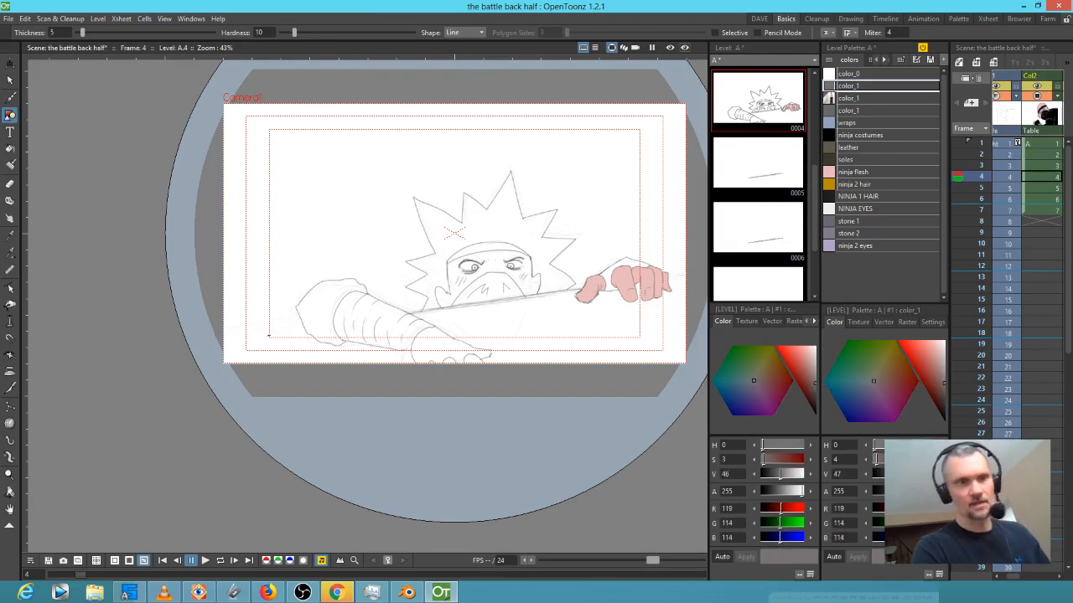
drag(275, 326, 219, 332)
key(ctrl+z)
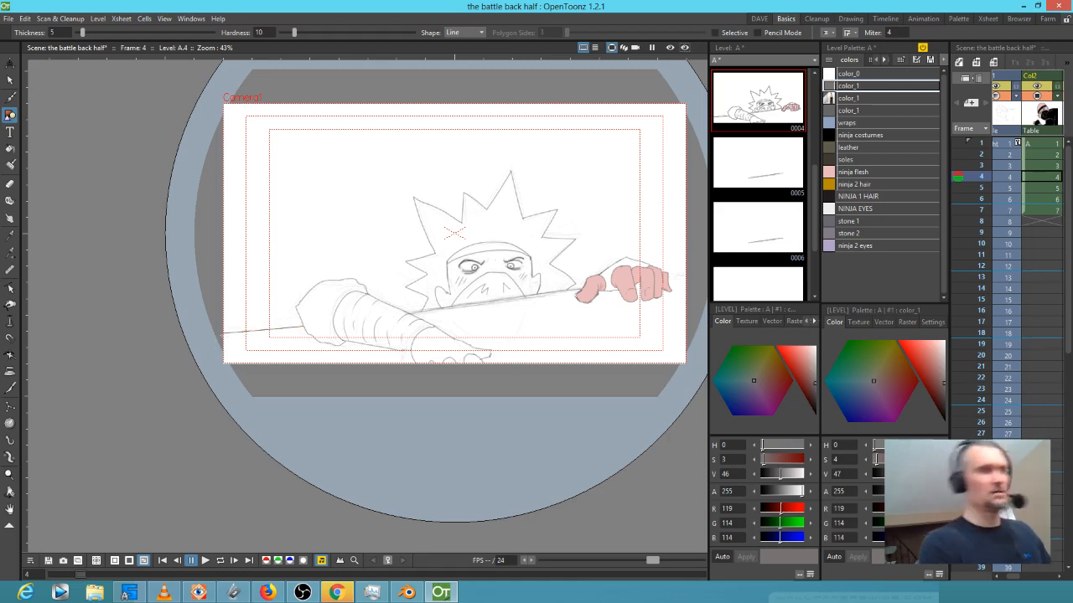
Select the straight ledge line beside the elbow with a freehand selection, nudge it 0.48 mm horizontally and copy it
key(s)
mouse_move(305, 337)
mouse_down()
mouse_move(310, 329)
mouse_move(235, 321)
mouse_move(303, 352)
mouse_move(307, 337)
mouse_up()
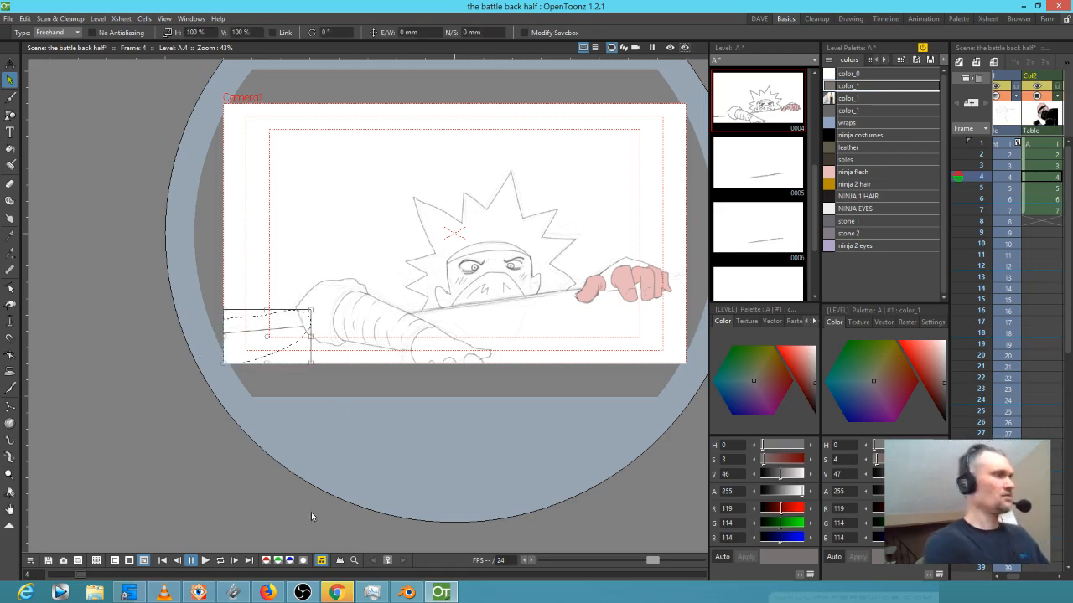
key(Right)
key(Up)
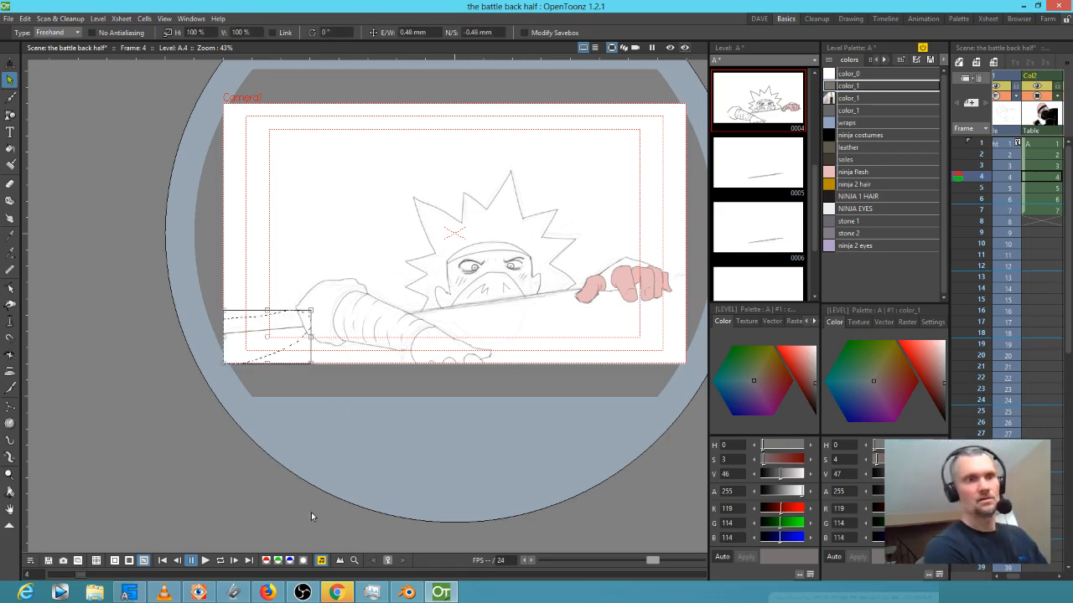
key(Down)
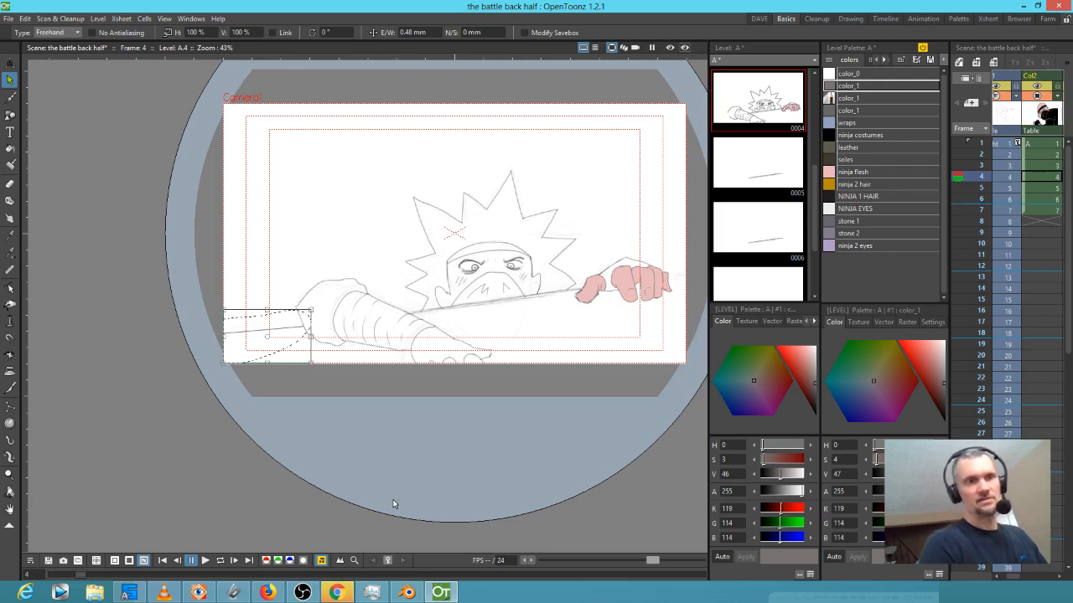
Paste the copied ledge line into frames 5, 6 and 7 of level A
click(1039, 188)
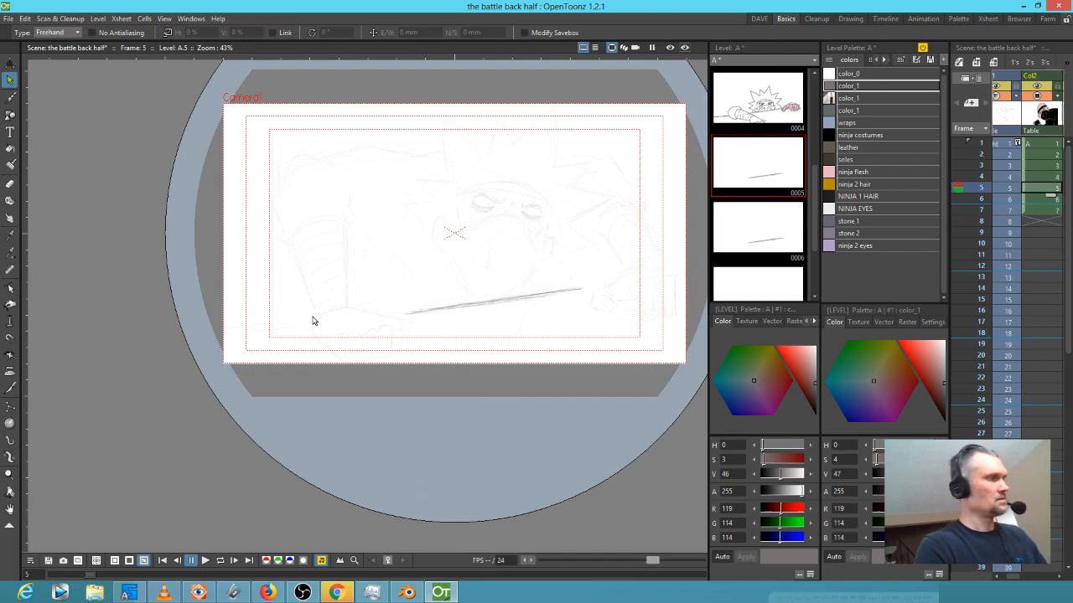
key(ctrl+v)
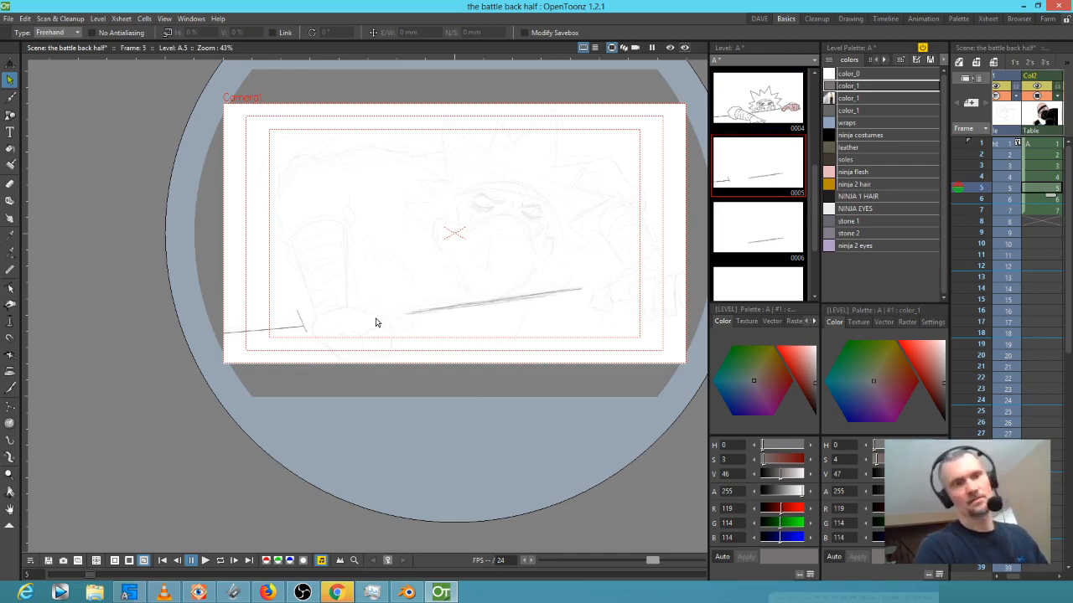
key(period)
key(ctrl+v)
click(1047, 211)
key(ctrl+v)
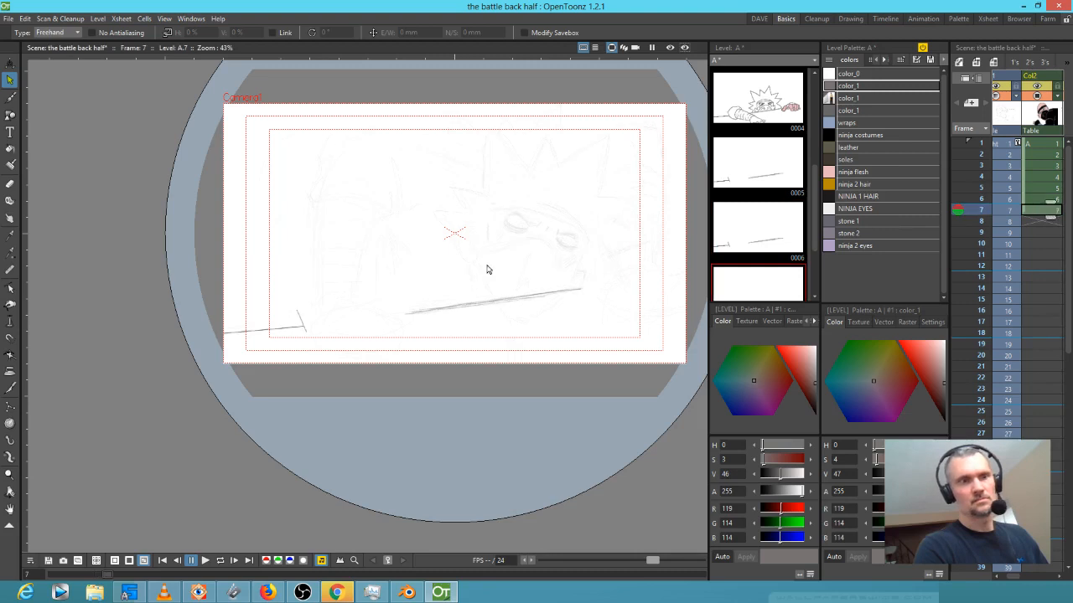
On frame 4, draw the shoulder outline from sleeve to hair and extend the ledge past the little finger, using the textured color_1 style
click(1052, 177)
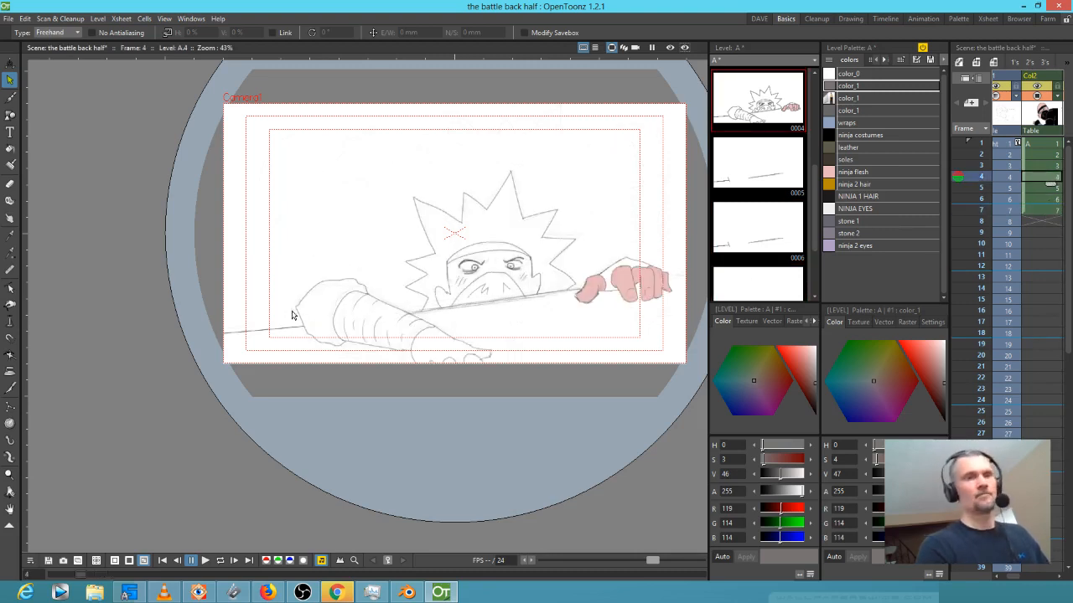
key(b)
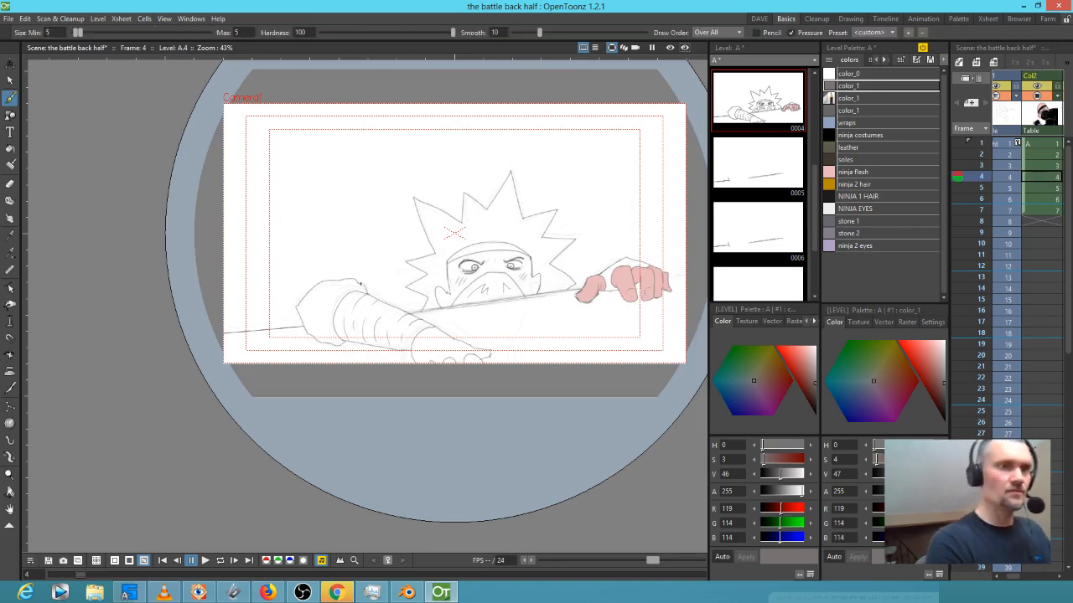
key(s)
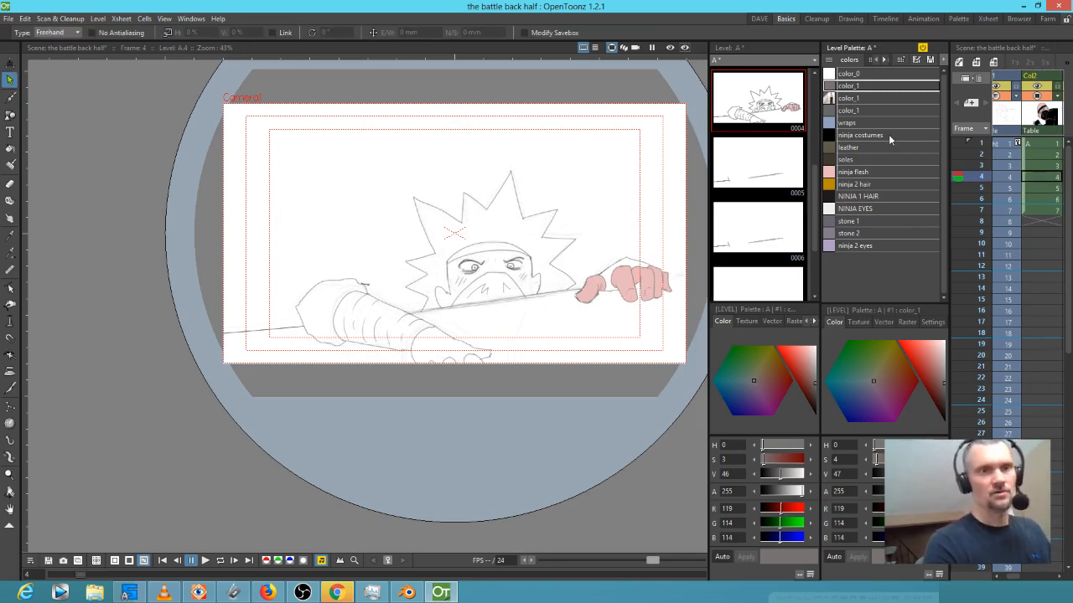
click(865, 99)
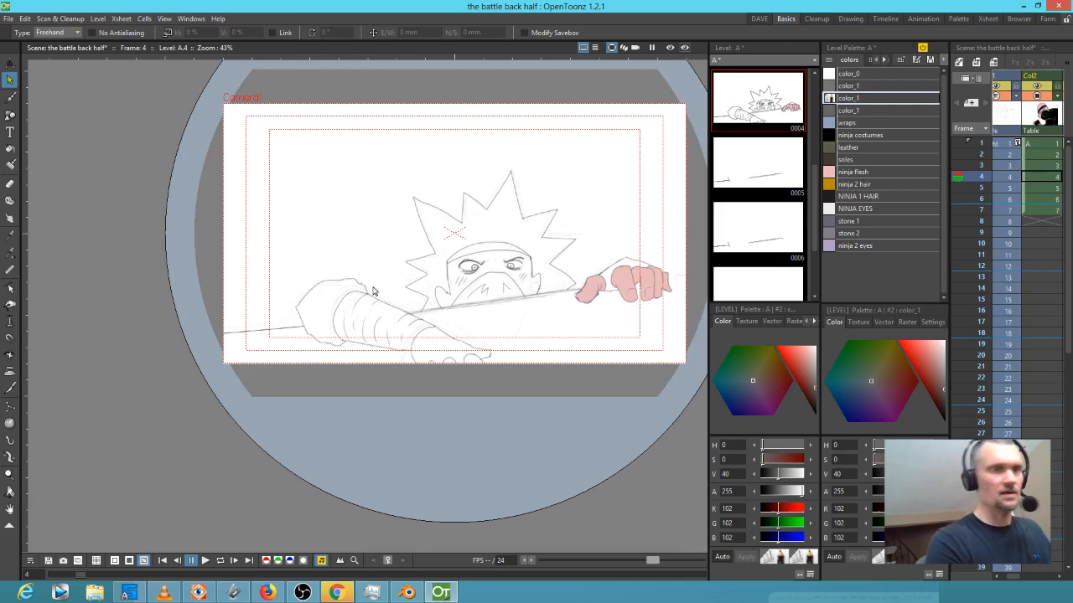
key(b)
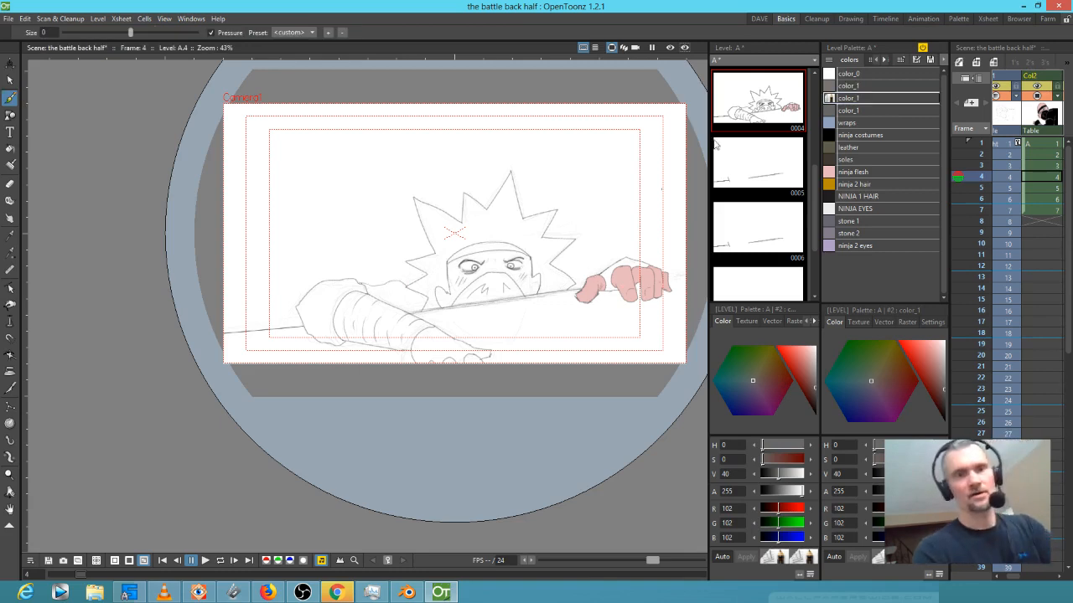
drag(680, 277, 603, 283)
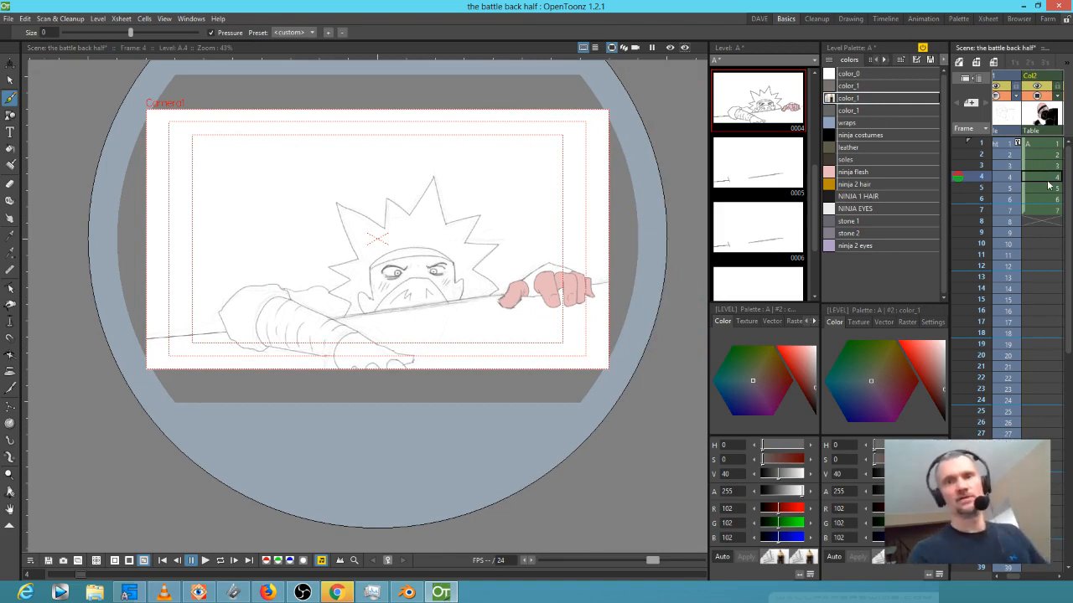
Flip back and forth between frames 4 and 5 to compare the ninja's pose and the ledge line
key(period)
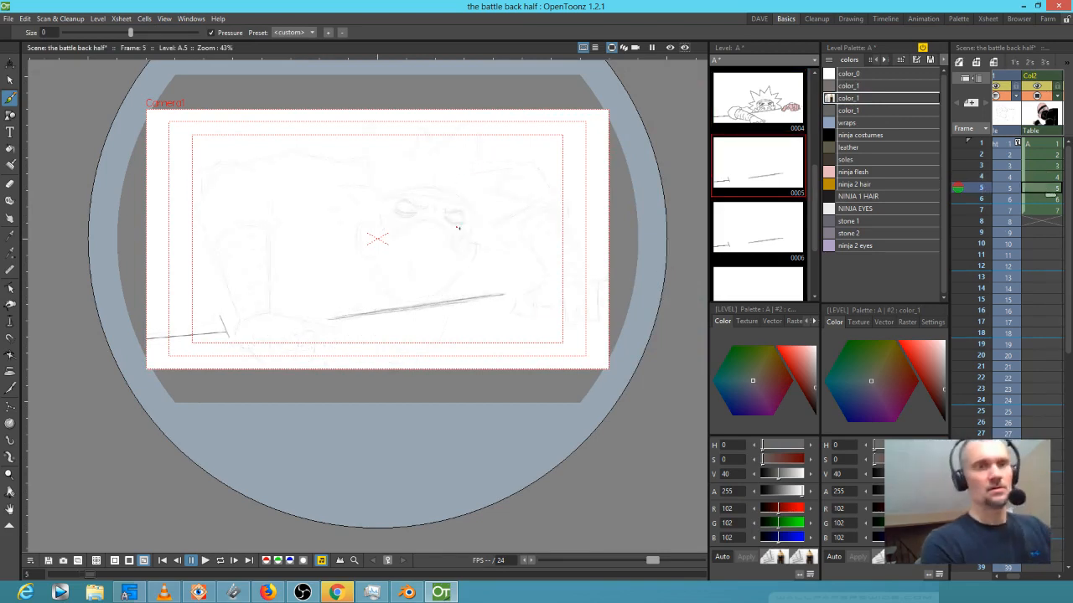
drag(458, 227, 460, 283)
key(comma)
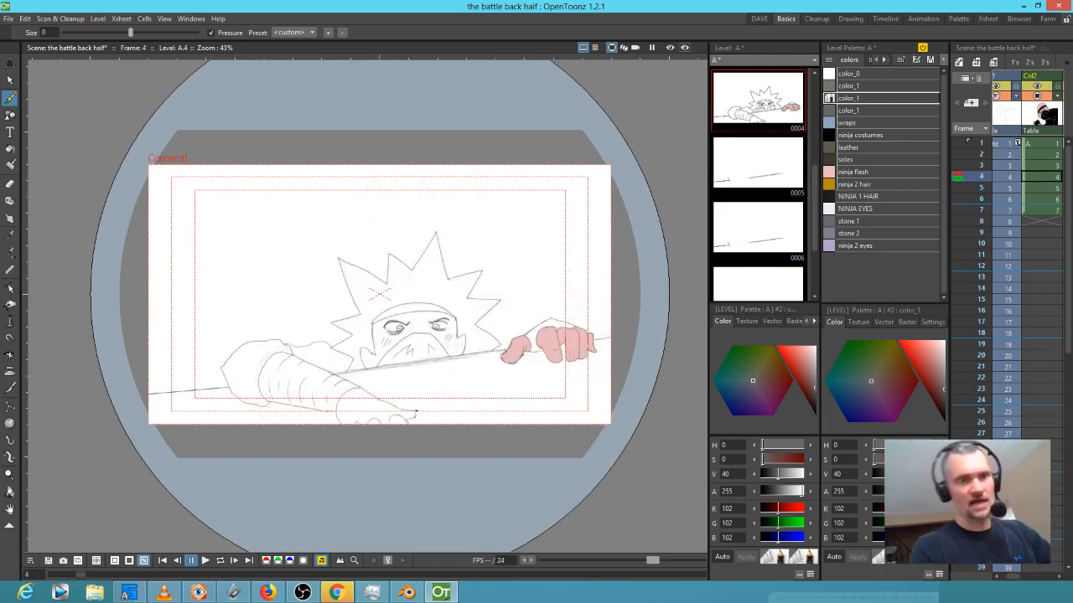
key(period)
key(comma)
key(period)
key(comma)
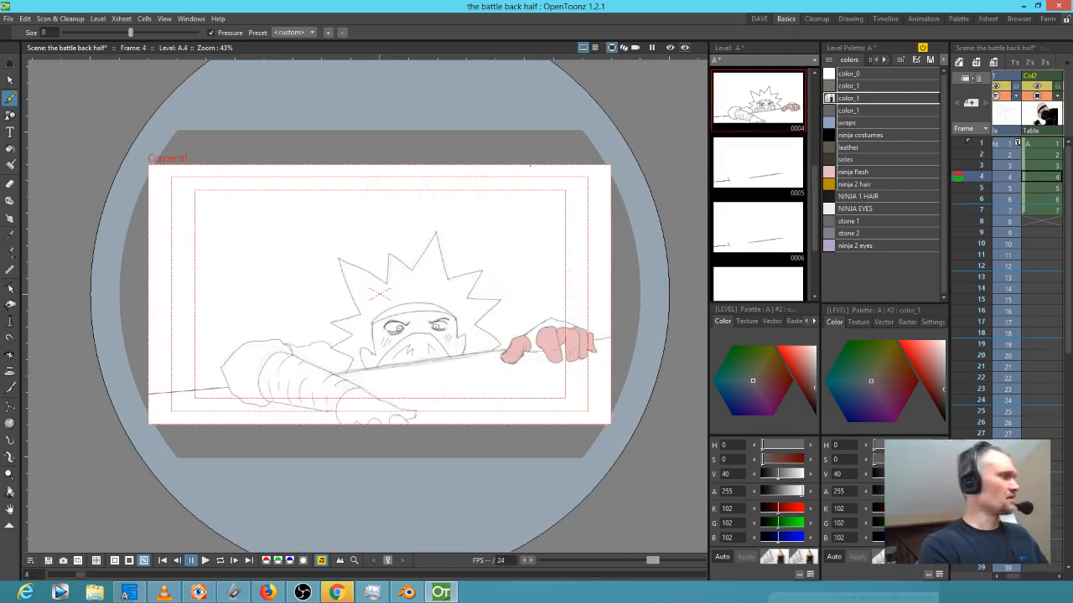
Copy the ninja's head from frame 4 with a freehand selection and paste it into frame 5
key(s)
mouse_move(505, 238)
mouse_down()
mouse_move(432, 184)
mouse_move(334, 210)
mouse_move(291, 280)
mouse_move(328, 355)
mouse_move(372, 383)
mouse_move(447, 394)
mouse_move(489, 381)
mouse_move(510, 341)
mouse_move(503, 237)
mouse_up()
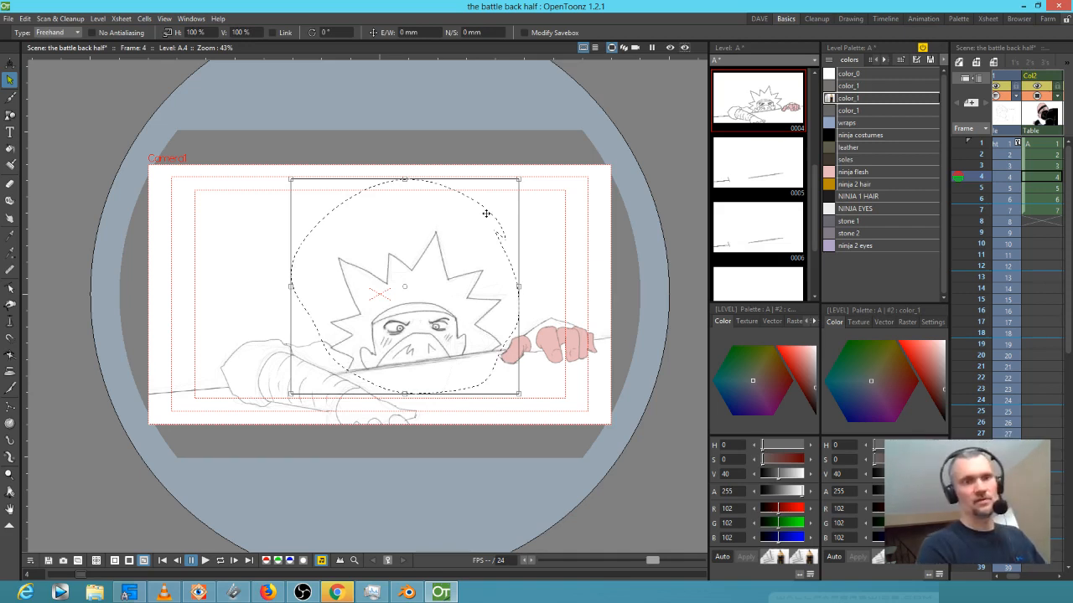
click(487, 218)
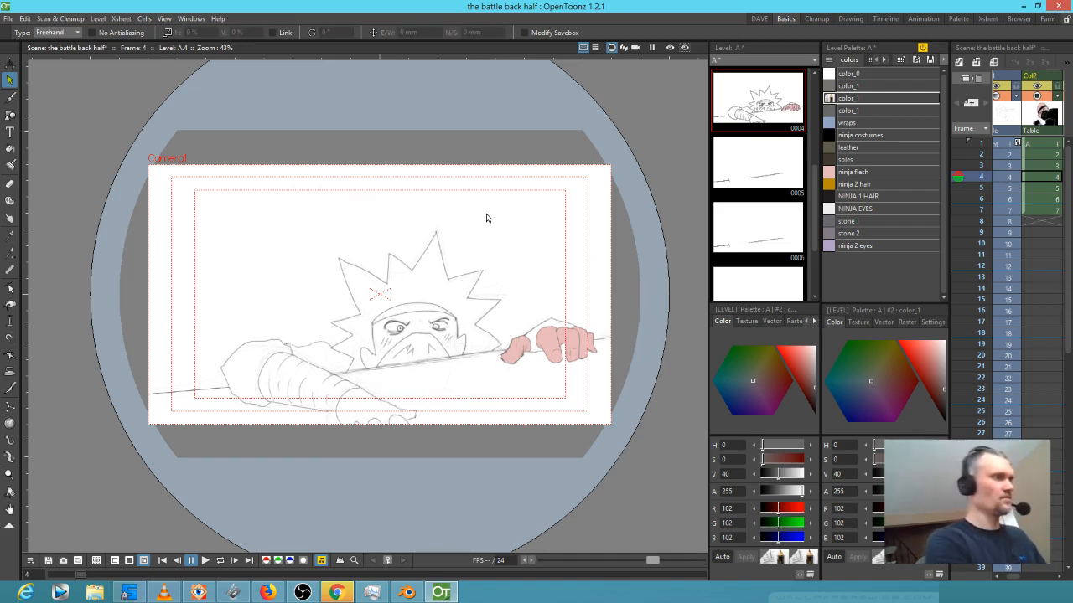
key(period)
key(ctrl+v)
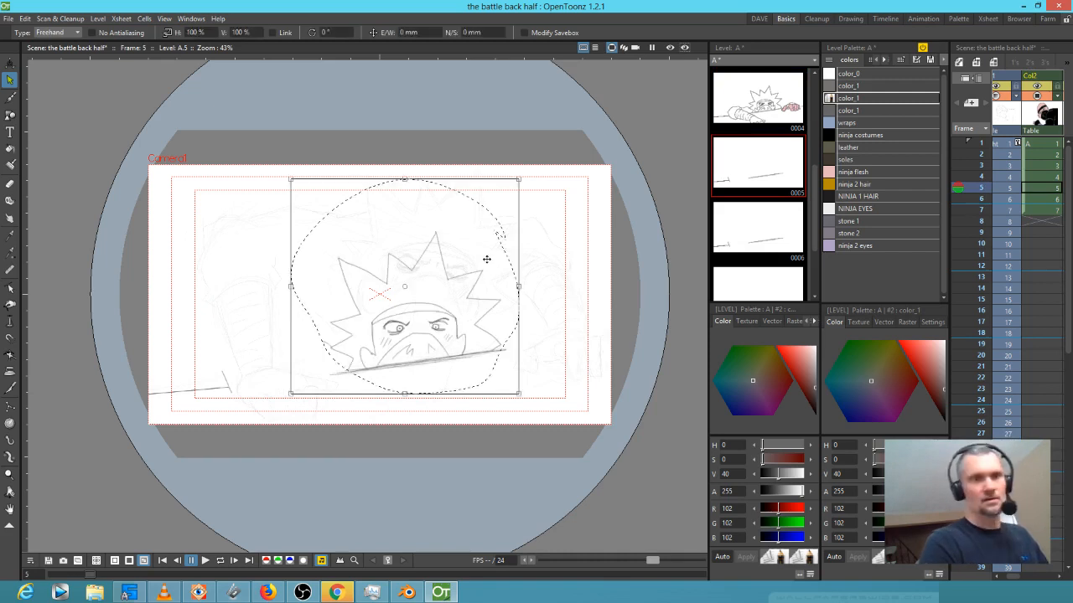
Offset the pasted head 47.44 mm E/W and 120.25 mm N/S, and rotate it to -12.03°
drag(444, 305, 461, 233)
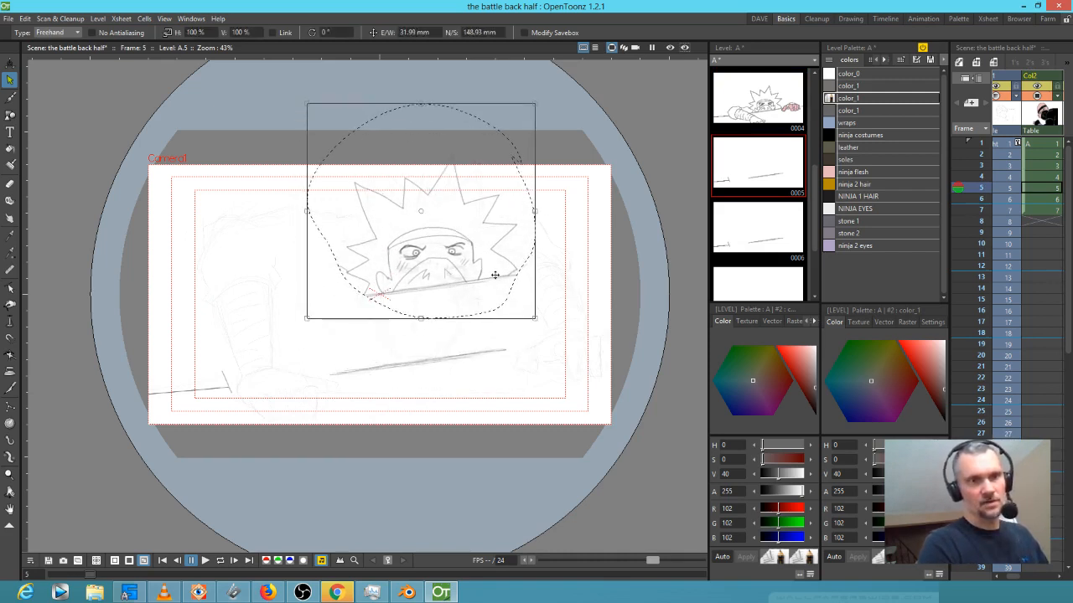
drag(540, 321, 518, 359)
mouse_move(432, 285)
mouse_down()
mouse_move(449, 325)
mouse_move(429, 299)
mouse_up()
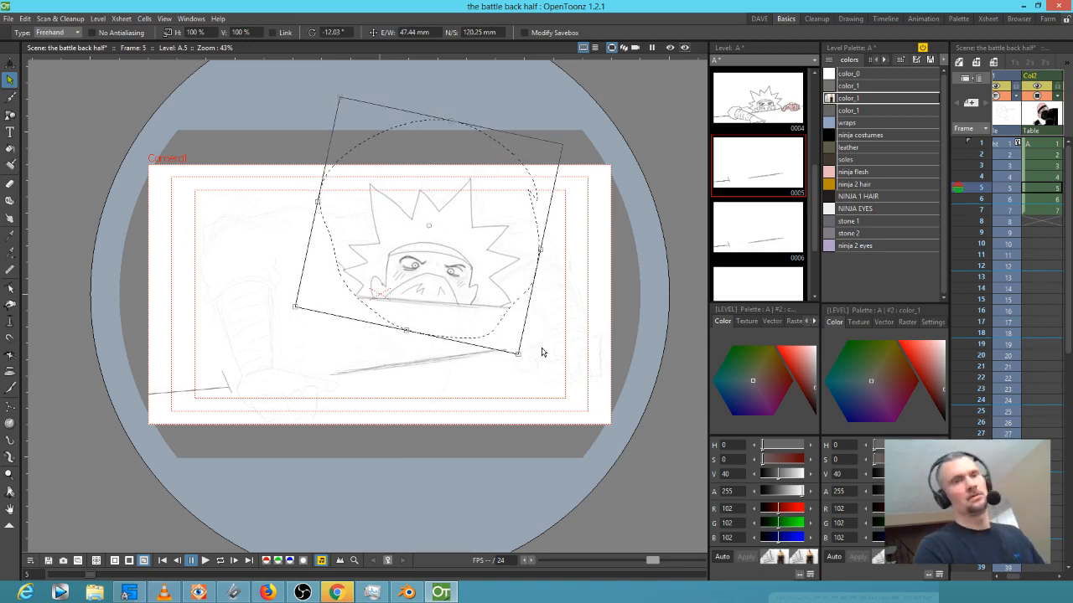
Erase the ledge piece and stray hair strokes copied with the head, and sketch the ear bottoms and a short chin stroke
key(e)
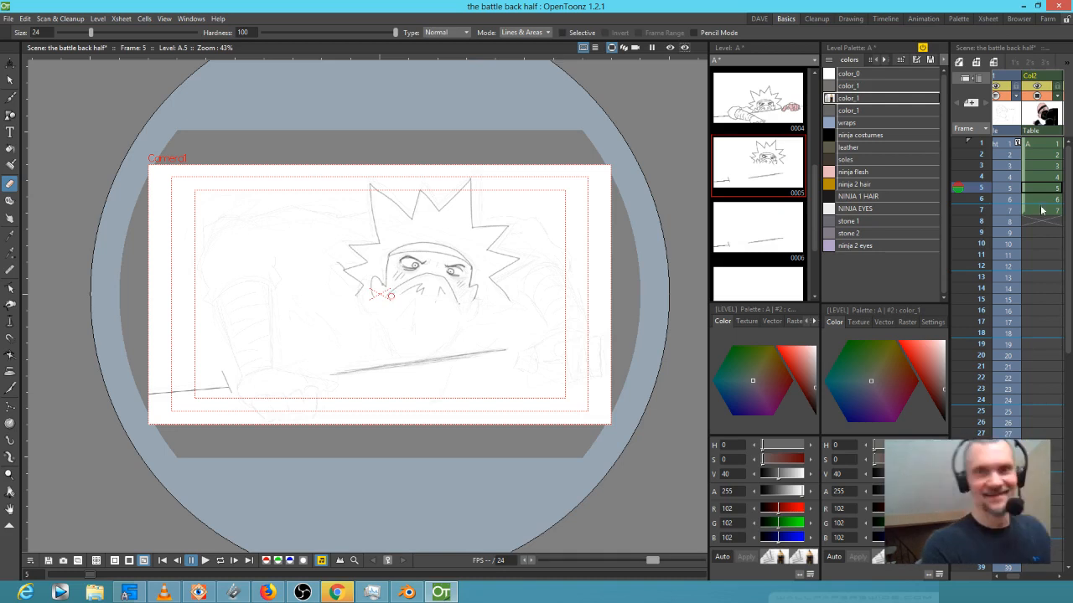
key(s)
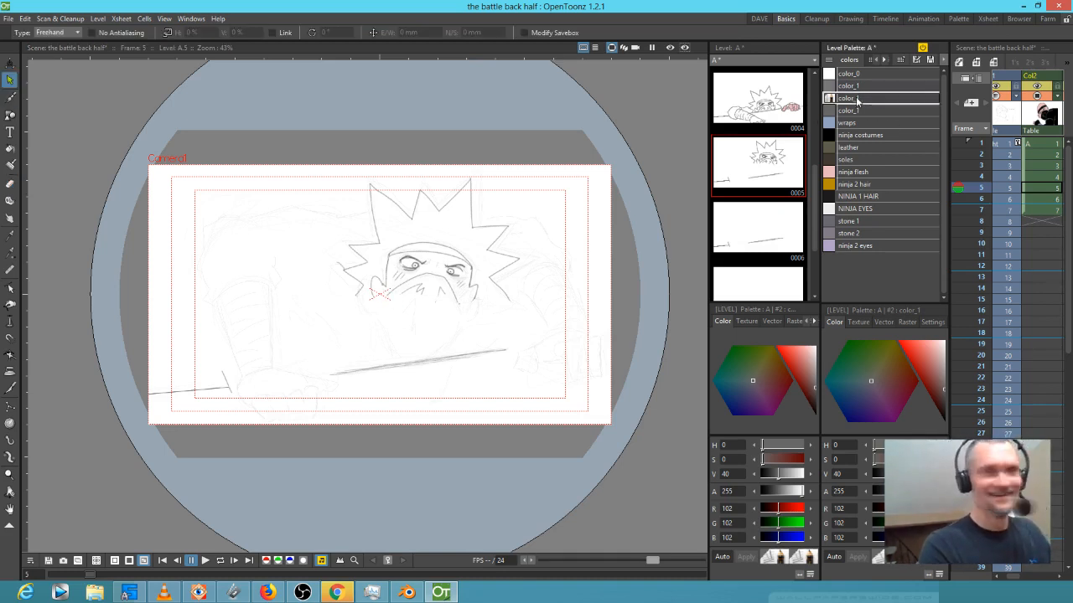
key(b)
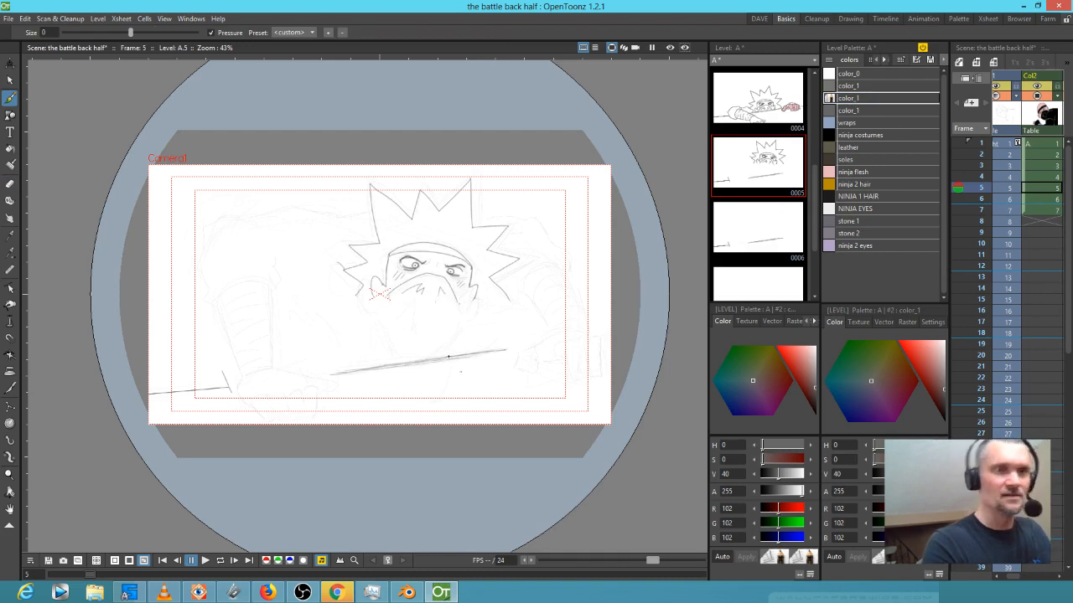
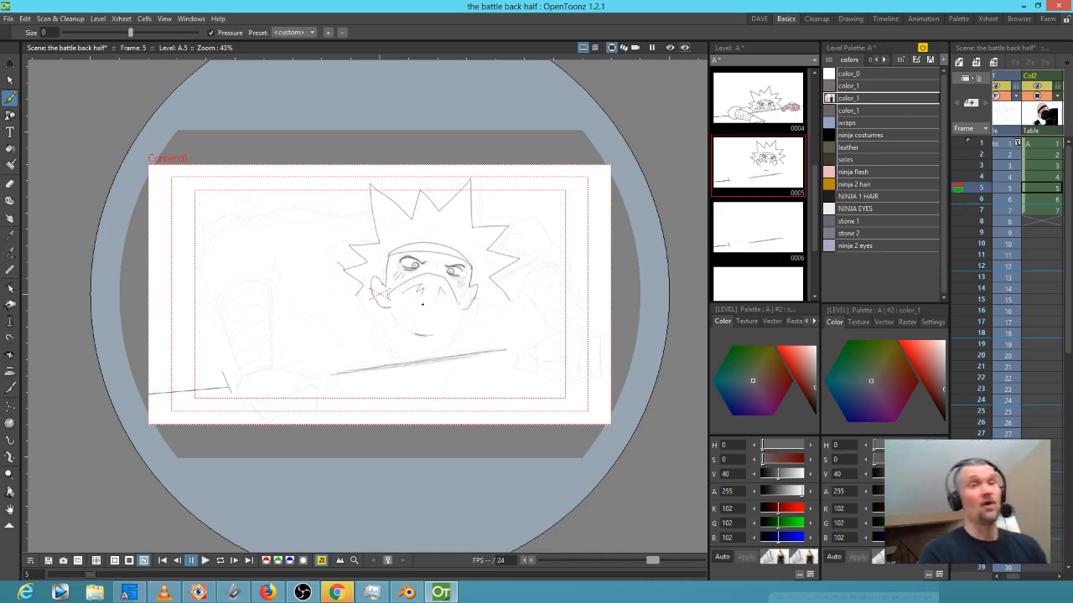
click(10, 115)
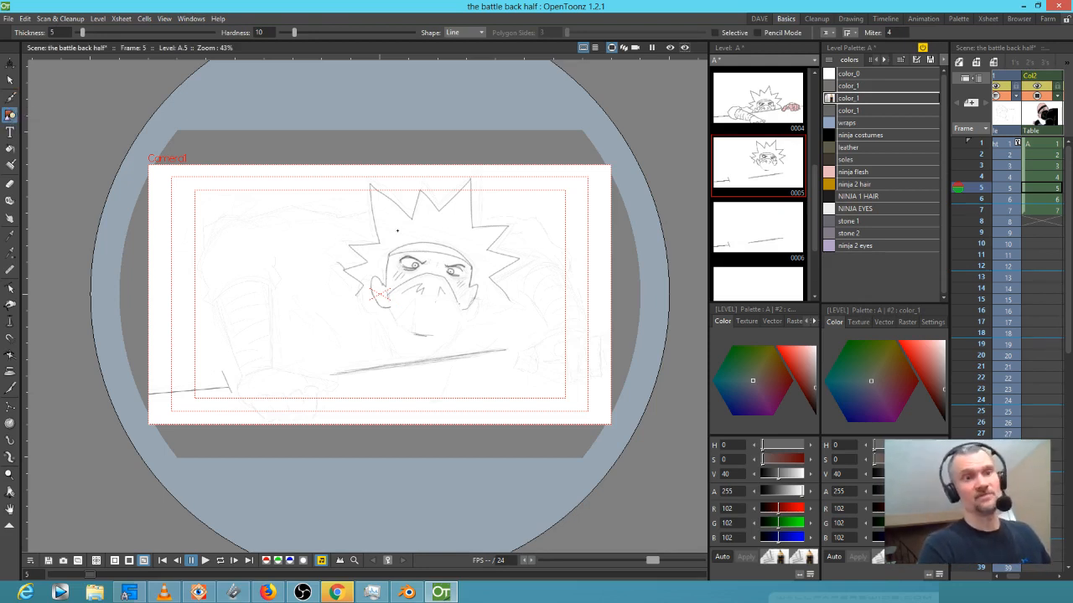
scroll(397, 230, up, 4)
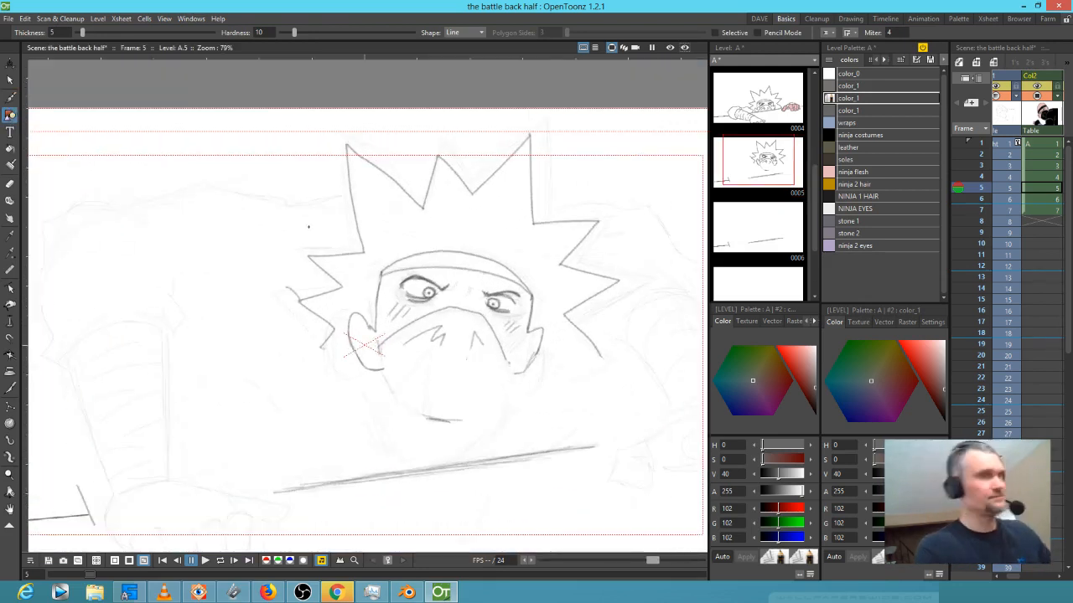
key(a)
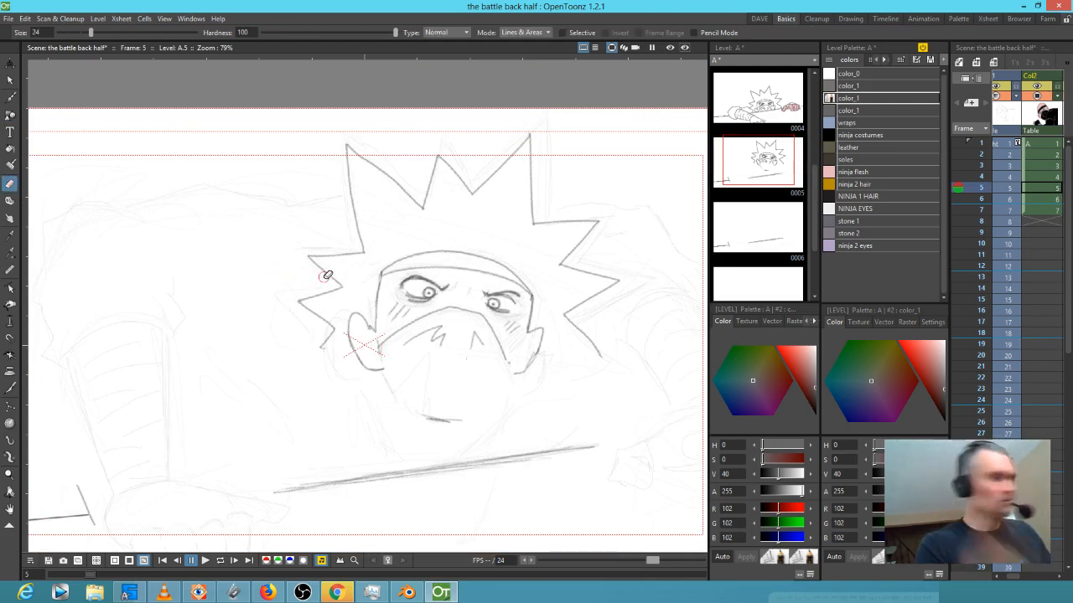
Draw the mask's jaw outline, and complete the ears and the lower hair spikes beside them in color_1
key(b)
mouse_move(392, 383)
mouse_down()
mouse_move(429, 417)
mouse_move(468, 408)
mouse_move(465, 419)
mouse_move(517, 372)
mouse_up()
drag(383, 362, 398, 390)
drag(534, 344, 524, 358)
drag(366, 333, 374, 349)
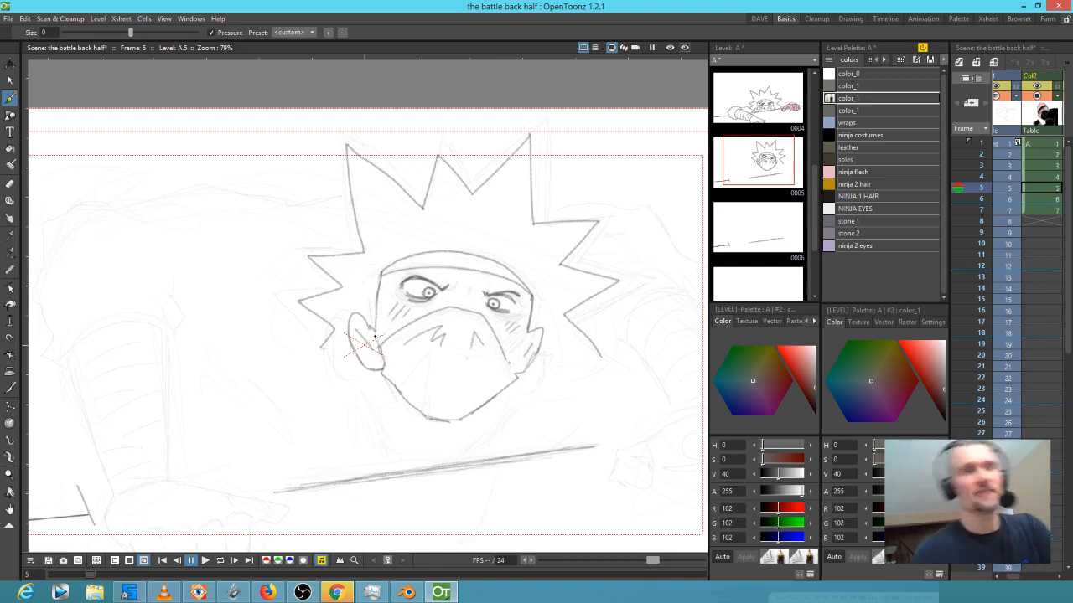
drag(321, 347, 335, 350)
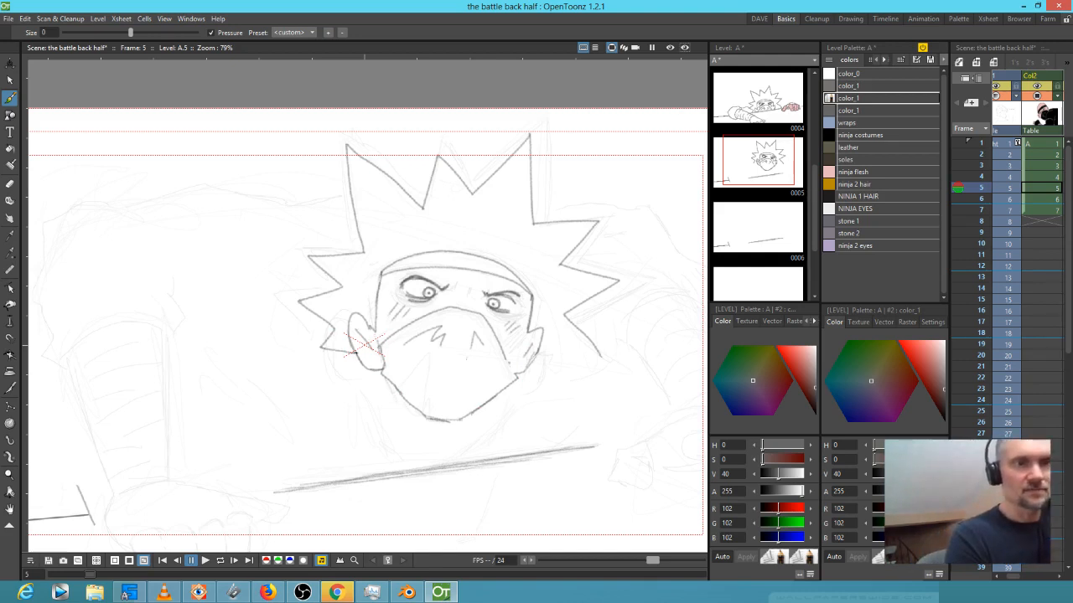
mouse_move(600, 355)
mouse_down()
mouse_move(546, 365)
mouse_move(541, 378)
mouse_move(521, 370)
mouse_move(536, 358)
mouse_move(594, 374)
mouse_move(666, 356)
mouse_up()
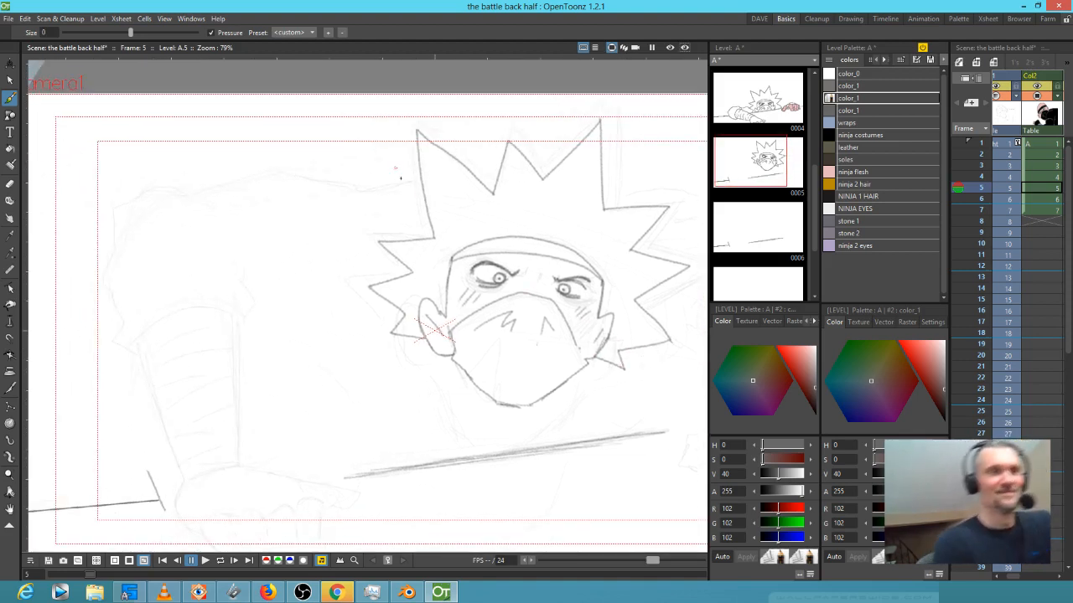
Draw the shoulder and rolled sleeve with its folds, add both forearm edges, and clean up the cuff's corner
mouse_move(420, 194)
mouse_down()
mouse_move(290, 189)
mouse_move(118, 204)
mouse_move(106, 224)
mouse_move(114, 350)
mouse_move(132, 363)
mouse_move(235, 325)
mouse_move(216, 245)
mouse_up()
mouse_move(246, 241)
mouse_down()
mouse_move(233, 288)
mouse_move(192, 273)
mouse_up()
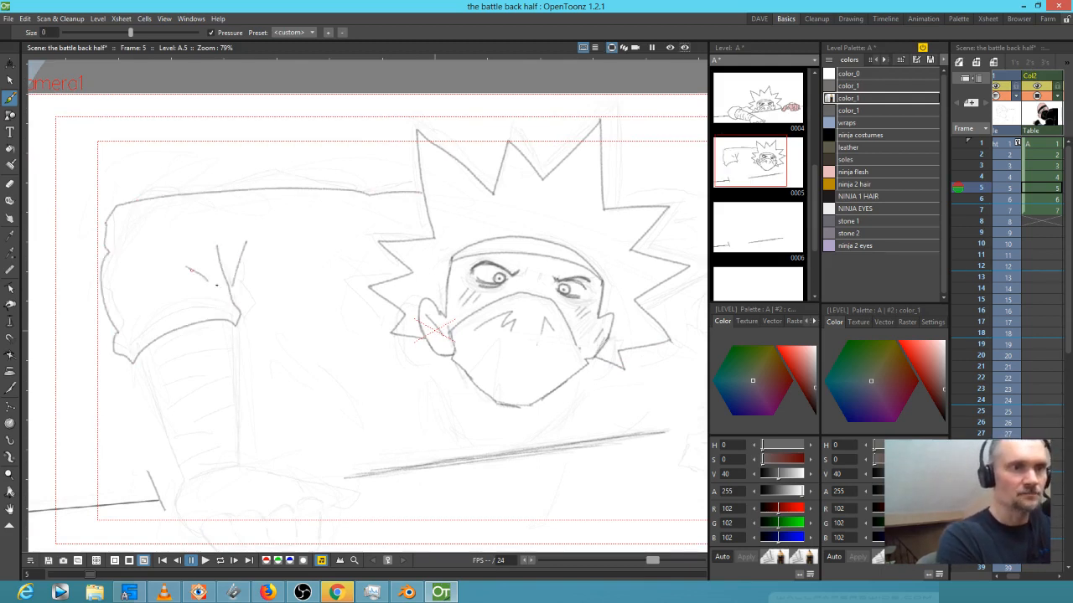
drag(133, 358, 187, 479)
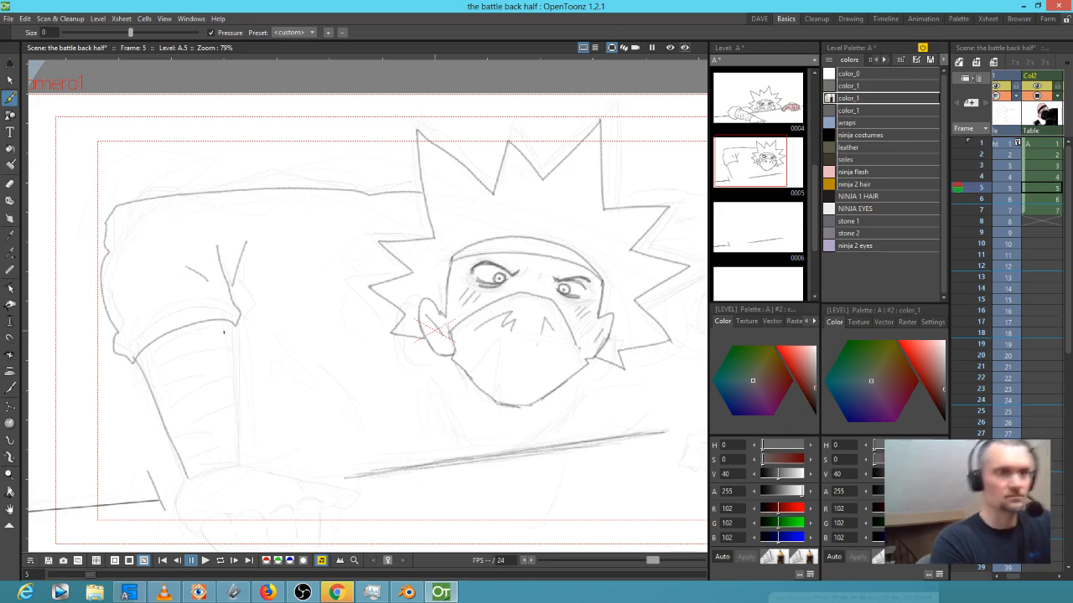
drag(227, 319, 241, 459)
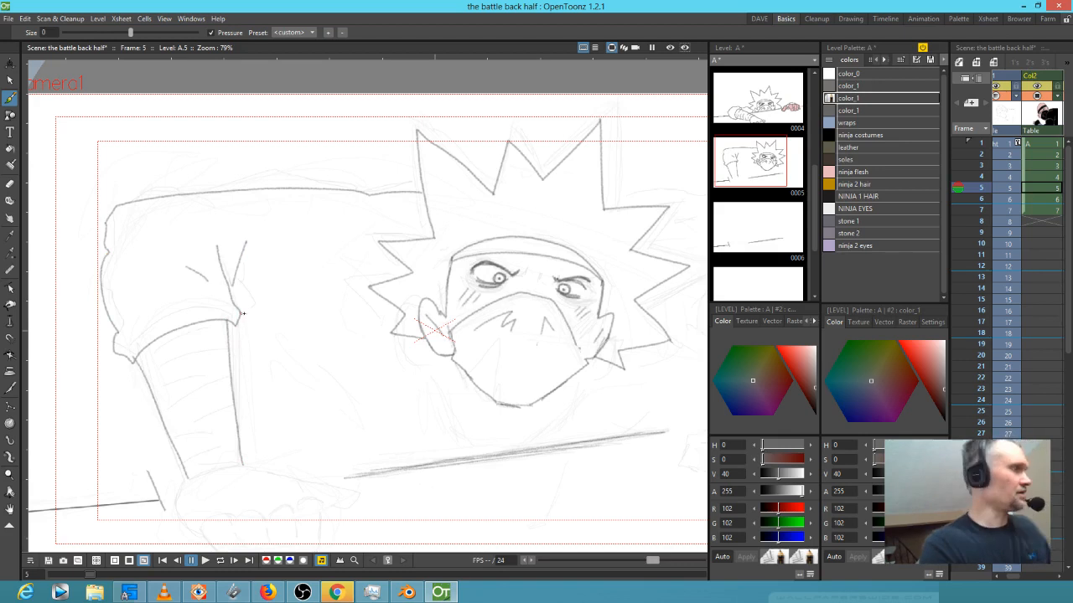
key(a)
key(b)
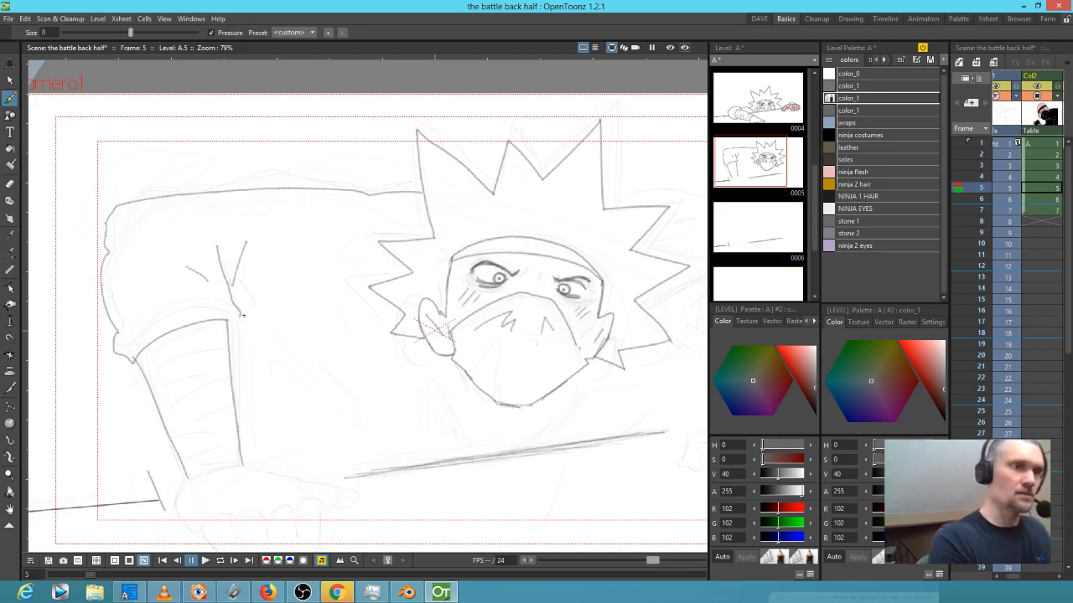
Erase the short diagonal stroke at the ledge's end beside the wrist and draw the clenched fist with fingers and thumb
key(a)
mouse_move(144, 452)
mouse_down()
mouse_move(162, 503)
mouse_move(158, 457)
mouse_move(210, 543)
mouse_up()
key(b)
drag(321, 494, 318, 422)
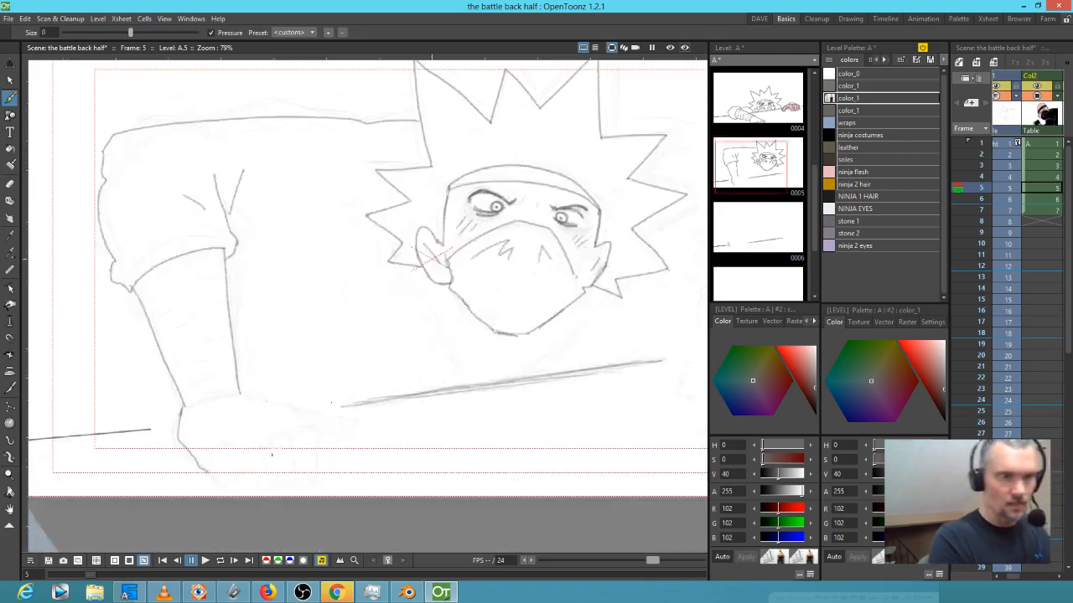
mouse_move(207, 471)
mouse_down()
mouse_move(245, 495)
mouse_move(288, 491)
mouse_move(293, 444)
mouse_move(303, 484)
mouse_move(316, 481)
mouse_move(316, 432)
mouse_move(304, 423)
mouse_move(310, 435)
mouse_move(304, 422)
mouse_move(266, 445)
mouse_move(239, 446)
mouse_up()
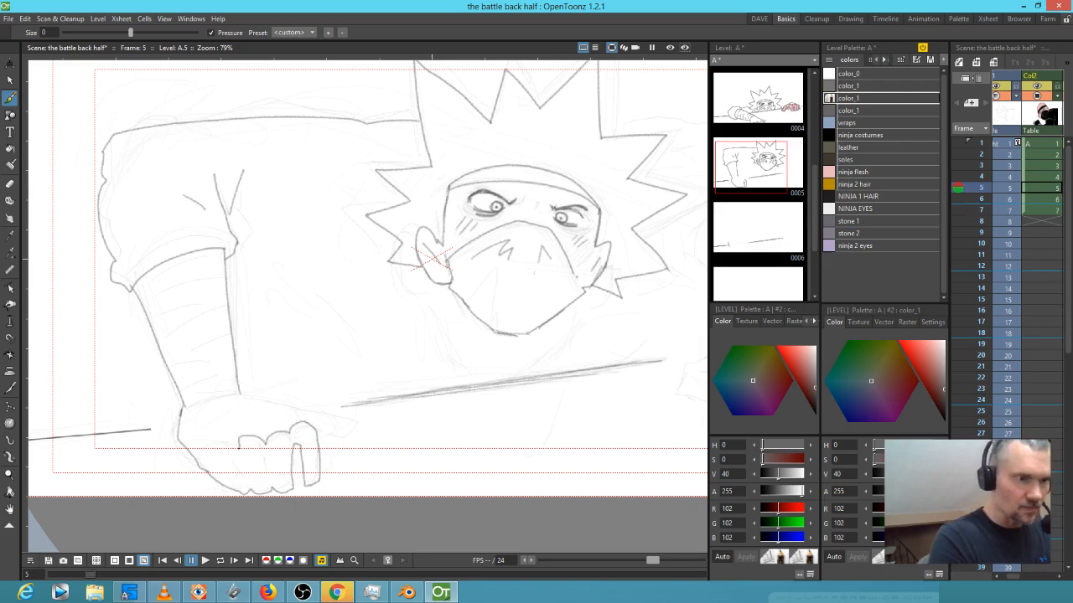
key(a)
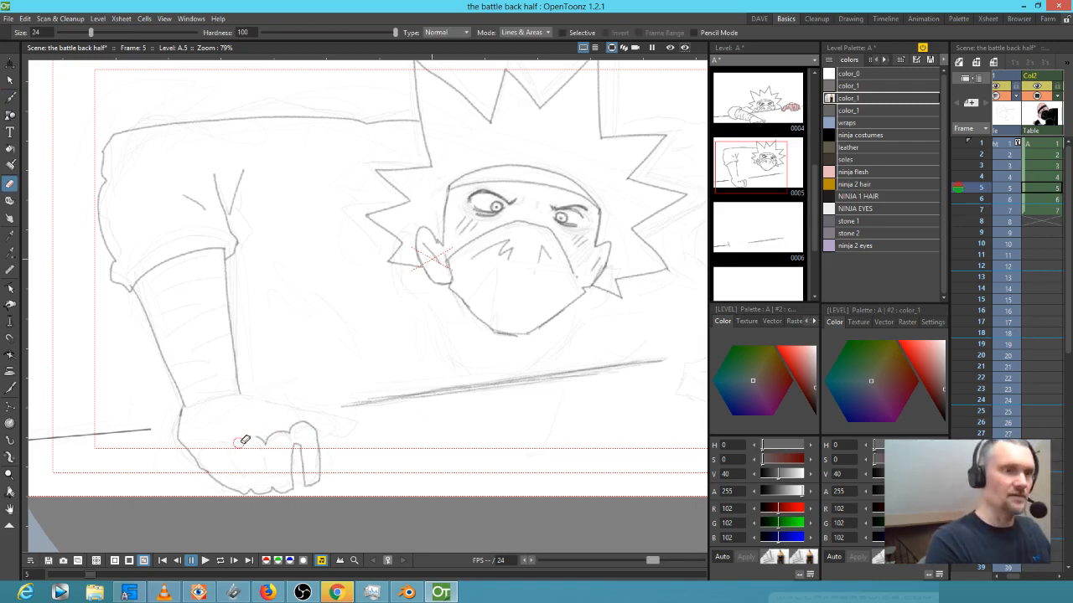
key(b)
mouse_move(262, 440)
mouse_down()
mouse_move(213, 455)
mouse_move(220, 482)
mouse_move(250, 477)
mouse_move(234, 459)
mouse_move(243, 471)
mouse_move(270, 469)
mouse_up()
mouse_move(244, 394)
mouse_down()
mouse_move(319, 410)
mouse_move(350, 431)
mouse_move(319, 442)
mouse_up()
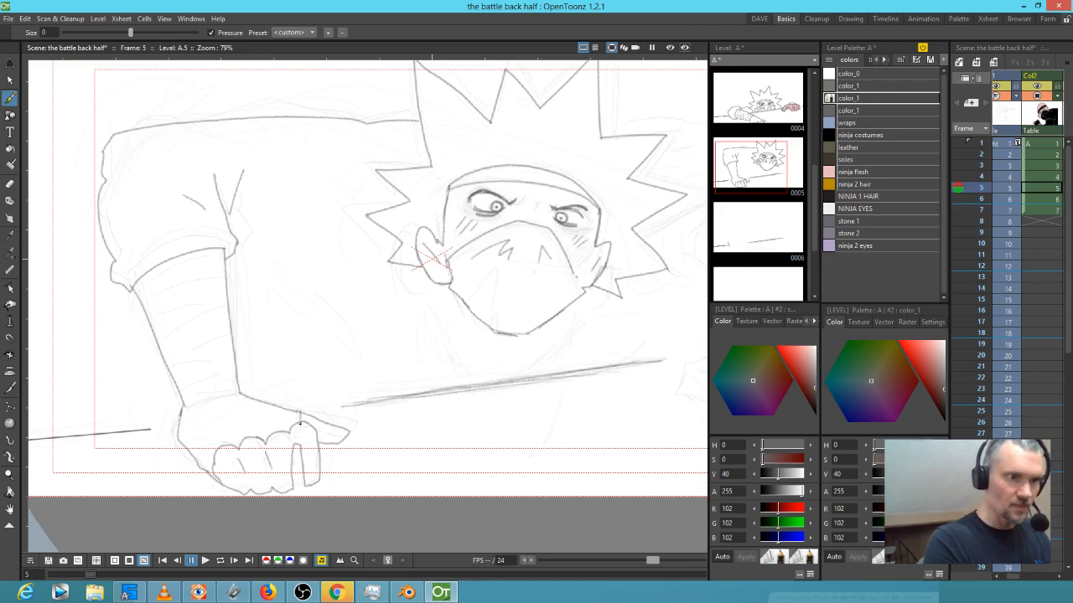
Draw the wrist line and the wrap bands across the forearm up to the sleeve cuff
mouse_move(182, 408)
mouse_down()
mouse_move(237, 394)
mouse_move(201, 360)
mouse_move(229, 334)
mouse_move(223, 311)
mouse_up()
drag(210, 365, 228, 359)
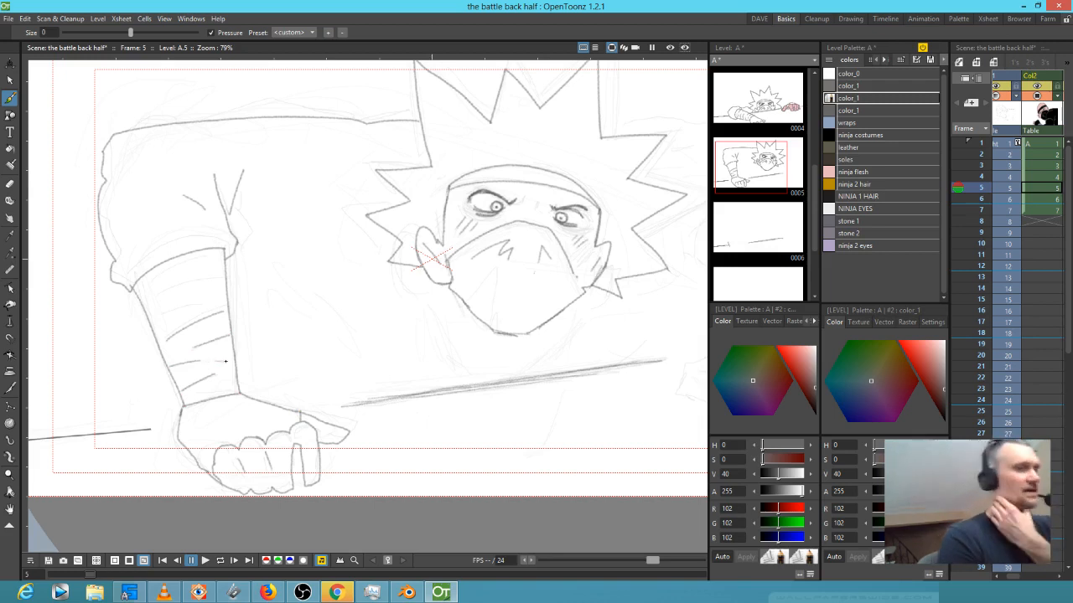
mouse_move(150, 321)
mouse_down()
mouse_move(225, 282)
mouse_move(157, 295)
mouse_up()
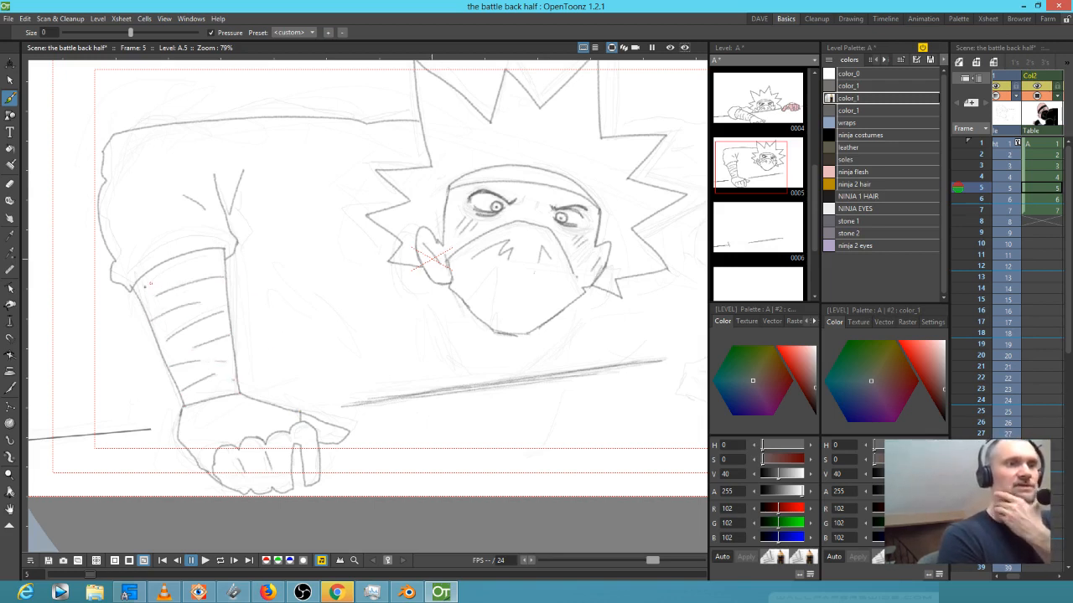
drag(193, 257, 154, 275)
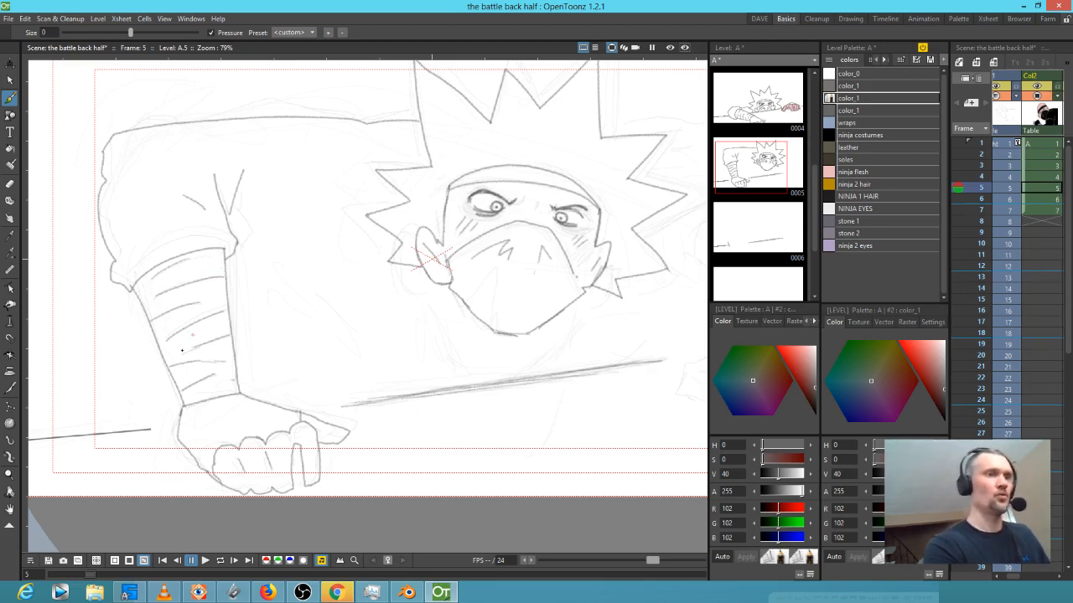
Try a chest fold running diagonally from the sleeve and a torso edge down beside the forearm
drag(243, 240, 349, 311)
mouse_move(235, 259)
mouse_down()
mouse_move(245, 315)
mouse_move(265, 351)
mouse_move(240, 387)
mouse_up()
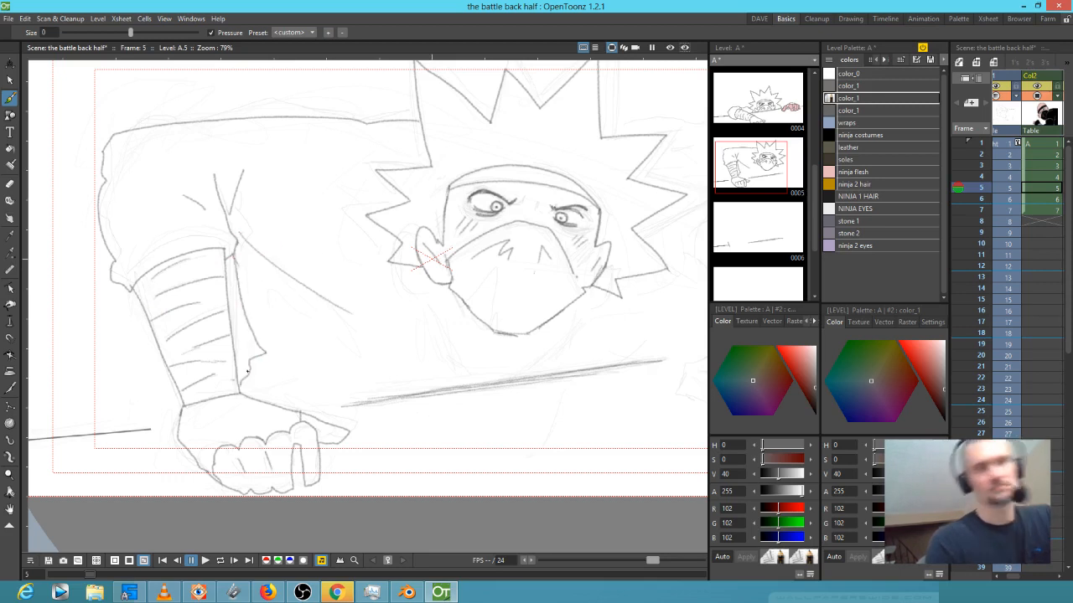
drag(540, 388, 423, 425)
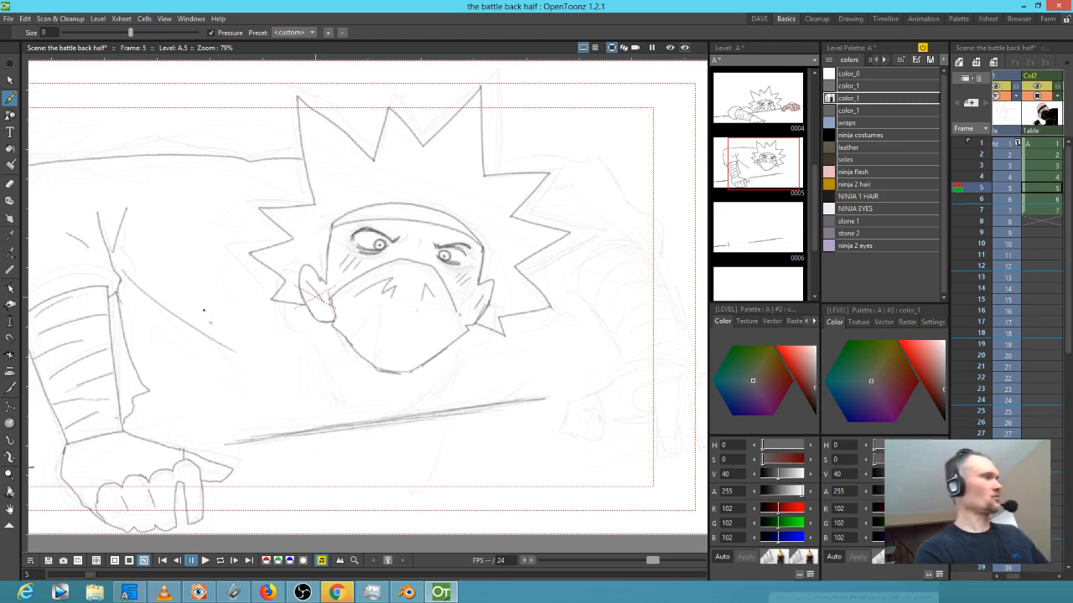
Set the eraser size to 74 and erase the diagonal chest fold and the torso edge beside the forearm
key(e)
drag(93, 34, 160, 37)
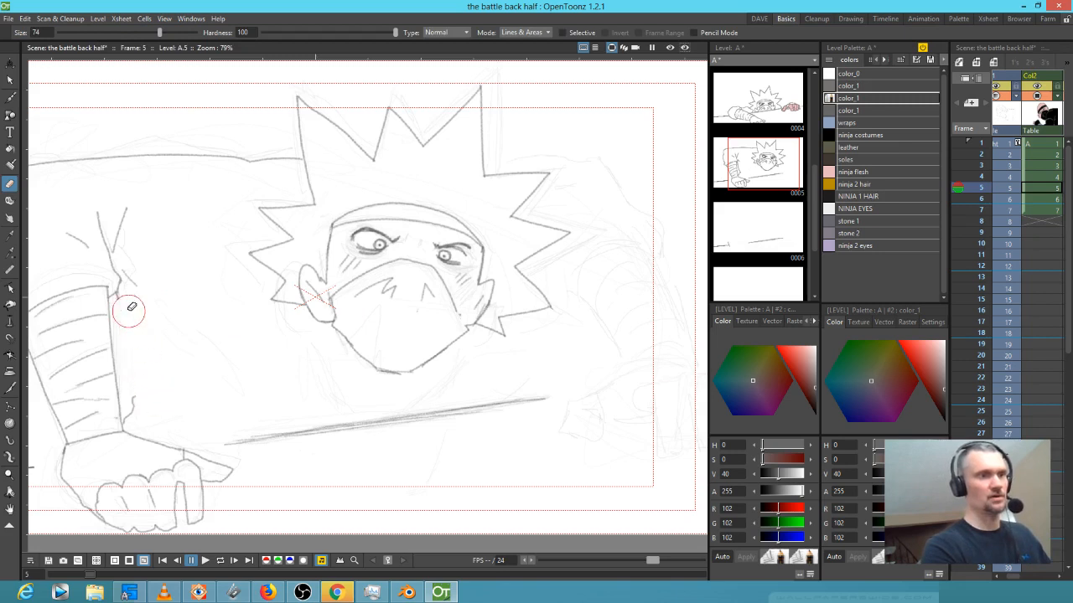
mouse_move(445, 334)
mouse_down()
mouse_move(526, 337)
mouse_move(531, 347)
mouse_up()
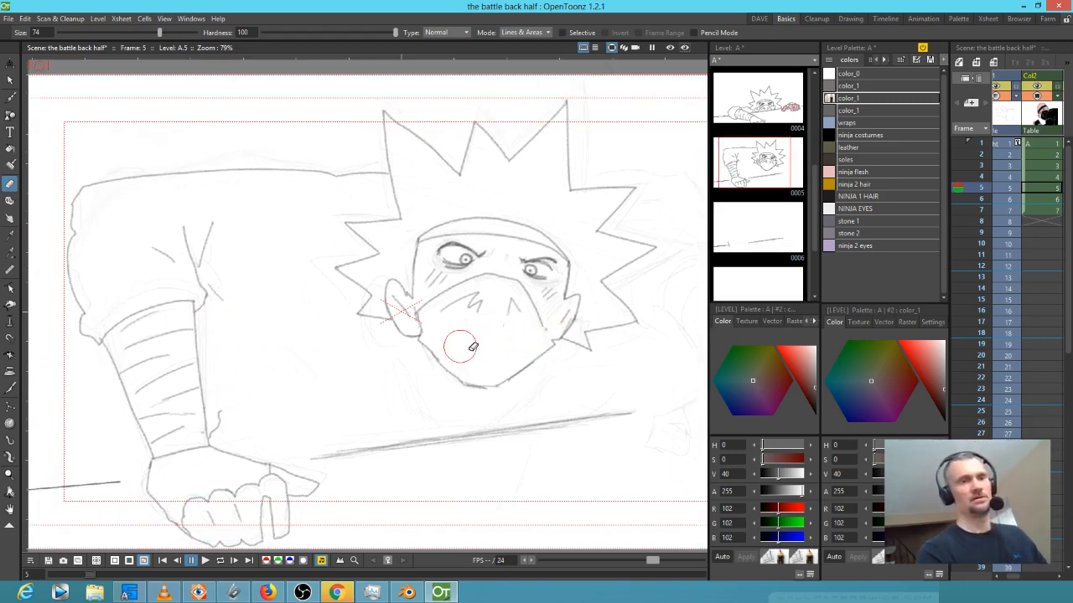
scroll(472, 346, down, 2)
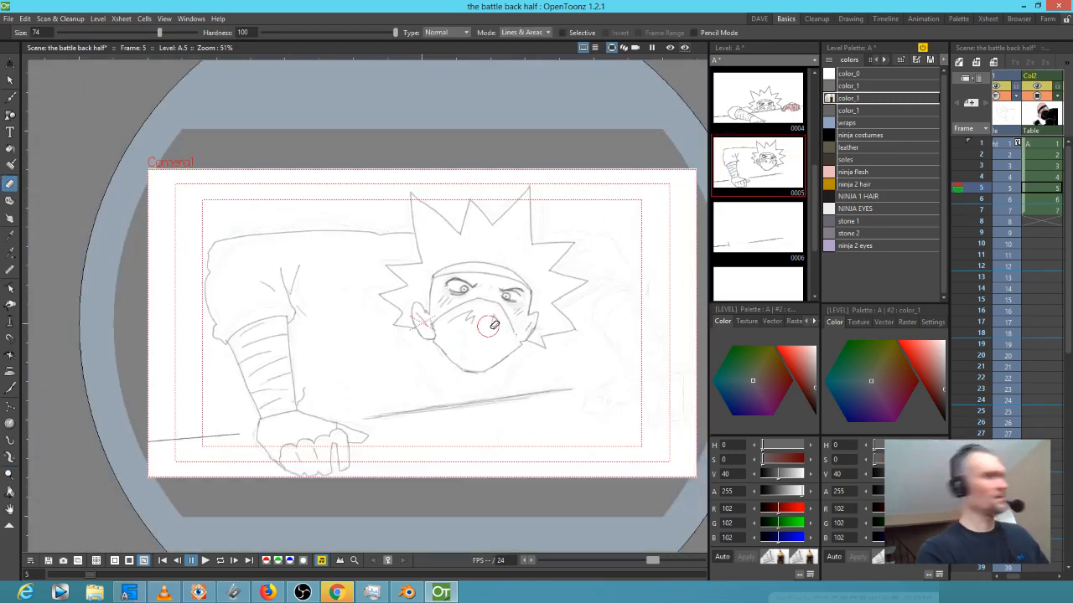
key(b)
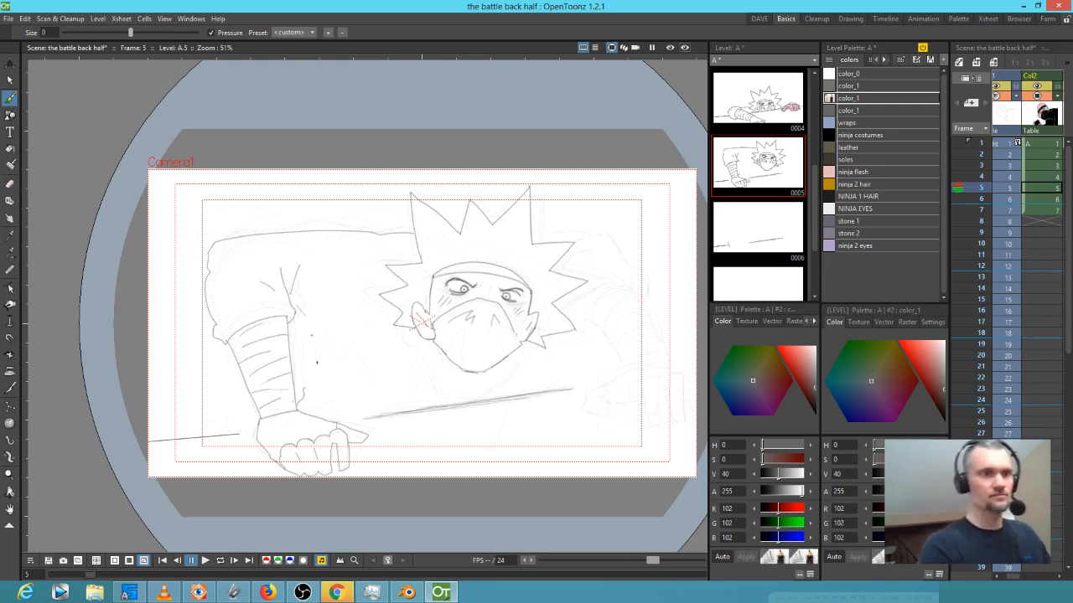
key(e)
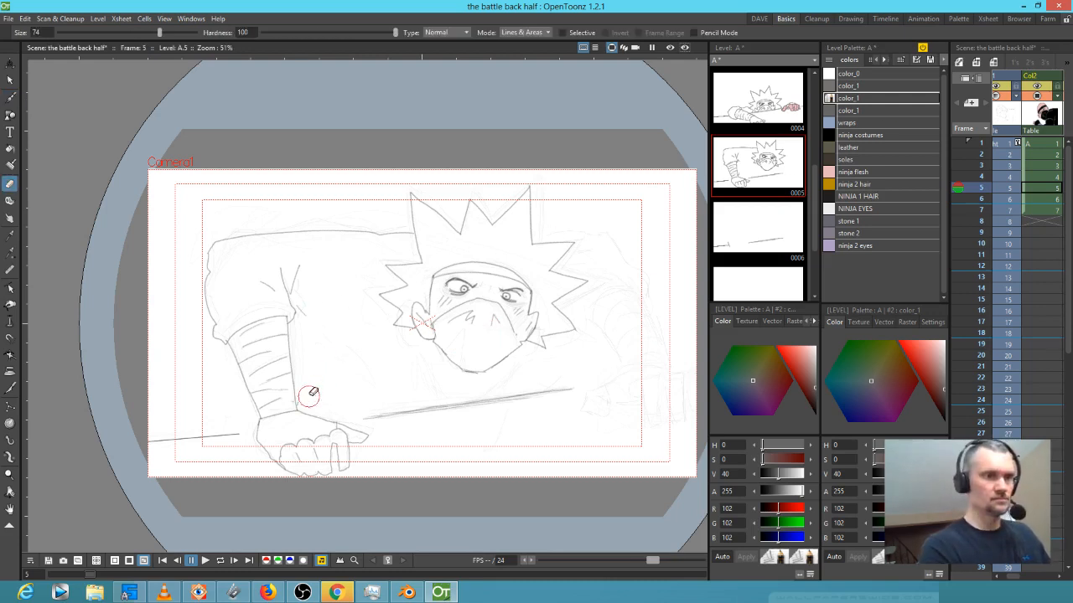
Draw the chest line running inward from the sleeve's armpit and start the opposite shoulder line beside the hair with the brush
key(b)
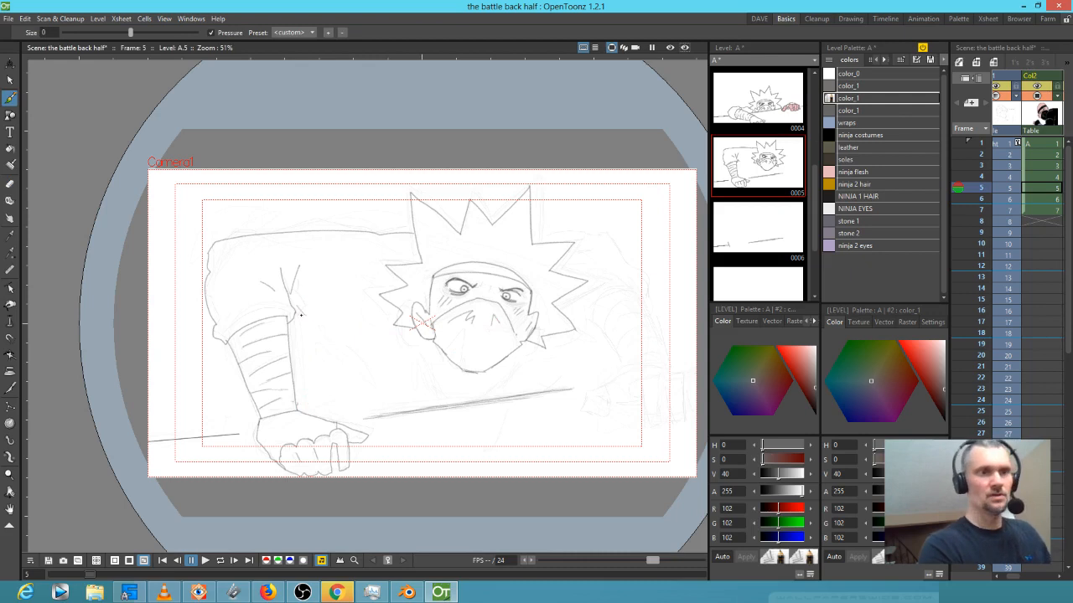
drag(300, 313, 353, 316)
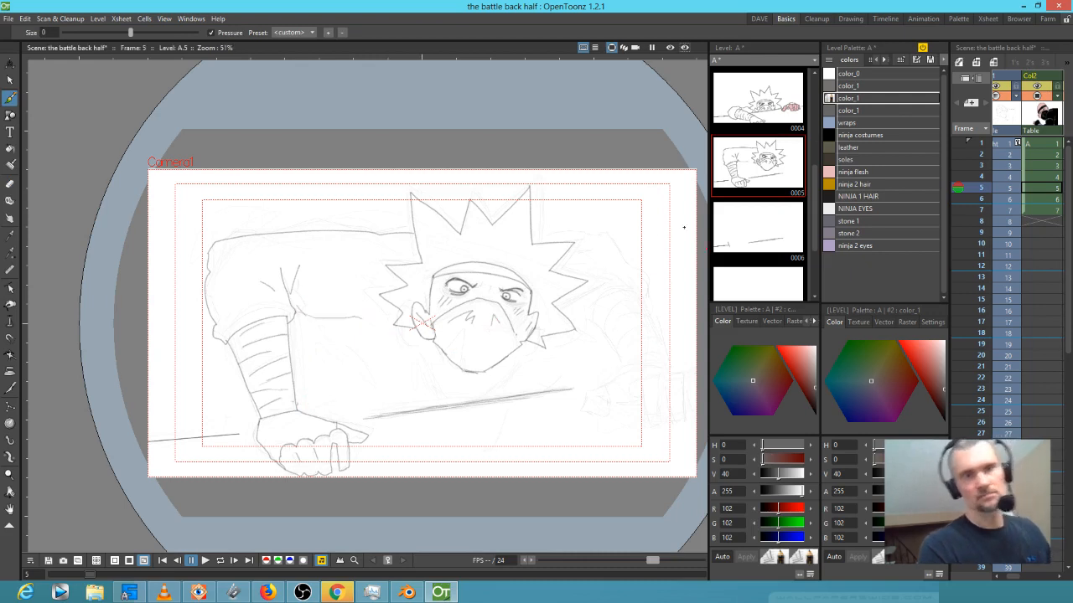
drag(540, 245, 595, 246)
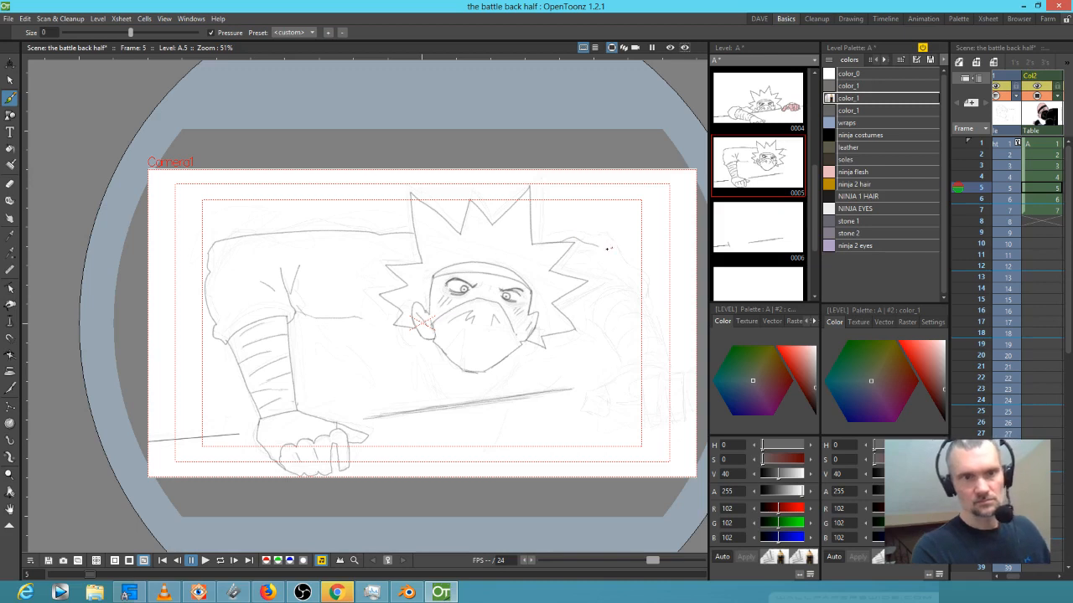
drag(599, 246, 612, 248)
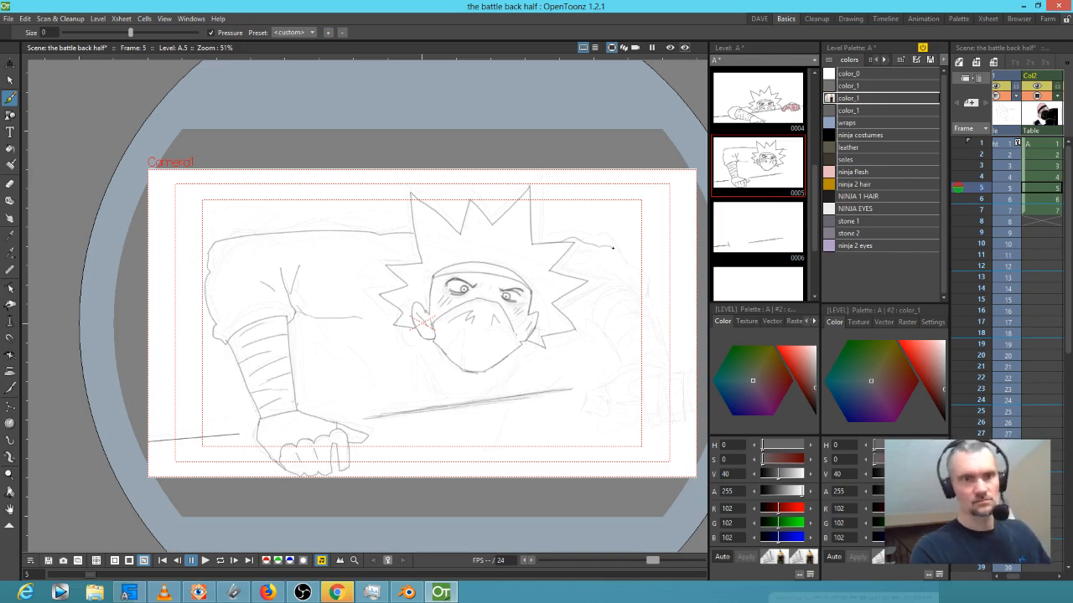
Switch to Blender, examine the rough sketch of the pose at frame 5, and return to frame 5 in OpenToonz
key(comma)
key(period)
key(period)
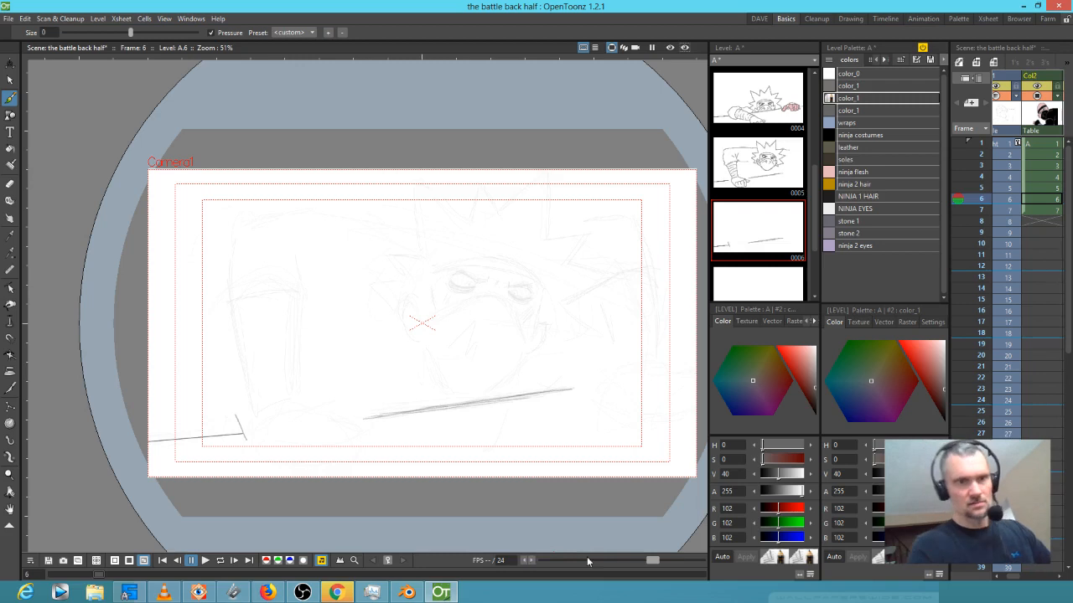
click(406, 592)
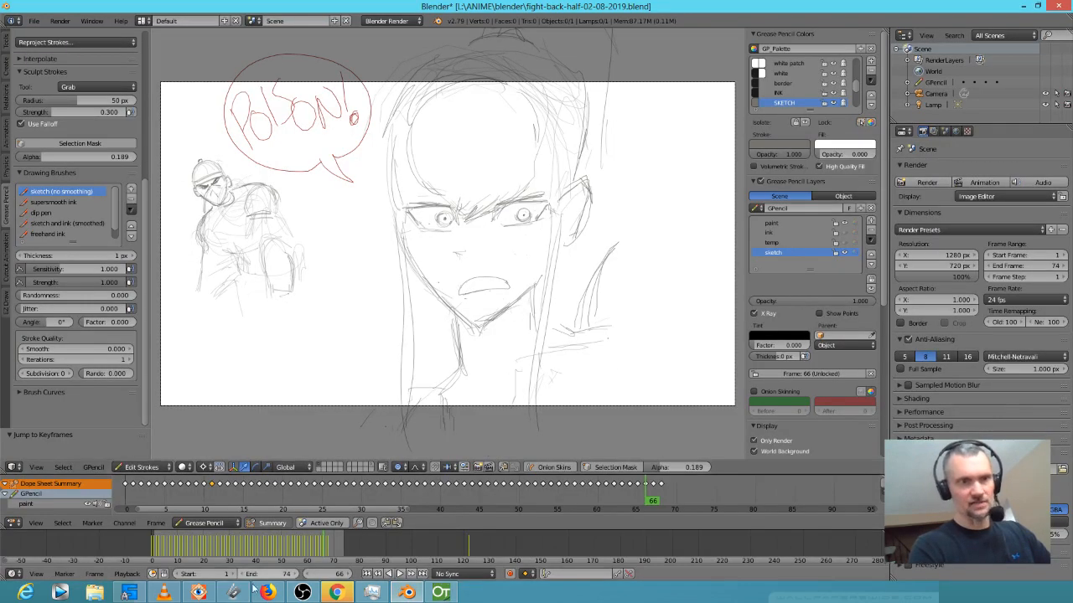
key(shift+Left)
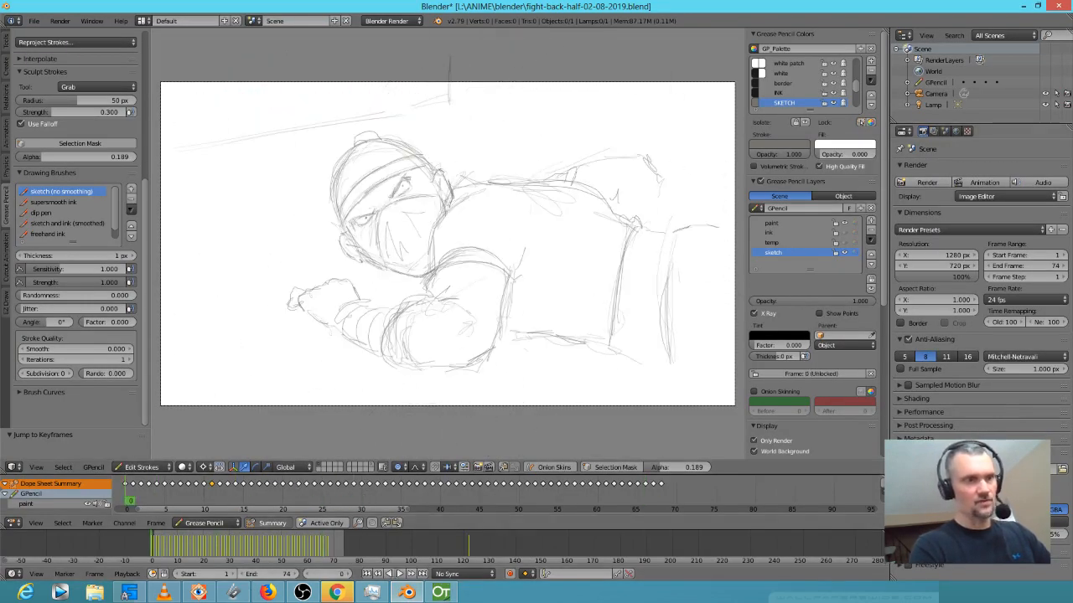
click(142, 499)
drag(143, 498, 163, 500)
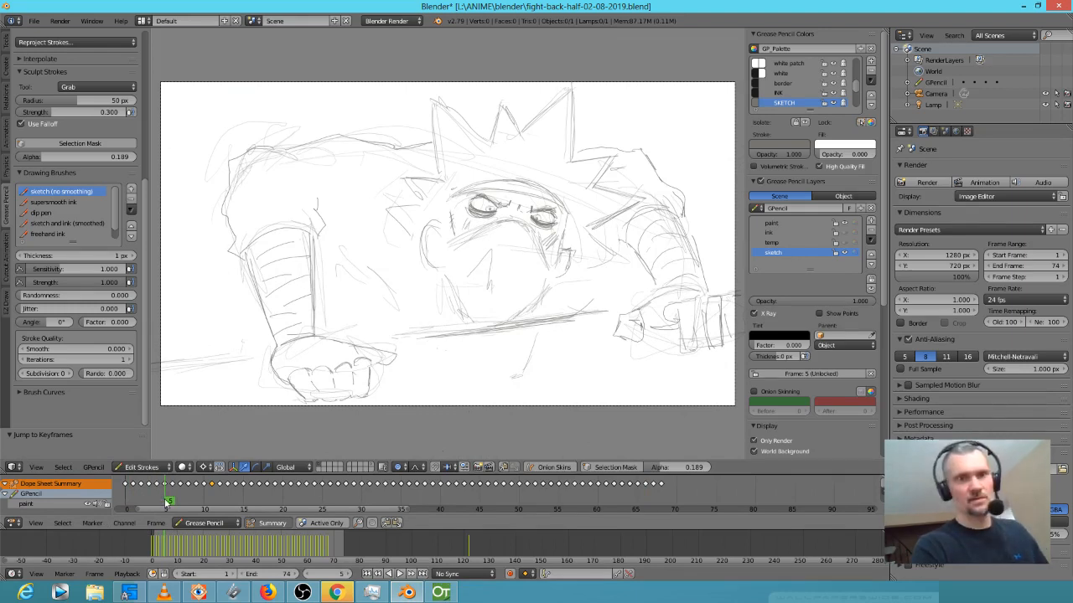
key(alt+Tab)
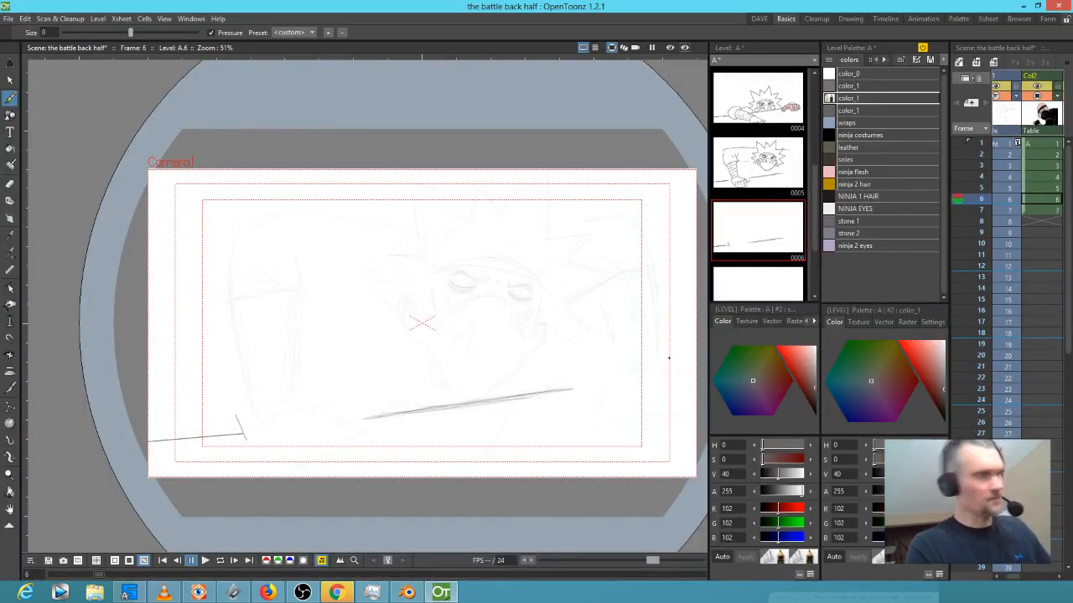
key(comma)
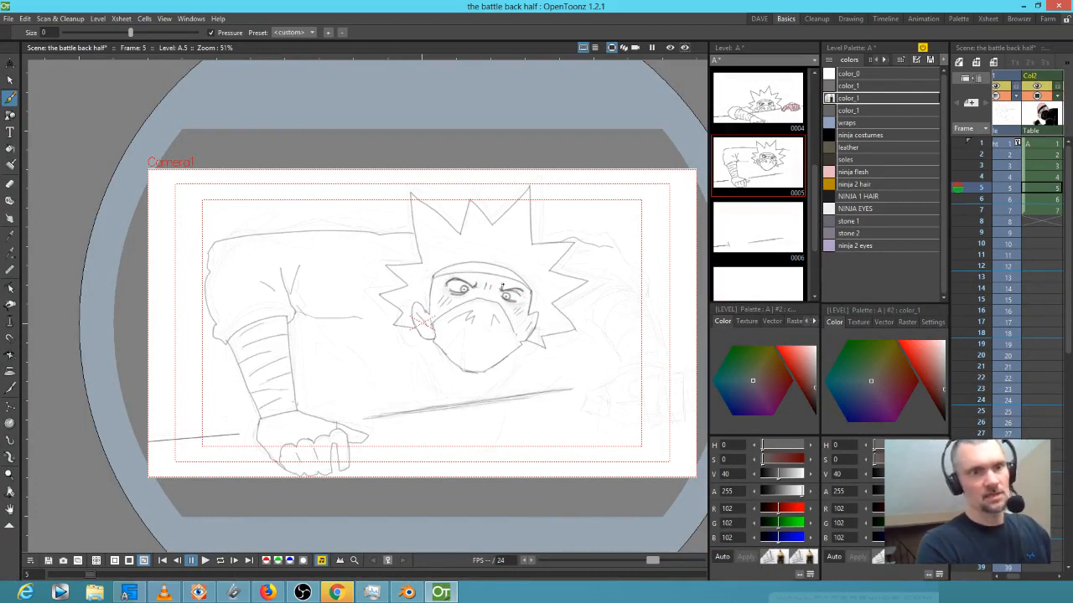
Draw the opposite arm's shoulder, sleeve cuff and both forearm edges down to the wrist, plus the back of the hand and thumb
mouse_move(621, 248)
mouse_down()
mouse_move(662, 318)
mouse_move(640, 301)
mouse_move(614, 300)
mouse_up()
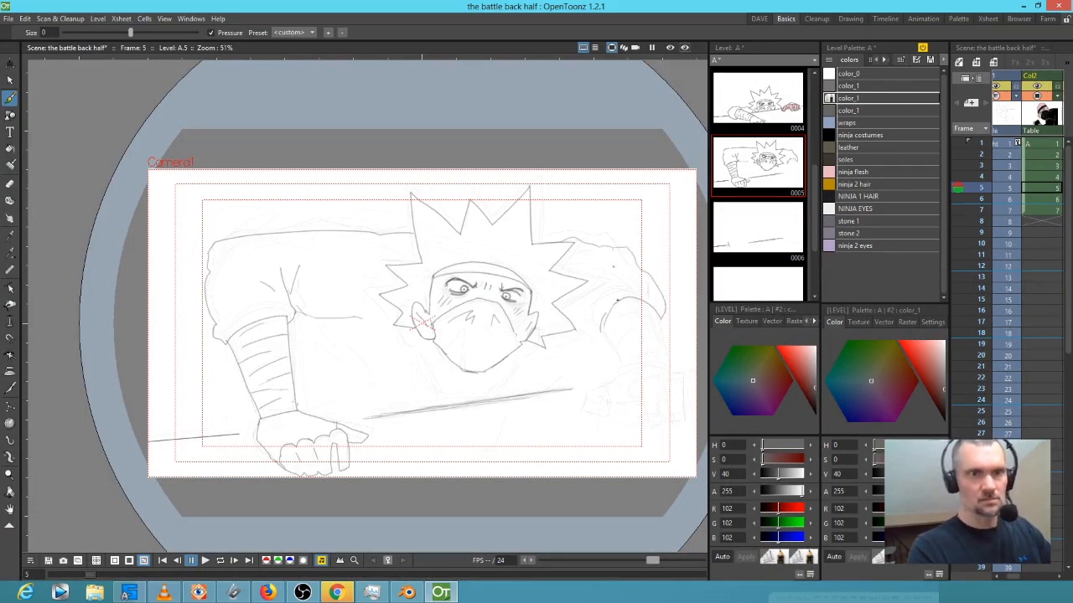
drag(606, 315, 623, 359)
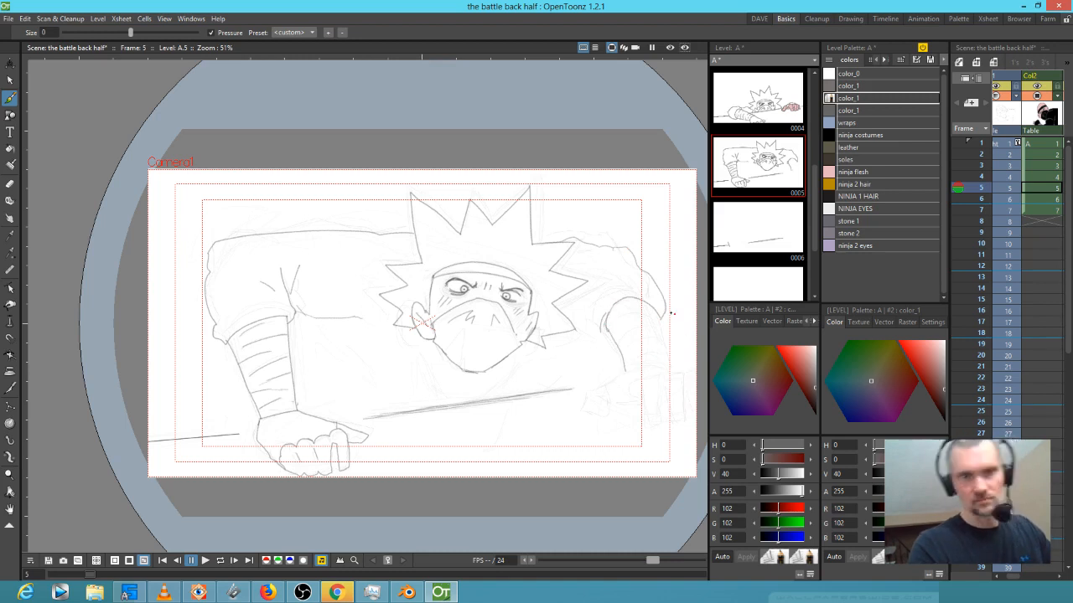
drag(670, 317, 669, 368)
key(ctrl+z)
mouse_move(659, 316)
mouse_down()
mouse_move(672, 365)
mouse_move(656, 374)
mouse_move(668, 373)
mouse_move(623, 373)
mouse_move(568, 414)
mouse_move(600, 408)
mouse_up()
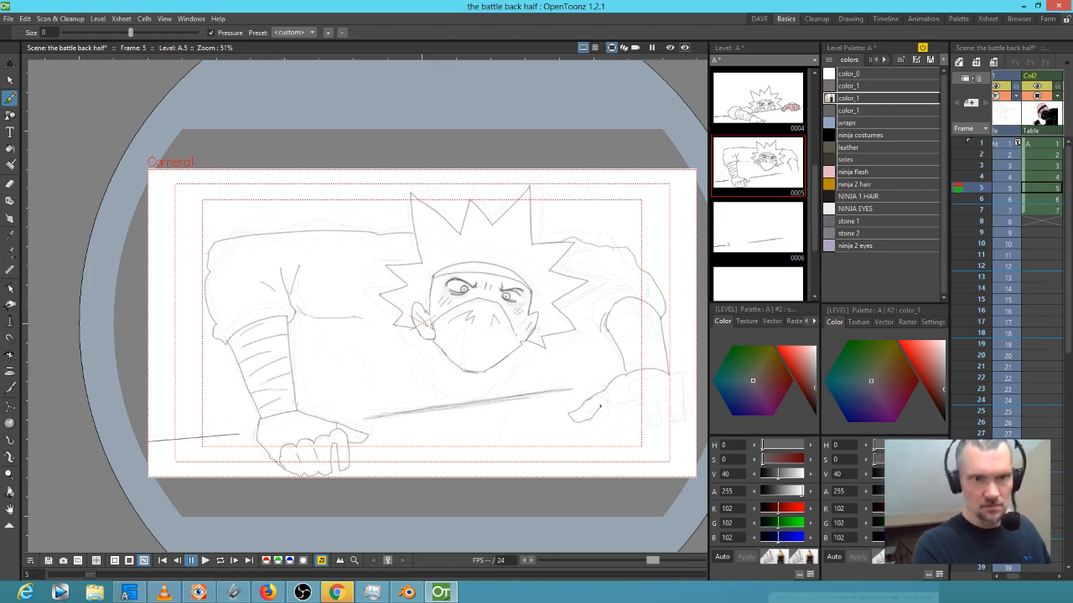
Draw the curled fingers of the fist on the opposite arm, including the rounded fingertip nearest the thumb
drag(611, 405, 626, 427)
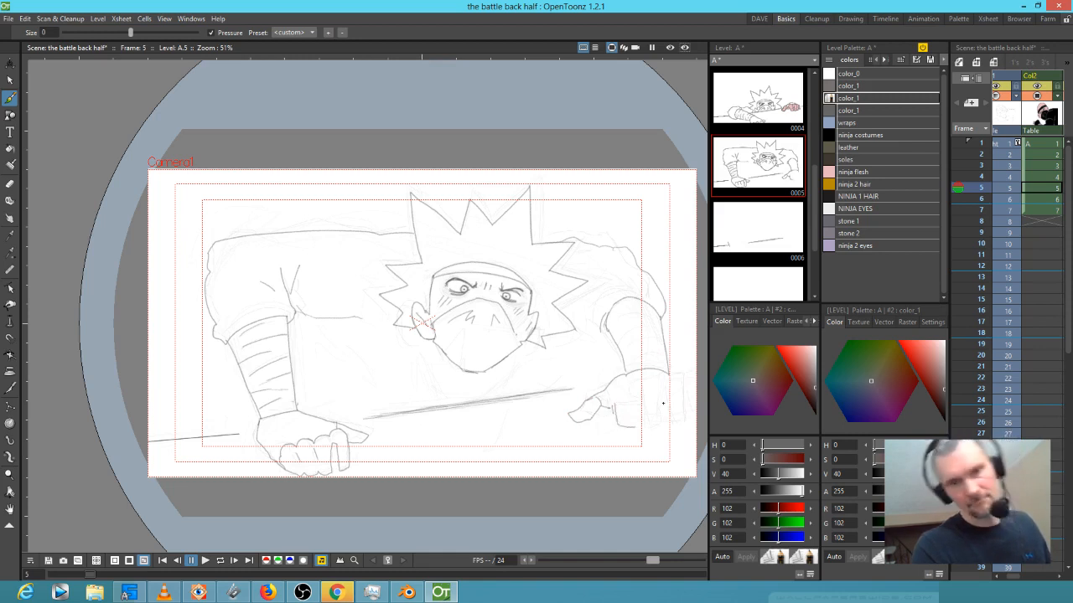
mouse_move(670, 378)
mouse_down()
mouse_move(676, 428)
mouse_move(642, 428)
mouse_move(638, 401)
mouse_move(635, 424)
mouse_move(650, 403)
mouse_move(682, 401)
mouse_move(613, 409)
mouse_up()
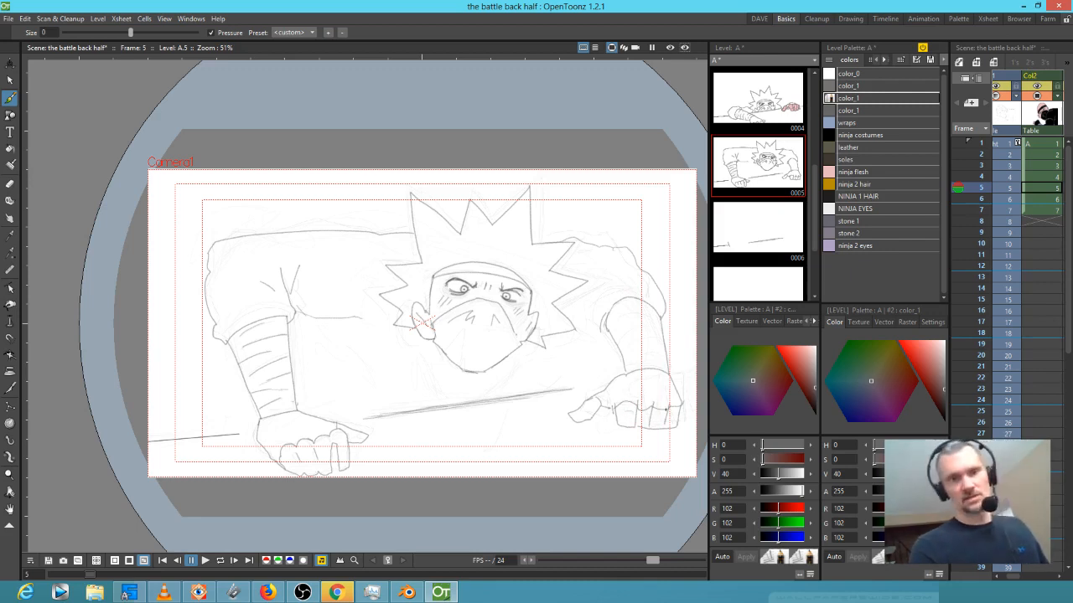
key(a)
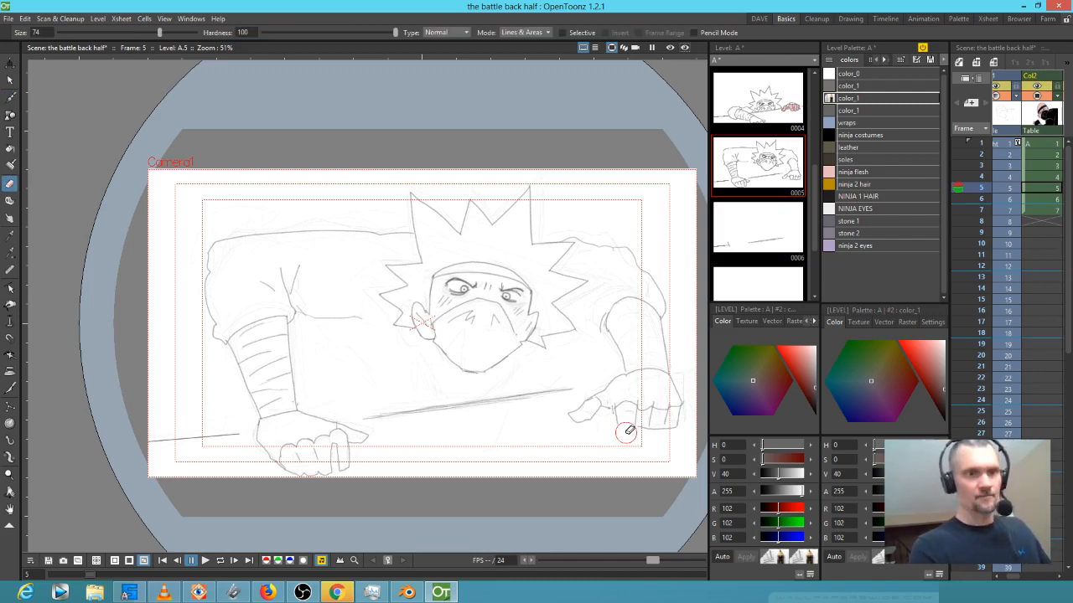
key(b)
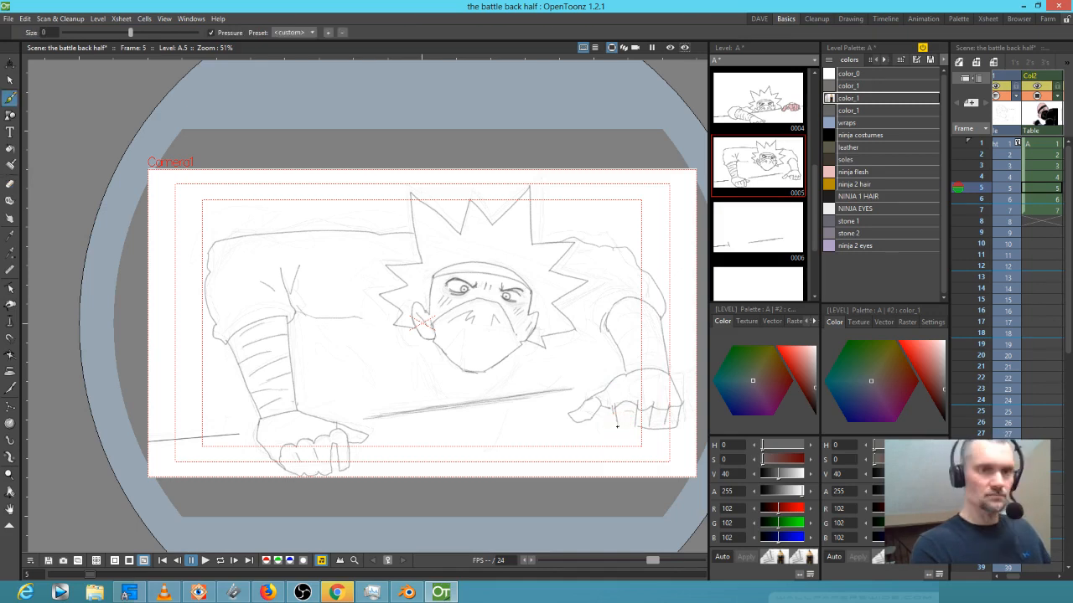
mouse_move(615, 419)
mouse_down()
mouse_move(634, 435)
mouse_move(636, 414)
mouse_up()
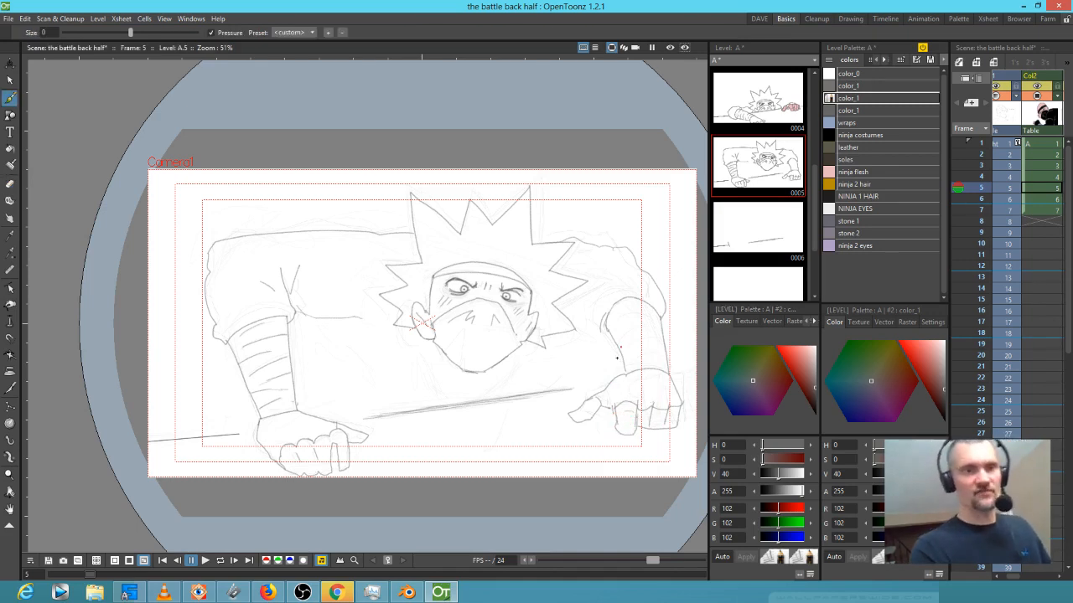
Draw the armpit folds beside the opposite sleeve, both torso sides down to the ledge, and the missing ledge line segments
drag(612, 337, 589, 305)
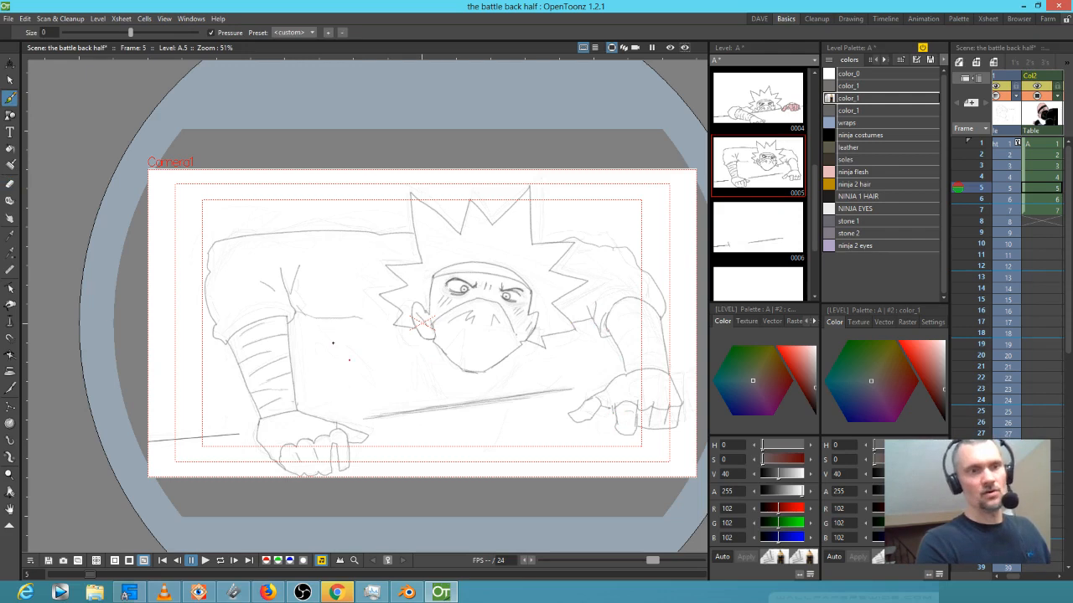
drag(331, 318, 343, 405)
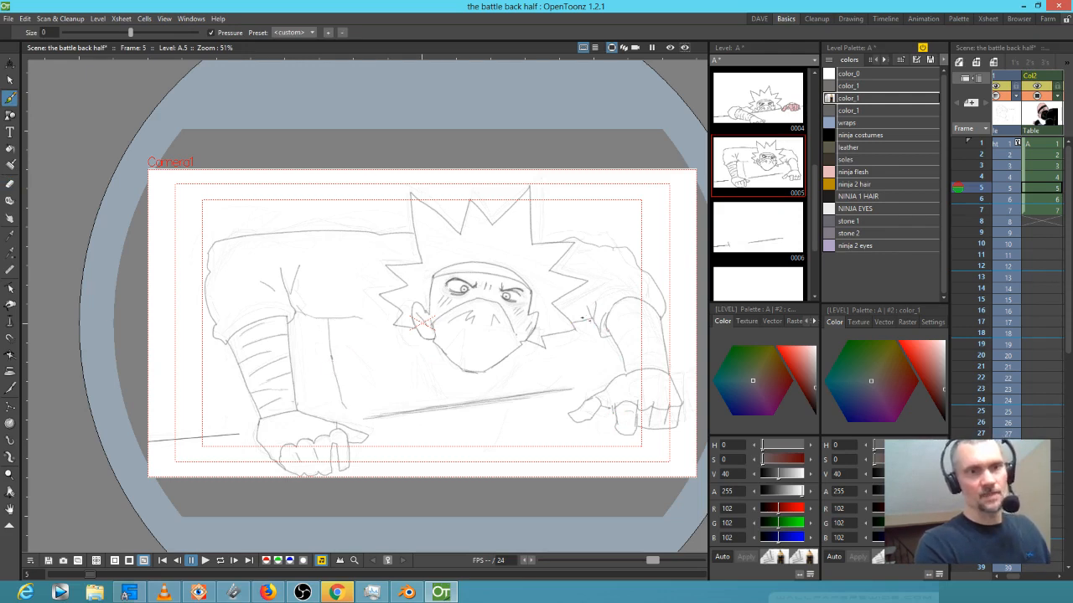
drag(556, 336, 546, 389)
mouse_move(340, 401)
mouse_down()
mouse_move(360, 418)
mouse_move(340, 404)
mouse_move(355, 428)
mouse_move(349, 421)
mouse_move(368, 418)
mouse_move(338, 422)
mouse_up()
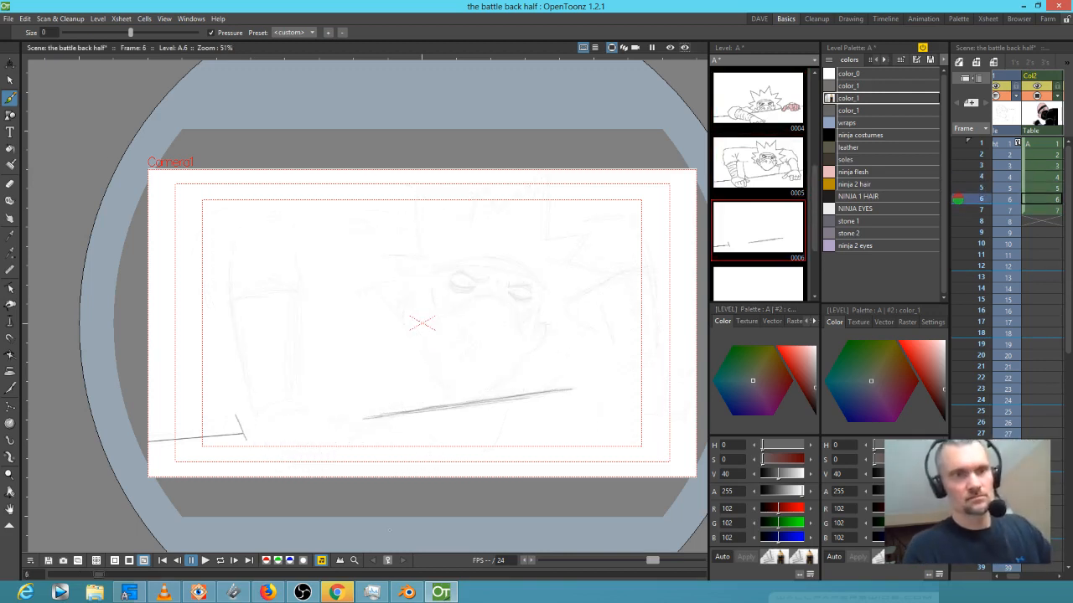
Draw the ninja's two glaring eyes with brows on frame 6, undoing the last stray stroke
drag(508, 282, 534, 286)
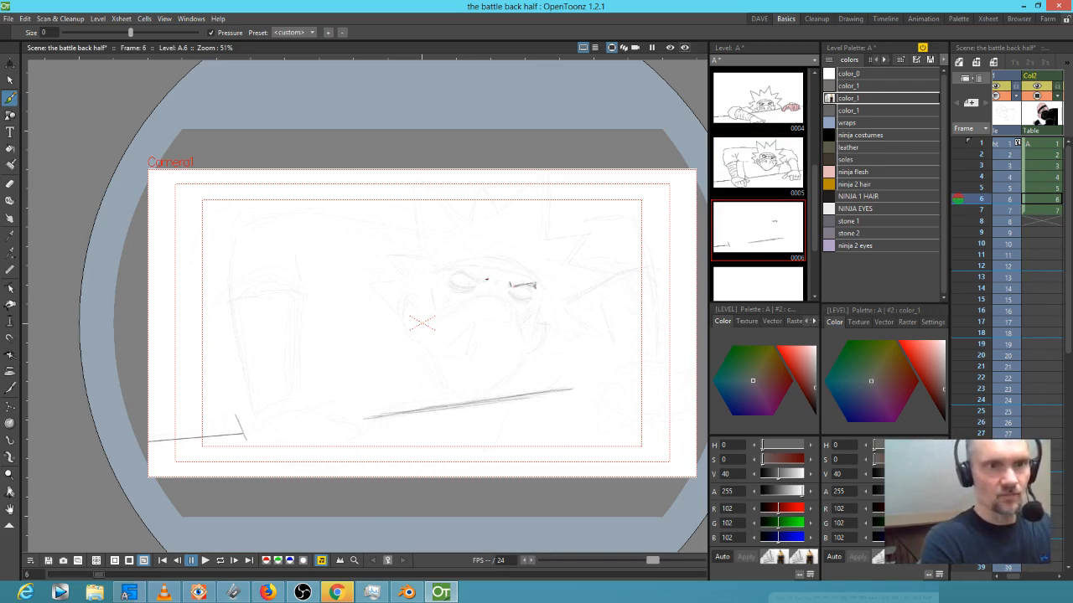
mouse_move(461, 269)
mouse_down()
mouse_move(482, 281)
mouse_move(467, 288)
mouse_move(525, 300)
mouse_up()
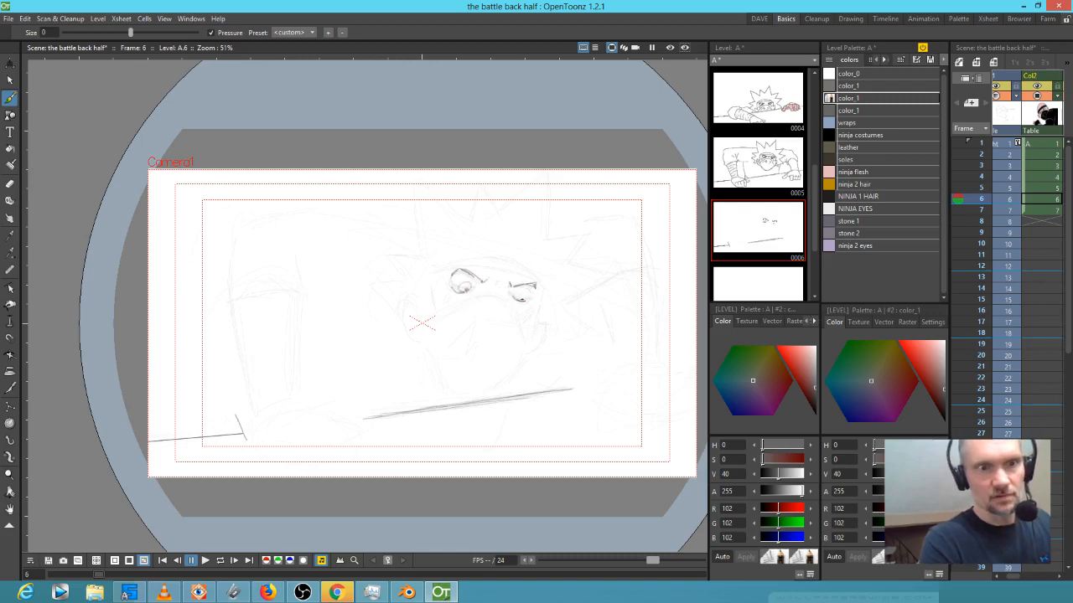
key(ctrl+z)
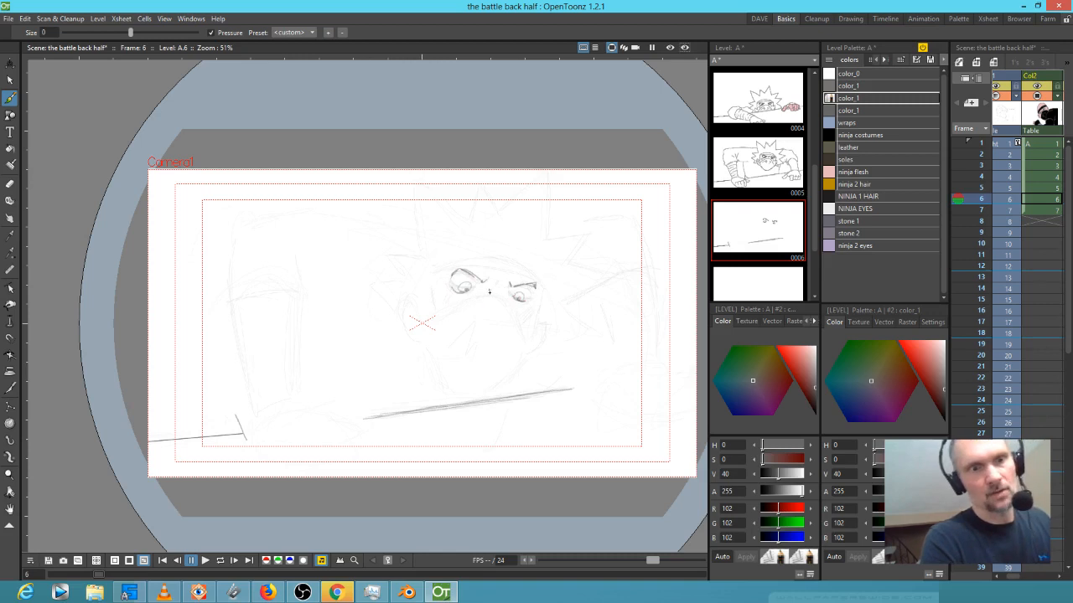
Draw the face mask's full outline over the nose and chin, and the ears on both sides of the head
drag(442, 311, 490, 295)
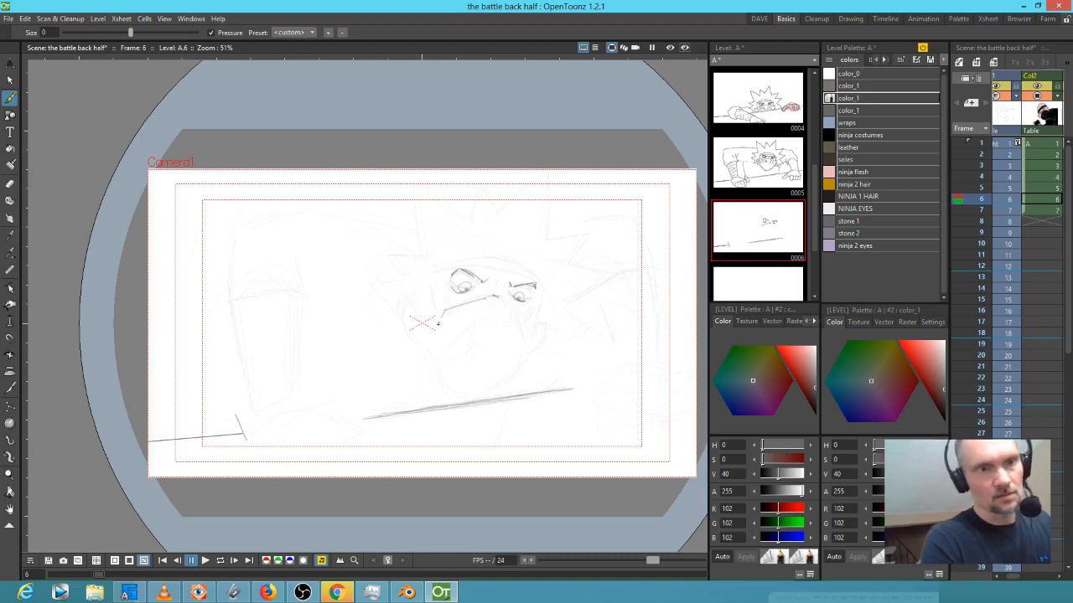
drag(506, 300, 528, 335)
mouse_move(436, 340)
mouse_down()
mouse_move(460, 392)
mouse_move(448, 377)
mouse_move(490, 391)
mouse_move(521, 362)
mouse_move(511, 373)
mouse_move(537, 320)
mouse_move(529, 350)
mouse_up()
drag(425, 299, 434, 336)
Draw the curved headband above the brows, mirroring the view to place its lower and upper edges
drag(451, 268, 547, 286)
key(ctrl+z)
key(h)
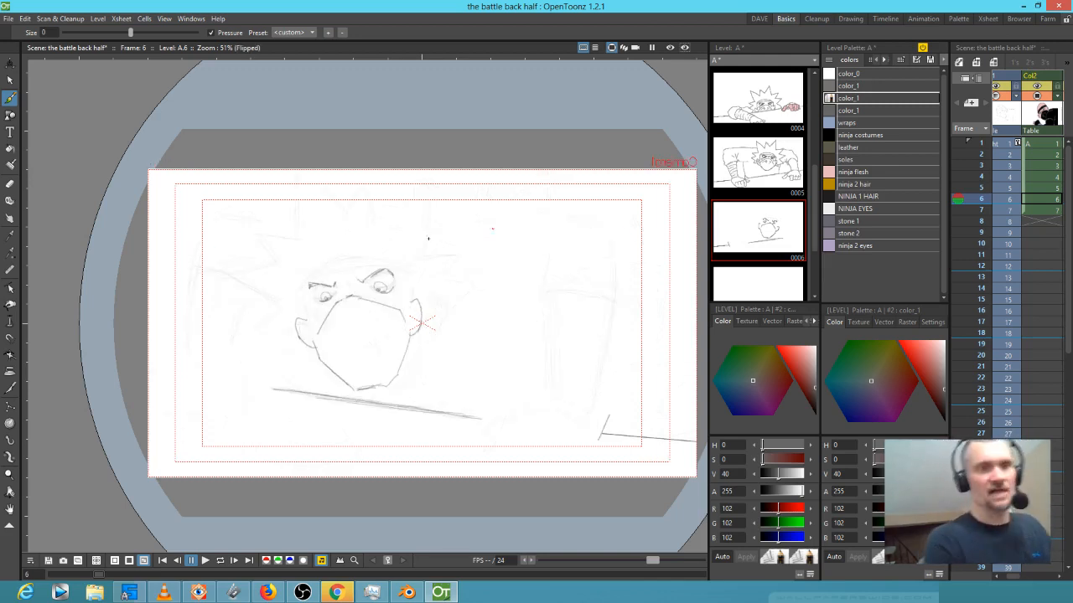
drag(309, 286, 393, 268)
mouse_move(298, 282)
mouse_down()
mouse_move(355, 255)
mouse_move(392, 265)
mouse_up()
key(h)
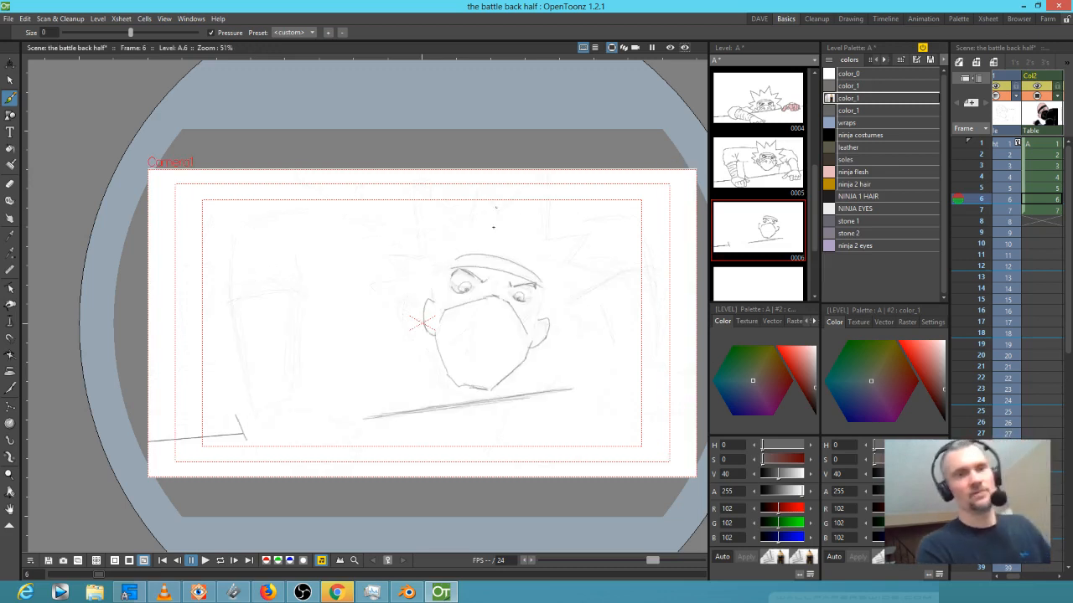
mouse_move(444, 269)
mouse_down()
mouse_move(479, 253)
mouse_move(539, 281)
mouse_up()
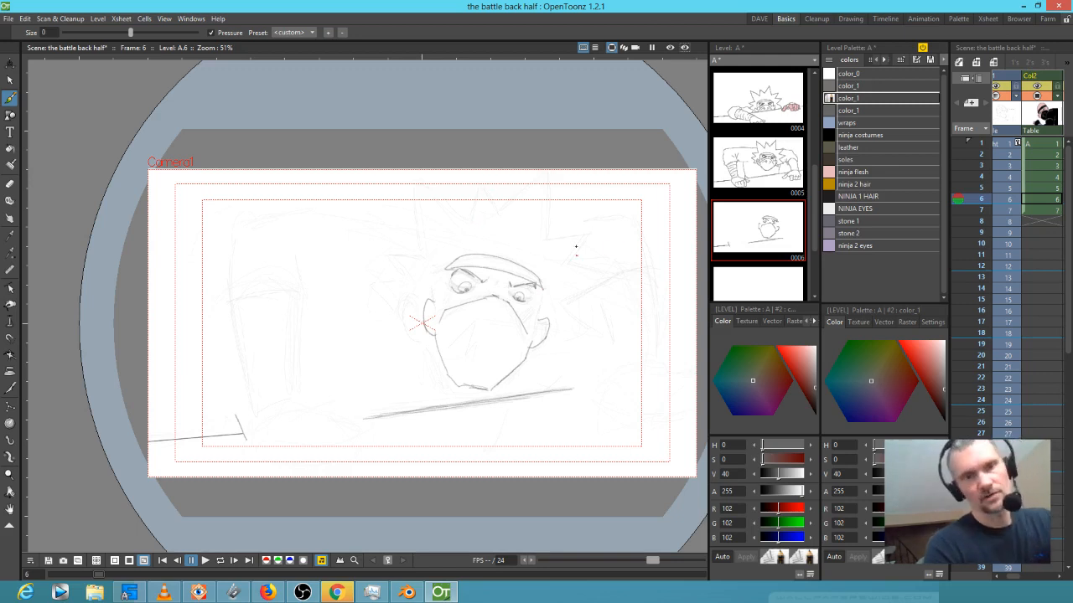
Draw the hair spikes from the tall top spike down the right side of the head to the ear, comparing against frame 5
mouse_move(504, 206)
mouse_down()
mouse_move(561, 164)
mouse_move(548, 234)
mouse_move(593, 225)
mouse_move(545, 234)
mouse_move(619, 233)
mouse_move(578, 282)
mouse_up()
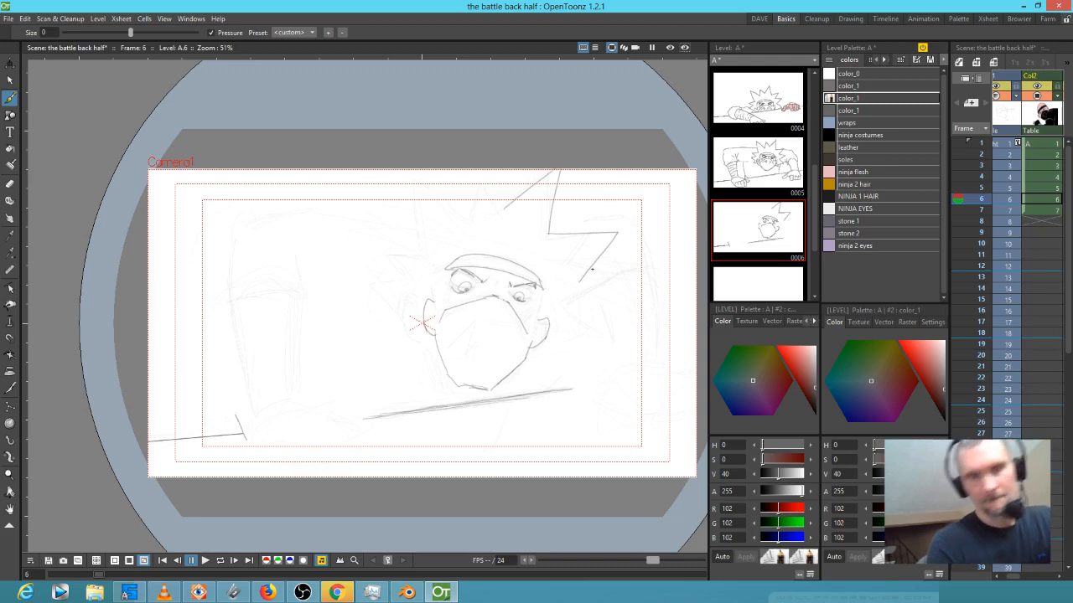
key(comma)
key(period)
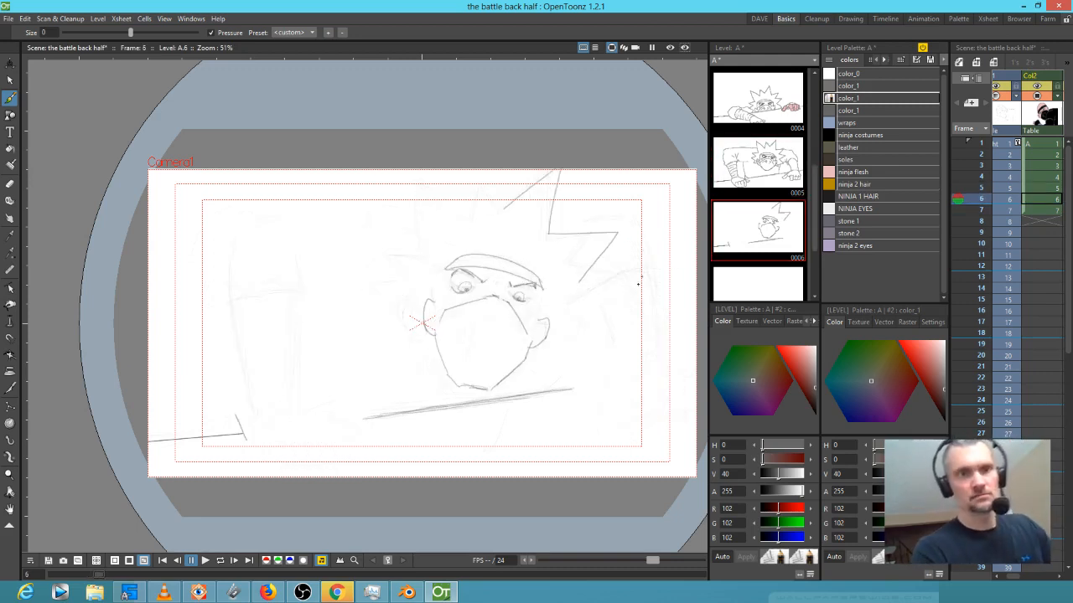
mouse_move(580, 284)
mouse_down()
mouse_move(625, 301)
mouse_move(574, 316)
mouse_move(595, 313)
mouse_move(589, 329)
mouse_move(576, 317)
mouse_move(587, 357)
mouse_move(552, 352)
mouse_move(557, 375)
mouse_move(529, 362)
mouse_up()
key(comma)
key(period)
key(comma)
key(period)
Draw the remaining top hair spikes across to the left side of the head above the headband
drag(505, 208, 544, 176)
mouse_move(505, 208)
mouse_down()
mouse_move(481, 174)
mouse_move(464, 222)
mouse_up()
key(ctrl+z)
mouse_move(503, 207)
mouse_down()
mouse_move(482, 188)
mouse_move(466, 220)
mouse_move(422, 191)
mouse_move(410, 221)
mouse_move(421, 265)
mouse_up()
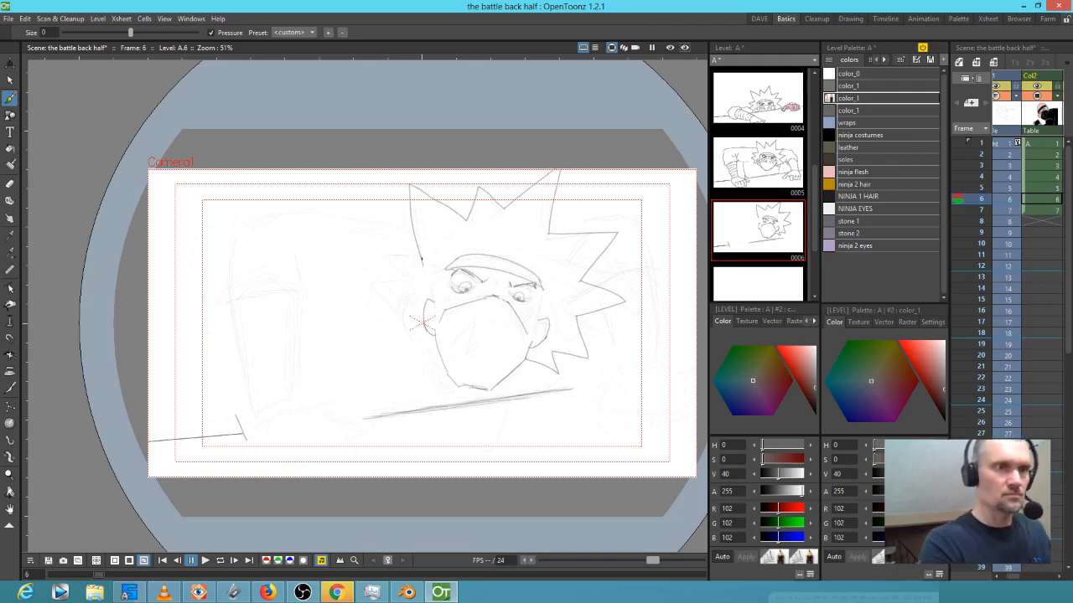
Clean up the end of the top hair line and draw the left side spikes down to the ear
key(a)
click(427, 260)
key(b)
mouse_move(420, 255)
mouse_down()
mouse_move(371, 263)
mouse_move(392, 285)
mouse_move(370, 304)
mouse_move(406, 312)
mouse_up()
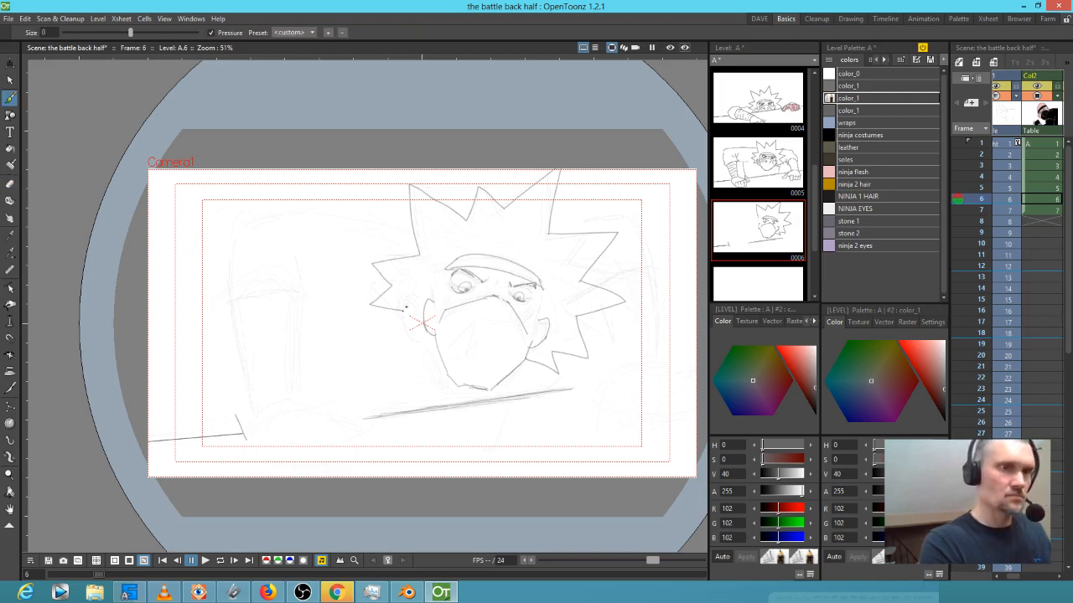
key(comma)
key(period)
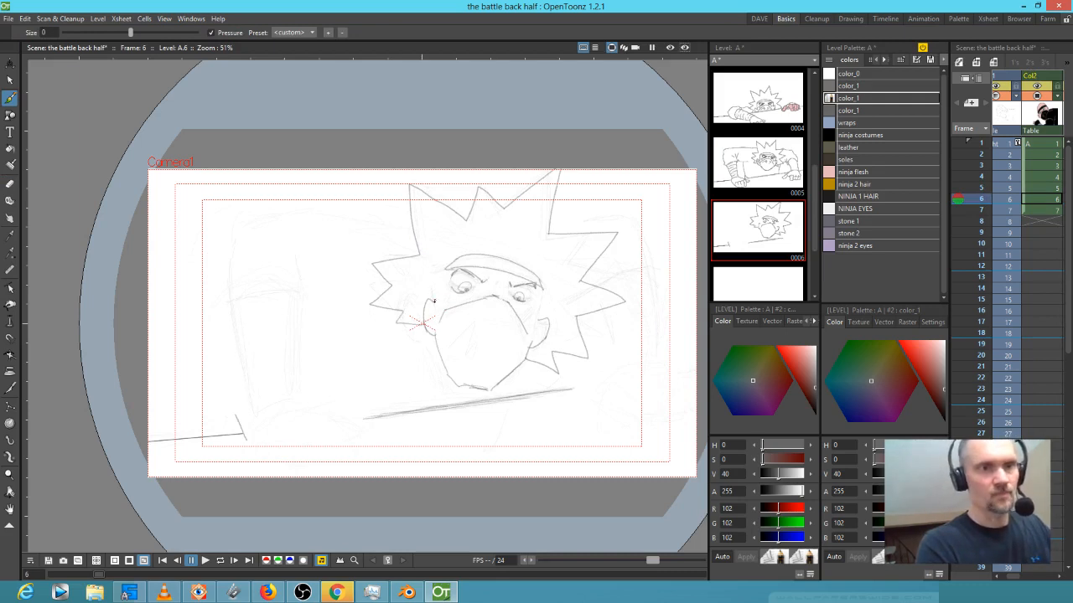
Draw the face edges between the headband and ears, add the mask's crease lines, and go back to frame 5
drag(542, 287, 530, 352)
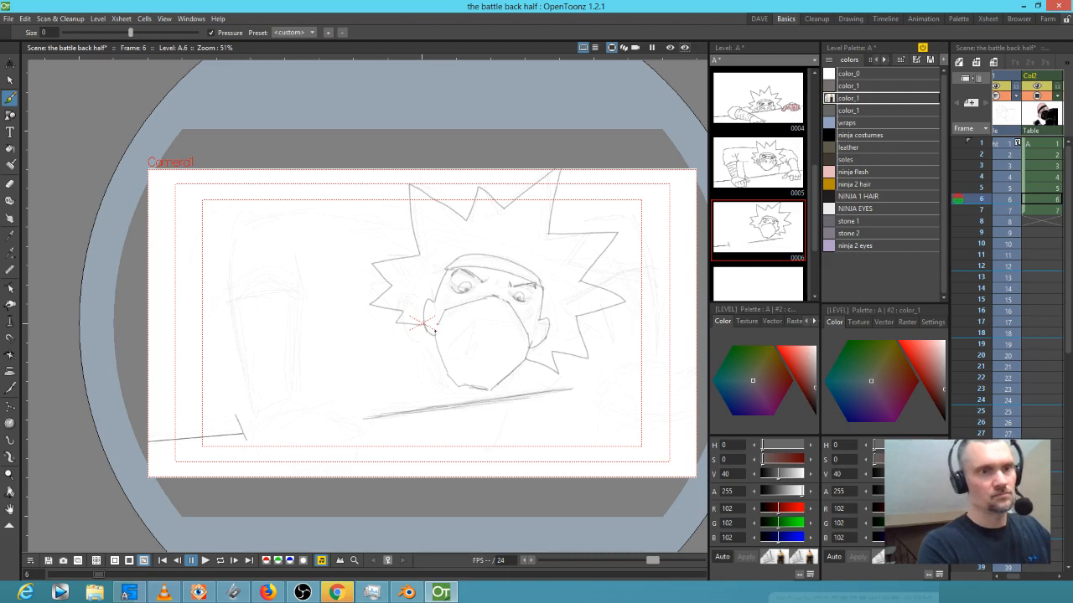
mouse_move(480, 313)
mouse_down()
mouse_move(475, 360)
mouse_move(502, 319)
mouse_move(503, 347)
mouse_up()
key(Up)
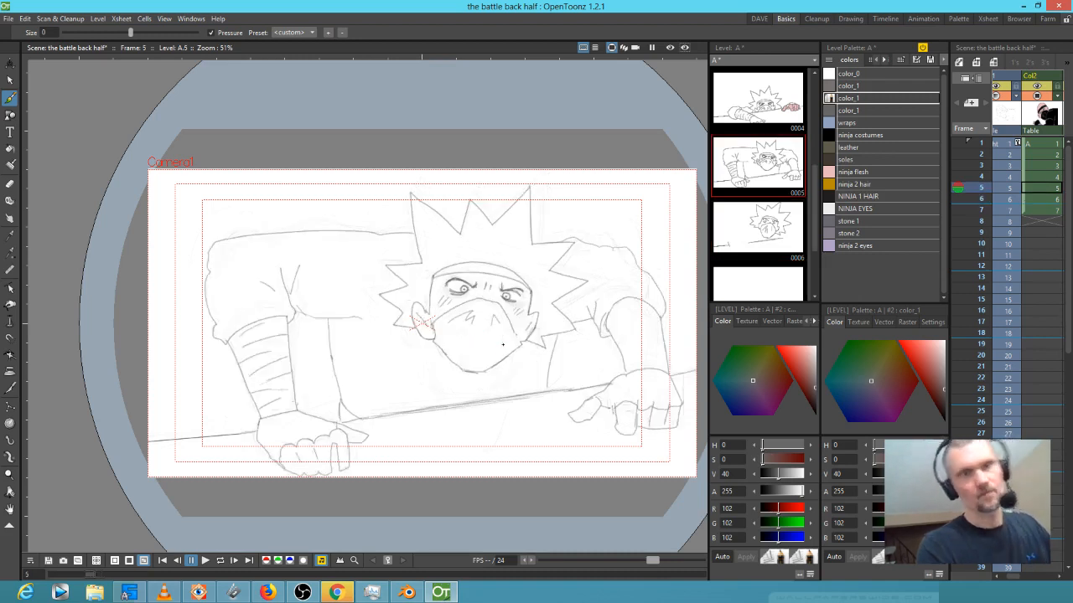
On frame 6, strengthen the lines around the ninja's eyes and brows, and undo the stray stroke across the right brow
key(Down)
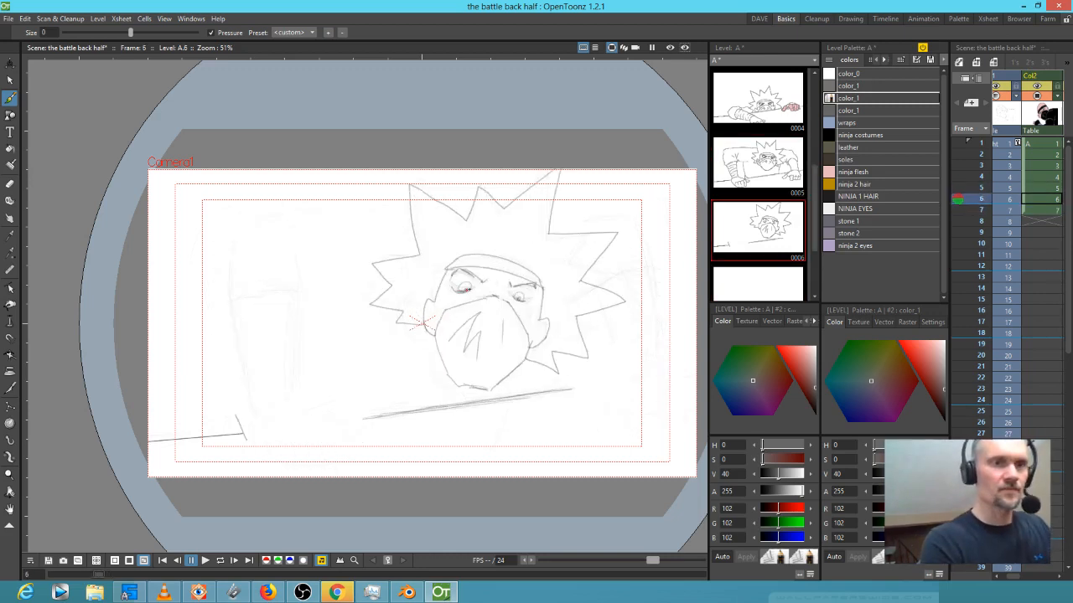
mouse_move(522, 301)
mouse_down()
mouse_move(517, 290)
mouse_move(528, 287)
mouse_up()
drag(458, 277, 474, 278)
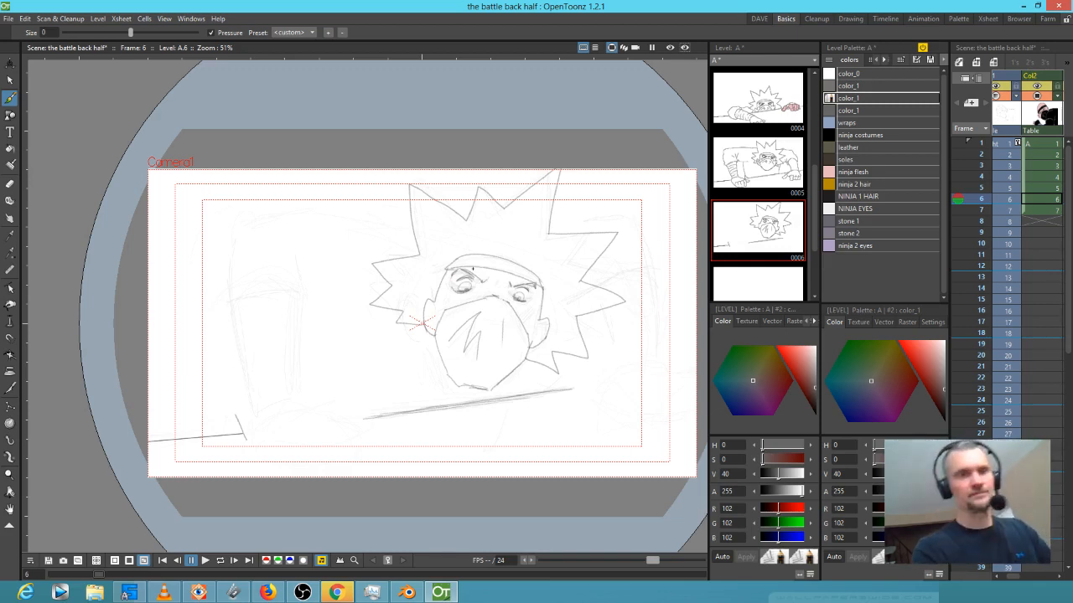
drag(501, 283, 540, 272)
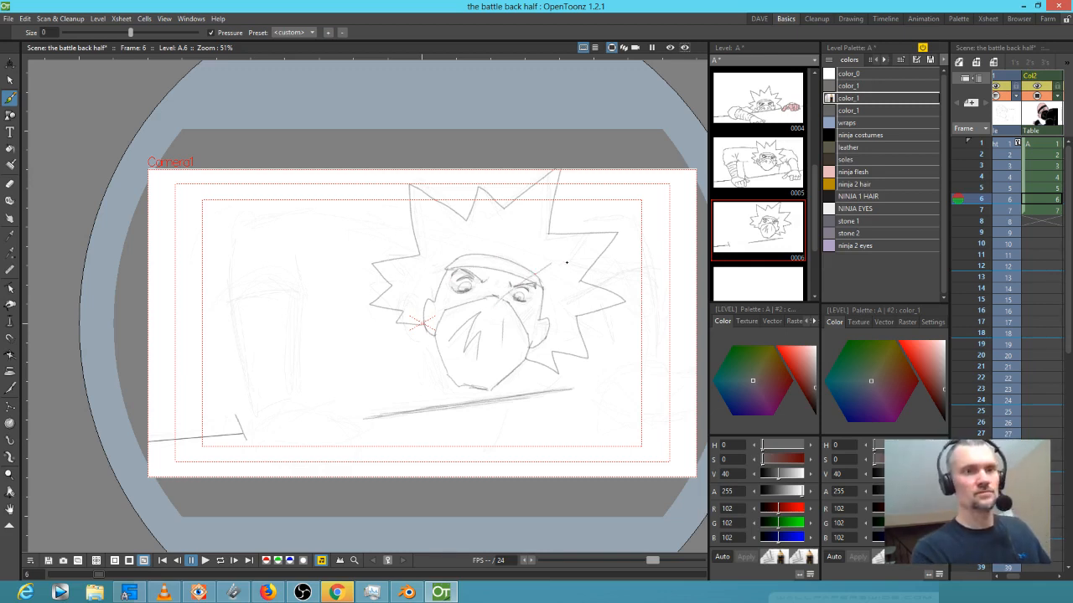
key(ctrl+z)
Erase the rough lines inside the left eye with a size 30 eraser and redraw its iris and lower edge
key(shift+space)
drag(569, 272, 564, 232)
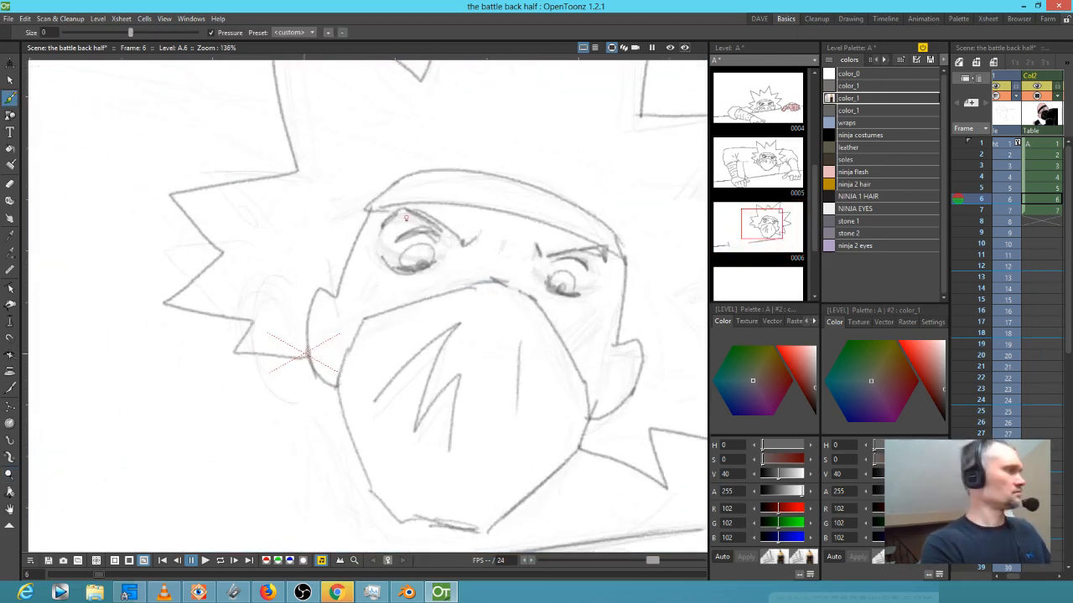
key(b)
drag(159, 32, 99, 32)
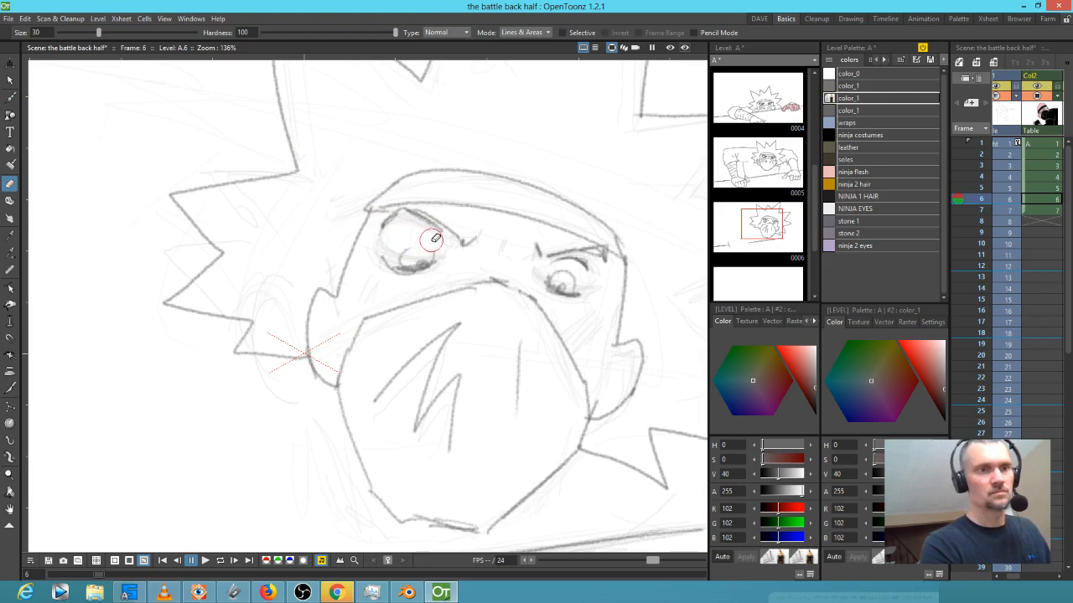
key(b)
mouse_move(423, 269)
mouse_down()
mouse_move(431, 261)
mouse_move(415, 241)
mouse_move(409, 270)
mouse_up()
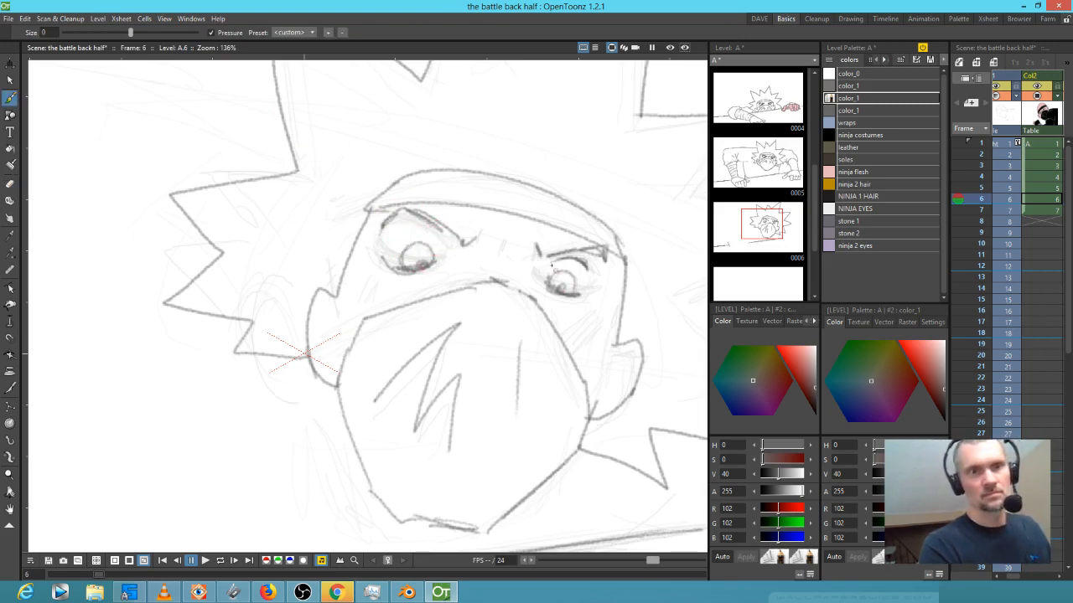
mouse_move(441, 231)
mouse_down()
mouse_move(392, 234)
mouse_move(427, 226)
mouse_up()
Add the inner detail lines to the ninja's right-side ear on frame 6
drag(526, 340, 504, 301)
mouse_move(607, 320)
mouse_down()
mouse_move(589, 346)
mouse_move(599, 349)
mouse_up()
scroll(621, 321, down, 4)
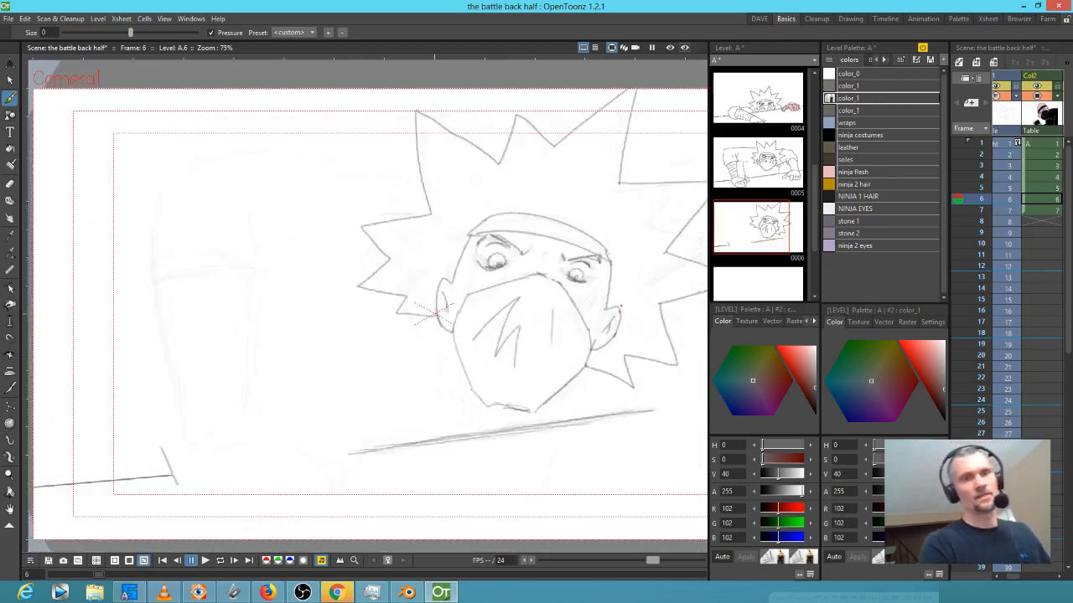
scroll(617, 277, down, 1)
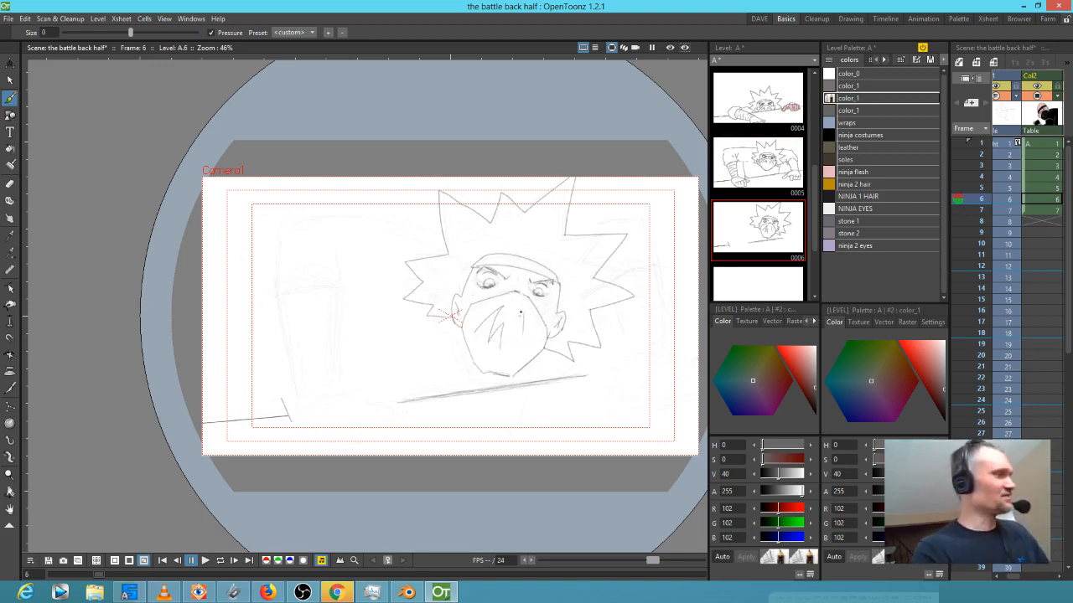
Erase the lower outline of the mask and redraw it as a rounder, shorter chin, comparing against frame 5
key(a)
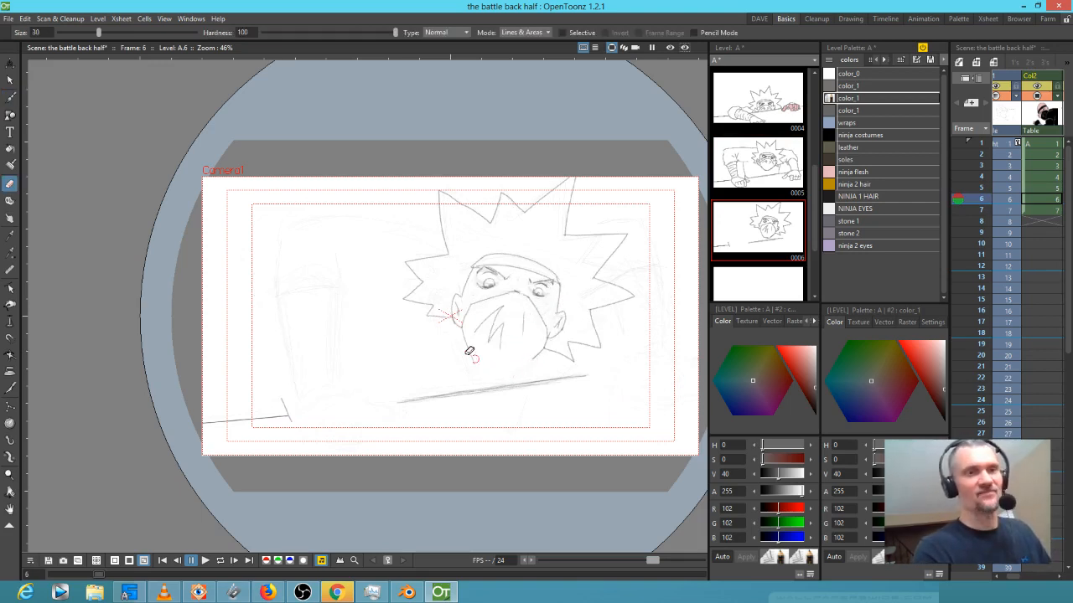
key(b)
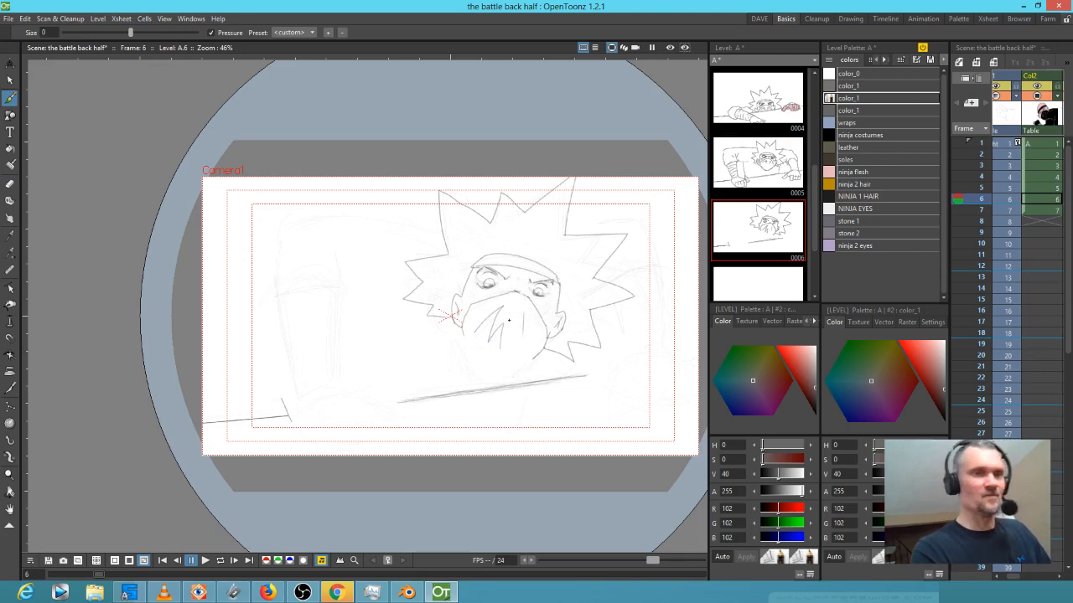
key(comma)
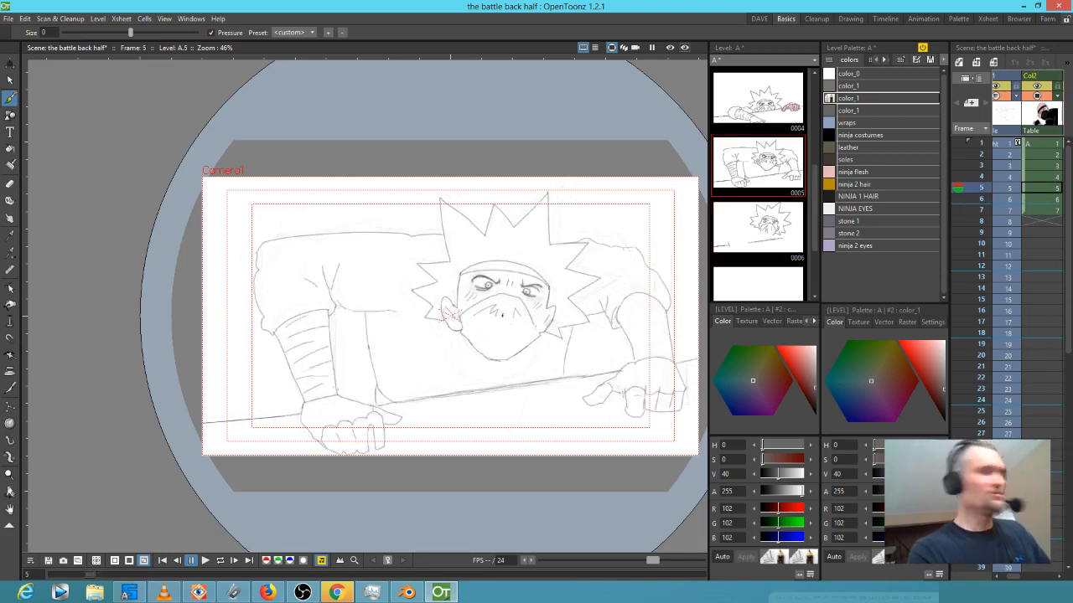
key(period)
key(comma)
key(period)
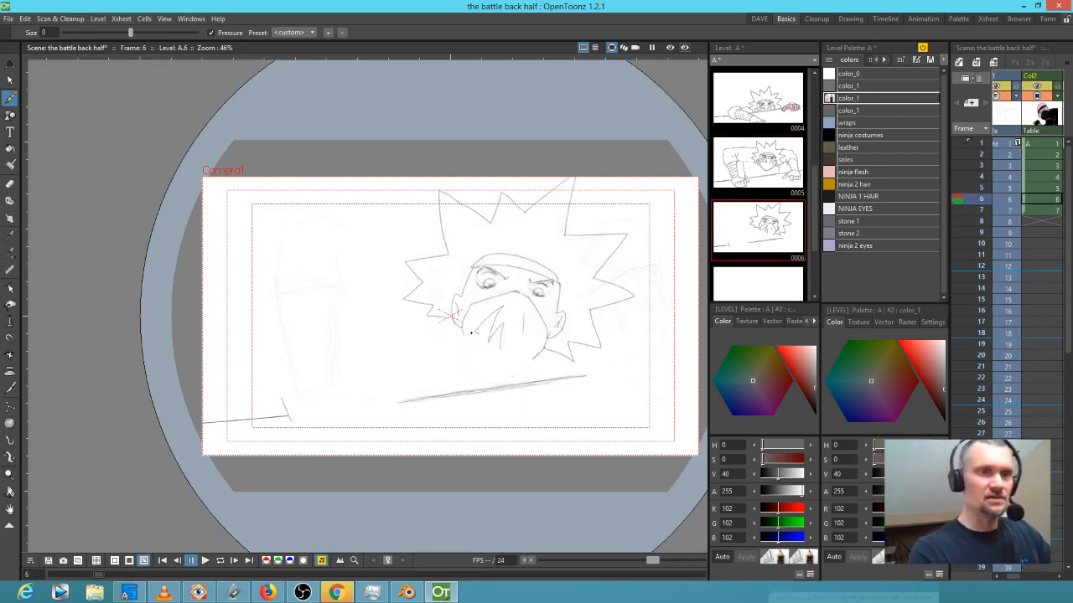
key(comma)
key(period)
key(comma)
key(period)
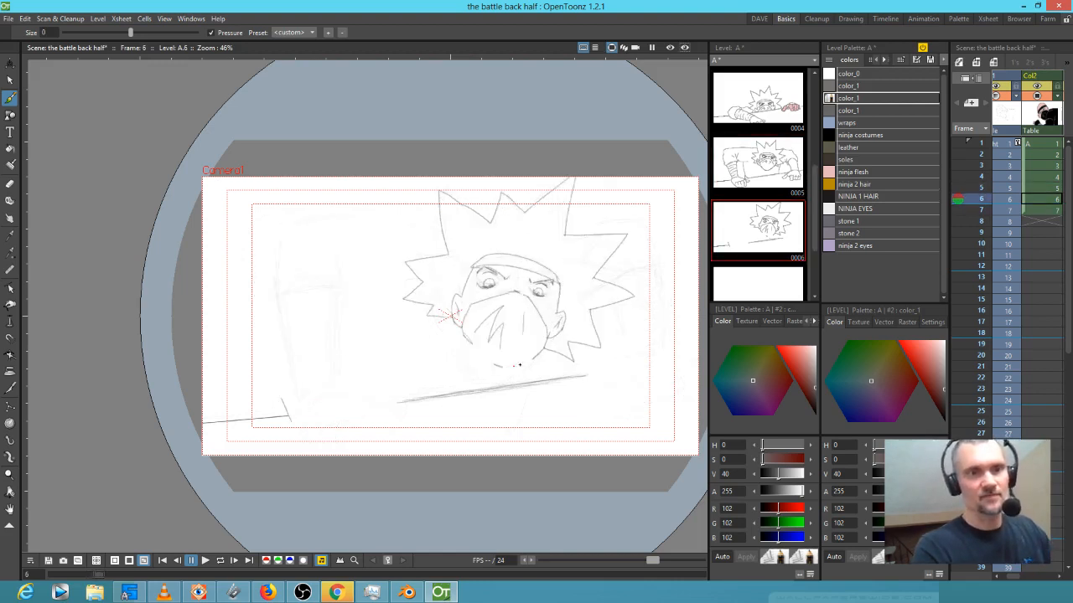
key(comma)
key(period)
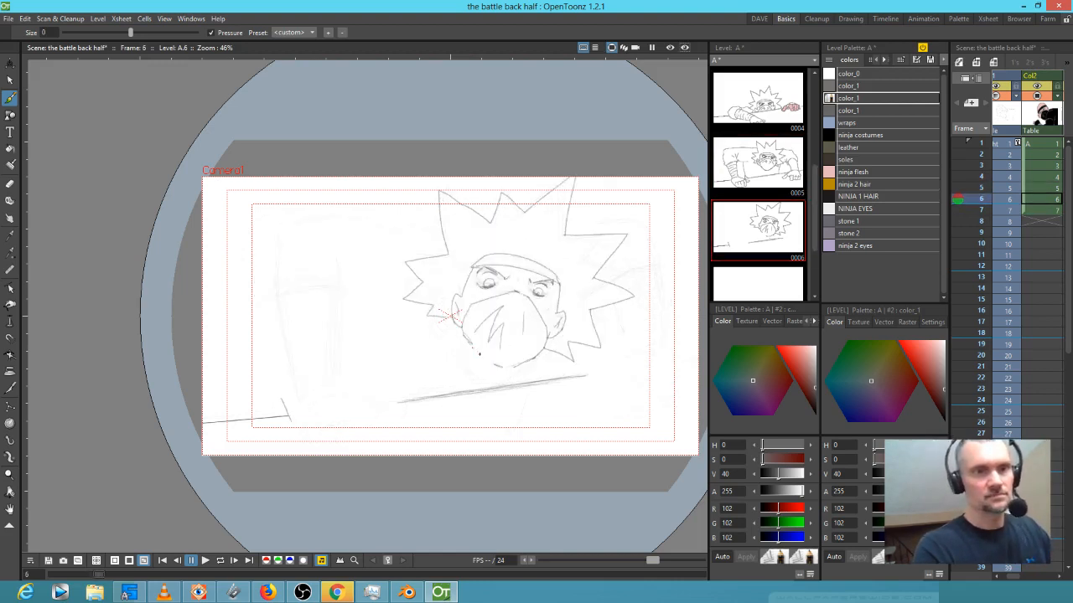
key(comma)
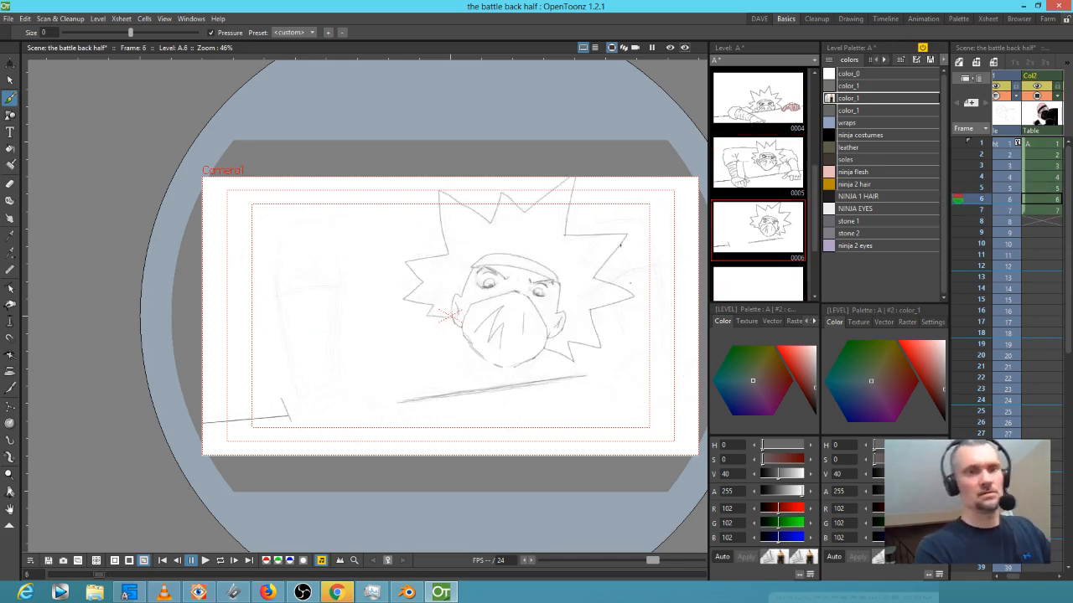
Draw the left shoulder, sleeve and forearm down to the wrist, and erase the stray mark at the table line's end
mouse_move(442, 235)
mouse_down()
mouse_move(280, 227)
mouse_move(271, 303)
mouse_move(344, 289)
mouse_move(345, 269)
mouse_up()
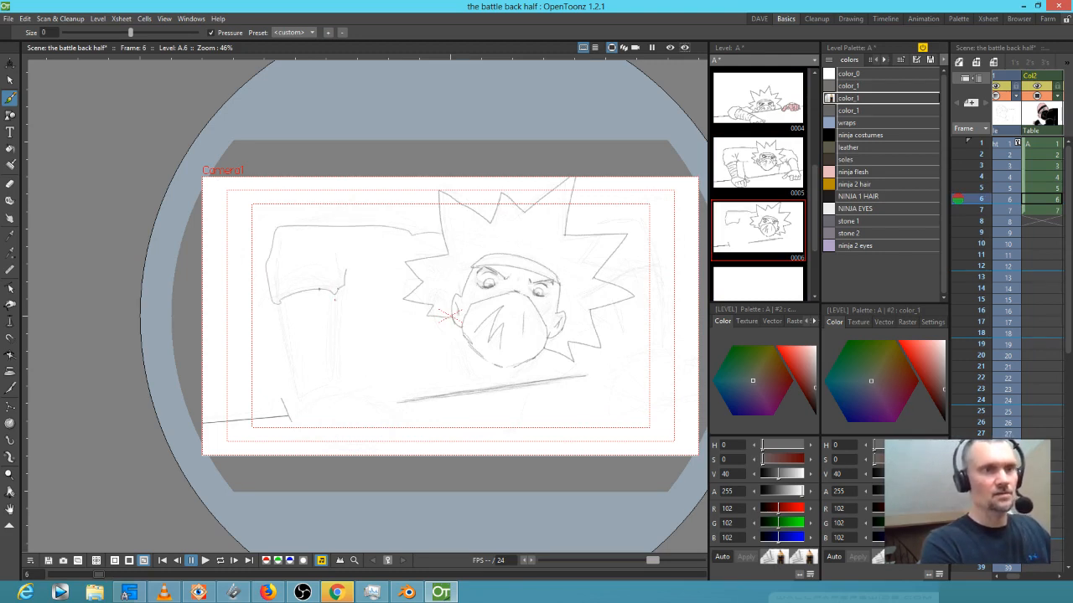
mouse_move(281, 309)
mouse_down()
mouse_move(303, 400)
mouse_move(333, 386)
mouse_up()
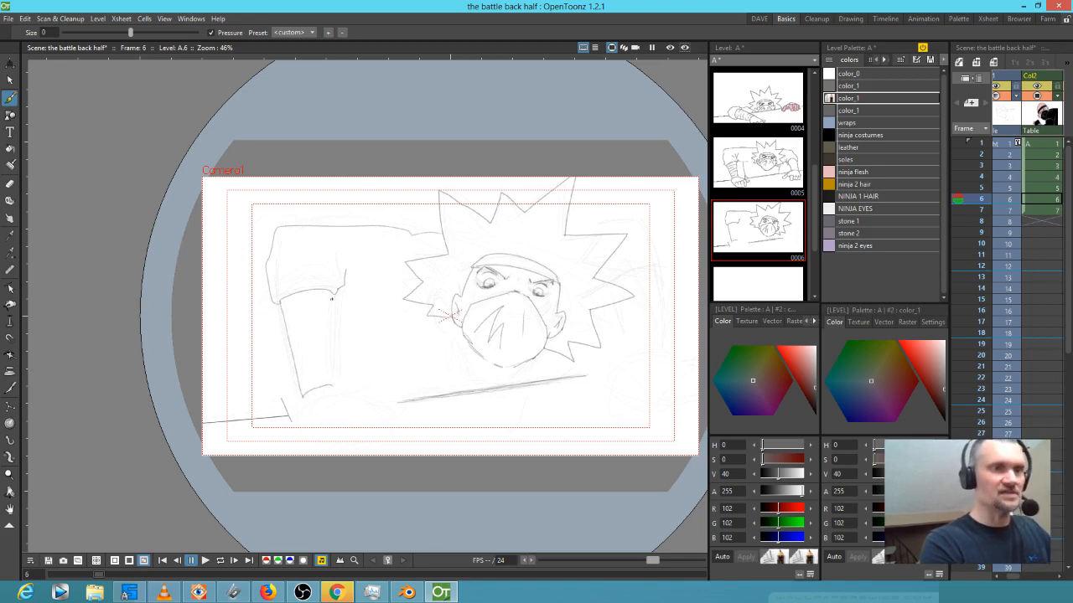
drag(331, 290, 334, 384)
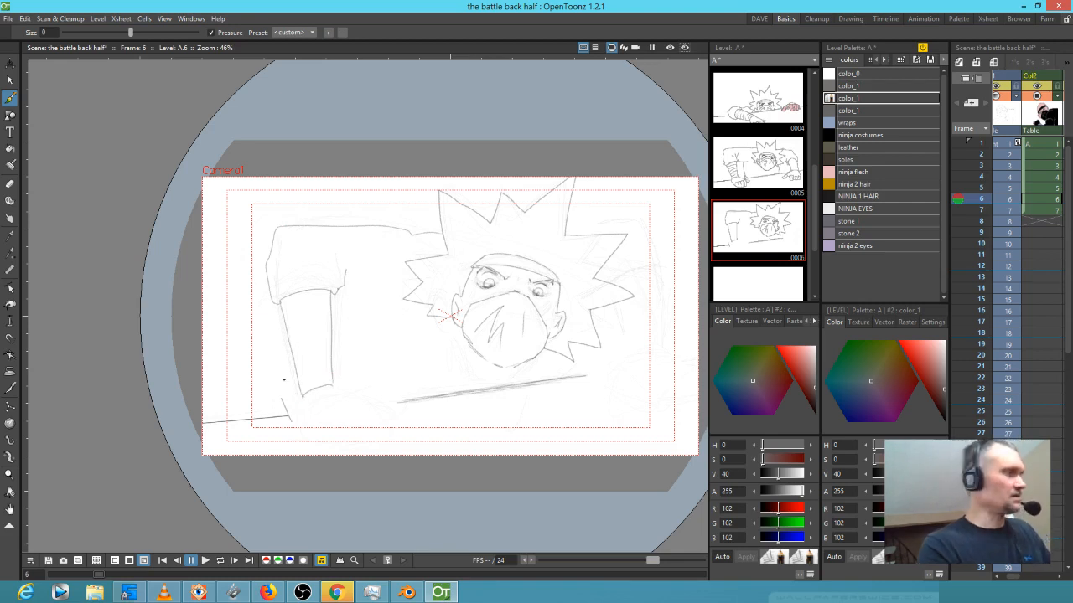
key(a)
drag(282, 395, 290, 419)
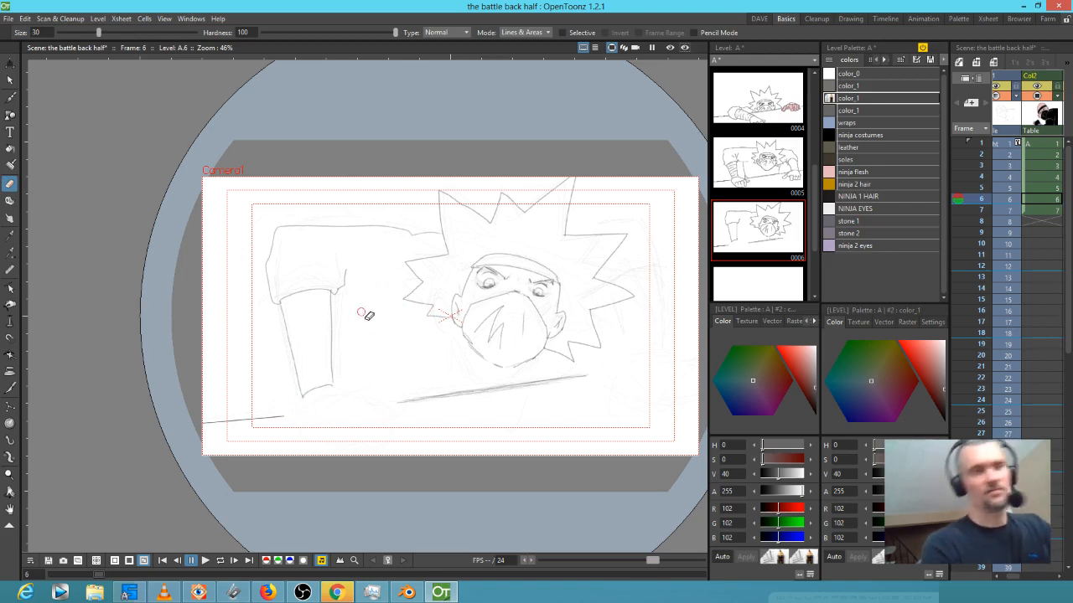
key(b)
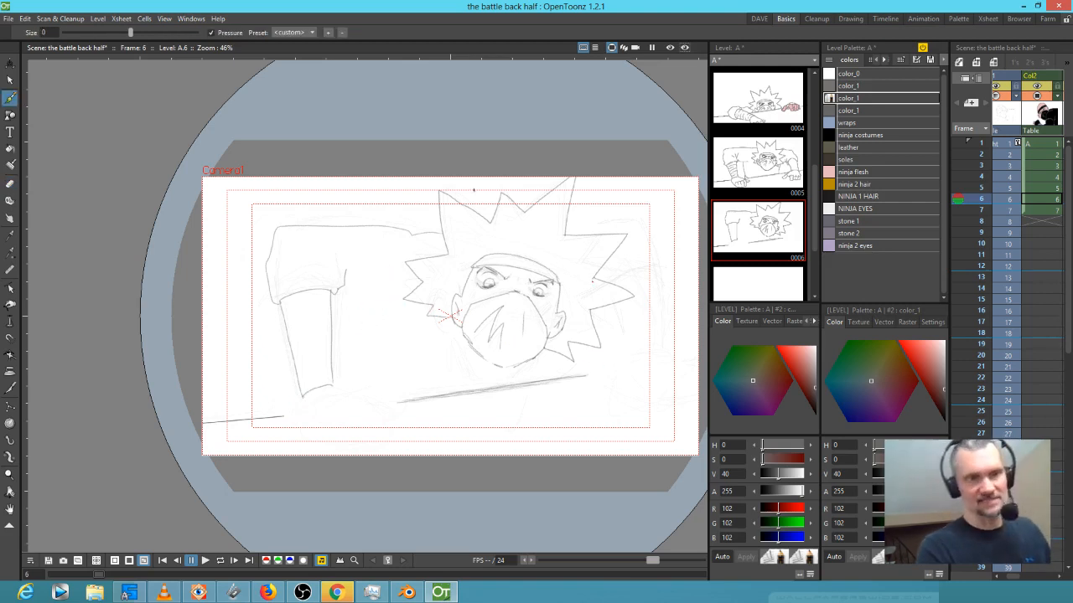
Draw the chest line from the sleeve, the torso's left side and a fold line, comparing against frame 5
key(Up)
key(Down)
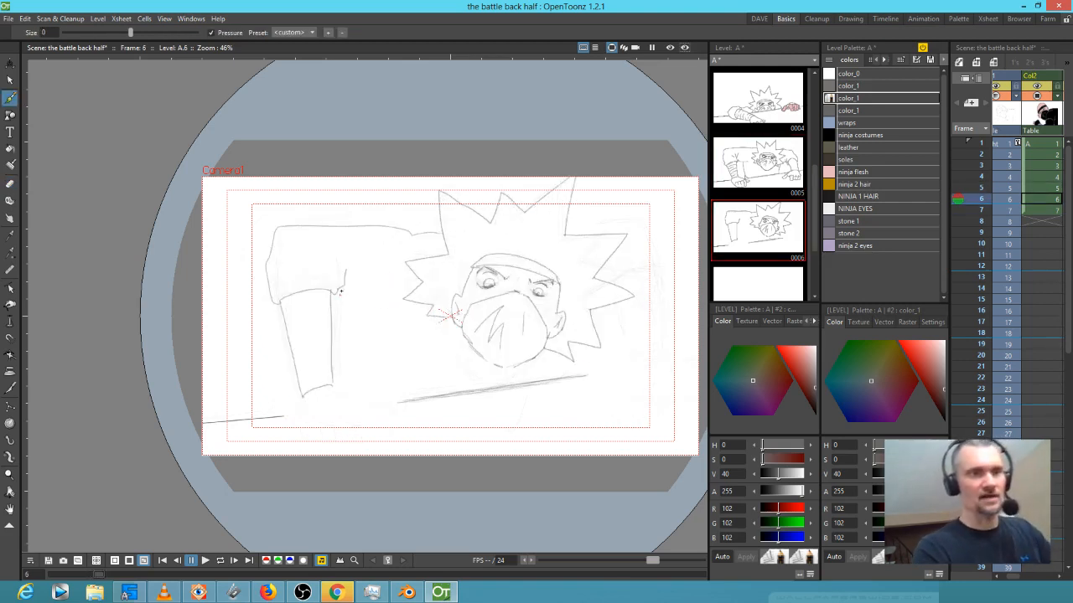
drag(342, 293, 389, 315)
key(Up)
key(Down)
drag(371, 308, 374, 378)
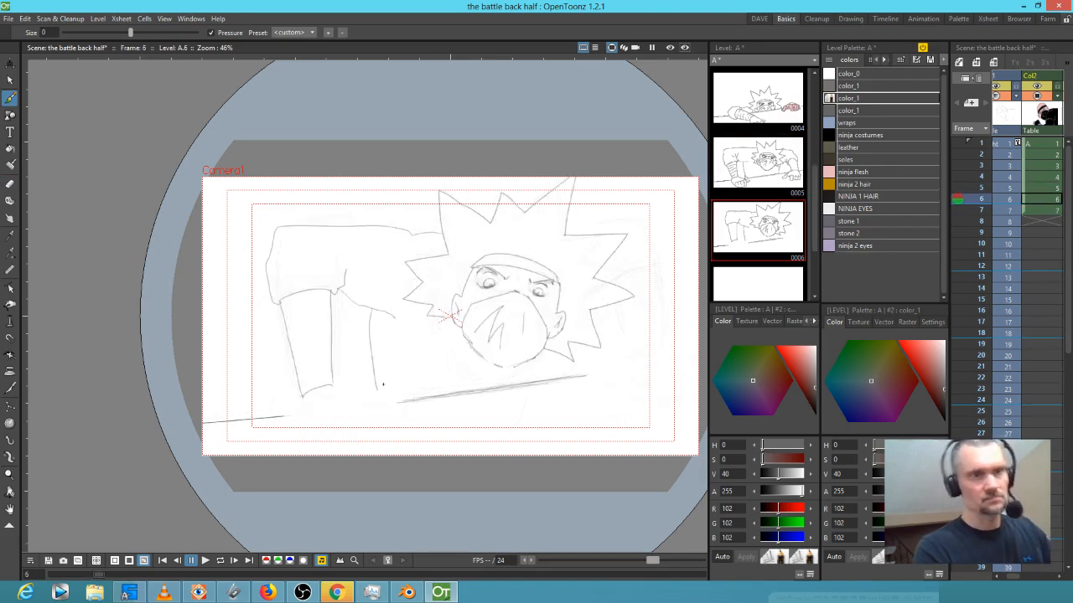
drag(373, 320, 388, 352)
key(Up)
key(Down)
key(Up)
key(Down)
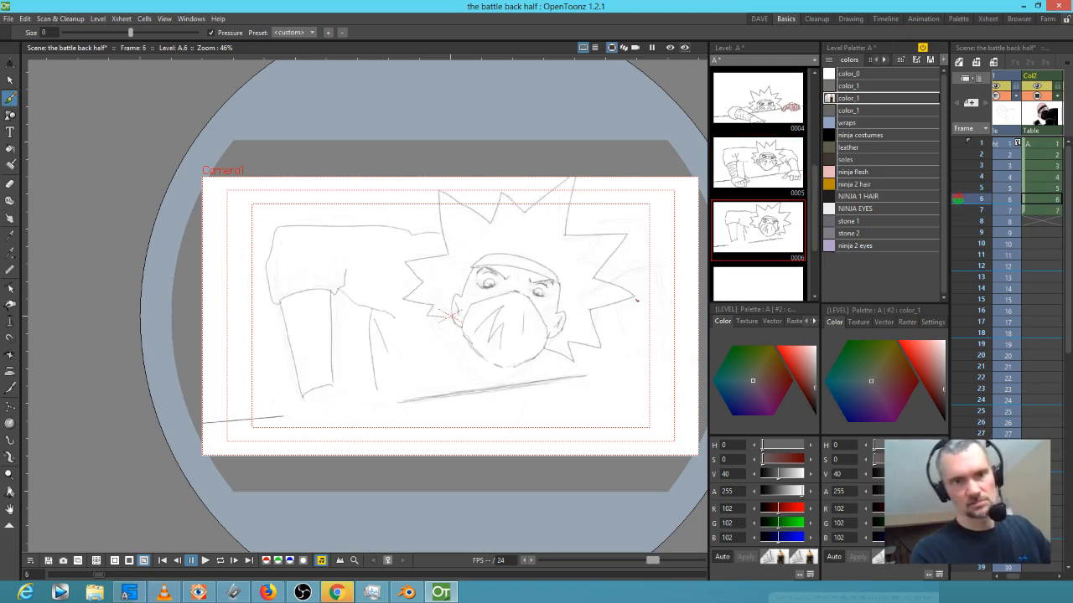
Draw the right shoulder and sleeve behind the hair spikes, checking the shape against frame 5
mouse_move(630, 292)
mouse_down()
mouse_move(674, 287)
mouse_move(654, 206)
mouse_move(566, 223)
mouse_up()
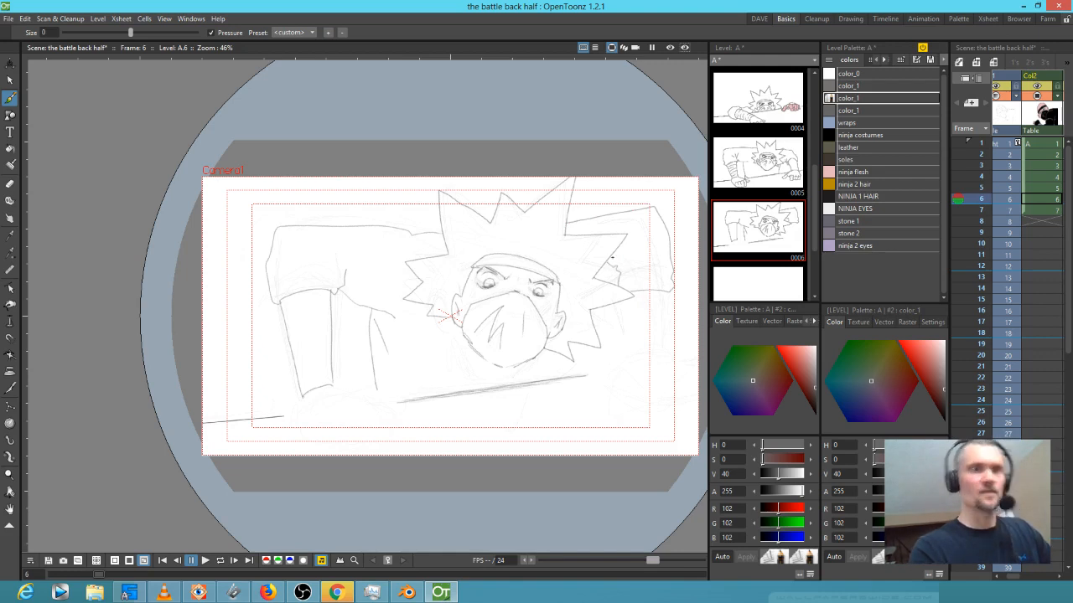
key(comma)
key(period)
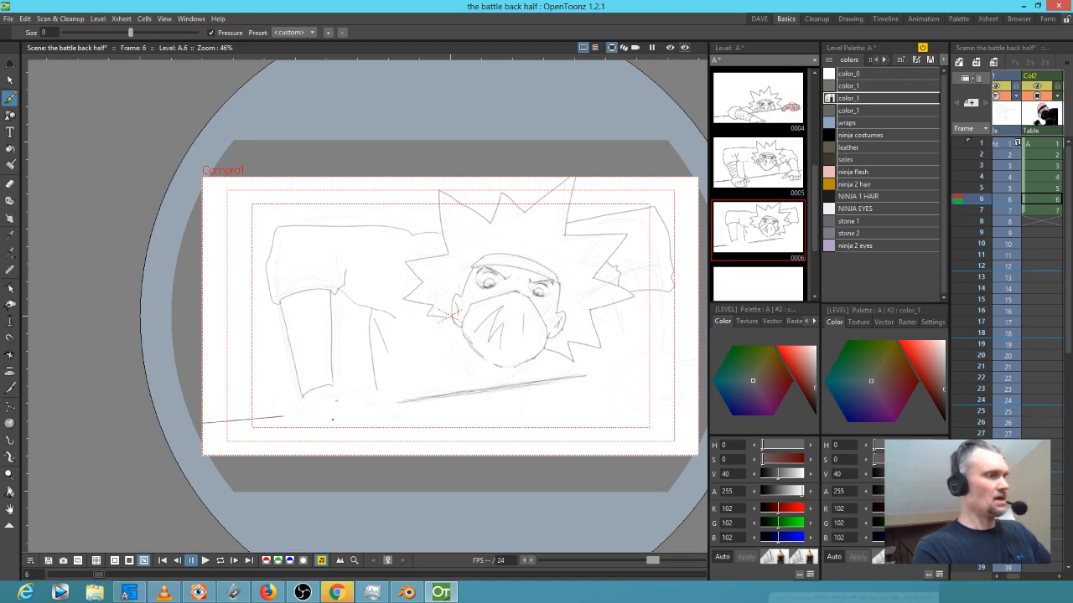
Copy the left fist from frame 5 with a freehand selection, paste it on frame 6 and distort it to fit the wrist
key(comma)
key(s)
mouse_move(357, 381)
mouse_down()
mouse_move(344, 380)
mouse_move(302, 469)
mouse_move(412, 426)
mouse_move(350, 383)
mouse_move(363, 375)
mouse_up()
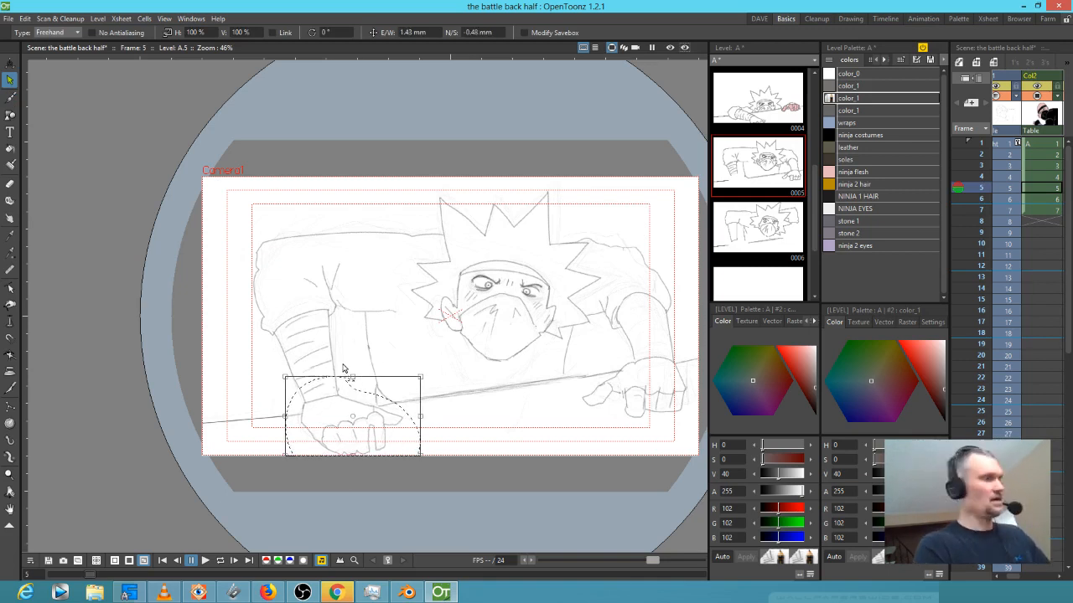
key(period)
key(ctrl+v)
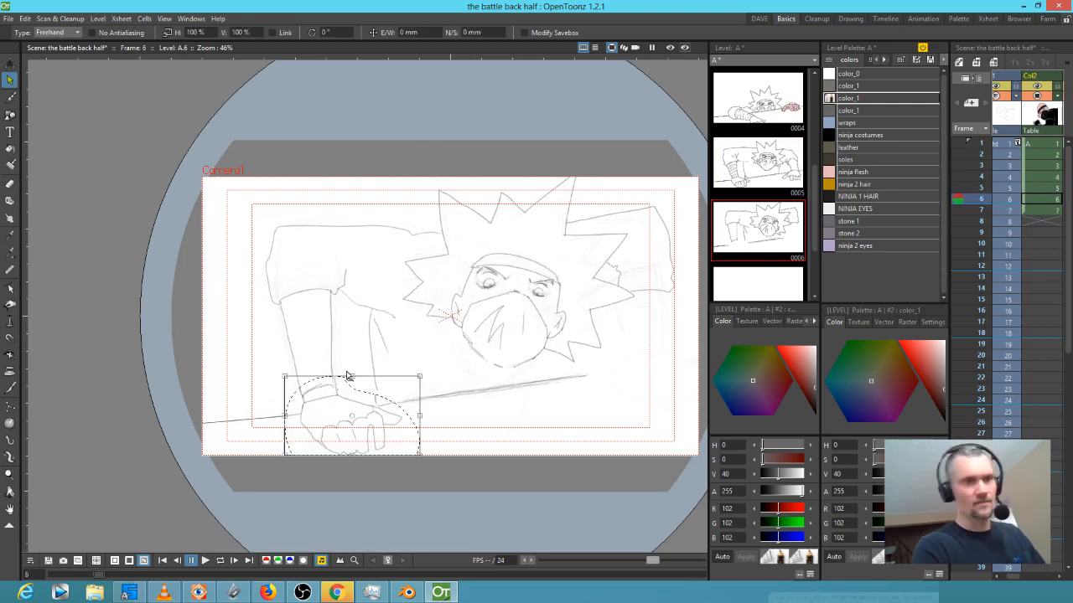
drag(359, 412, 361, 417)
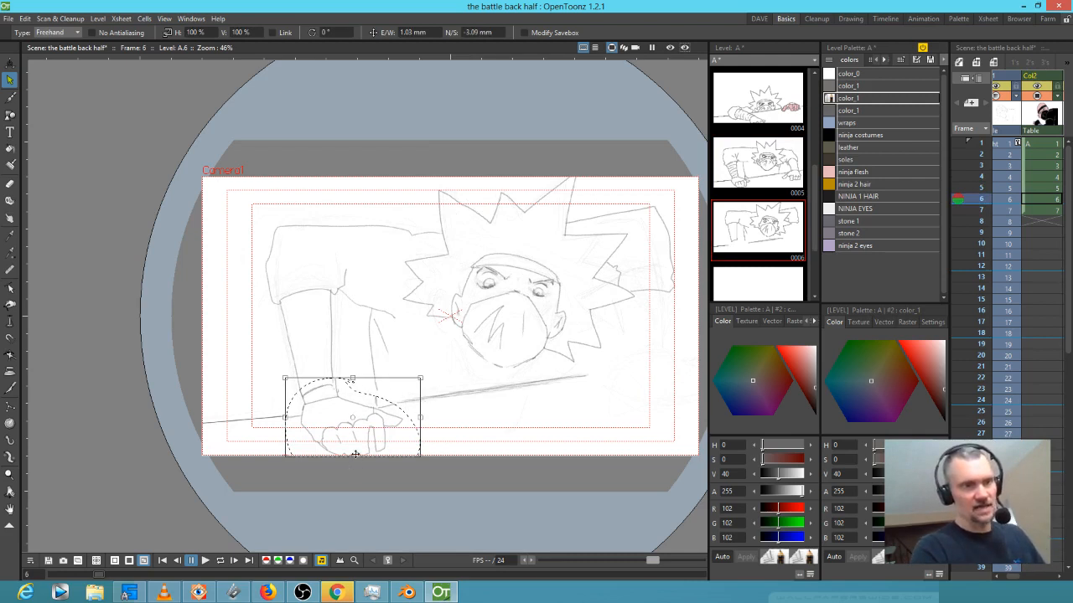
drag(350, 456, 345, 455)
drag(420, 379, 411, 383)
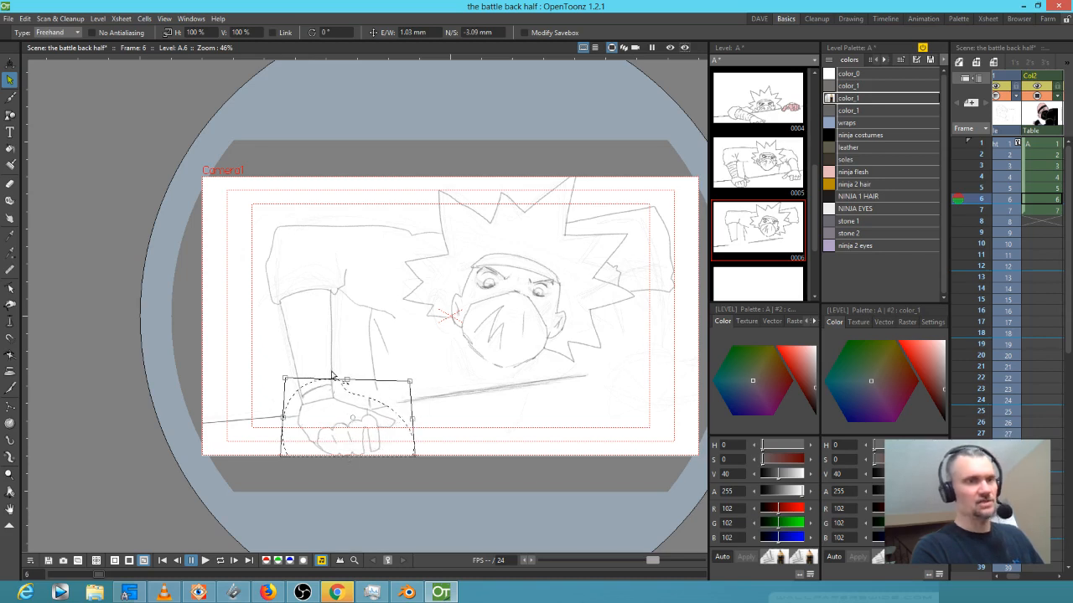
Erase the overlapping lines around the pasted fist's wrist and extend the forearm lines to meet the hand
key(a)
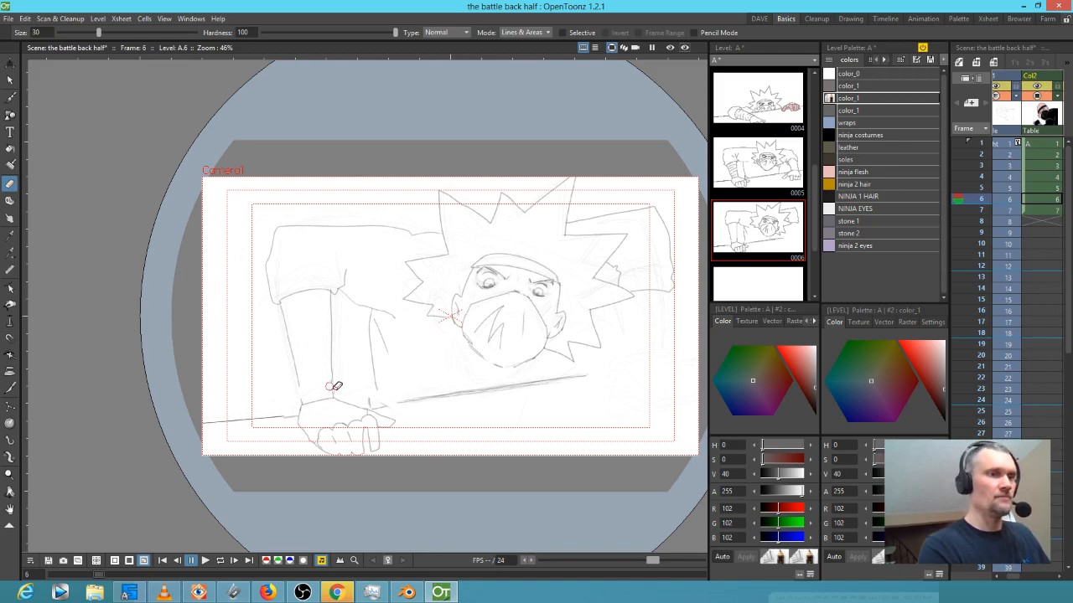
key(b)
drag(332, 373, 333, 391)
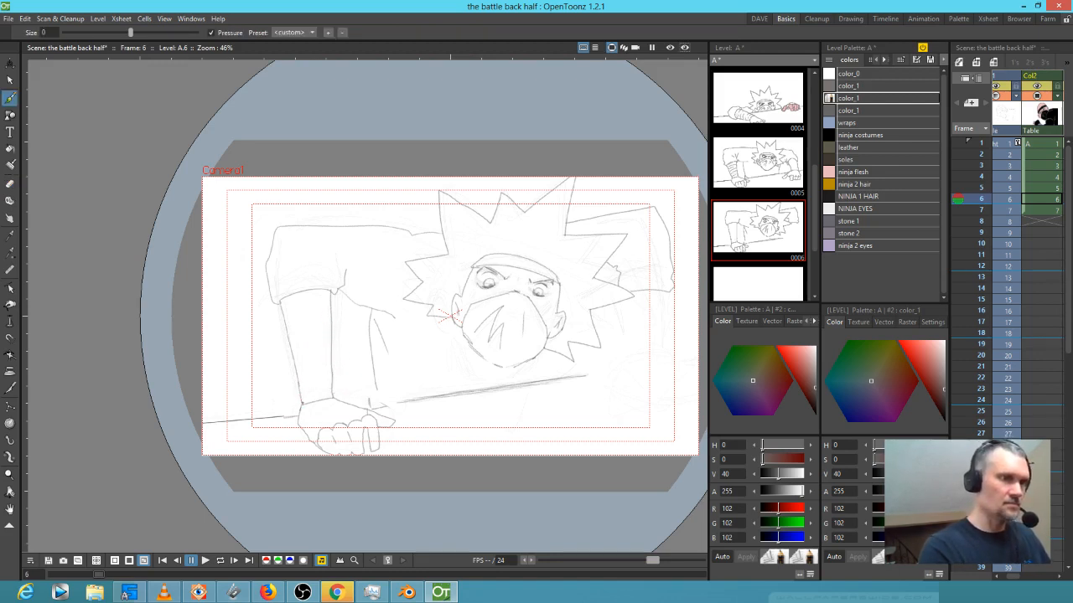
Draw the bandage wrap lines along the left forearm from the wrist up to the sleeve, comparing against frame 5
key(comma)
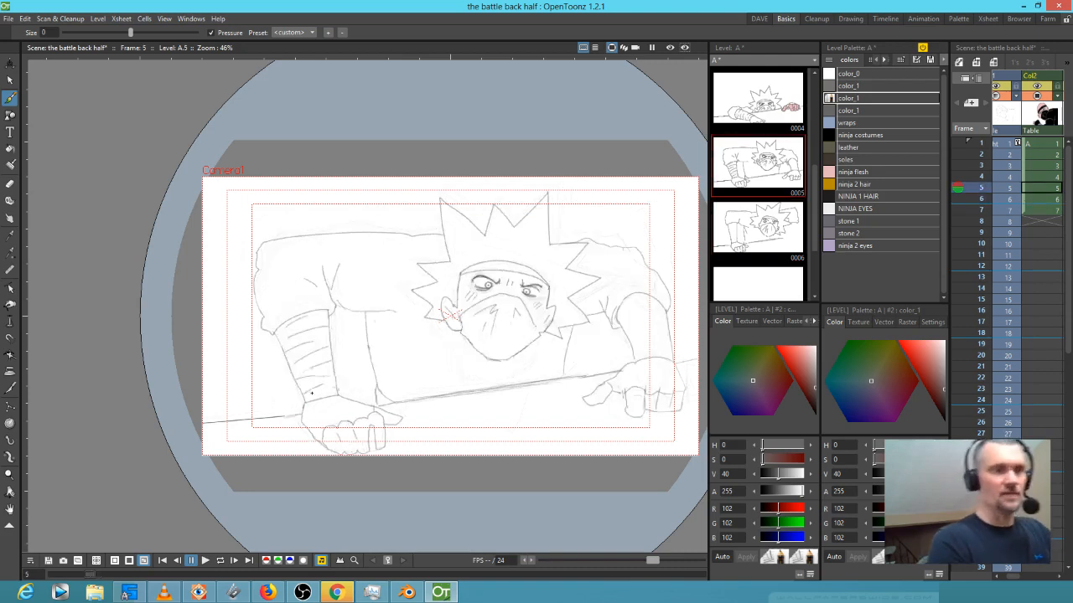
key(period)
key(comma)
key(period)
key(comma)
key(period)
key(comma)
key(period)
key(comma)
key(period)
key(comma)
key(period)
key(comma)
key(period)
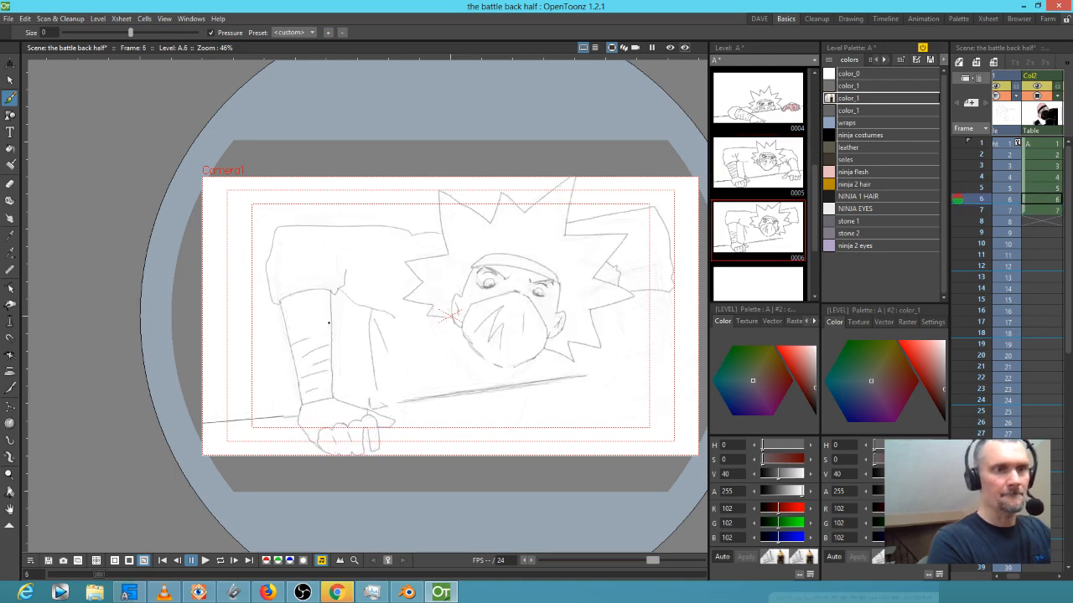
key(comma)
key(period)
drag(292, 320, 313, 311)
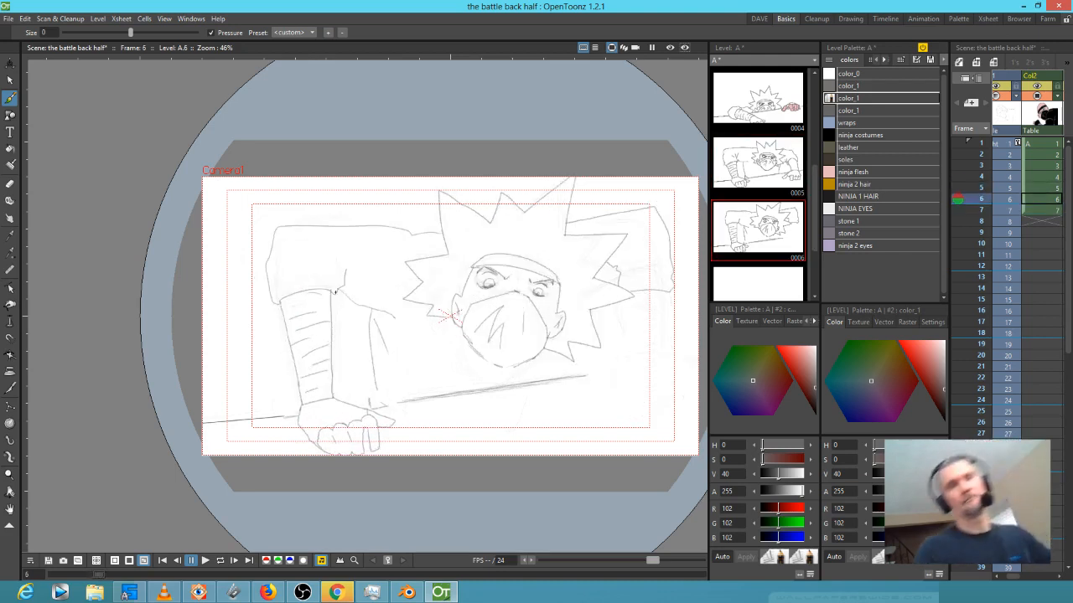
key(comma)
key(period)
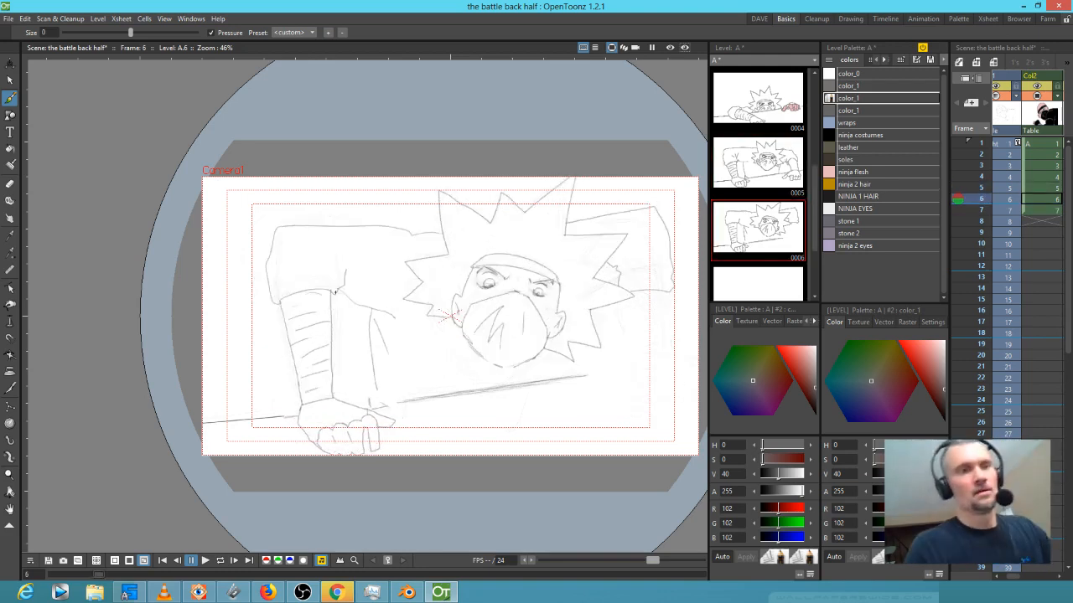
Draw the sleeve cuff across the top of the left forearm's wraps and add crease lines at the elbow on frame 6
key(a)
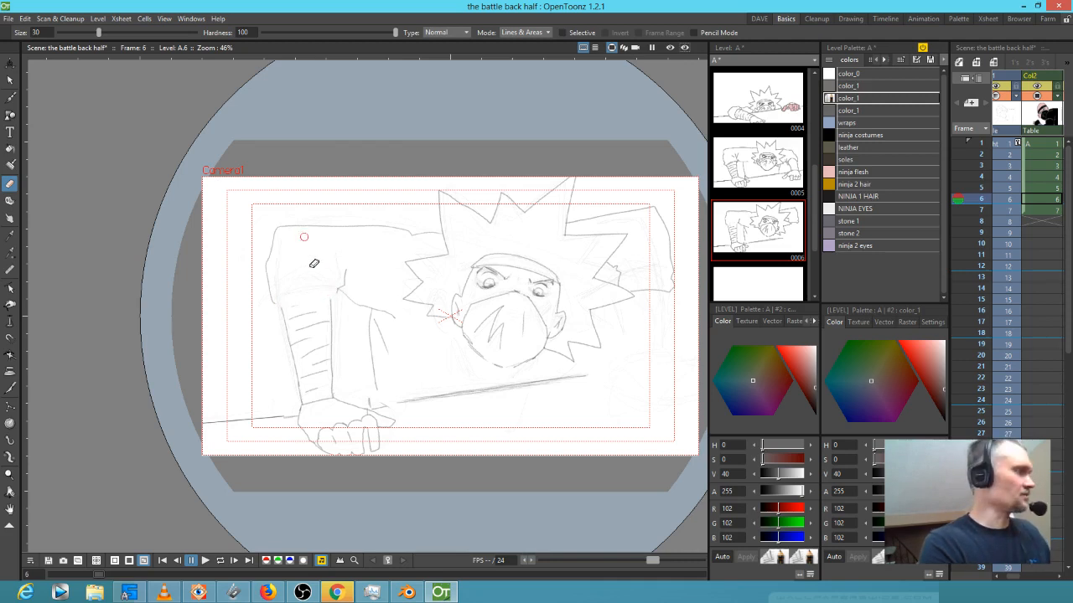
key(b)
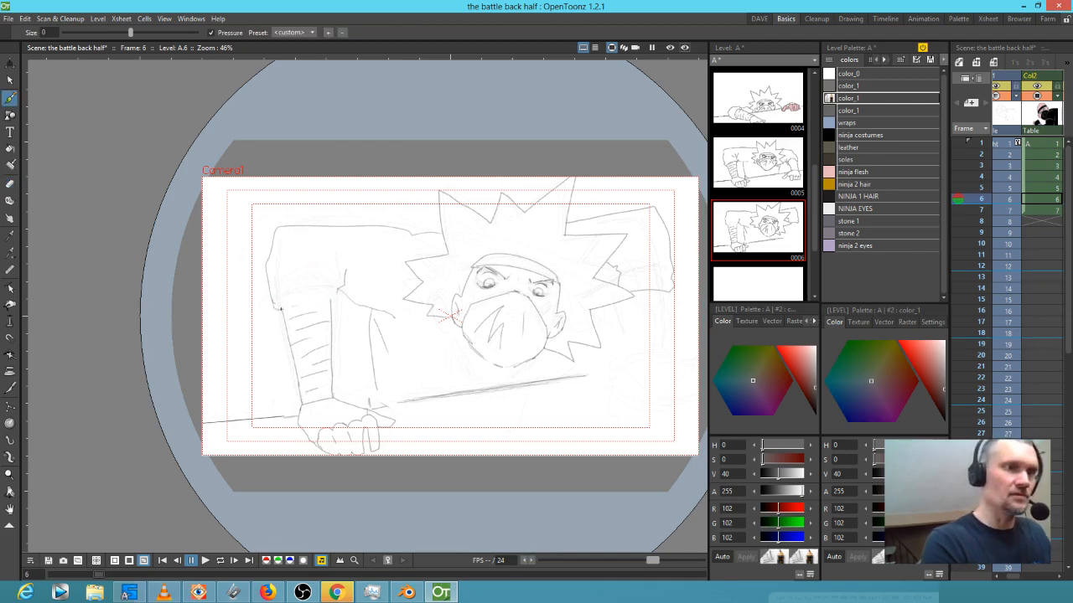
drag(281, 308, 328, 299)
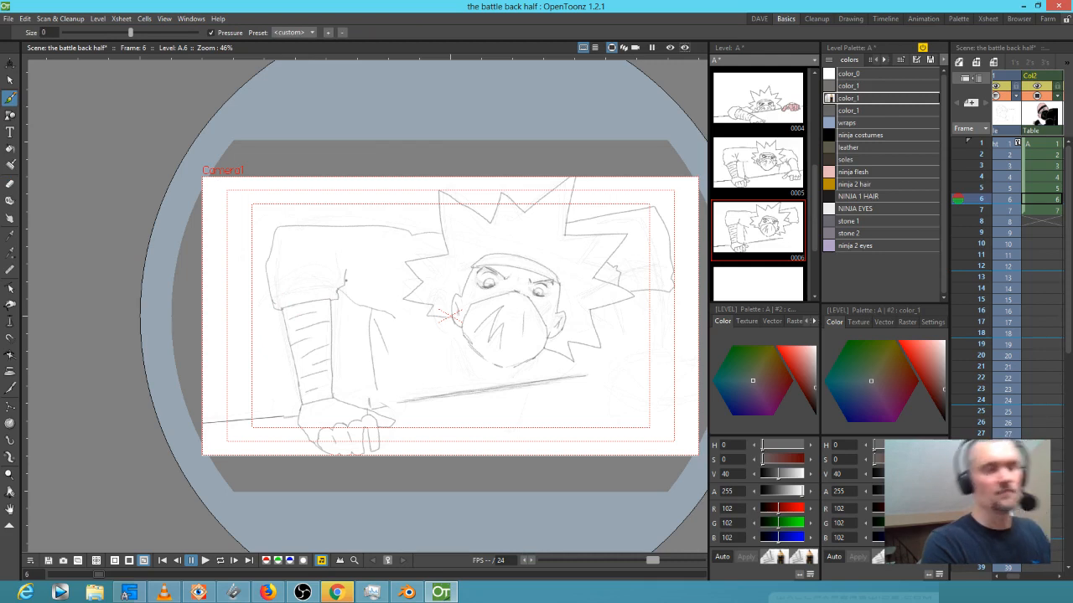
drag(309, 262, 326, 279)
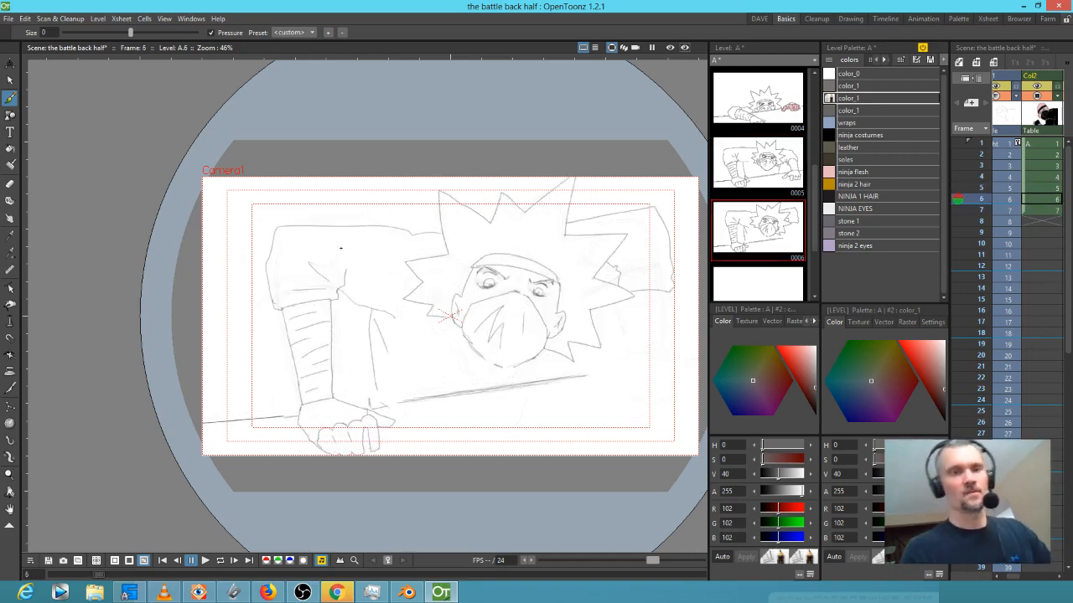
Draw both side lines and the wrist of the right forearm below the sleeve, comparing against frame 5
mouse_move(625, 298)
mouse_down()
mouse_move(627, 370)
mouse_move(645, 374)
mouse_up()
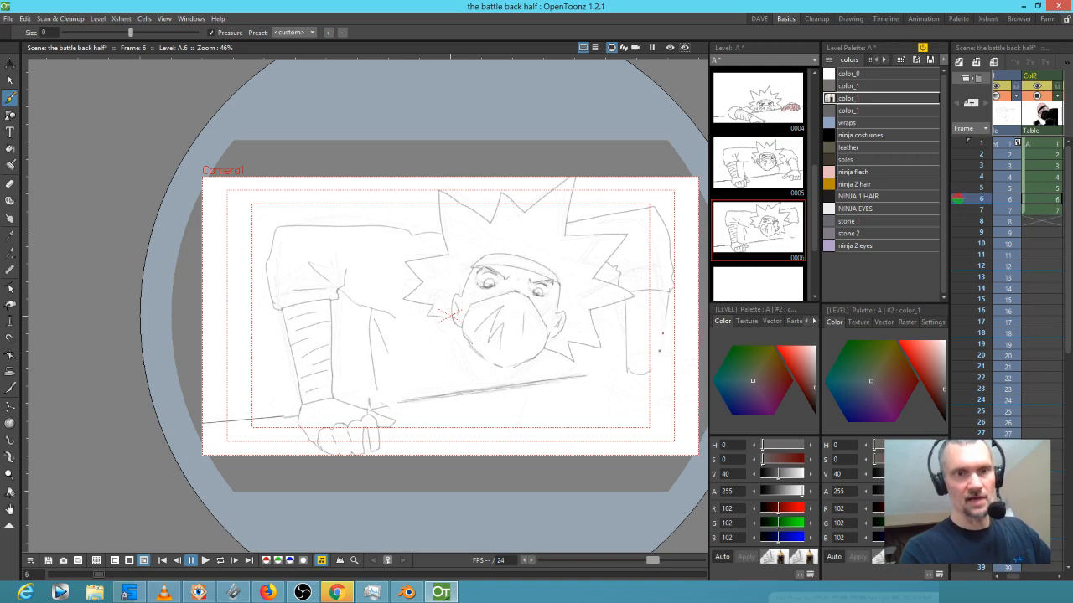
key(comma)
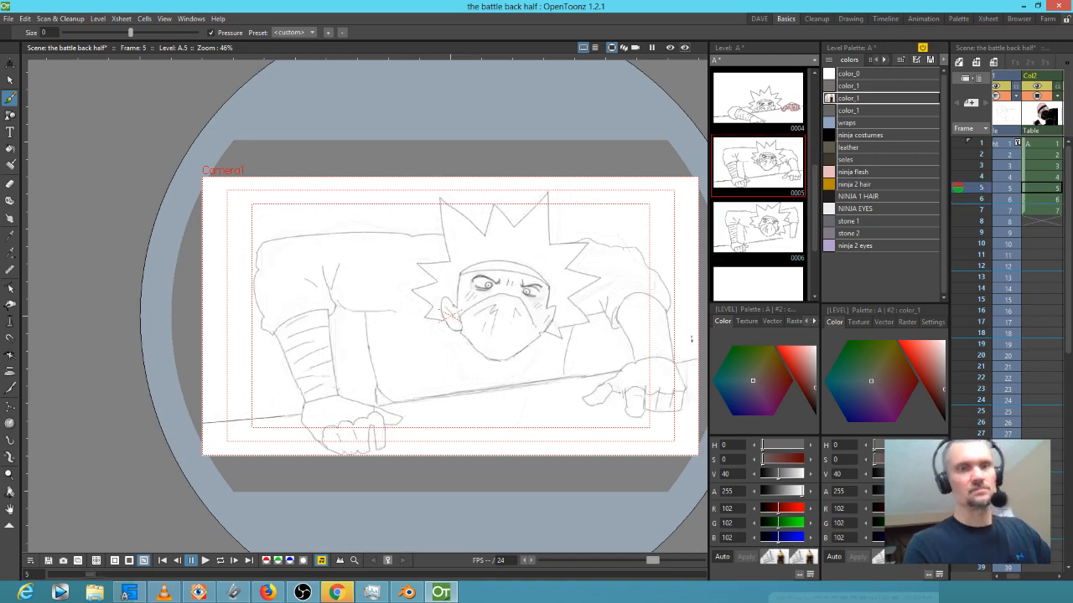
key(period)
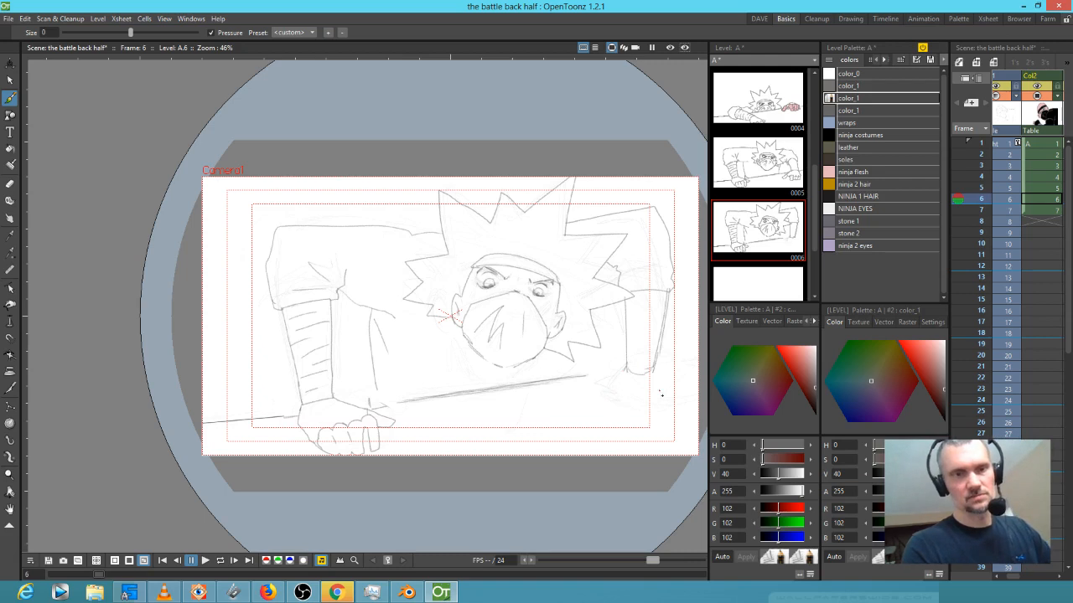
Draw the right hand below the wrist, outlining the thumb, palm edge and spread fingers
mouse_move(656, 370)
mouse_down()
mouse_move(622, 366)
mouse_move(576, 399)
mouse_move(634, 413)
mouse_up()
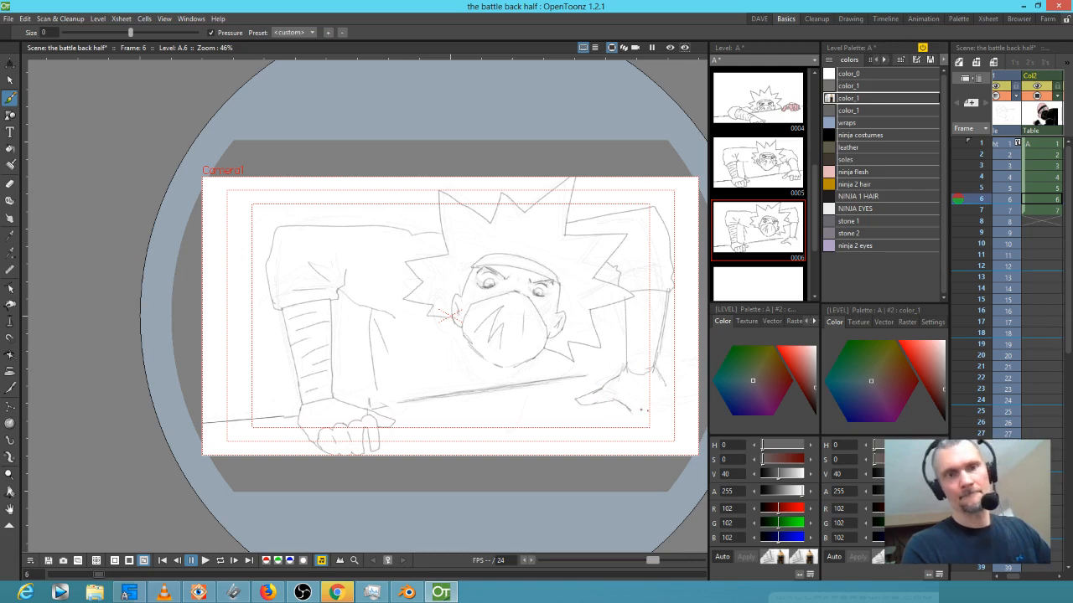
key(Up)
key(Down)
drag(633, 414, 664, 433)
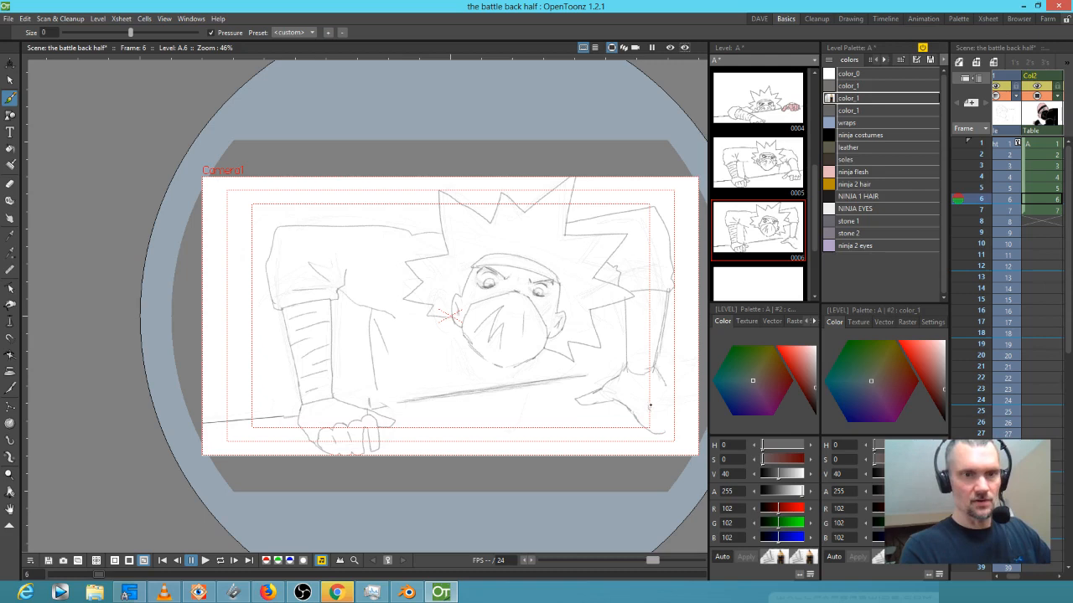
mouse_move(687, 413)
mouse_down()
mouse_move(664, 381)
mouse_move(692, 401)
mouse_move(679, 404)
mouse_move(692, 403)
mouse_move(635, 412)
mouse_move(668, 409)
mouse_up()
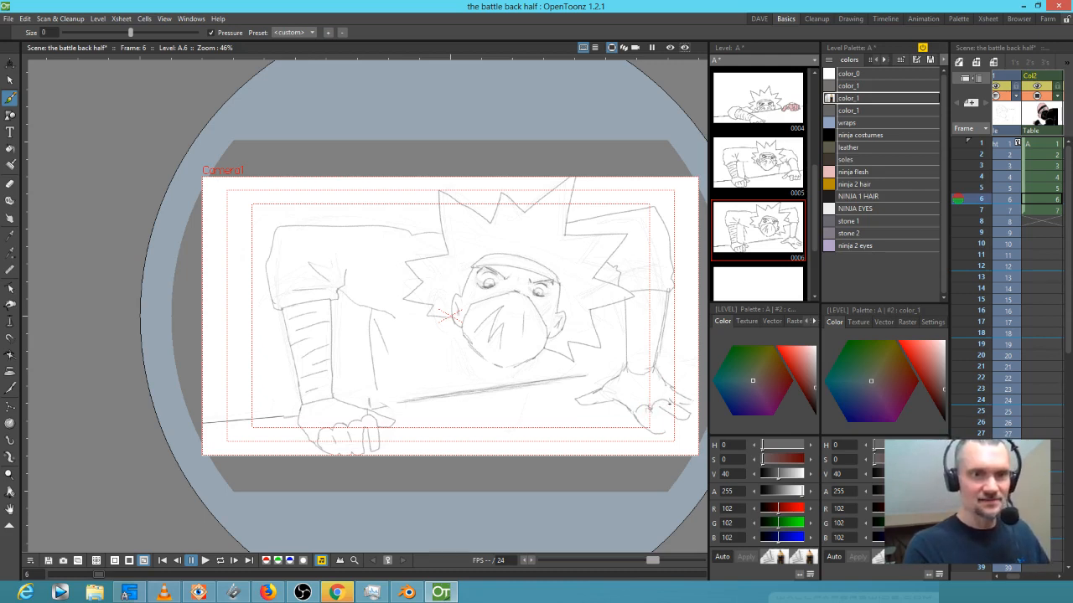
drag(670, 391, 681, 394)
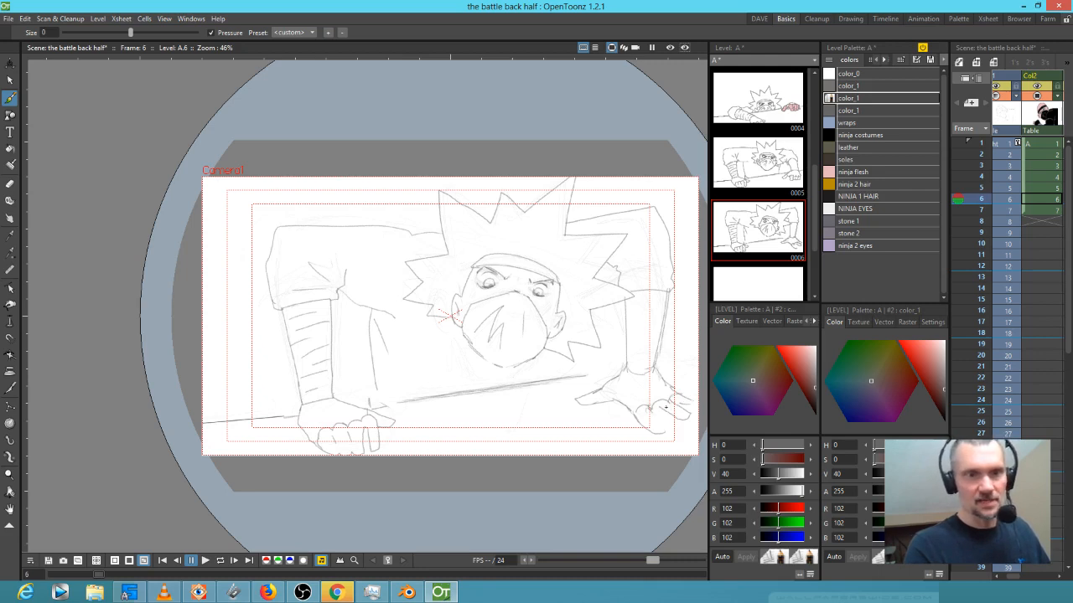
Erase the rough finger ends on the right hand and redraw the lines separating the front fingers
key(a)
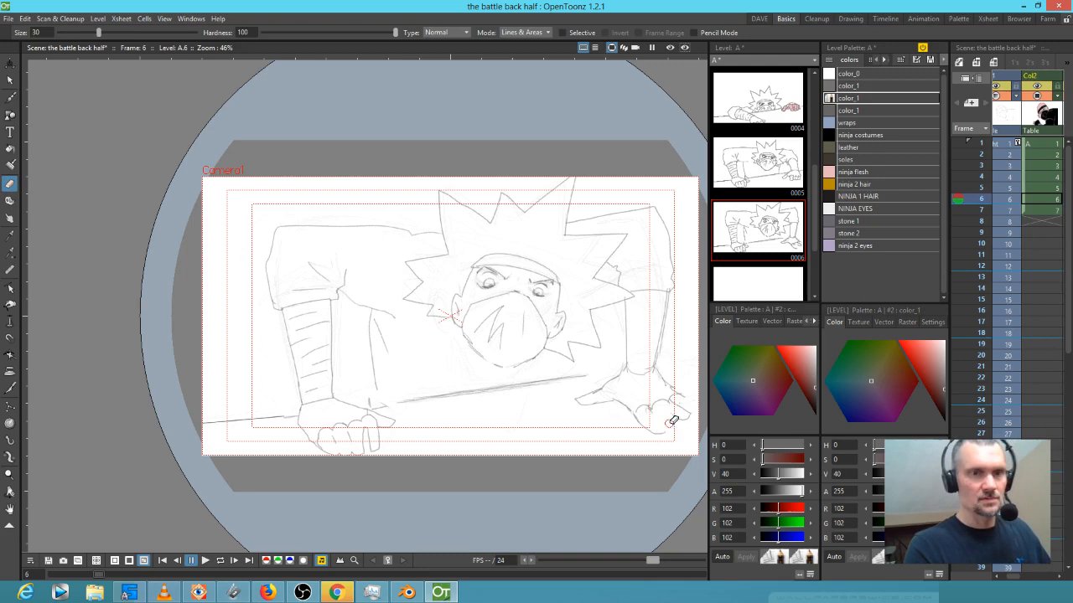
key(b)
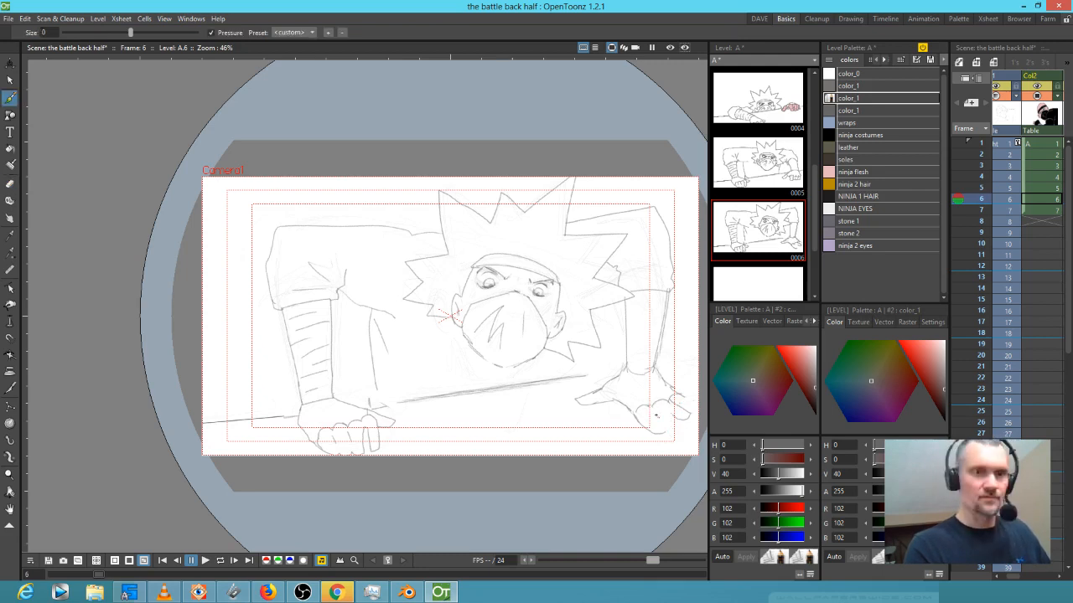
drag(653, 414, 660, 428)
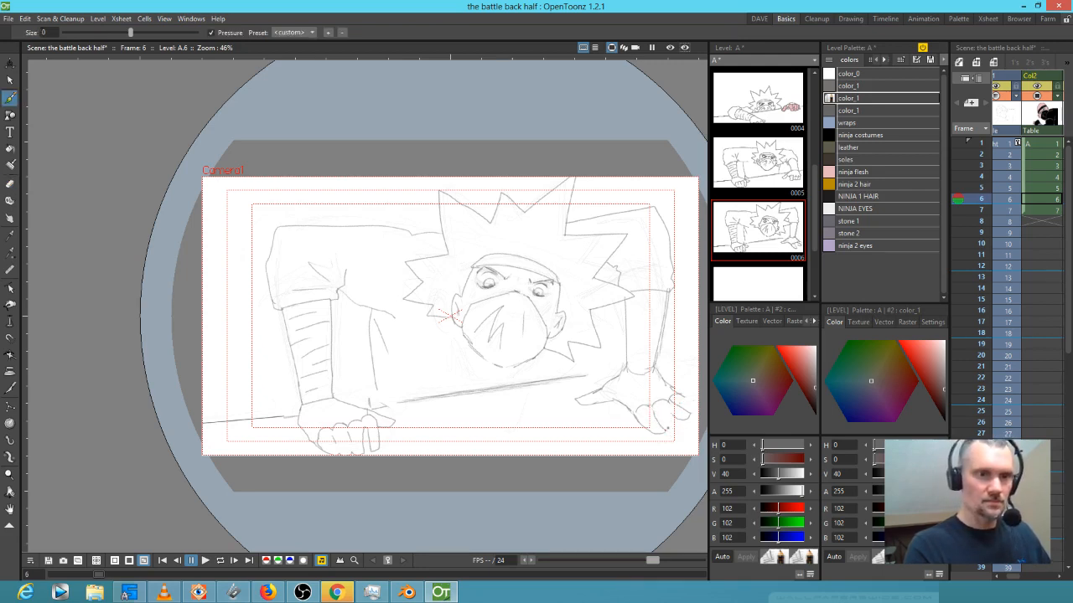
key(ctrl+z)
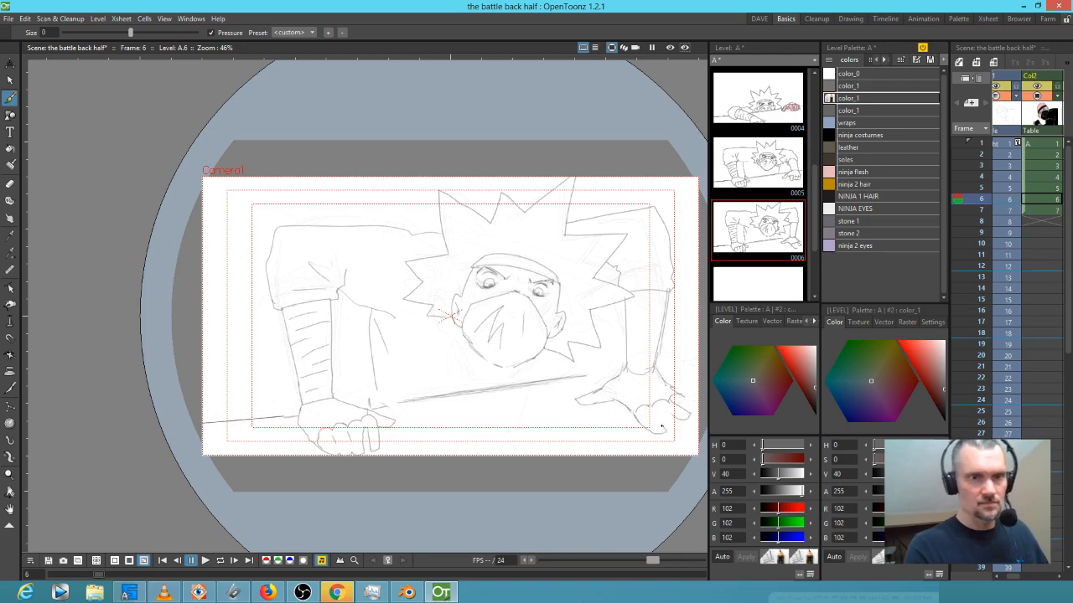
drag(651, 408, 668, 417)
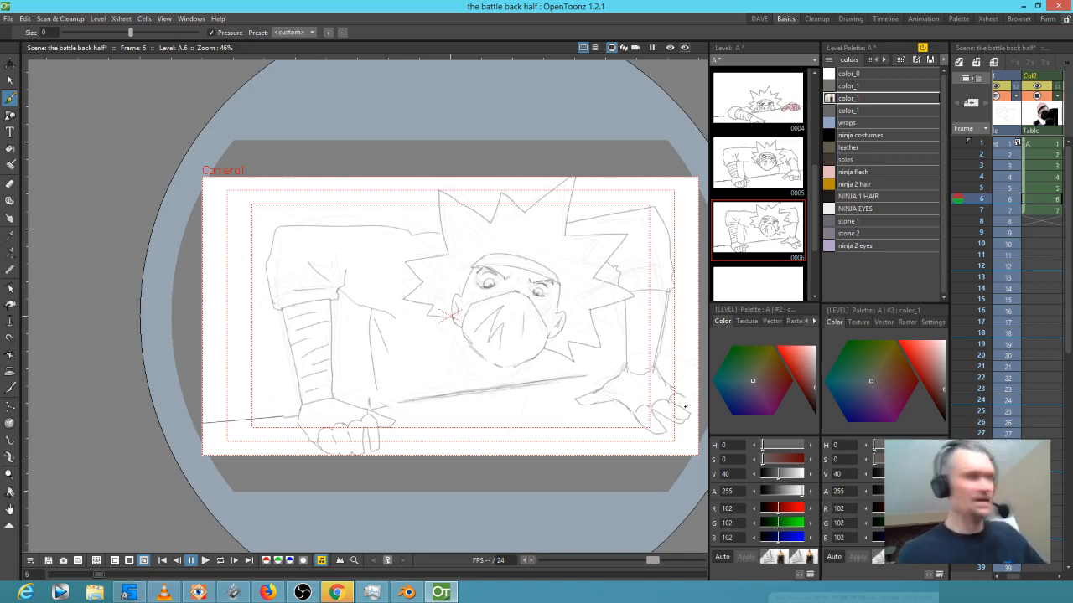
Clean up and redraw the right hand's outermost fingers using a mirrored view, and extend the table edge past the wrist
key(a)
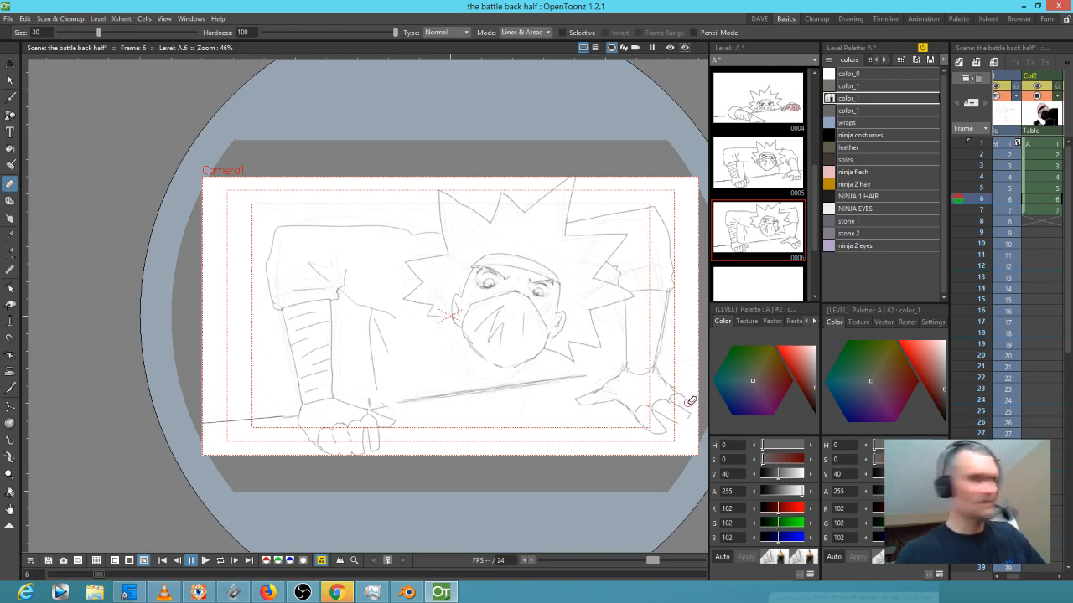
key(h)
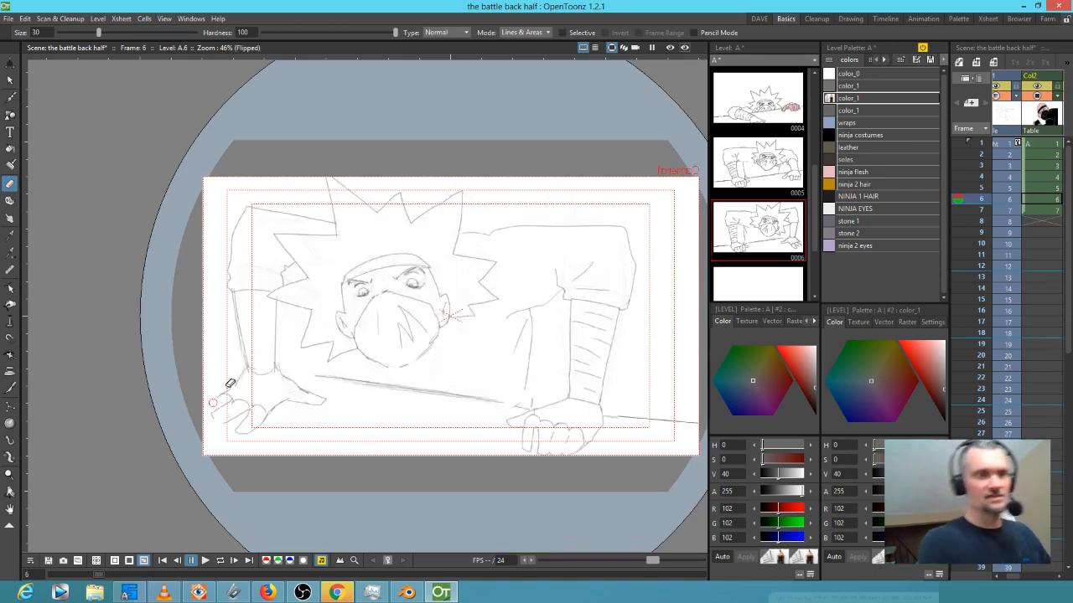
key(b)
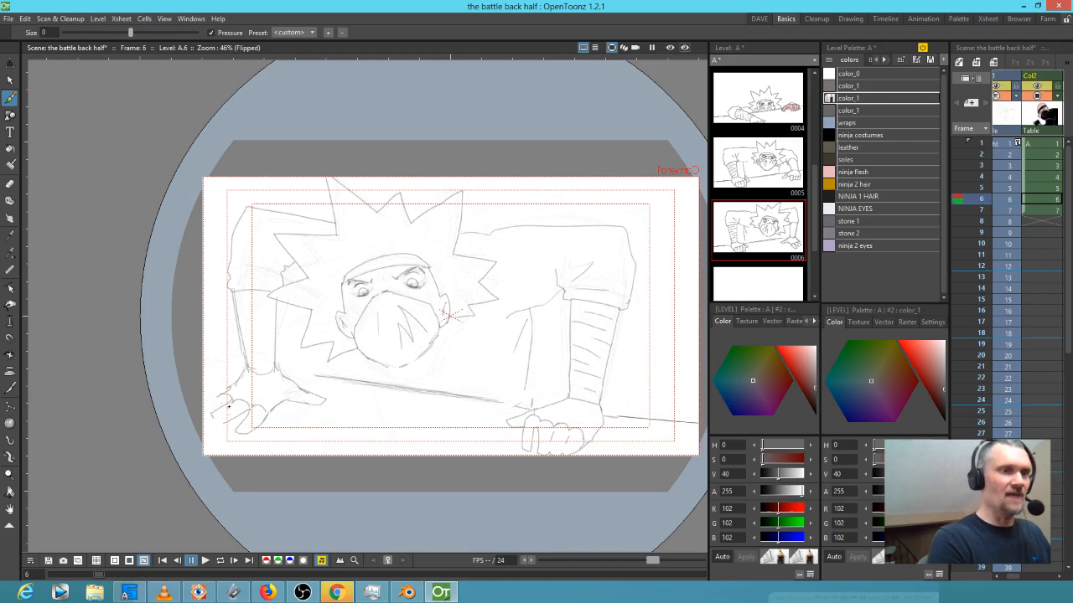
drag(223, 410, 215, 430)
key(a)
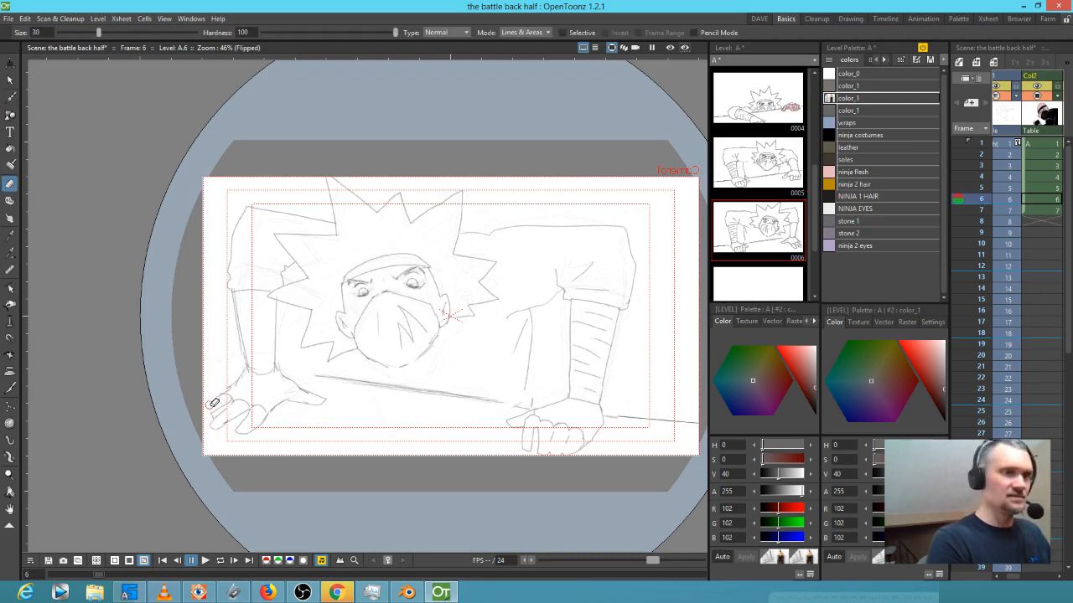
mouse_move(212, 416)
mouse_down()
mouse_move(222, 400)
mouse_move(206, 417)
mouse_move(214, 423)
mouse_move(206, 408)
mouse_up()
key(b)
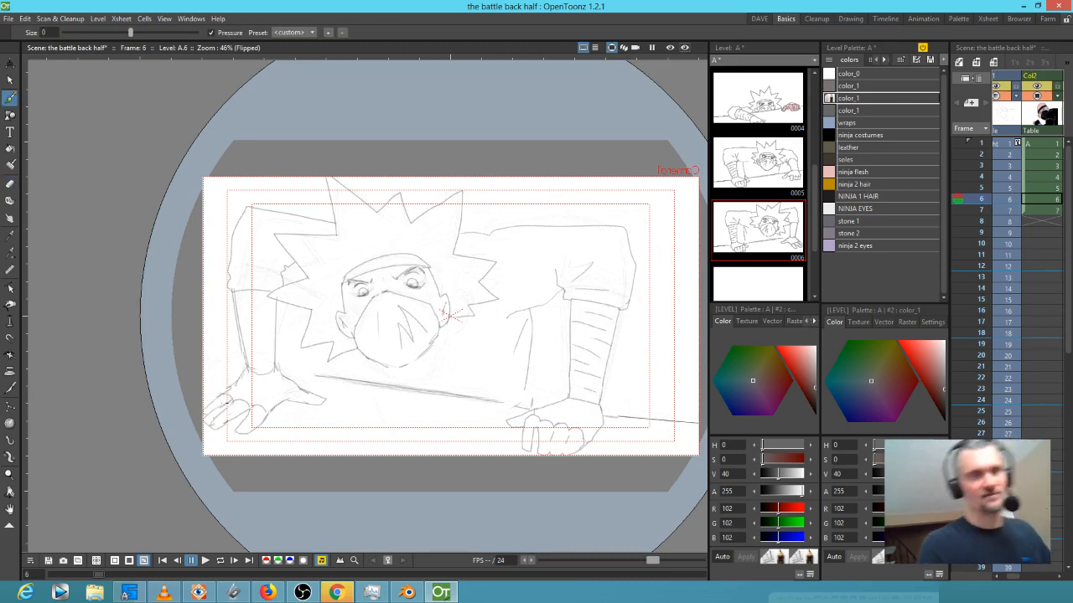
key(h)
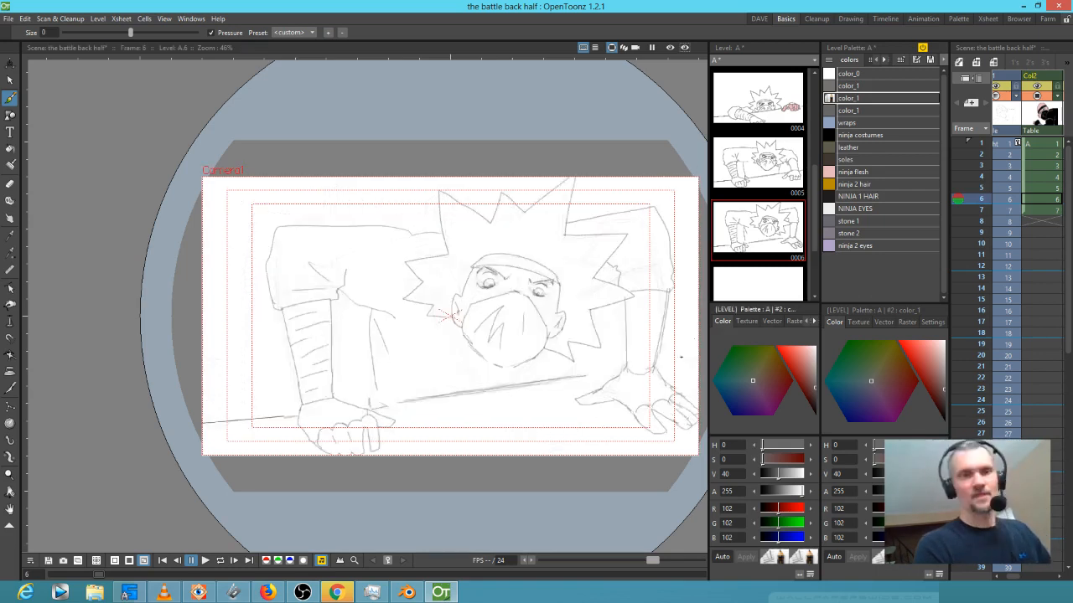
mouse_move(584, 376)
mouse_down()
mouse_move(621, 345)
mouse_move(596, 352)
mouse_move(633, 366)
mouse_move(688, 345)
mouse_move(665, 334)
mouse_move(655, 361)
mouse_move(702, 352)
mouse_up()
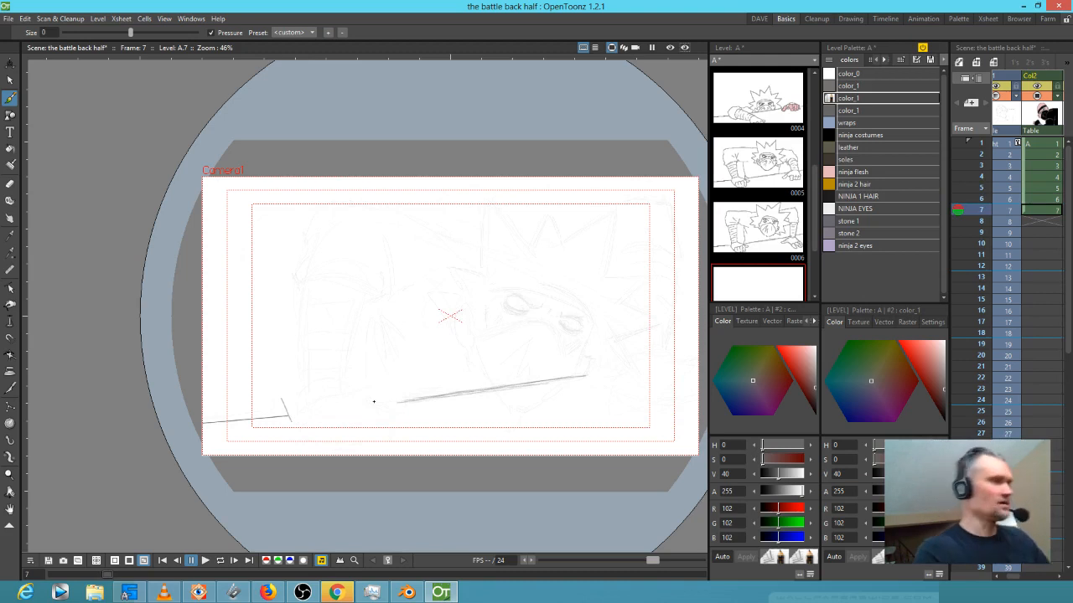
On frame 7, erase the stray mark by the table edge and draw both angry eyes with their brows over the rough sketch
key(e)
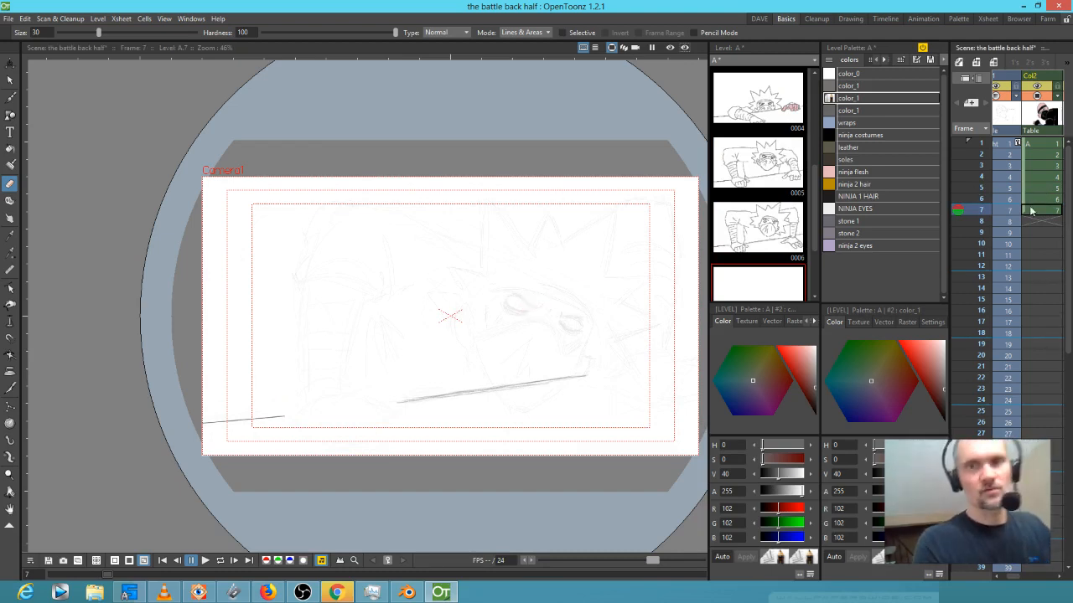
key(b)
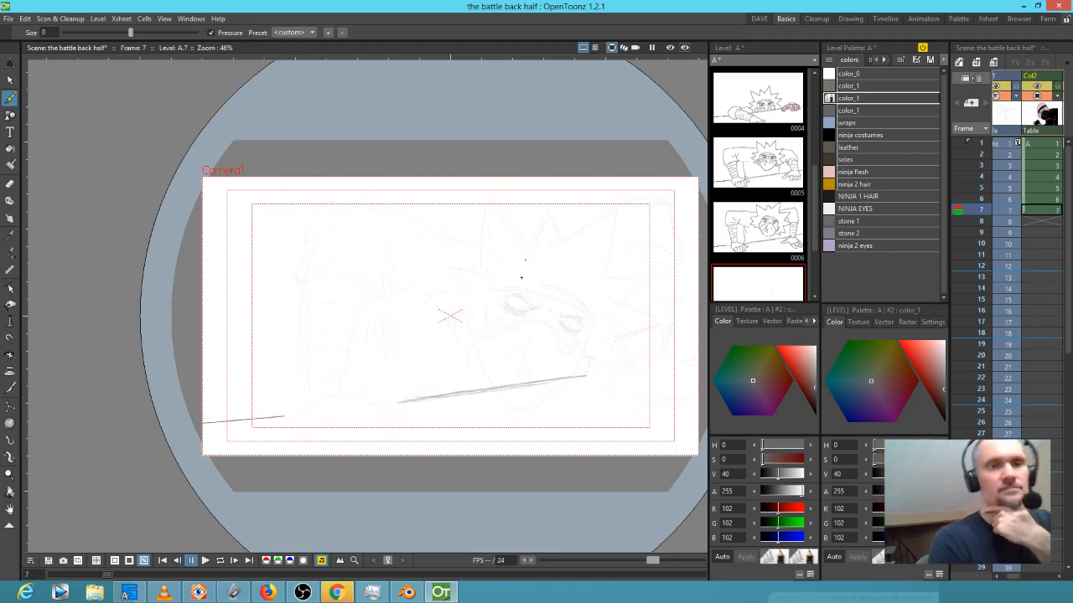
drag(542, 305, 507, 295)
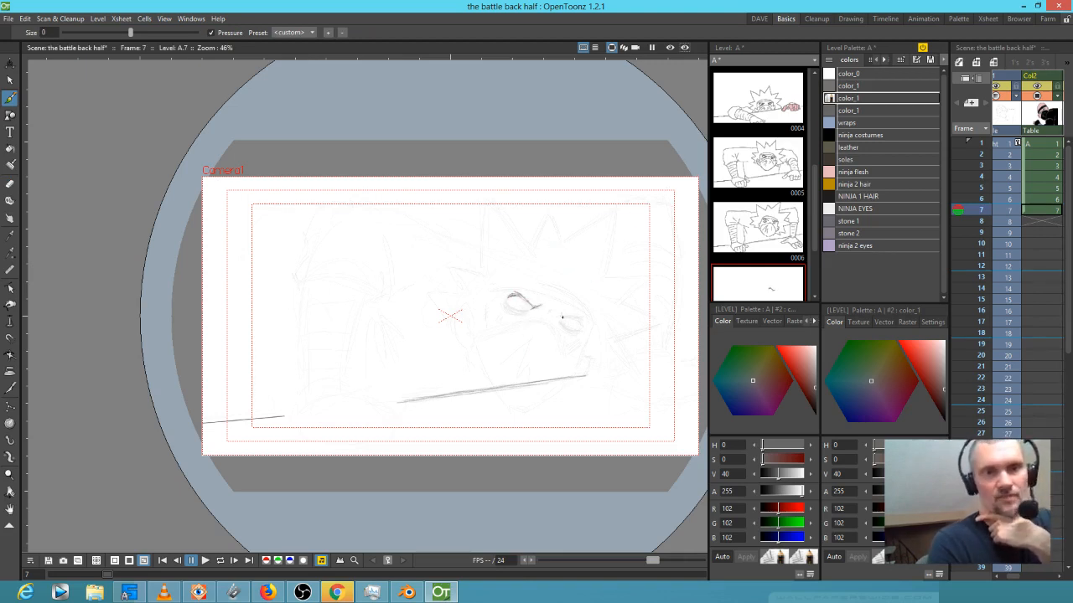
drag(562, 319, 585, 324)
mouse_move(516, 297)
mouse_down()
mouse_move(509, 315)
mouse_move(523, 307)
mouse_move(581, 330)
mouse_up()
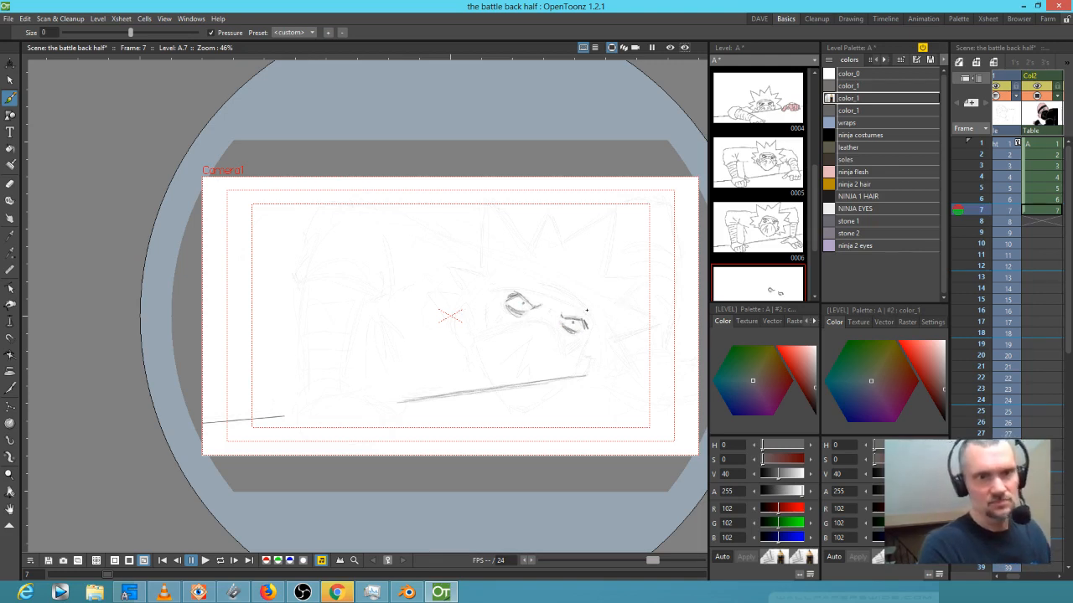
Draw the face mask with its fold lines on frame 7, erasing the table line behind it, and compare with frame 6
drag(536, 317, 553, 328)
mouse_move(486, 340)
mouse_down()
mouse_move(559, 343)
mouse_move(556, 332)
mouse_move(567, 363)
mouse_move(589, 366)
mouse_move(538, 358)
mouse_move(512, 394)
mouse_move(550, 370)
mouse_move(557, 381)
mouse_move(495, 381)
mouse_up()
key(e)
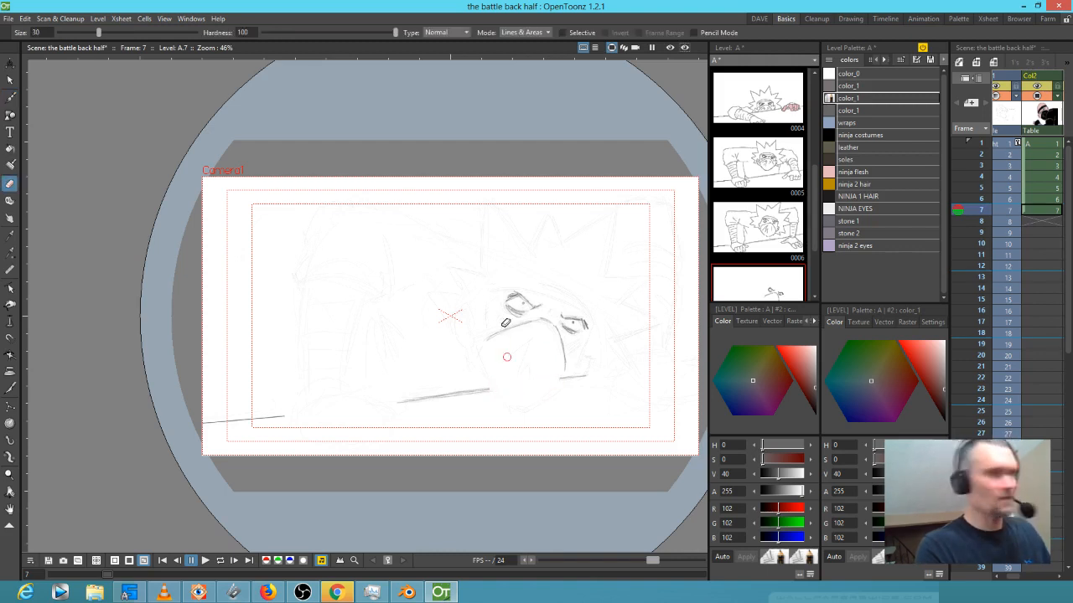
key(b)
mouse_move(487, 363)
mouse_down()
mouse_move(501, 402)
mouse_move(530, 400)
mouse_move(565, 374)
mouse_up()
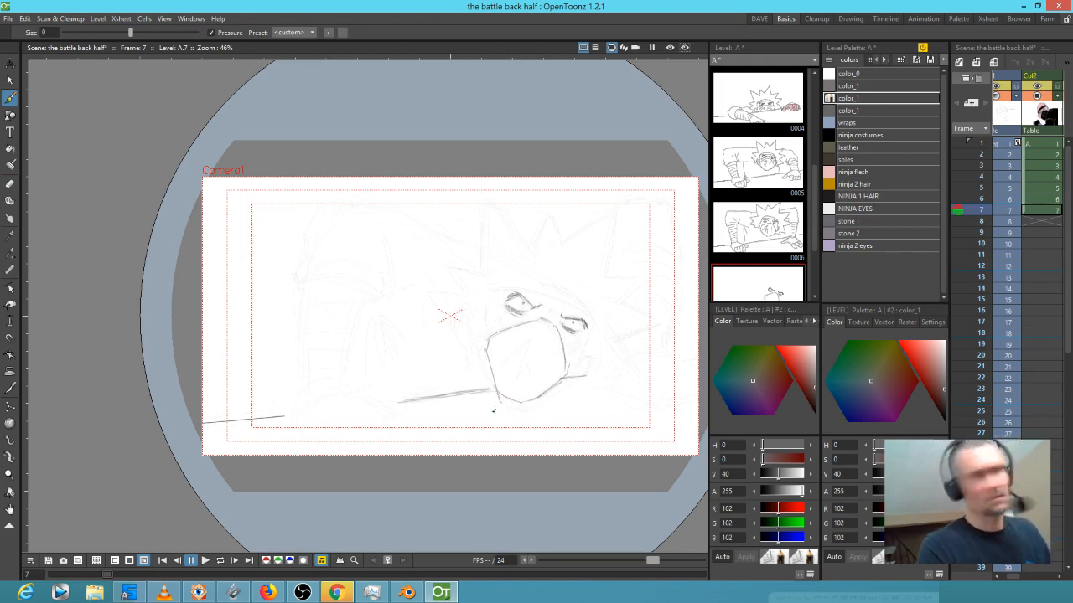
key(e)
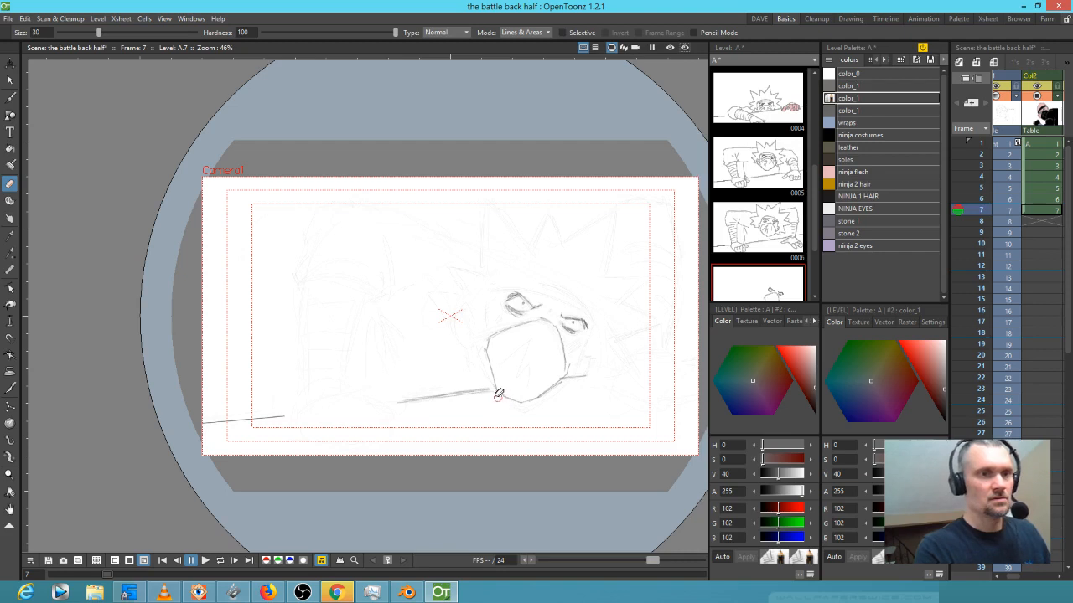
key(b)
drag(508, 339, 529, 369)
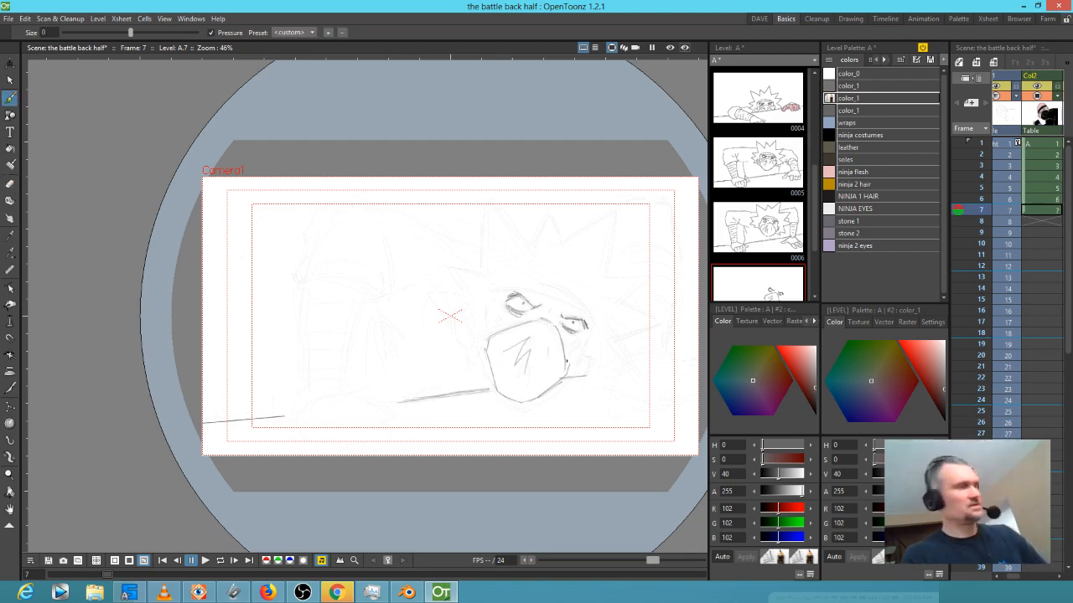
key(comma)
key(period)
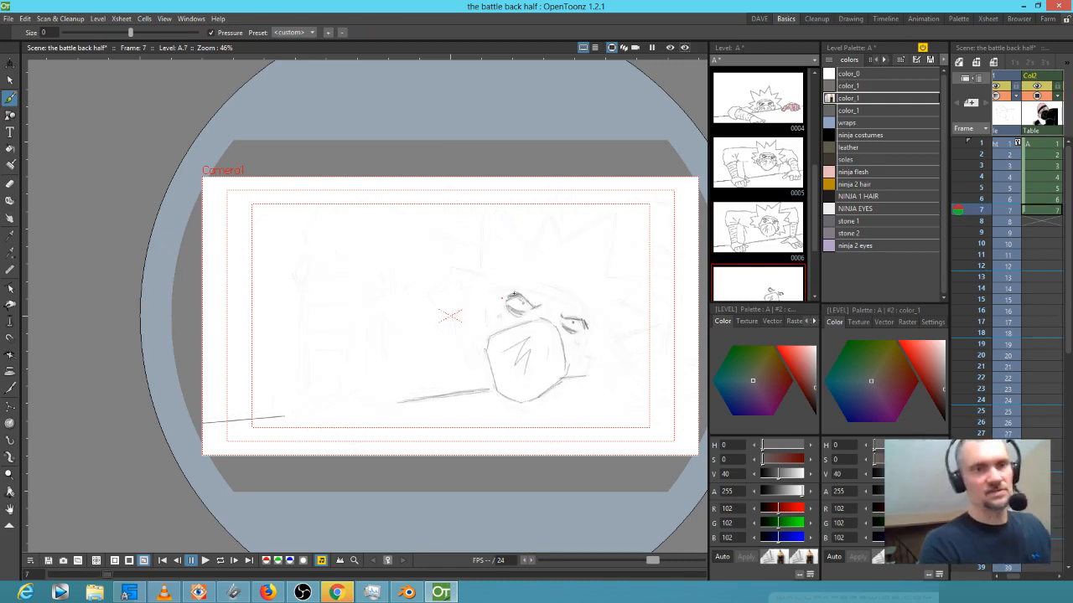
On frame 8, draw the outline of the foreground spiky hair over the rough sketch
key(period)
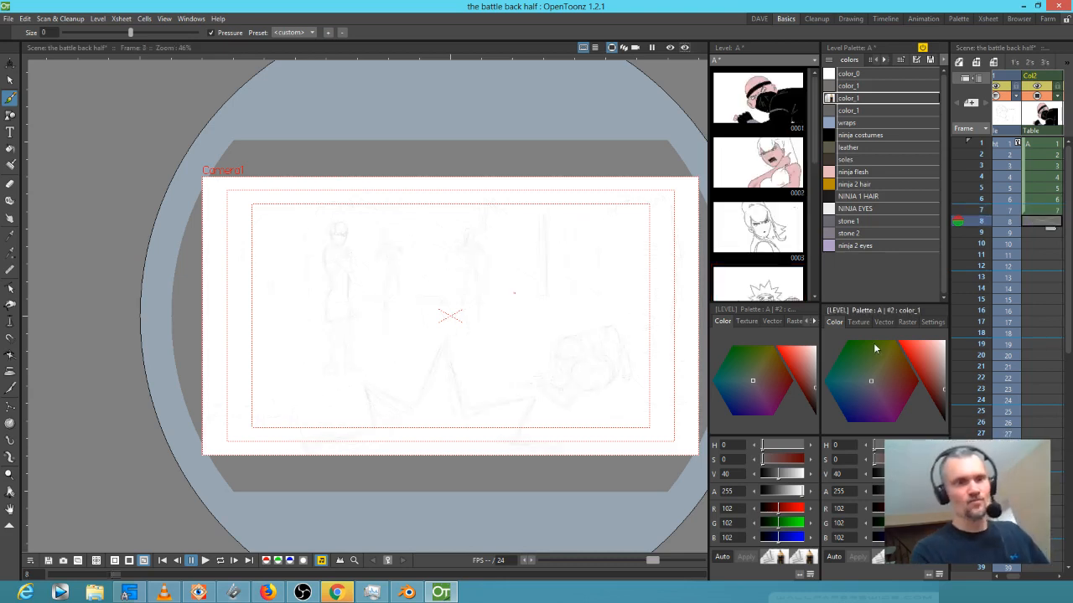
drag(442, 341, 416, 402)
mouse_move(441, 343)
mouse_down()
mouse_move(455, 400)
mouse_move(437, 388)
mouse_move(415, 402)
mouse_move(361, 388)
mouse_move(378, 433)
mouse_move(403, 406)
mouse_move(380, 429)
mouse_move(328, 452)
mouse_up()
mouse_move(455, 400)
mouse_down()
mouse_move(501, 386)
mouse_move(492, 418)
mouse_move(545, 400)
mouse_move(513, 441)
mouse_move(549, 454)
mouse_up()
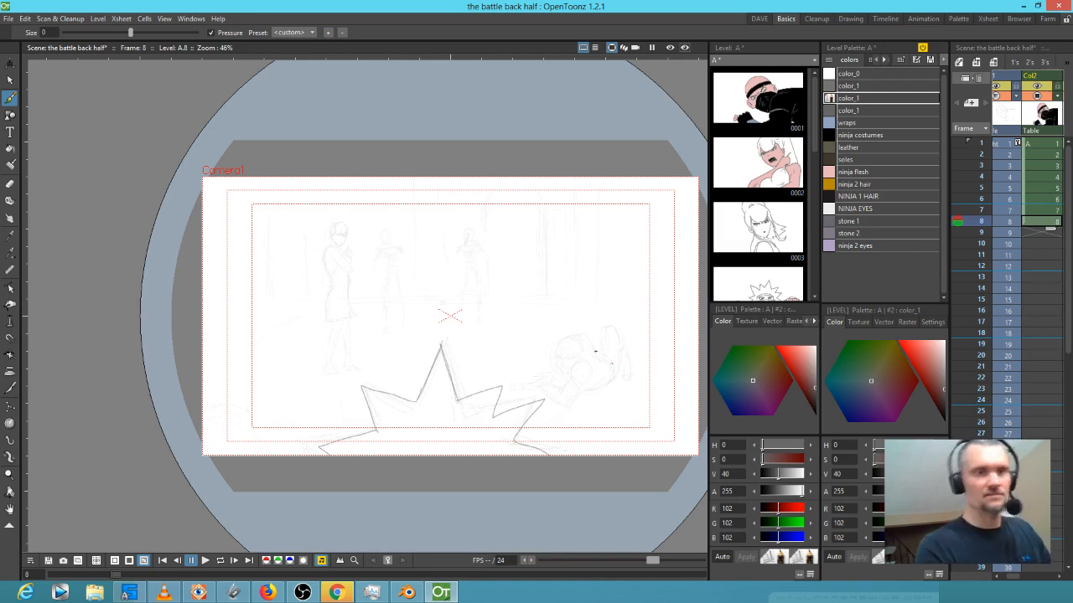
On frame 8, draw the crouching ninja's head outline, shoulder, upper arm and cuffed forearm over the rough sketch
key(shift+space)
mouse_move(589, 391)
mouse_down()
mouse_move(617, 332)
mouse_move(509, 318)
mouse_move(505, 329)
mouse_up()
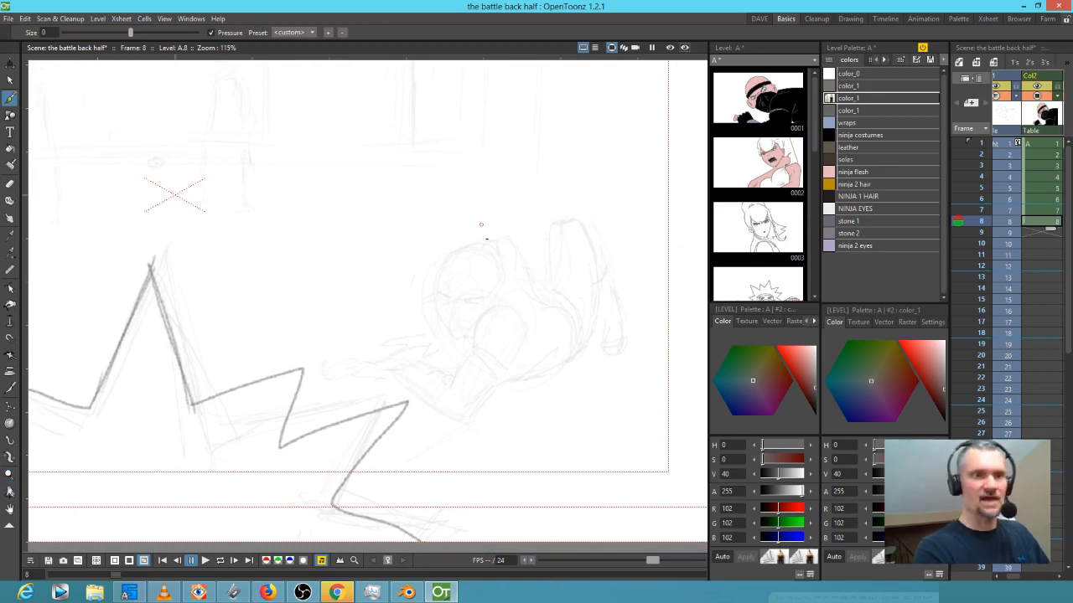
mouse_move(501, 270)
mouse_down()
mouse_move(483, 248)
mouse_move(442, 261)
mouse_move(435, 303)
mouse_move(447, 332)
mouse_move(474, 335)
mouse_move(465, 303)
mouse_move(476, 322)
mouse_move(430, 406)
mouse_move(467, 424)
mouse_move(521, 357)
mouse_move(496, 362)
mouse_move(511, 376)
mouse_up()
drag(462, 350, 508, 381)
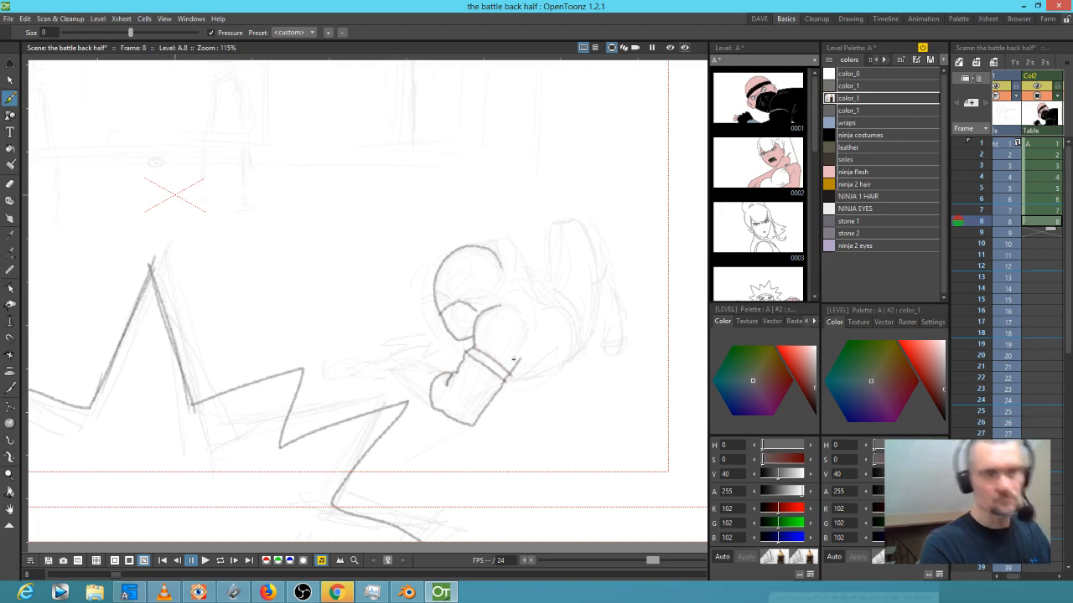
Draw the crouching ninja's headband, angry eyes, face mask and ear, and add the hand with its fingers beyond the cuff
mouse_move(453, 298)
mouse_down()
mouse_move(437, 295)
mouse_move(477, 302)
mouse_move(489, 298)
mouse_move(440, 293)
mouse_move(500, 288)
mouse_up()
mouse_move(434, 284)
mouse_down()
mouse_move(496, 281)
mouse_move(501, 266)
mouse_move(509, 305)
mouse_up()
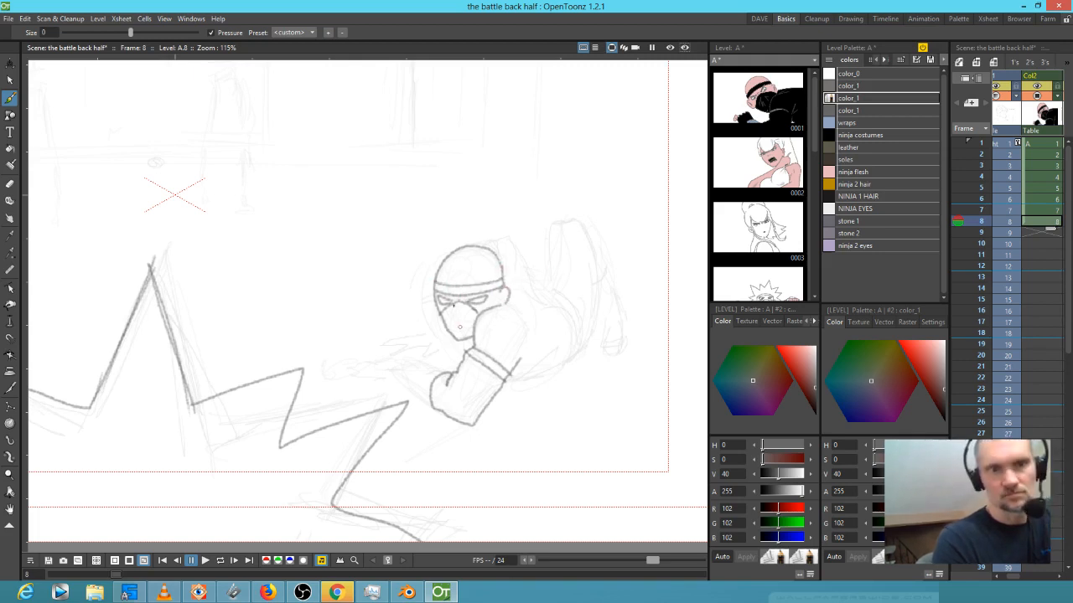
mouse_move(445, 374)
mouse_down()
mouse_move(406, 363)
mouse_move(399, 379)
mouse_move(431, 399)
mouse_up()
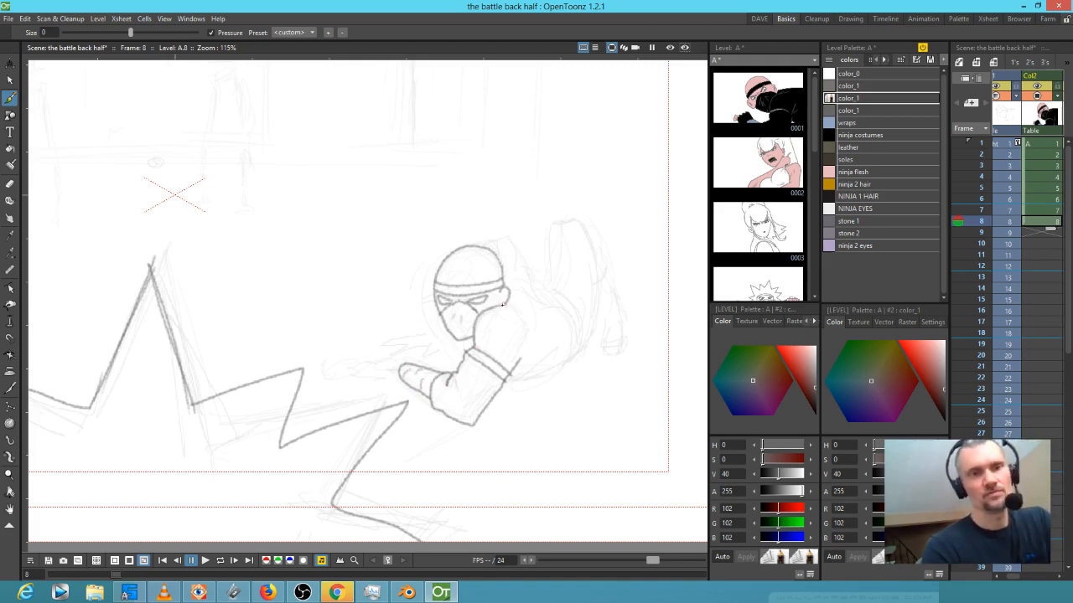
Draw the crouching ninja's back, belly and belt line, the raised thigh and the far shoulder behind the head
mouse_move(529, 287)
mouse_down()
mouse_move(553, 289)
mouse_move(576, 310)
mouse_move(585, 351)
mouse_move(566, 300)
mouse_up()
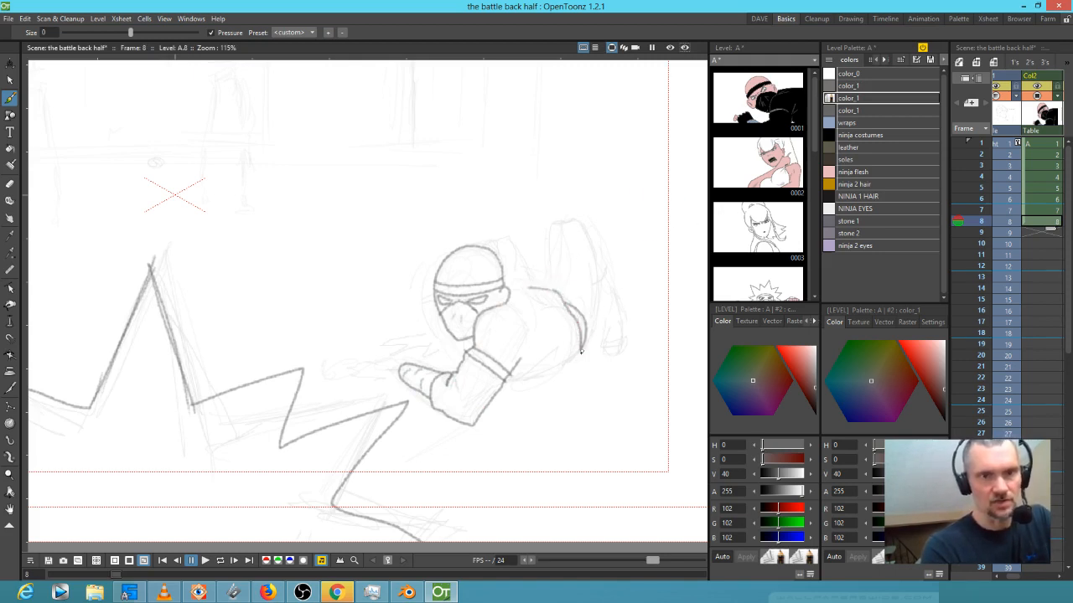
mouse_move(579, 347)
mouse_down()
mouse_move(549, 371)
mouse_move(504, 379)
mouse_move(582, 347)
mouse_move(600, 323)
mouse_move(581, 238)
mouse_up()
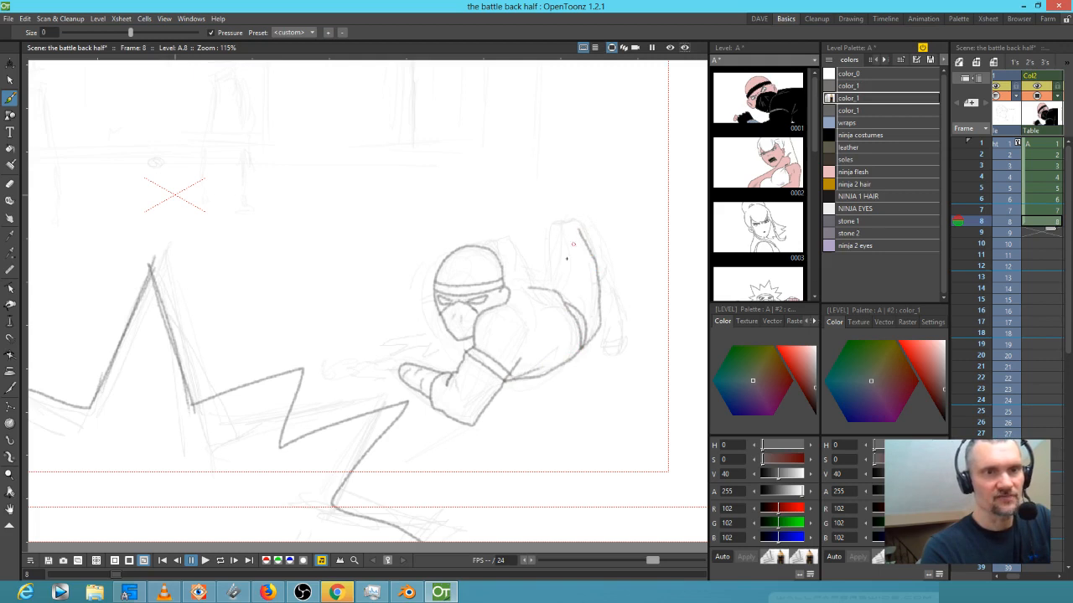
mouse_move(549, 290)
mouse_down()
mouse_move(557, 224)
mouse_move(582, 219)
mouse_move(595, 258)
mouse_up()
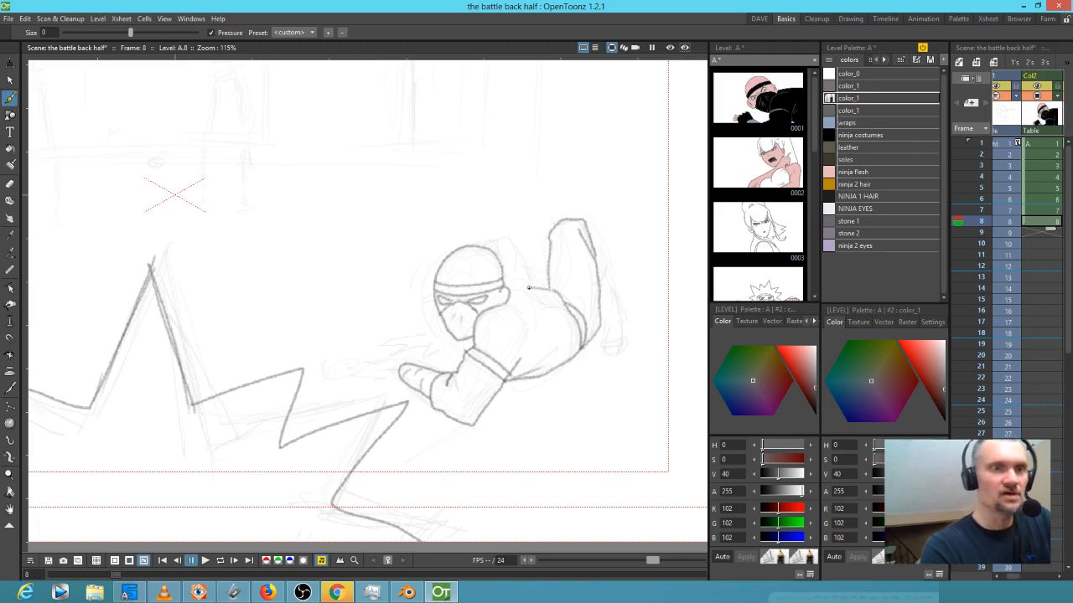
mouse_move(526, 287)
mouse_down()
mouse_move(501, 237)
mouse_move(479, 246)
mouse_up()
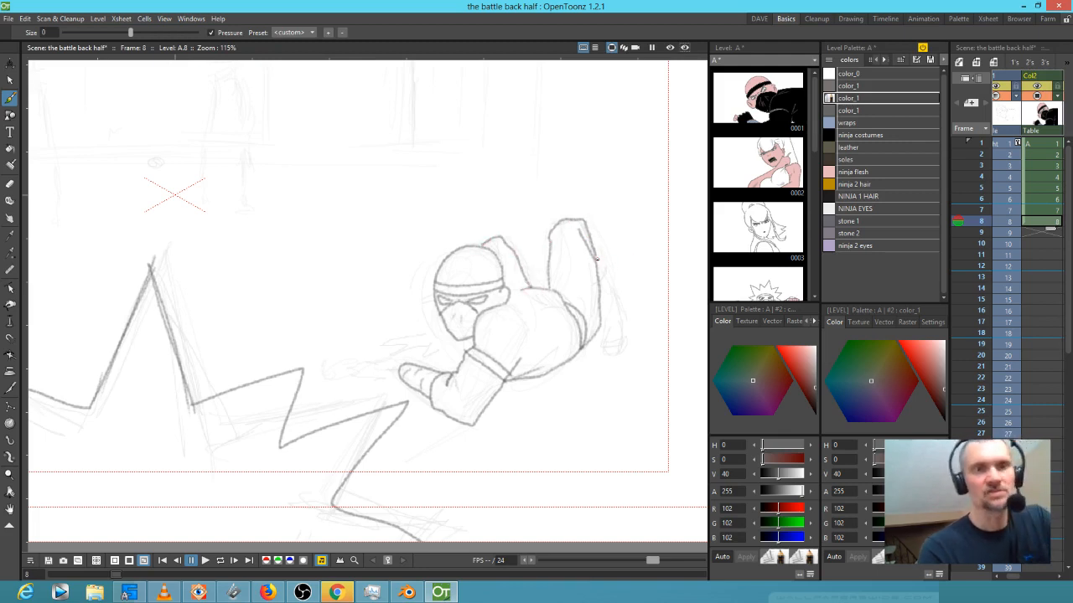
Draw the crouching ninja's lower leg and foot, erase the overlapping line below the knee and redraw that contour
mouse_move(591, 253)
mouse_down()
mouse_move(618, 333)
mouse_move(602, 347)
mouse_move(616, 352)
mouse_move(622, 323)
mouse_move(605, 333)
mouse_move(604, 344)
mouse_move(624, 332)
mouse_up()
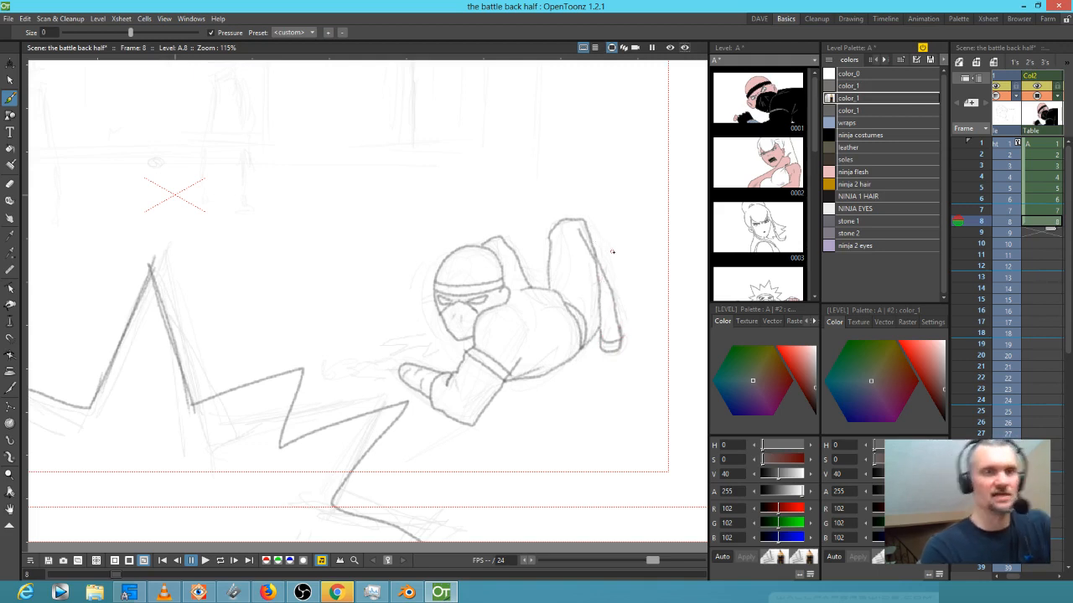
key(a)
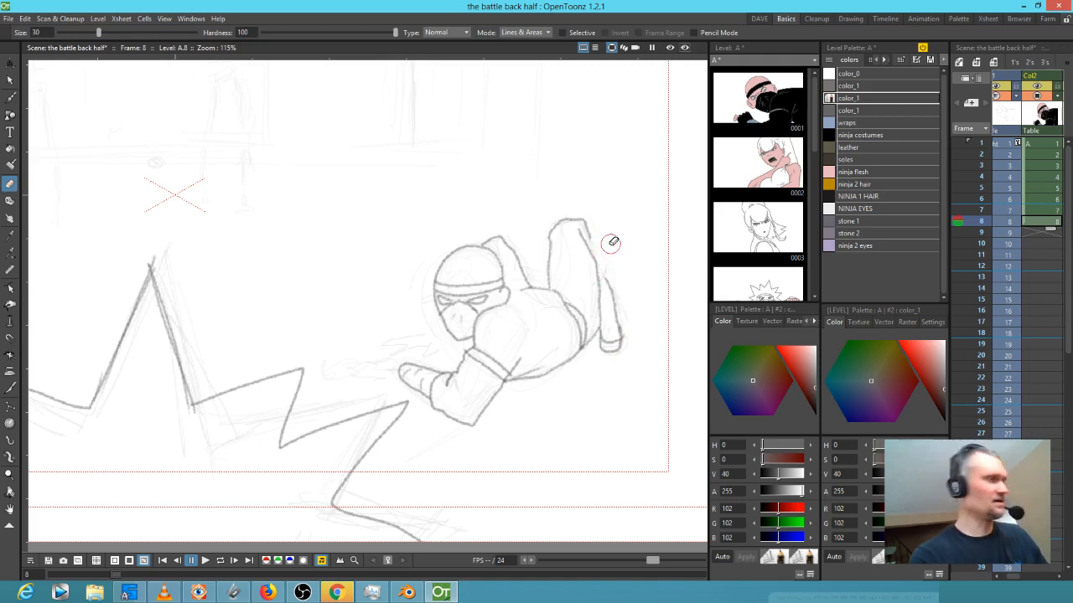
key(b)
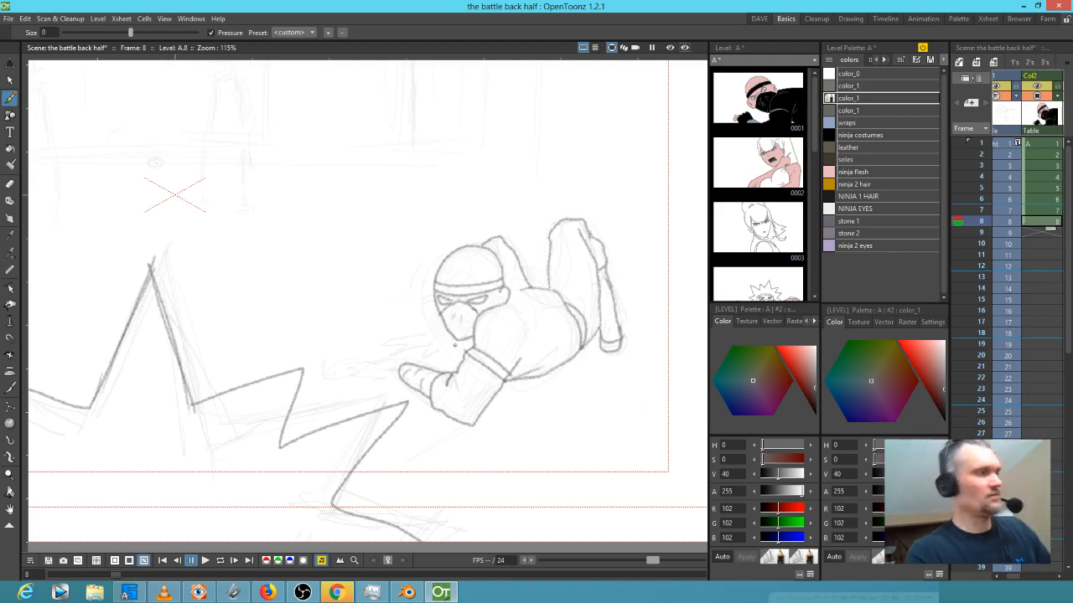
Compare the line art on frame 7 with the preceding frames back to frame 4
key(comma)
scroll(455, 344, down, 4)
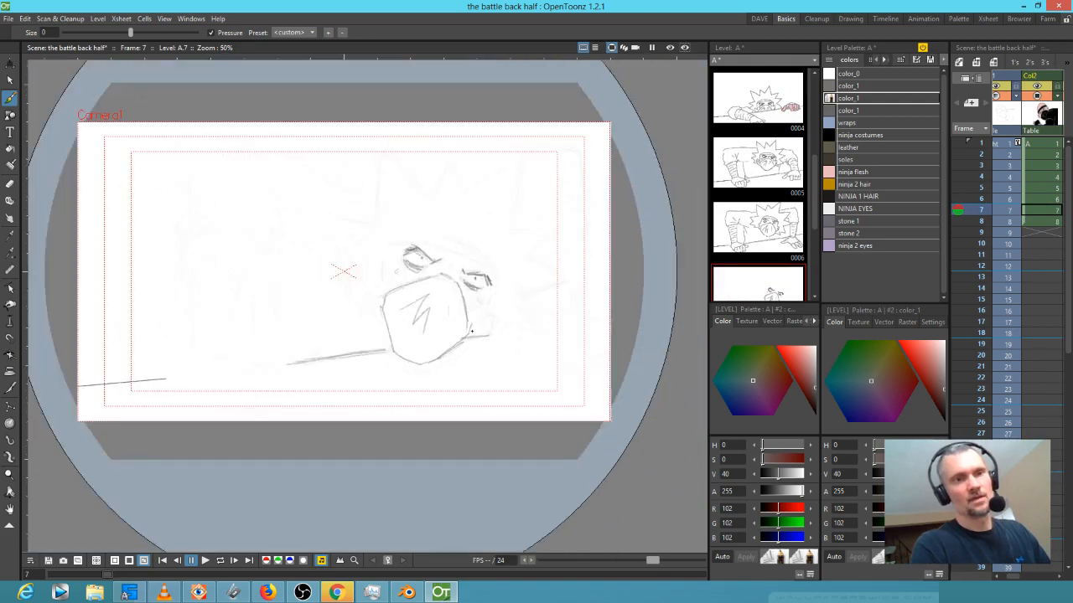
key(comma)
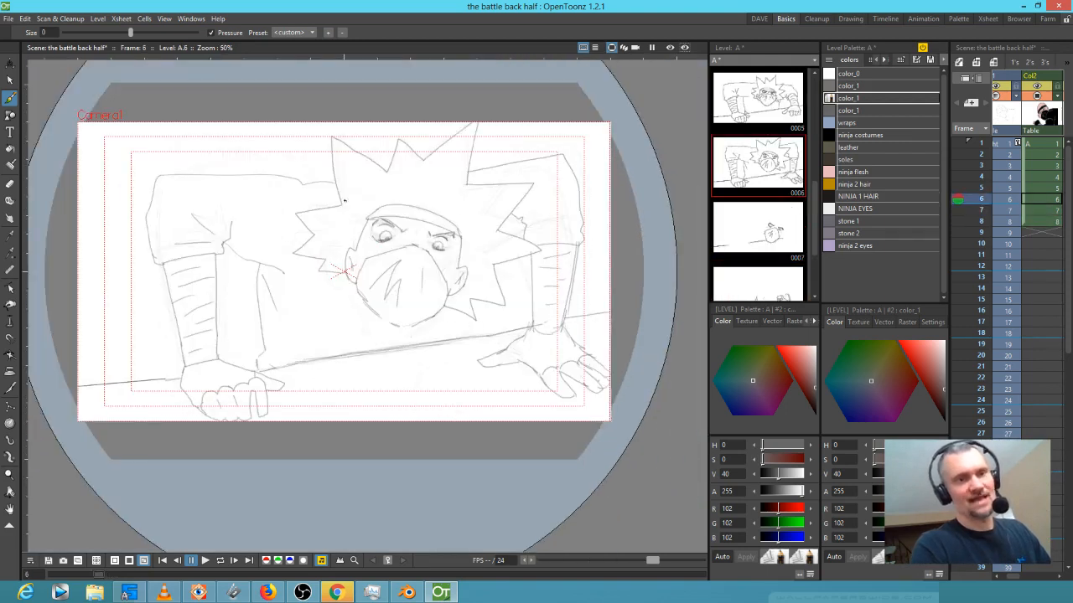
key(comma)
key(comma)
key(period)
key(period)
key(period)
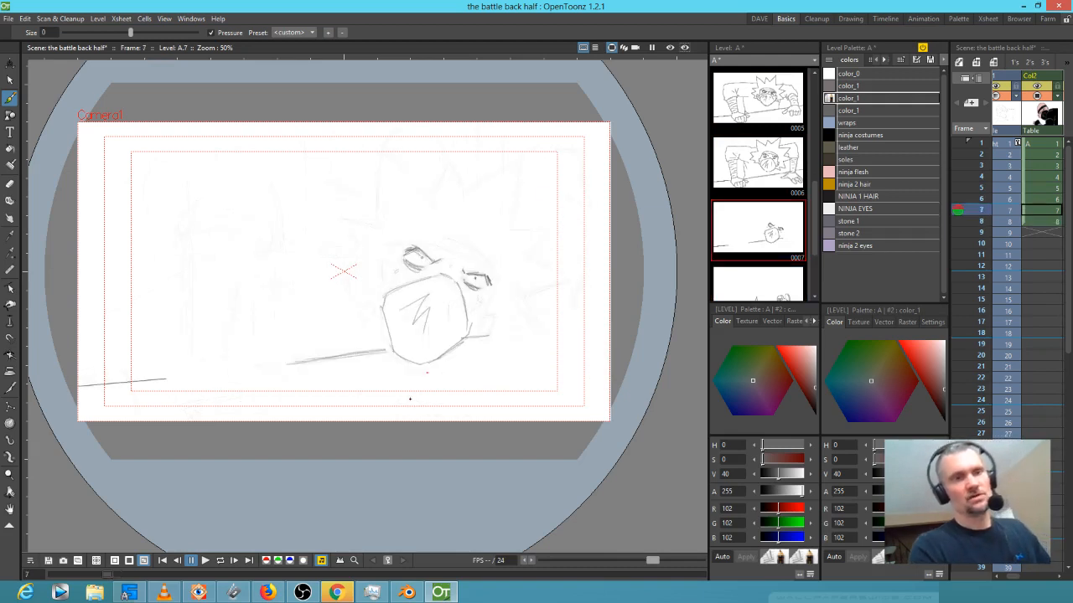
From frame 9, raise the opacity of the fight sketch column and scrub through frames 9 to 14 and back to 1 to check it
click(970, 229)
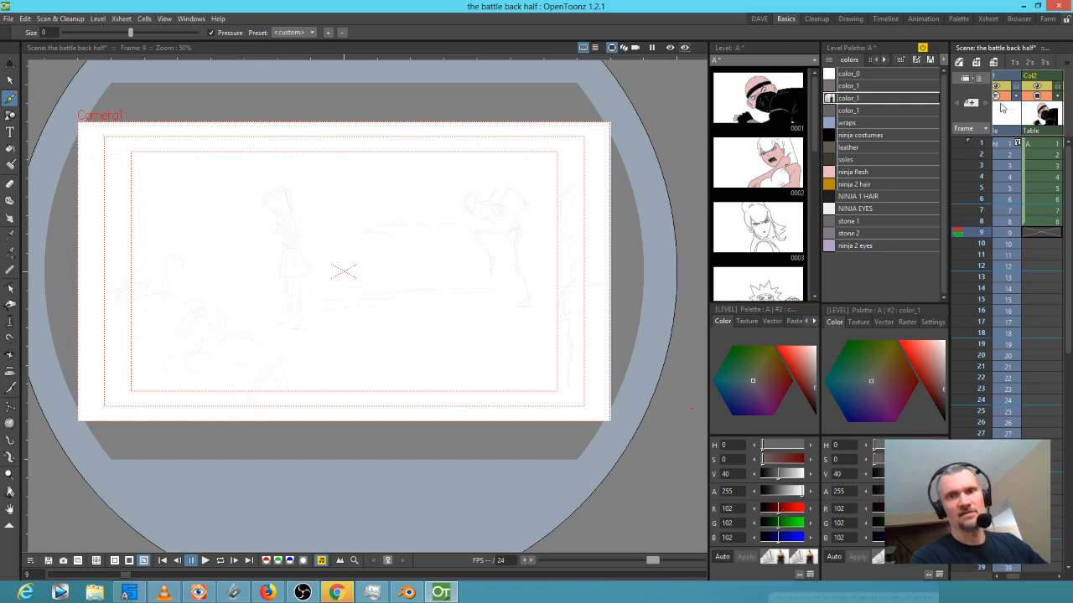
drag(1008, 123, 996, 123)
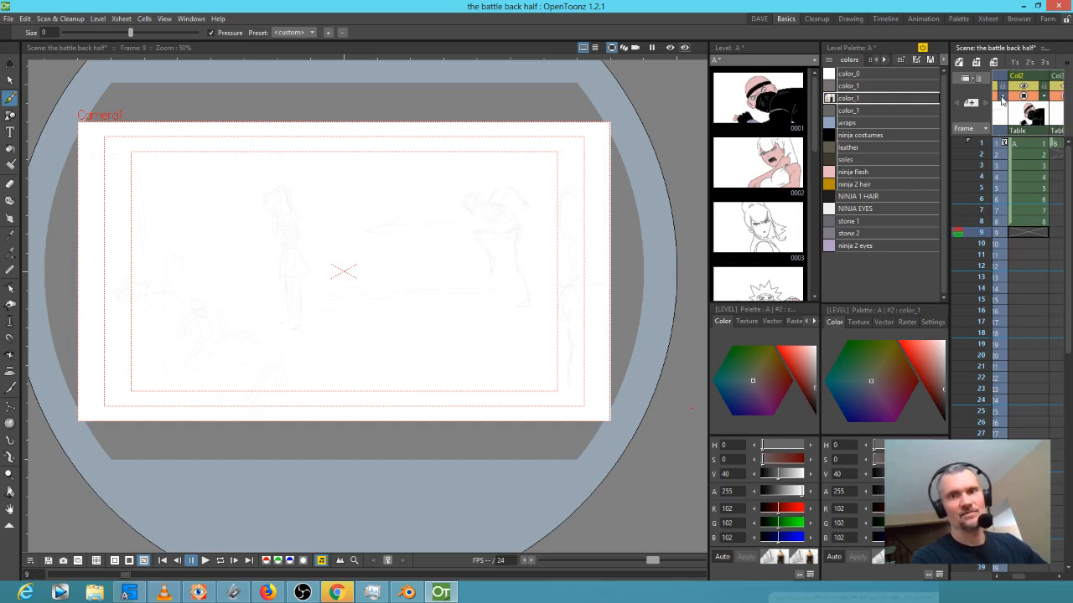
click(1002, 97)
drag(1061, 109, 1070, 110)
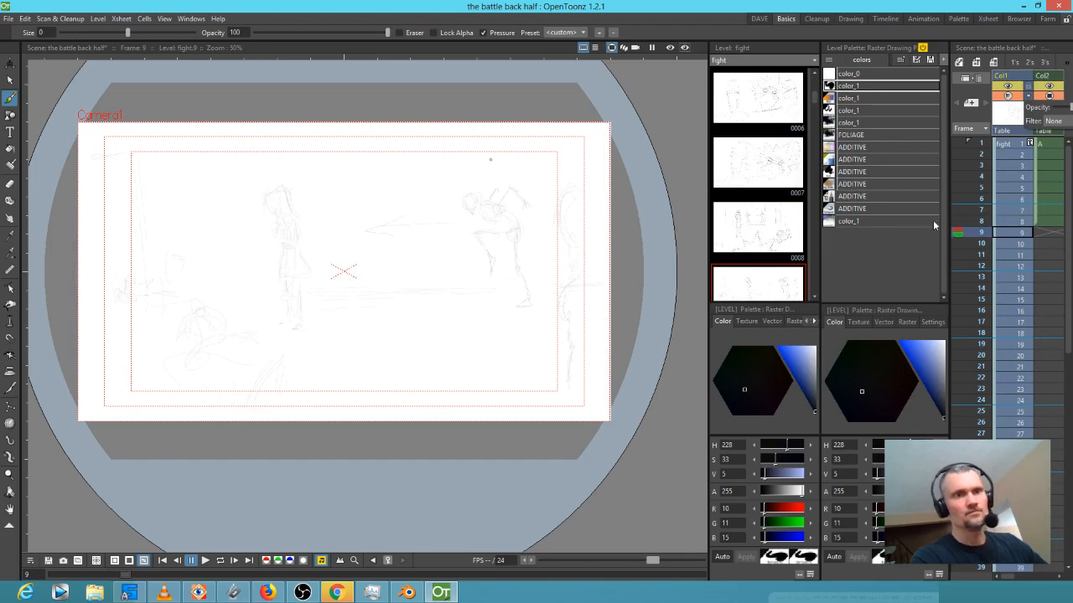
click(1024, 230)
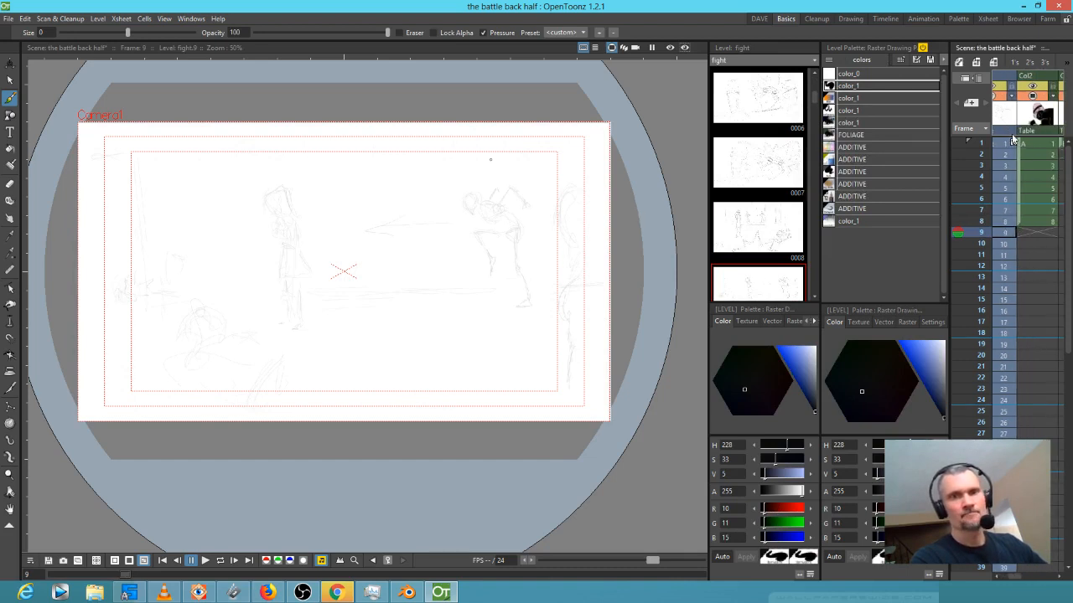
click(1022, 98)
drag(1057, 111, 1071, 110)
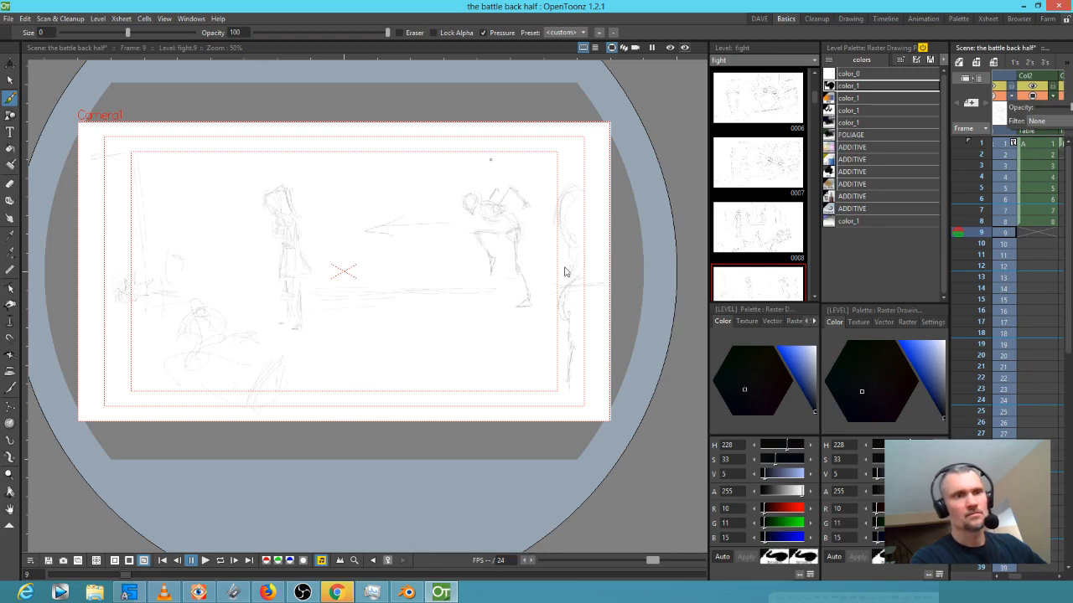
click(981, 243)
mouse_move(982, 248)
mouse_down()
mouse_move(980, 267)
mouse_move(974, 220)
mouse_move(970, 267)
mouse_move(973, 223)
mouse_move(944, 317)
mouse_move(949, 295)
mouse_up()
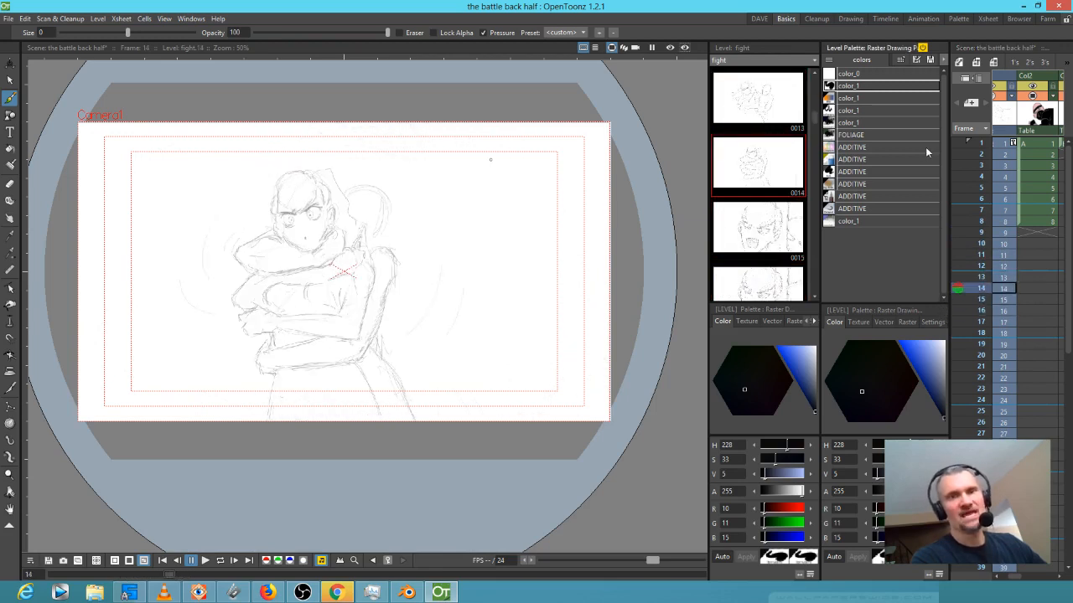
drag(1015, 162, 1028, 175)
mouse_move(982, 299)
mouse_down()
mouse_move(966, 356)
mouse_move(983, 143)
mouse_up()
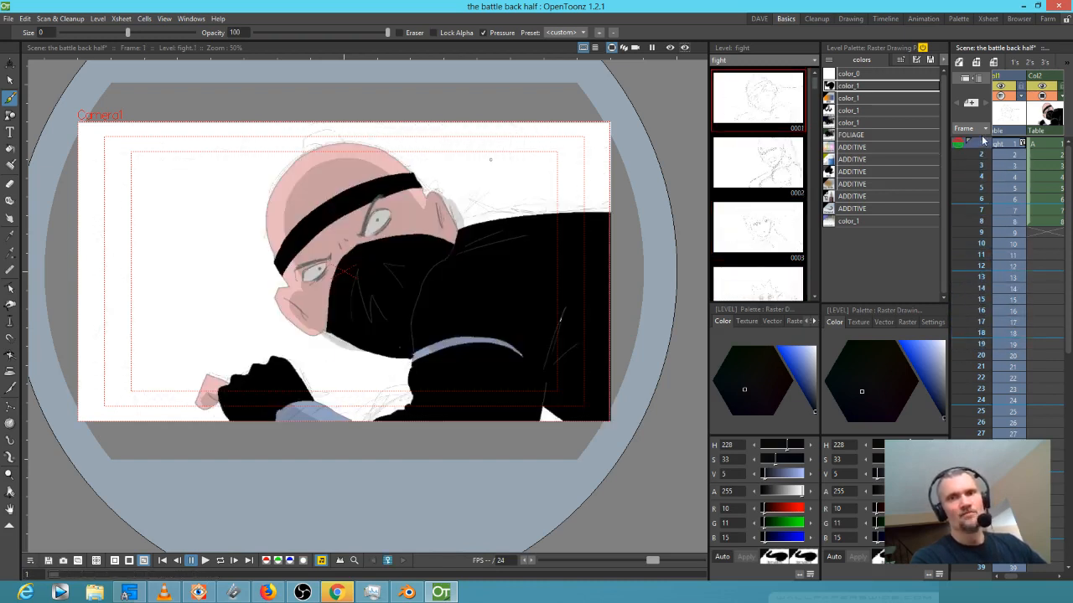
Select frame 8 of the fight sketch level and assign the raster pencil brush to its color_1 style
click(1058, 221)
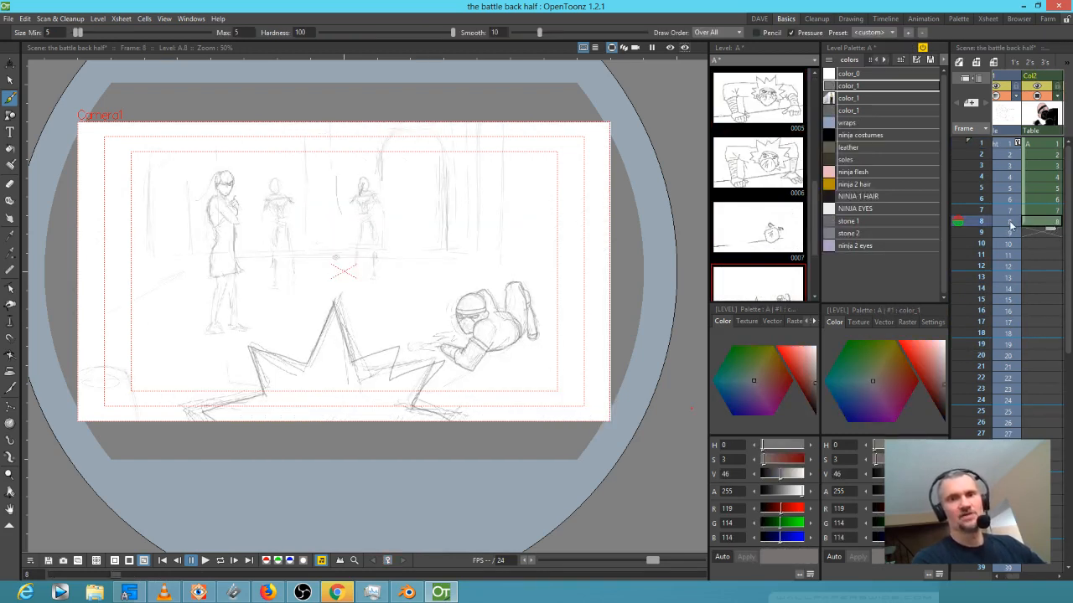
click(1011, 223)
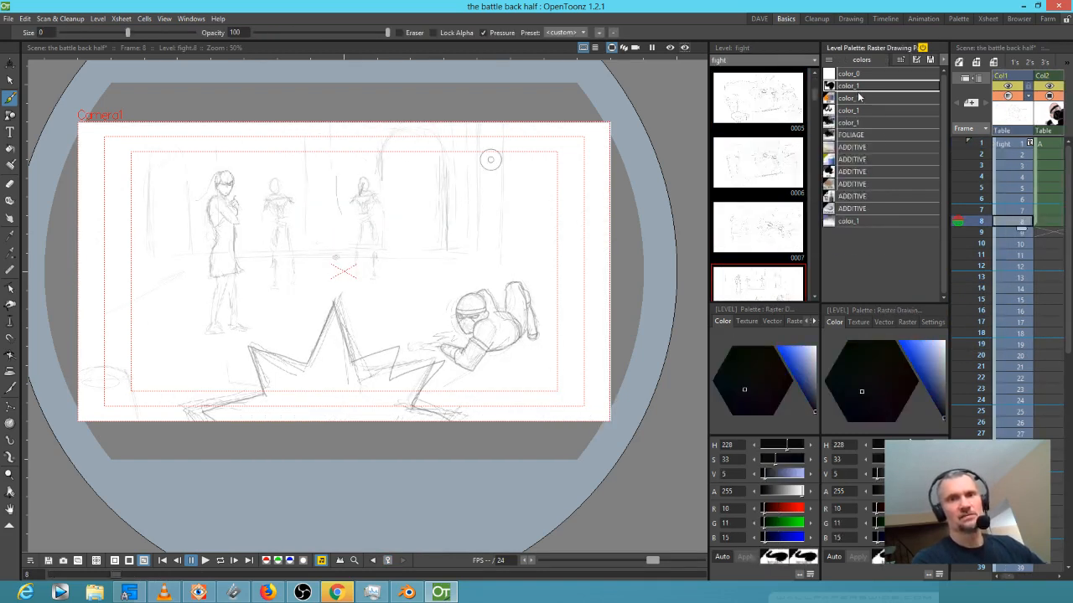
click(907, 321)
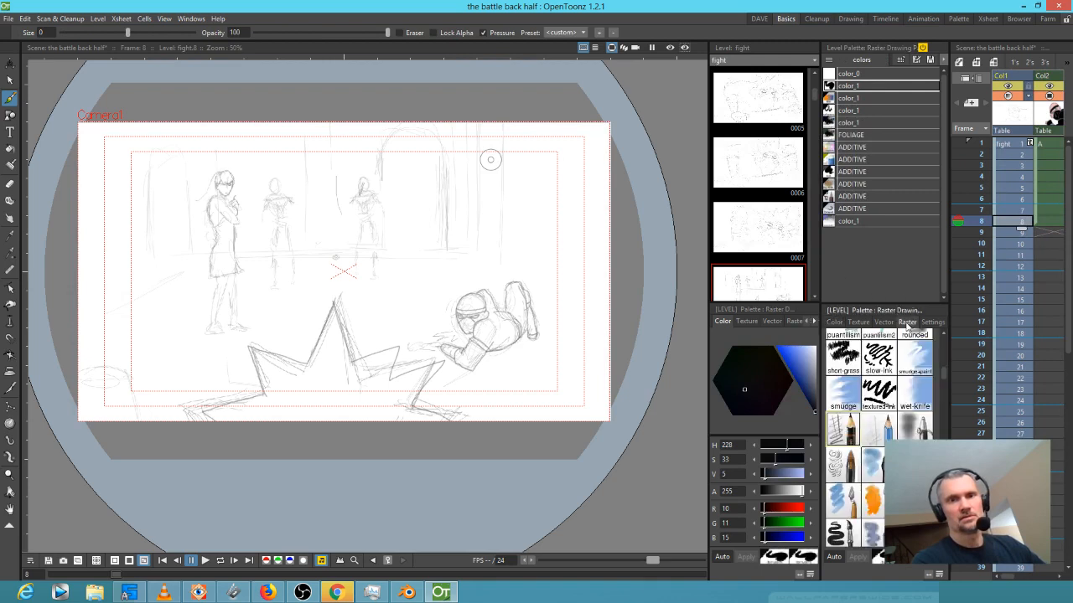
click(844, 434)
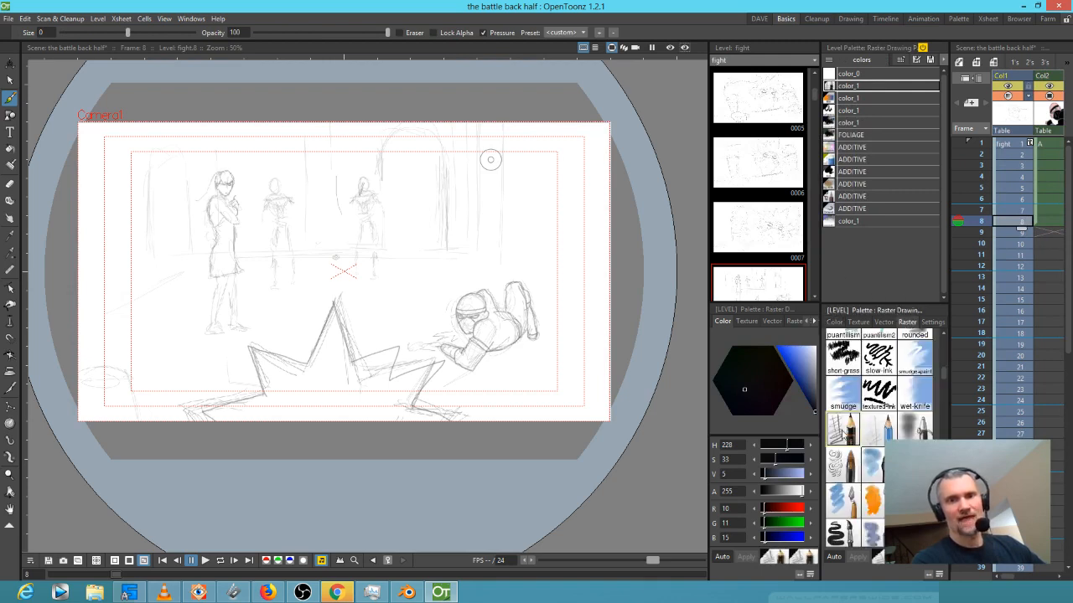
On frame 9 of the fight sketch, reinforce the head and shoulder contours of the figure at the frame's right edge
click(1011, 233)
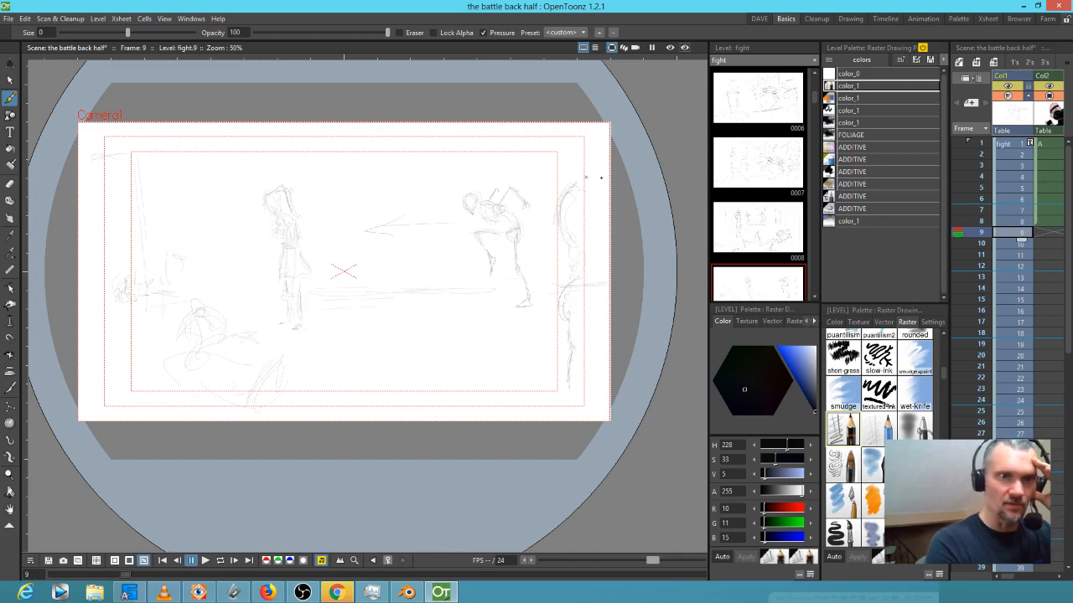
mouse_move(572, 192)
mouse_down()
mouse_move(573, 238)
mouse_move(567, 221)
mouse_move(578, 225)
mouse_up()
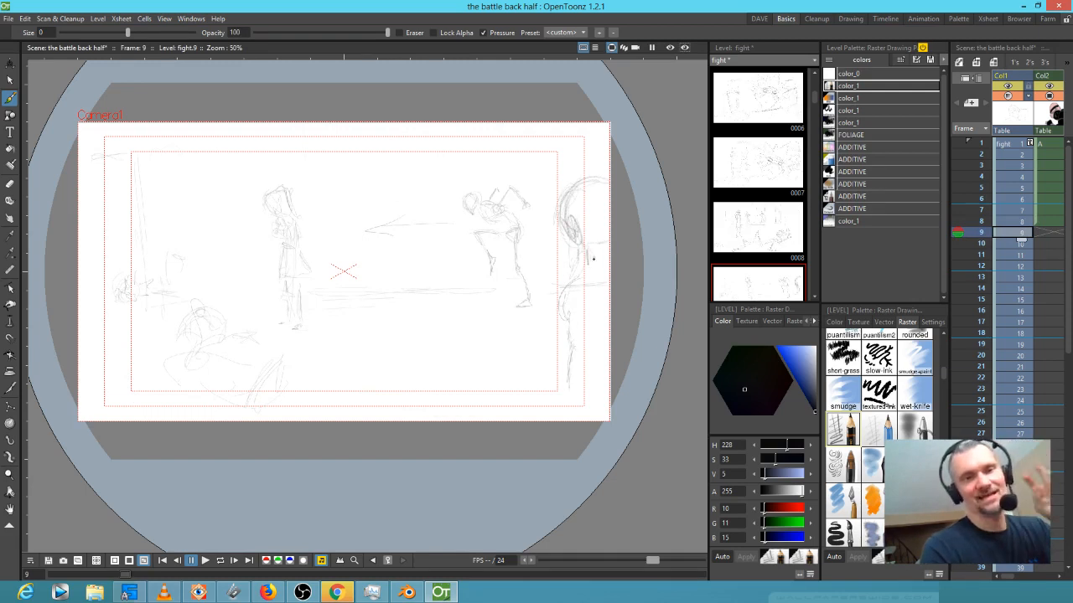
drag(585, 276, 563, 325)
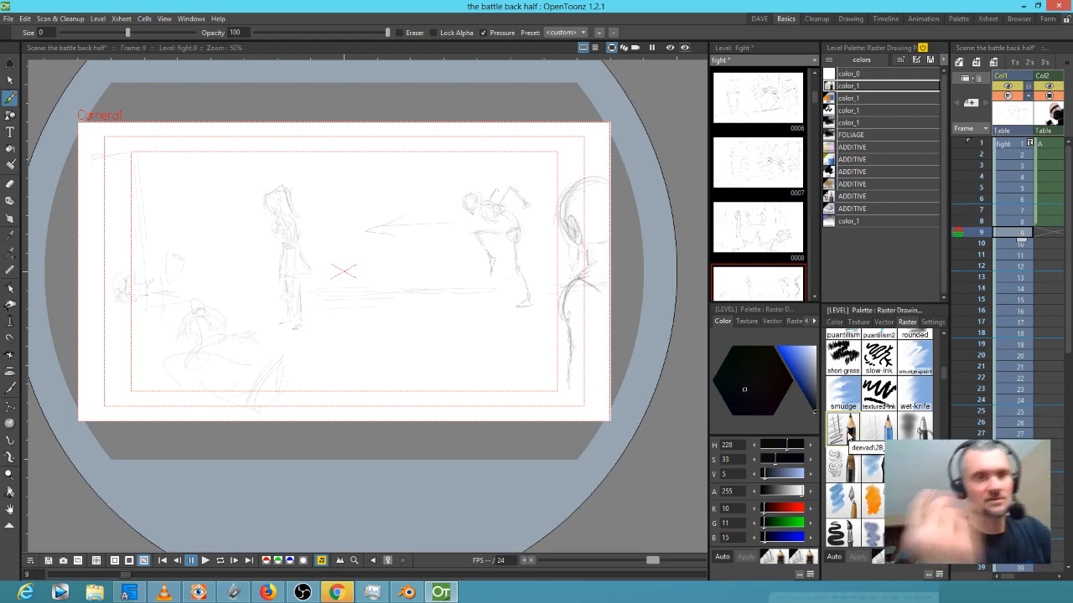
mouse_move(572, 190)
mouse_down()
mouse_move(620, 179)
mouse_move(604, 174)
mouse_move(560, 220)
mouse_move(581, 179)
mouse_move(575, 241)
mouse_move(565, 196)
mouse_move(586, 225)
mouse_up()
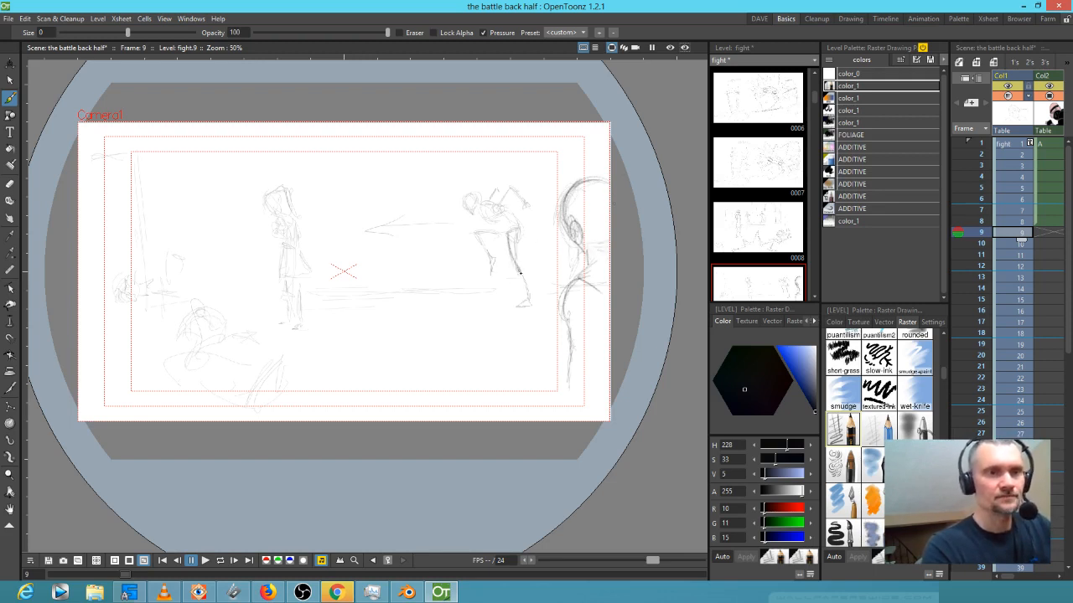
Strengthen the lines of the leaping ninja's rear leg and foot in the frame 9 sketch
drag(521, 276, 526, 301)
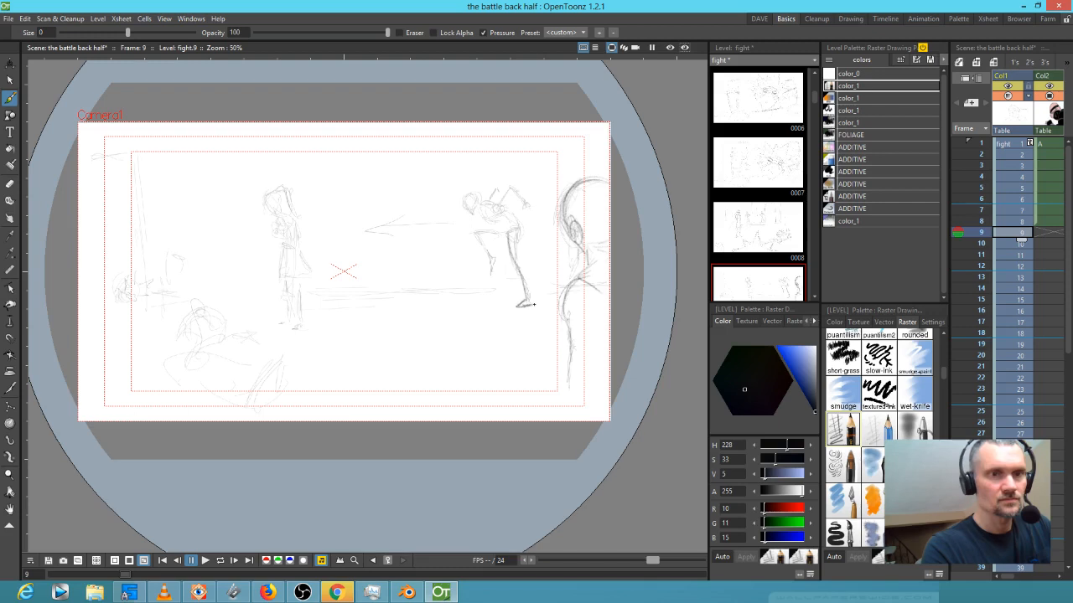
drag(522, 238, 523, 265)
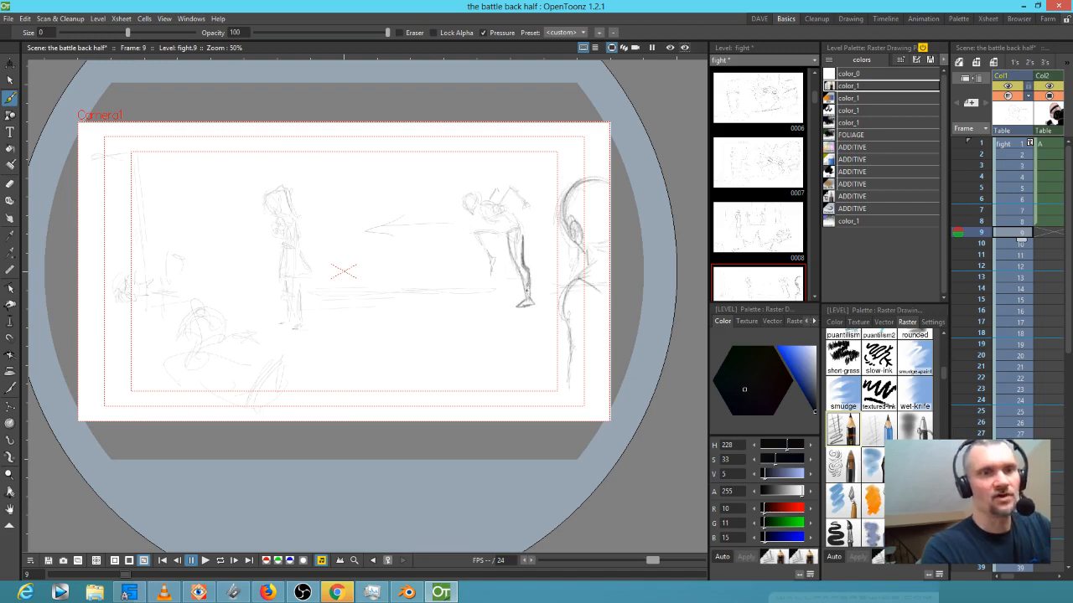
drag(521, 266, 515, 237)
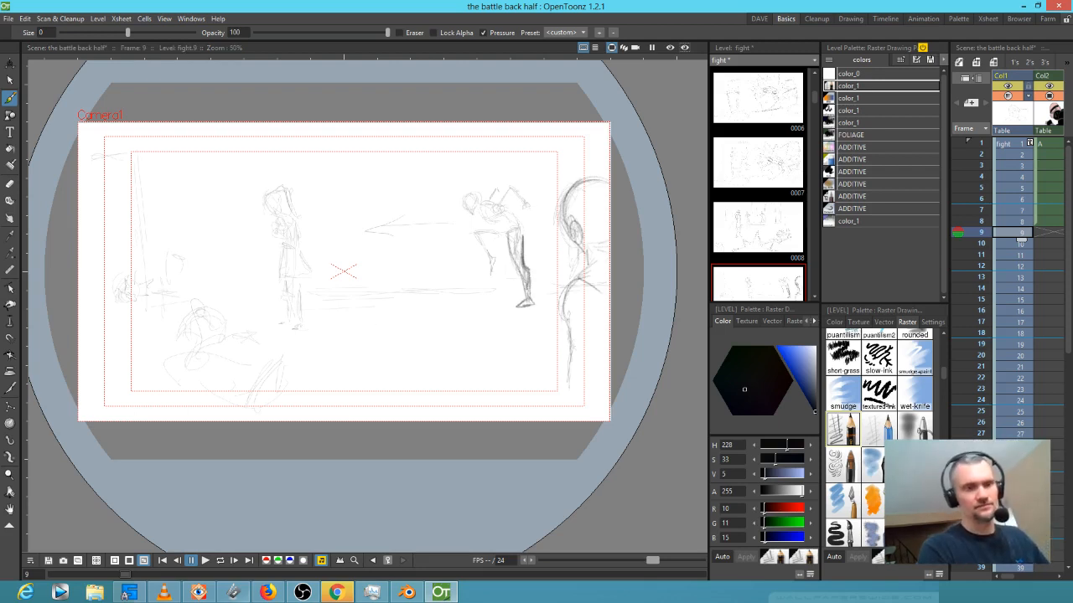
Switch to Blender and examine the leaping ninja's rough Grease Pencil sketch on frame 9 up close
click(405, 593)
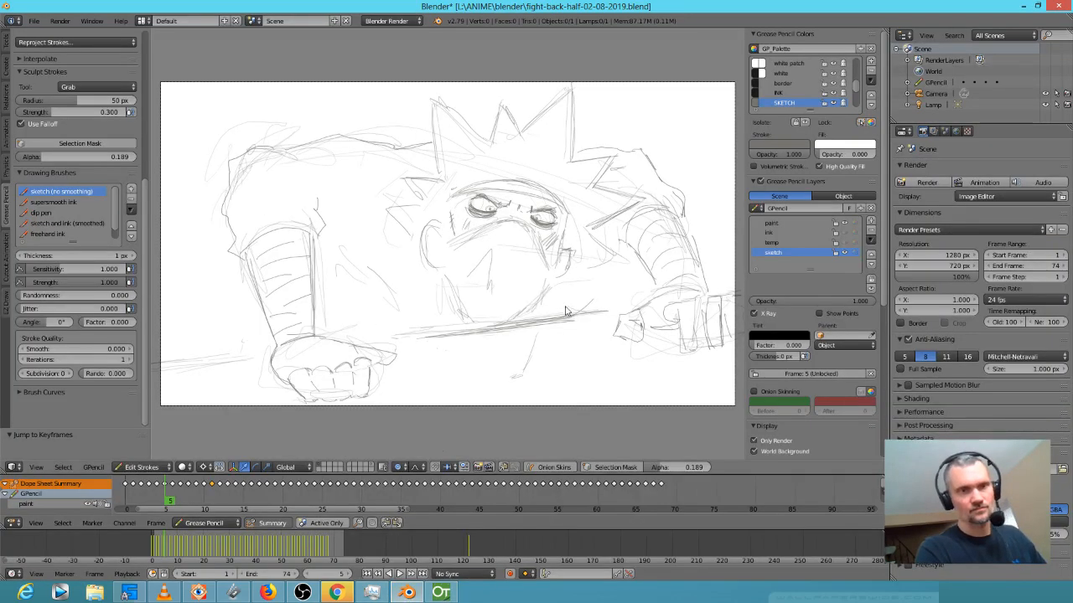
click(173, 496)
drag(174, 498, 199, 498)
scroll(627, 194, up, 4)
scroll(402, 294, right, 5)
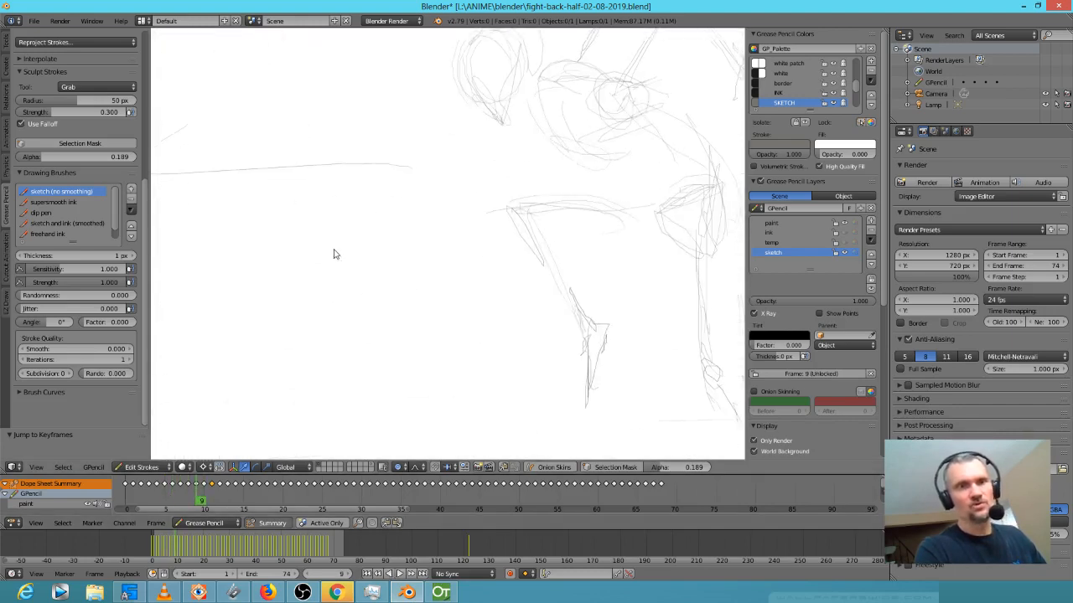
drag(577, 221, 419, 364)
scroll(448, 299, up, 3)
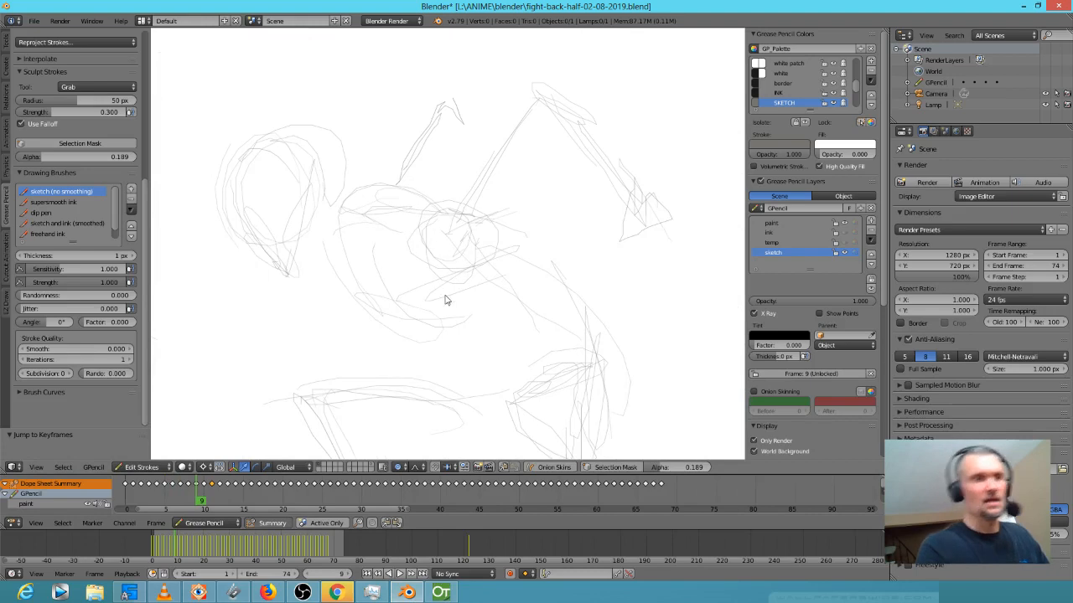
Reinforce the leaping ninja's face and jaw contour in the Blender frame 9 sketch and switch back to OpenToonz
mouse_move(243, 160)
mouse_down()
mouse_move(254, 221)
mouse_move(242, 199)
mouse_move(284, 265)
mouse_move(299, 269)
mouse_move(307, 223)
mouse_up()
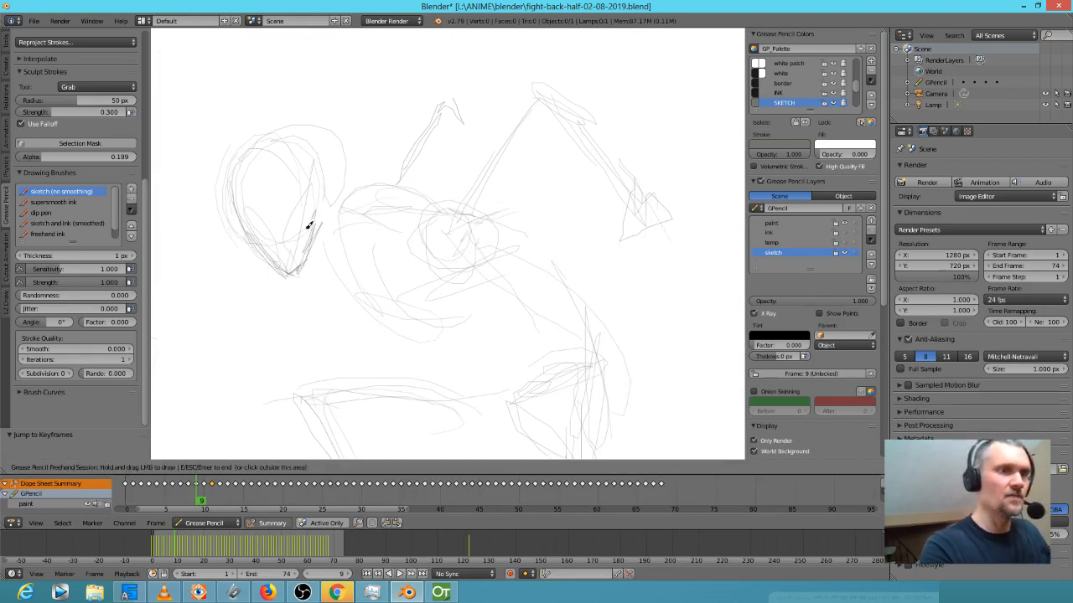
scroll(314, 232, down, 5)
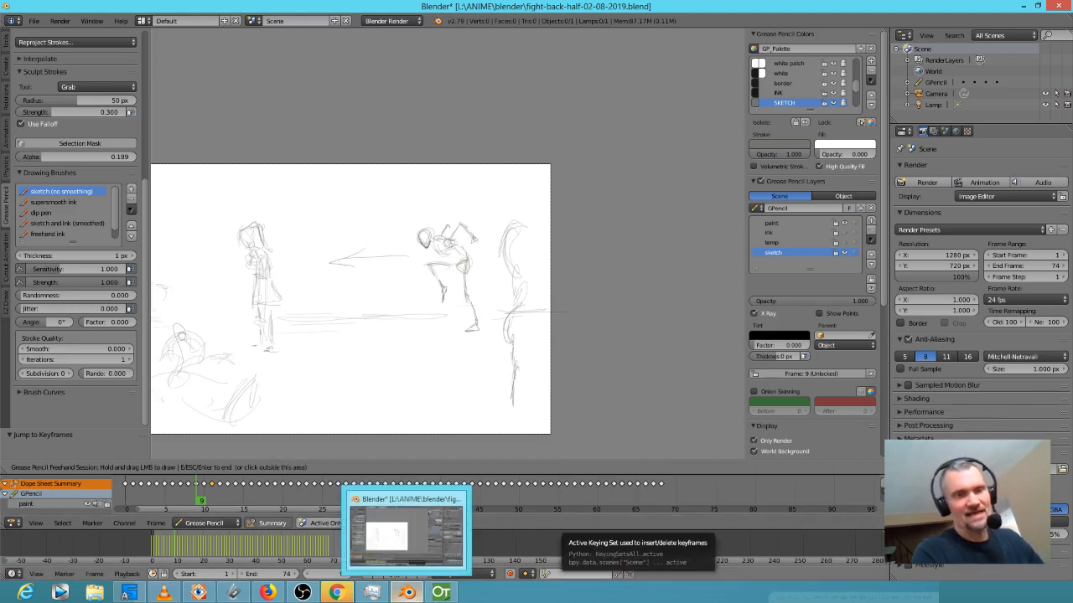
click(440, 593)
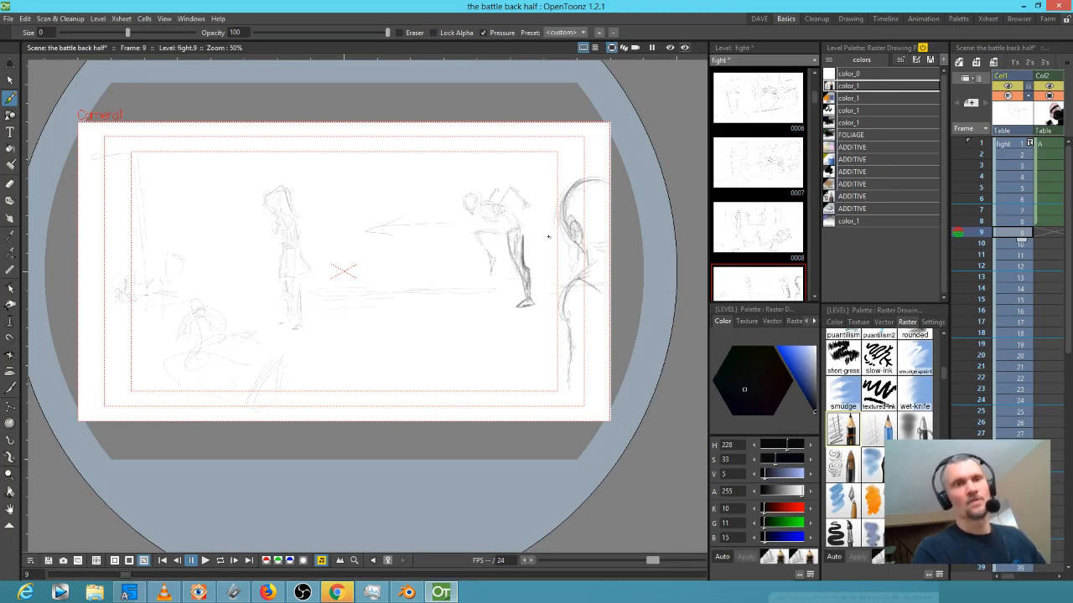
Erase the front thigh lines of the leaping ninja's supporting leg on frame 9 and reduce the eraser size to 27
scroll(550, 238, up, 9)
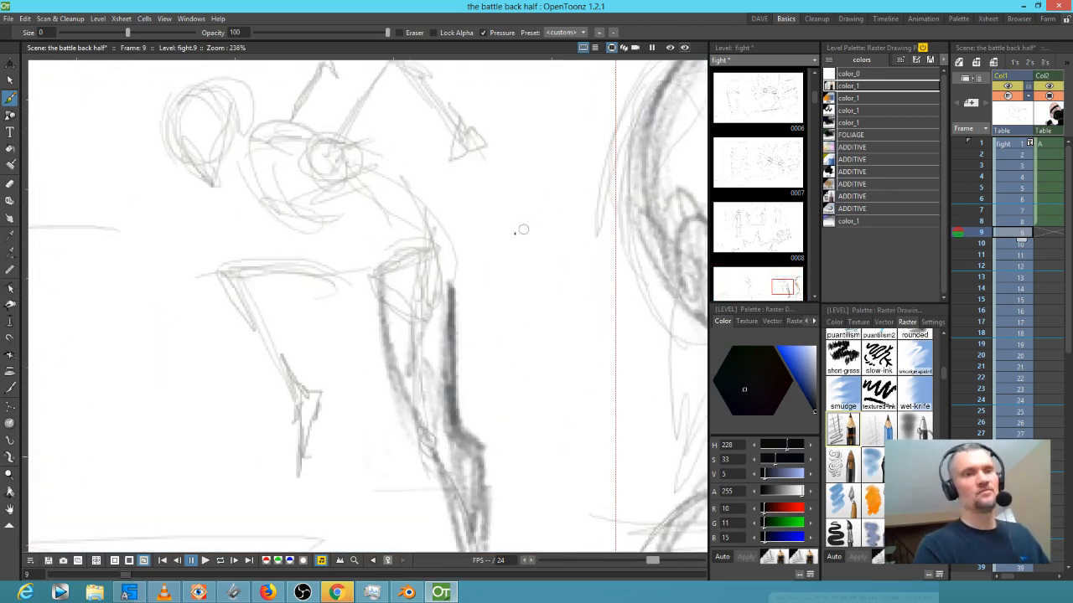
scroll(578, 237, down, 3)
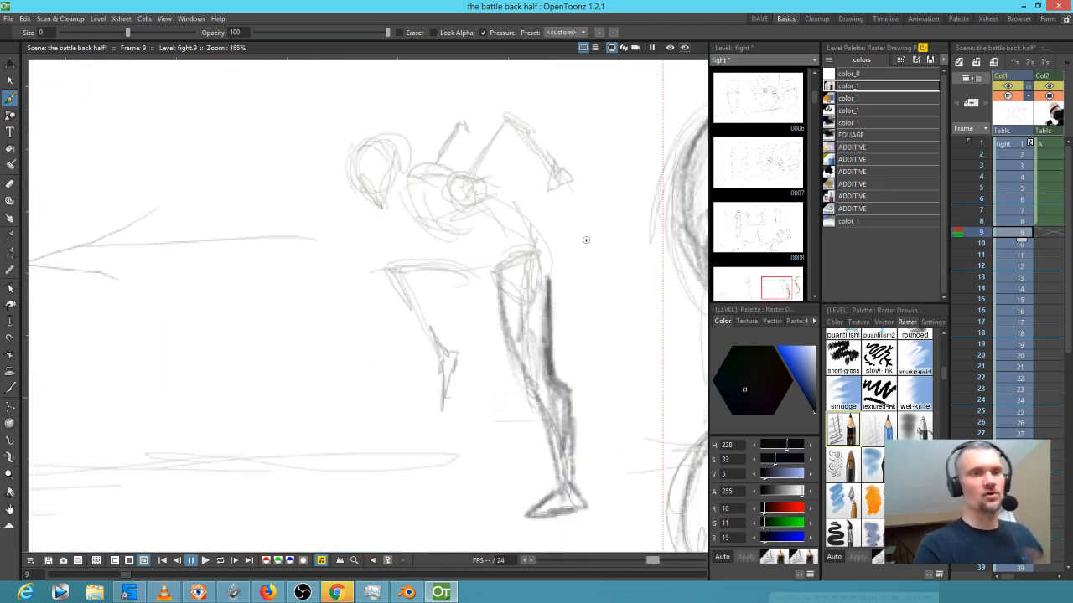
key(a)
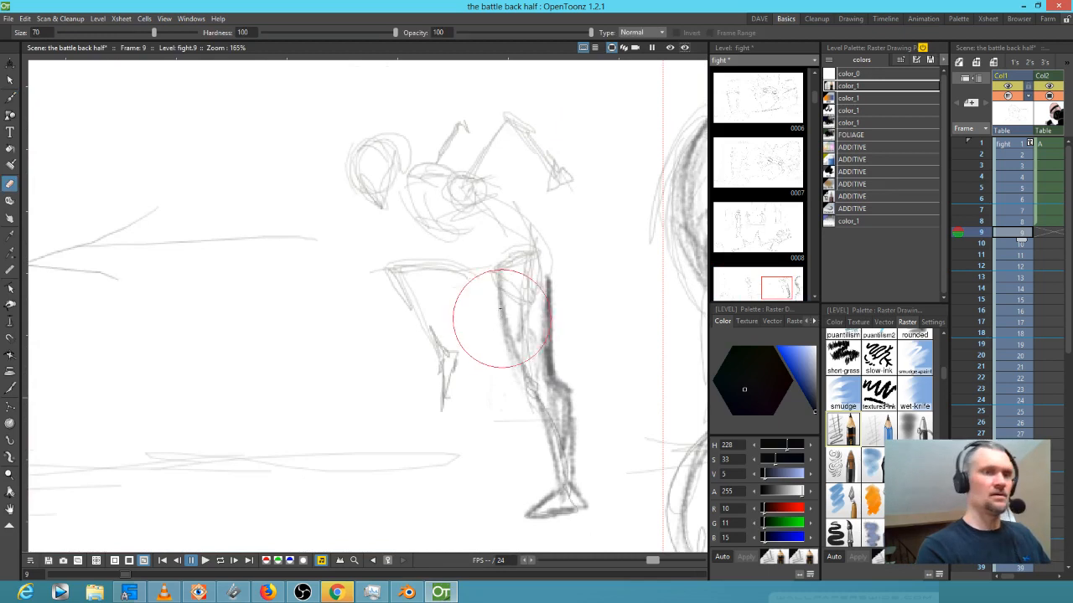
drag(435, 318, 400, 365)
mouse_move(510, 276)
mouse_down()
mouse_move(502, 351)
mouse_move(484, 315)
mouse_move(492, 346)
mouse_move(519, 242)
mouse_up()
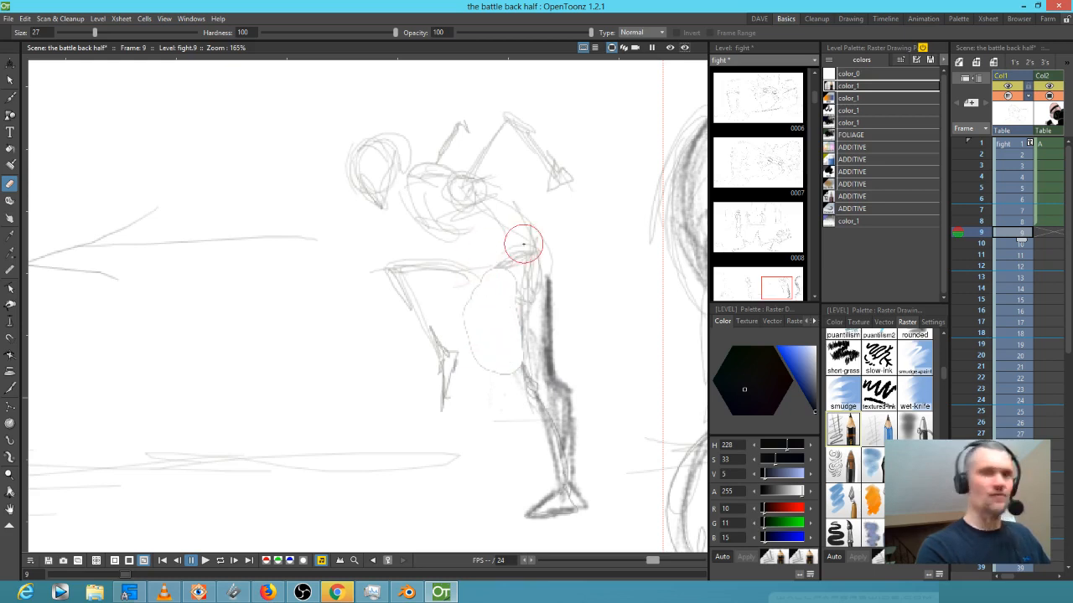
Redraw the supporting leg's front contour and outline the raised thigh, knee, shin and foot in dark pencil
key(b)
drag(503, 285, 537, 381)
drag(505, 308, 553, 441)
drag(540, 387, 557, 487)
mouse_move(498, 267)
mouse_down()
mouse_move(381, 261)
mouse_move(374, 299)
mouse_move(434, 362)
mouse_move(443, 418)
mouse_move(458, 340)
mouse_move(437, 331)
mouse_move(411, 284)
mouse_move(433, 340)
mouse_up()
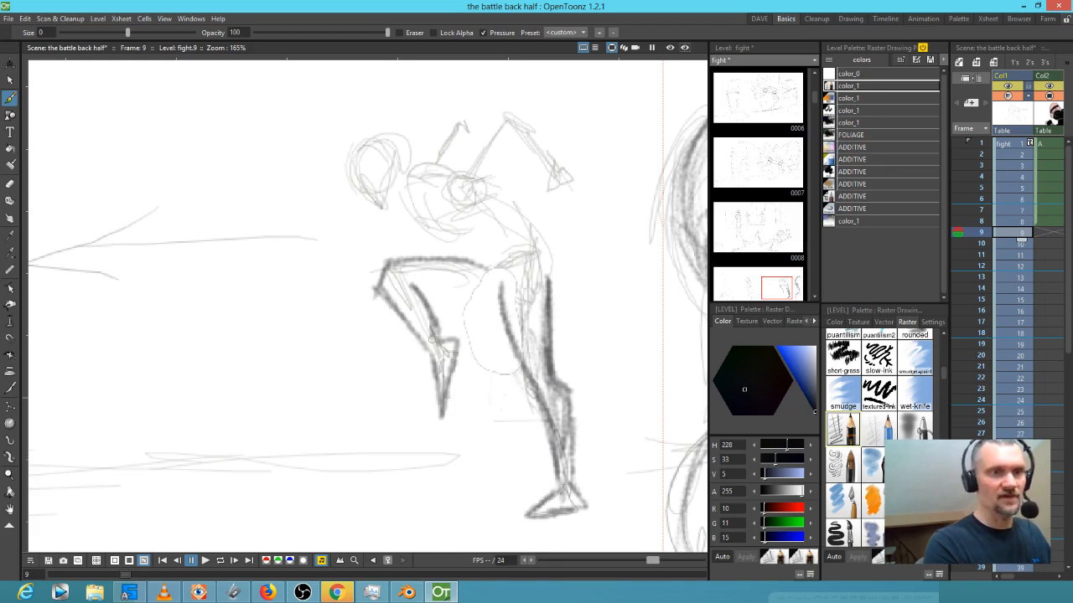
drag(412, 286, 506, 327)
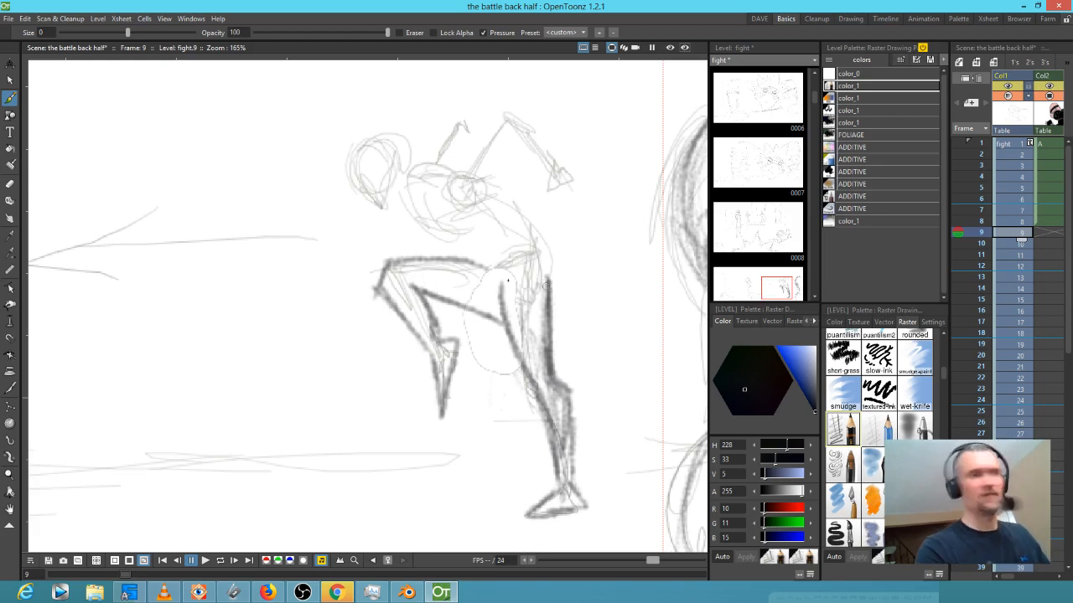
Erase the overlapping sketch lines around the leaping ninja's hip
key(a)
mouse_move(495, 266)
mouse_down()
mouse_move(523, 270)
mouse_move(538, 245)
mouse_up()
key(b)
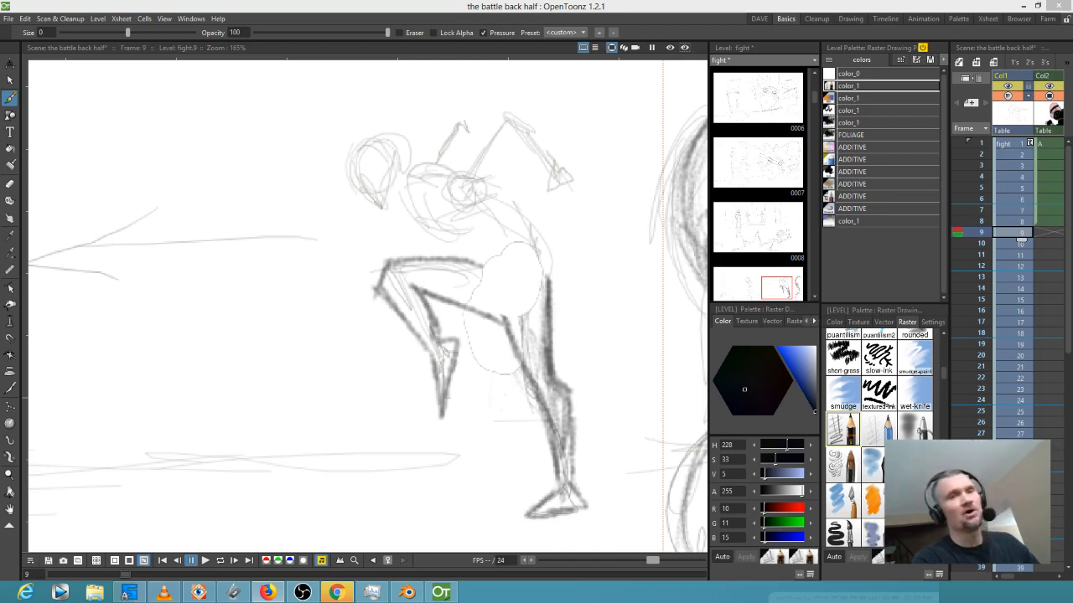
Draw dark contours for the leaping ninja's belly, back and bent, raised rear arm
mouse_move(513, 201)
mouse_down()
mouse_move(541, 261)
mouse_move(498, 240)
mouse_move(479, 263)
mouse_move(407, 216)
mouse_move(434, 243)
mouse_up()
mouse_move(457, 167)
mouse_down()
mouse_move(517, 106)
mouse_move(573, 176)
mouse_up()
mouse_move(517, 133)
mouse_down()
mouse_move(492, 171)
mouse_move(493, 161)
mouse_move(514, 161)
mouse_move(496, 173)
mouse_move(527, 219)
mouse_up()
drag(500, 171, 533, 226)
mouse_move(519, 136)
mouse_down()
mouse_move(499, 172)
mouse_move(531, 155)
mouse_move(568, 183)
mouse_up()
drag(517, 102, 453, 156)
drag(494, 118, 449, 166)
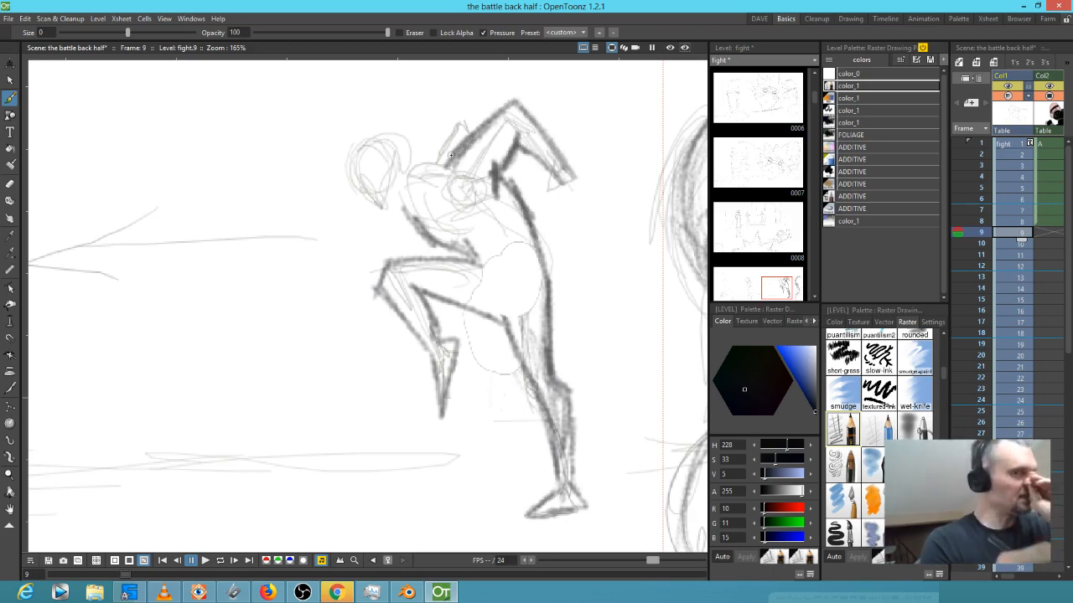
Erase the rough lines beneath the rear shoulder and redraw the side of the ninja's torso
key(a)
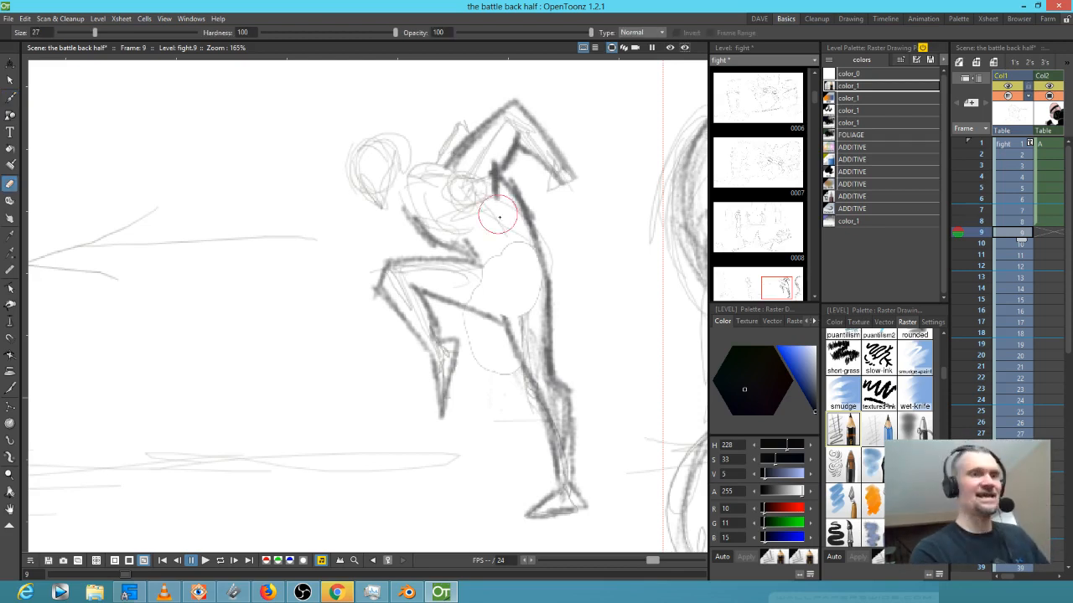
key(b)
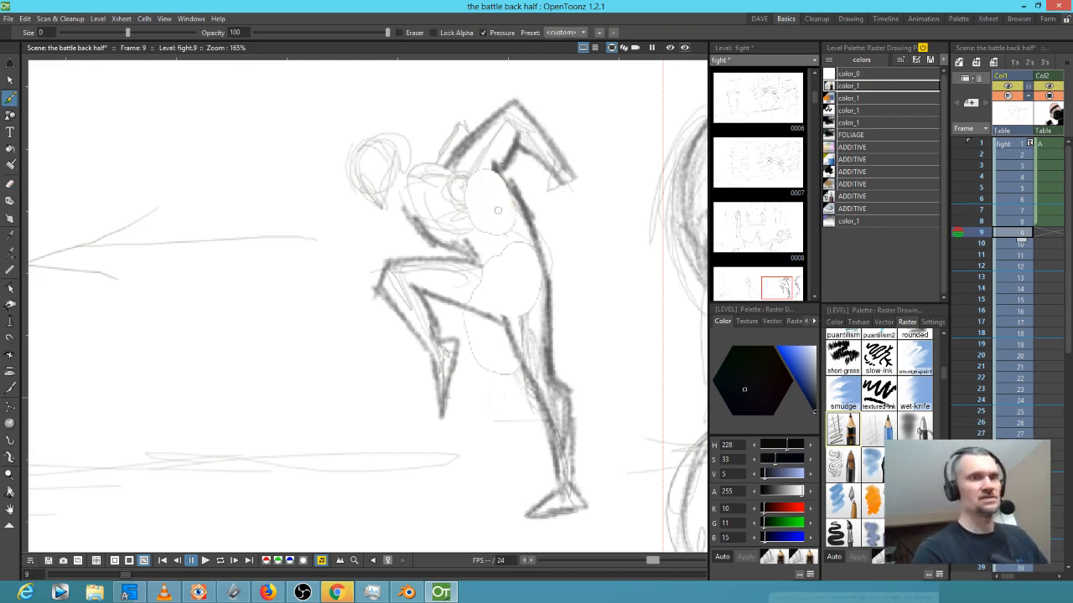
mouse_move(514, 208)
mouse_down()
mouse_move(471, 250)
mouse_move(422, 184)
mouse_move(466, 232)
mouse_move(451, 244)
mouse_move(488, 220)
mouse_up()
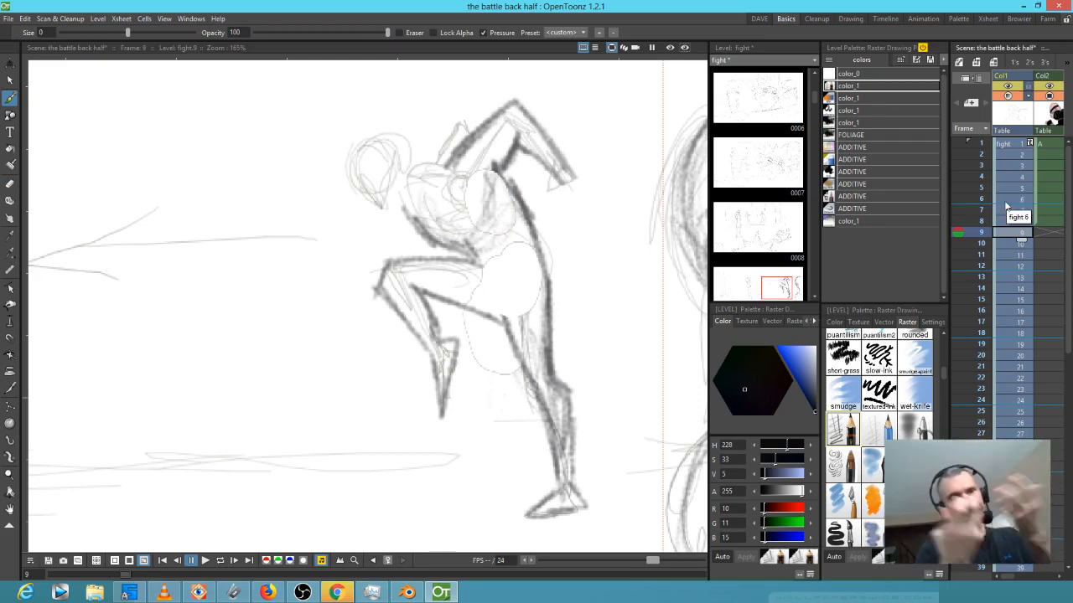
Draw the leaping ninja's rear hand and outline his head, neck and far arm
mouse_move(554, 186)
mouse_down()
mouse_move(579, 215)
mouse_move(577, 194)
mouse_move(593, 183)
mouse_move(579, 157)
mouse_up()
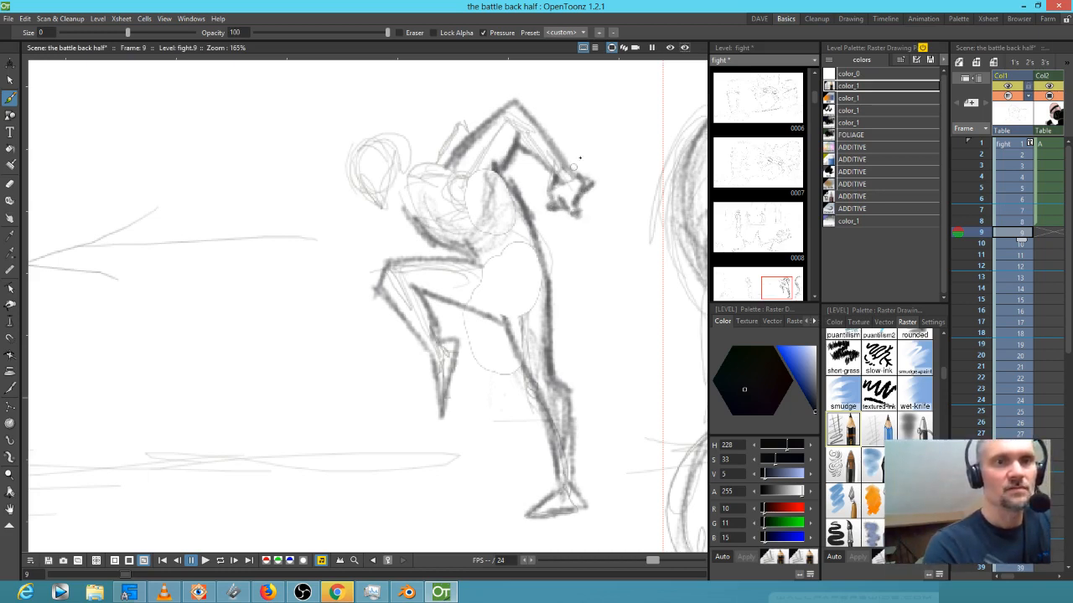
mouse_move(460, 149)
mouse_down()
mouse_move(457, 129)
mouse_move(402, 164)
mouse_move(390, 148)
mouse_move(359, 184)
mouse_move(394, 215)
mouse_move(402, 155)
mouse_move(409, 167)
mouse_move(362, 141)
mouse_move(370, 191)
mouse_up()
drag(421, 165, 447, 139)
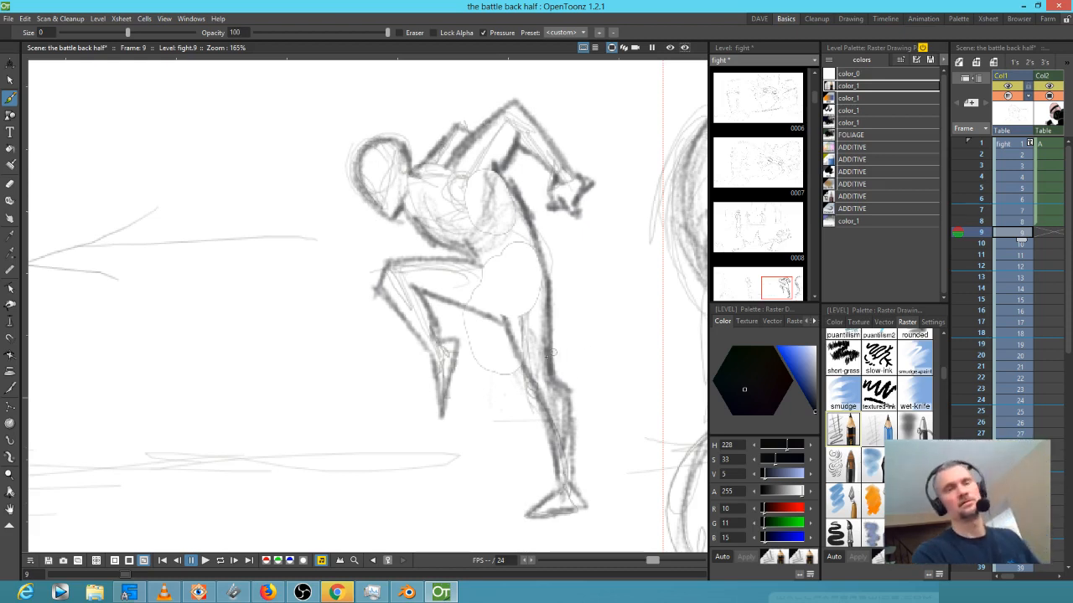
Shade the leaping ninja's torso and hips with diagonal pencil hatching
scroll(557, 354, down, 3)
mouse_move(447, 231)
mouse_down()
mouse_move(461, 255)
mouse_move(530, 262)
mouse_move(532, 352)
mouse_up()
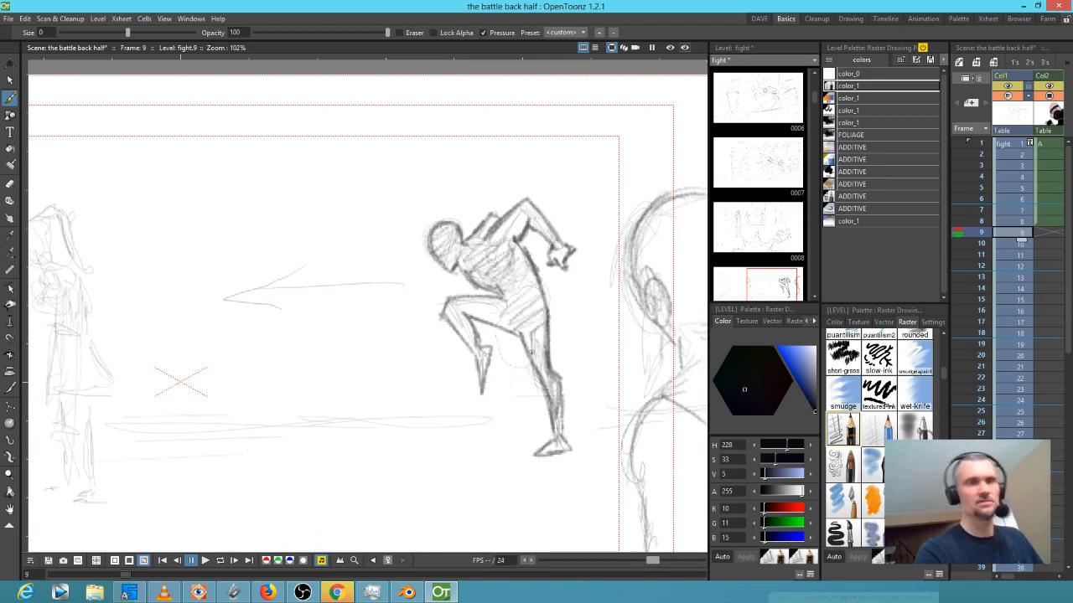
scroll(495, 348, down, 4)
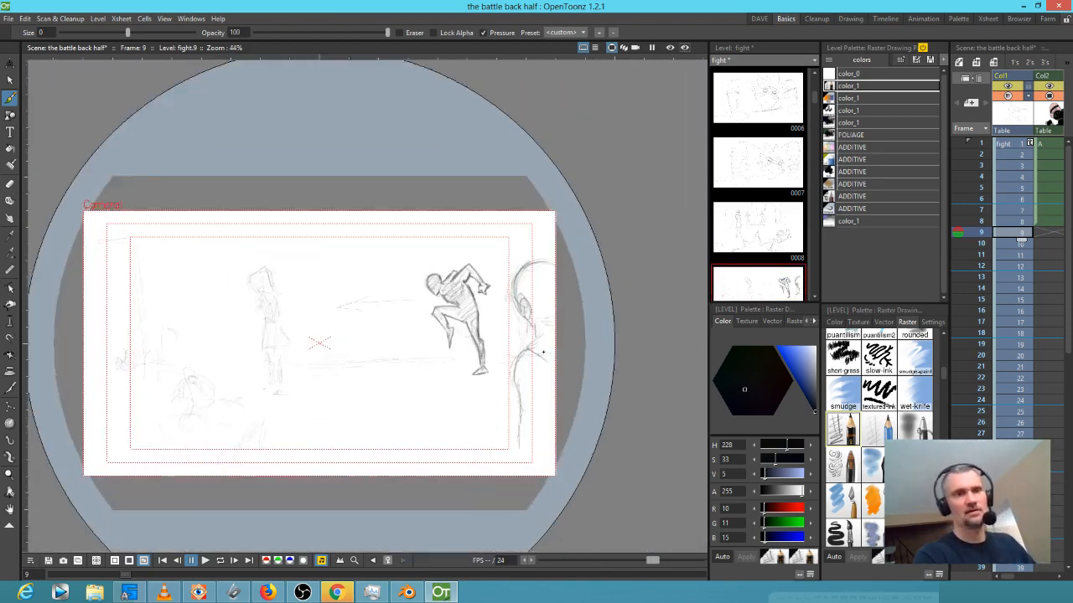
scroll(547, 341, up, 3)
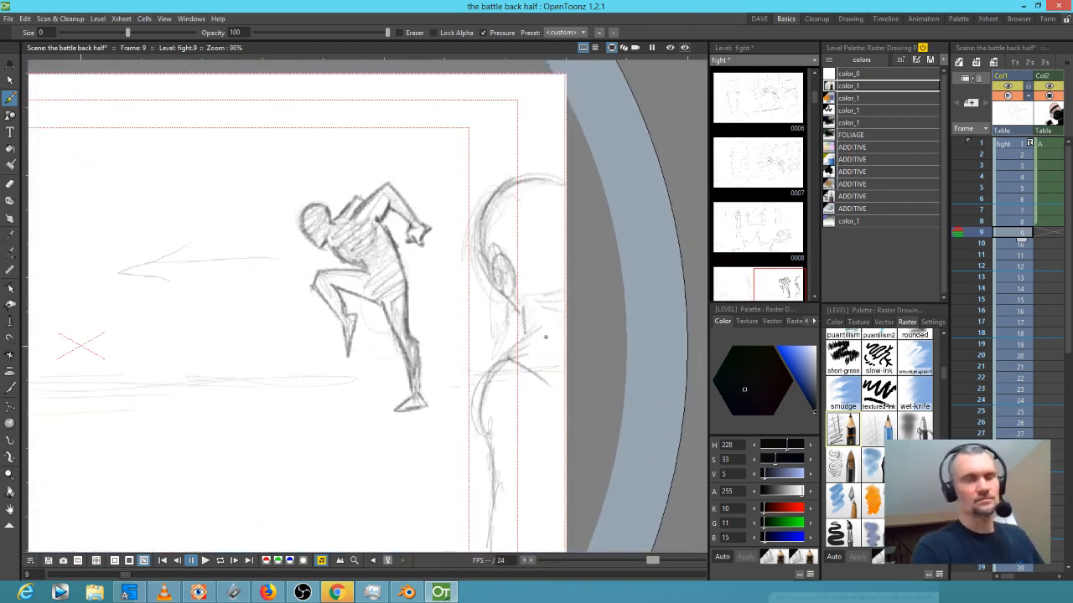
scroll(546, 337, down, 4)
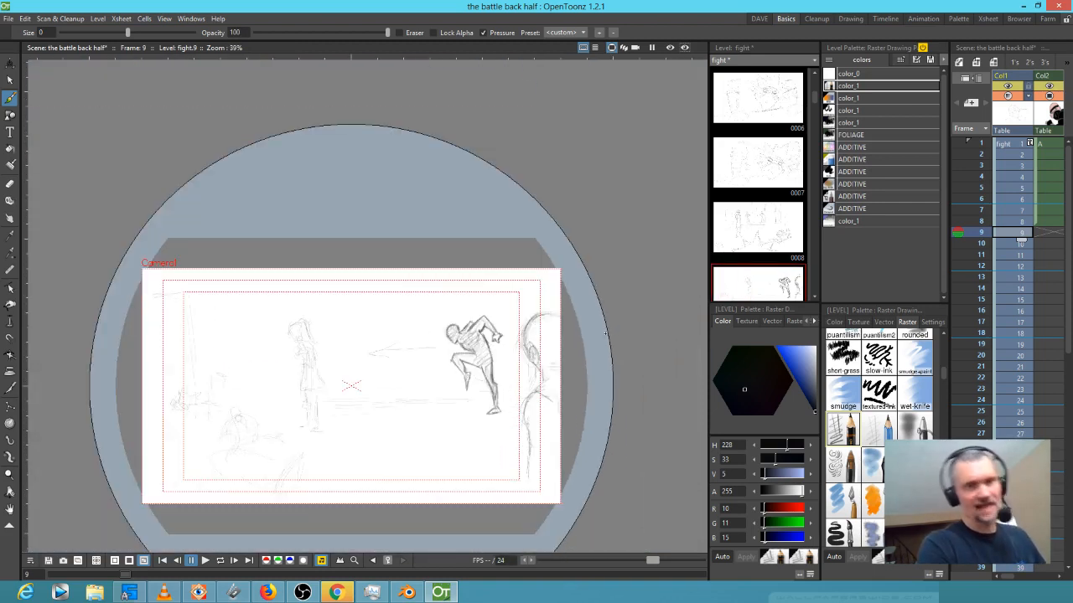
Erase the upper contour of the head on the figure at the frame's right edge
scroll(605, 334, up, 5)
mouse_move(458, 304)
mouse_down()
mouse_move(480, 285)
mouse_move(469, 302)
mouse_move(489, 321)
mouse_move(514, 293)
mouse_move(469, 308)
mouse_move(484, 297)
mouse_up()
key(a)
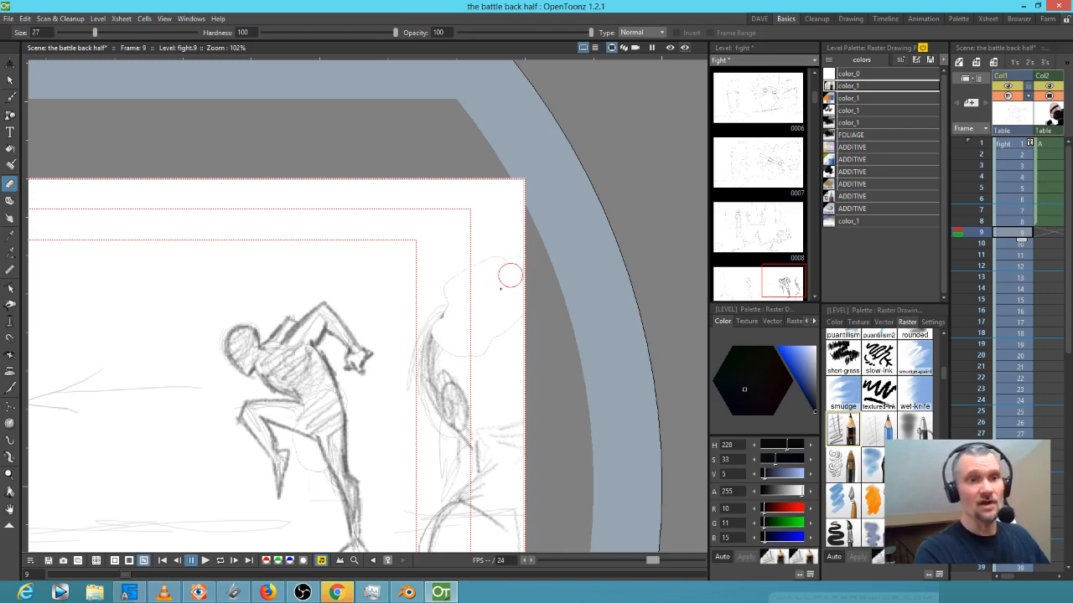
Try erasing above the edge figure's head with an eraser hardness of 11.49, and restore the hardness to 100
drag(395, 31, 277, 31)
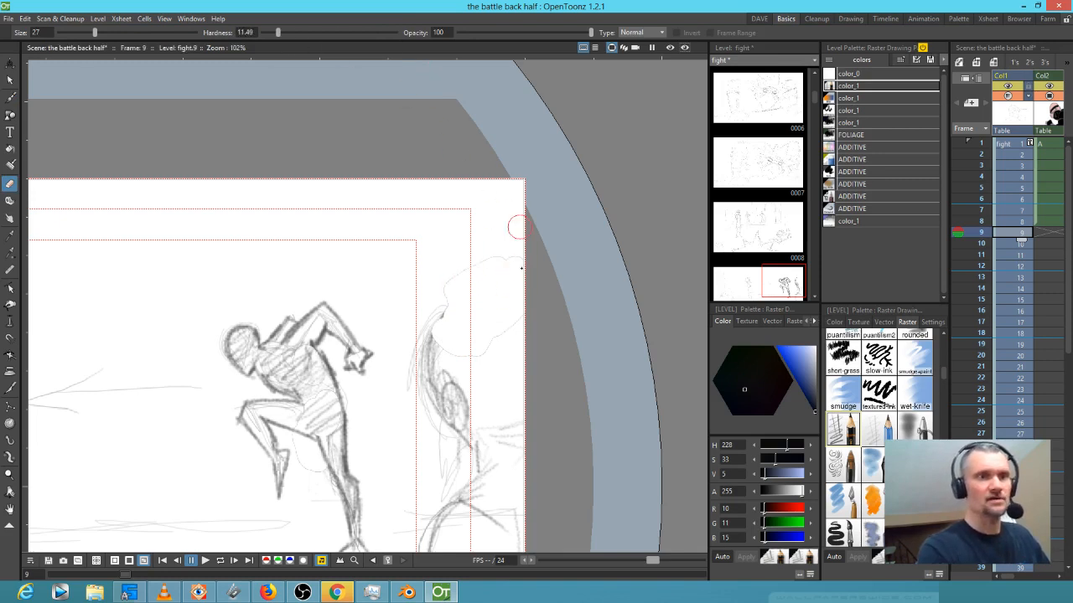
drag(516, 243, 434, 289)
drag(277, 32, 399, 32)
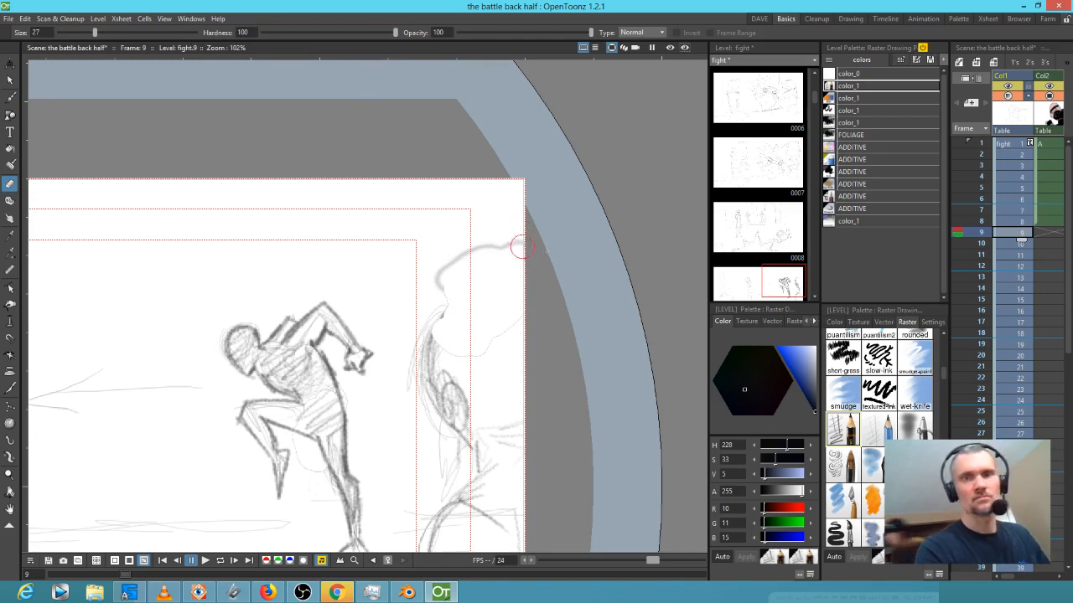
Redraw the top and back contour of the head on the frame's right-edge figure with the pencil brush
key(period)
key(comma)
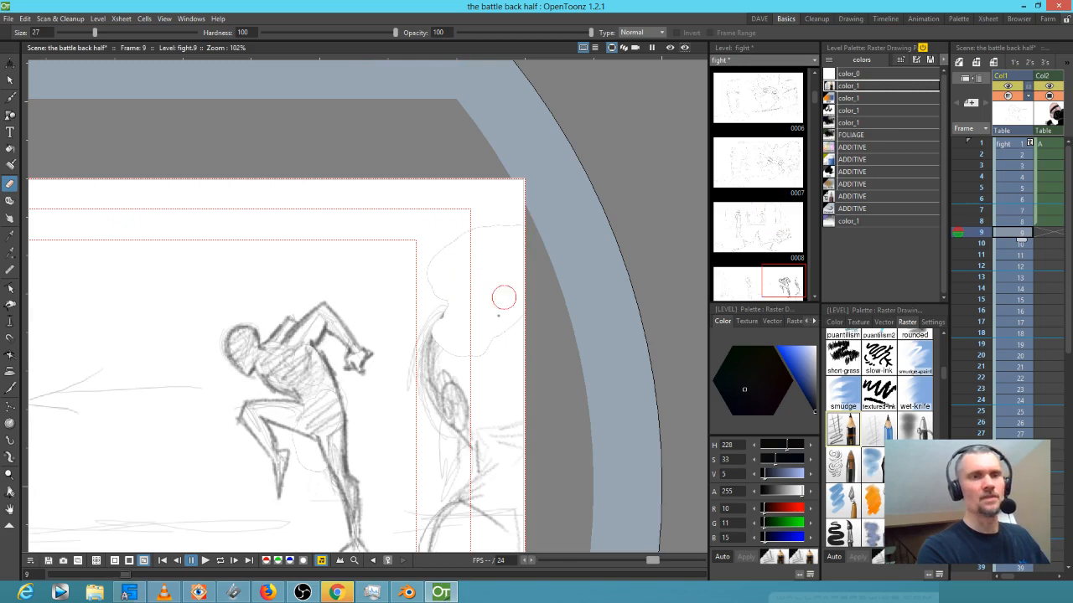
key(b)
mouse_move(452, 307)
mouse_down()
mouse_move(504, 295)
mouse_move(432, 311)
mouse_move(431, 400)
mouse_move(436, 370)
mouse_move(440, 385)
mouse_move(469, 369)
mouse_up()
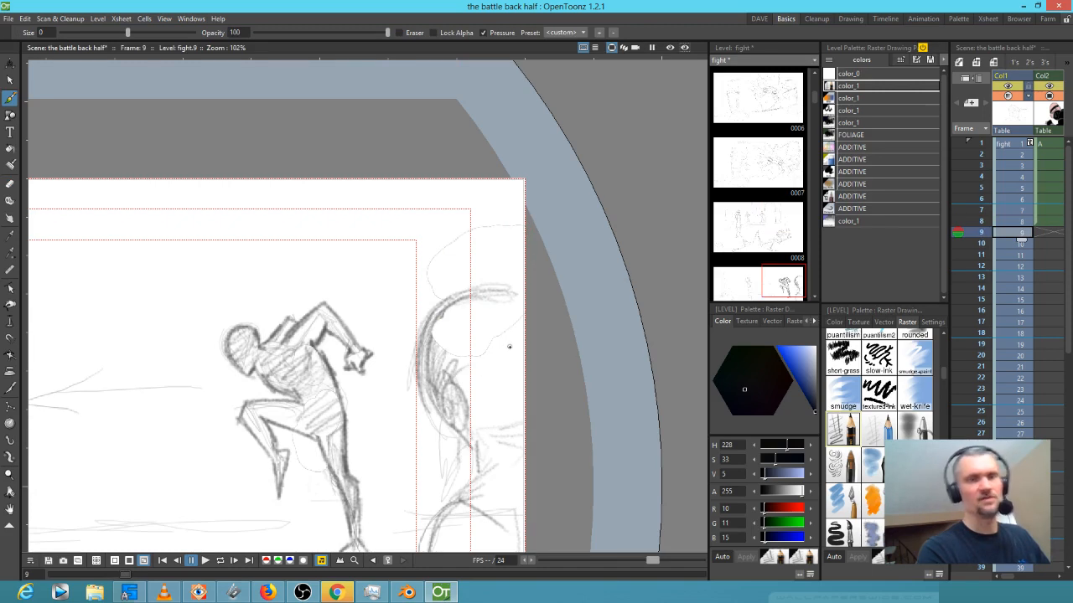